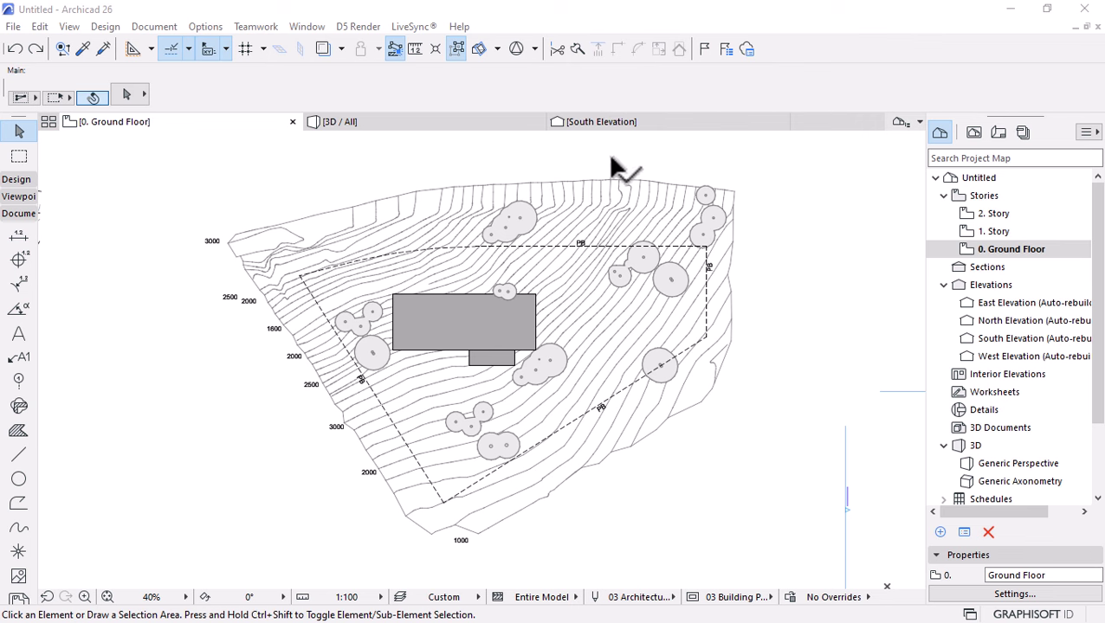
Step: Zoom in and out across the finished contoured terrain site plan to inspect it
scroll(584, 275, "up", 2)
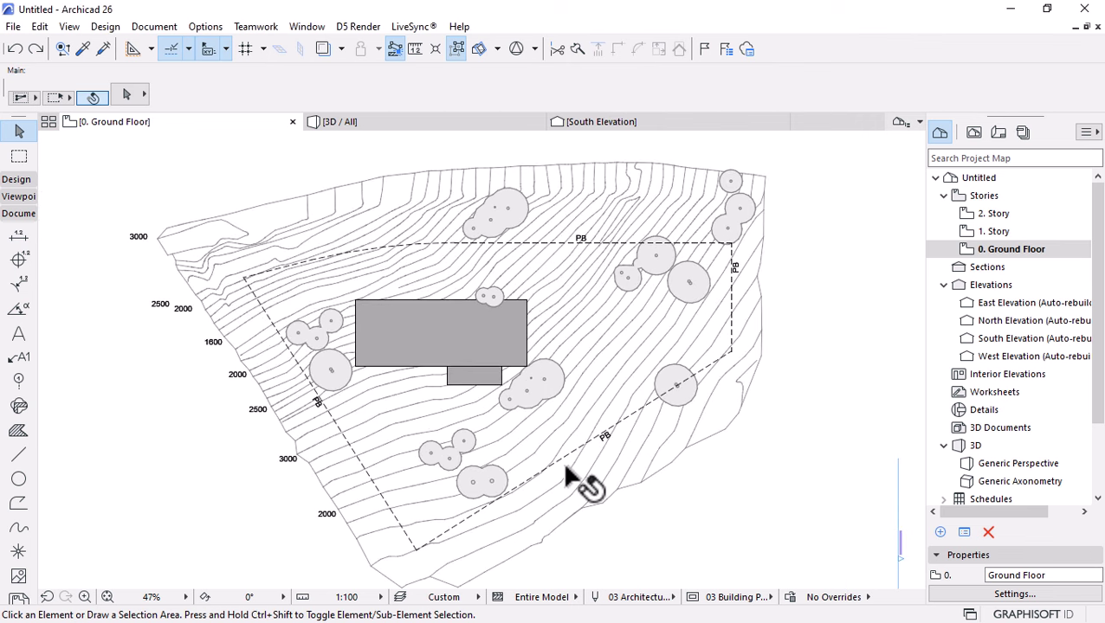
scroll(565, 470, "up", 1)
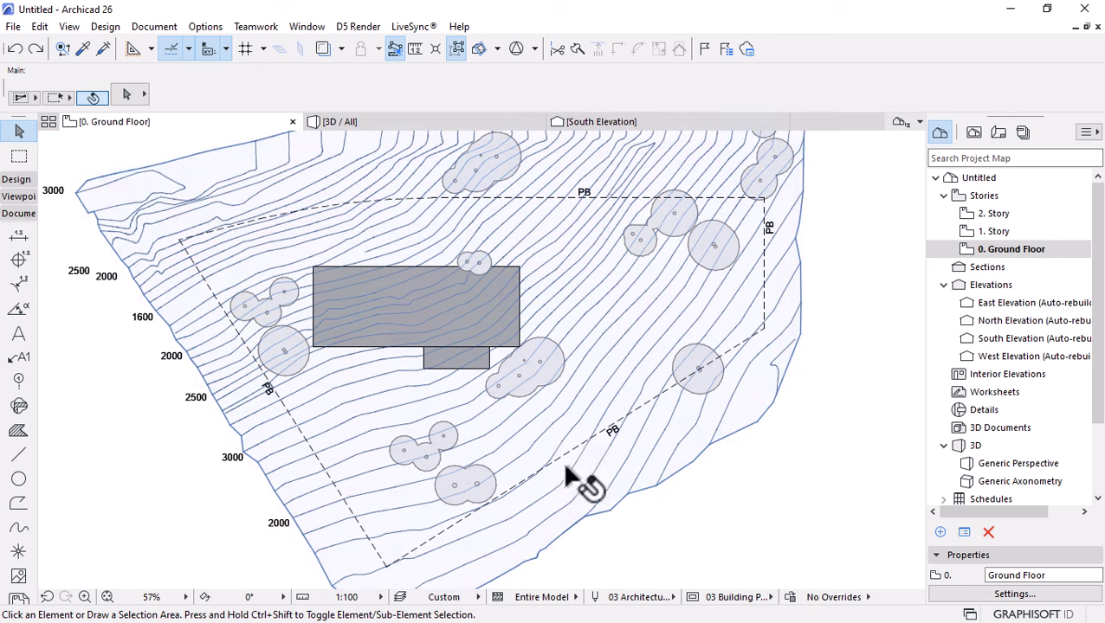
scroll(437, 421, "up", 1)
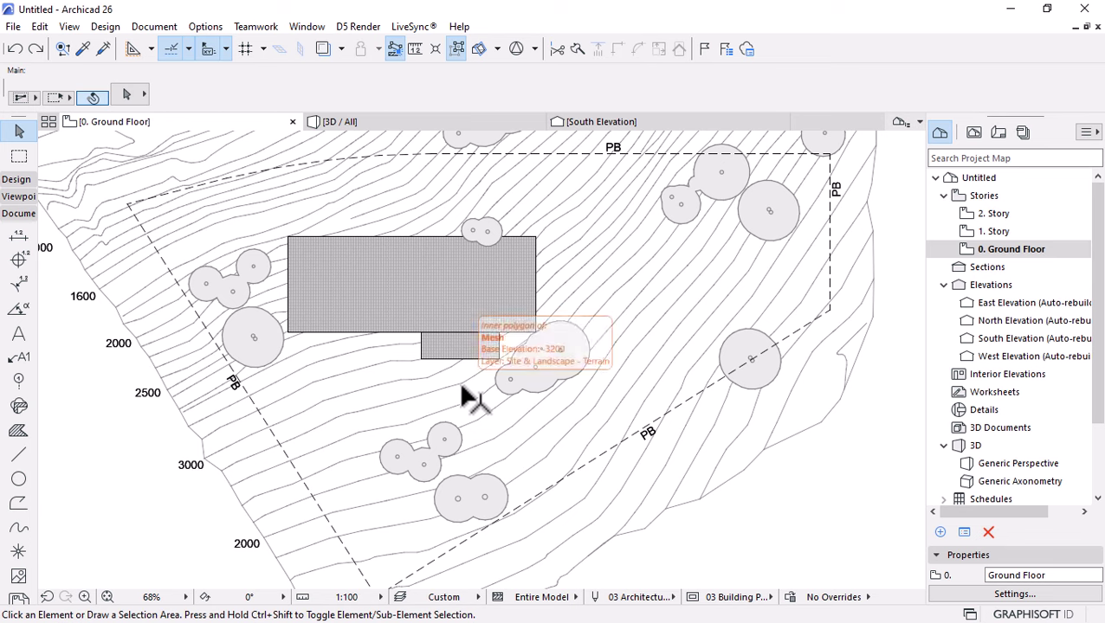
scroll(461, 397, "down", 1)
scroll(461, 398, "down", 1)
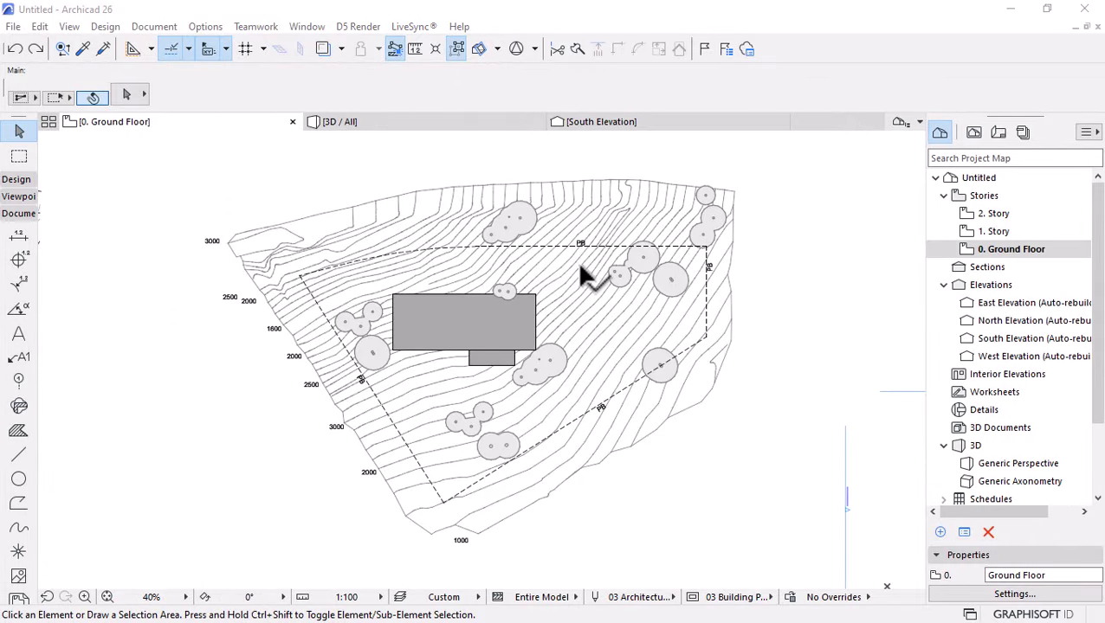
scroll(581, 270, "up", 1)
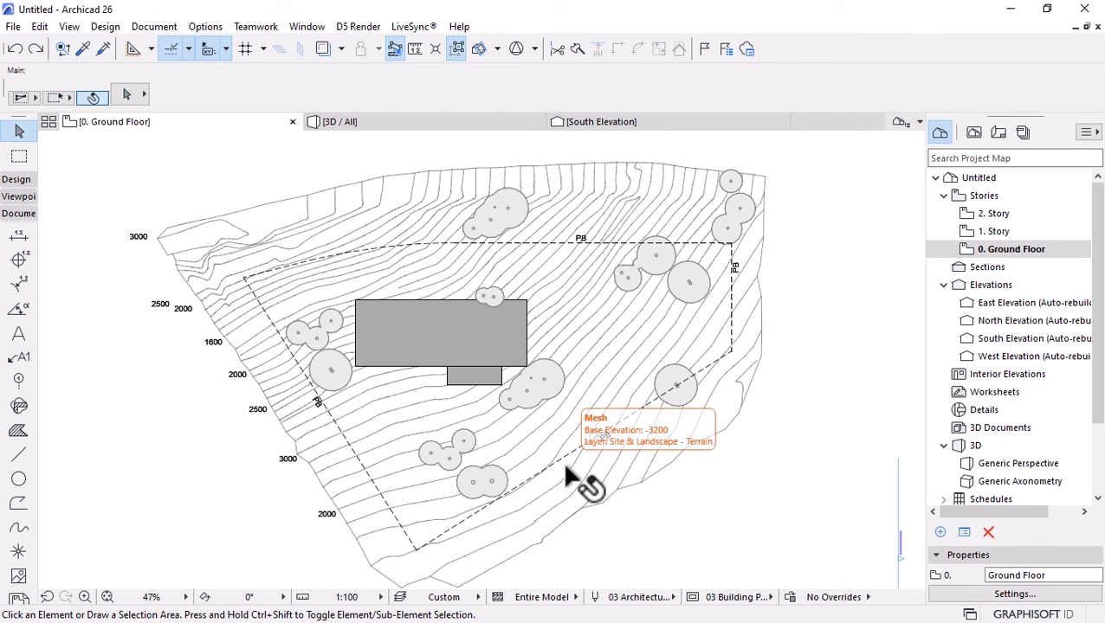
scroll(565, 471, "up", 2)
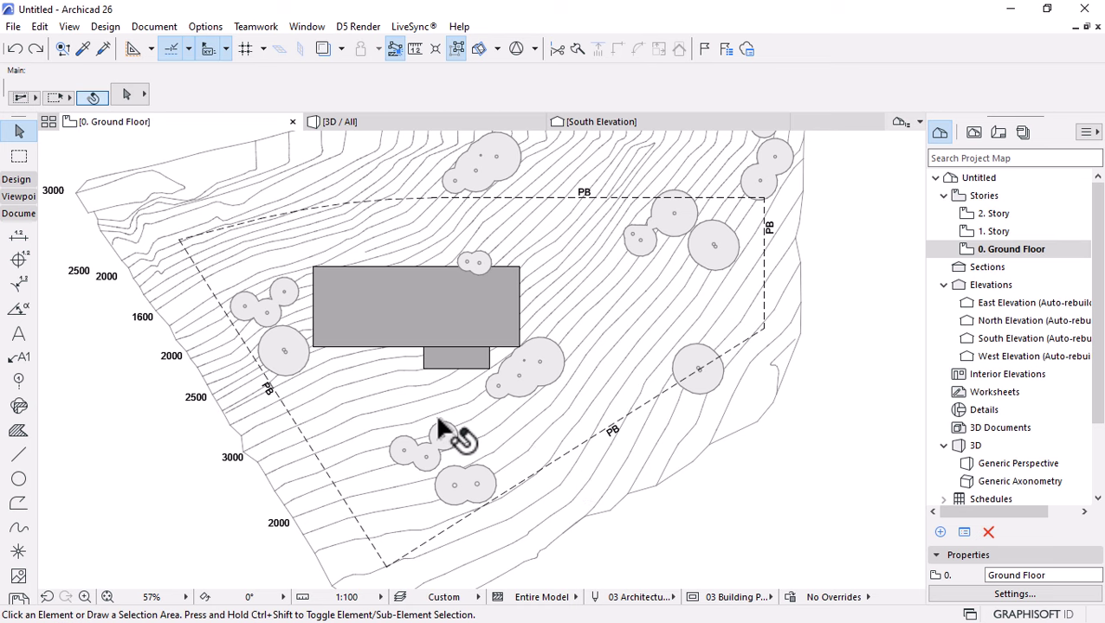
scroll(439, 422, "up", 1)
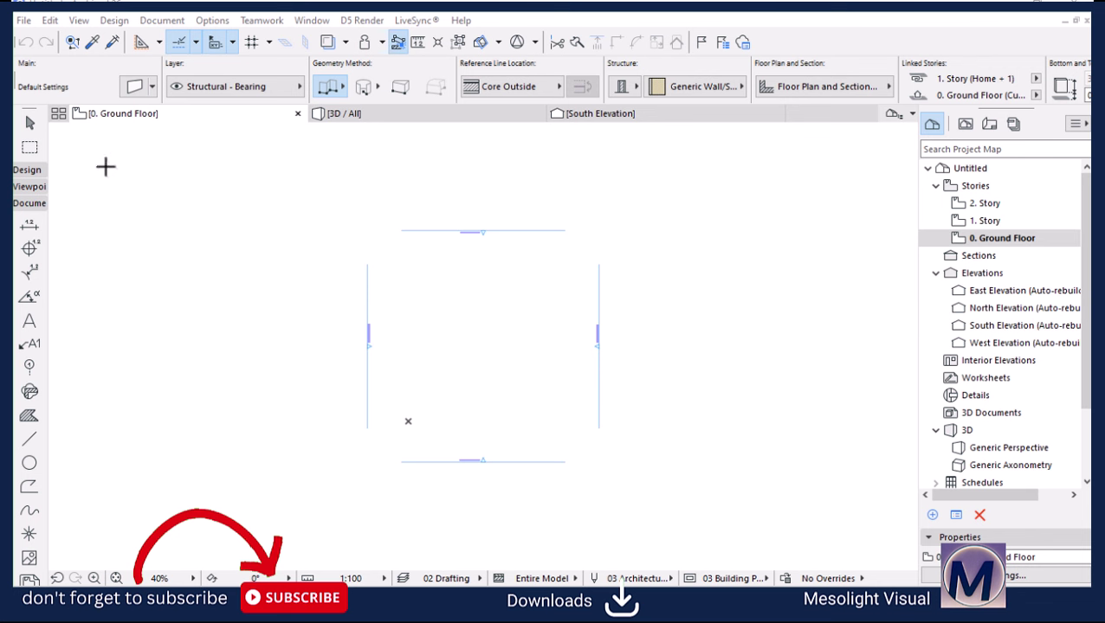
Step: Open the Merge from File dialog from File > Interoperability > Merge
left_click(22, 20)
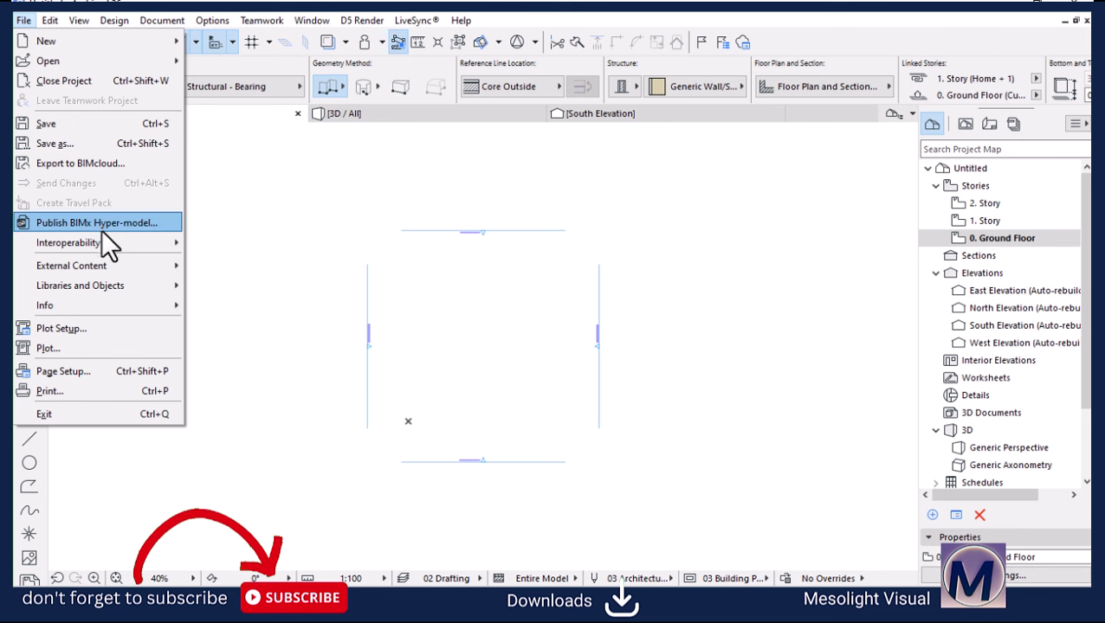
mouse_move(104, 245)
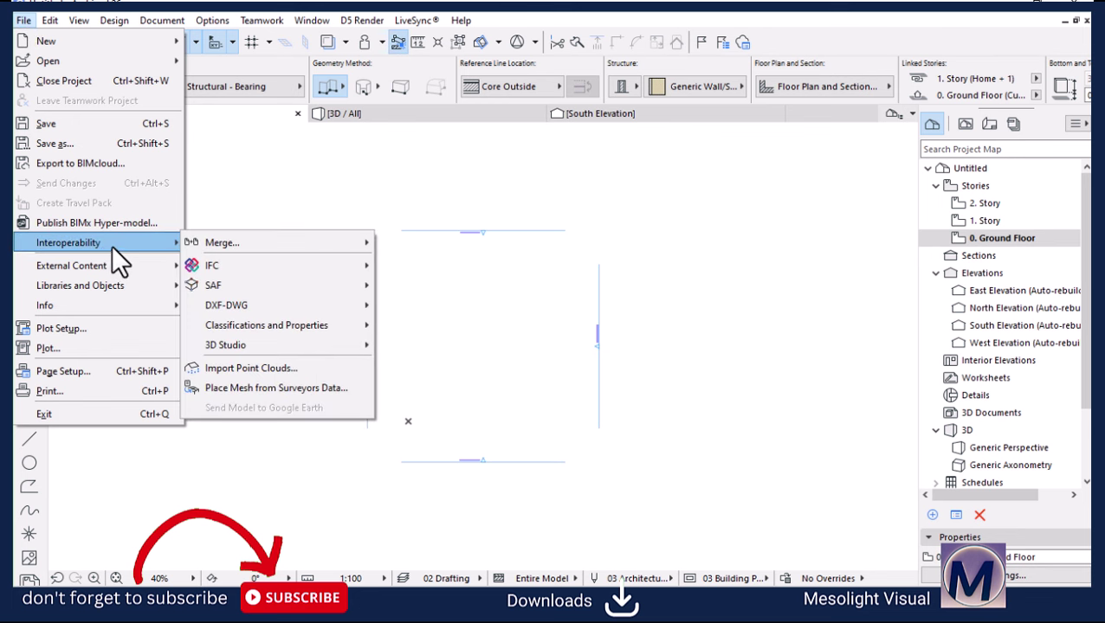
mouse_move(270, 239)
left_click(429, 242)
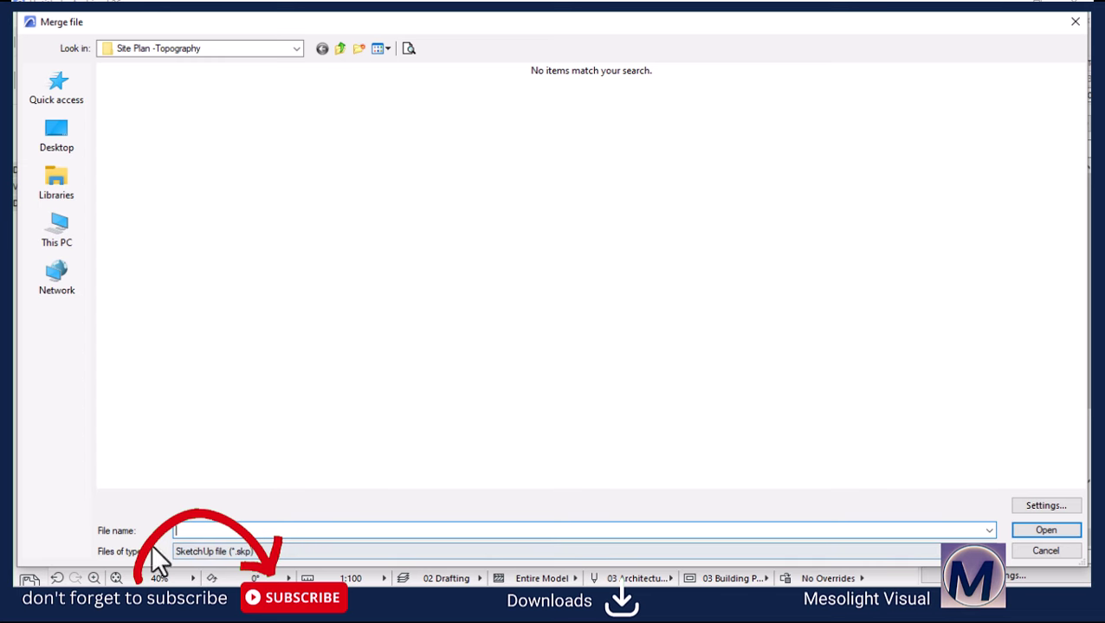
Step: Filter the file list to DWG files and open W-01 Site Topo.dwg for merging
left_click(232, 552)
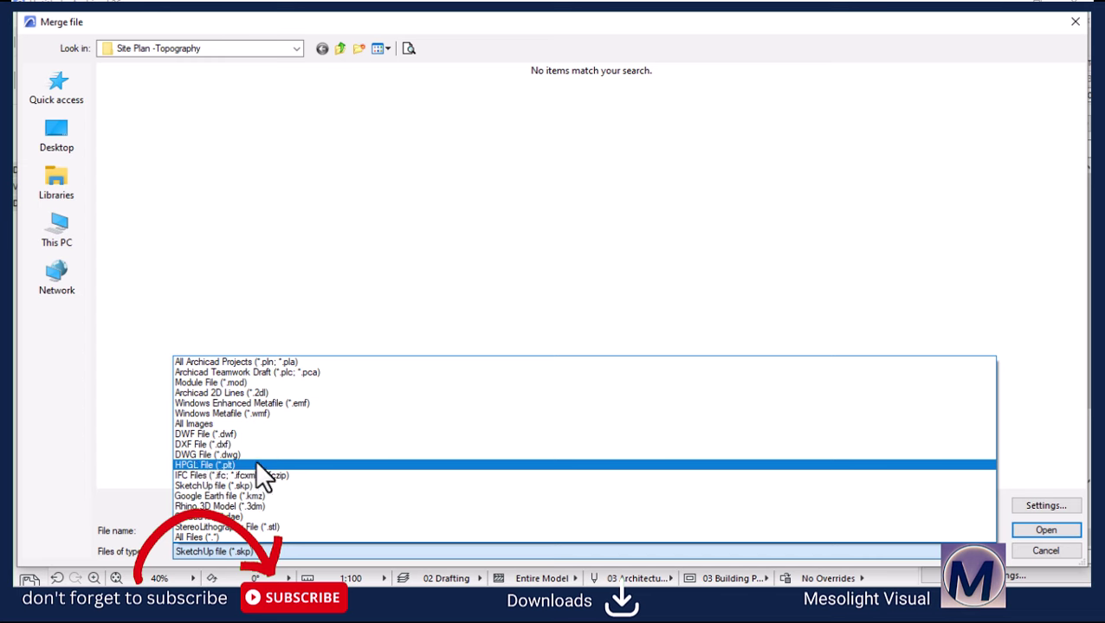
left_click(205, 454)
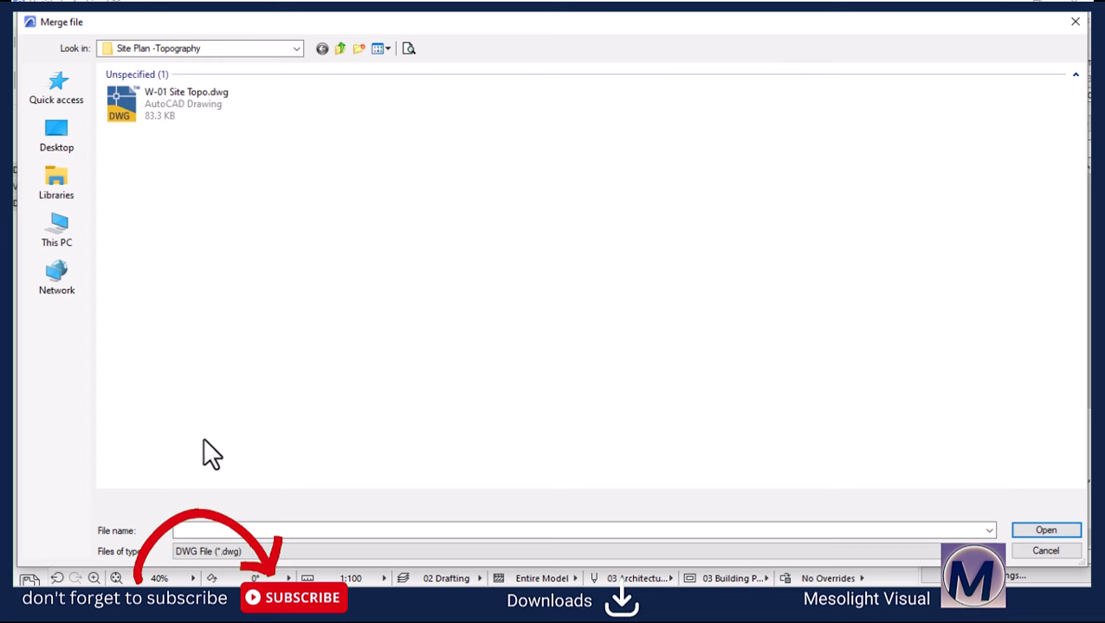
left_click(131, 106)
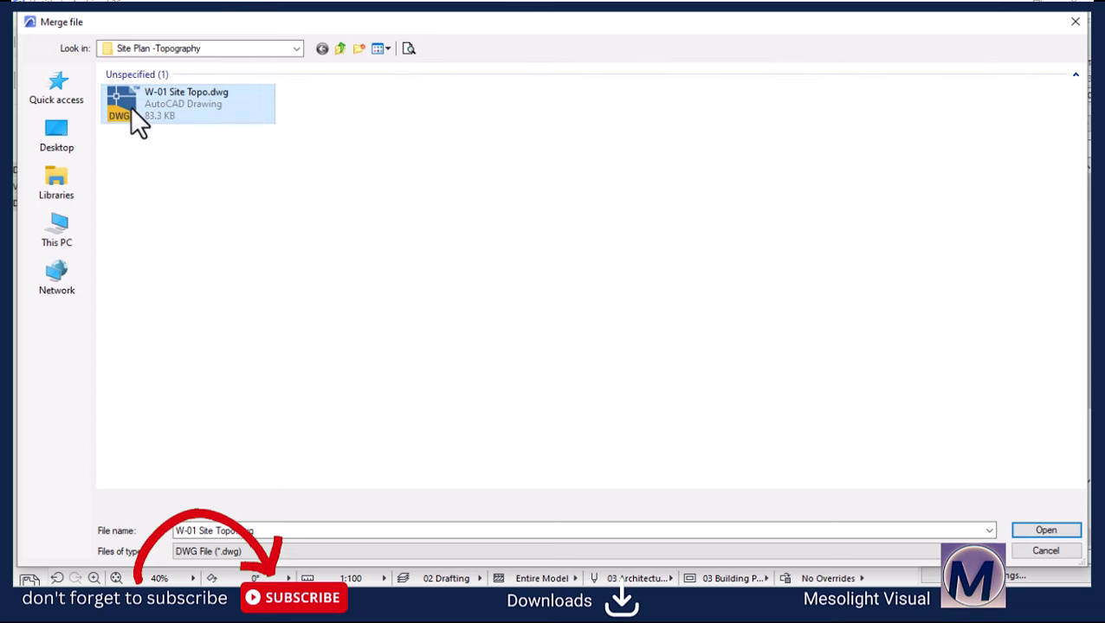
left_click(1019, 530)
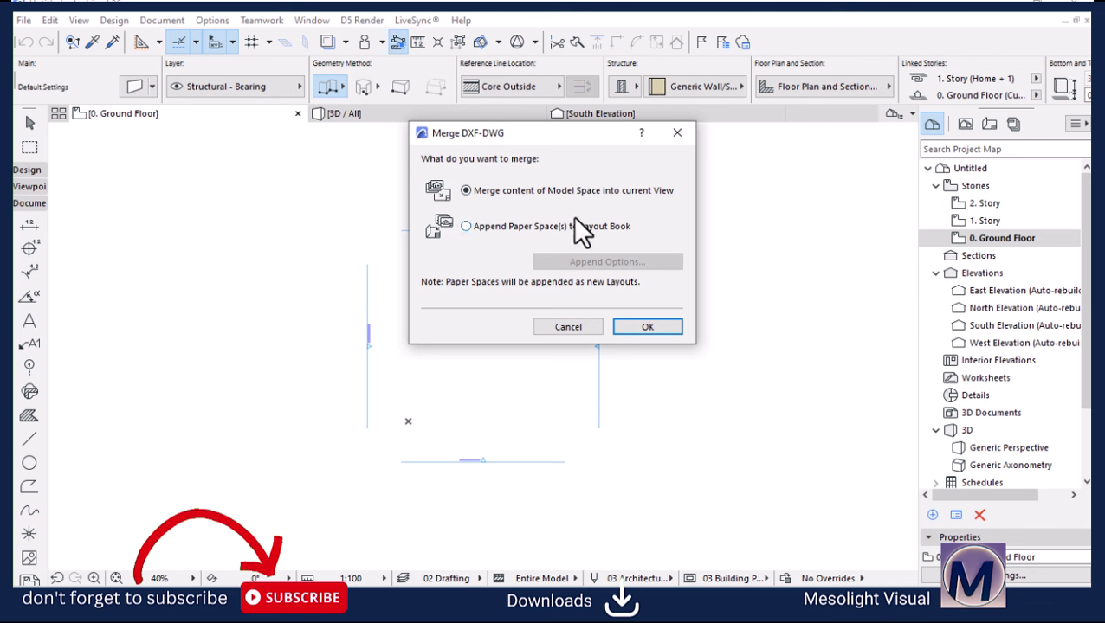
Step: Merge the DWG's Model Space into the plan, placing it and importing all its layers
left_click(646, 327)
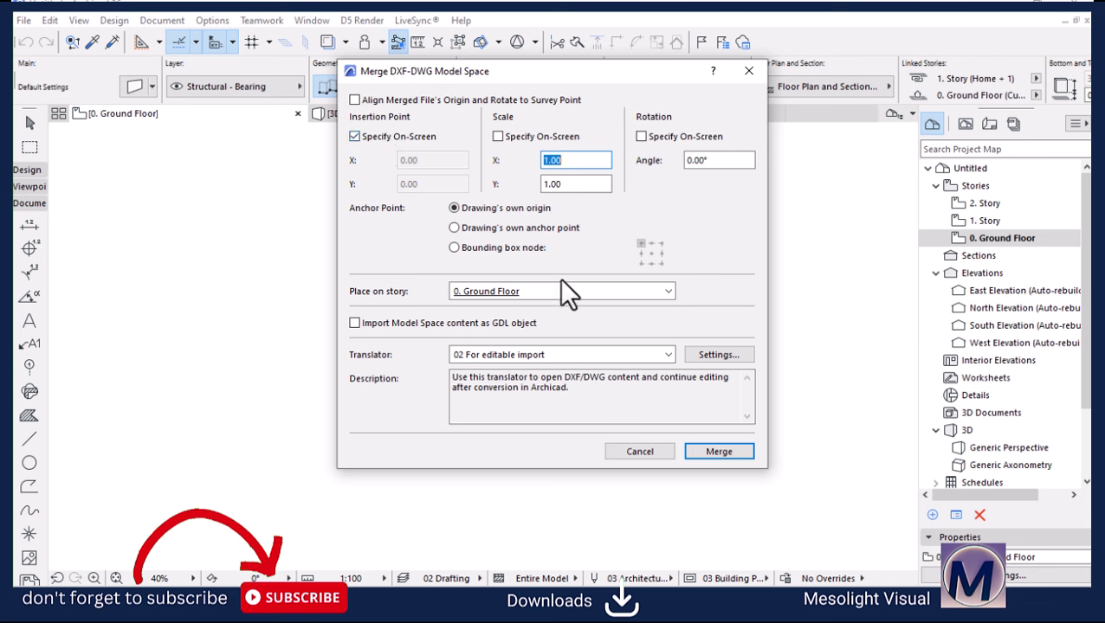
left_click(702, 450)
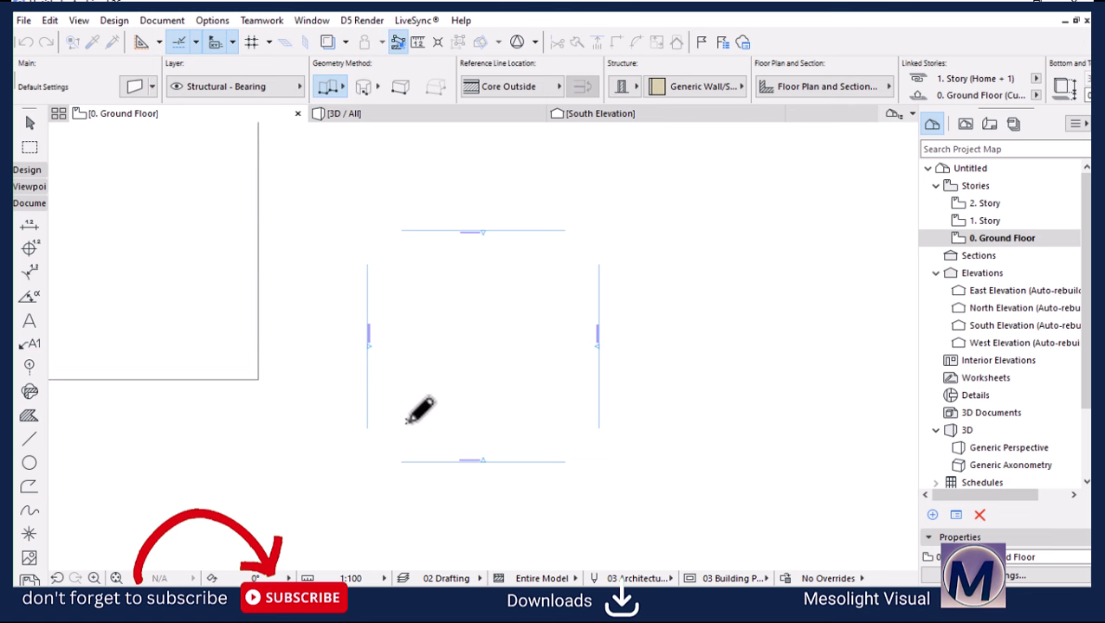
left_click(408, 421)
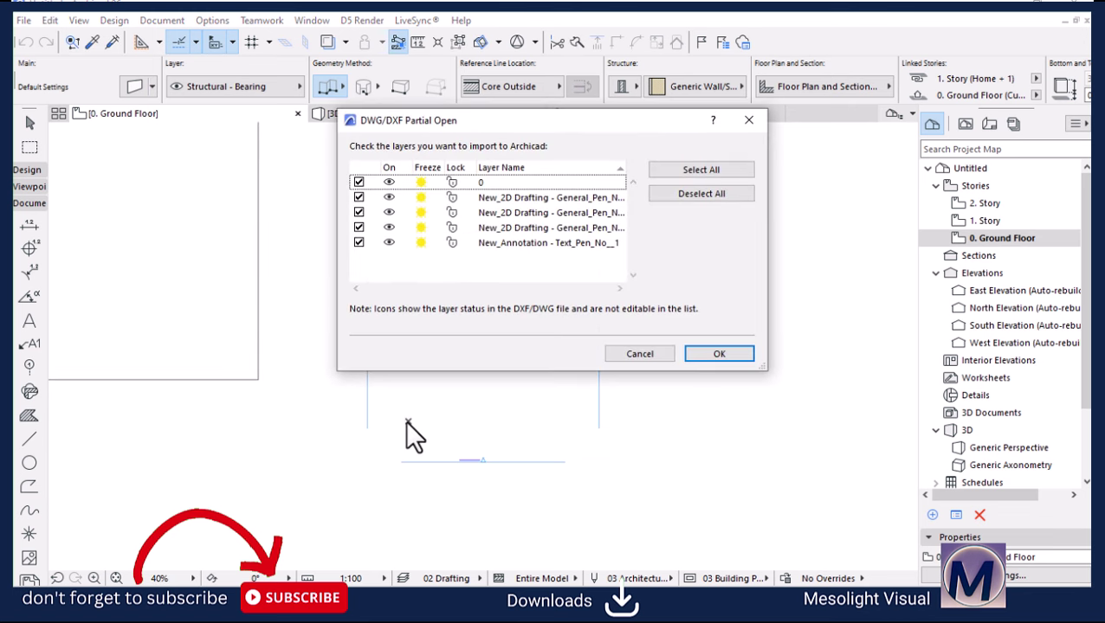
left_click(703, 353)
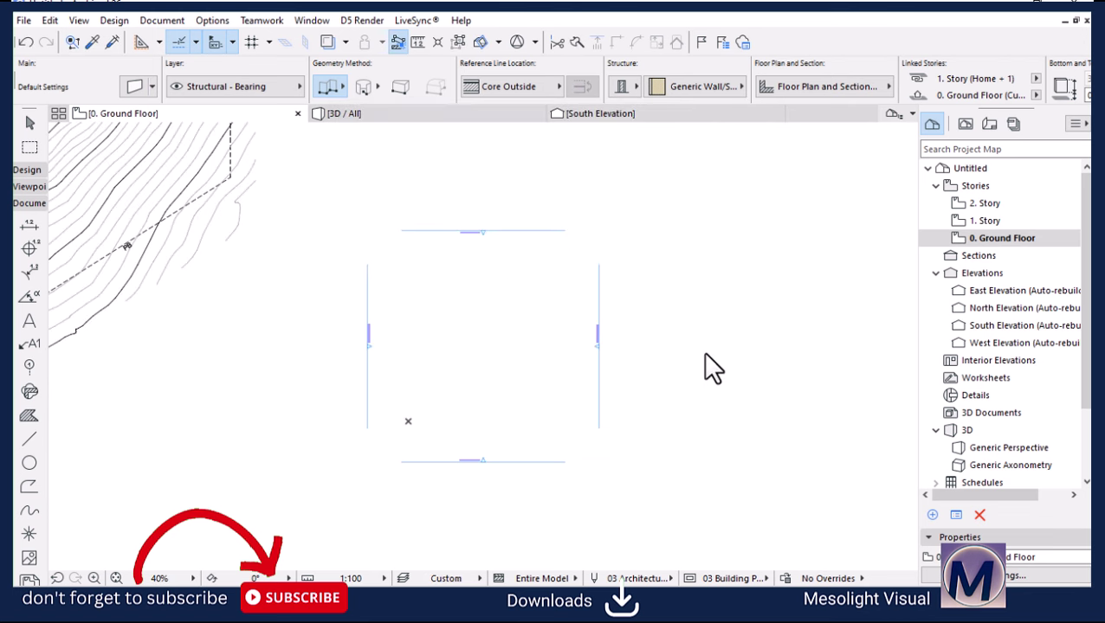
Step: Zoom around the merged contour drawing and switch to the Arrow tool
scroll(725, 369, "down", 3)
scroll(329, 225, "up", 2)
scroll(549, 222, "up", 1)
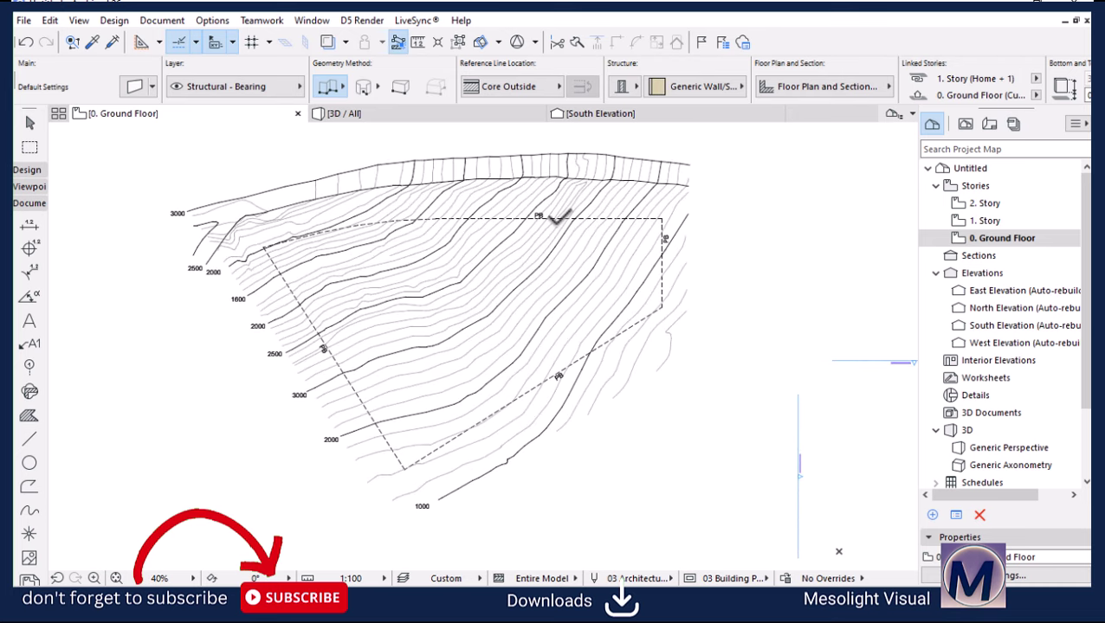
scroll(555, 216, "up", 3)
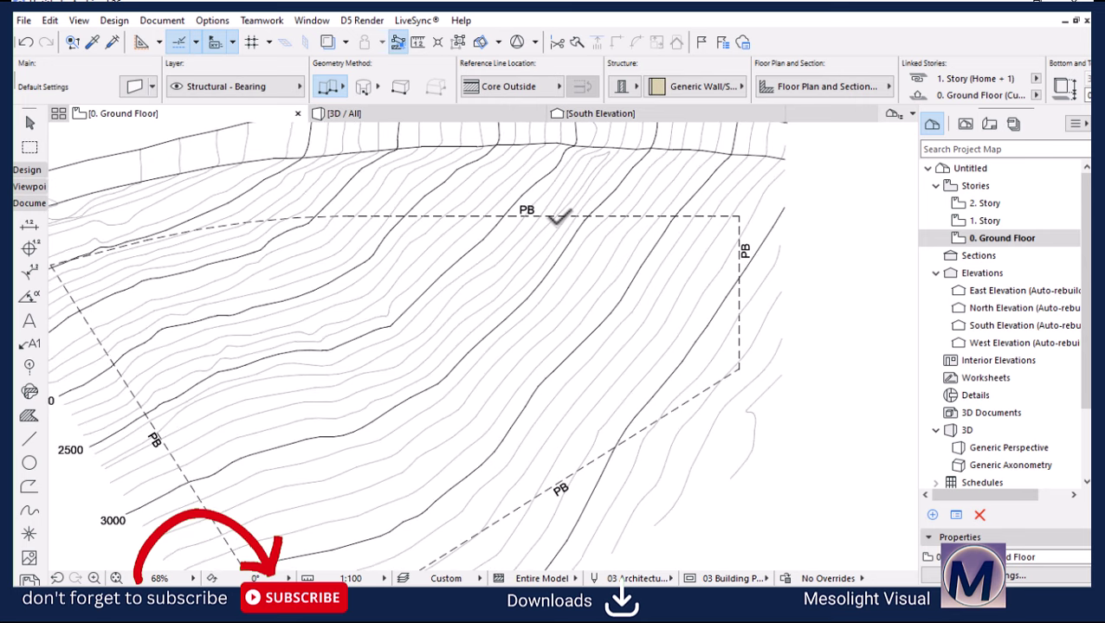
scroll(557, 219, "down", 3)
left_click(29, 122)
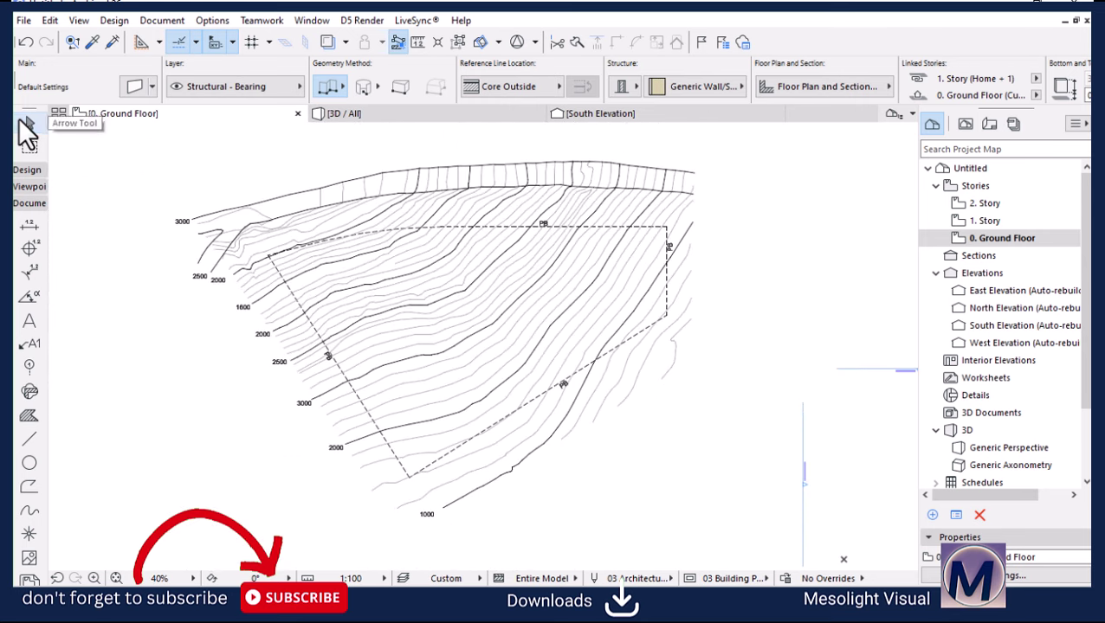
Step: Select all and suspend groups, then test by picking and dragging a single contour line
scroll(433, 459, "up", 1)
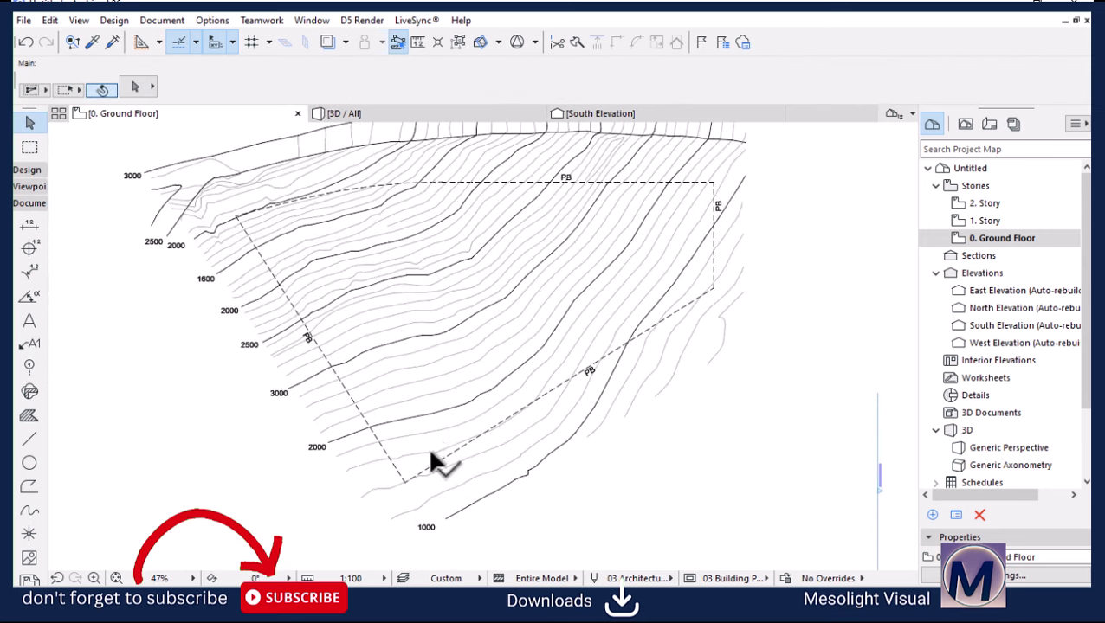
scroll(414, 353, "up", 2)
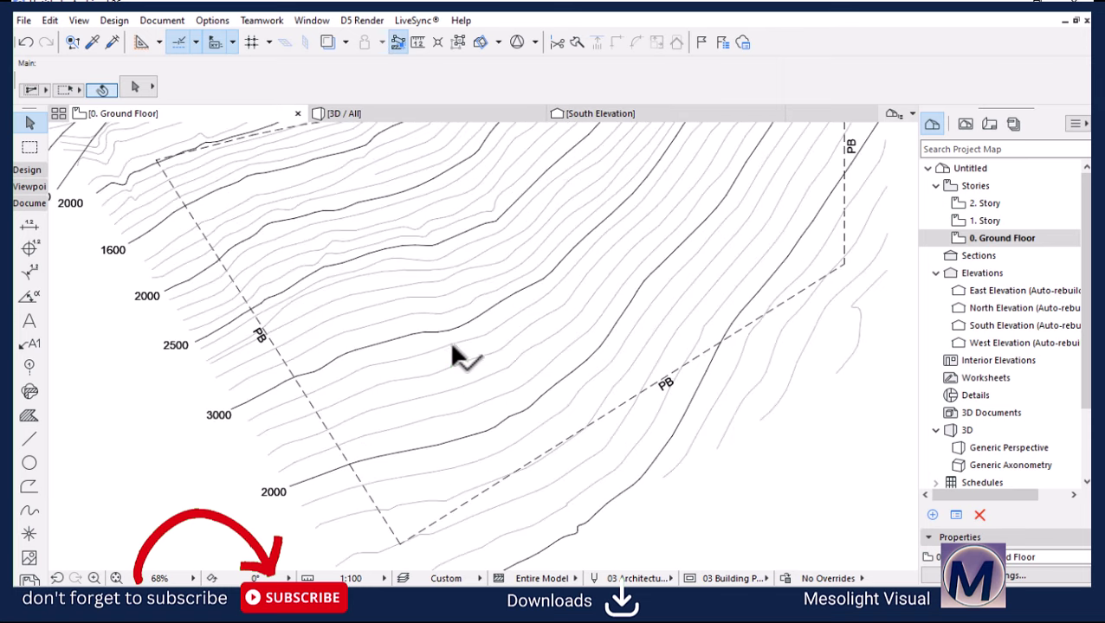
key("ctrl+a")
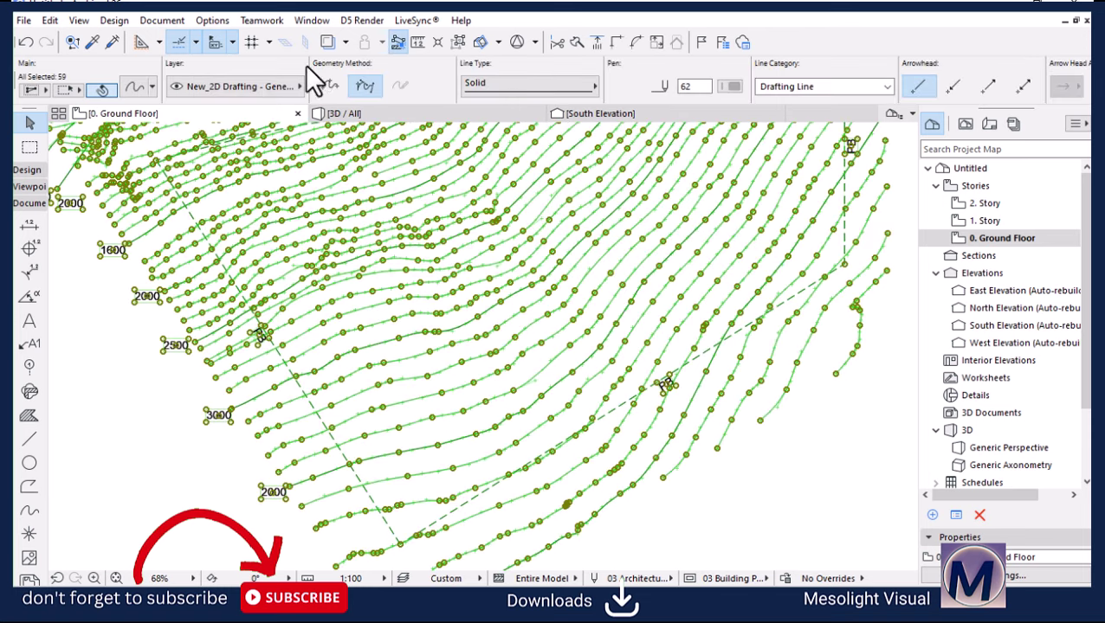
left_click(458, 41)
key("Escape")
left_click(472, 340)
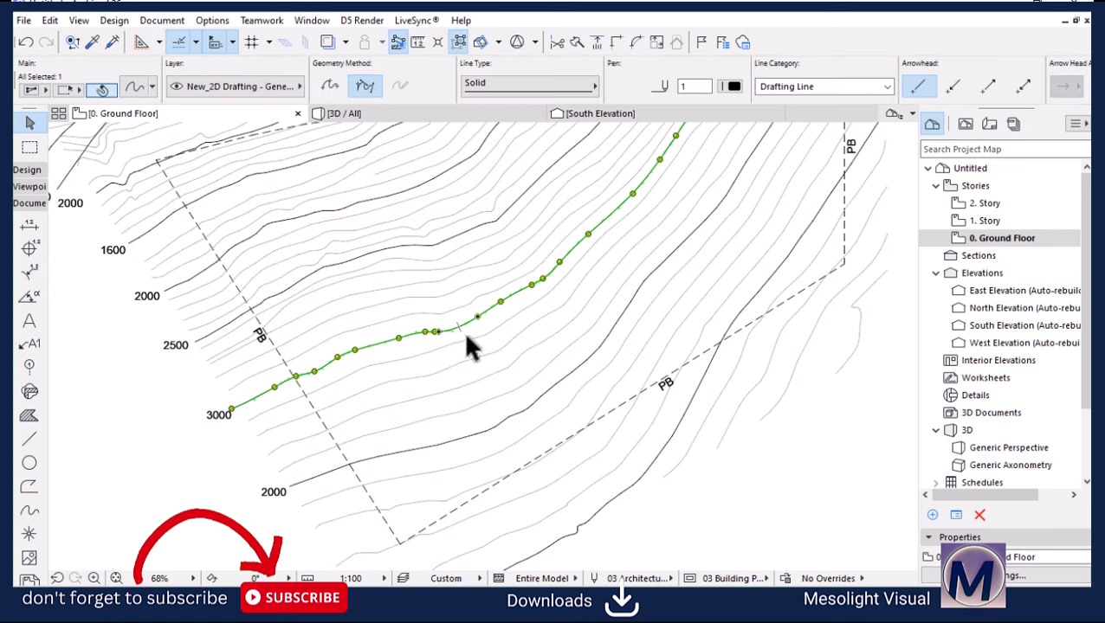
left_click_drag(482, 339, 467, 275)
scroll(472, 329, "down", 3)
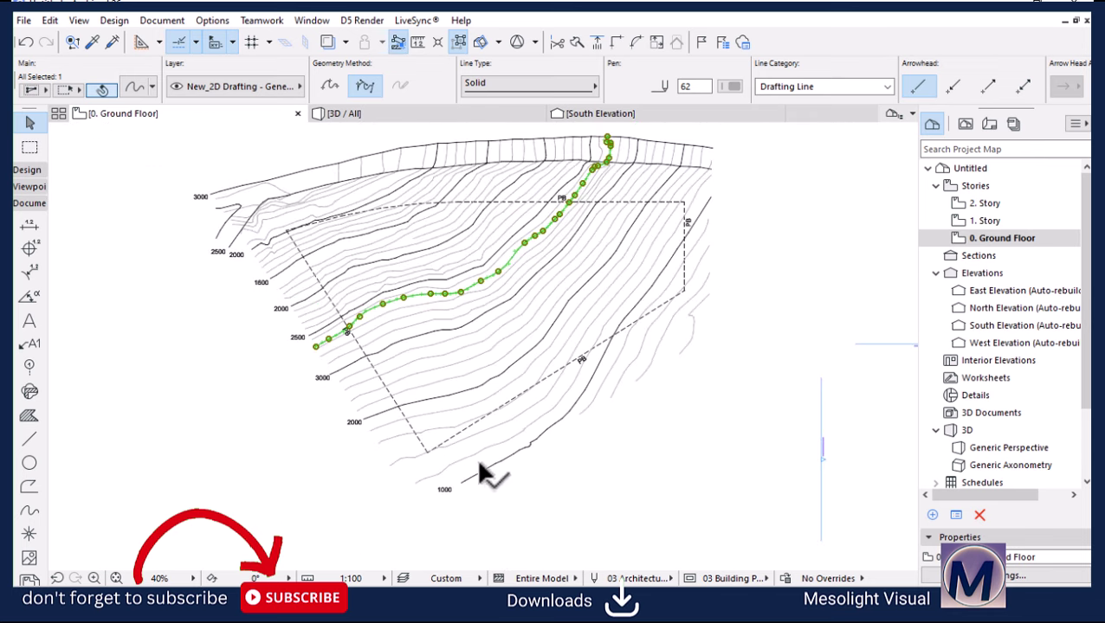
left_click(672, 413)
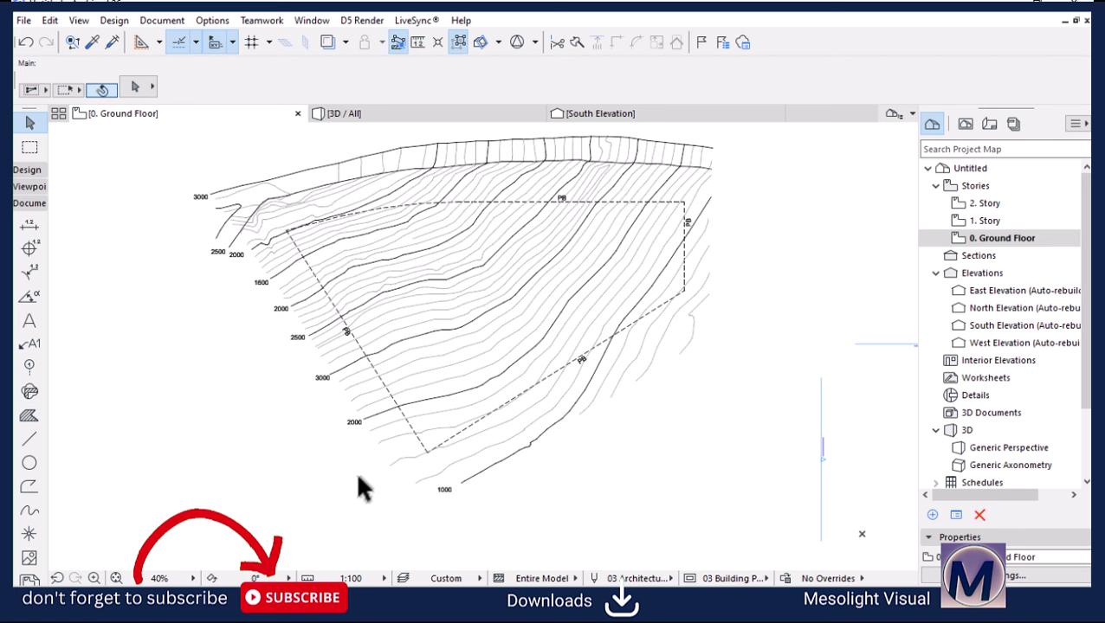
Step: Choose the Mesh tool and switch off Cover Fills in its default settings
left_click(33, 170)
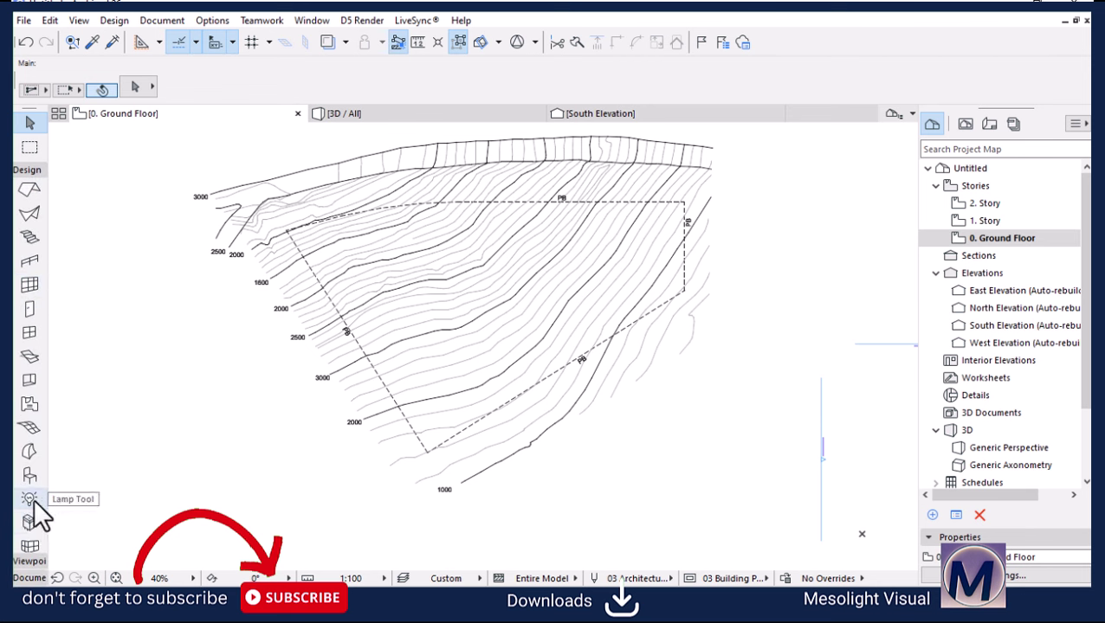
scroll(35, 485, "down", 2)
left_click(29, 429)
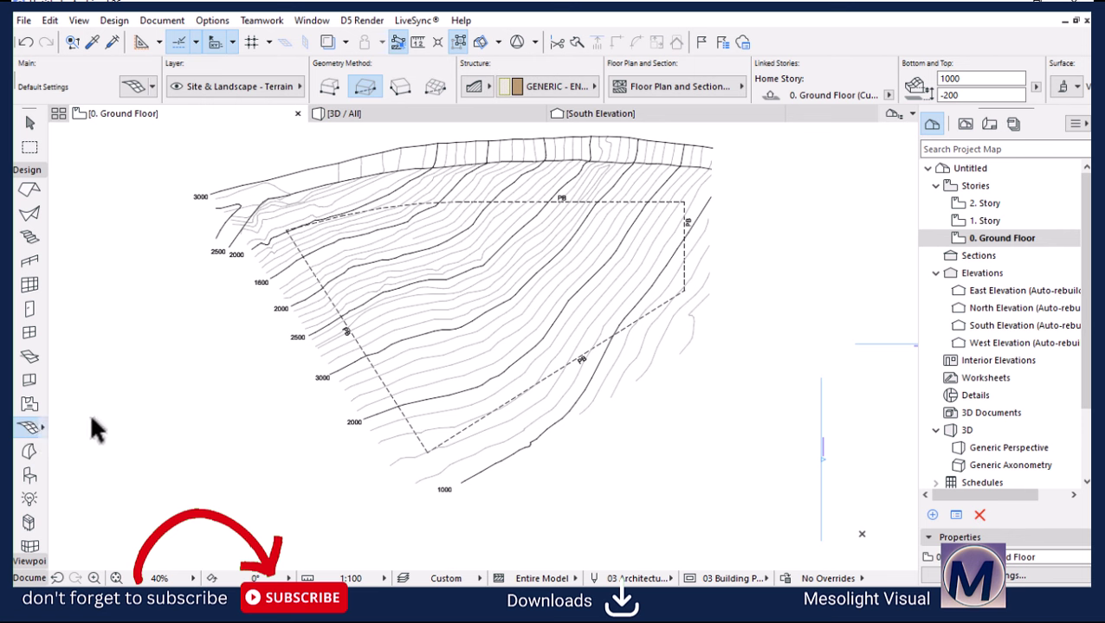
left_click(131, 87)
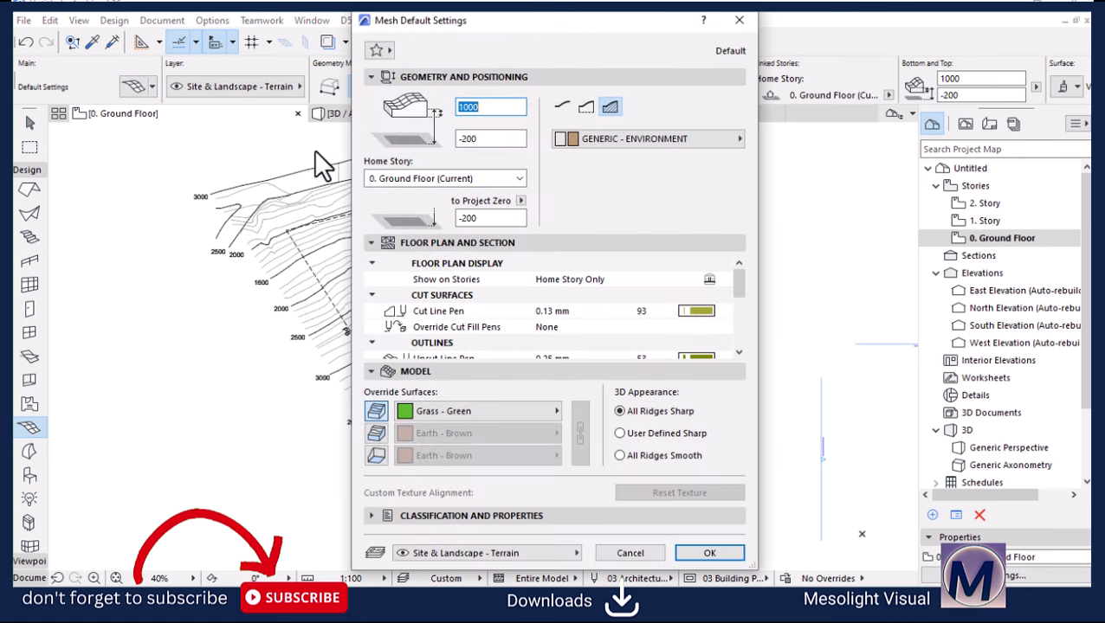
scroll(461, 325, "down", 5)
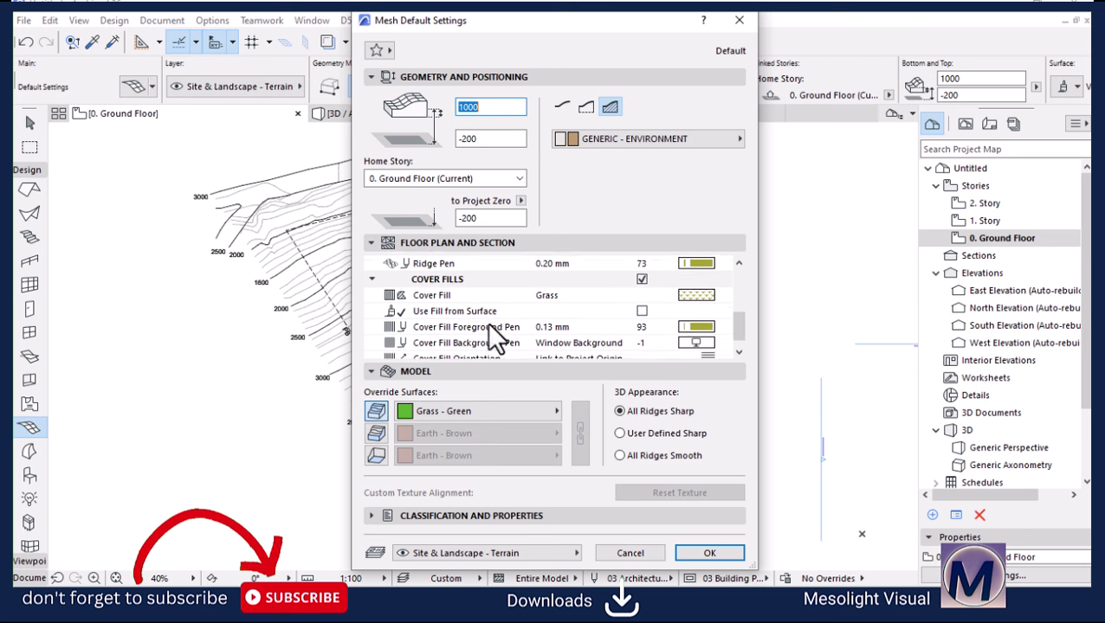
left_click(640, 277)
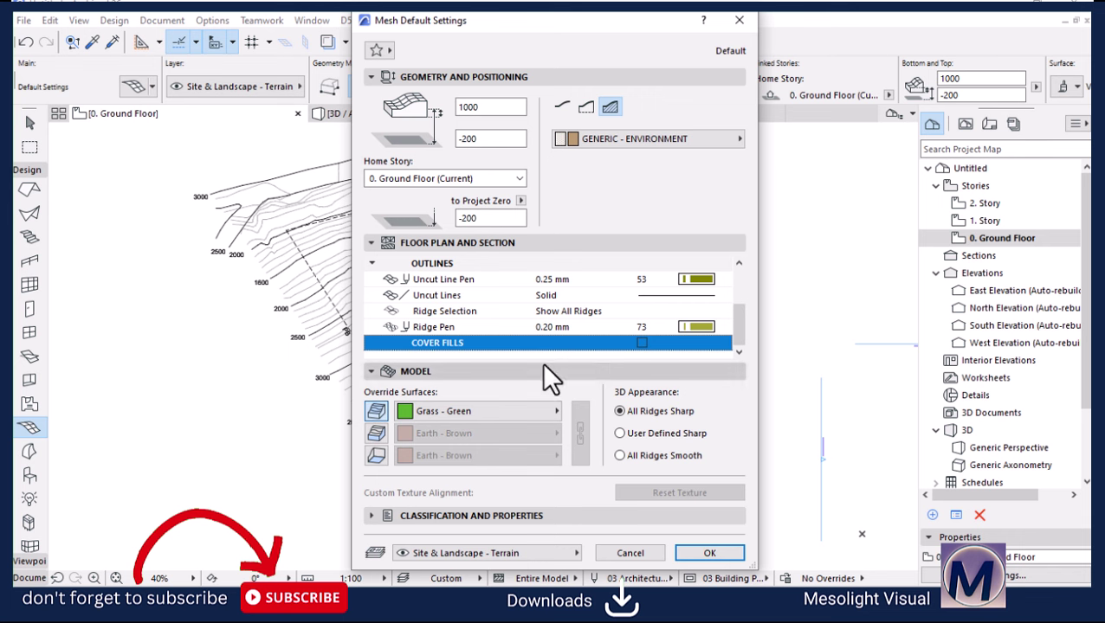
left_click(710, 553)
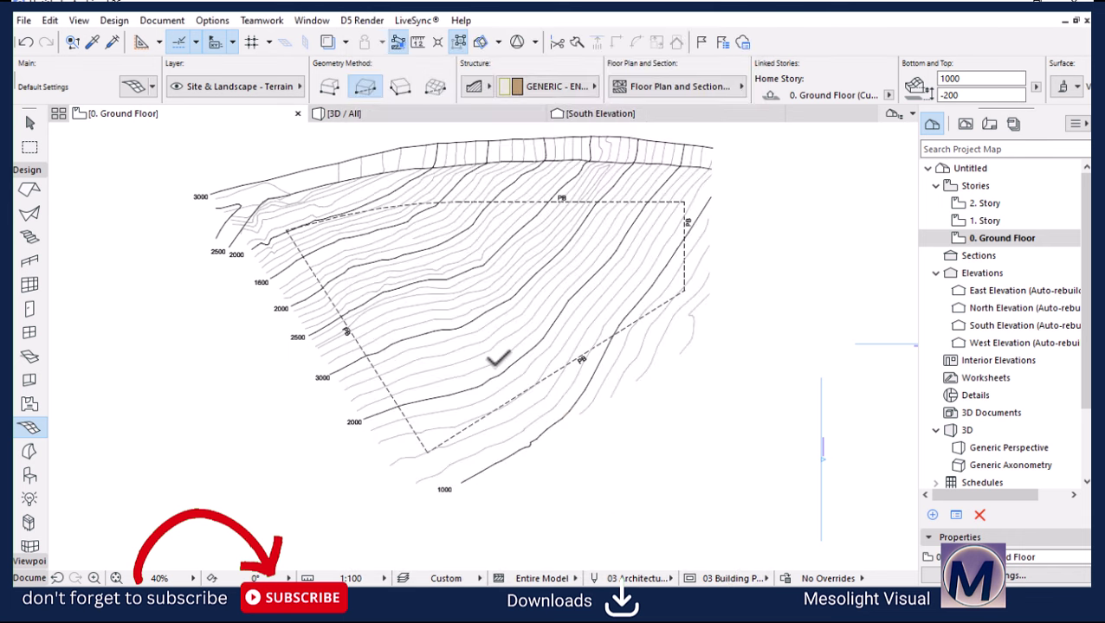
Step: Draw a five-corner polygonal terrain mesh around all the contour lines, closing it at the start
scroll(411, 304, "down", 1)
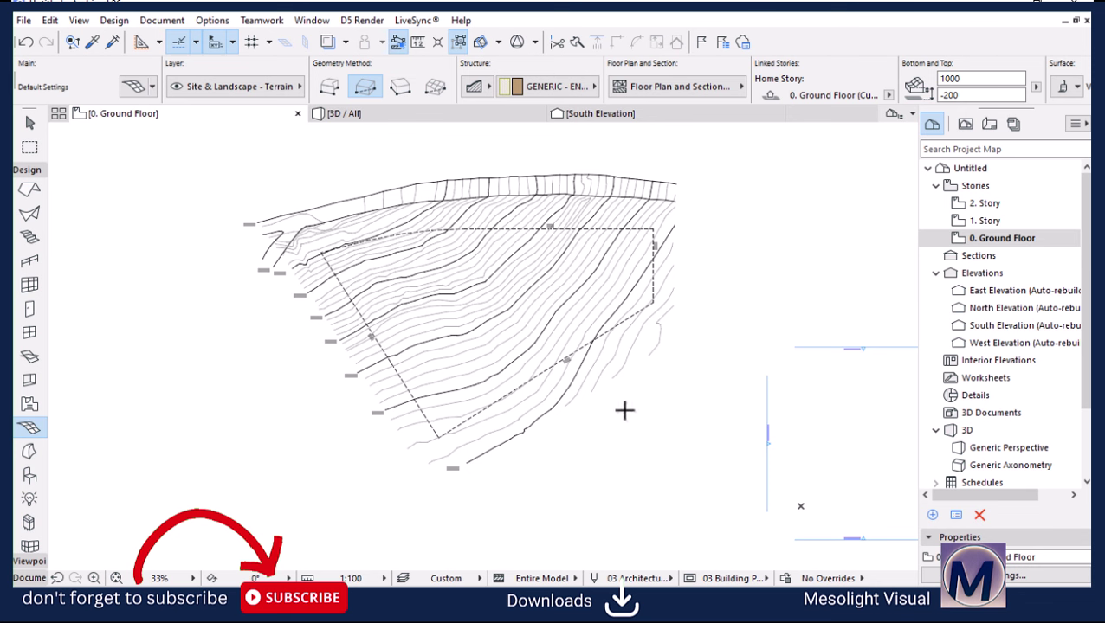
left_click(327, 86)
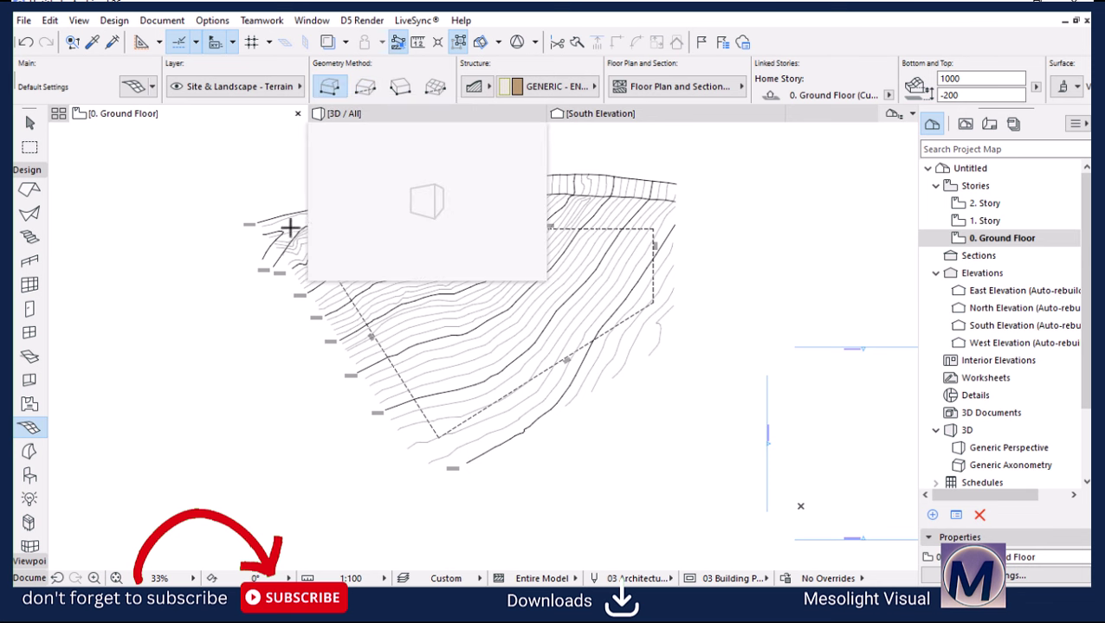
left_click(230, 218)
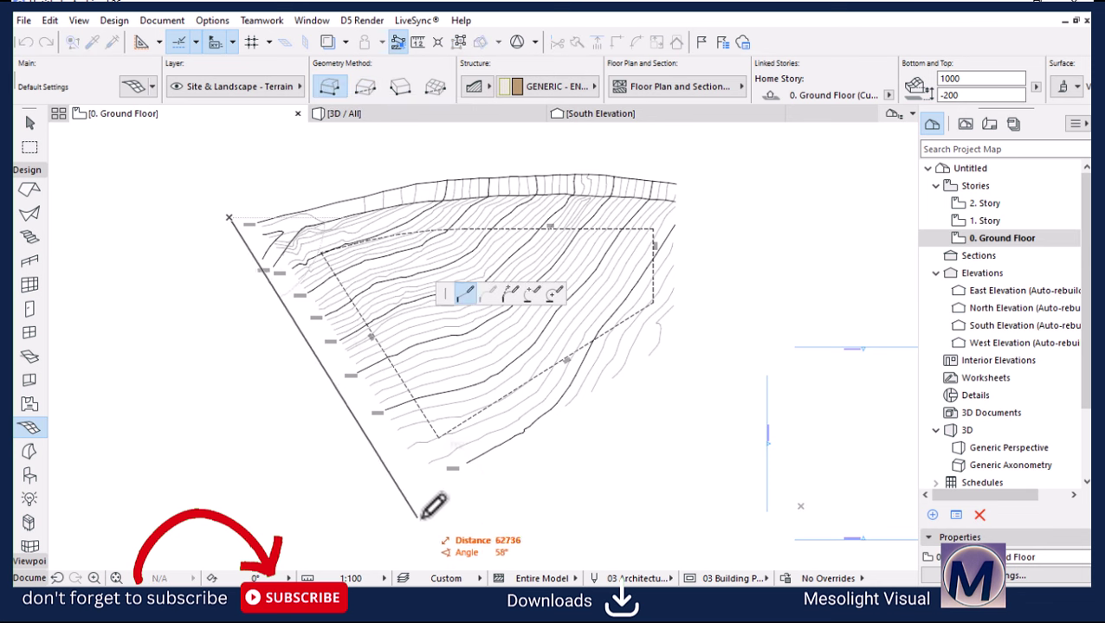
left_click(443, 489)
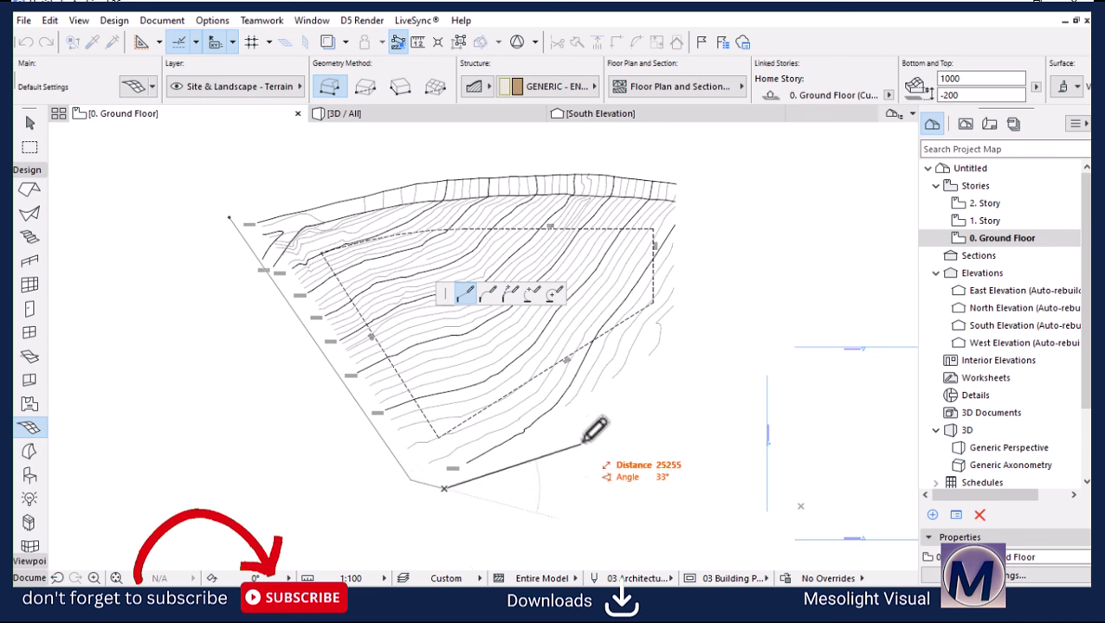
left_click(662, 351)
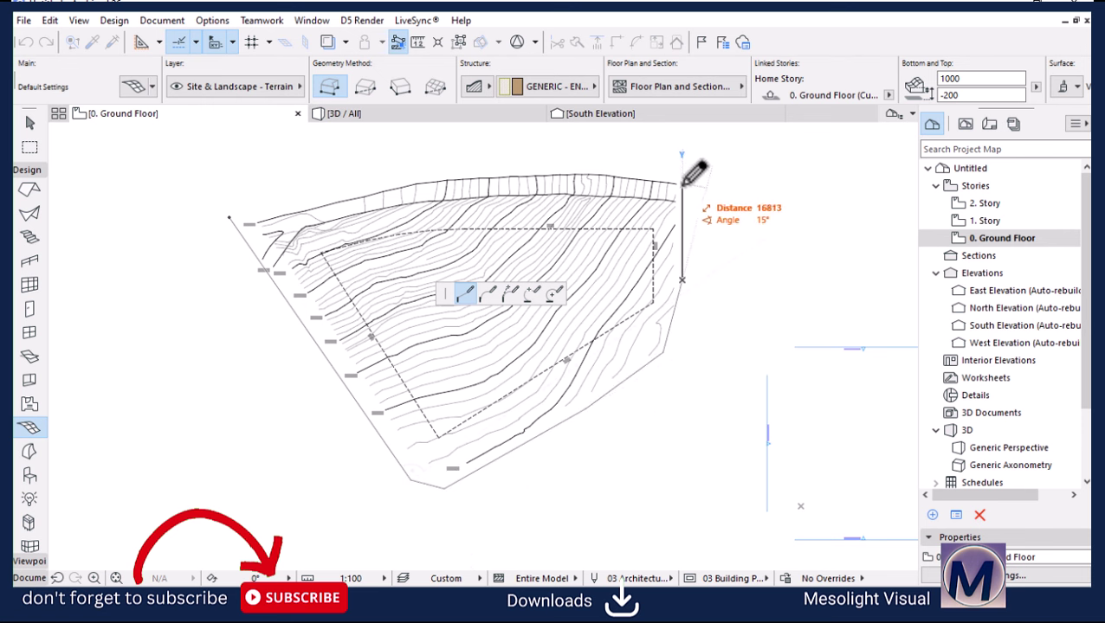
left_click(626, 157)
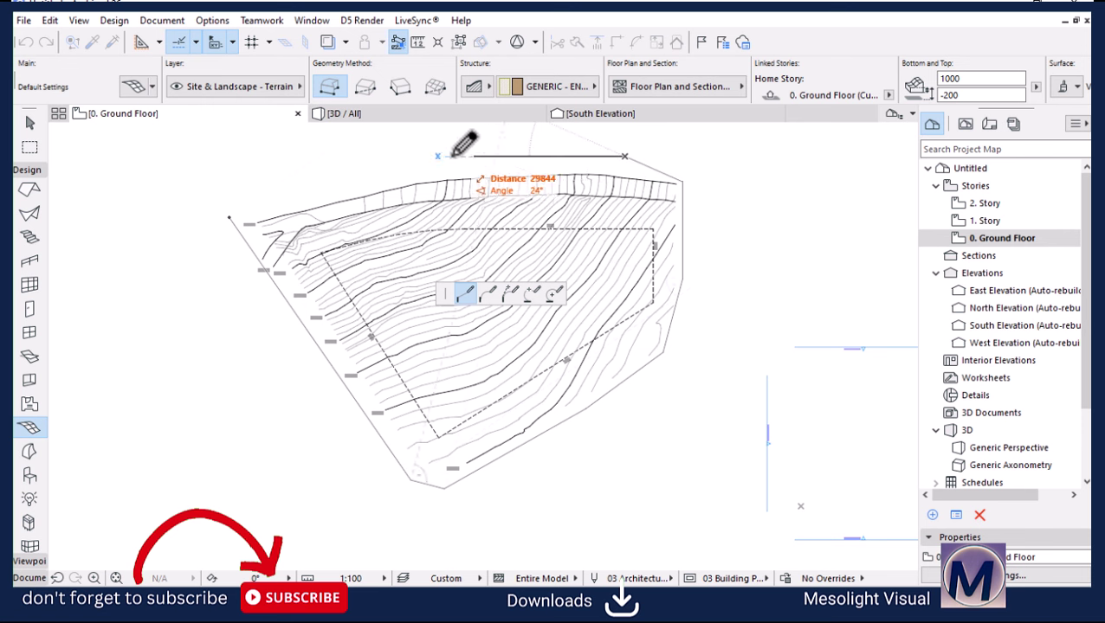
left_click(414, 156)
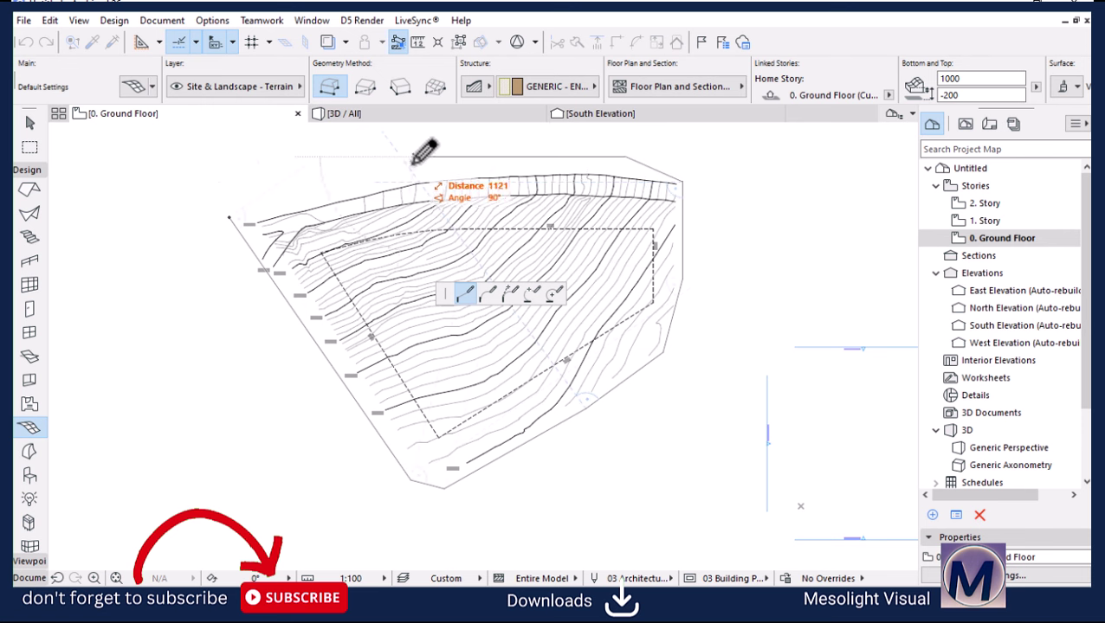
left_click(230, 216)
scroll(666, 225, "up", 1)
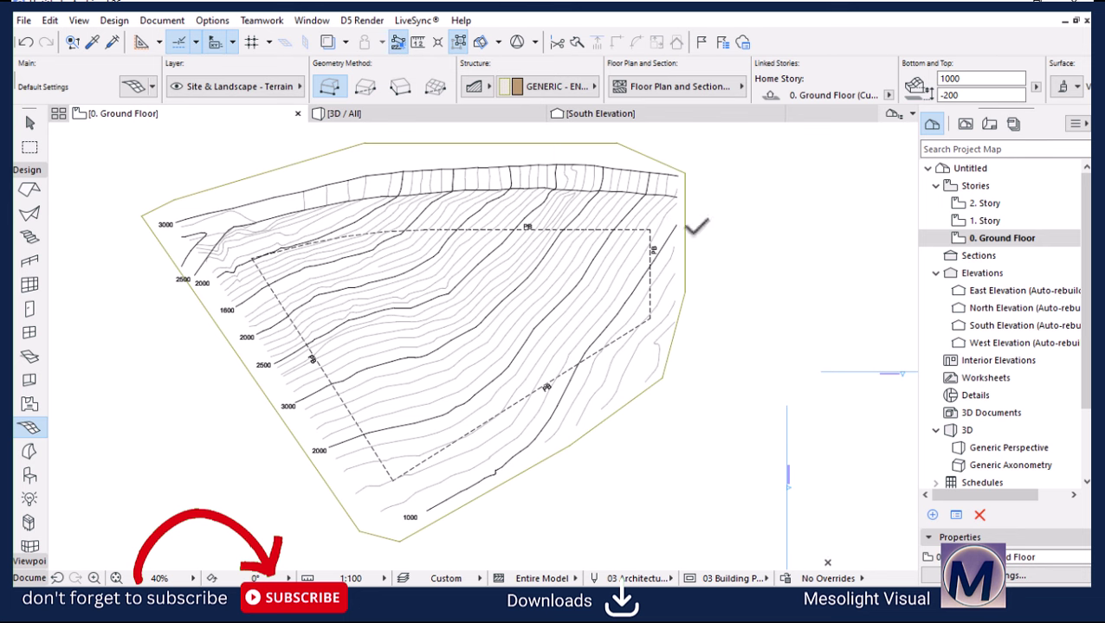
Step: Open the 3D view and orbit the terrain mesh into the middle of the window
left_click(29, 123)
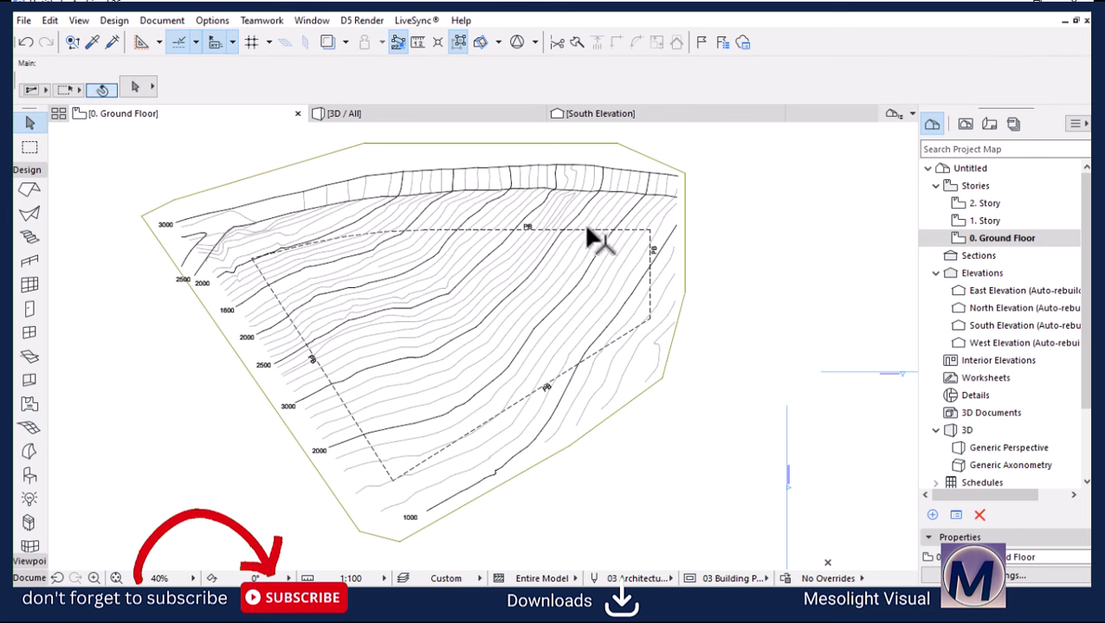
left_click(461, 116)
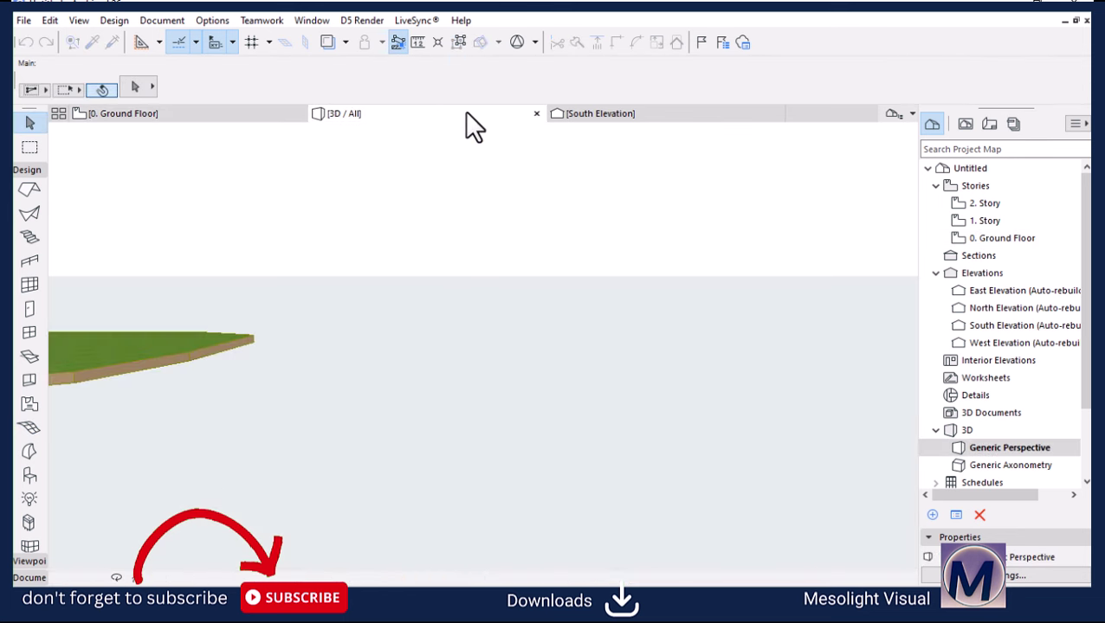
middle_click_drag(537, 255, 437, 446, "shift")
scroll(435, 436, "up", 3)
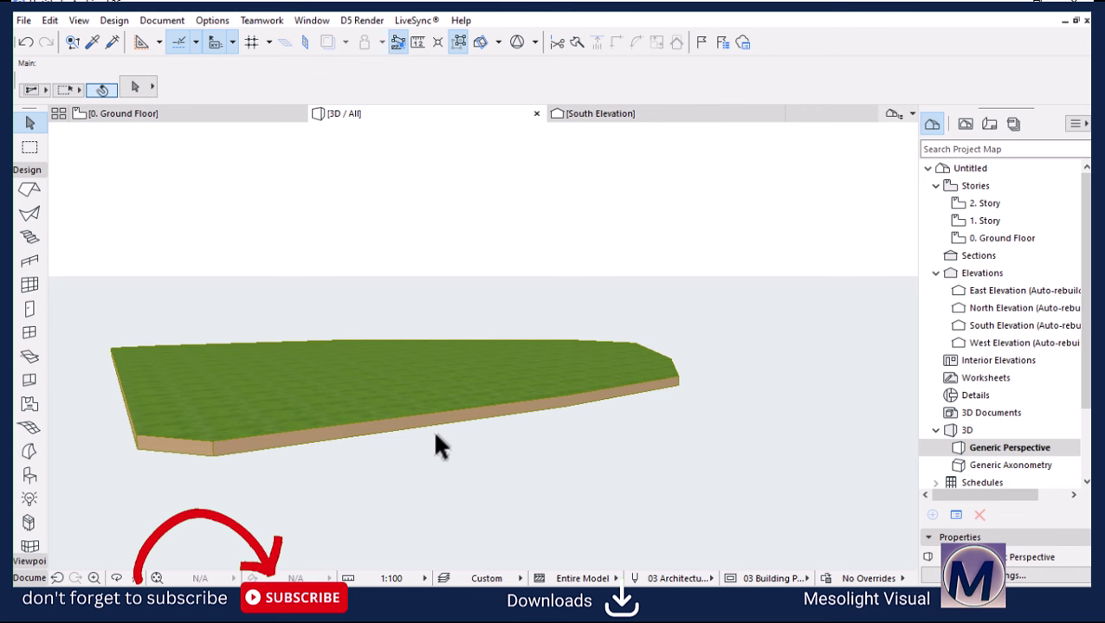
Step: Set the terrain mesh's skirt height to 3000, then deselect it
left_click(355, 400)
scroll(783, 102, "down", 3)
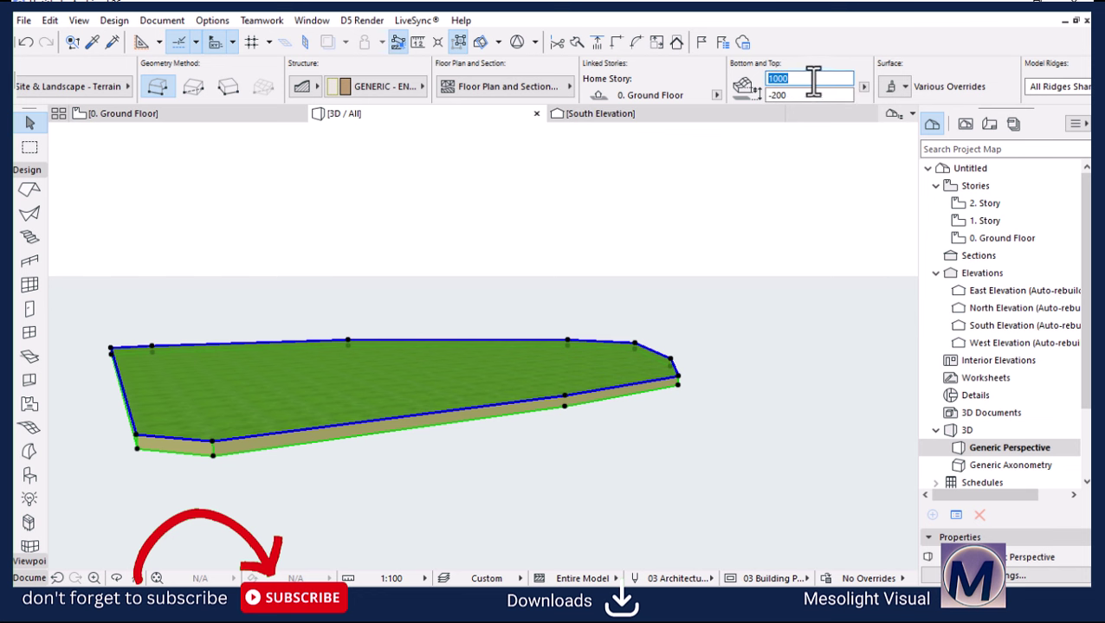
left_click(790, 80)
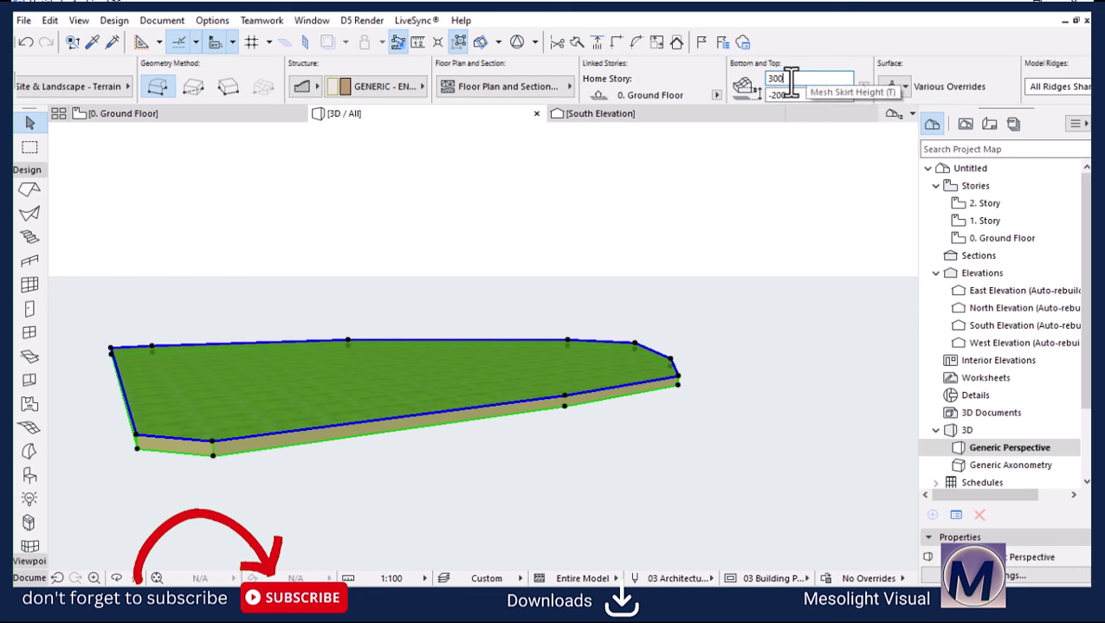
key("Return")
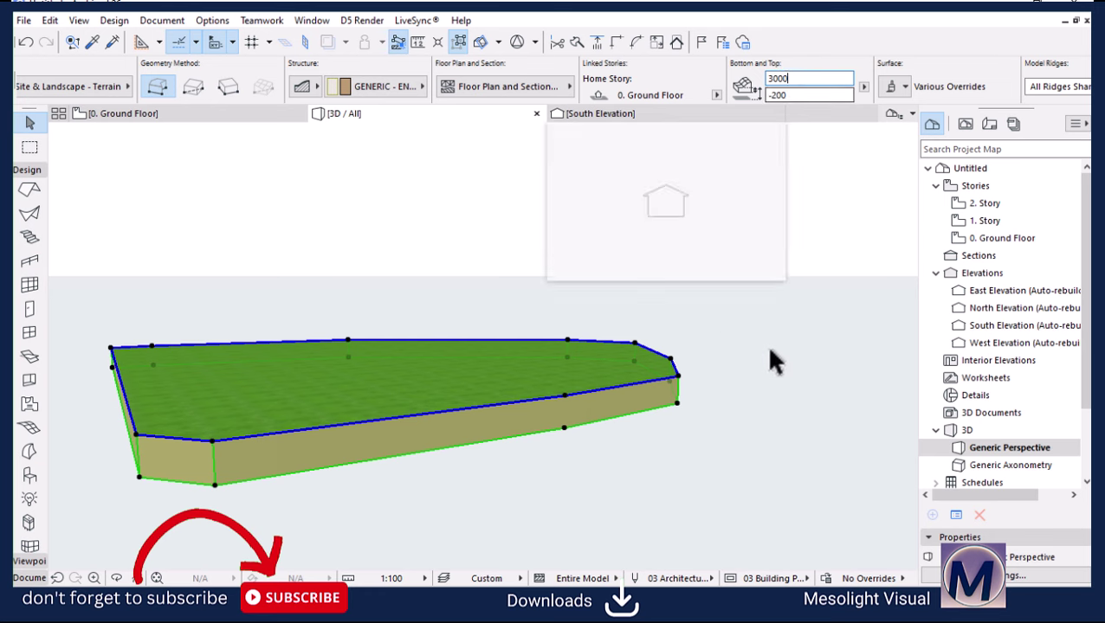
left_click(781, 364)
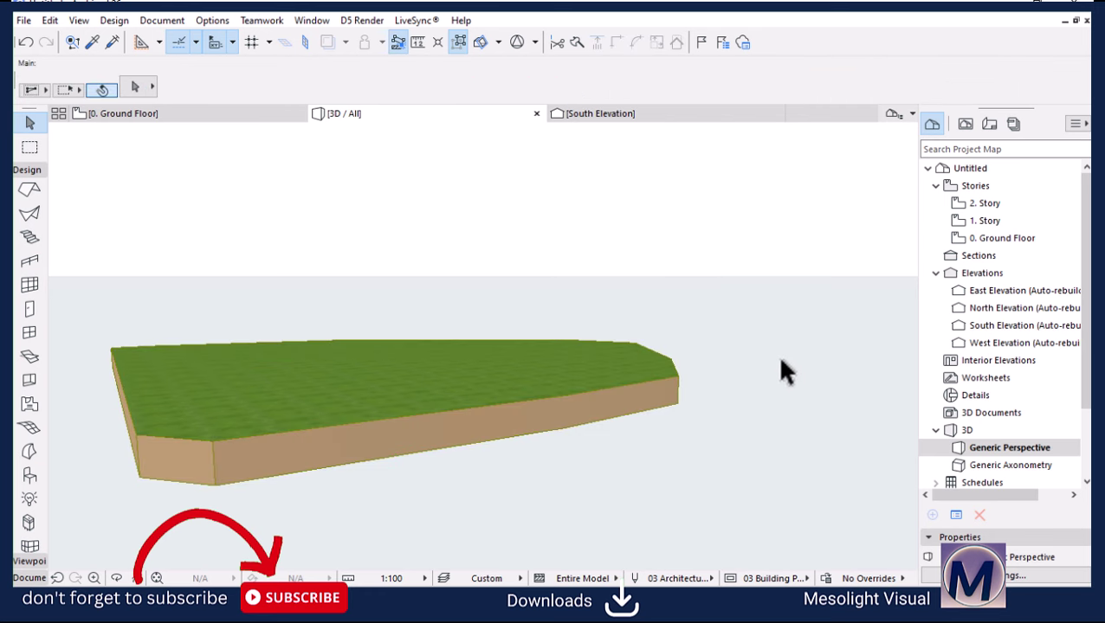
Step: Return to the 0. Ground Floor plan and select the terrain mesh by its edge
left_click(214, 112)
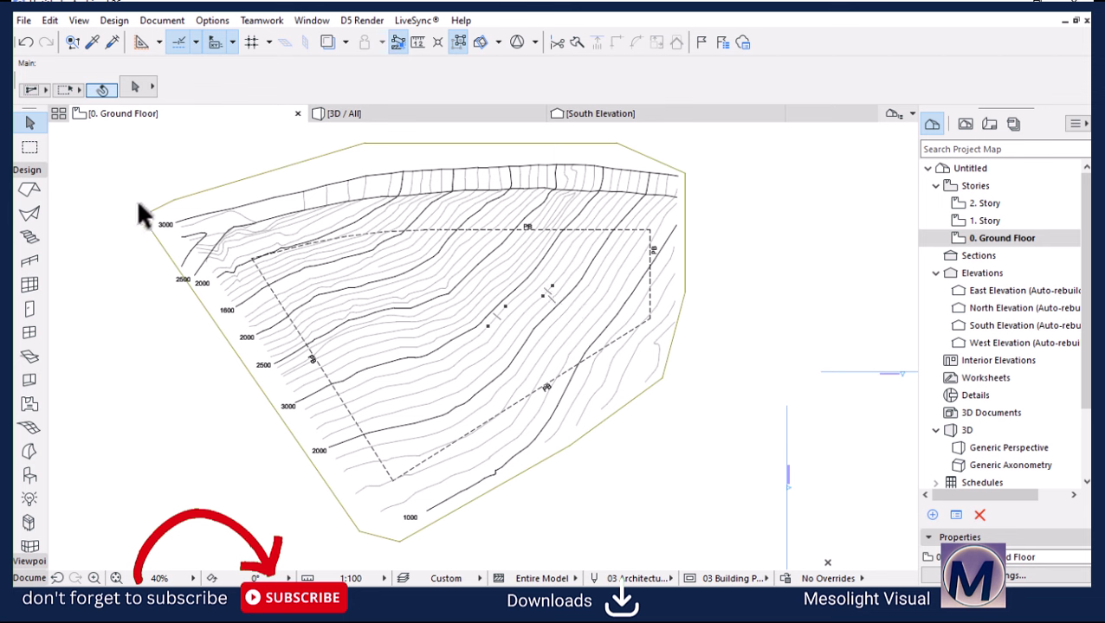
left_click(31, 428)
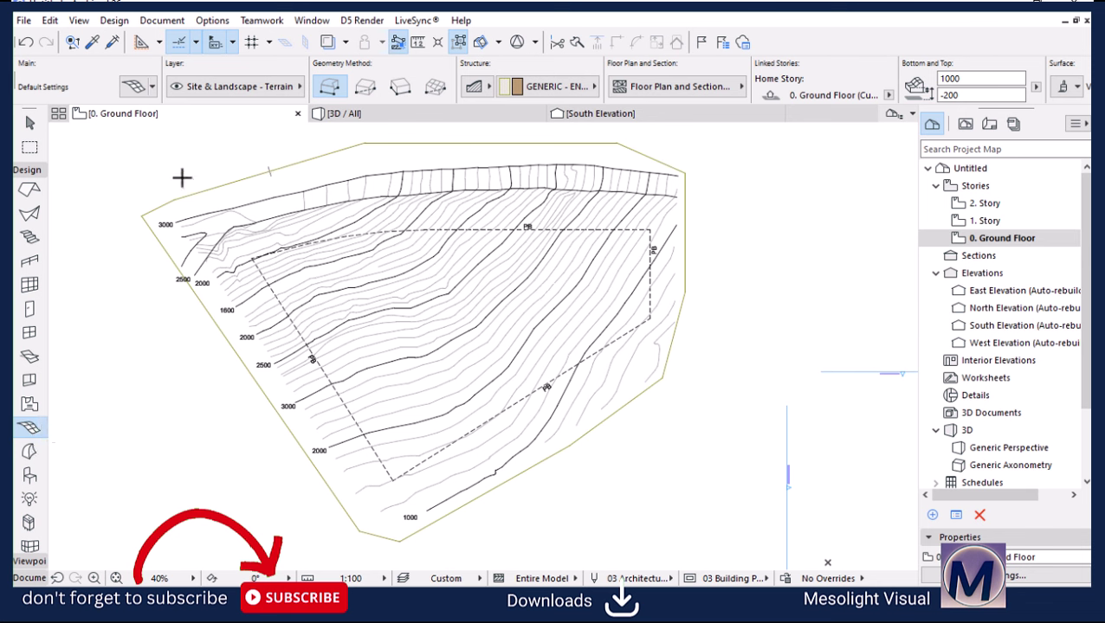
left_click(29, 122)
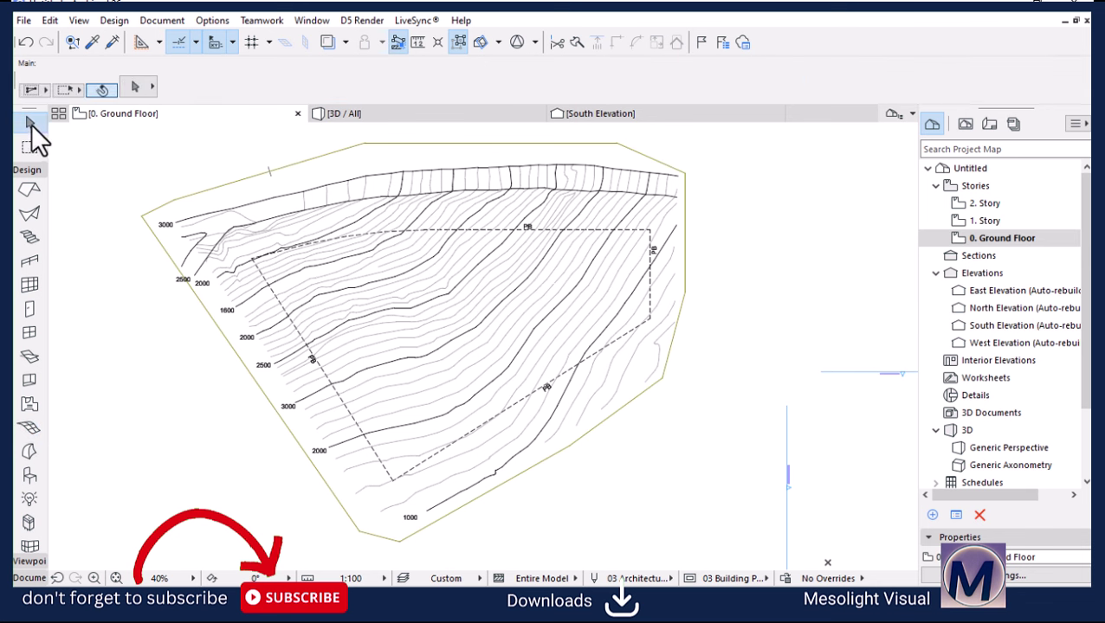
left_click(232, 190)
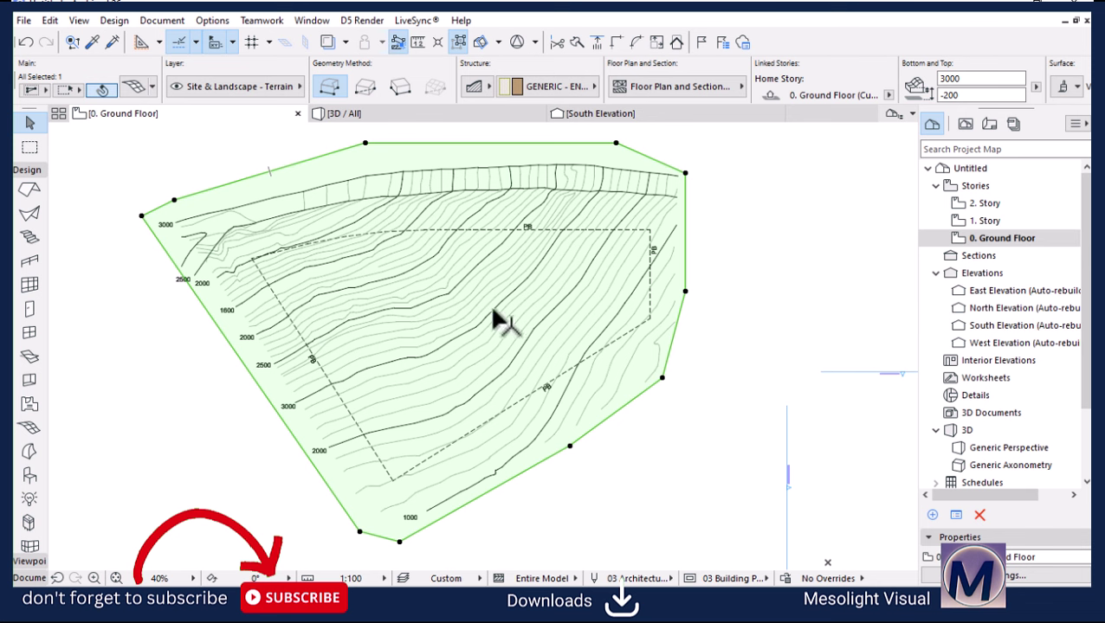
Step: Magic-wand the right-edge contour line into the mesh as new points using Fit to All Ridges
left_click(27, 431)
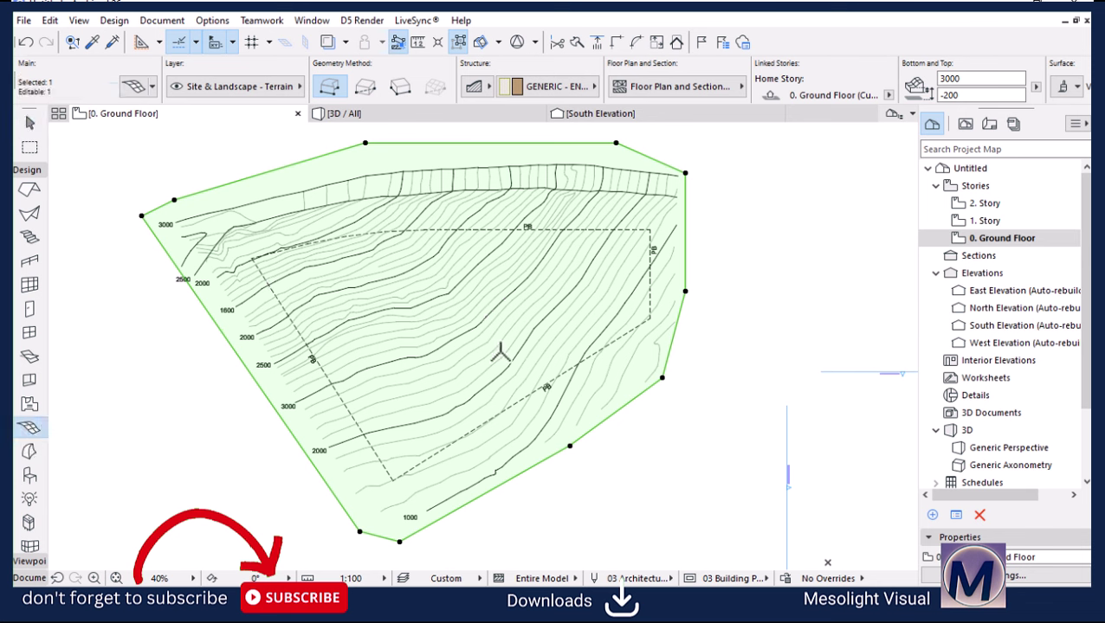
key("space")
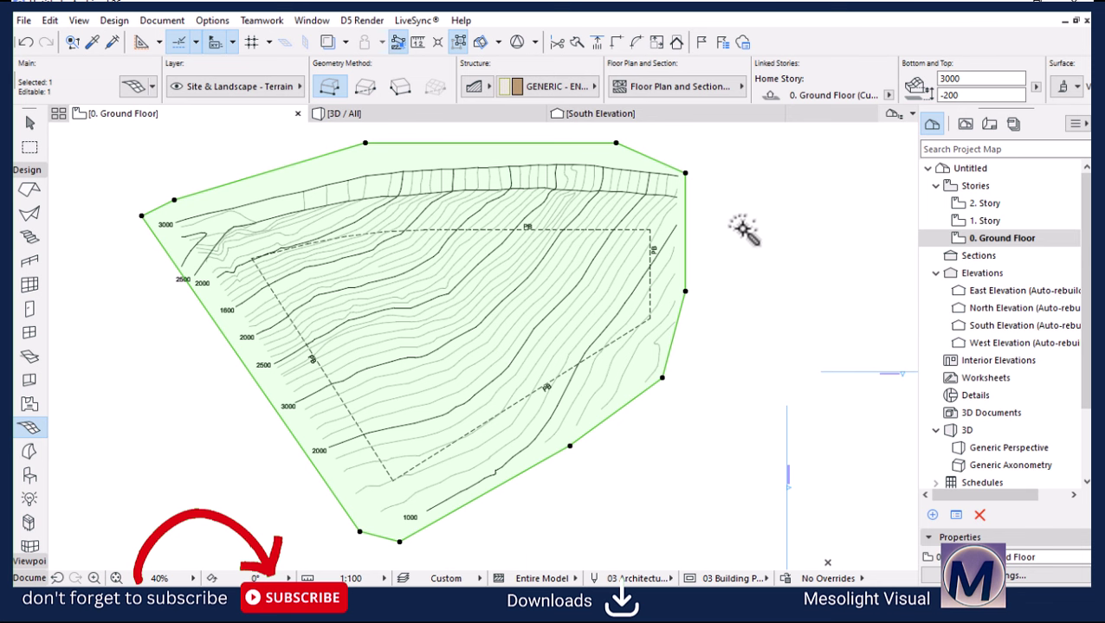
left_click(660, 353)
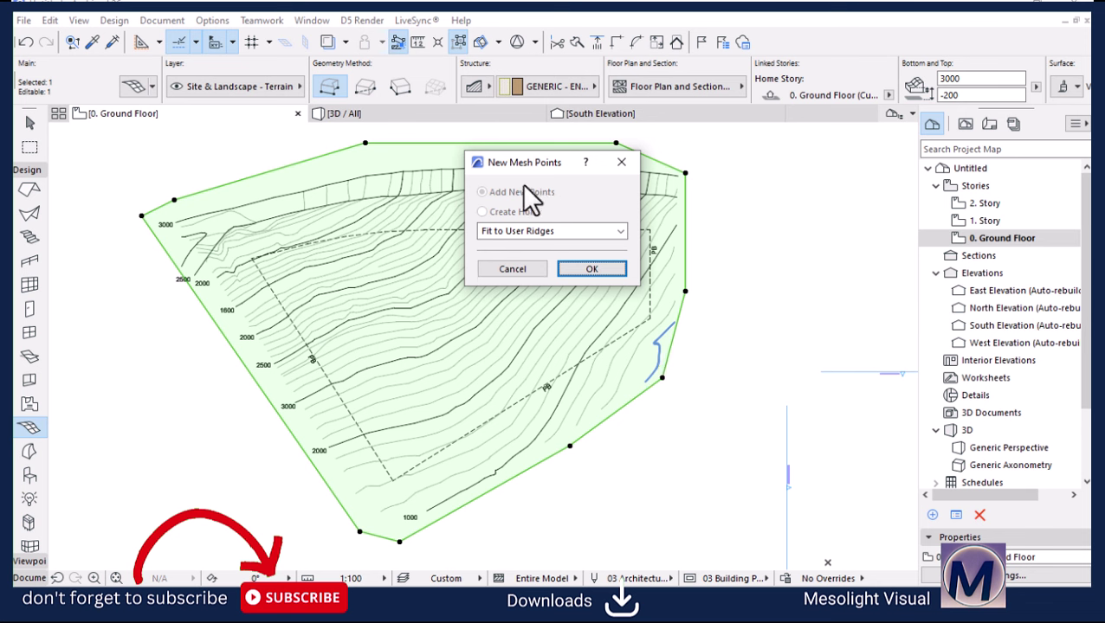
left_click(504, 232)
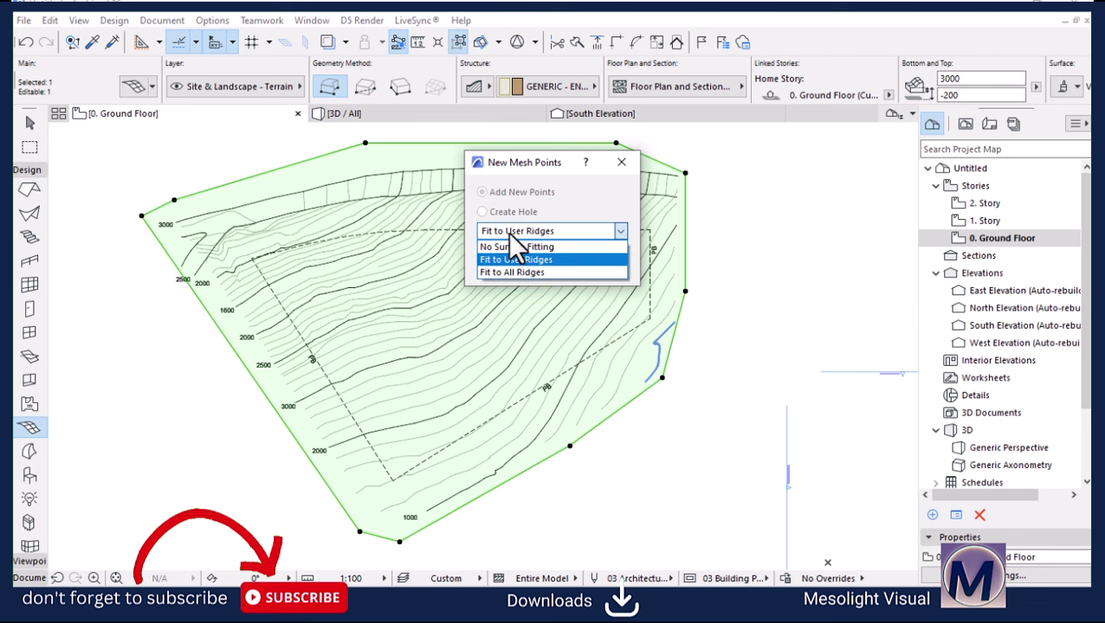
left_click(490, 272)
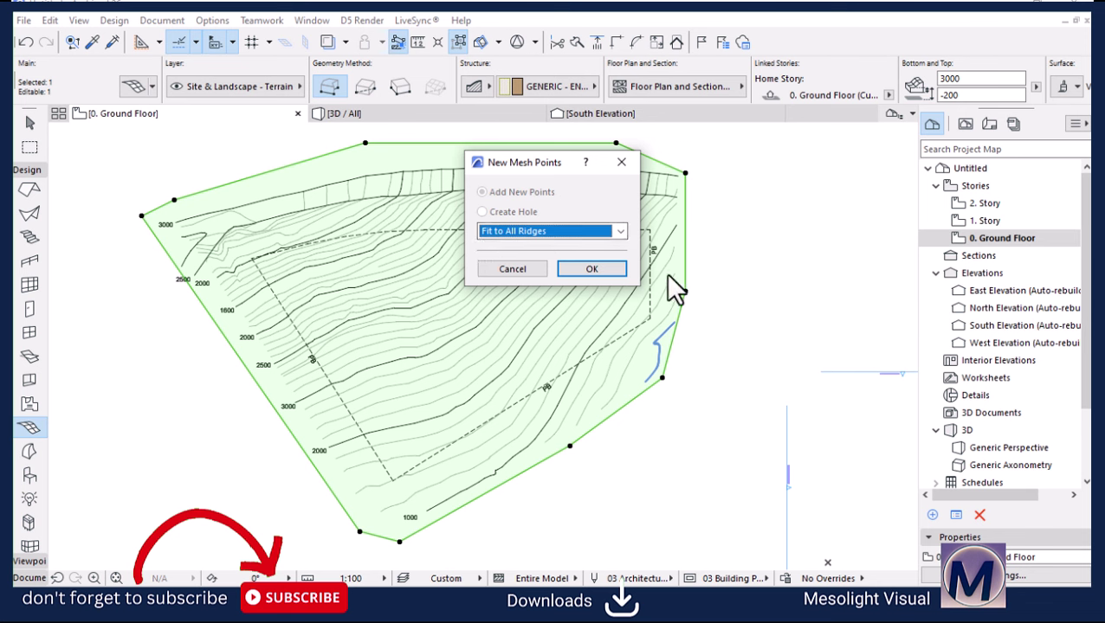
left_click(580, 268)
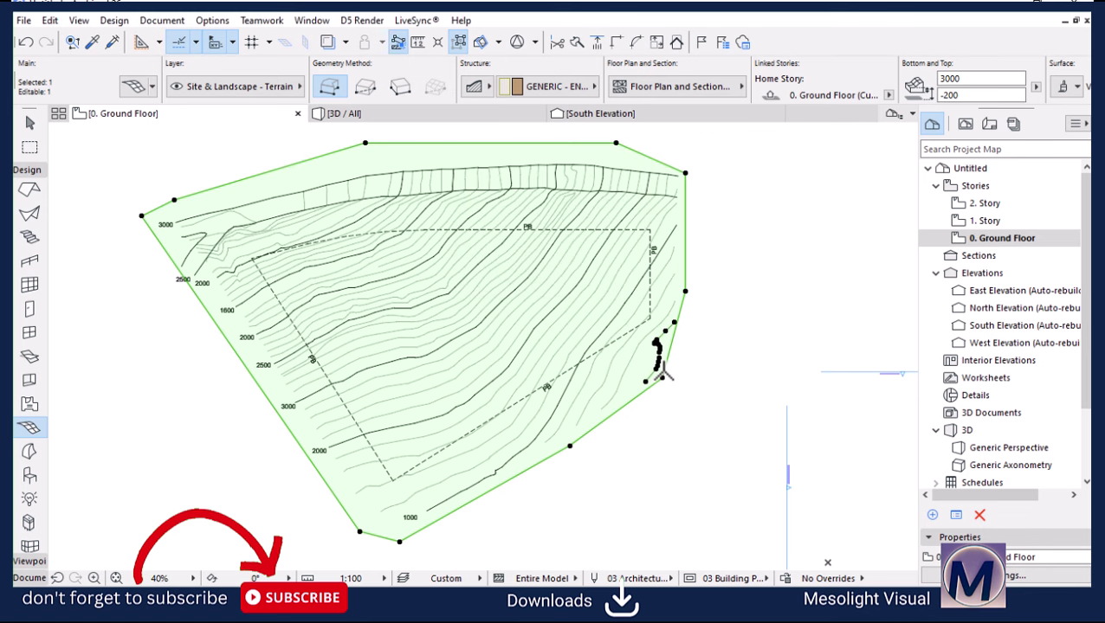
Step: Add ridge-fitted mesh points along thirteen more contour lines across the middle of the plot
scroll(667, 363, "up", 5)
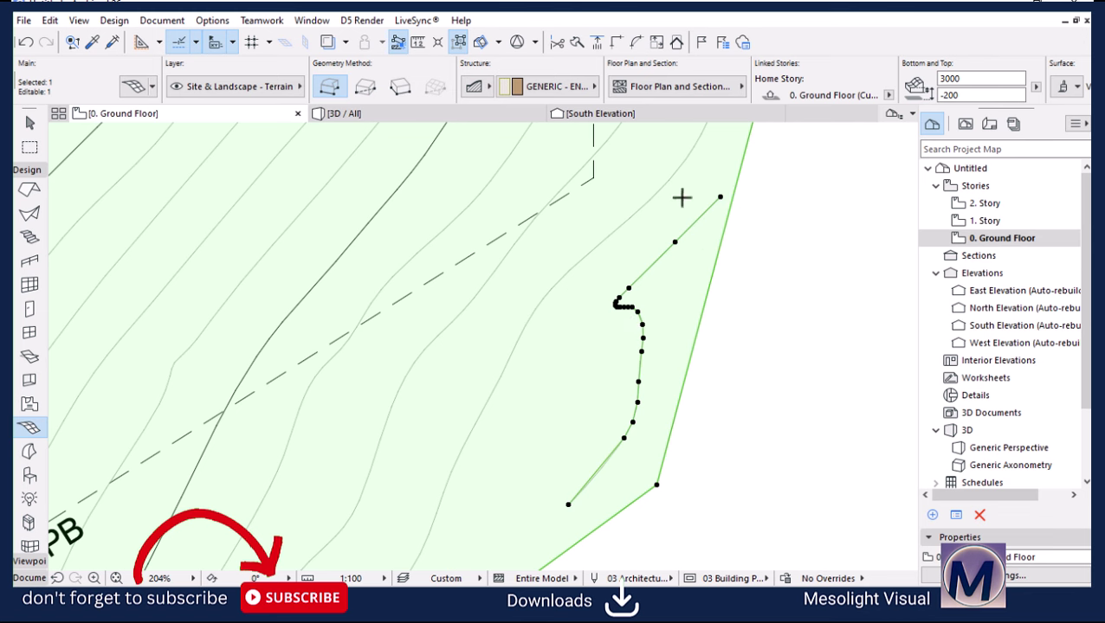
scroll(682, 322, "down", 3)
scroll(682, 322, "down", 1)
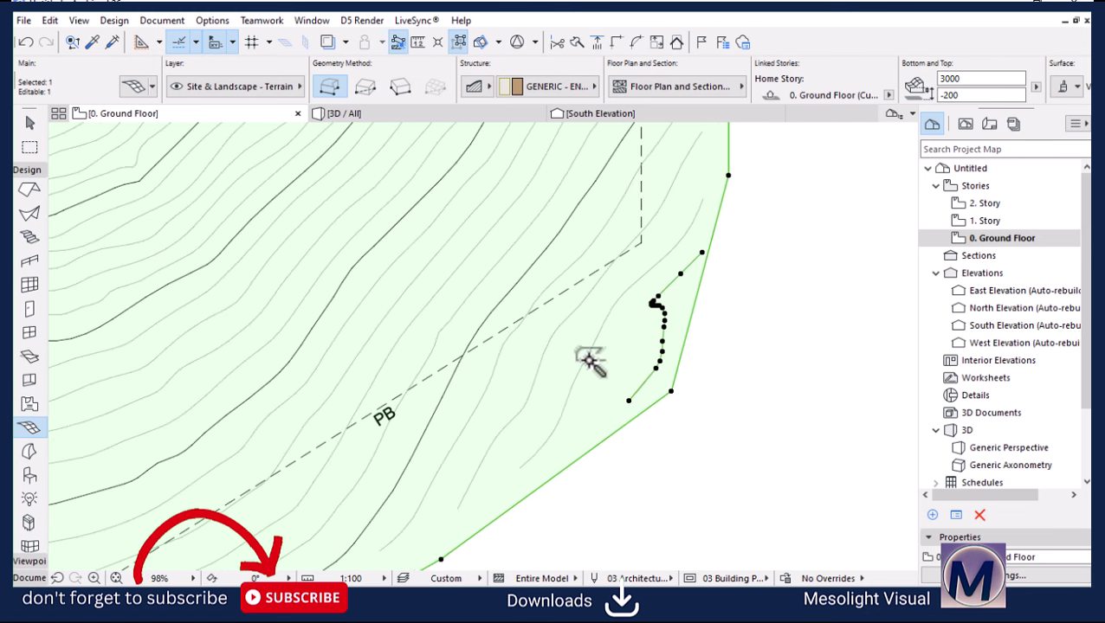
left_click(593, 358)
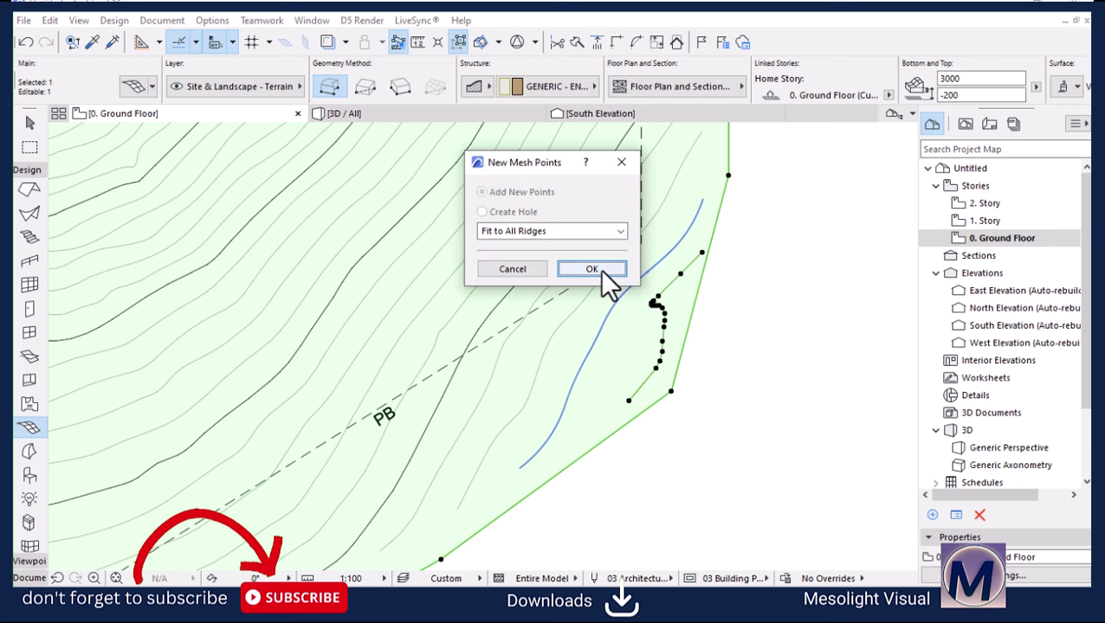
left_click(591, 270)
left_click(541, 348)
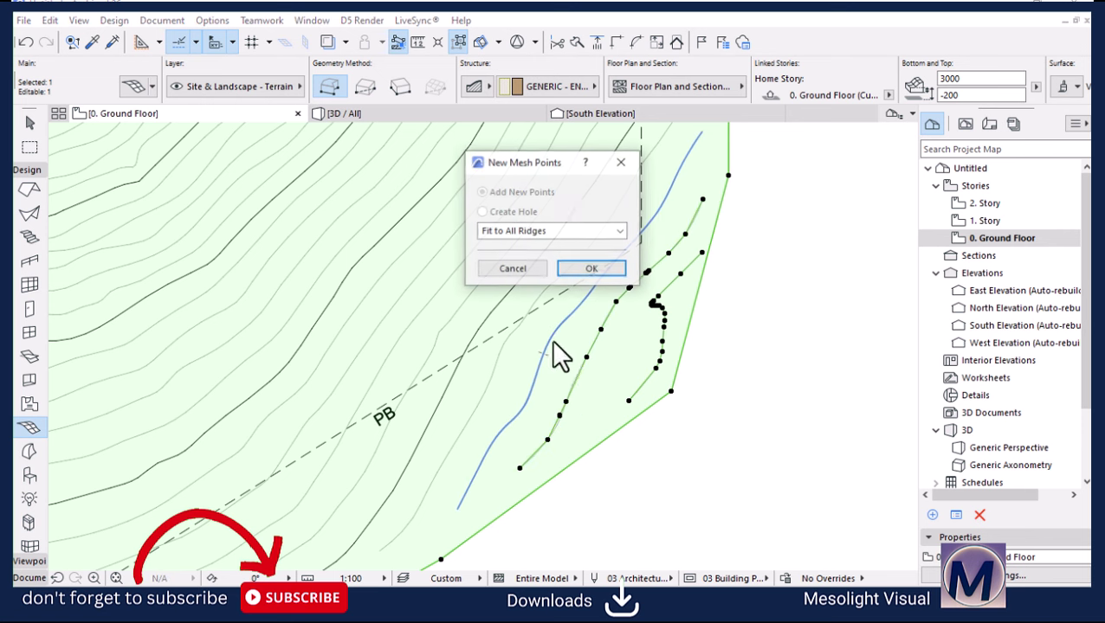
left_click(589, 270)
left_click(565, 282)
left_click(575, 272)
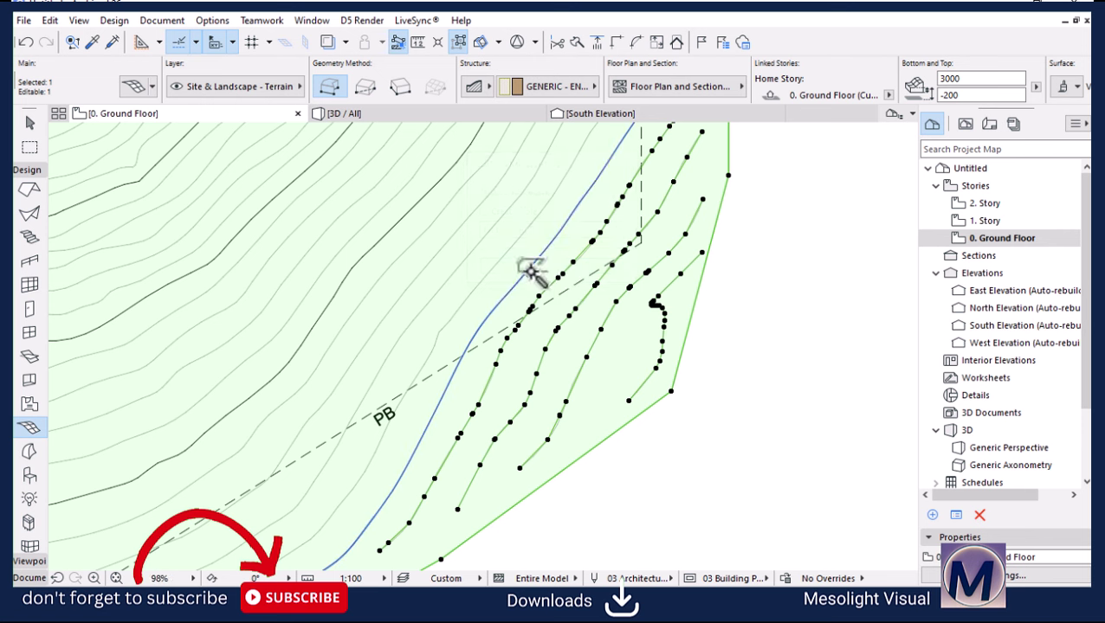
left_click(532, 271)
left_click(592, 270)
left_click(500, 260)
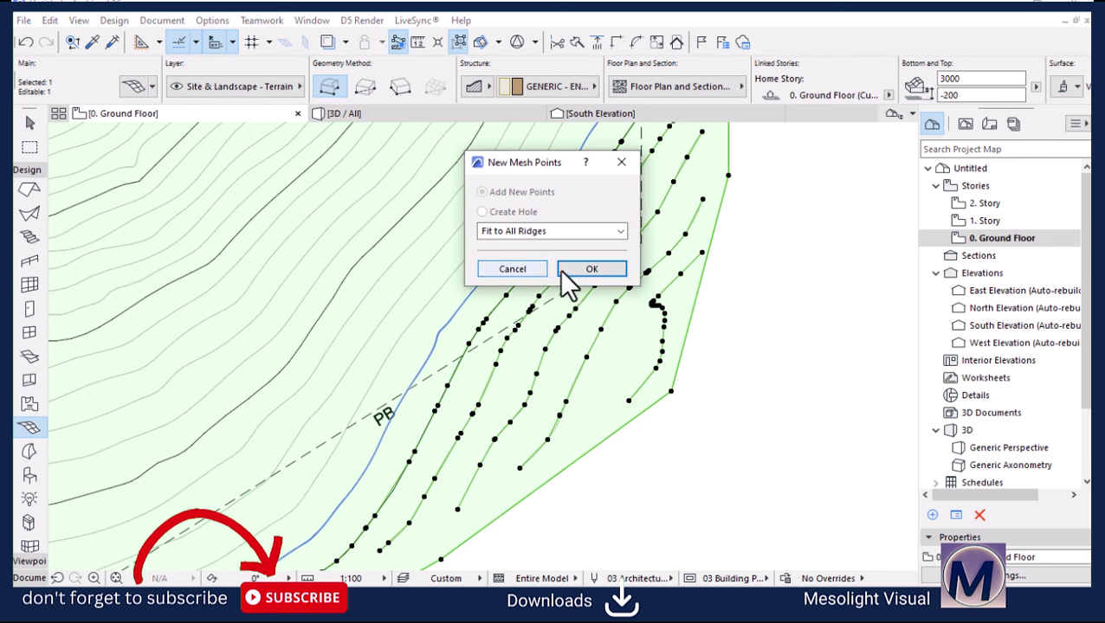
left_click(561, 270)
left_click(476, 246)
left_click(563, 269)
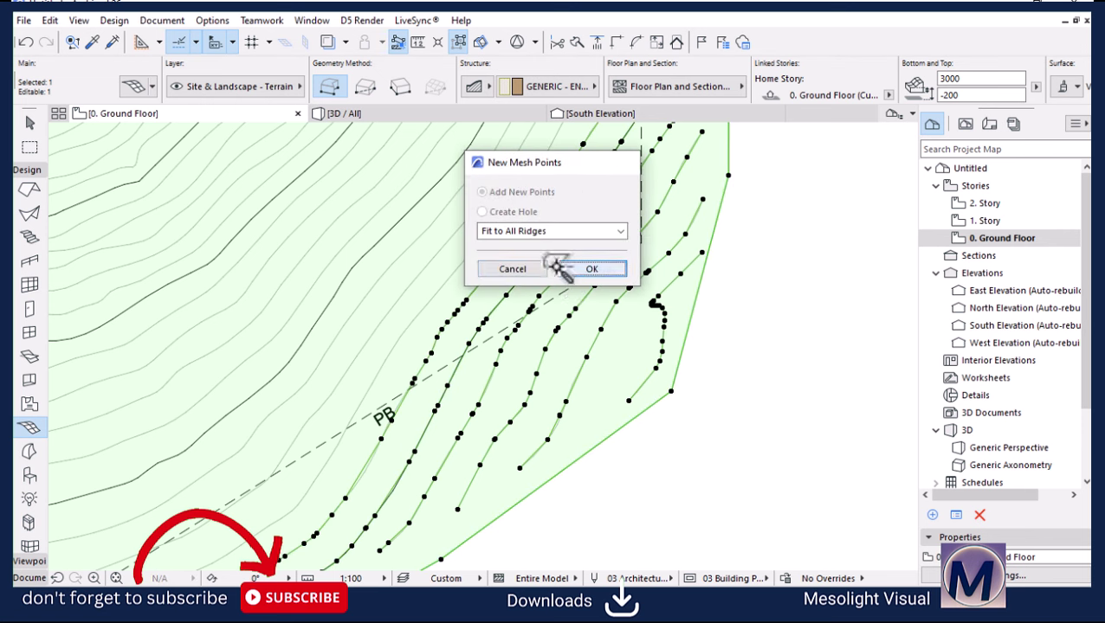
left_click(453, 241)
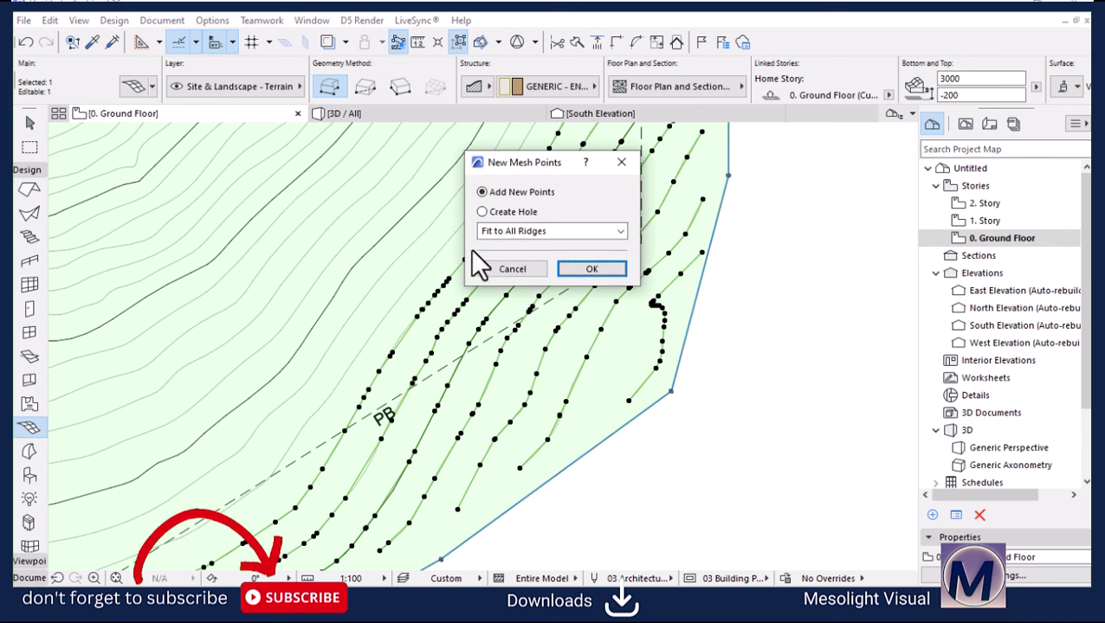
left_click(591, 270)
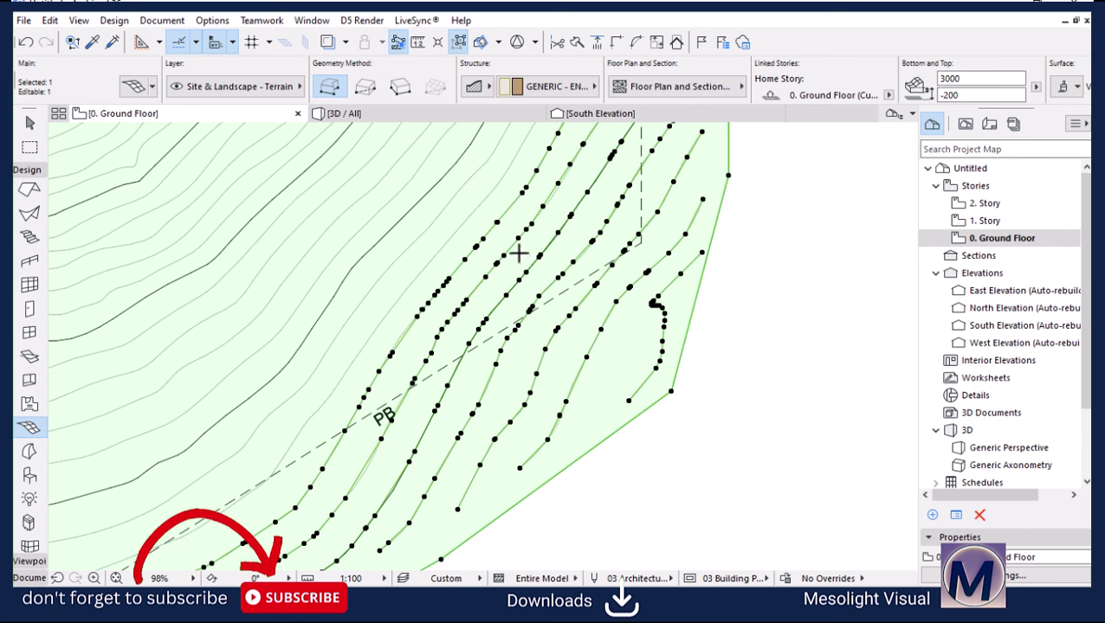
left_click(474, 208)
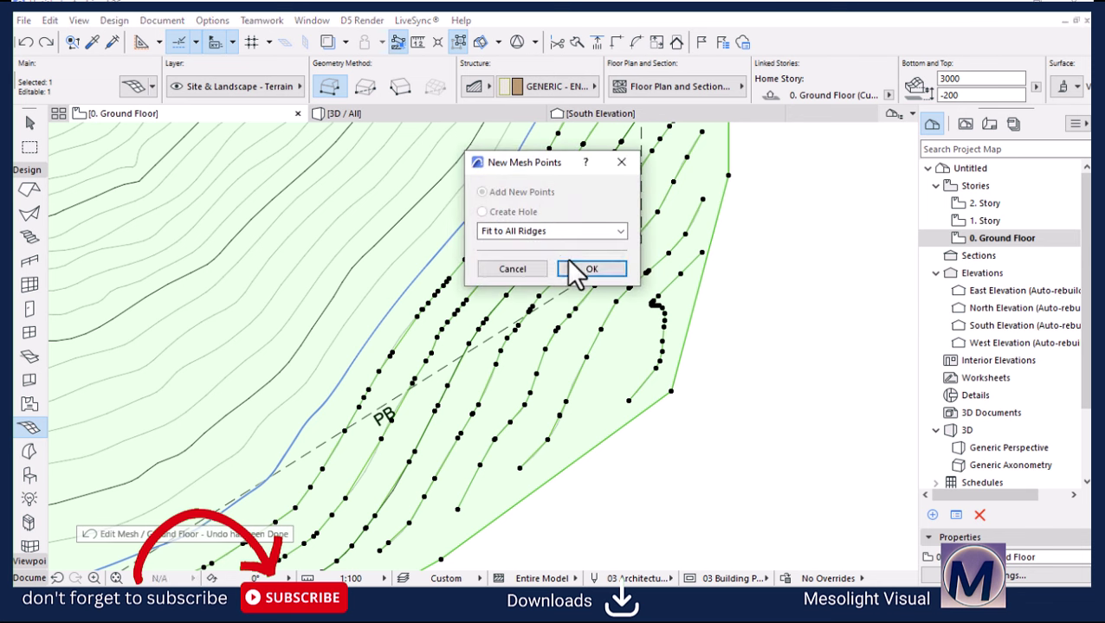
left_click(575, 269)
left_click(476, 227)
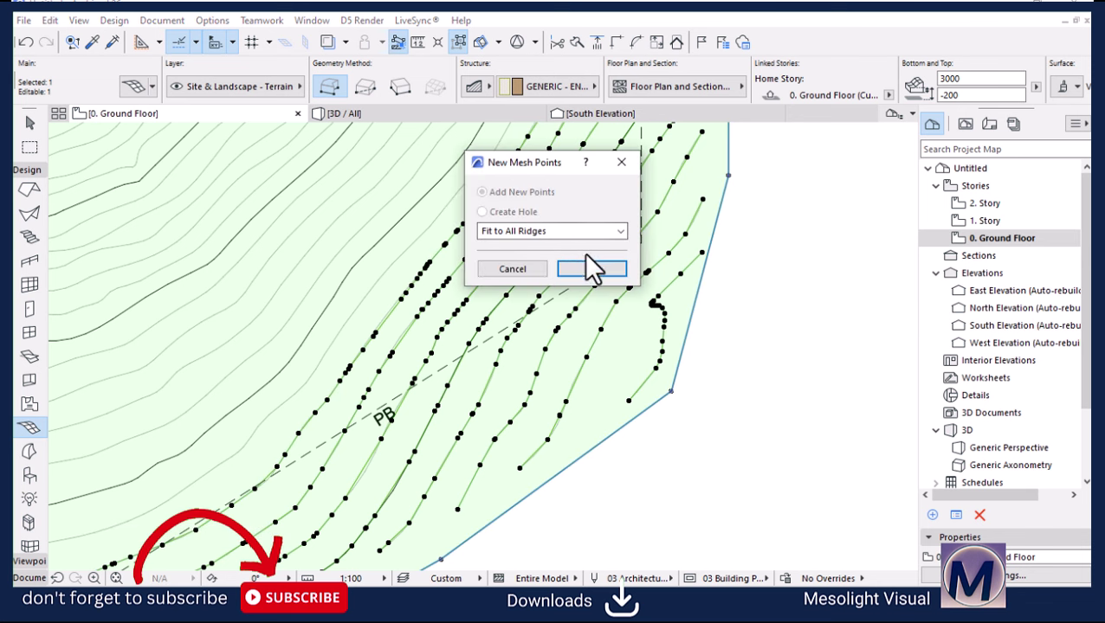
left_click(592, 262)
left_click(431, 190)
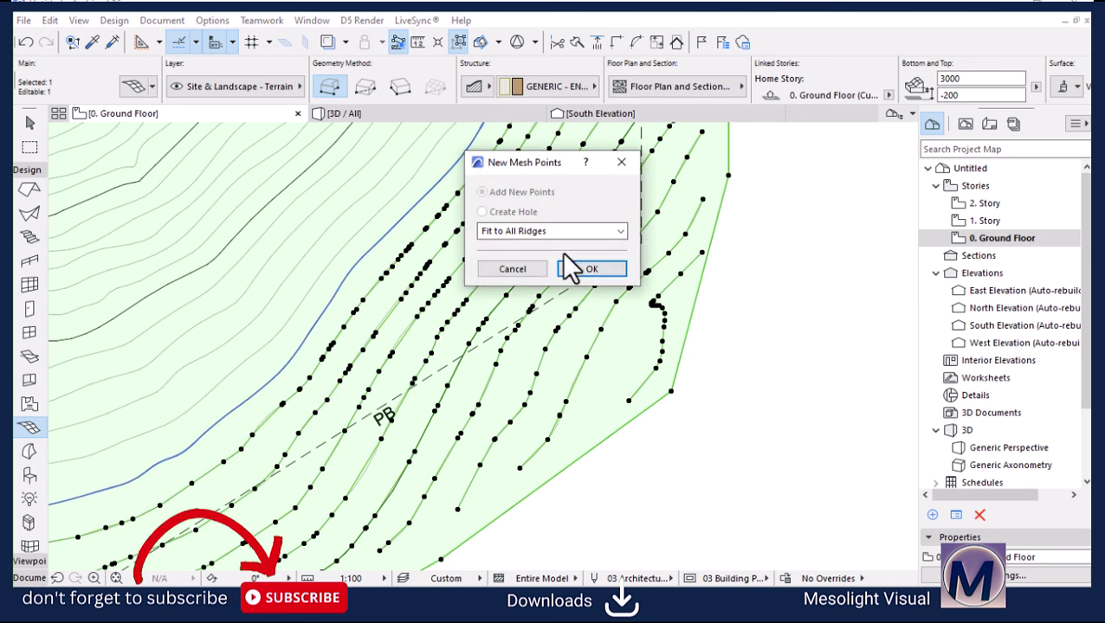
left_click(574, 265)
left_click(399, 196)
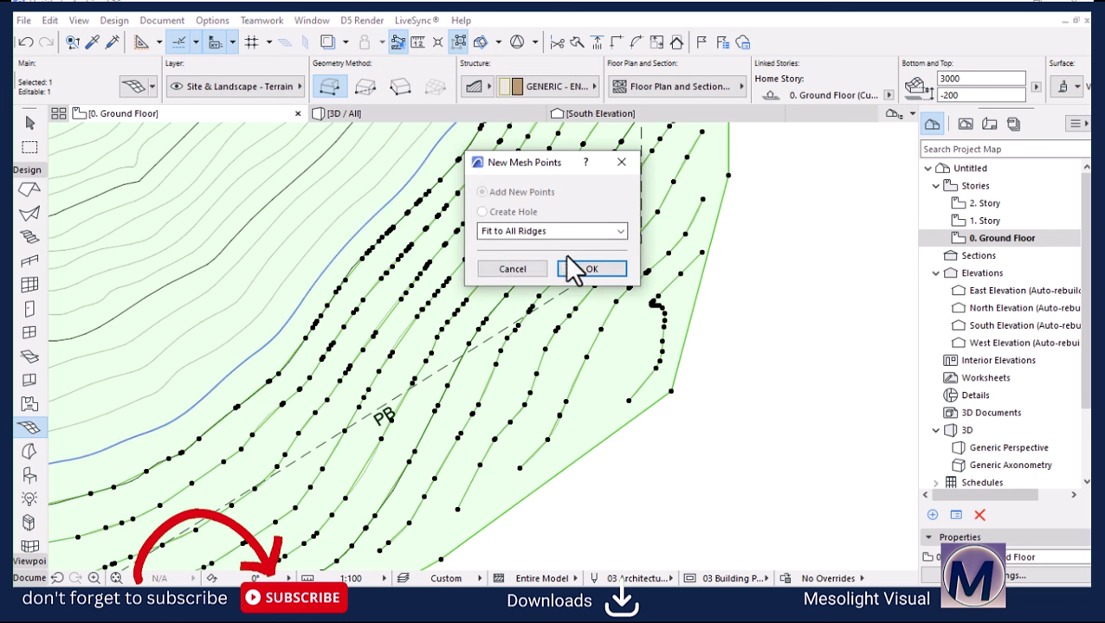
left_click(572, 265)
left_click(381, 205)
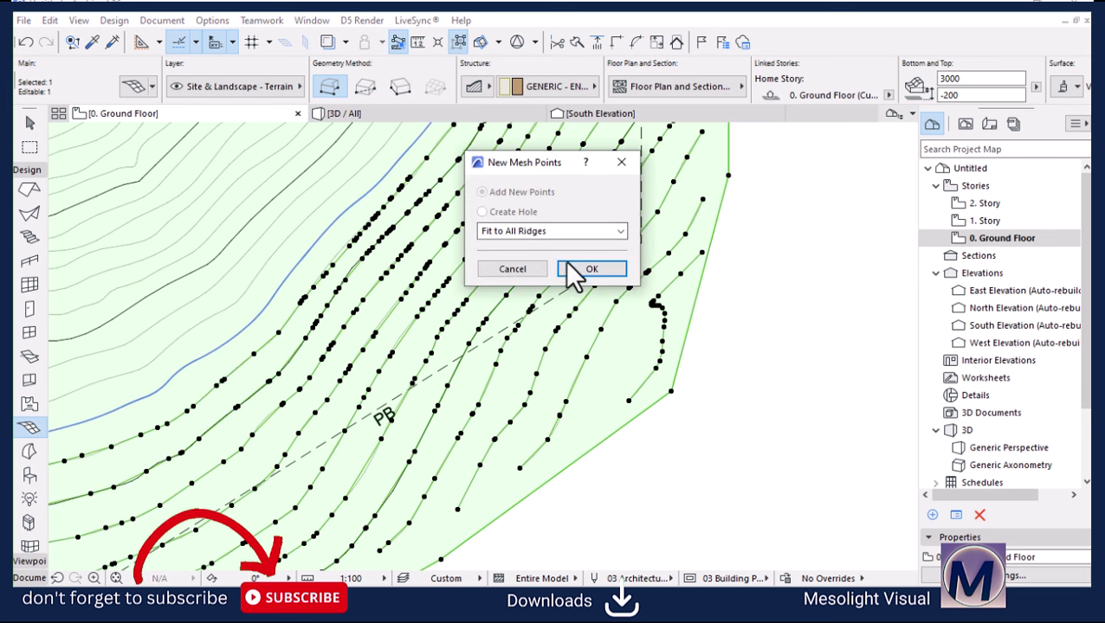
left_click(576, 268)
left_click(364, 178)
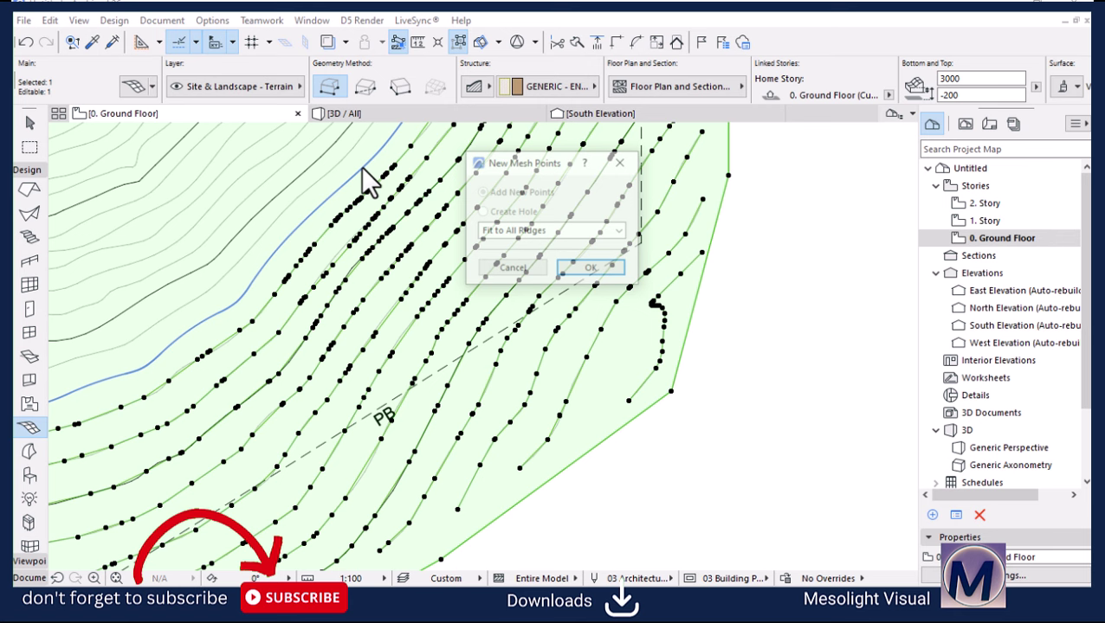
left_click(596, 272)
Step: Fit mesh points to all ridges along the upper contour lines of the newly shown area
scroll(543, 279, "down", 3)
scroll(543, 298, "up", 3)
left_click(542, 300)
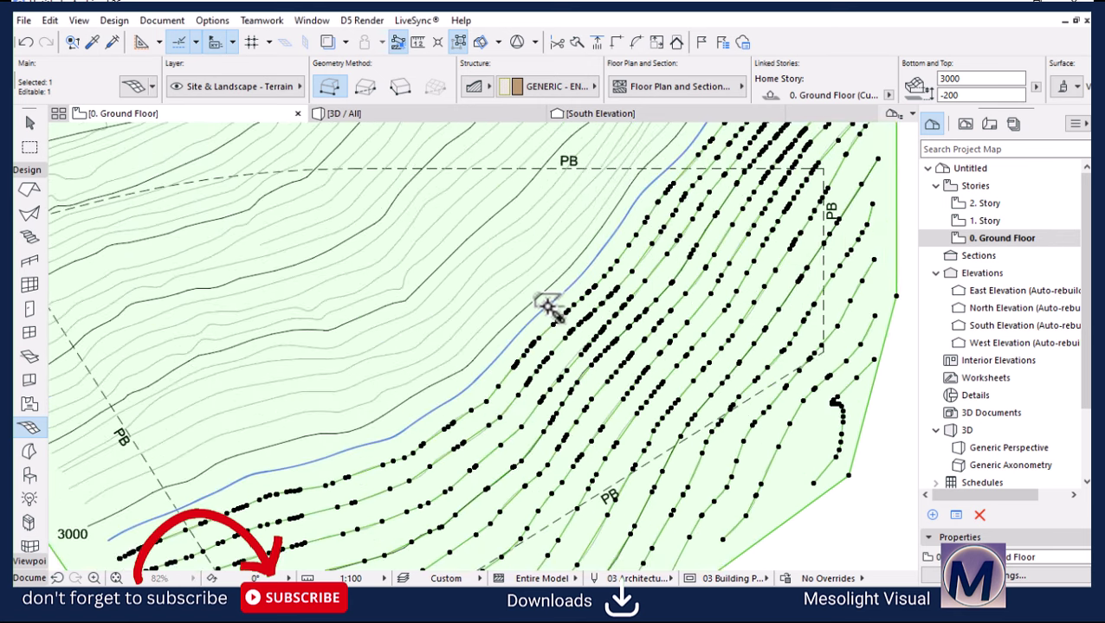
left_click(597, 272)
left_click(561, 284)
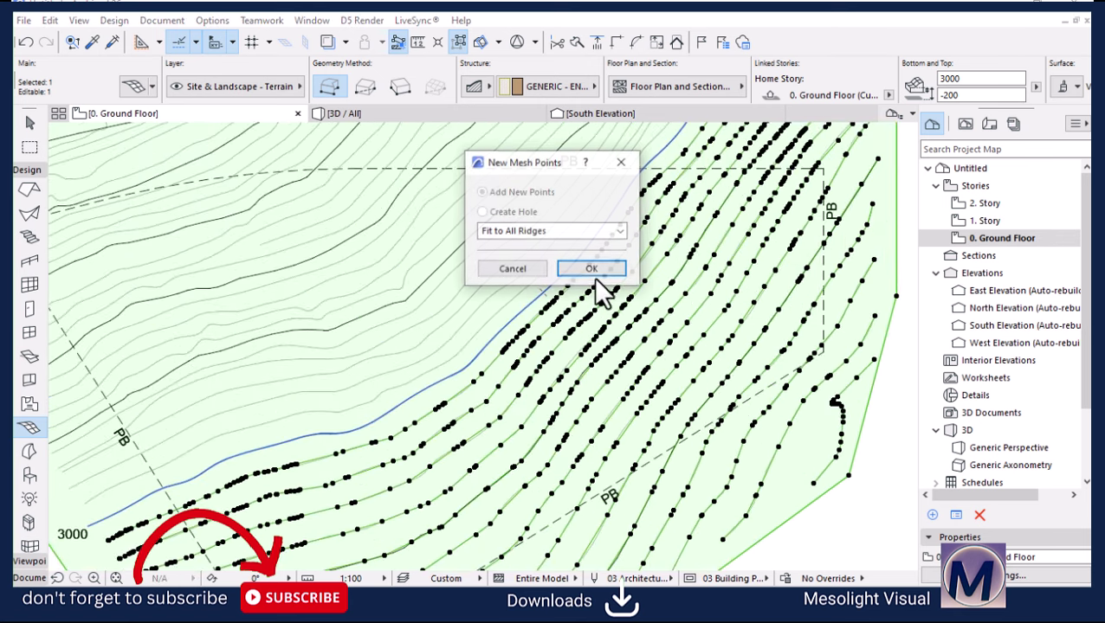
left_click(613, 273)
left_click(538, 284)
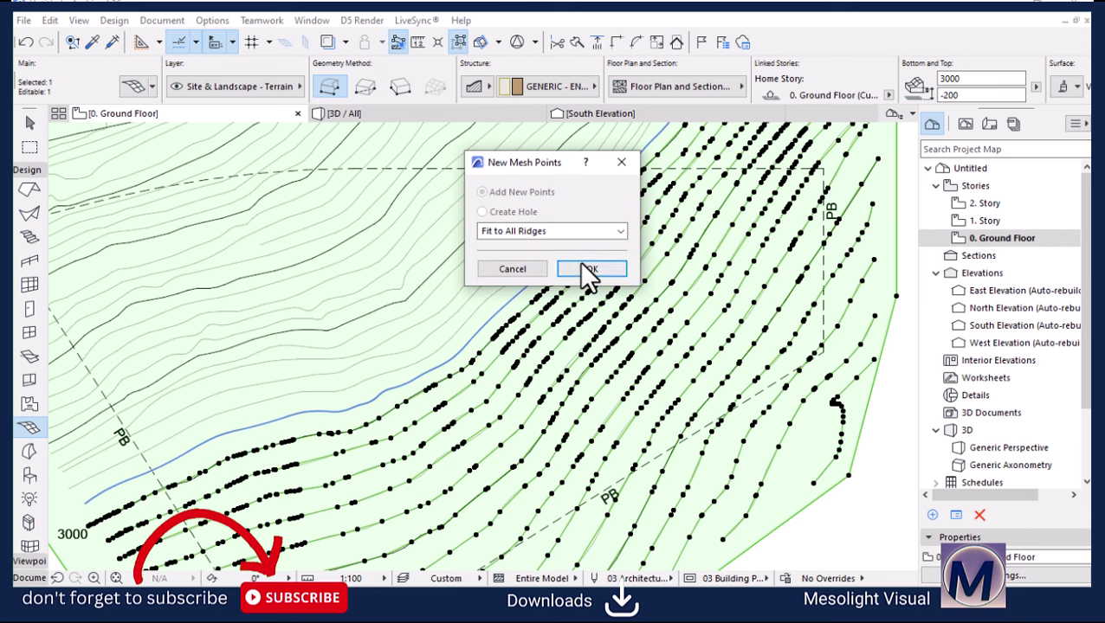
left_click(584, 272)
left_click(524, 269)
left_click(596, 269)
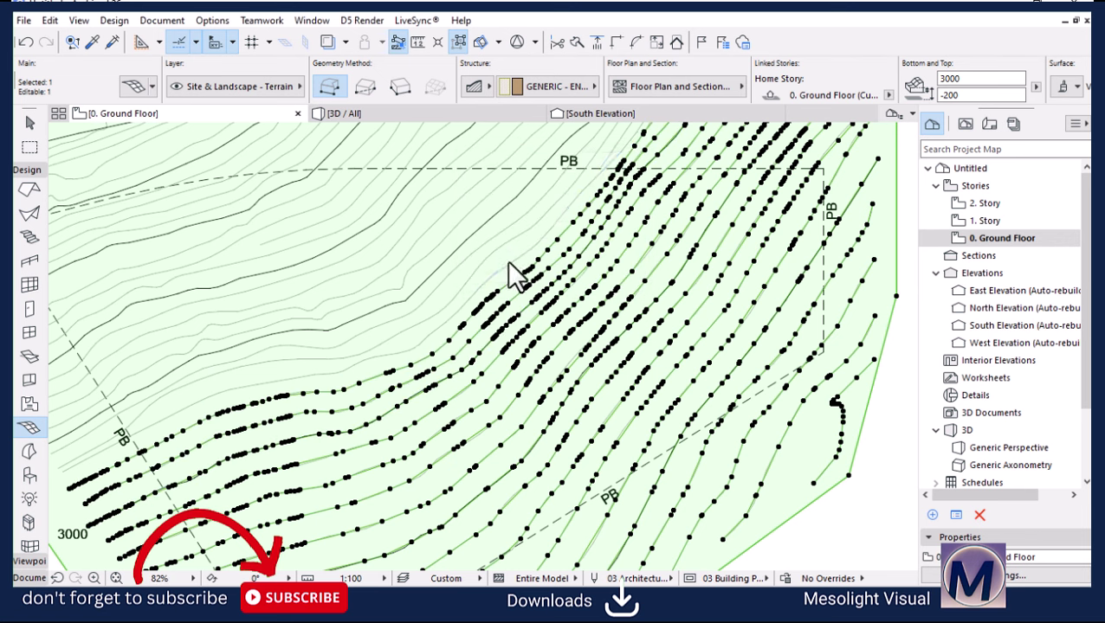
left_click(509, 262)
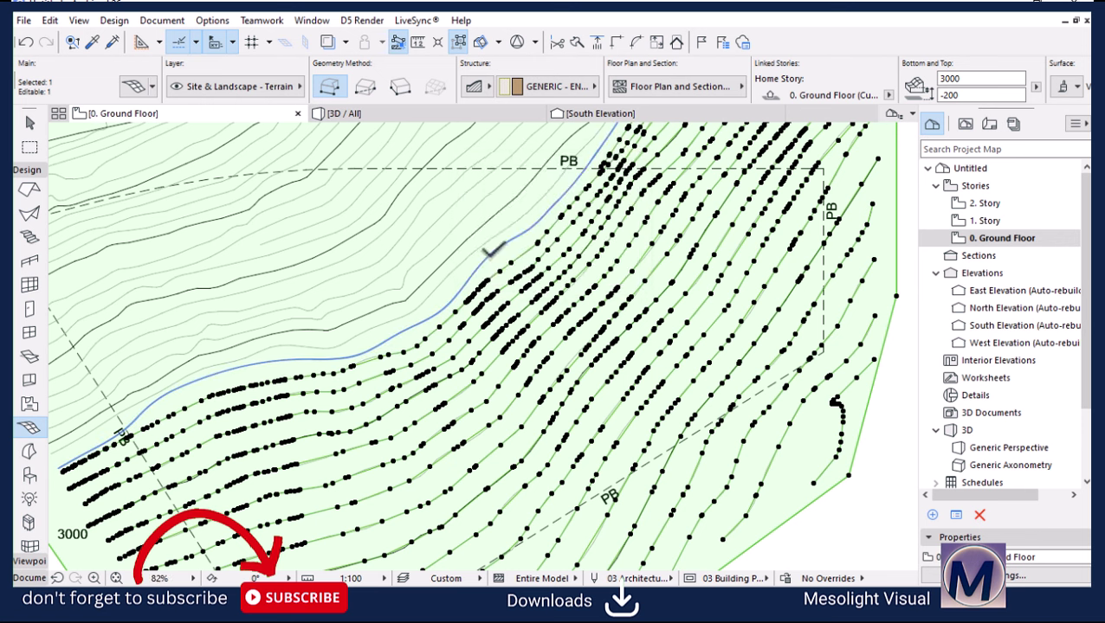
left_click(485, 253)
left_click(569, 269)
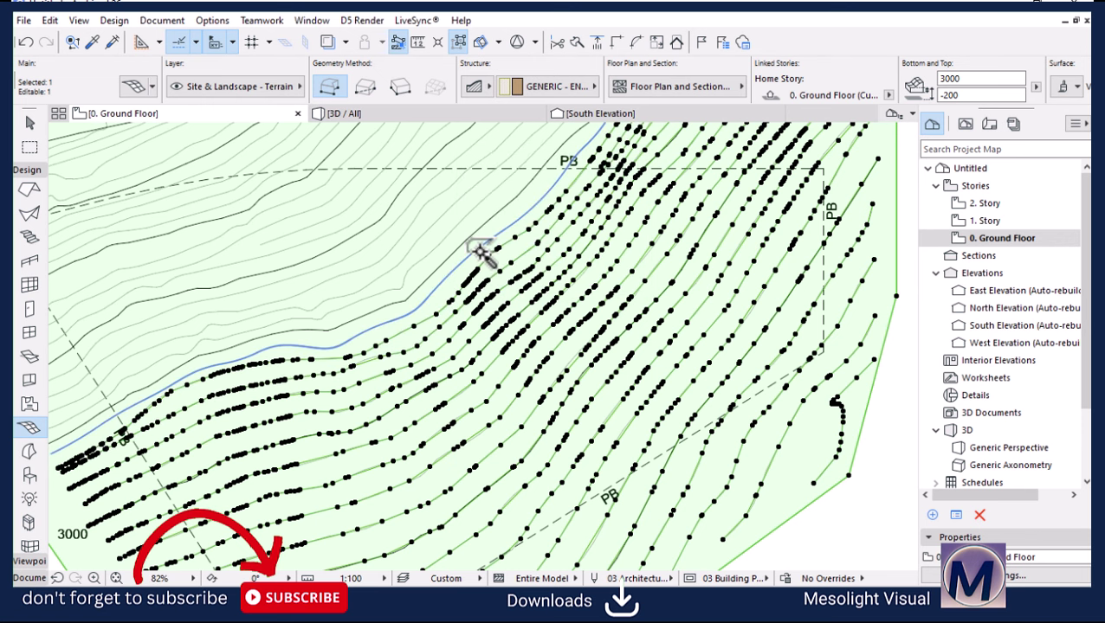
left_click(480, 248)
left_click(576, 268)
left_click(470, 236)
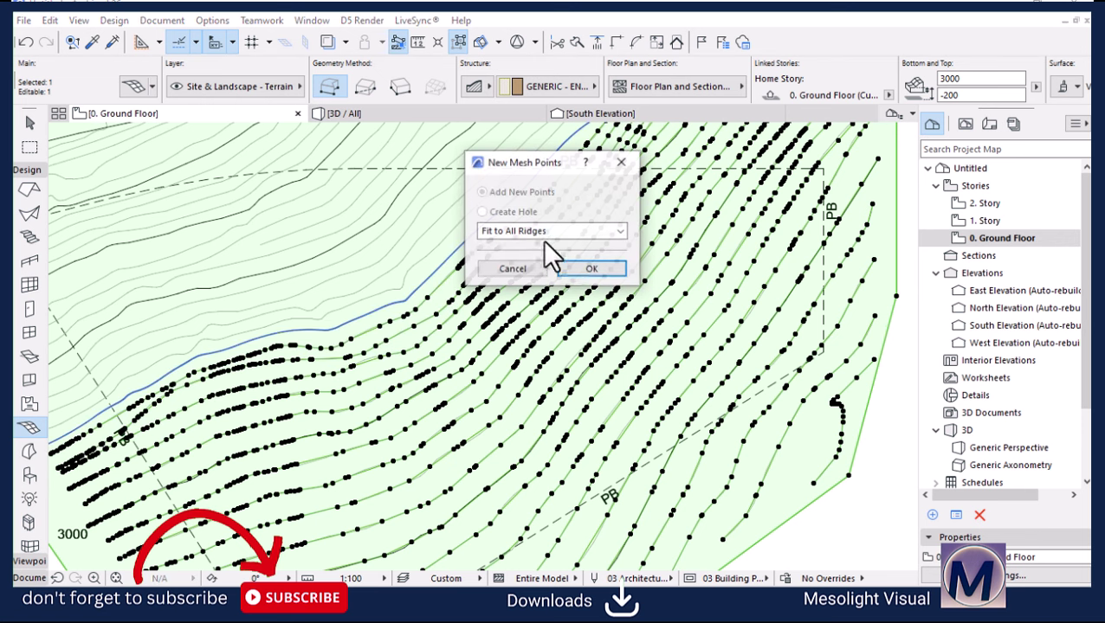
left_click(578, 267)
left_click(464, 222)
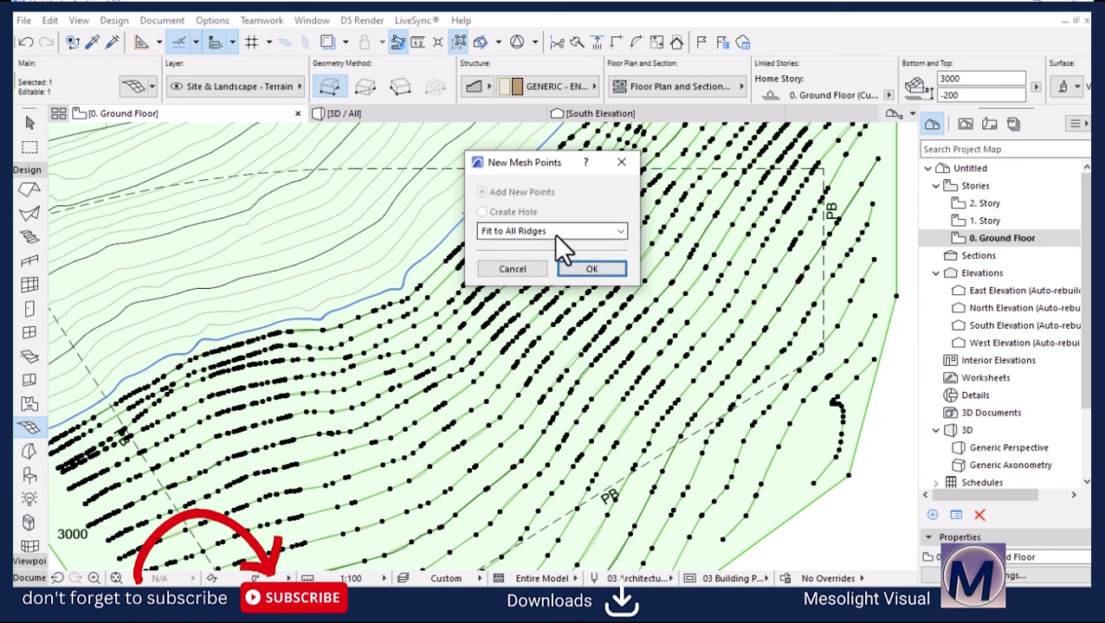
left_click(583, 268)
left_click(444, 227)
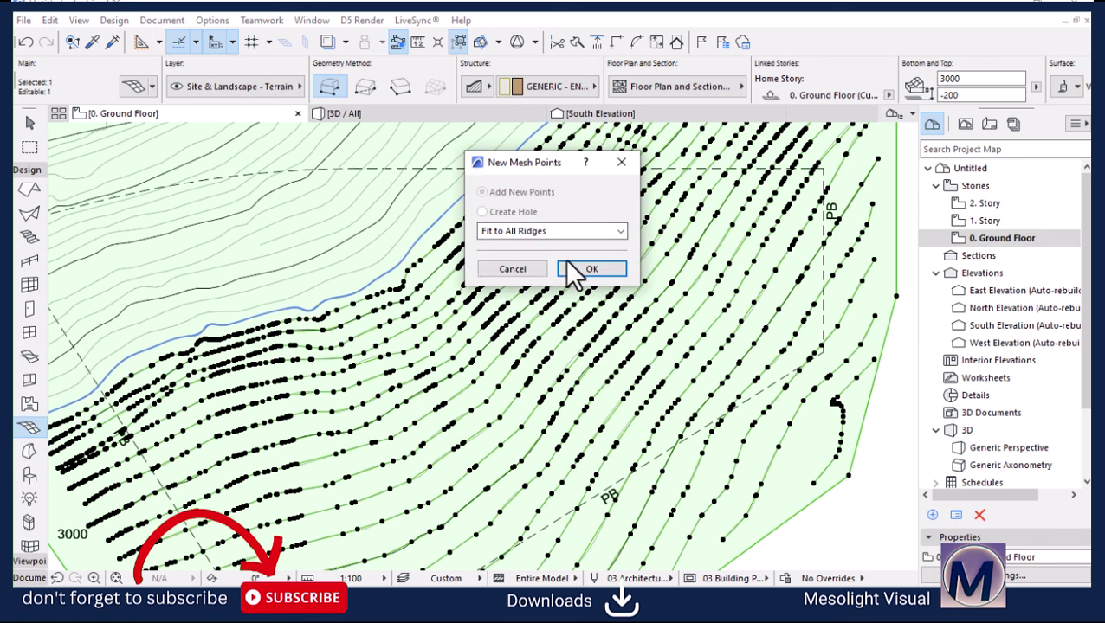
left_click(576, 268)
left_click(431, 216)
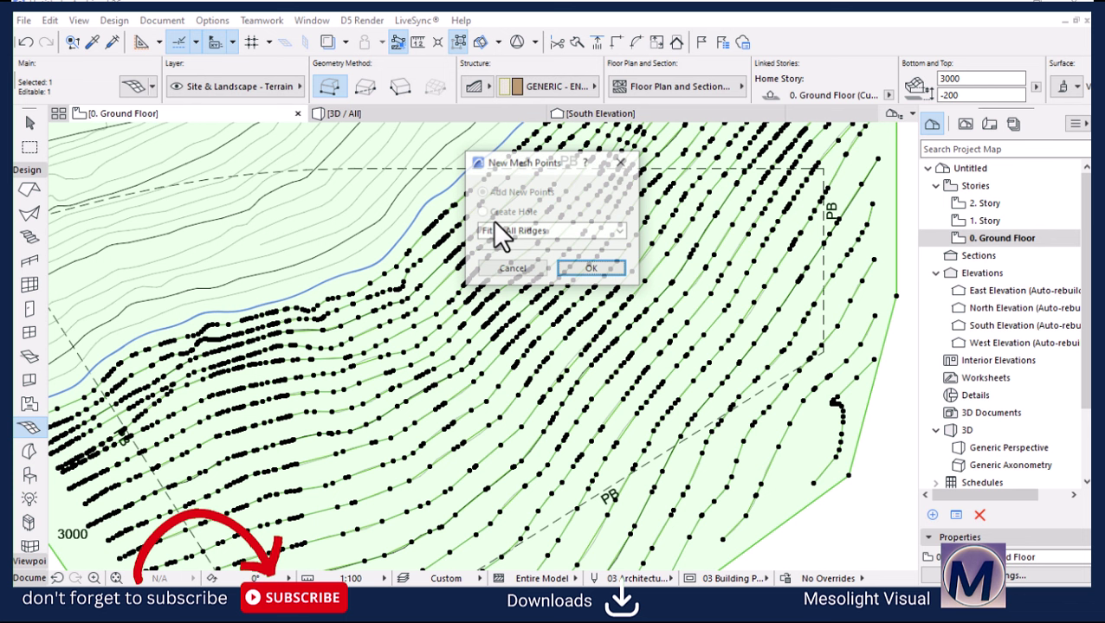
left_click(583, 267)
left_click(414, 199)
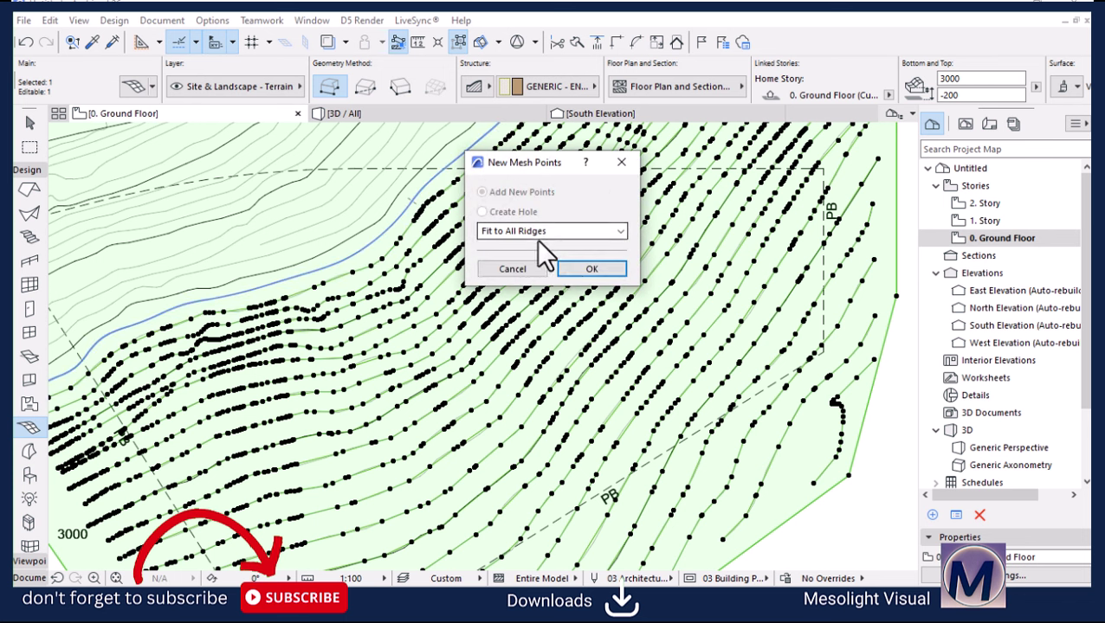
left_click(575, 270)
left_click(408, 192)
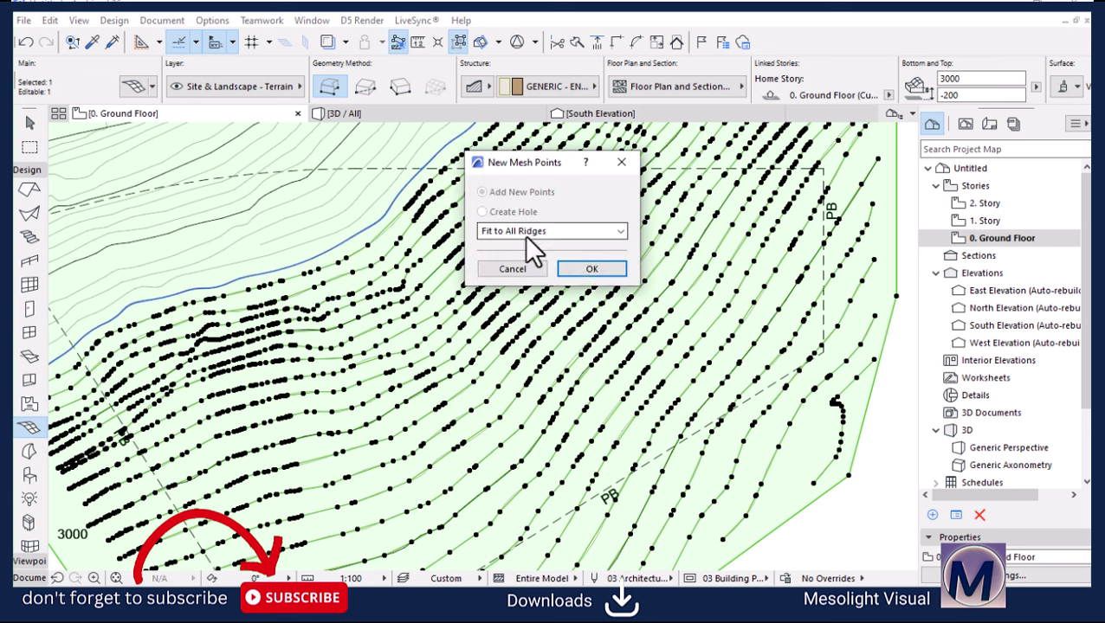
left_click(583, 269)
left_click(379, 196)
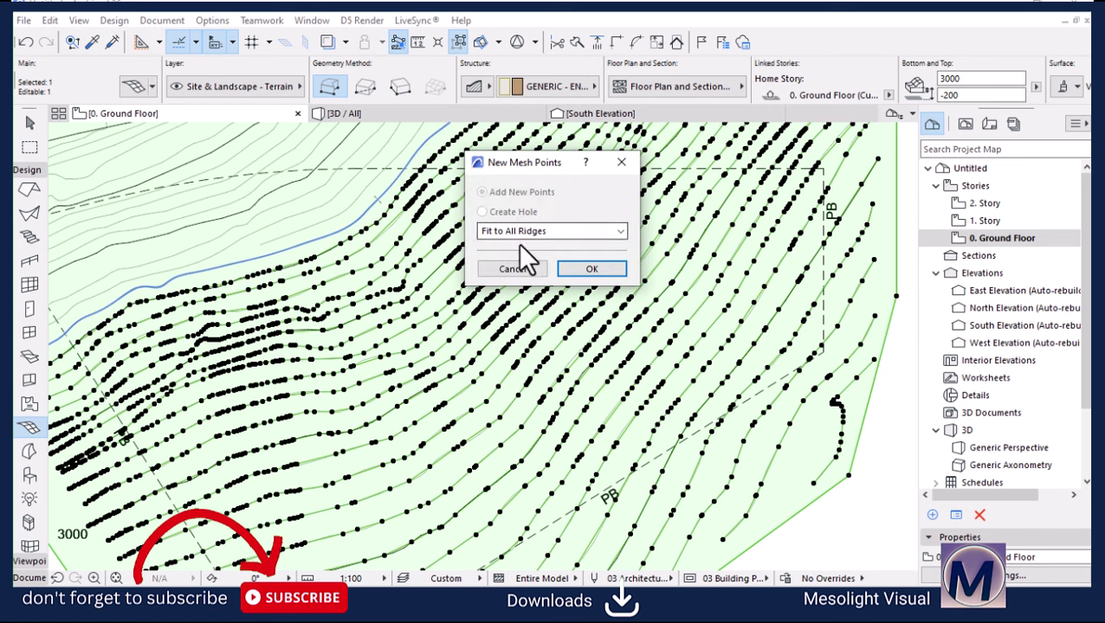
left_click(582, 268)
left_click(379, 195)
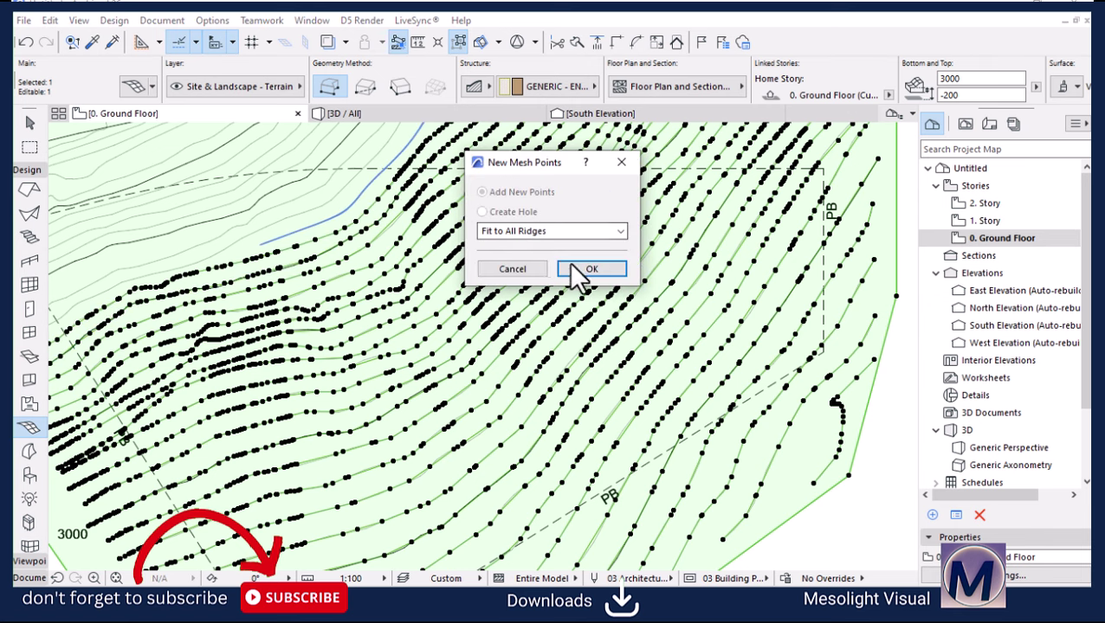
left_click(578, 269)
left_click(346, 188)
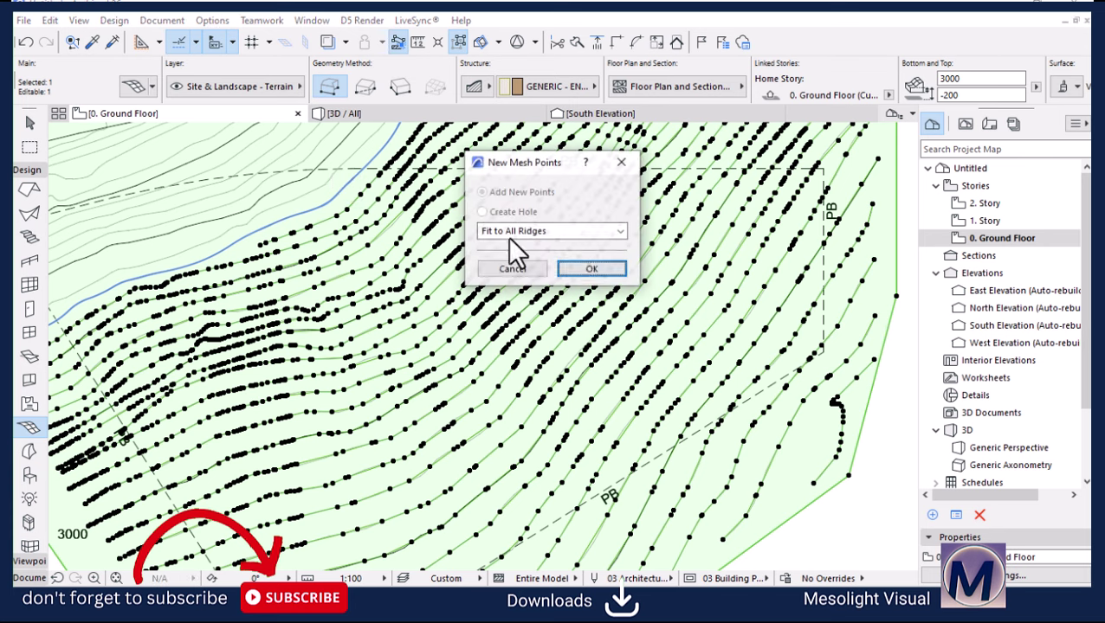
left_click(591, 270)
Step: Add ridge-fitted mesh points along the last remaining contours out to the plot's far edge
scroll(514, 296, "down", 3)
scroll(514, 296, "up", 5)
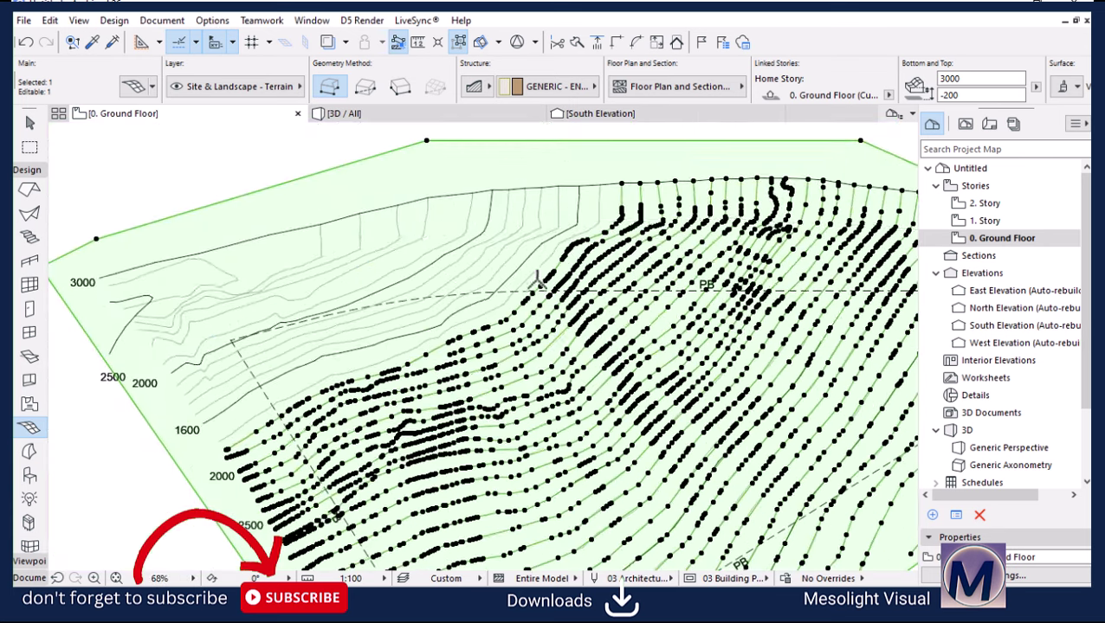
left_click(509, 296)
left_click(592, 268)
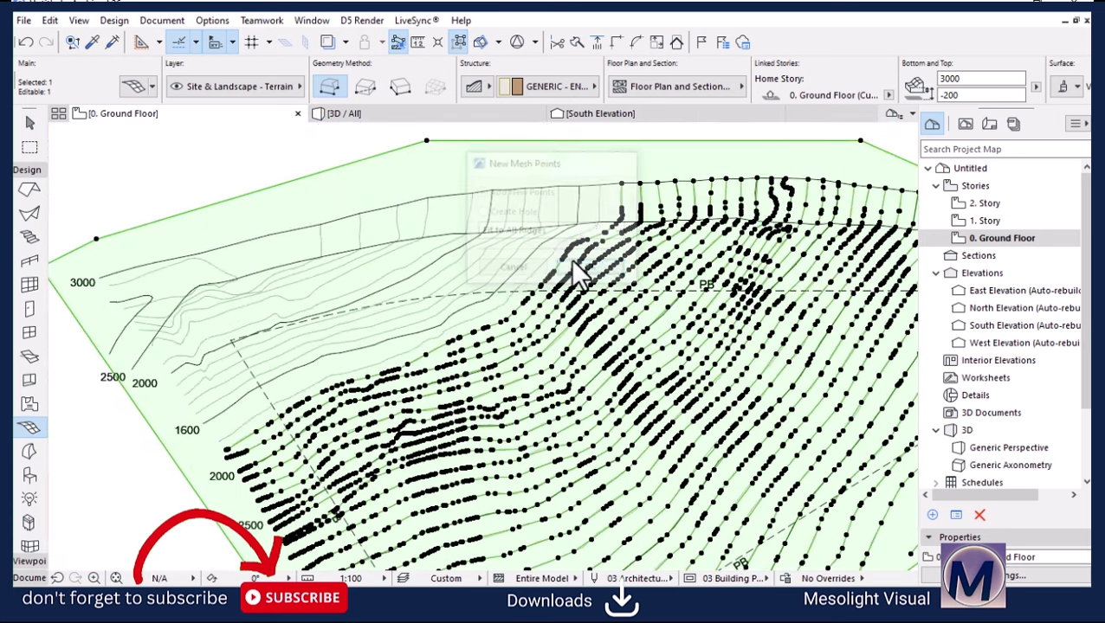
left_click(524, 267)
left_click(593, 268)
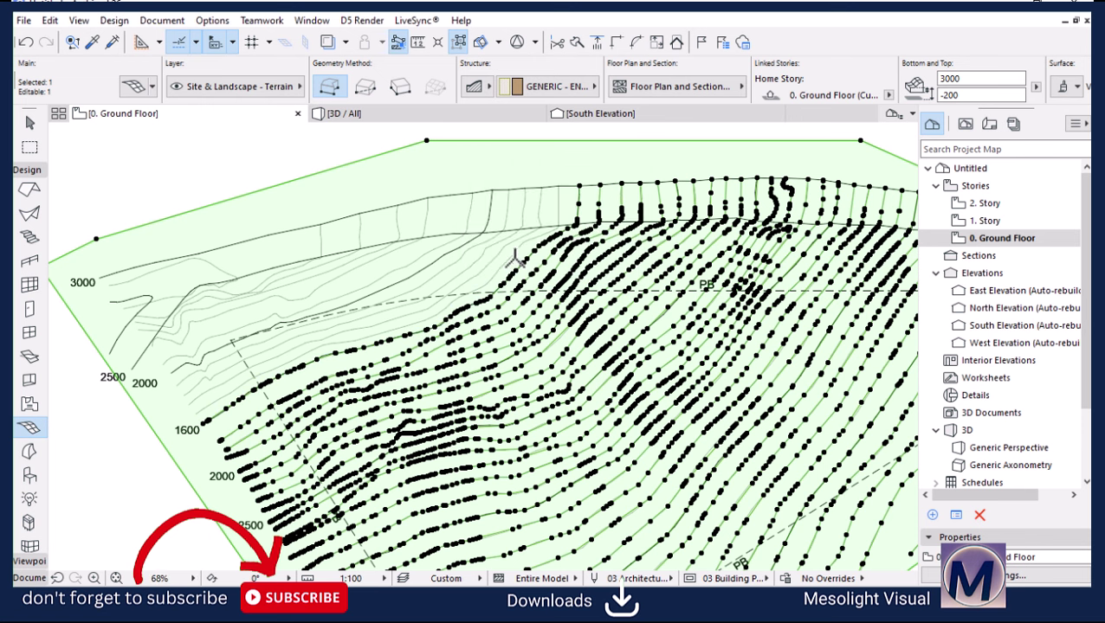
left_click(563, 259)
left_click(565, 262)
left_click(495, 264)
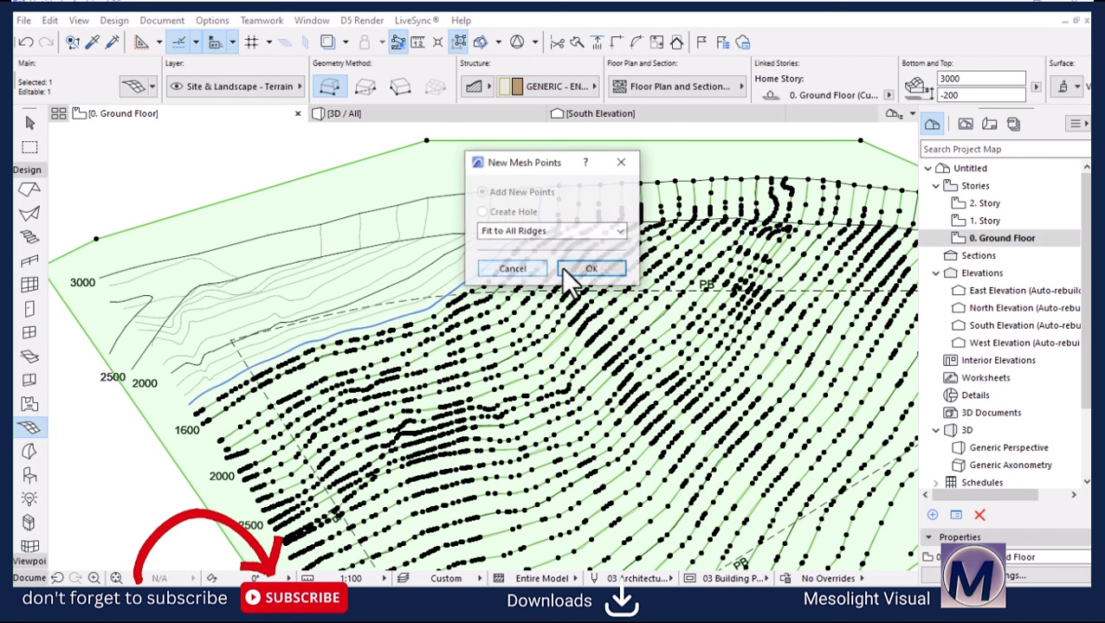
left_click(562, 267)
left_click(495, 264)
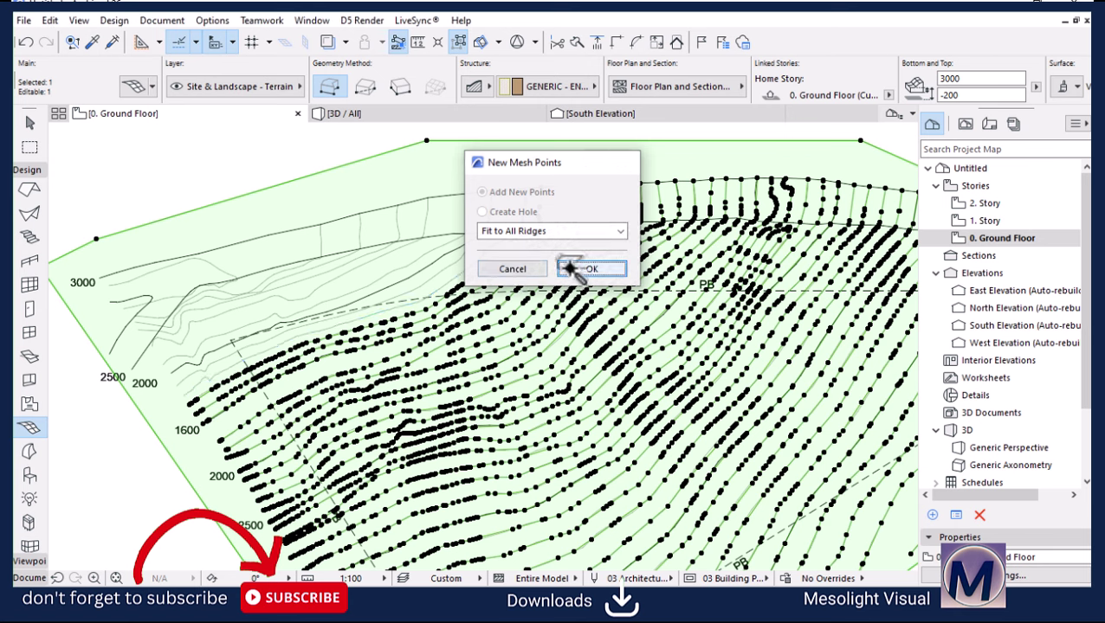
left_click(572, 267)
scroll(572, 267, "up", 2)
scroll(461, 261, "up", 2)
left_click(502, 260)
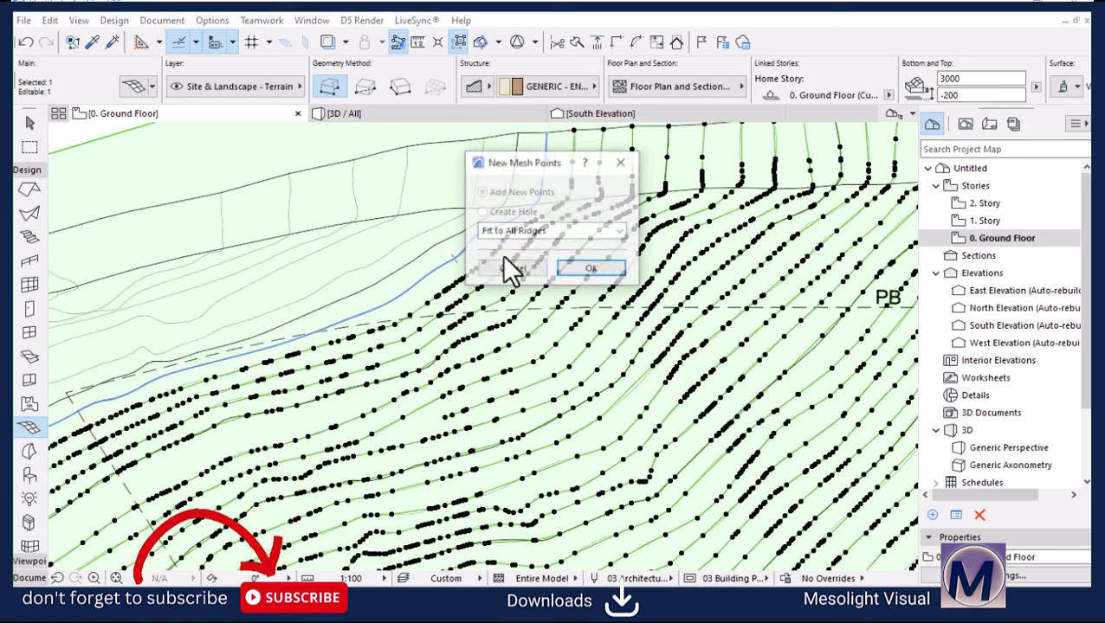
left_click(601, 270)
left_click(459, 238)
left_click(585, 269)
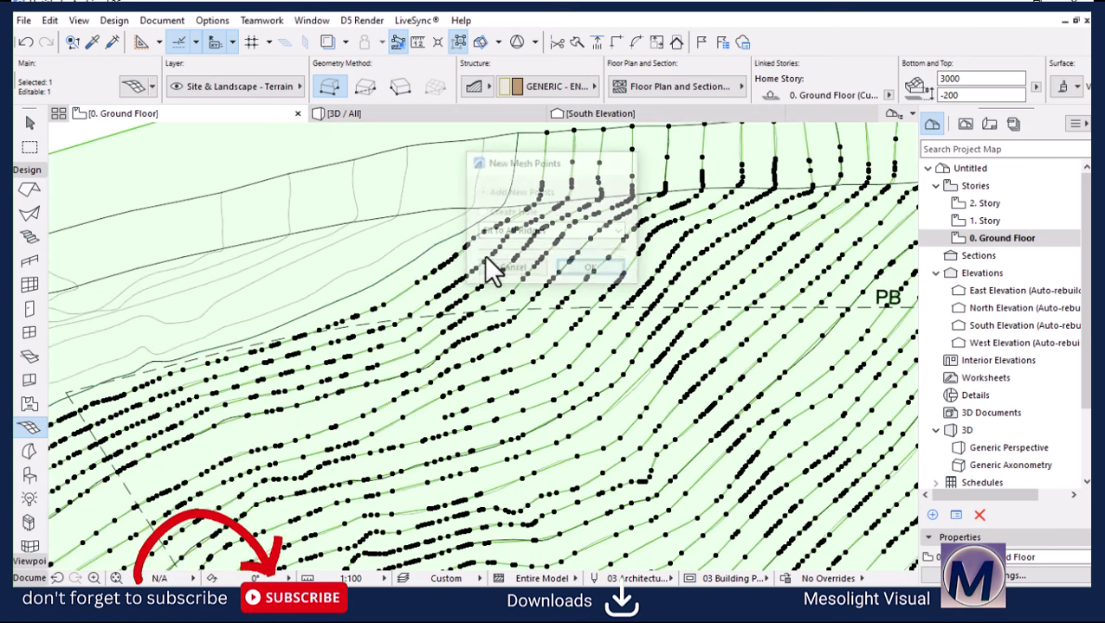
left_click(418, 235)
left_click(586, 270)
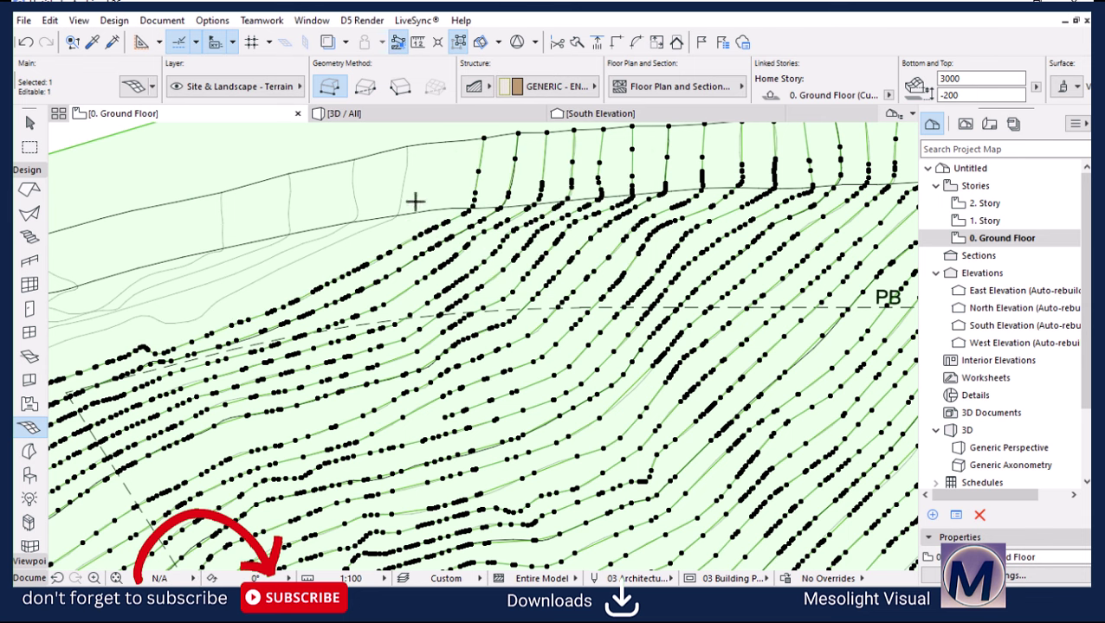
left_click(406, 194)
left_click(587, 270)
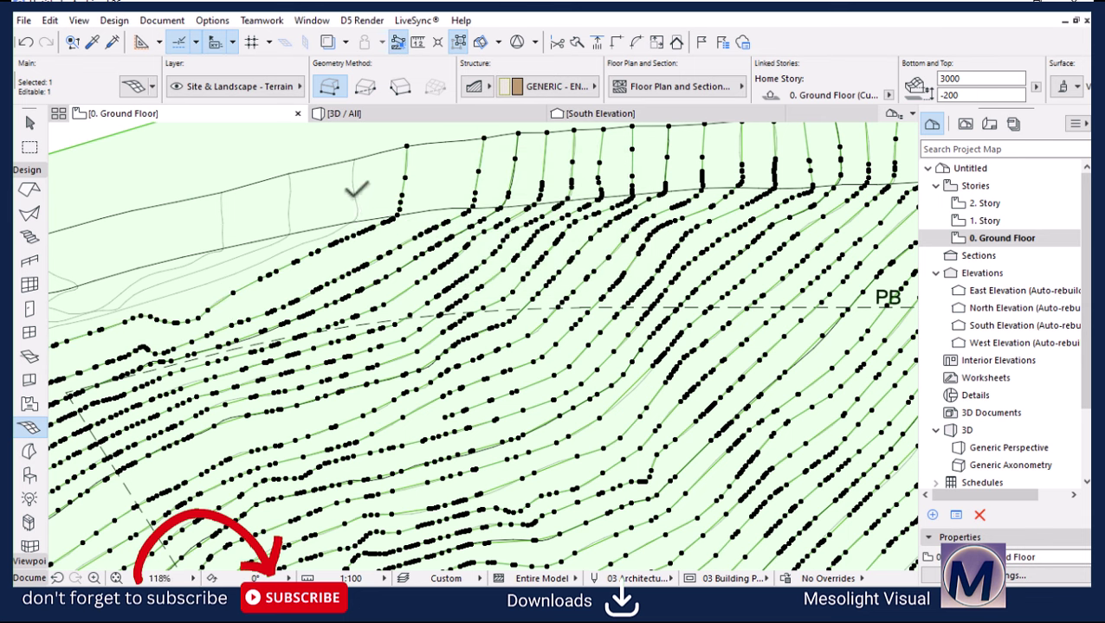
left_click(356, 186)
left_click(591, 270)
left_click(291, 196)
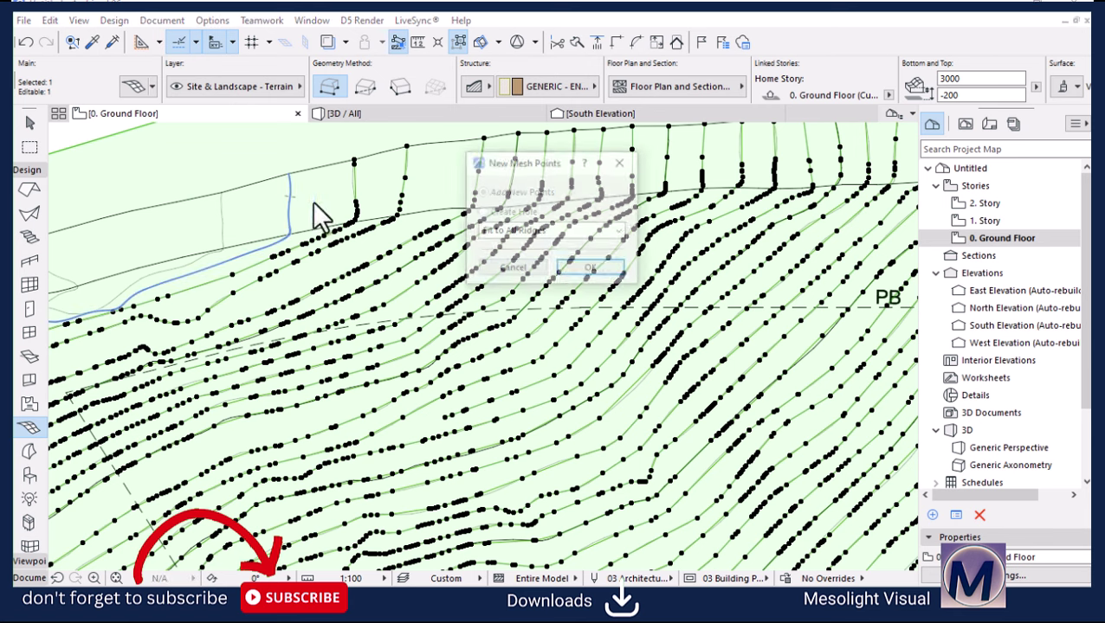
left_click(565, 274)
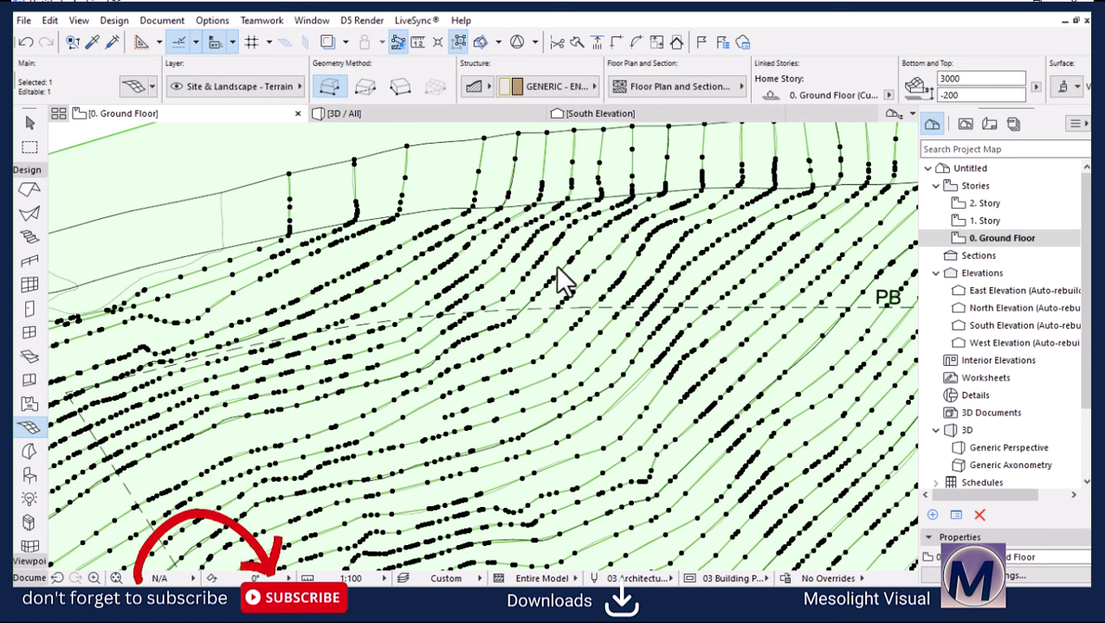
left_click(219, 218)
left_click(608, 270)
scroll(294, 251, "down", 3)
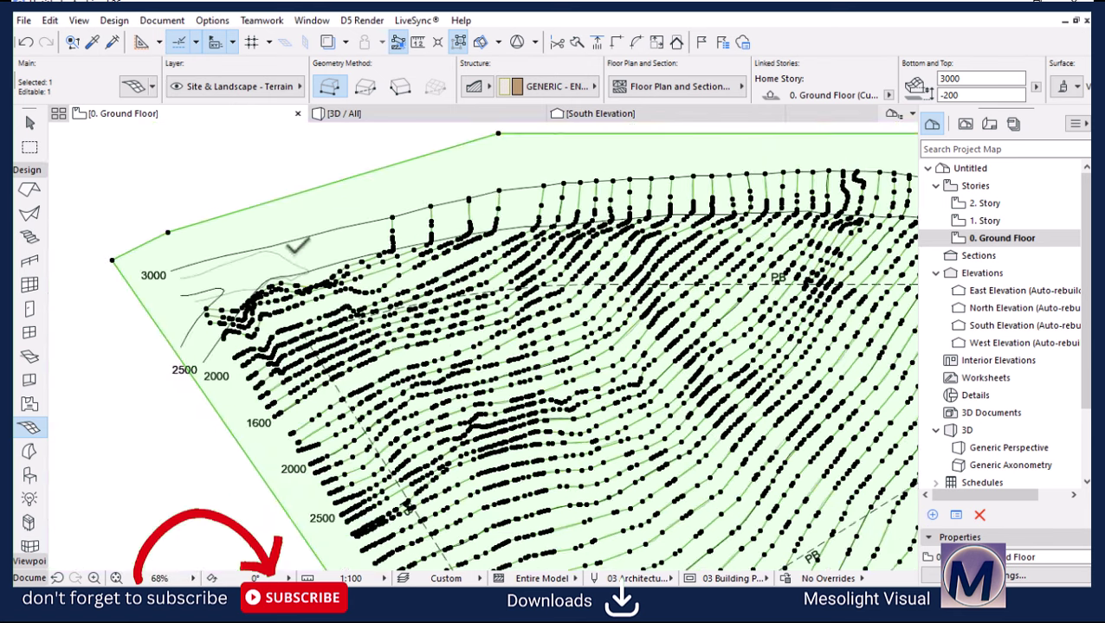
left_click(290, 258)
left_click(590, 271)
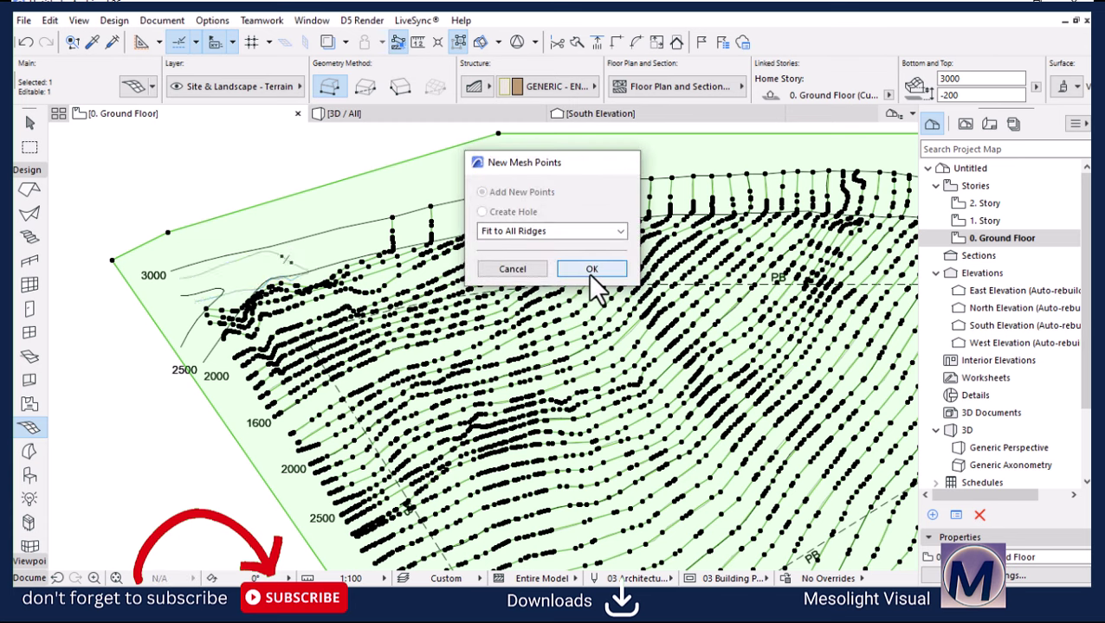
scroll(369, 209, "down", 3)
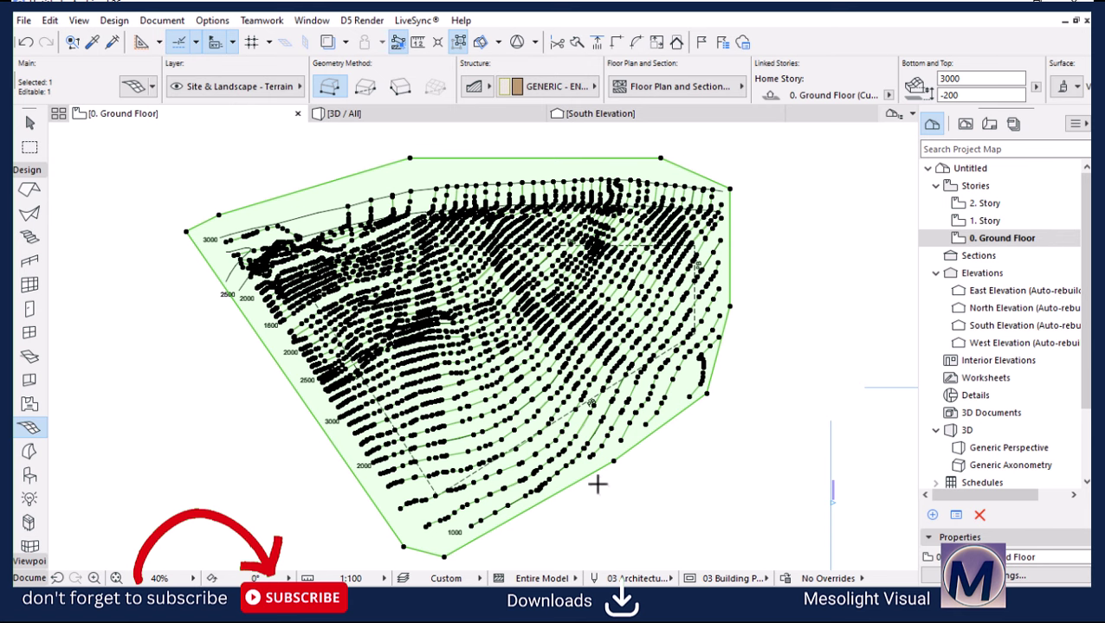
Step: Deselect the mesh and switch to the 3D / All view with the Arrow tool active
key("Escape")
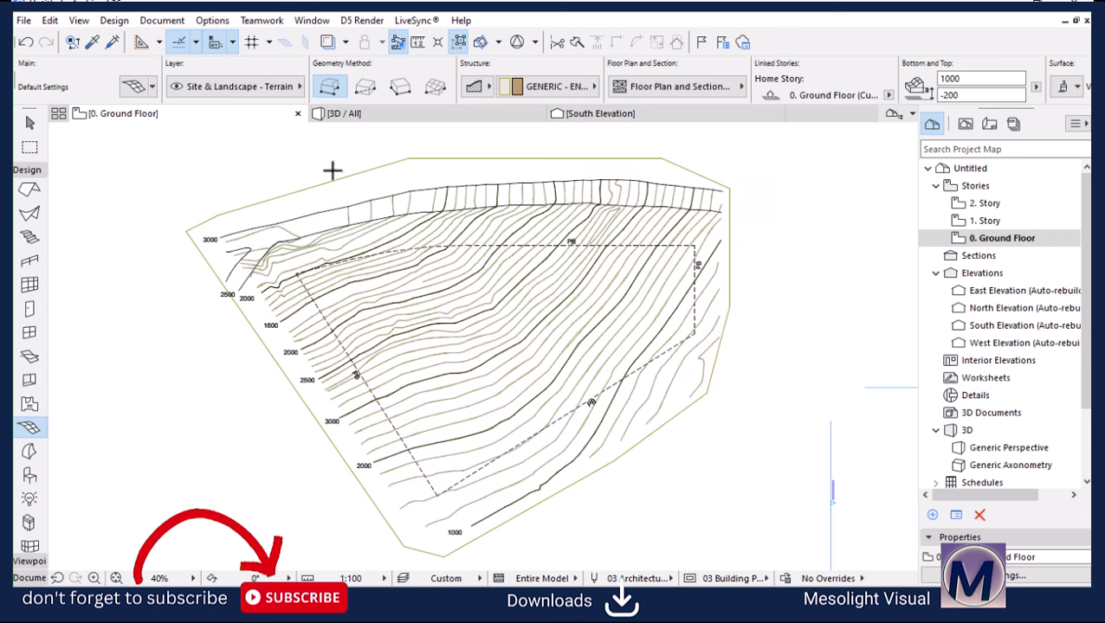
left_click(378, 119)
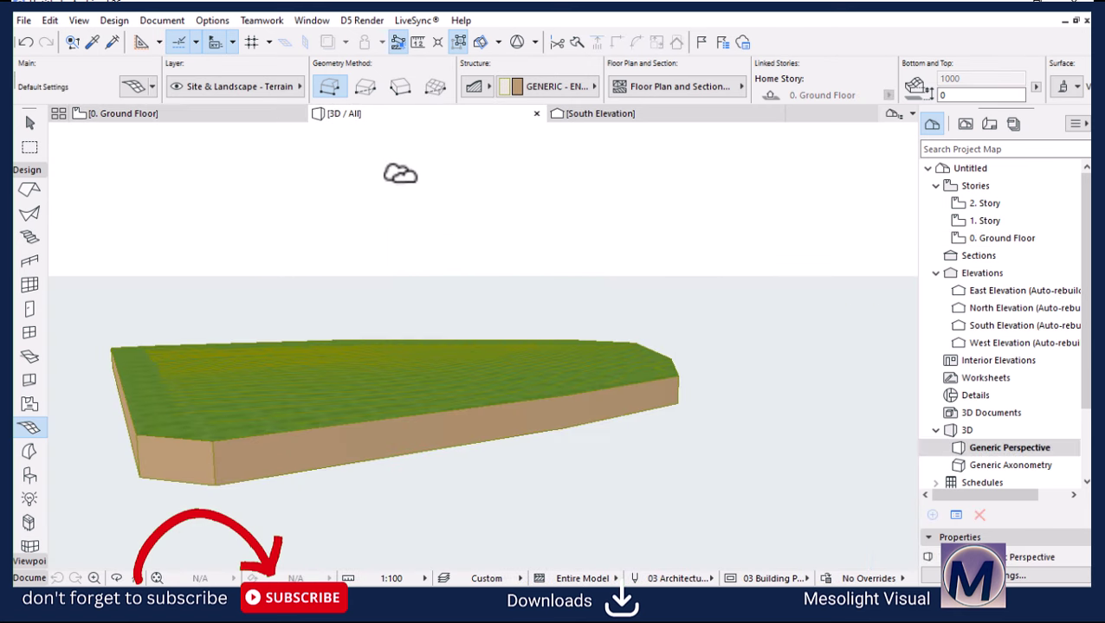
left_click(27, 121)
Step: Orbit above the grass-topped terrain to inspect it, then select the terrain mesh
key("o")
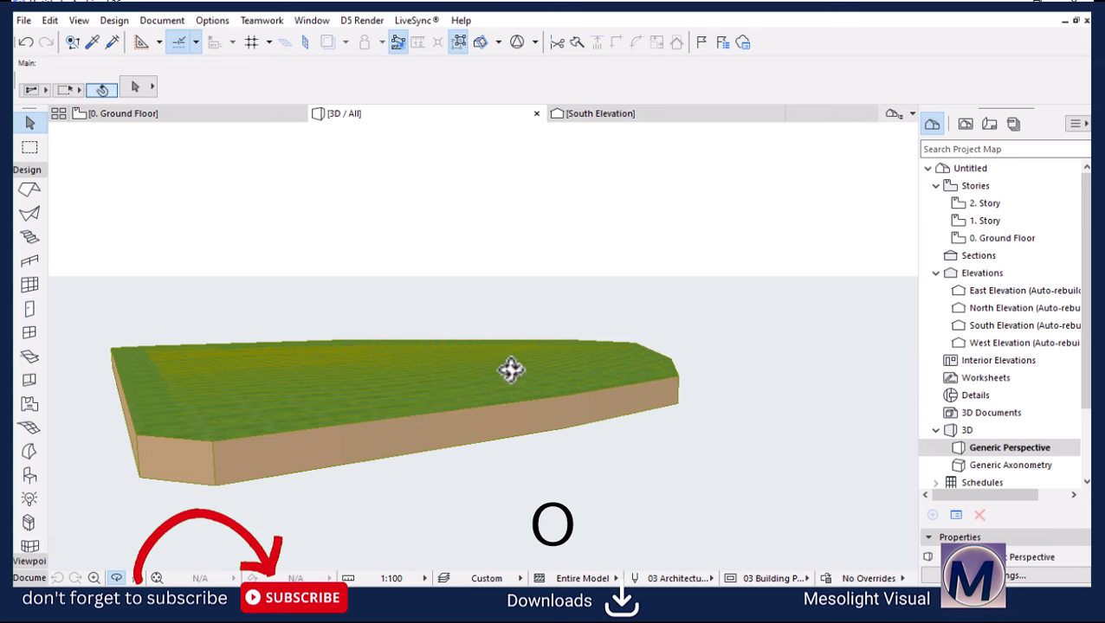
left_click_drag(510, 370, 302, 400)
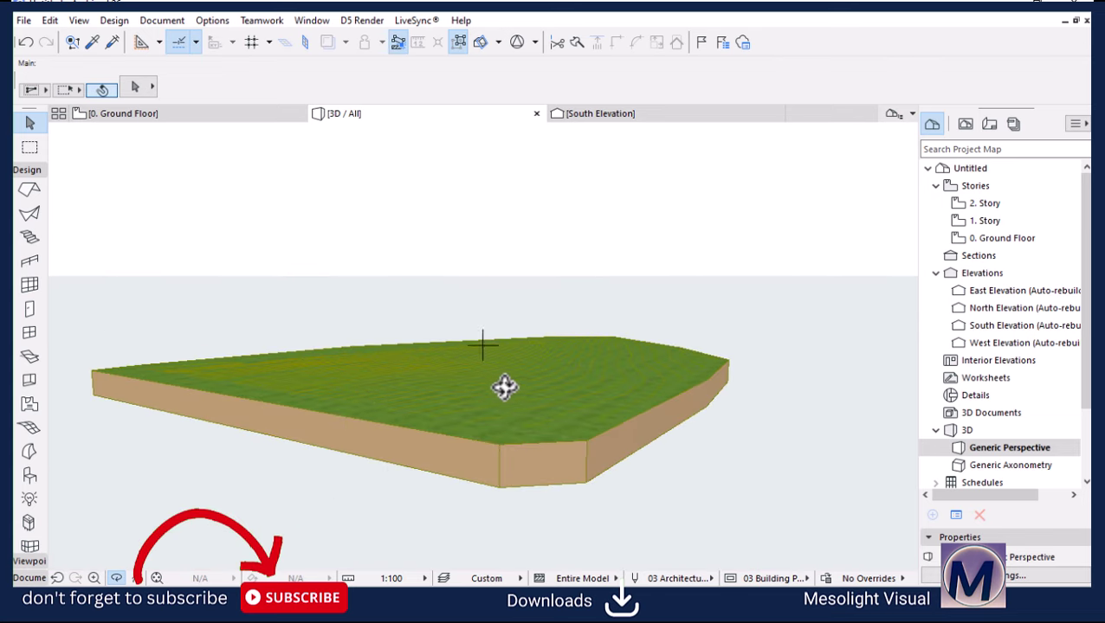
scroll(505, 387, "up", 5)
left_click_drag(539, 438, 506, 425)
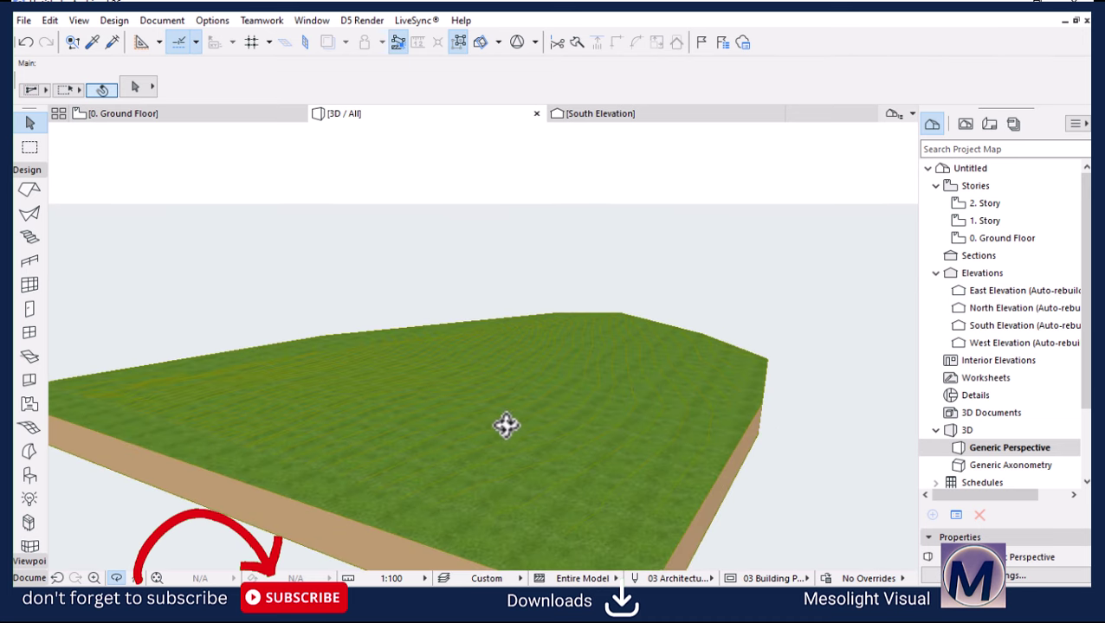
left_click(426, 439)
Step: Set the terrain mesh's Uncut Line Pen to pen 1 (0.13 mm)
mouse_move(155, 114)
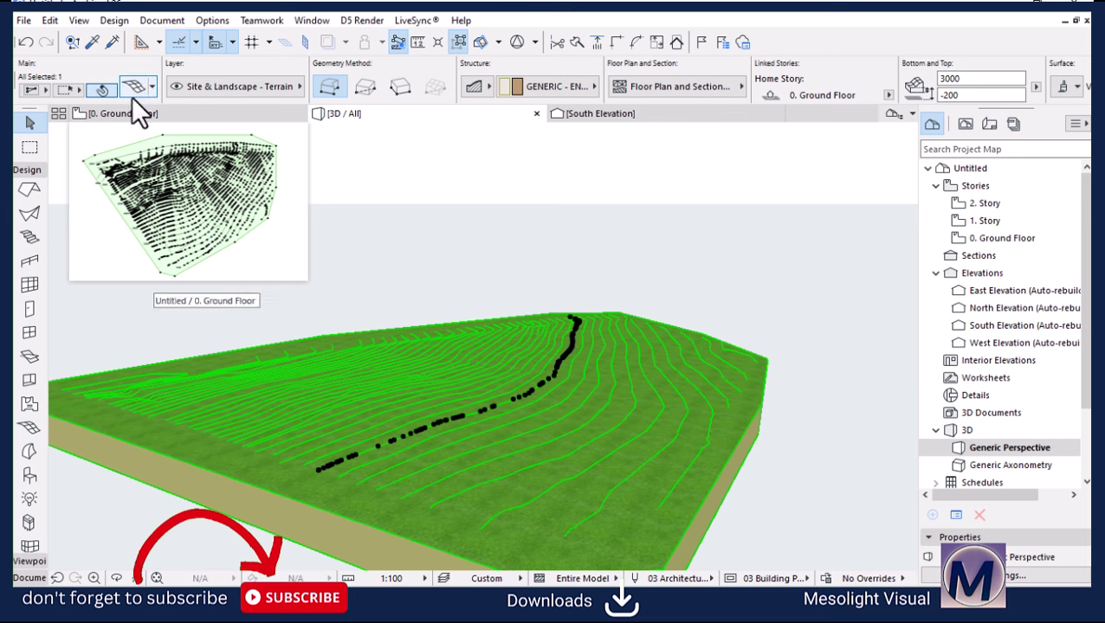
key("ctrl+t")
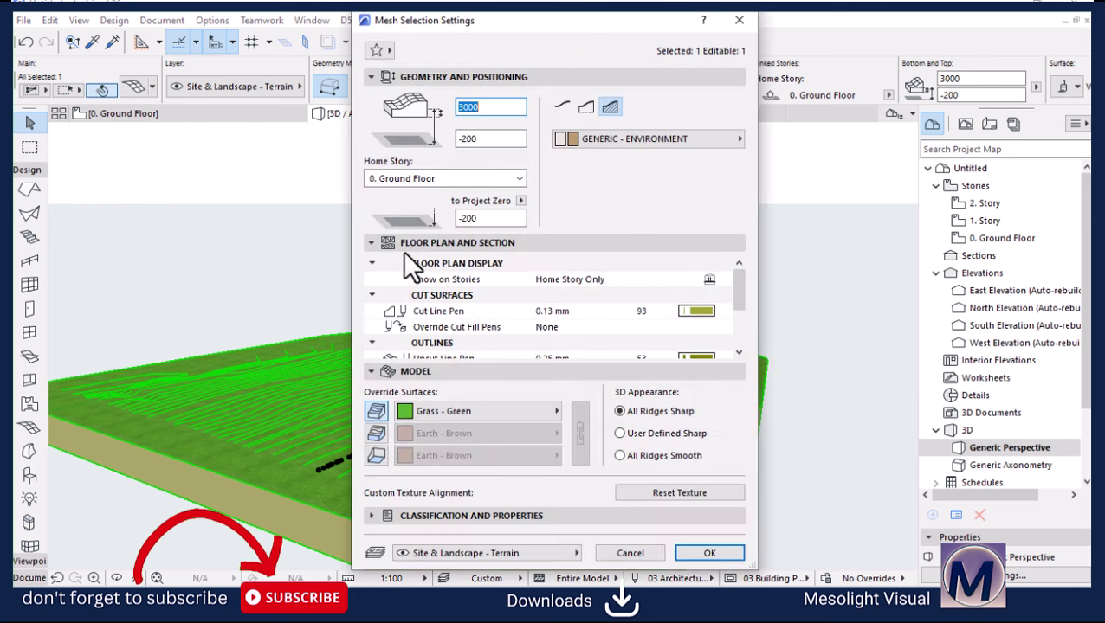
left_click_drag(736, 286, 738, 319)
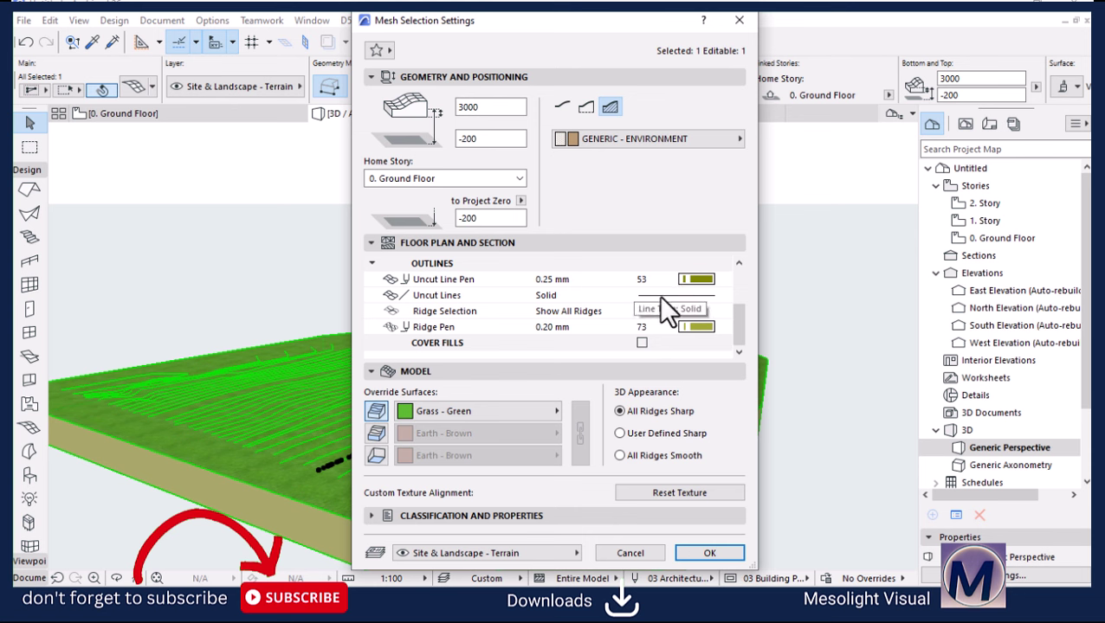
left_click(697, 280)
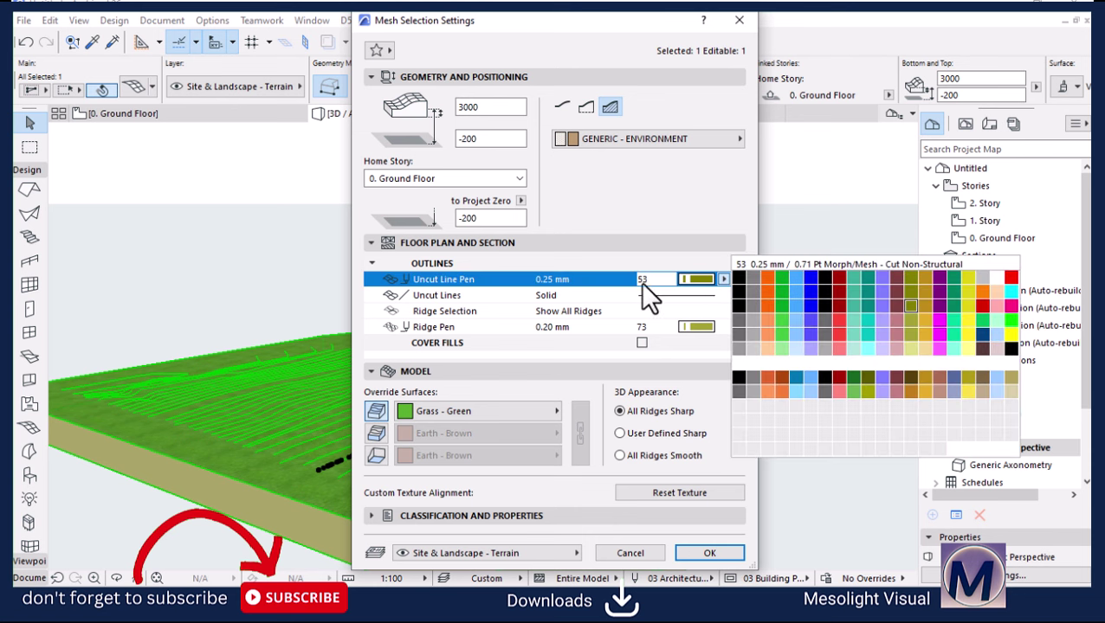
left_click(733, 275)
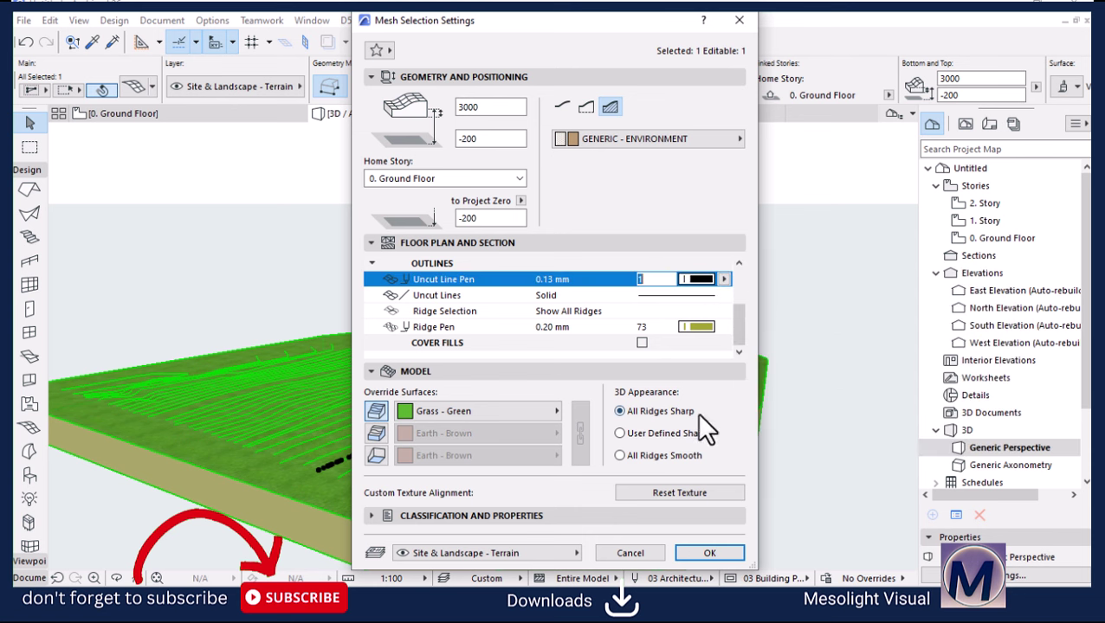
left_click(709, 551)
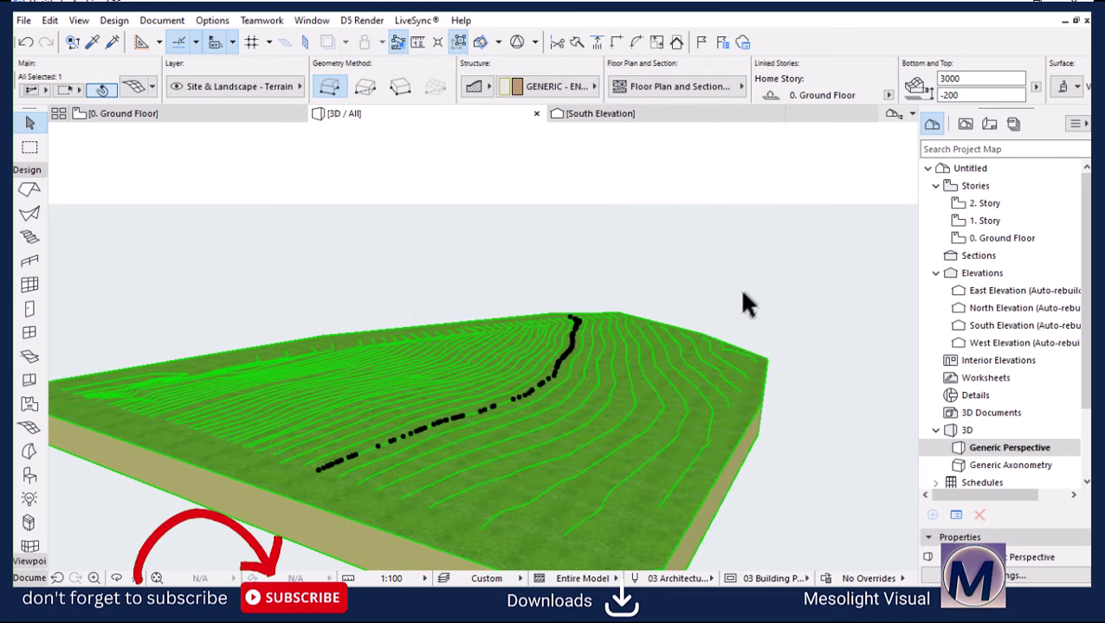
Step: Deselect the mesh and orbit around the terrain, including its far side, to check the lines
left_click(705, 255)
middle_click_drag(657, 295, 646, 332, "shift")
middle_click_drag(378, 377, 569, 303, "shift")
left_click(151, 122)
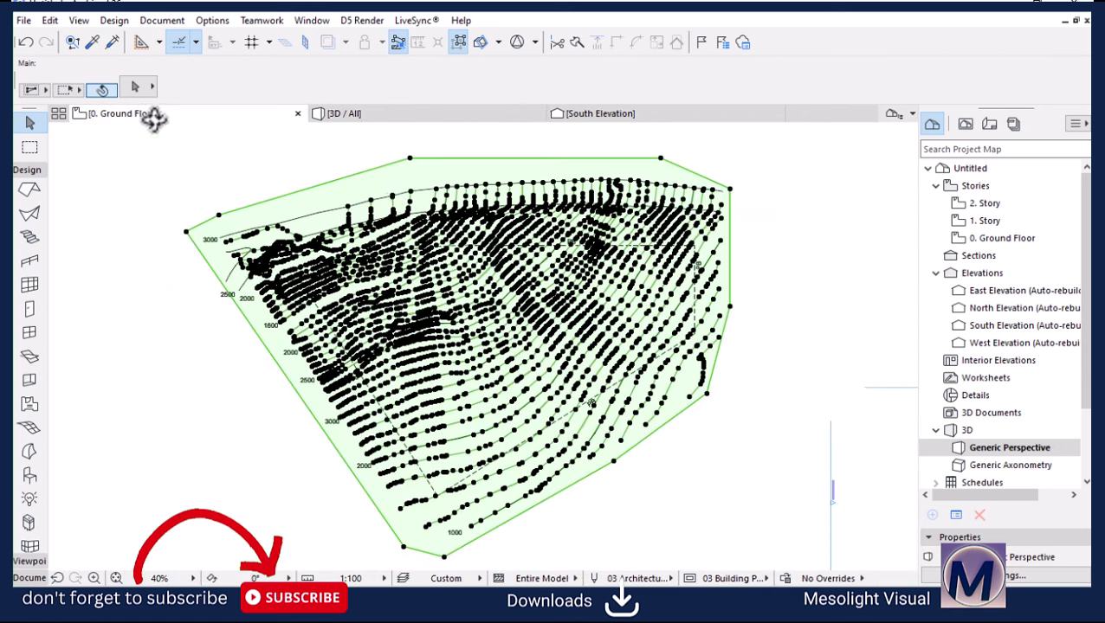
scroll(391, 389, "down", 2)
scroll(389, 394, "up", 3)
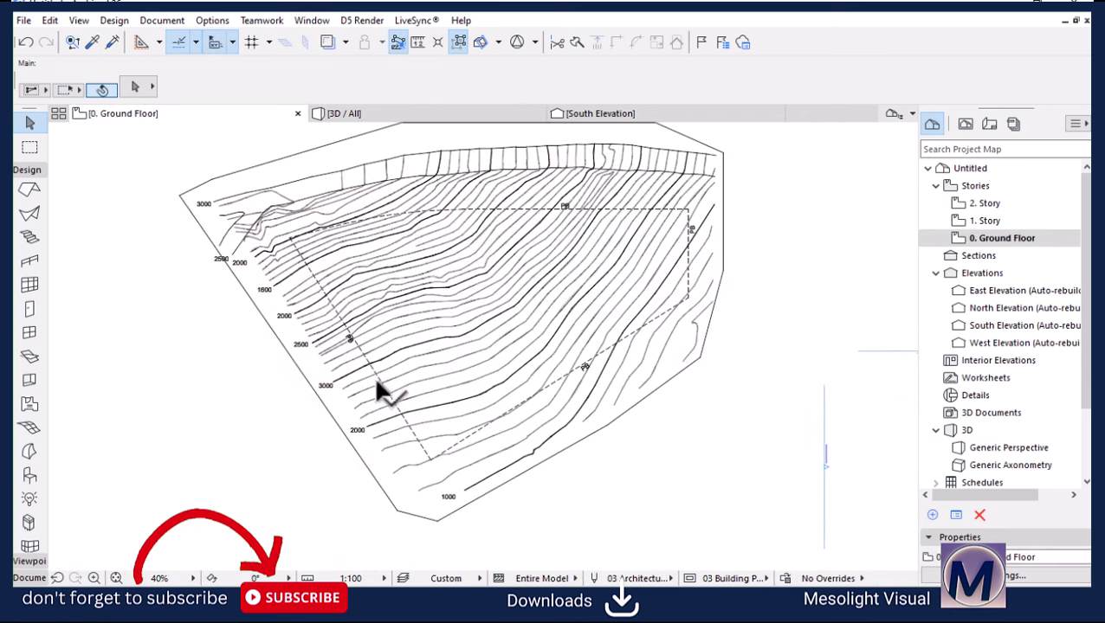
scroll(356, 453, "up", 1)
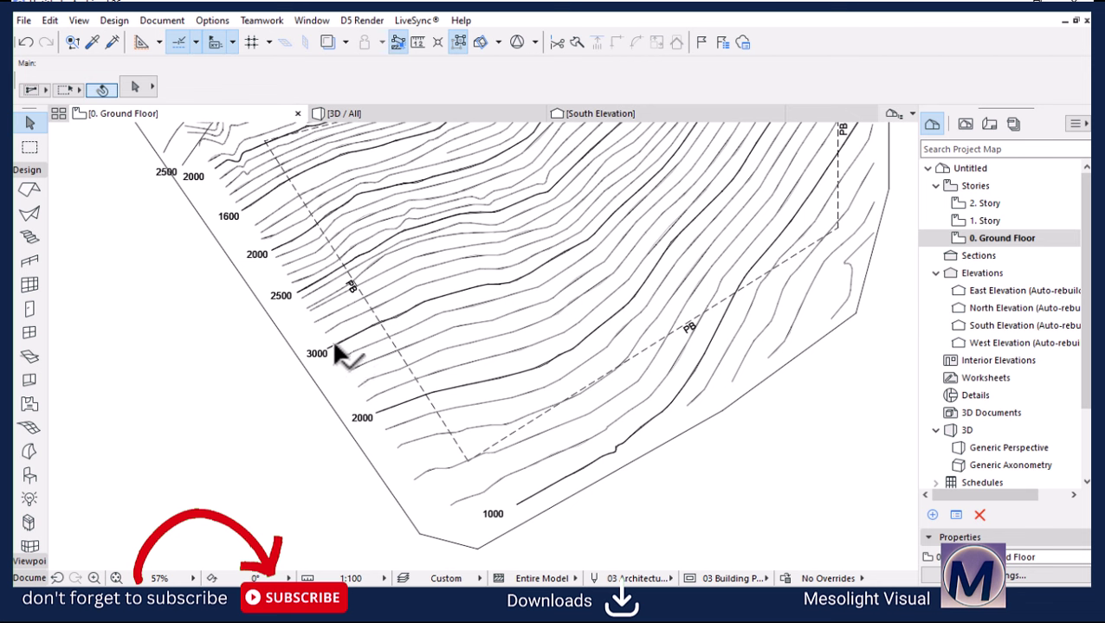
scroll(157, 159, "up", 1)
scroll(158, 160, "up", 1)
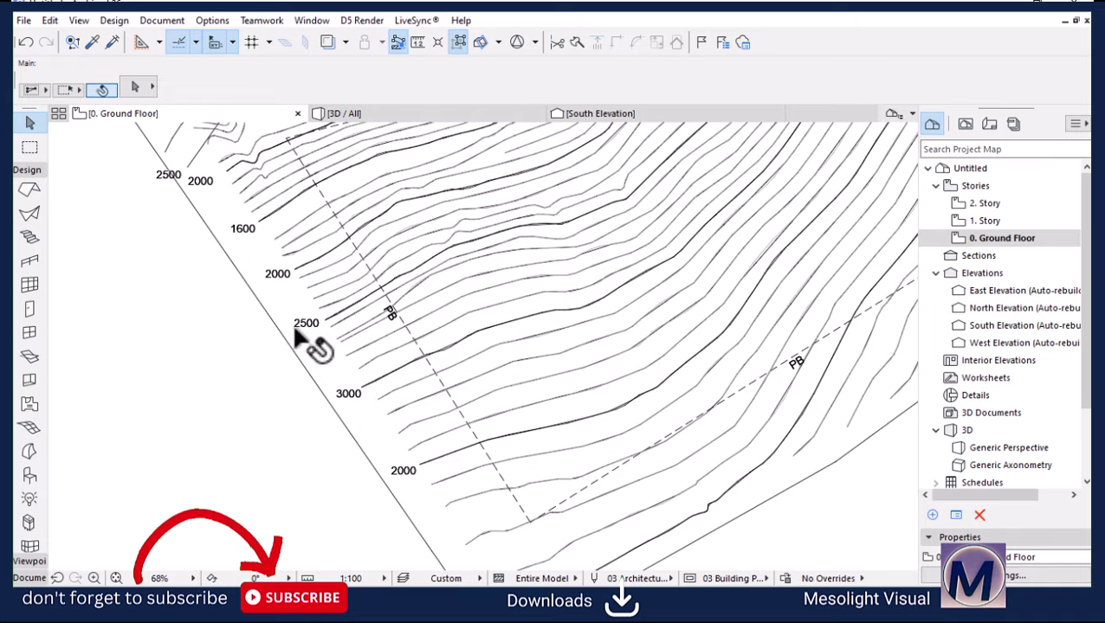
scroll(444, 462, "up", 3)
scroll(431, 478, "up", 1)
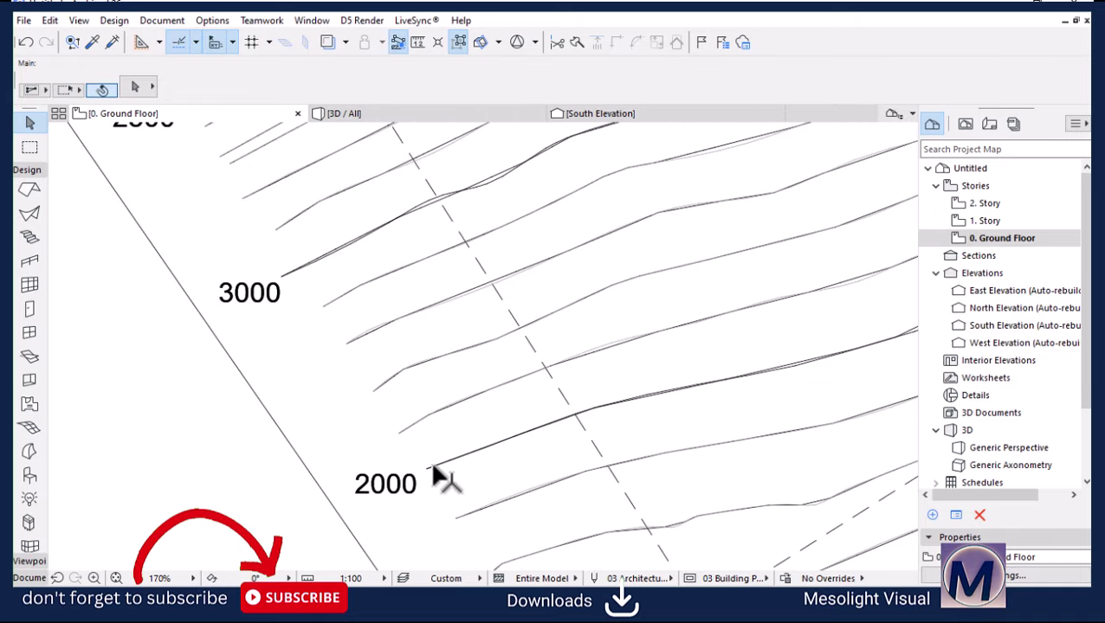
left_click(406, 419)
scroll(298, 260, "down", 3)
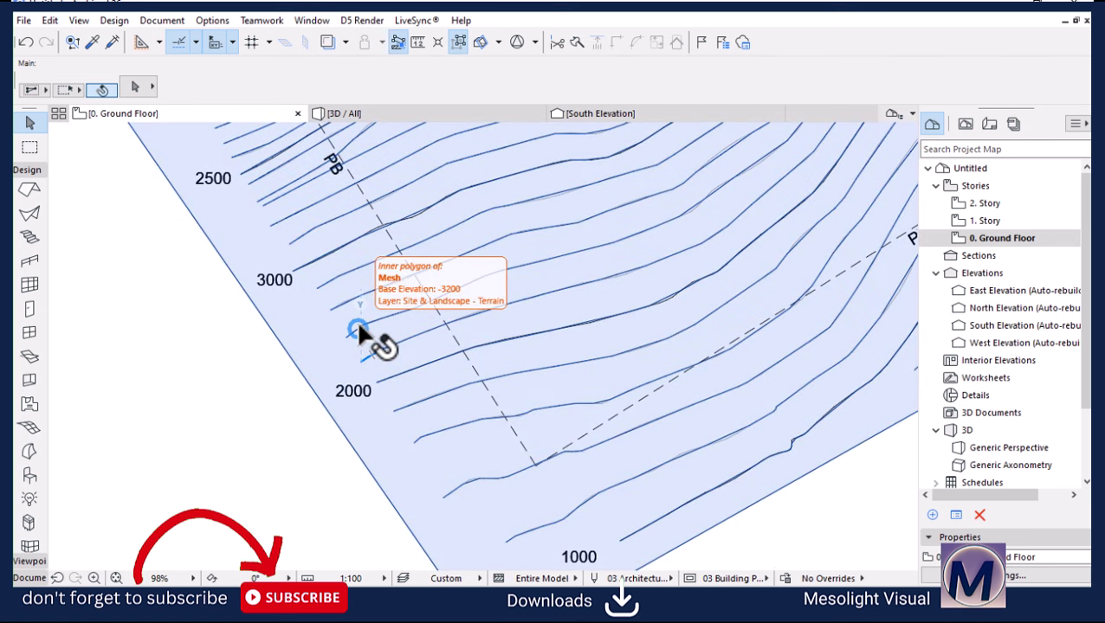
scroll(357, 330, "down", 3)
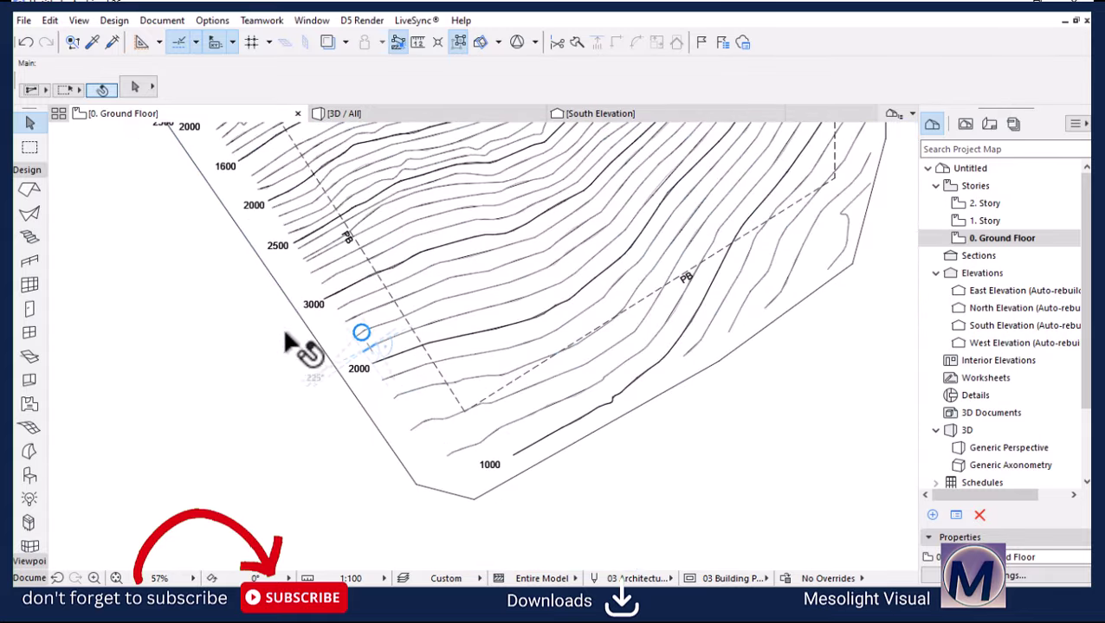
scroll(425, 497, "down", 2)
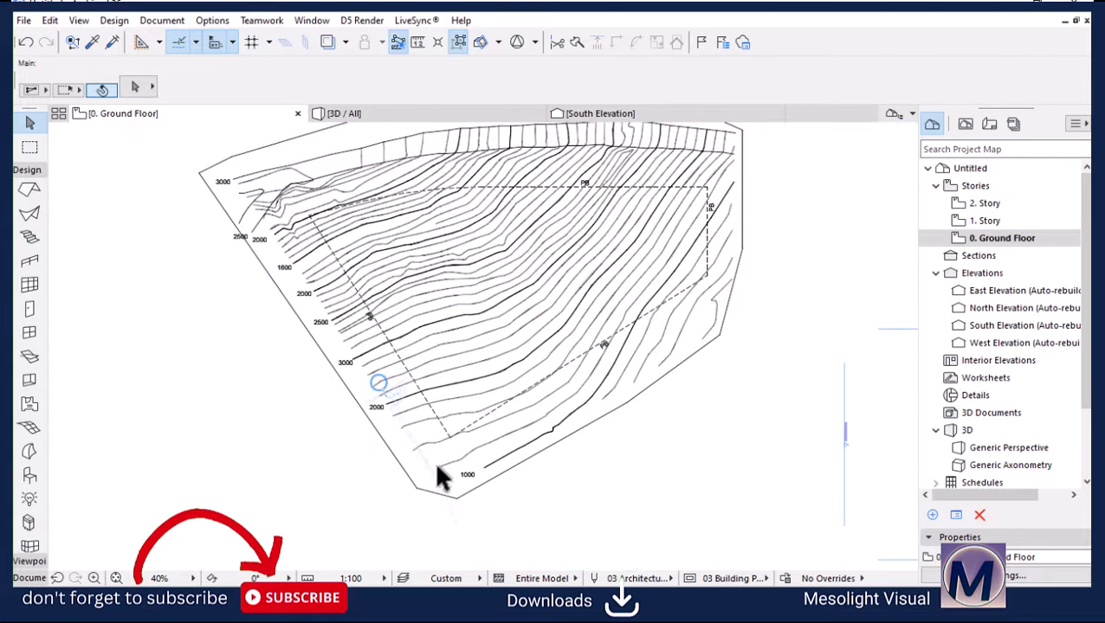
scroll(438, 476, "up", 4)
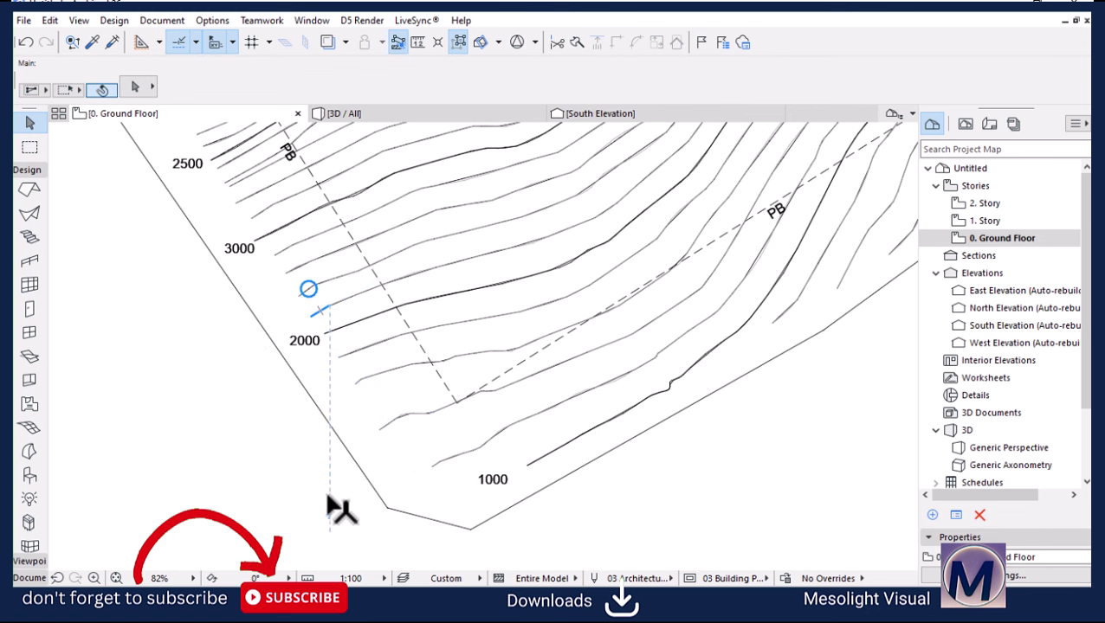
scroll(316, 509, "down", 3)
scroll(595, 381, "up", 2)
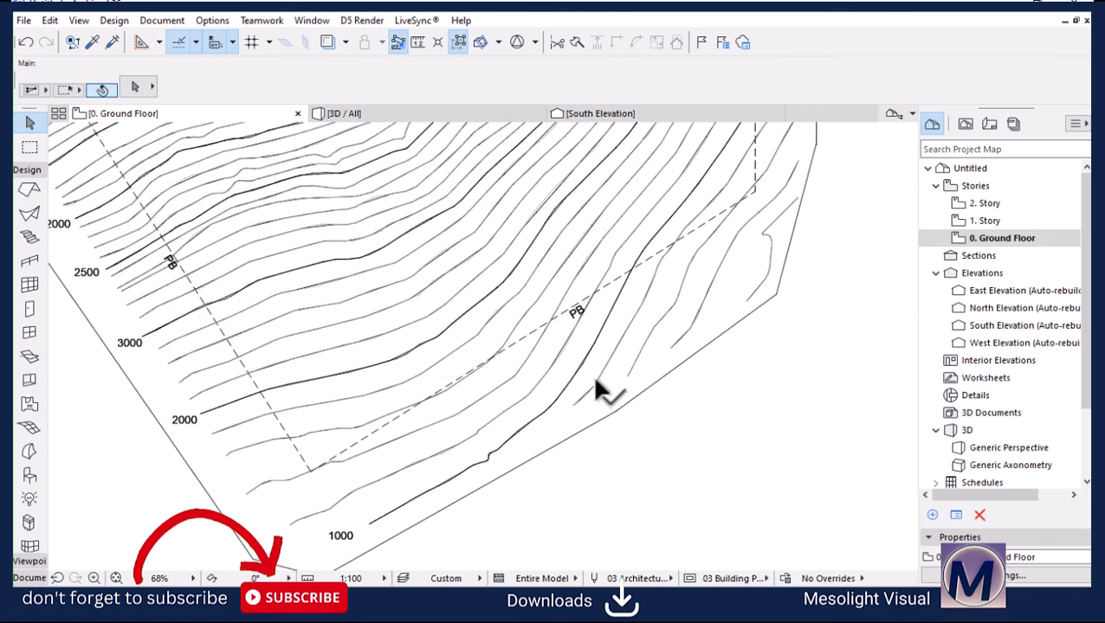
Step: Elevate the lowest contour's mesh points near the 1000 label to 1000, with Apply to All
left_click(562, 428)
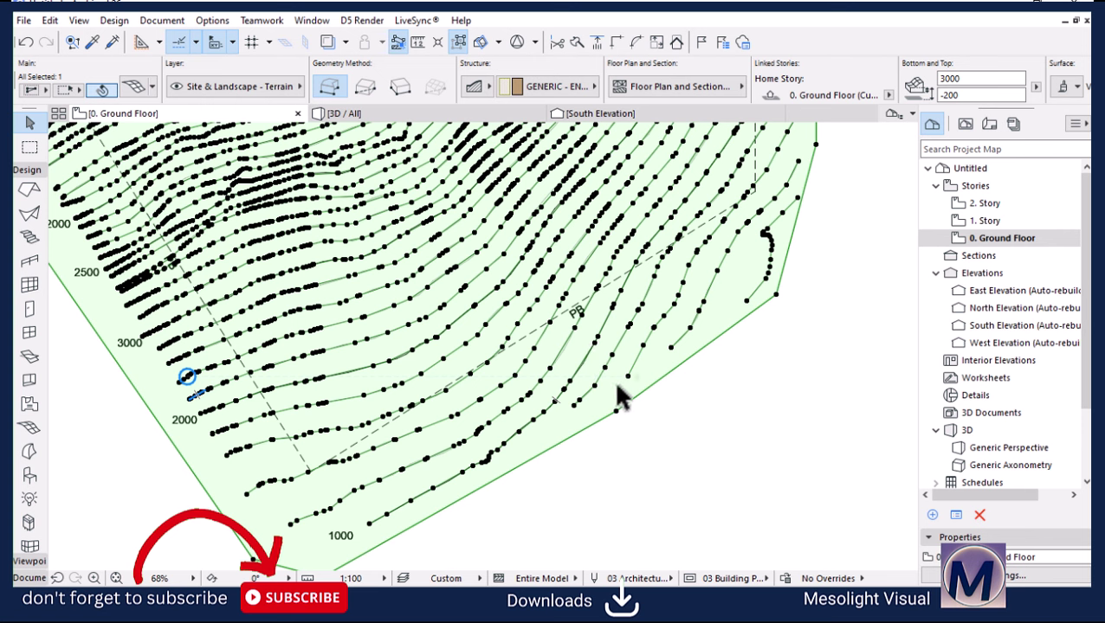
left_click(430, 490)
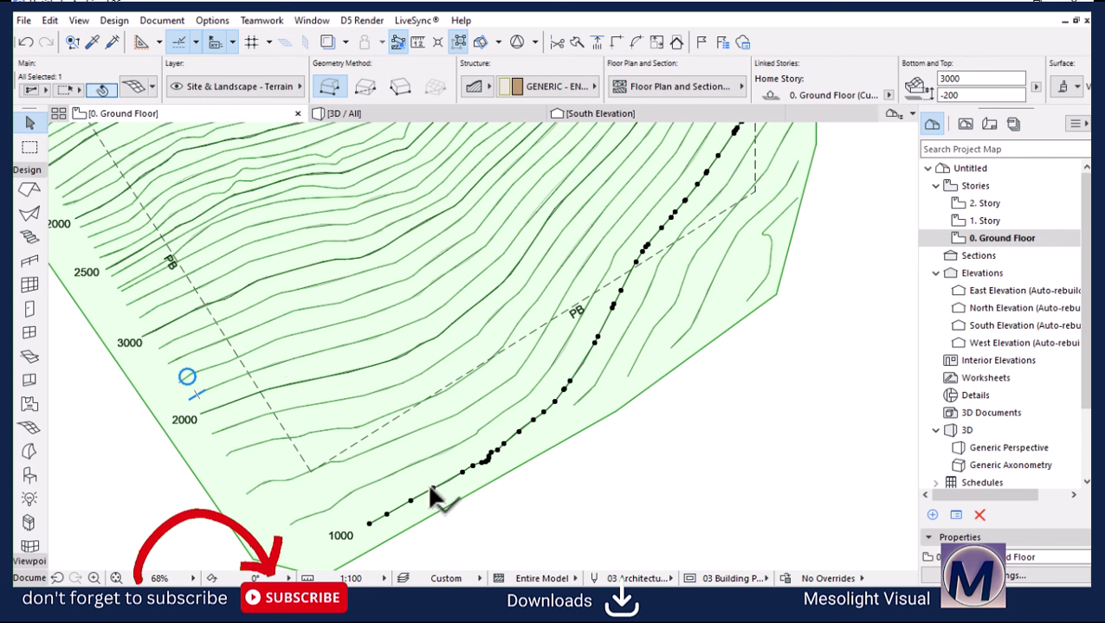
left_click(430, 486)
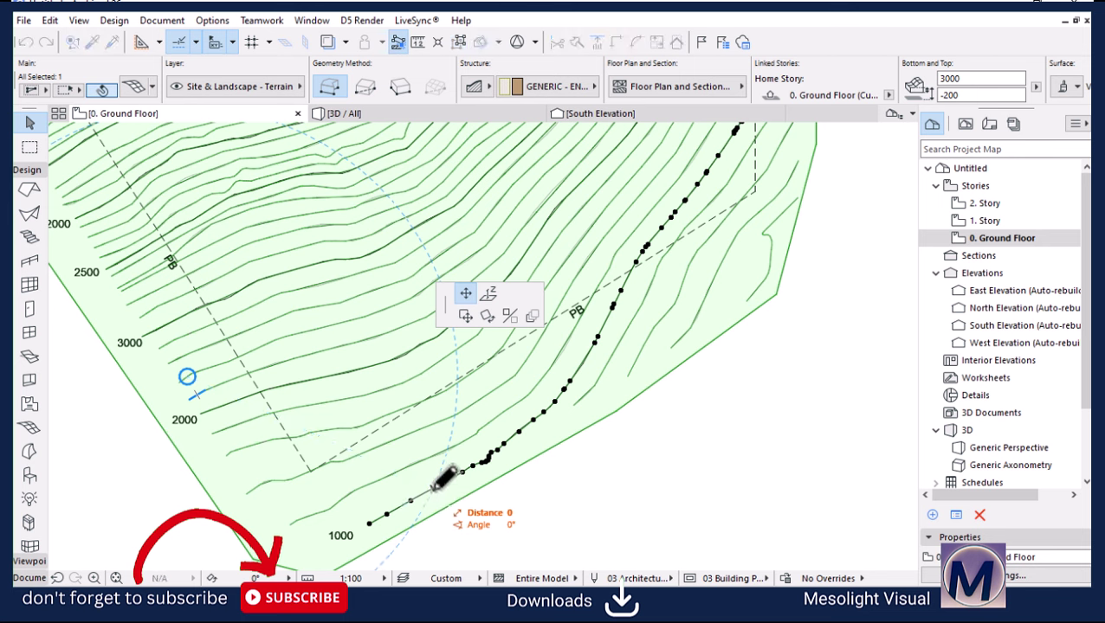
left_click(488, 293)
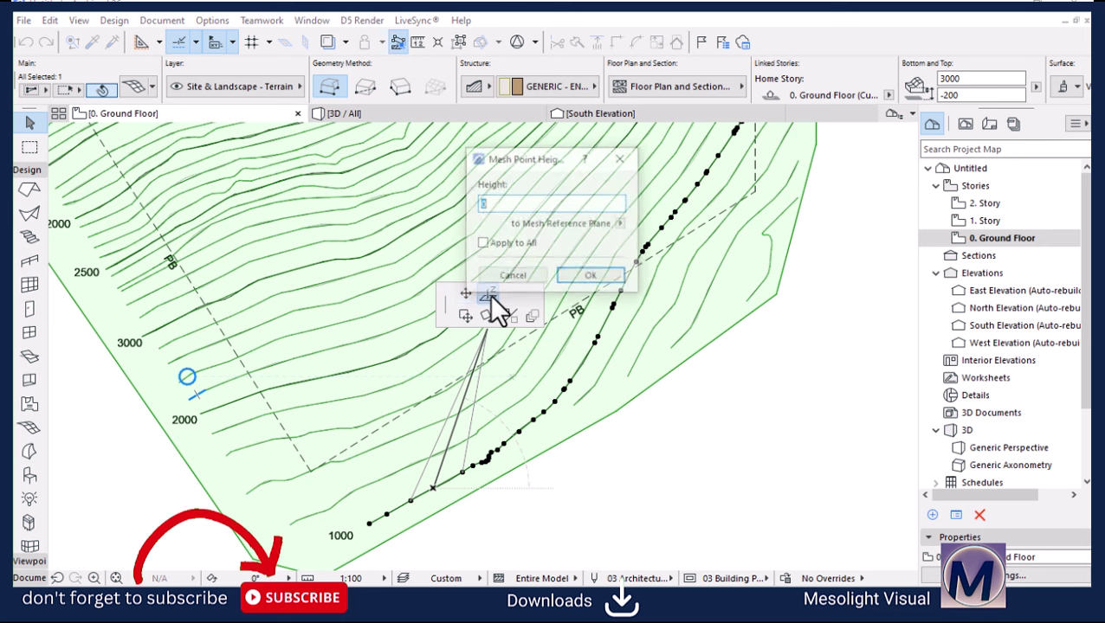
type("1000")
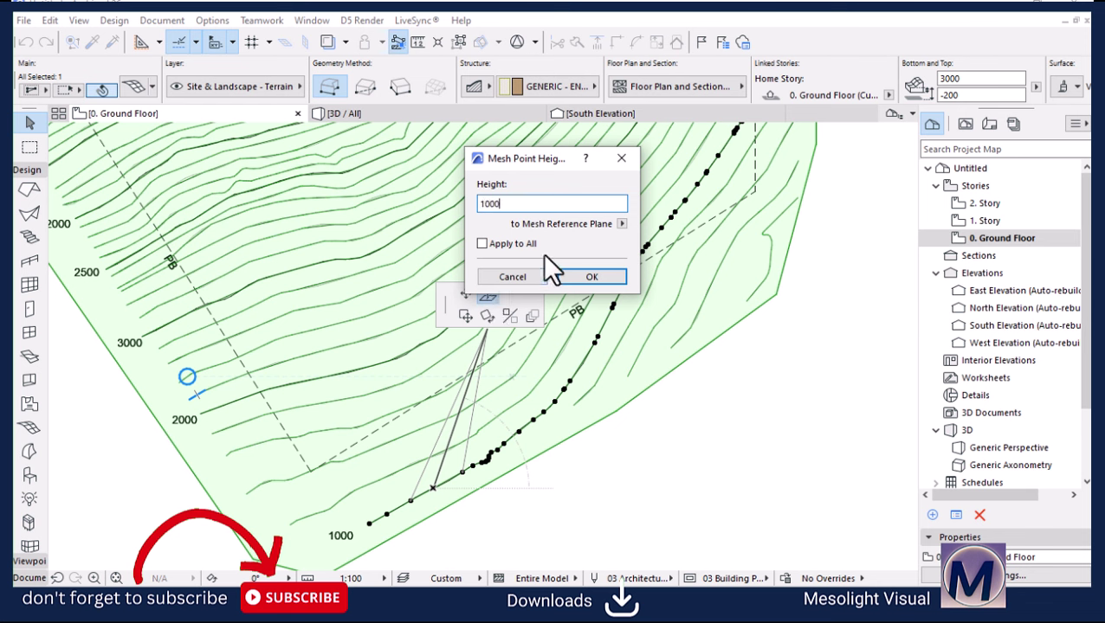
left_click(483, 244)
left_click(594, 276)
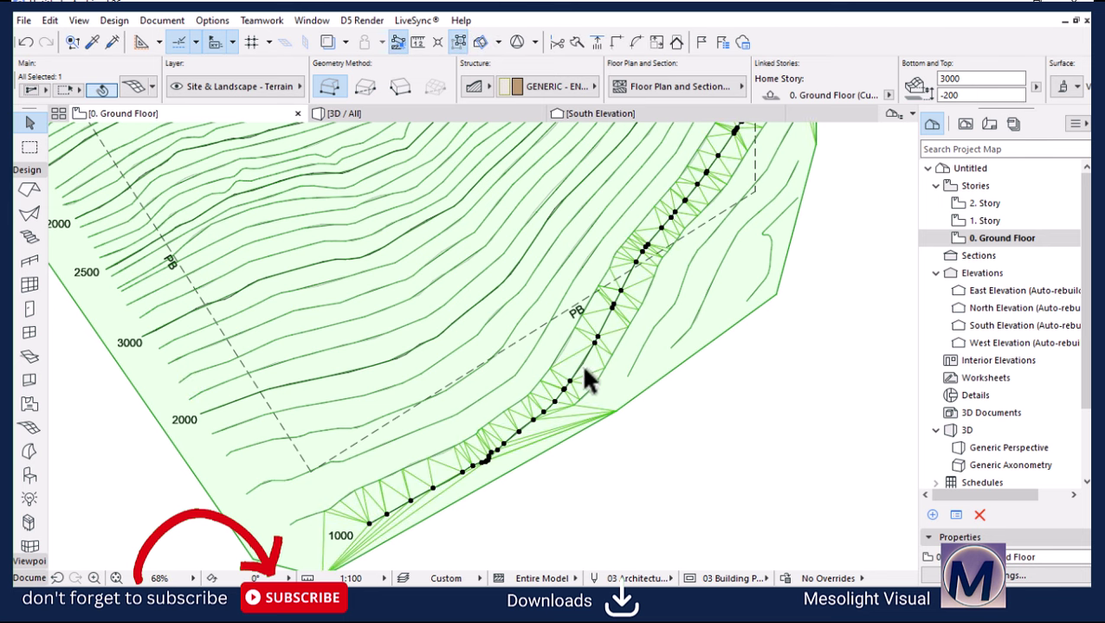
Step: Raise two contour point chains to a height of 800
scroll(500, 503, "down", 3)
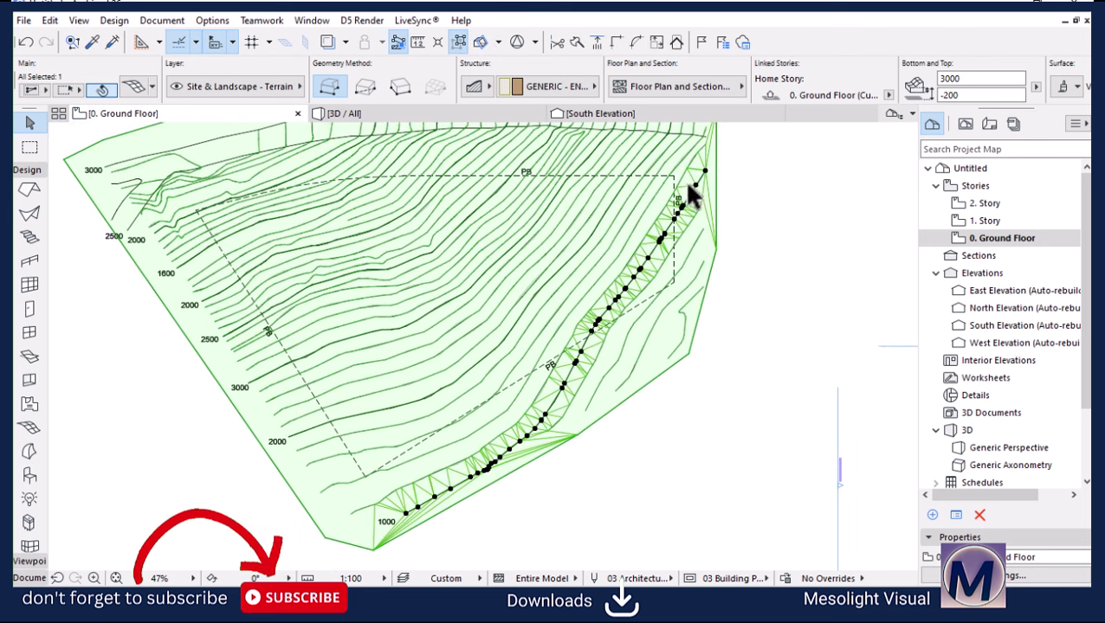
scroll(612, 389, "up", 3)
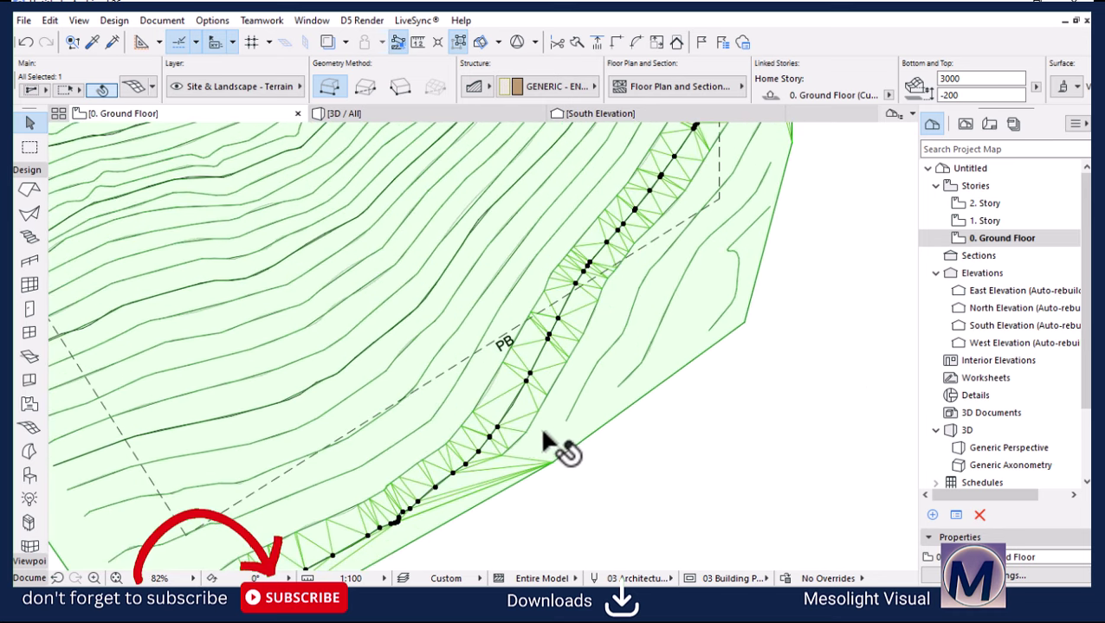
left_click(530, 437)
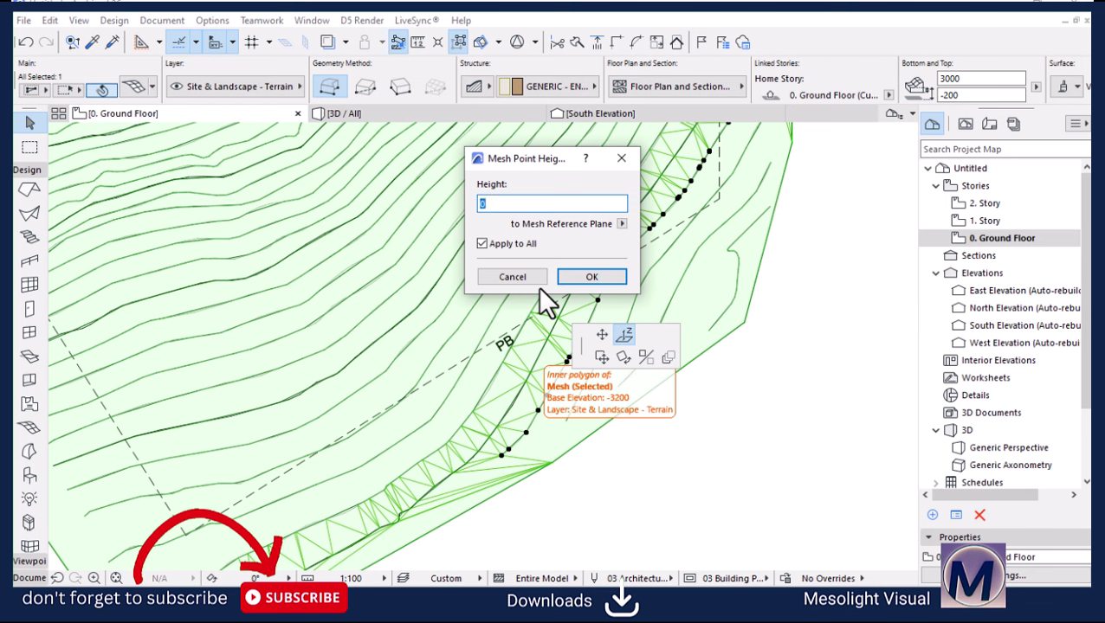
type("800")
left_click(581, 278)
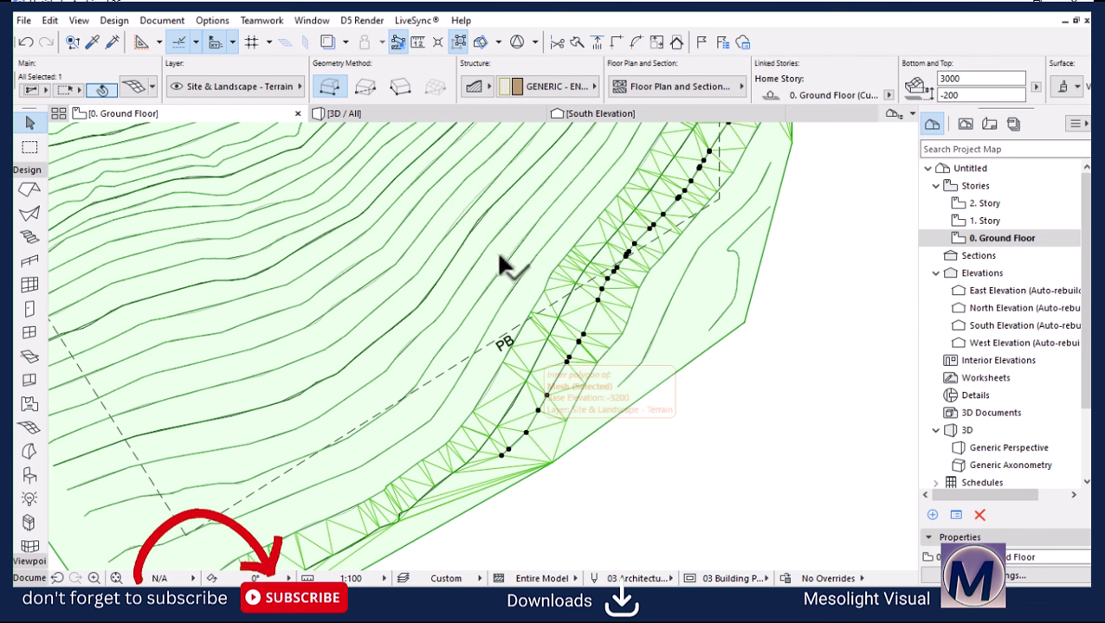
left_click(613, 363)
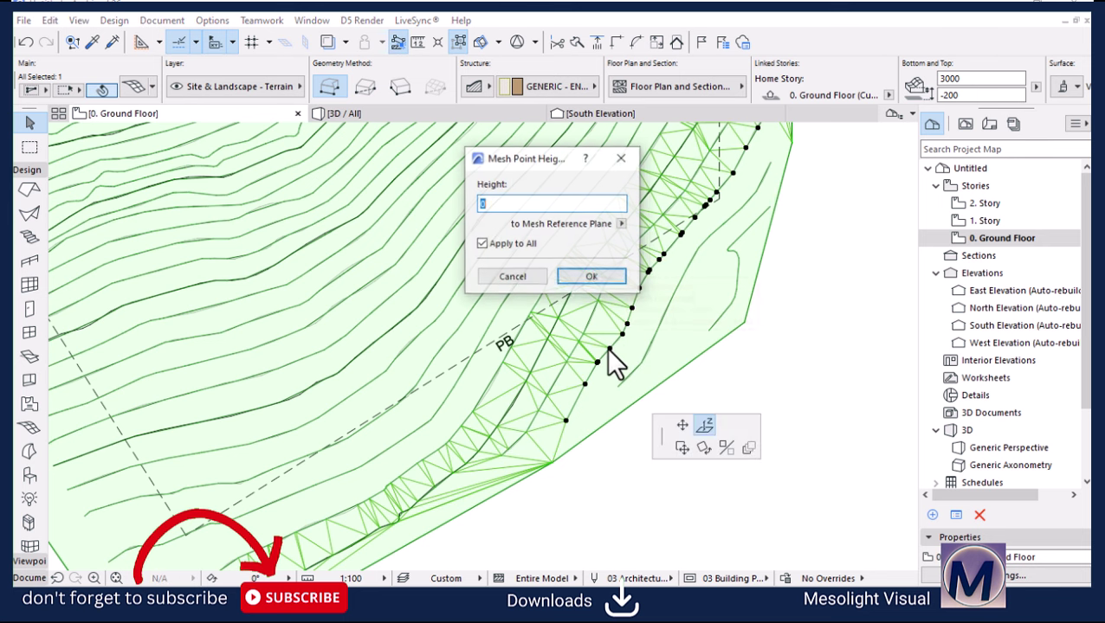
type("800")
left_click(564, 279)
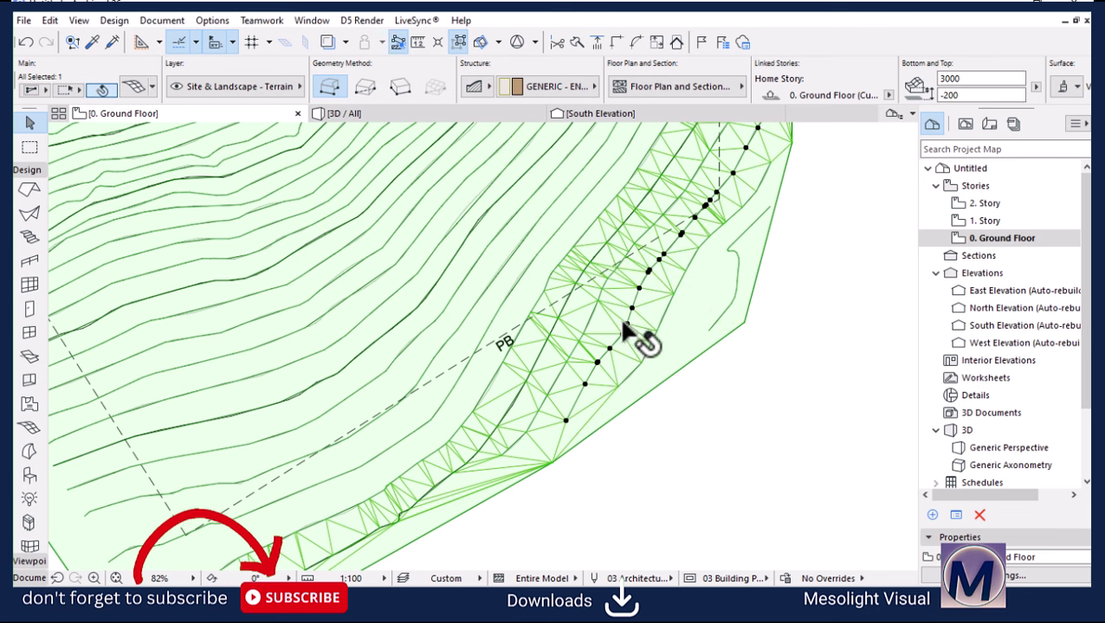
Step: Raise two contour point chains near the right plot edge to a height of 300
left_click(665, 316)
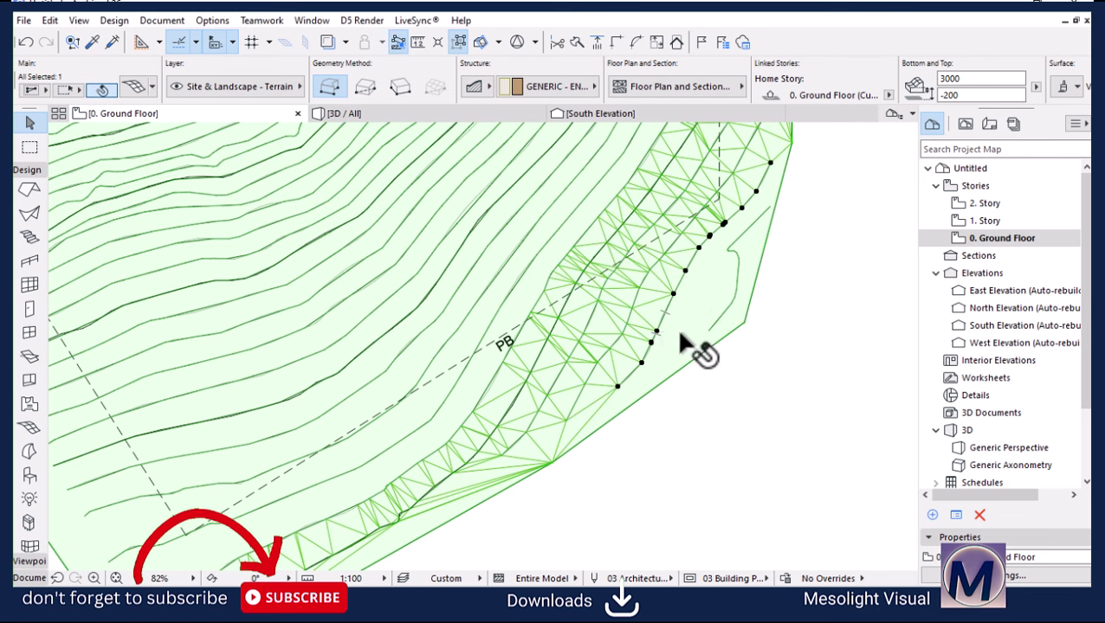
scroll(680, 336, "up", 5)
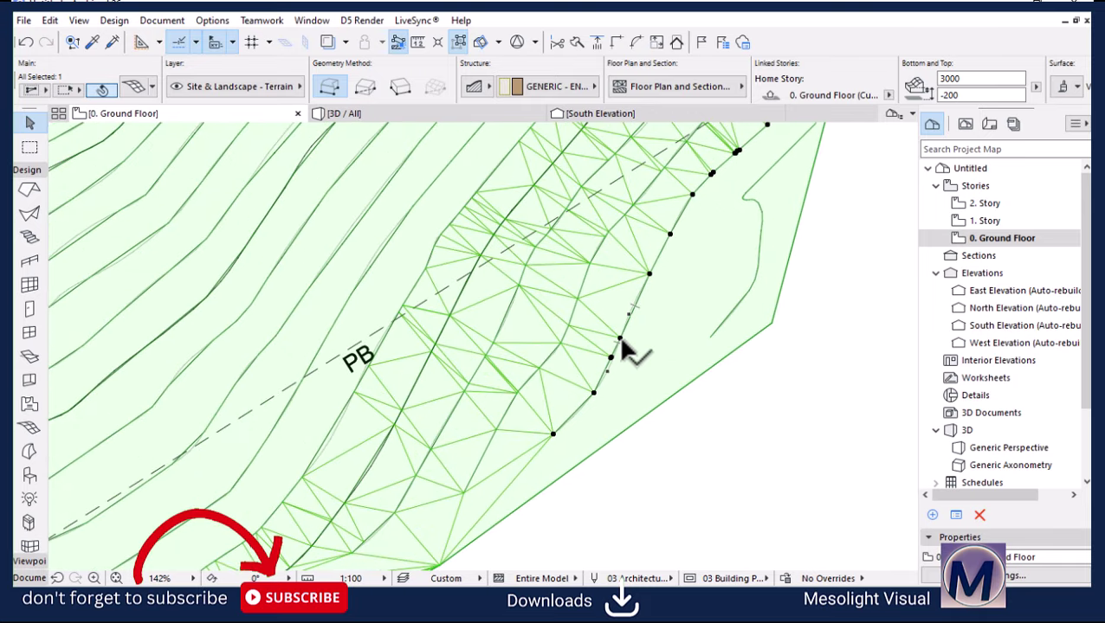
left_click(622, 346)
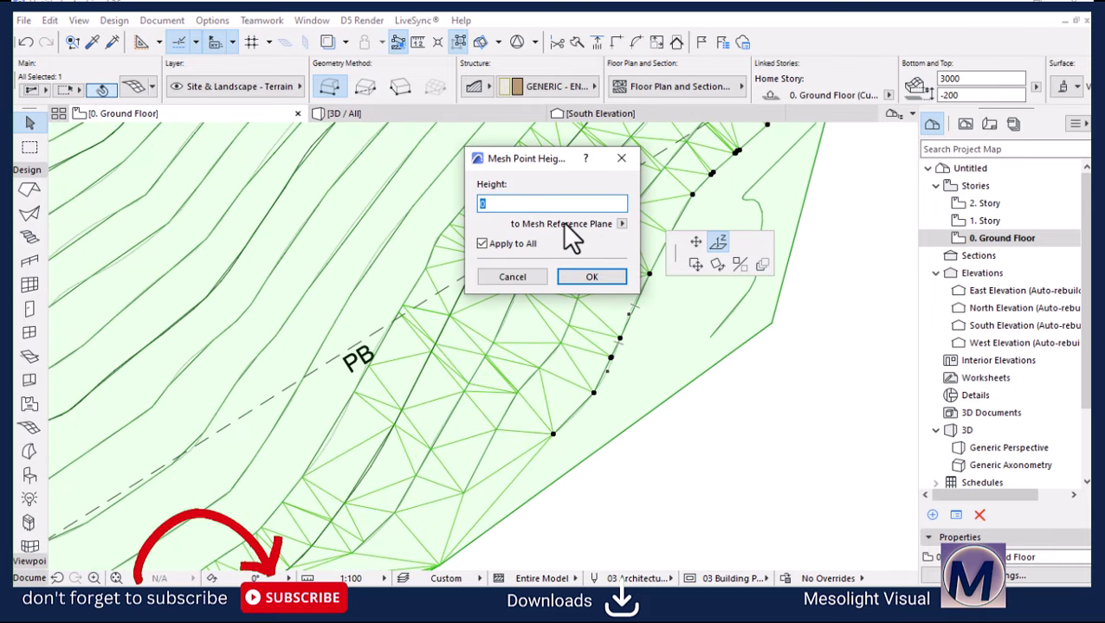
type("300")
key("Return")
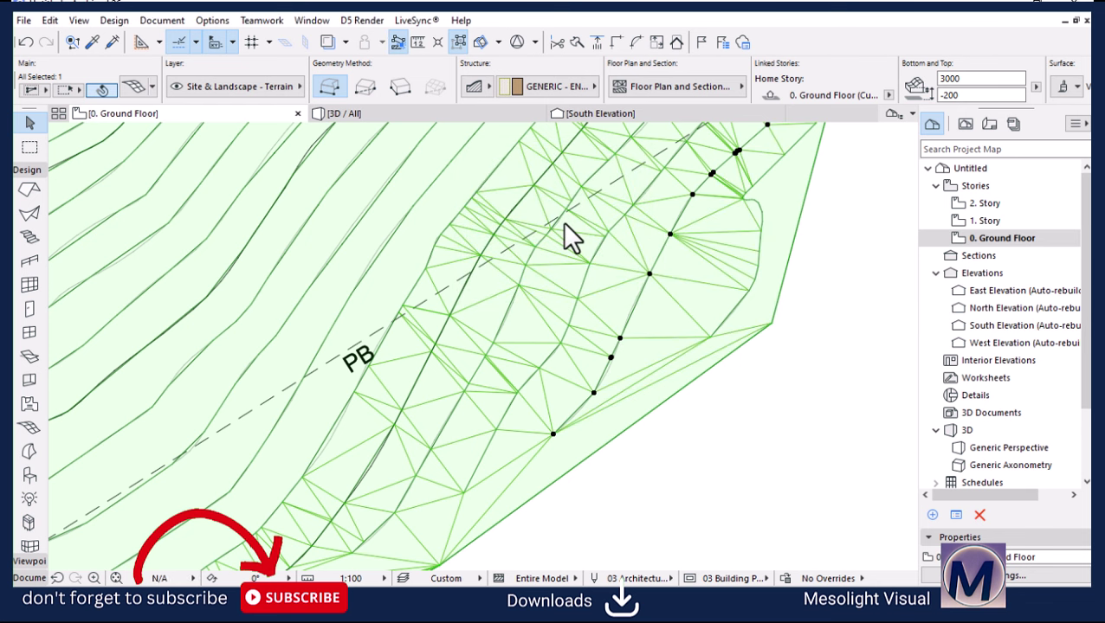
left_click(706, 333)
left_click(708, 334)
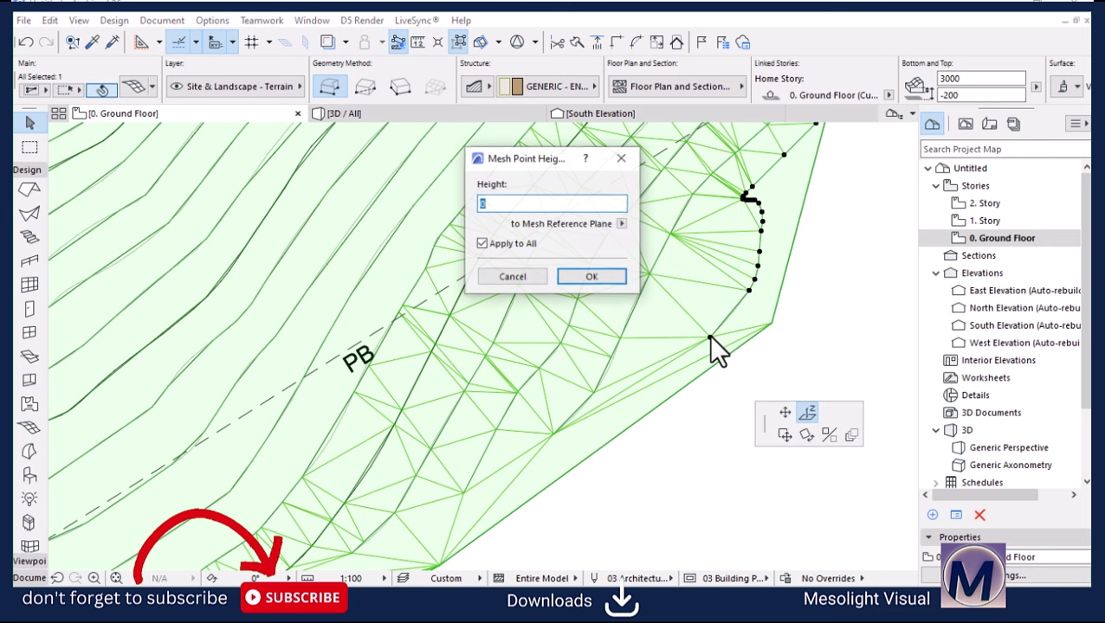
type("300")
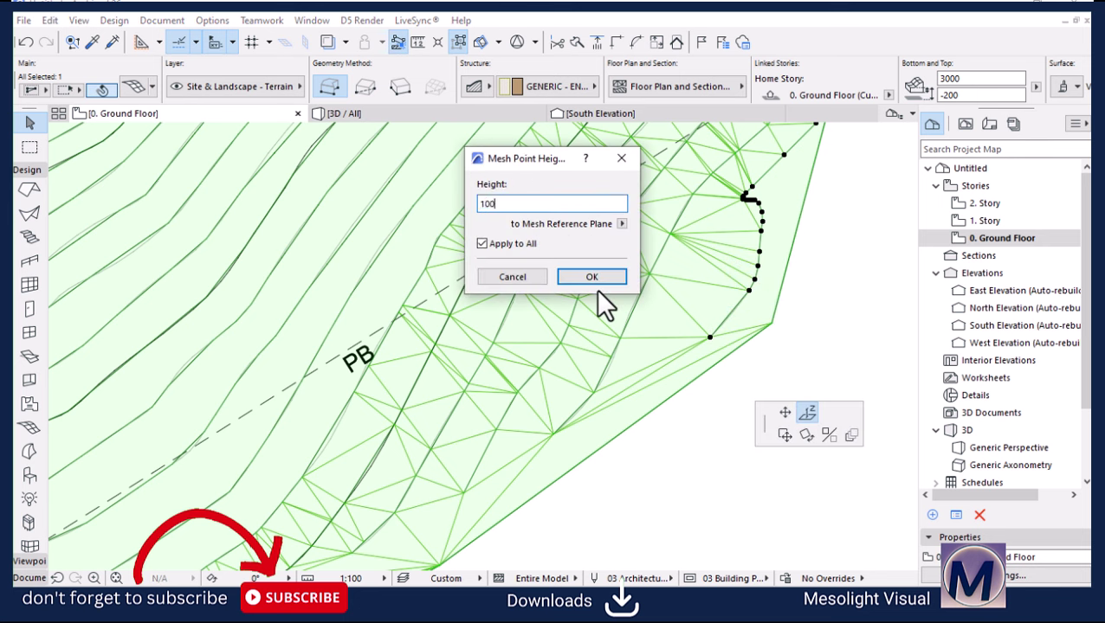
key("Return")
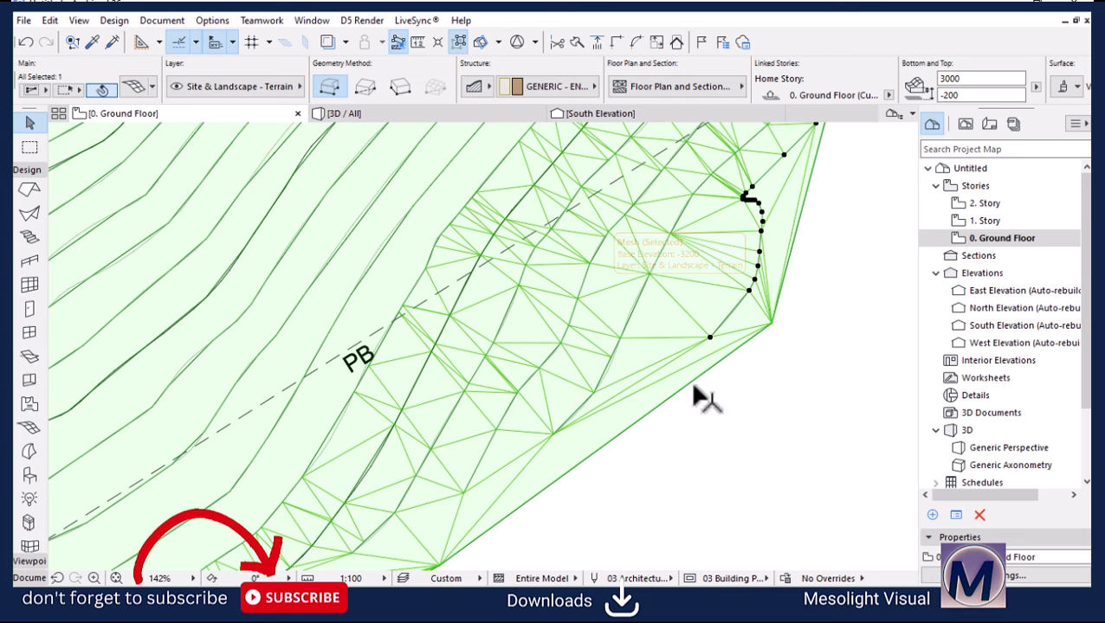
scroll(696, 394, "down", 5)
scroll(672, 395, "down", 2)
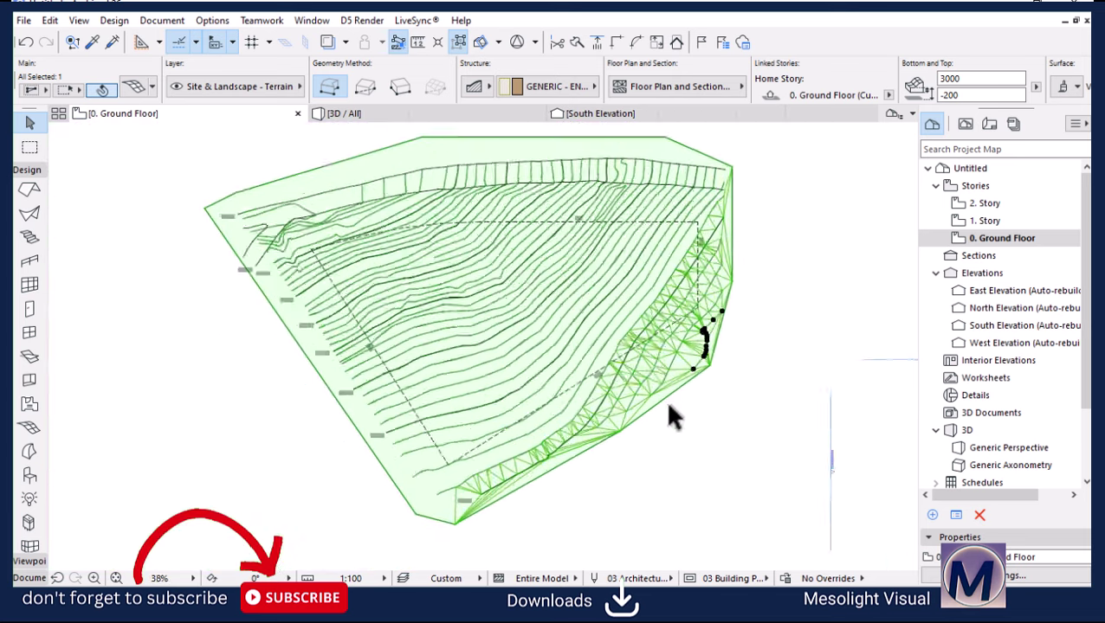
Step: Zoom in on the contoured terrain corner
scroll(684, 347, "up", 3)
scroll(673, 368, "up", 2)
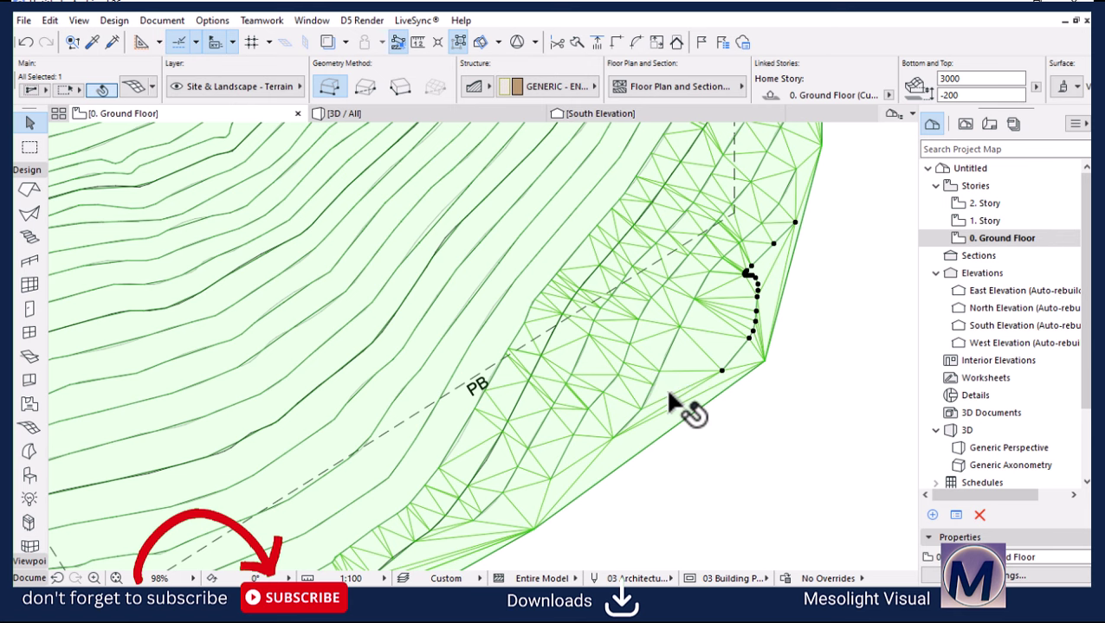
scroll(670, 398, "up", 2)
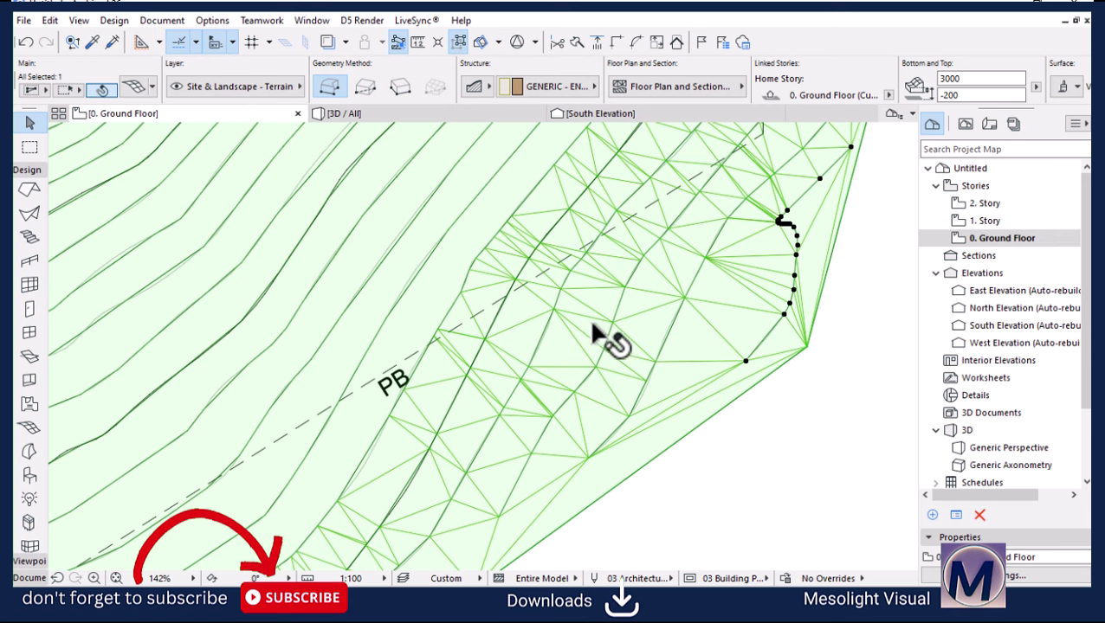
scroll(604, 338, "up", 2)
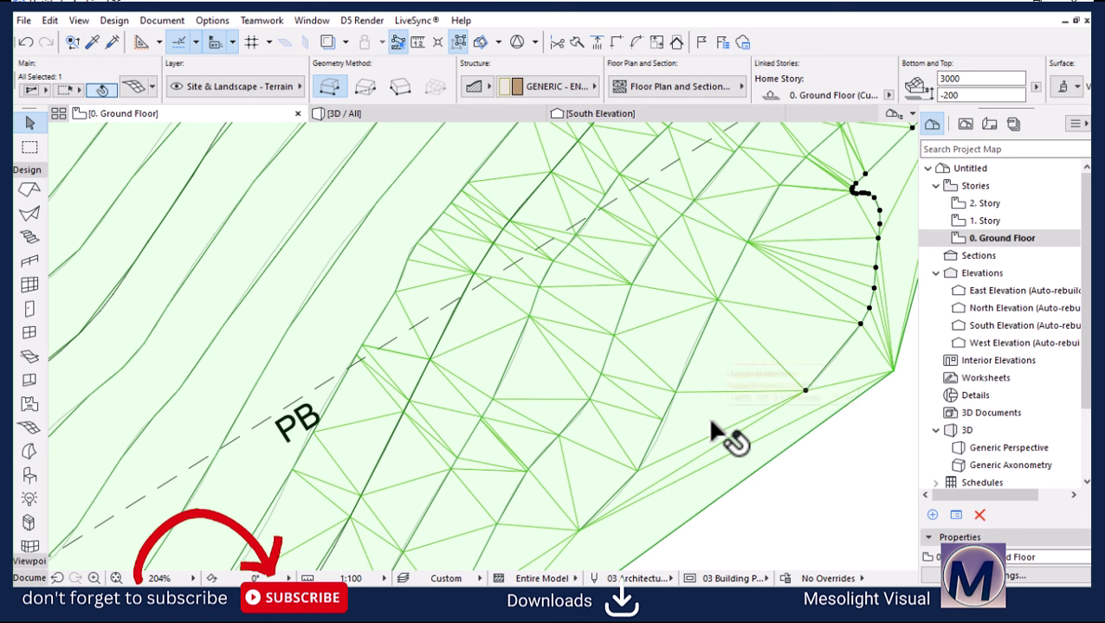
scroll(597, 355, "down", 1)
scroll(588, 351, "down", 2)
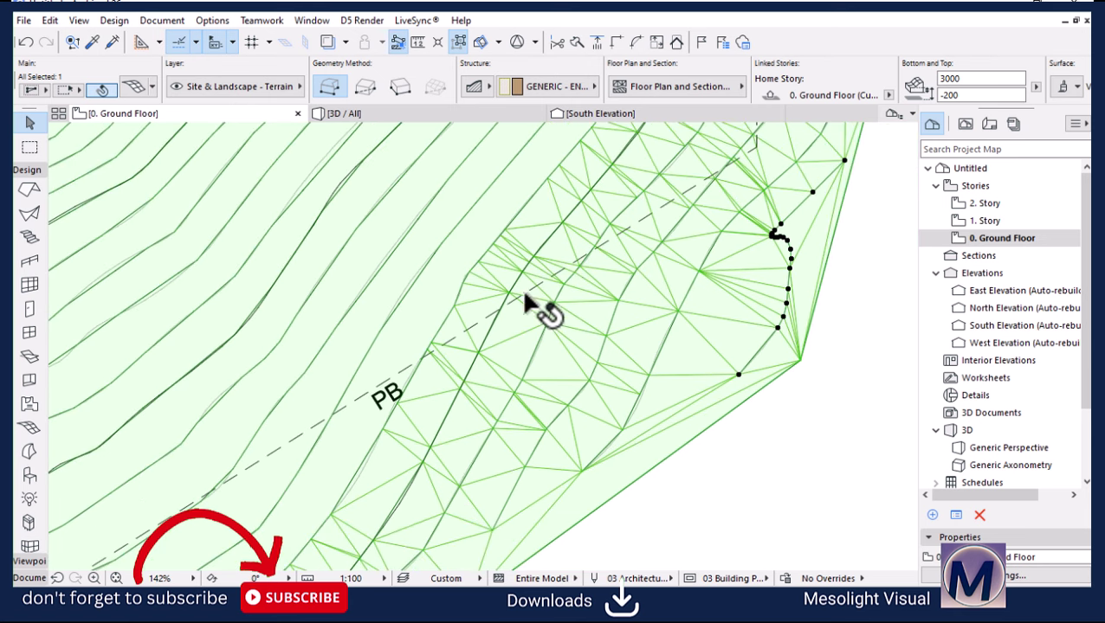
Step: Switch to the 3D view and orbit to a low angle over the terrain edge
left_click(339, 115)
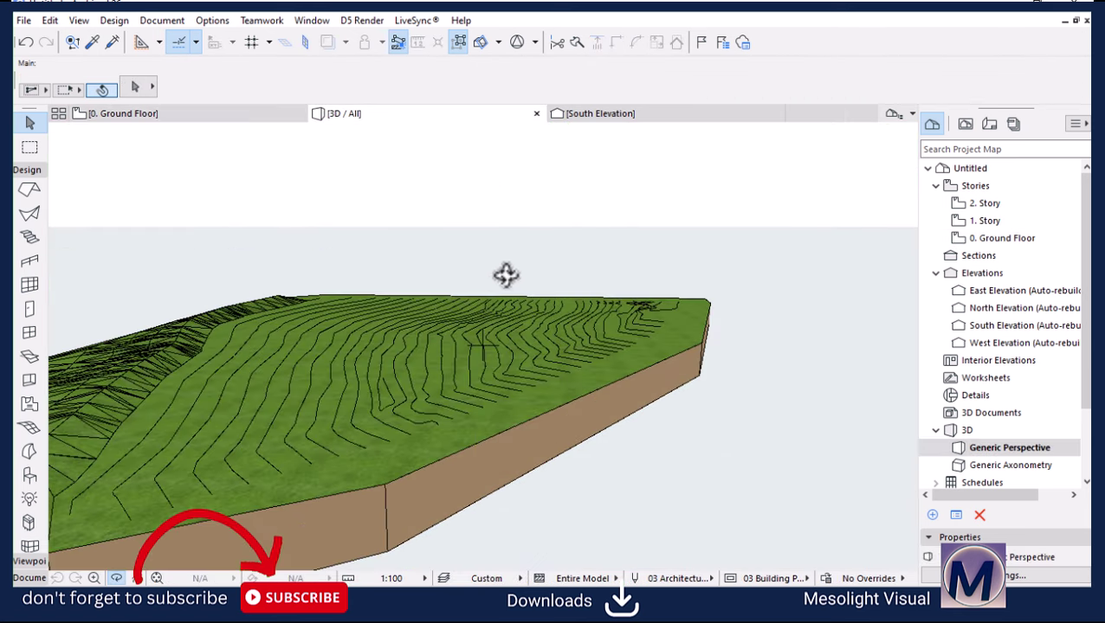
scroll(660, 290, "down", 2)
scroll(390, 400, "up", 2)
scroll(285, 372, "up", 1)
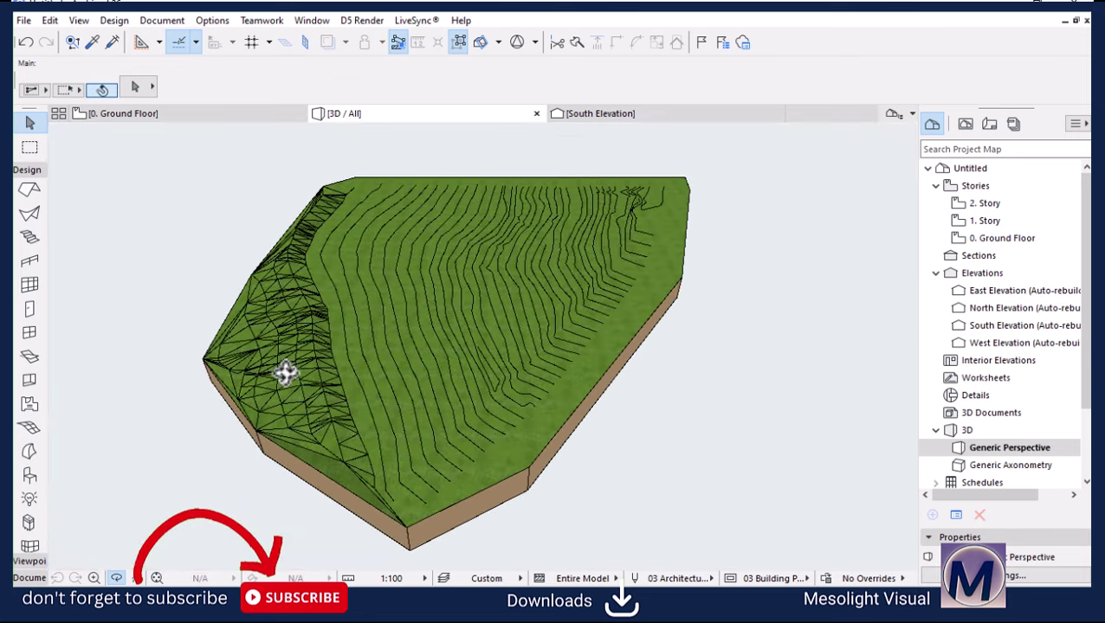
scroll(259, 365, "up", 1)
scroll(230, 388, "up", 1)
scroll(229, 388, "up", 2)
scroll(302, 369, "up", 1)
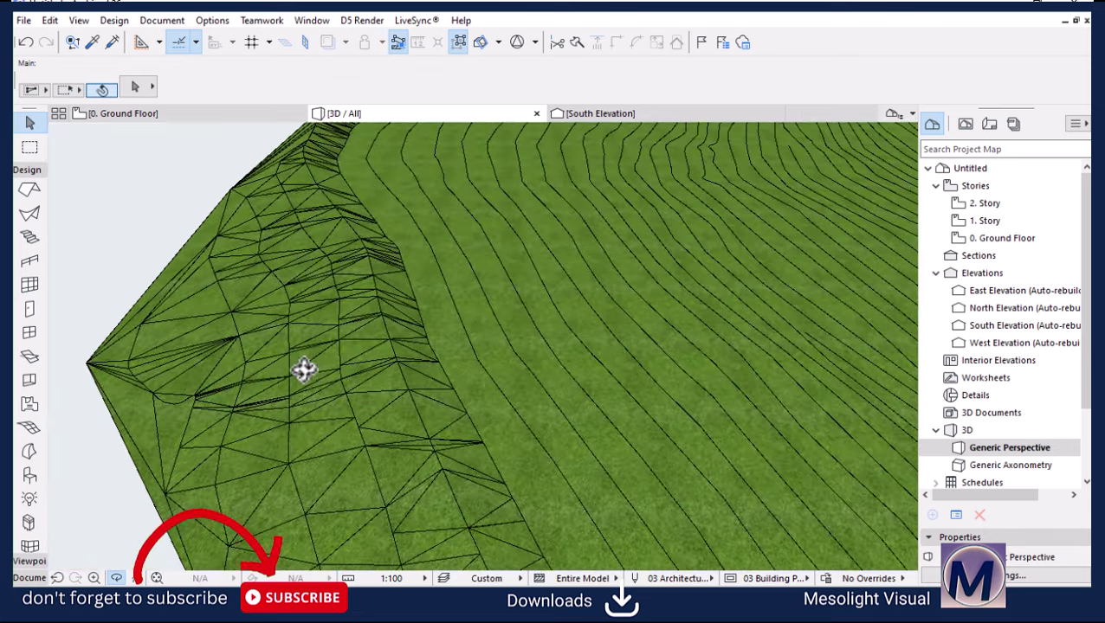
middle_click_drag(314, 372, 285, 285, "shift")
Step: Return to the 0. Ground Floor plan and zoom to the terrain mesh
left_click(197, 117)
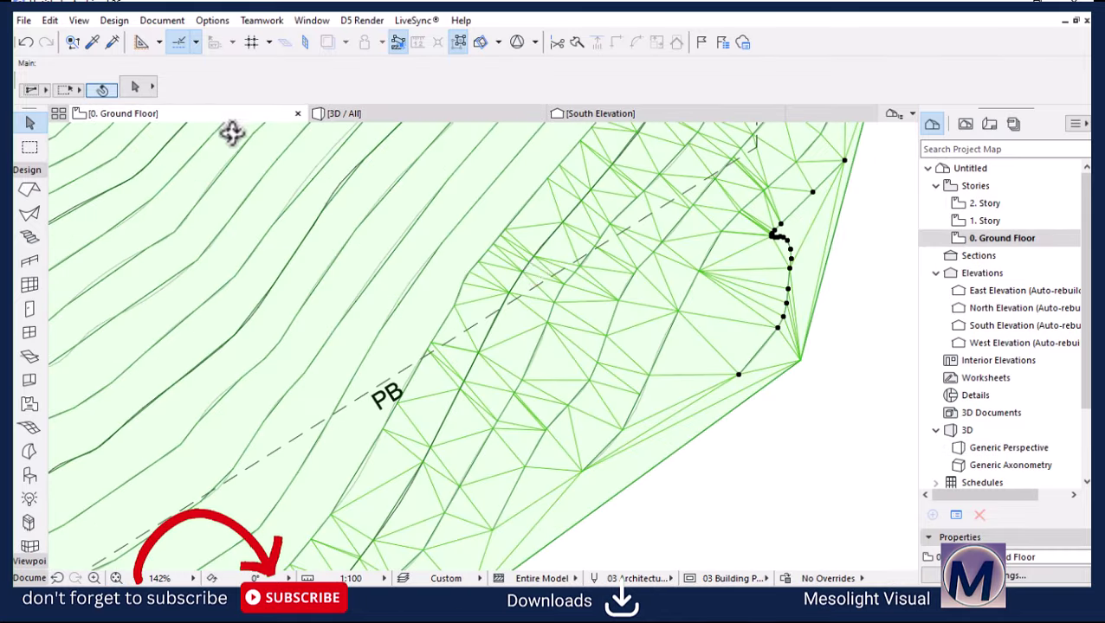
scroll(533, 271, "down", 2)
scroll(563, 241, "up", 1)
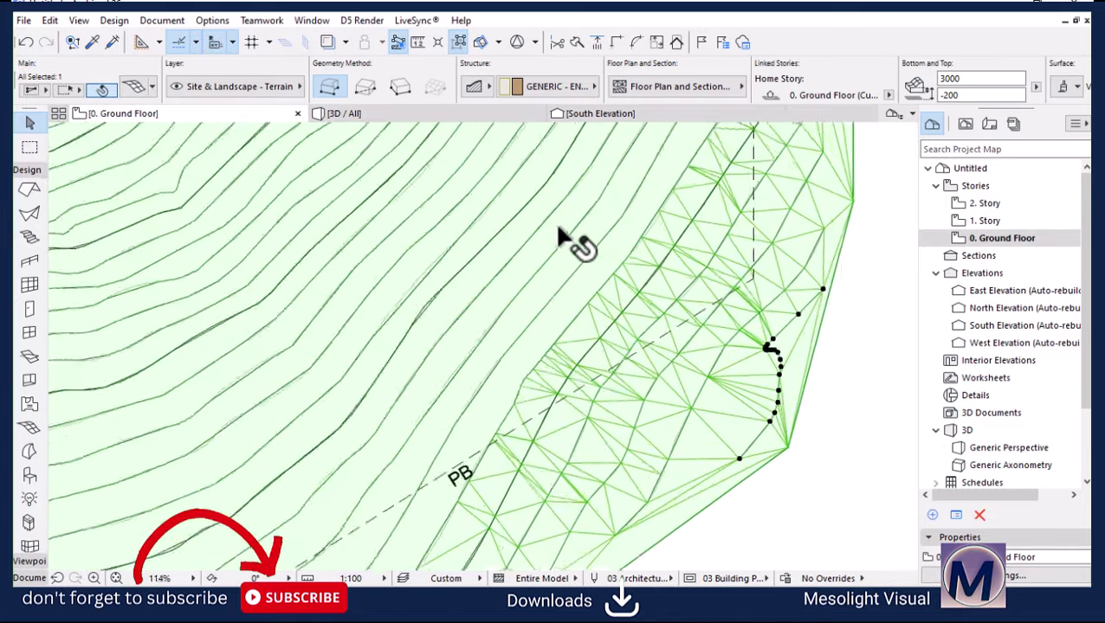
scroll(623, 268, "up", 1)
Step: Select the terrain mesh along a contour, then cancel the mesh point height change
left_click(624, 284)
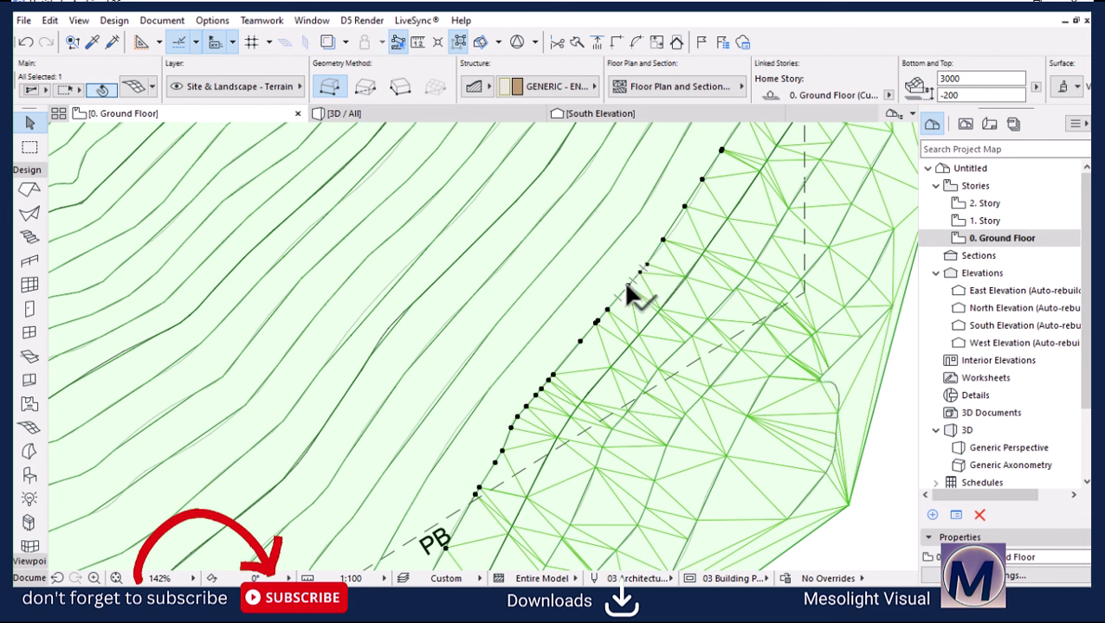
left_click(625, 285)
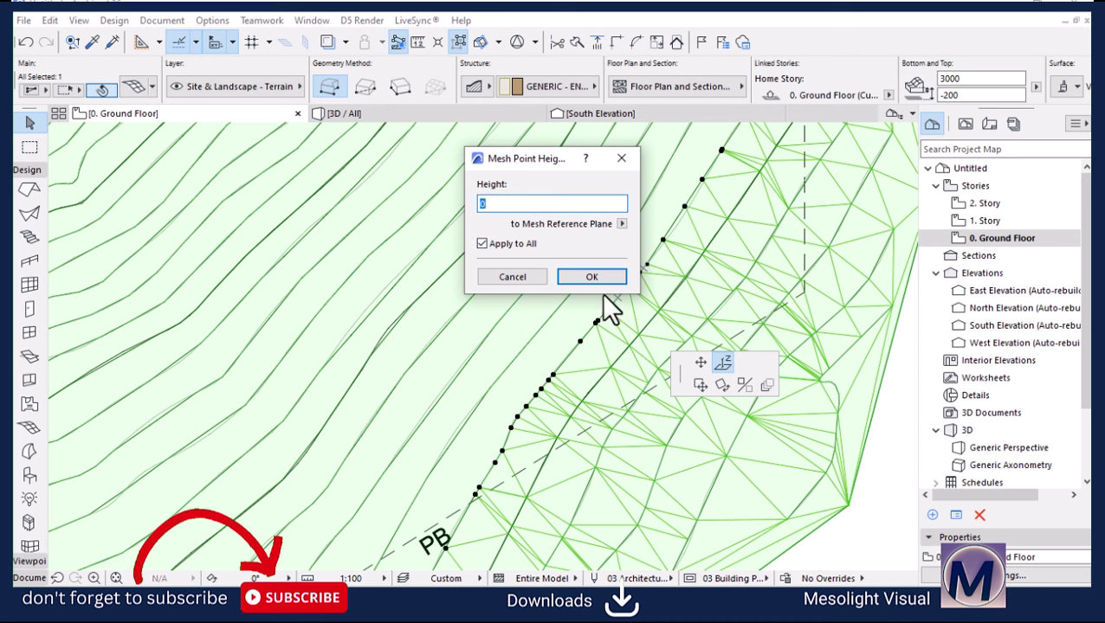
left_click(511, 276)
scroll(594, 239, "down", 5)
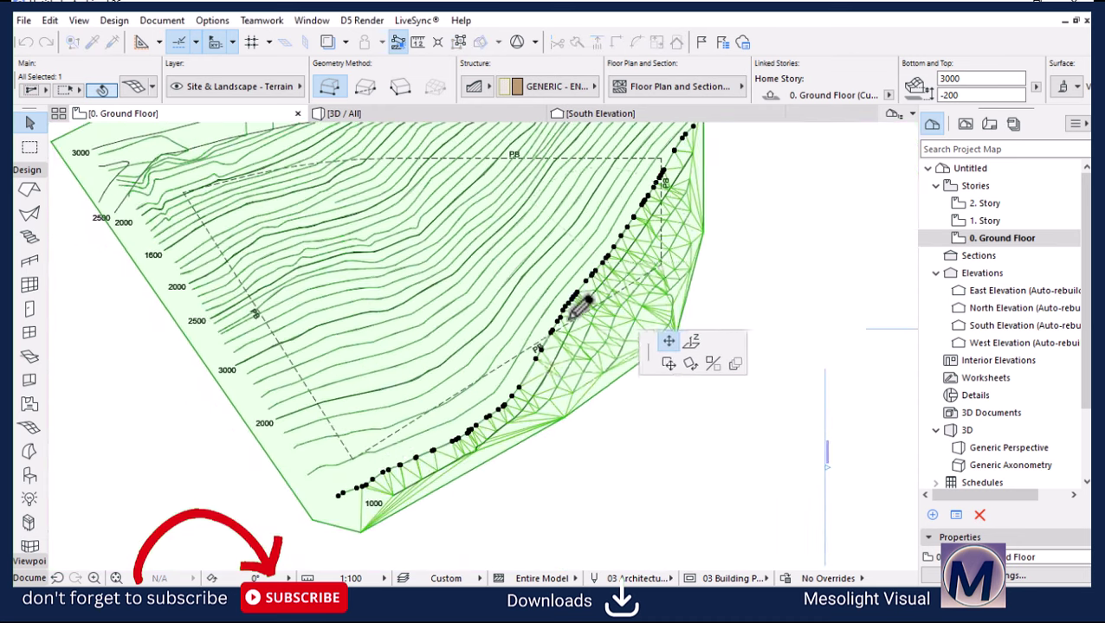
scroll(358, 523, "up", 5)
scroll(506, 451, "down", 3)
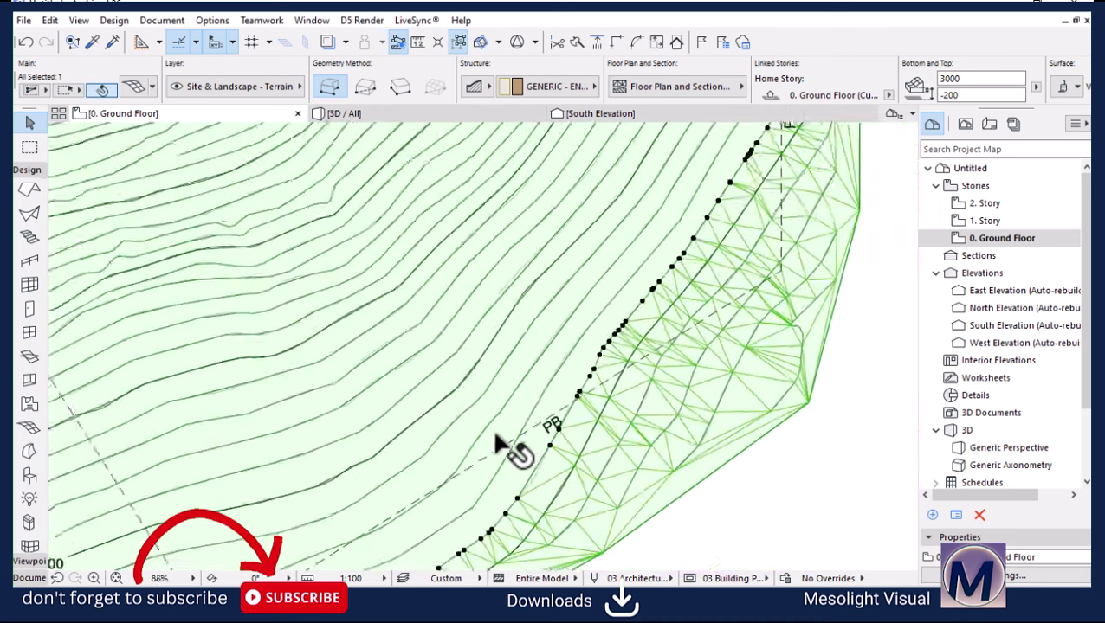
scroll(496, 439, "down", 3)
scroll(216, 559, "up", 3)
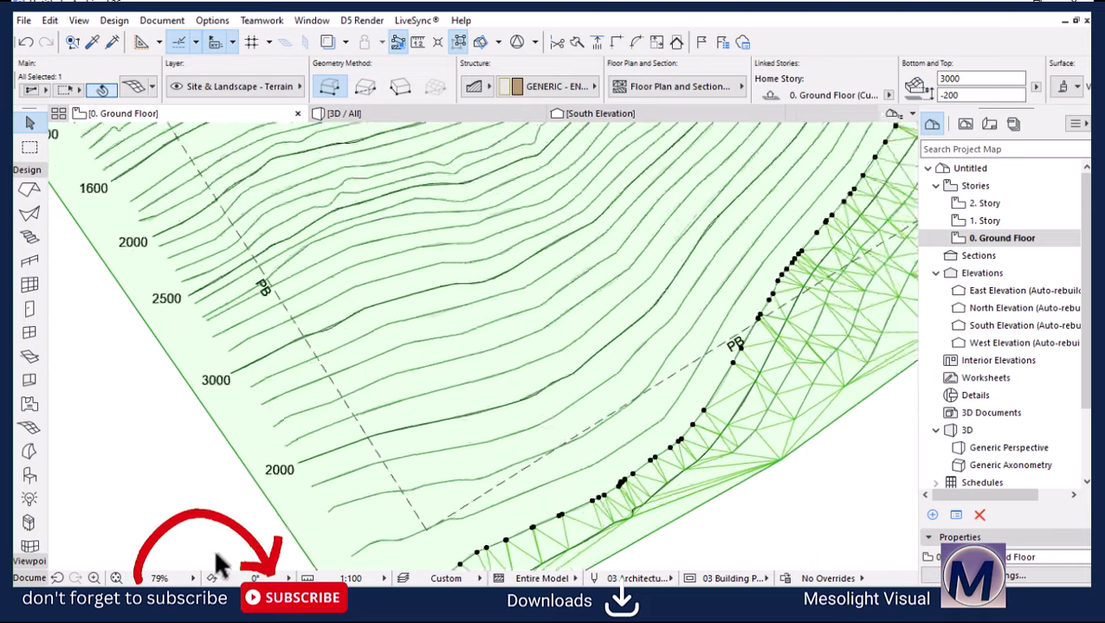
scroll(217, 559, "up", 1)
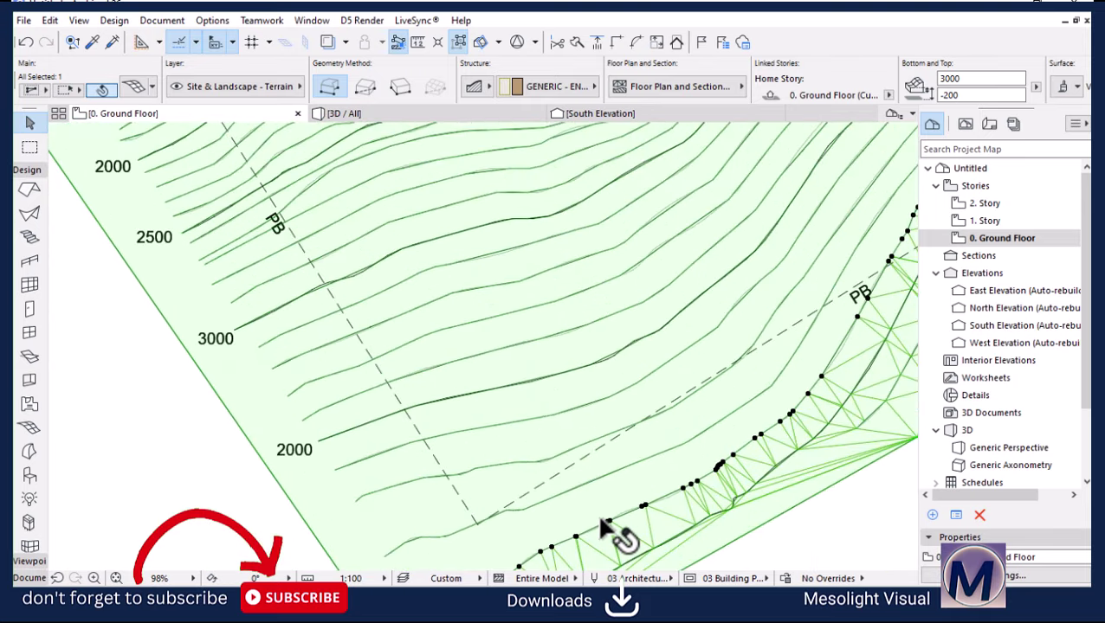
scroll(606, 528, "down", 3)
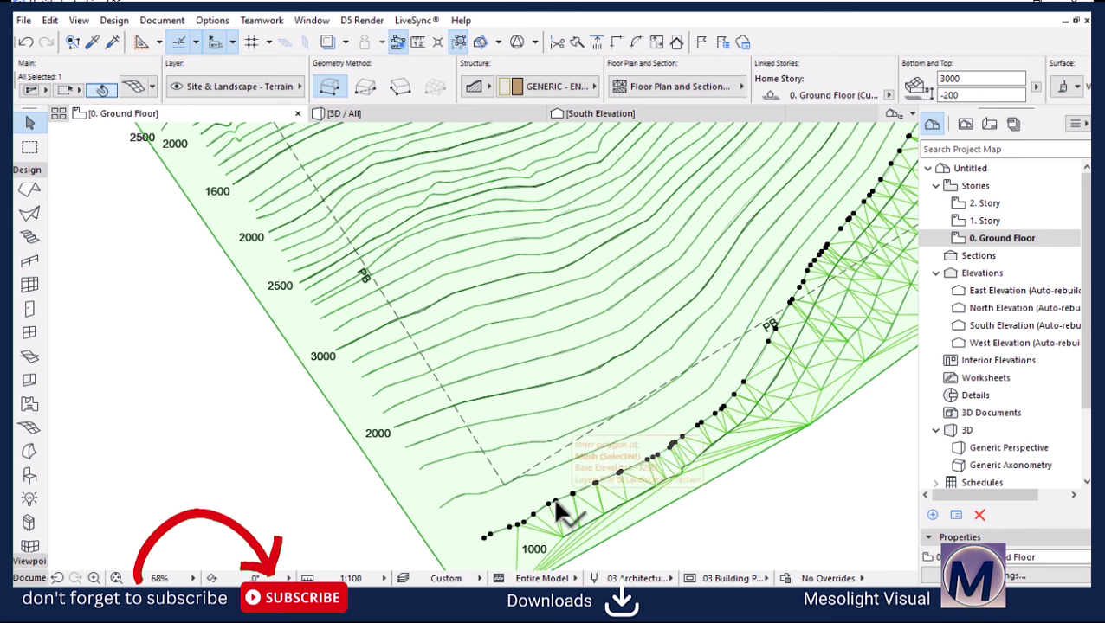
Step: Set a contour-edge mesh point's height to 2800
left_click(552, 498)
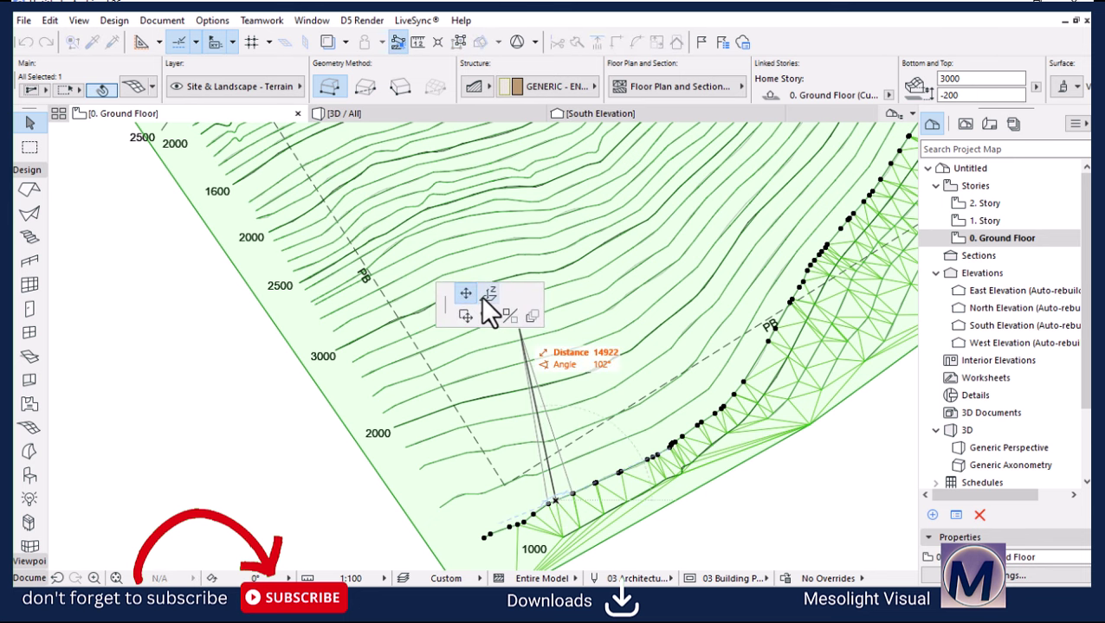
left_click(481, 296)
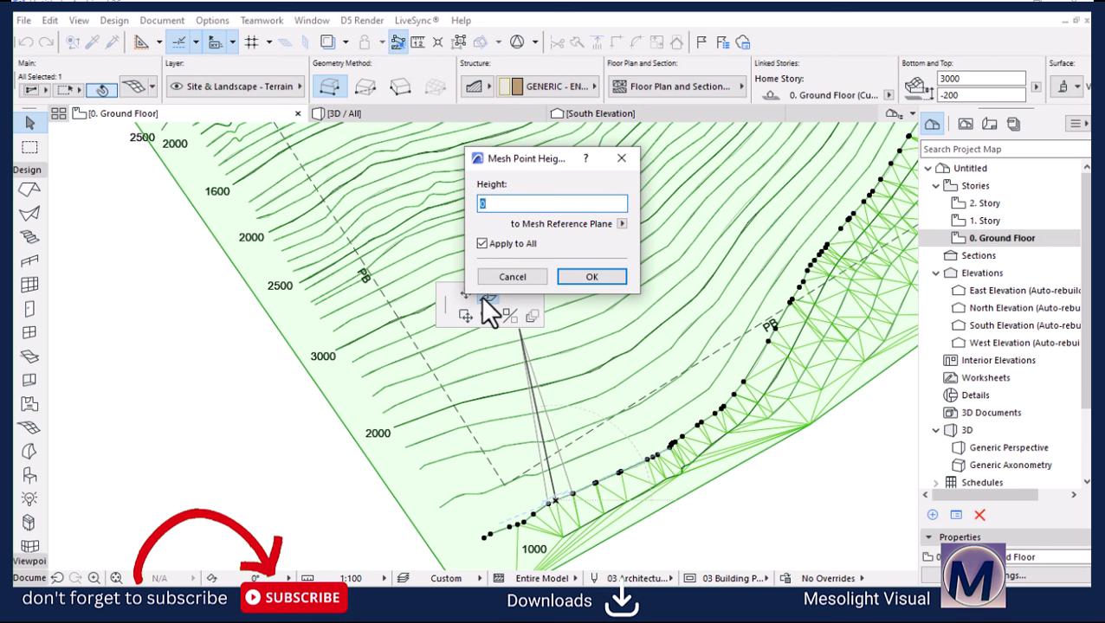
type("800")
key("BackSpace")
key("BackSpace")
key("BackSpace")
type("2800")
left_click(579, 278)
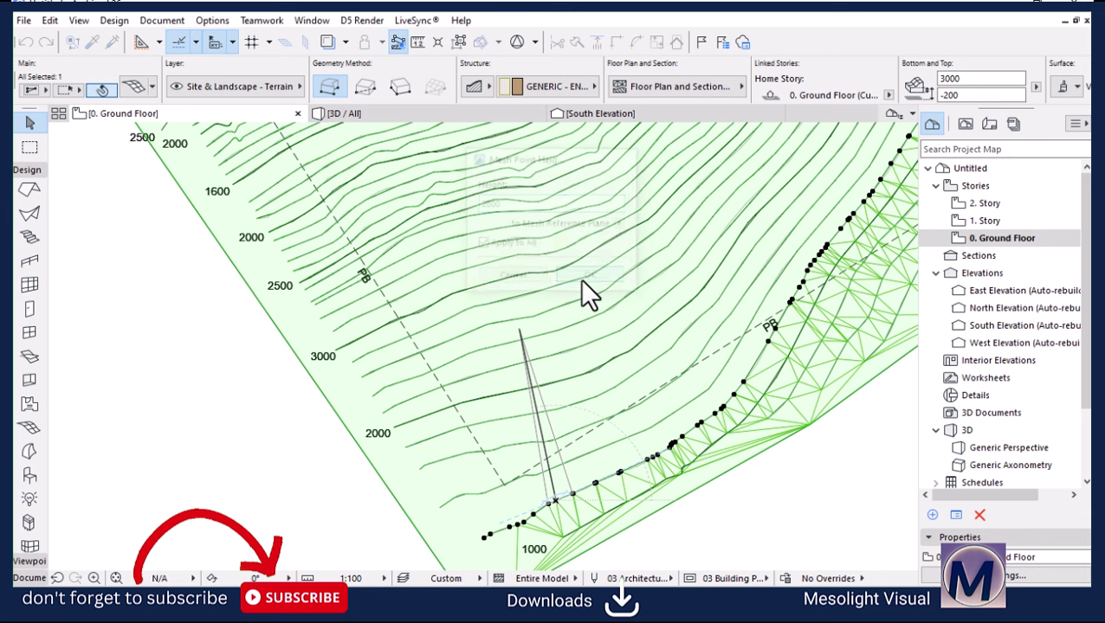
Step: Elevate the next three contours' mesh points to 2000, 2400 and 2200
left_click(485, 493)
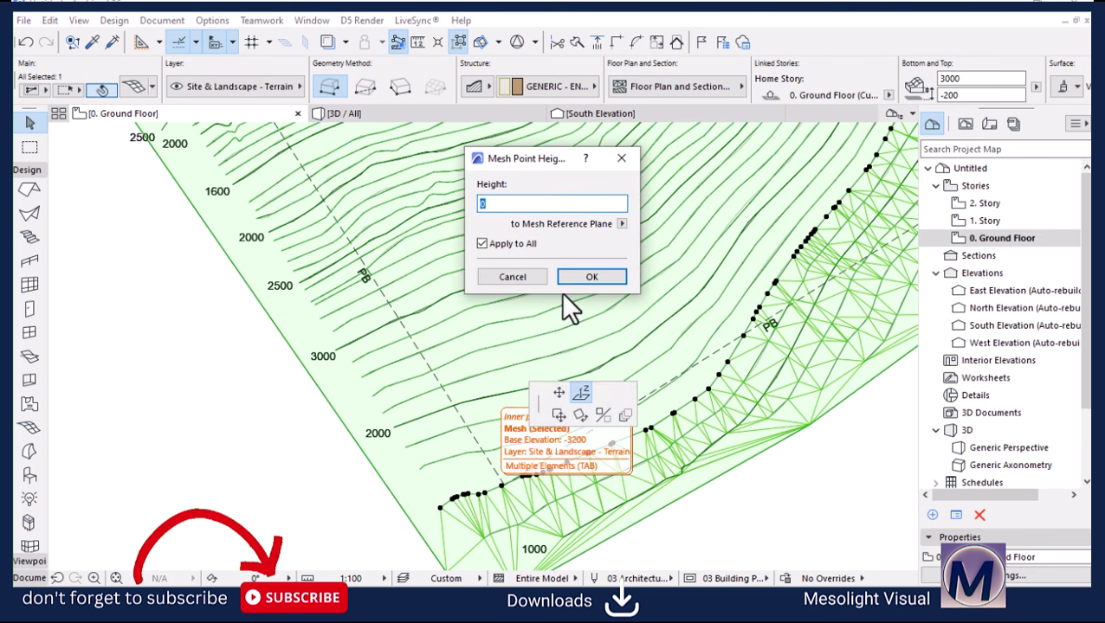
type("2")
type("000")
key("Return")
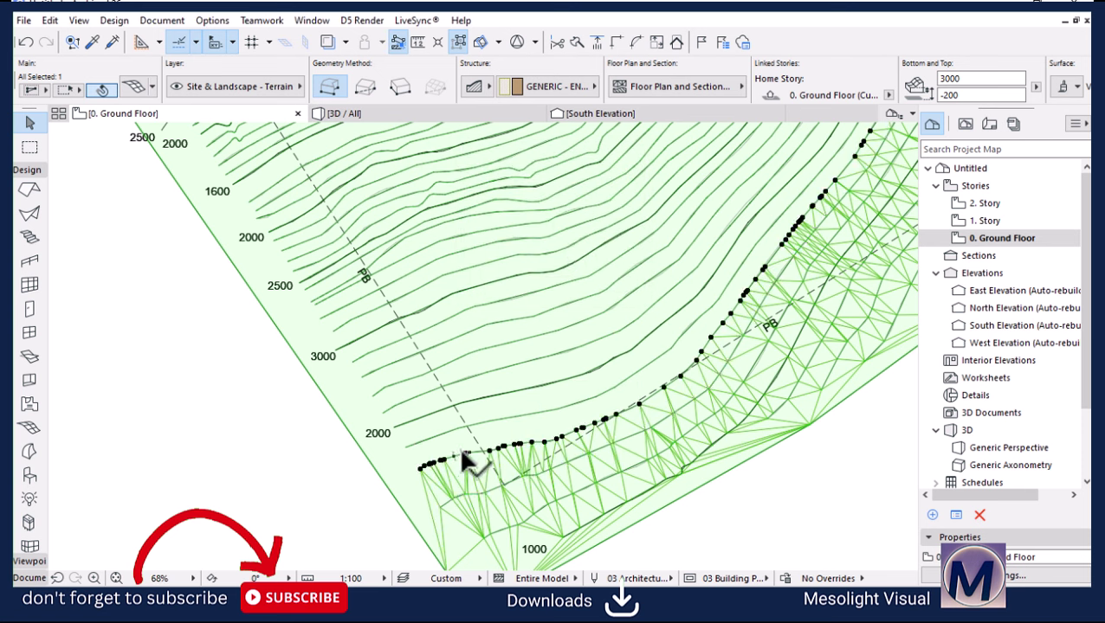
left_click(462, 451)
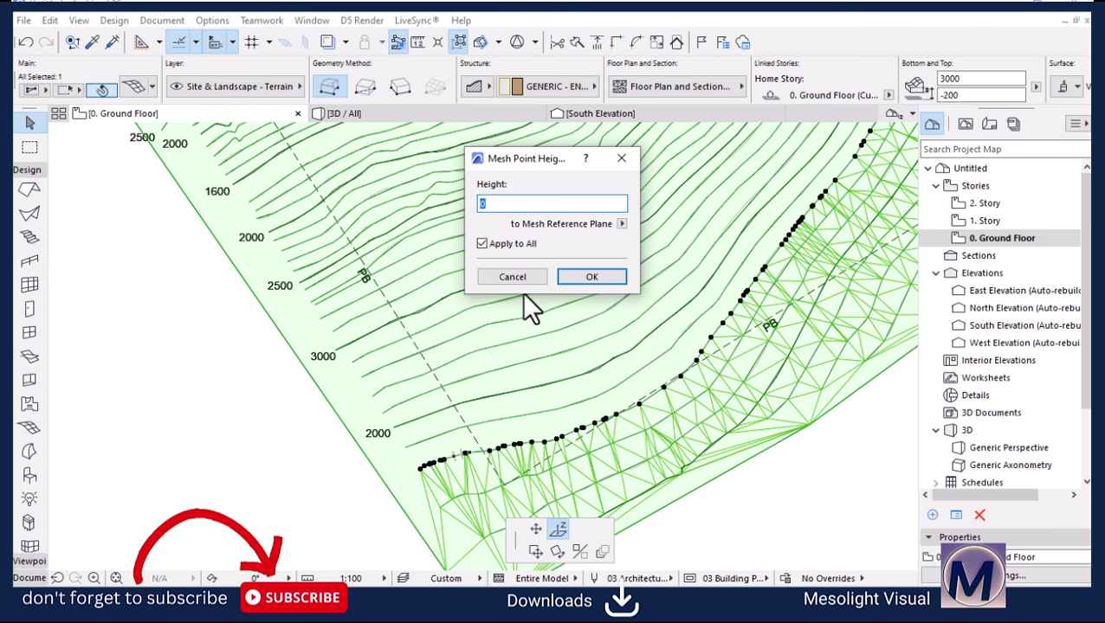
type("2400")
key("Return")
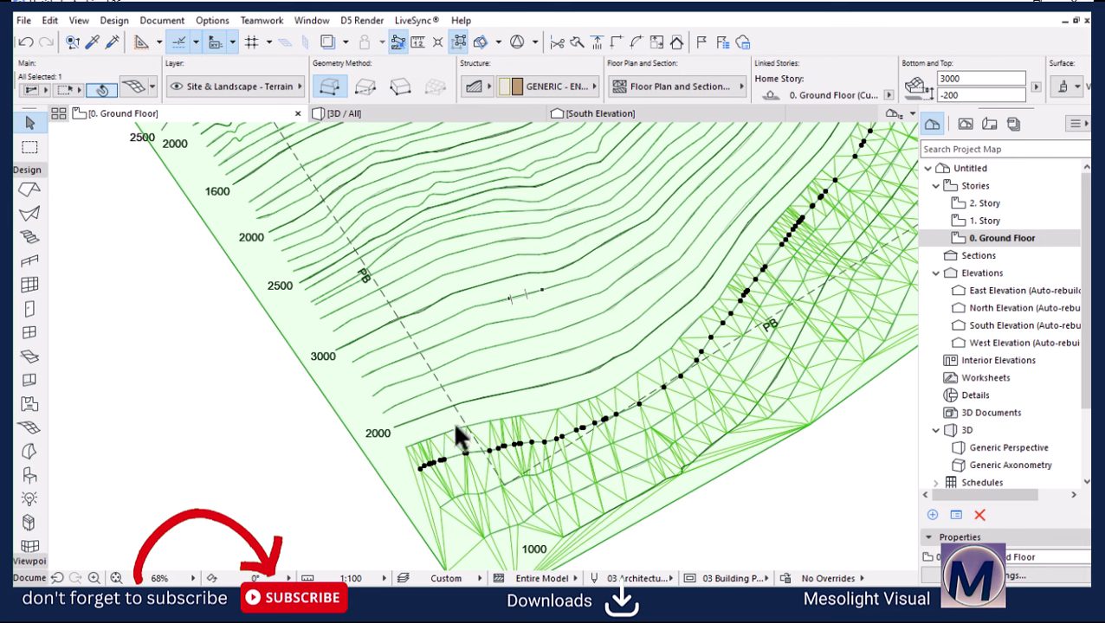
left_click(458, 429)
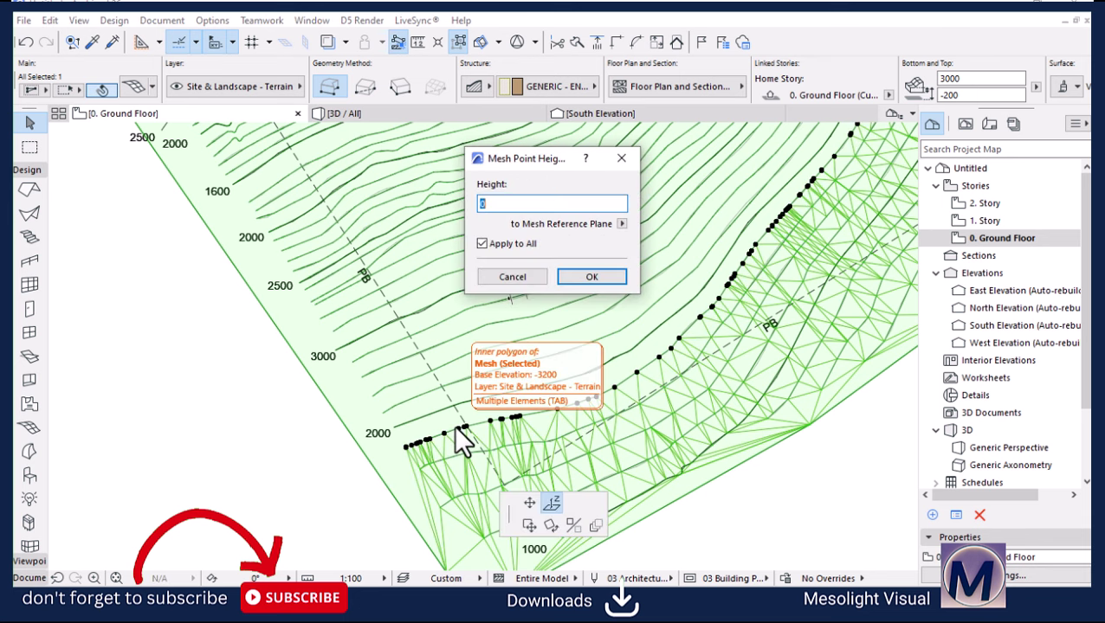
type("2200")
left_click(605, 277)
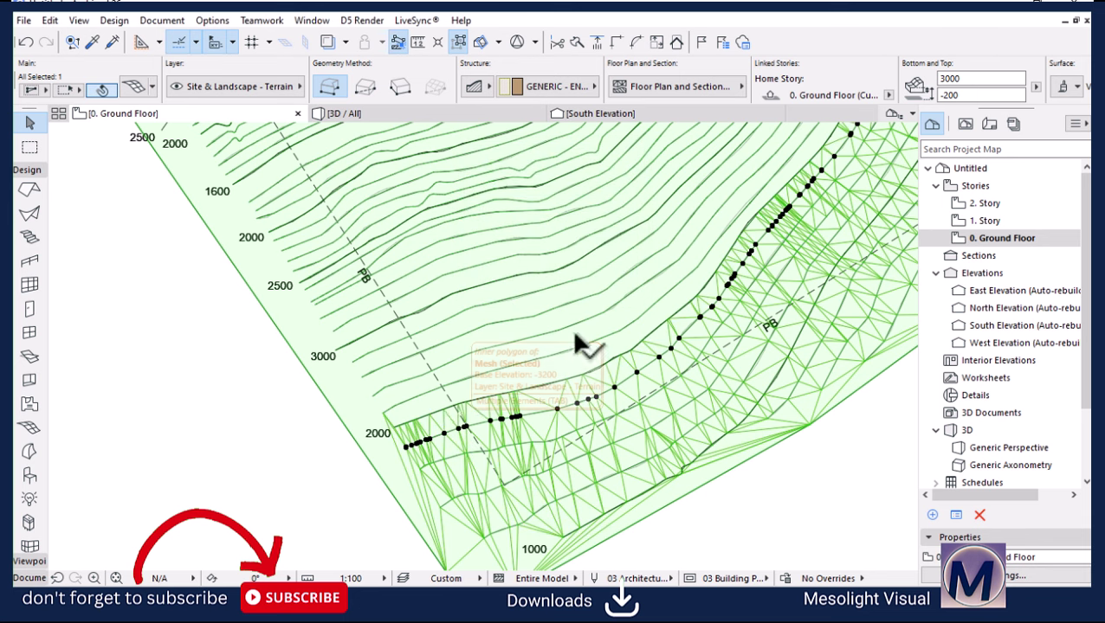
Step: Reselect the terrain mesh, raise its edge points to 2000, and another contour to 2200
left_click(420, 412)
left_click(378, 468)
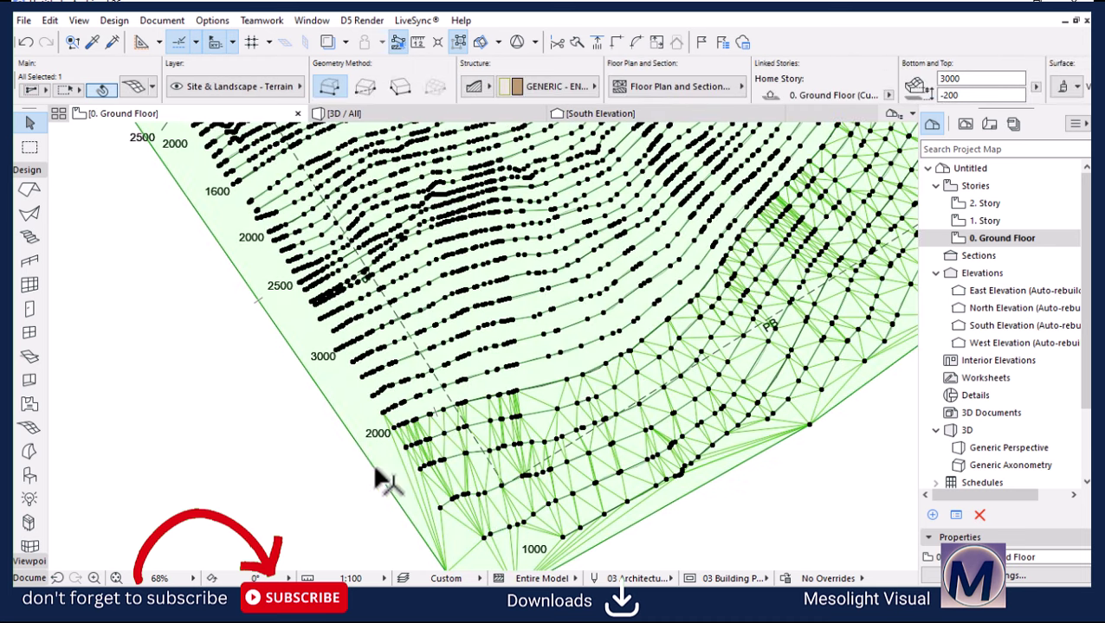
left_click(424, 413)
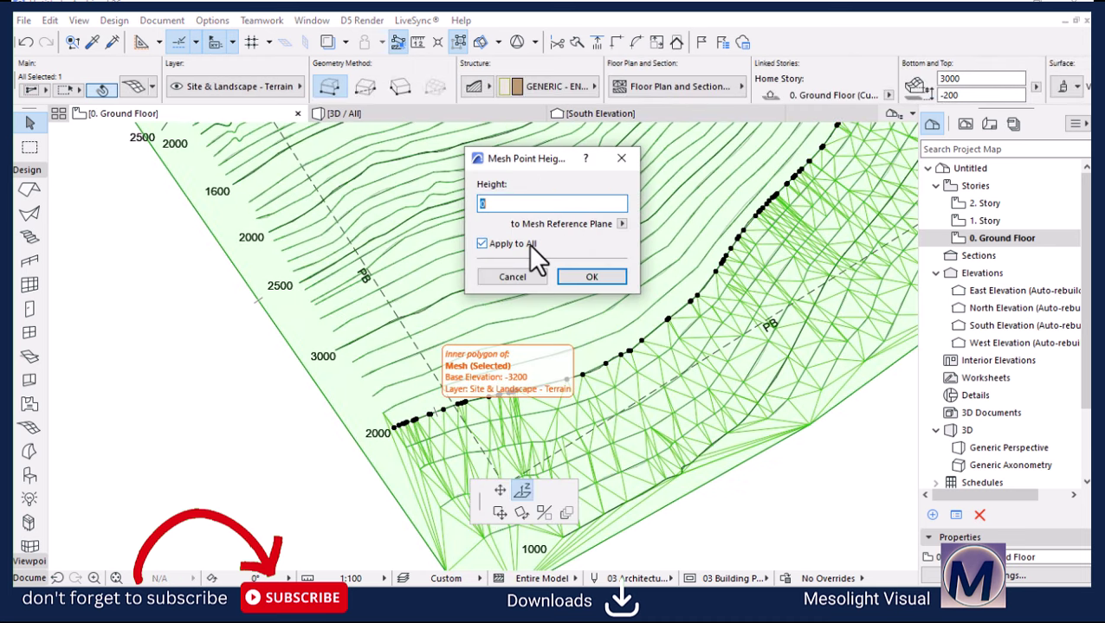
type("2000")
left_click(592, 276)
scroll(365, 419, "up", 3)
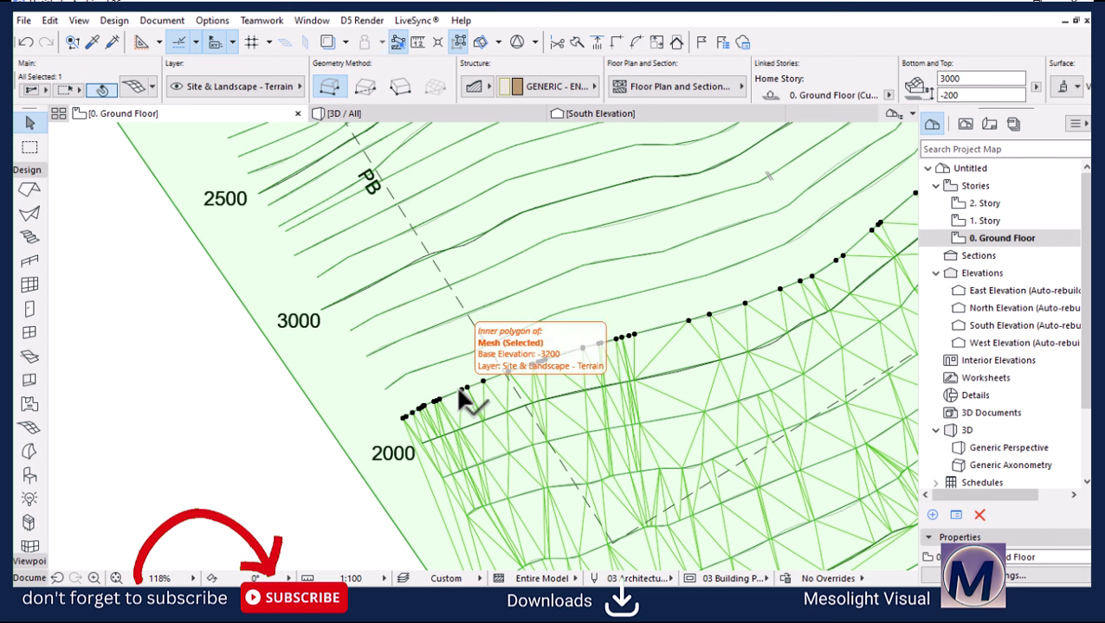
left_click(458, 386)
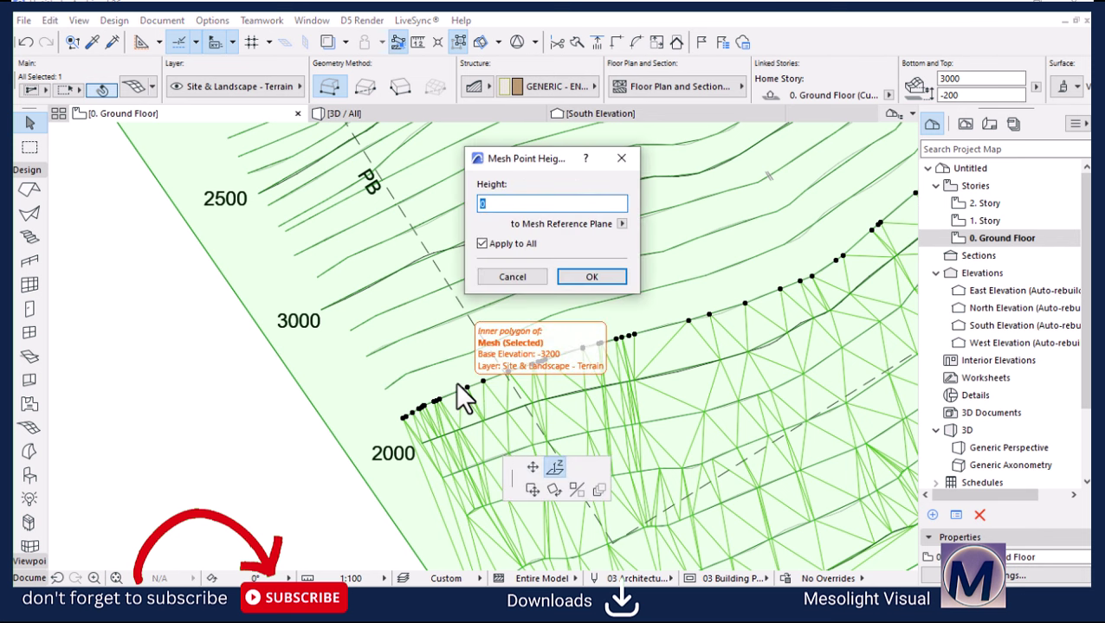
type("2200")
key("Return")
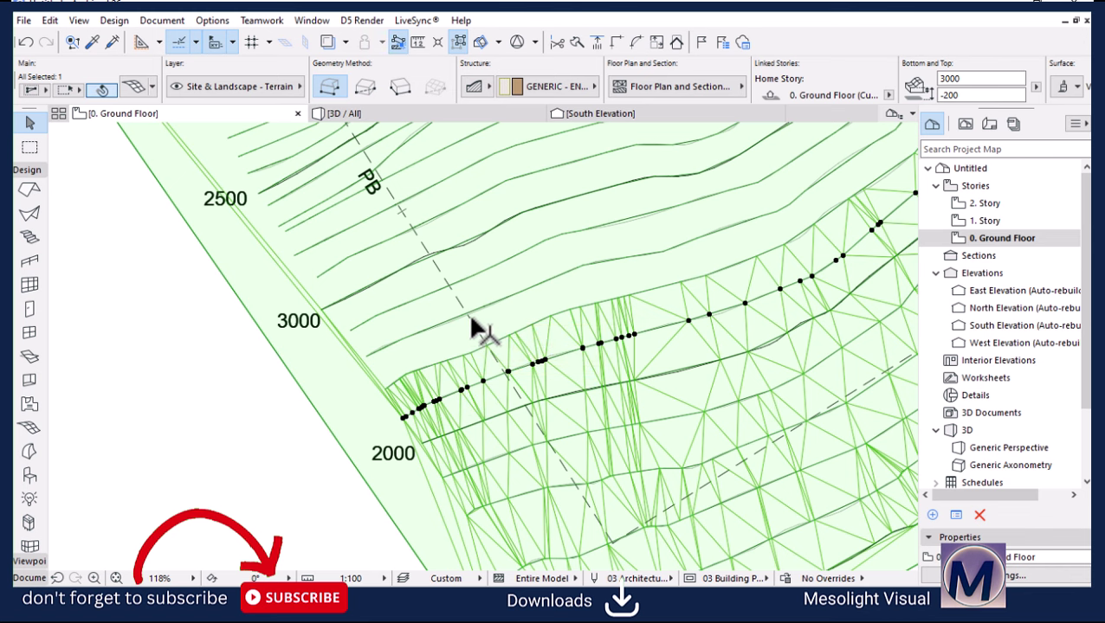
Step: Deselect the mesh and undo the last two mesh point elevations
scroll(459, 310, "down", 2)
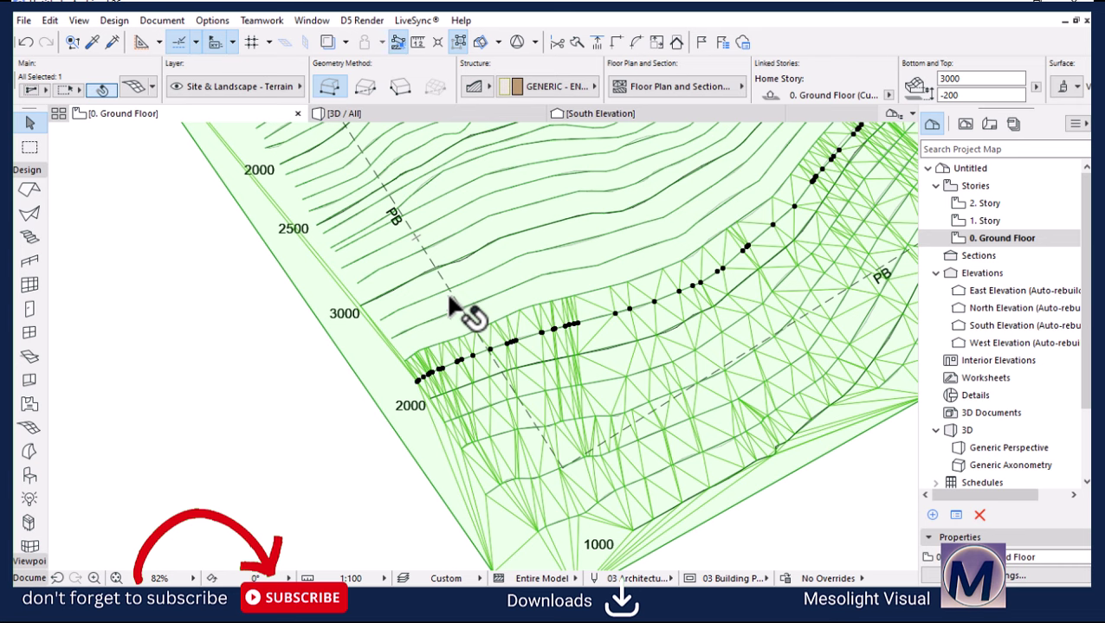
scroll(450, 307, "up", 3)
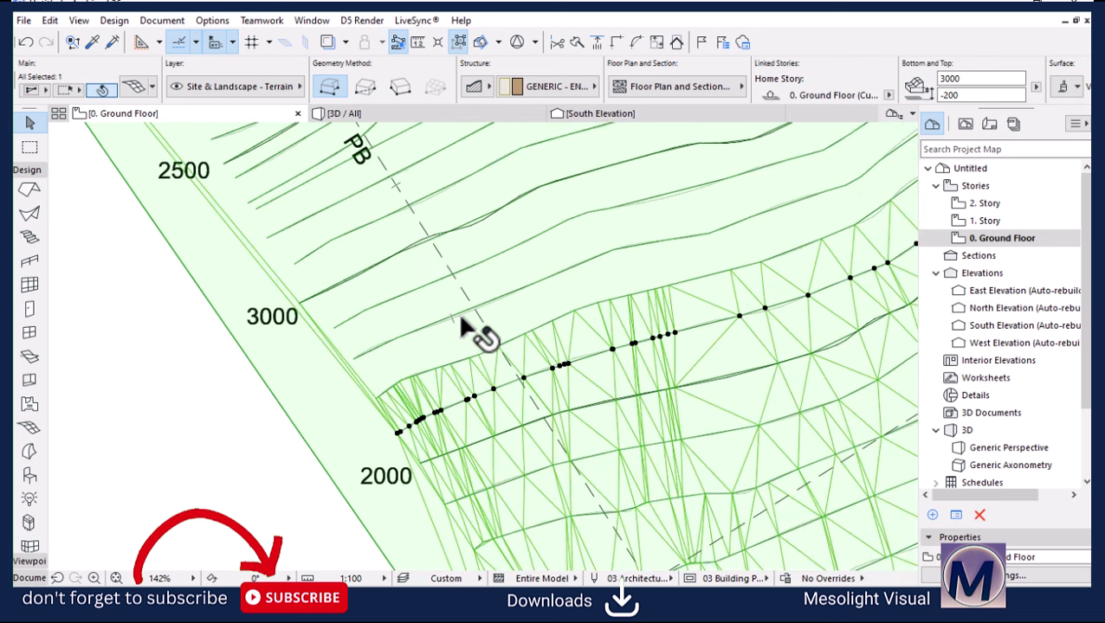
scroll(462, 320, "up", 2)
scroll(461, 324, "down", 4)
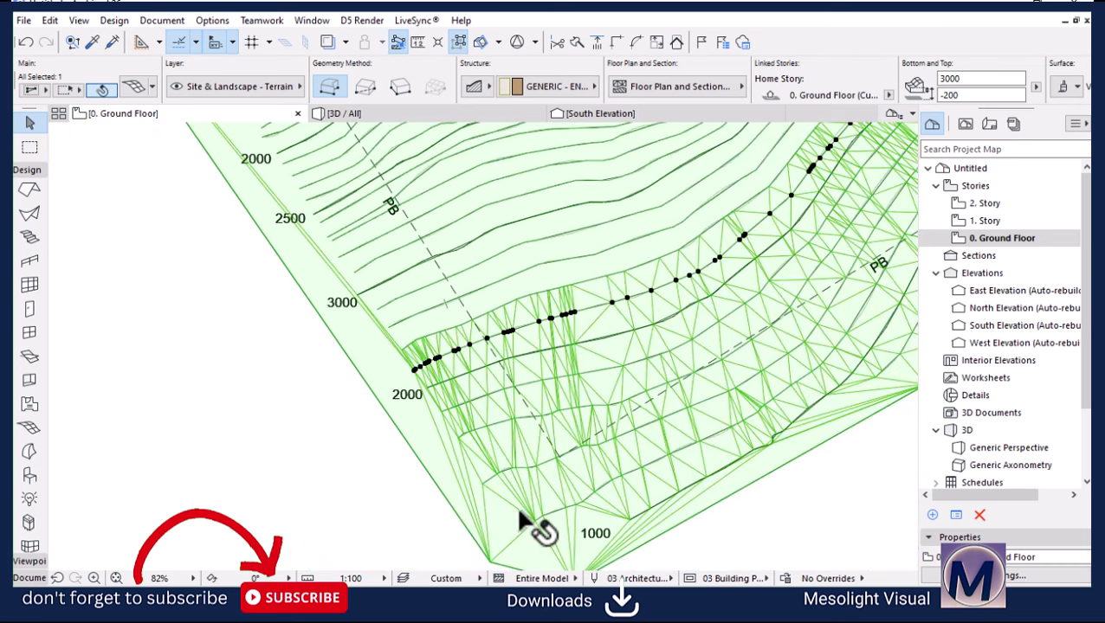
scroll(523, 517, "up", 2)
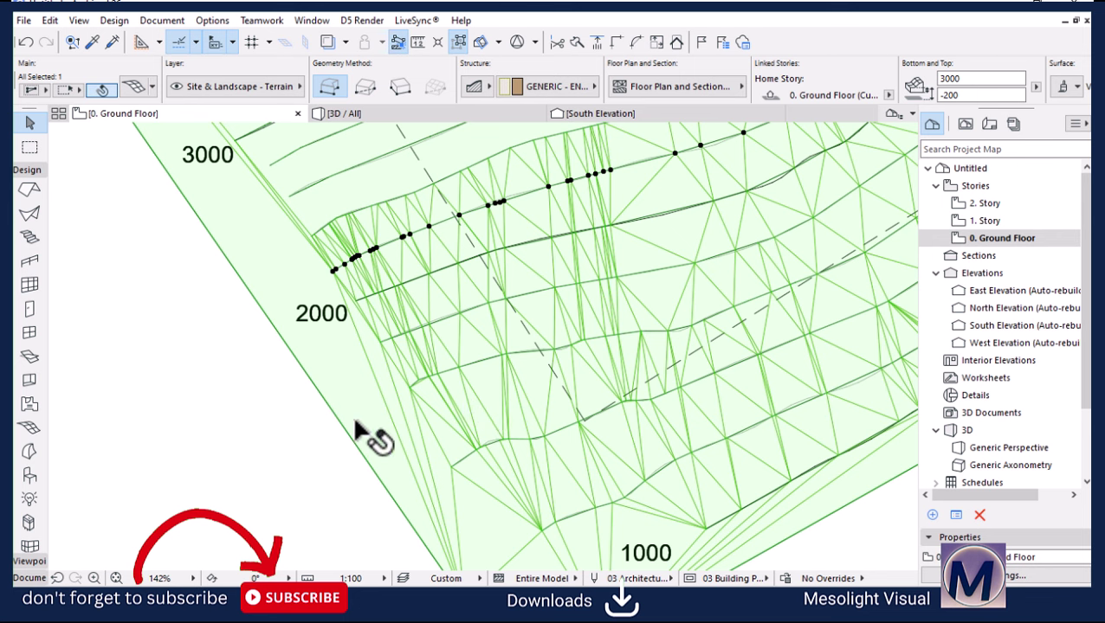
key("Escape")
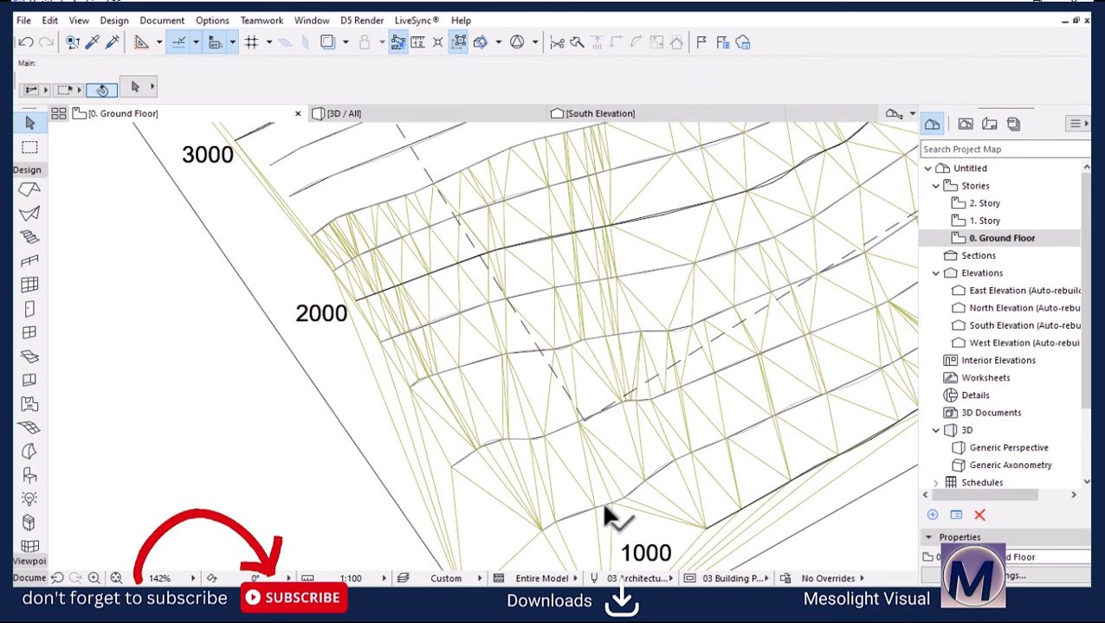
key("ctrl+z")
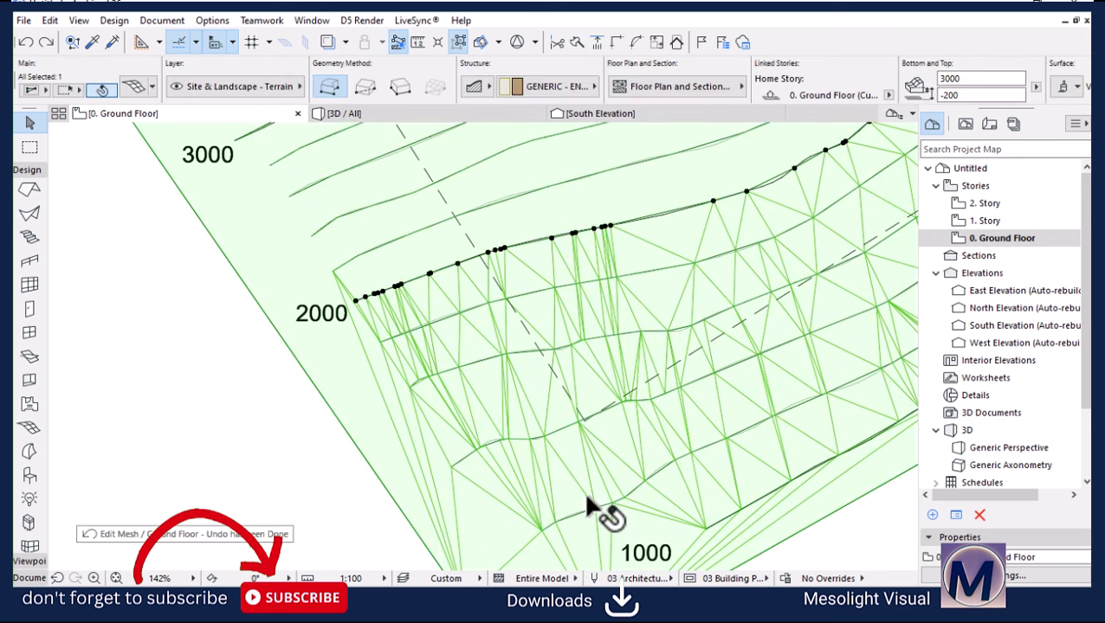
key("ctrl+z")
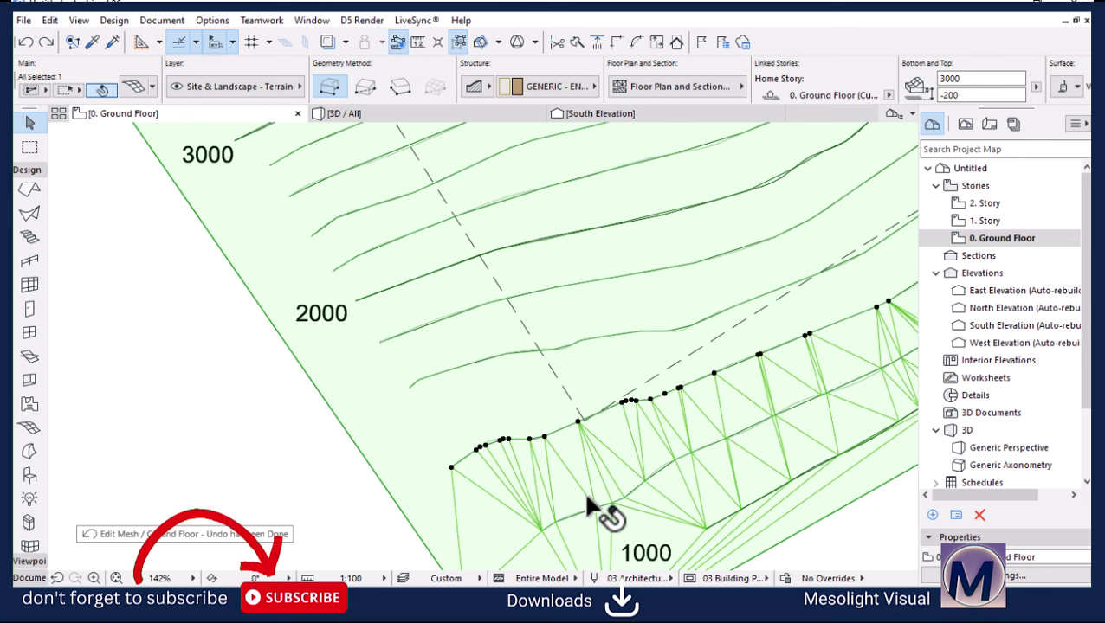
scroll(476, 333, "down", 3)
Step: Elevate three successive contours' mesh points to 1200, 1500 and 1600
scroll(628, 474, "up", 3)
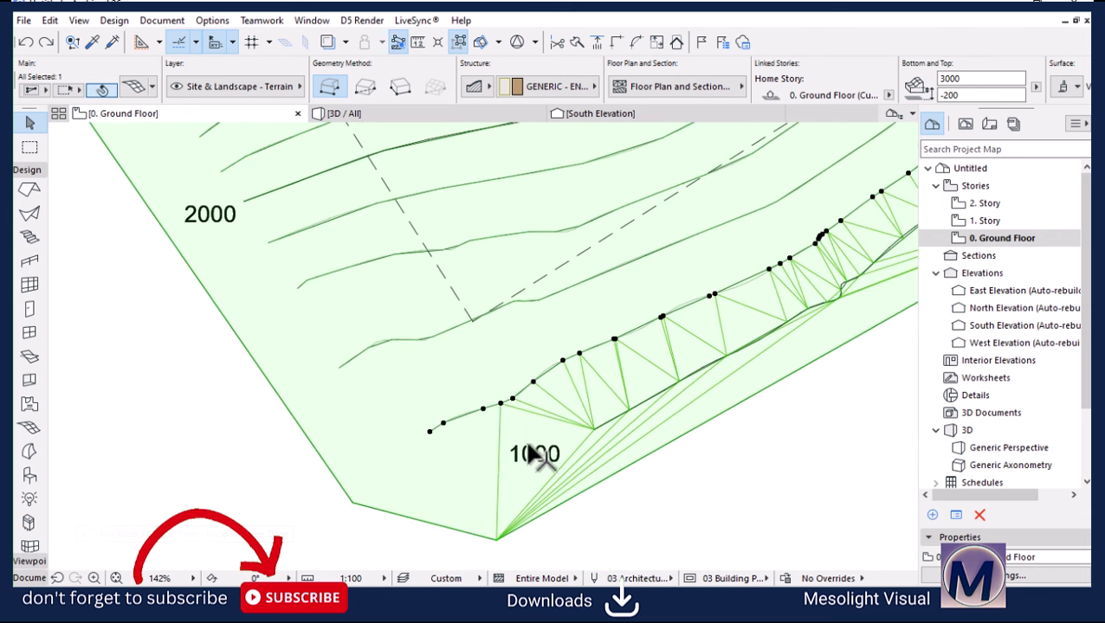
left_click(511, 400)
left_click(544, 322)
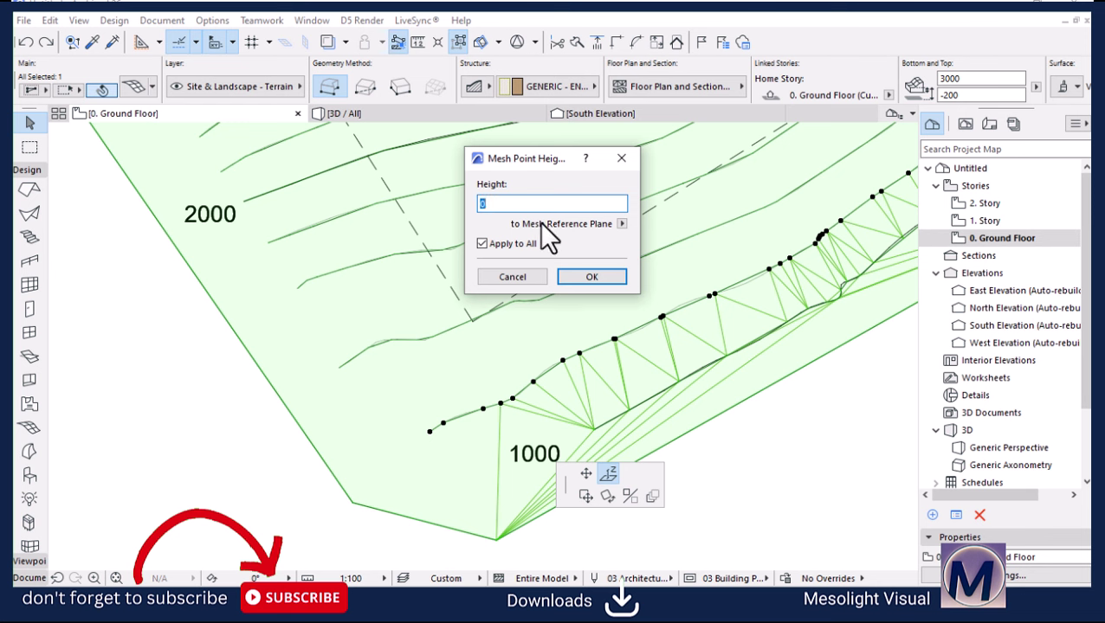
type("1200")
key("Return")
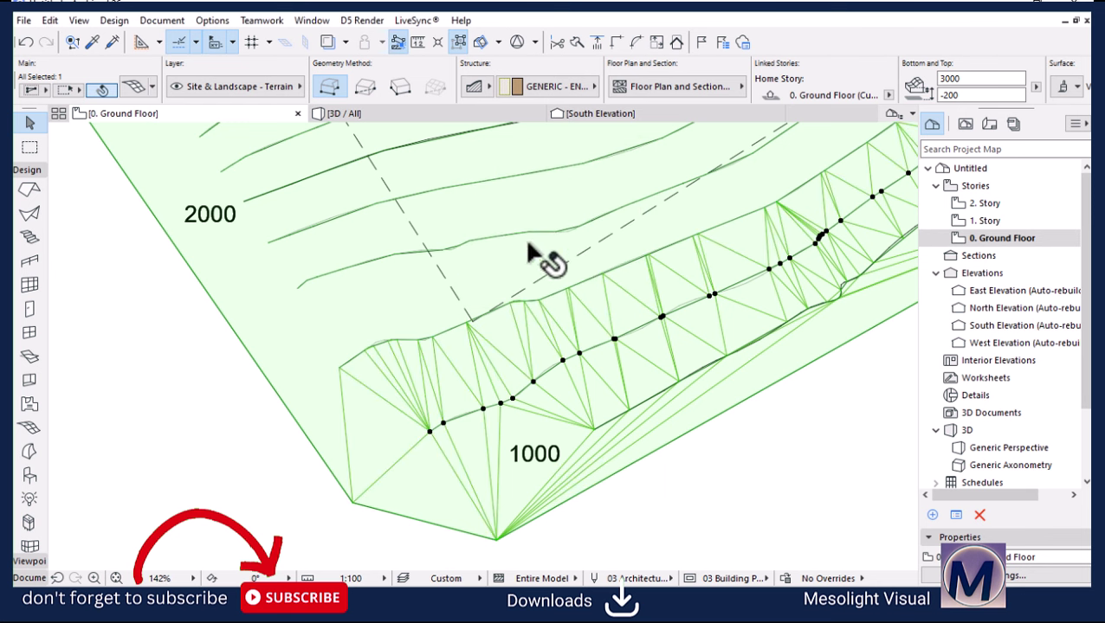
left_click(422, 341)
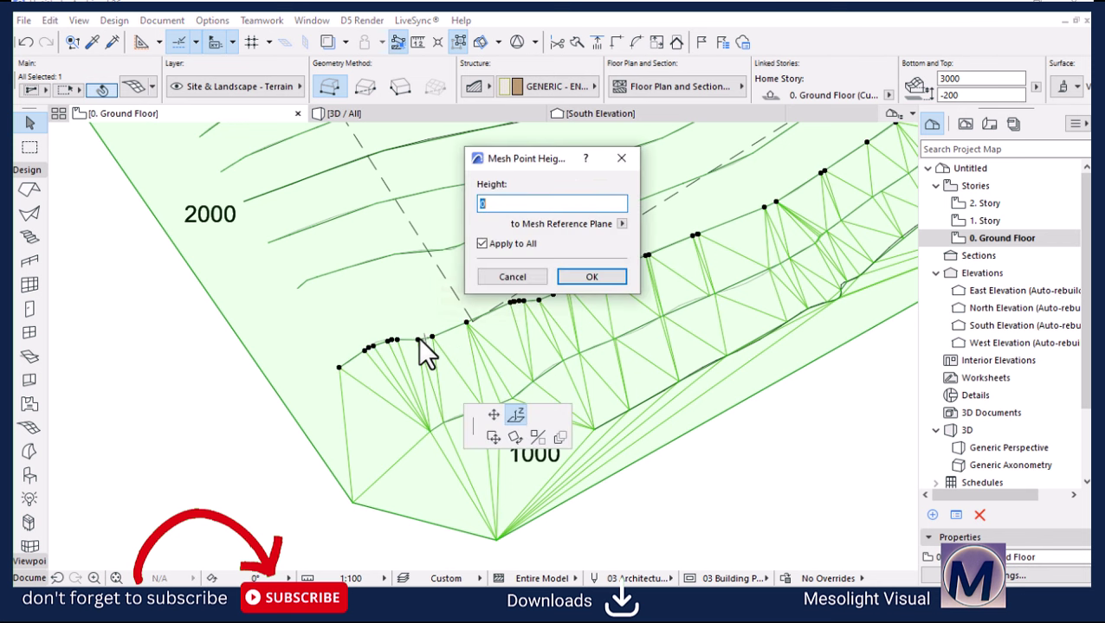
type("1500")
key("Return")
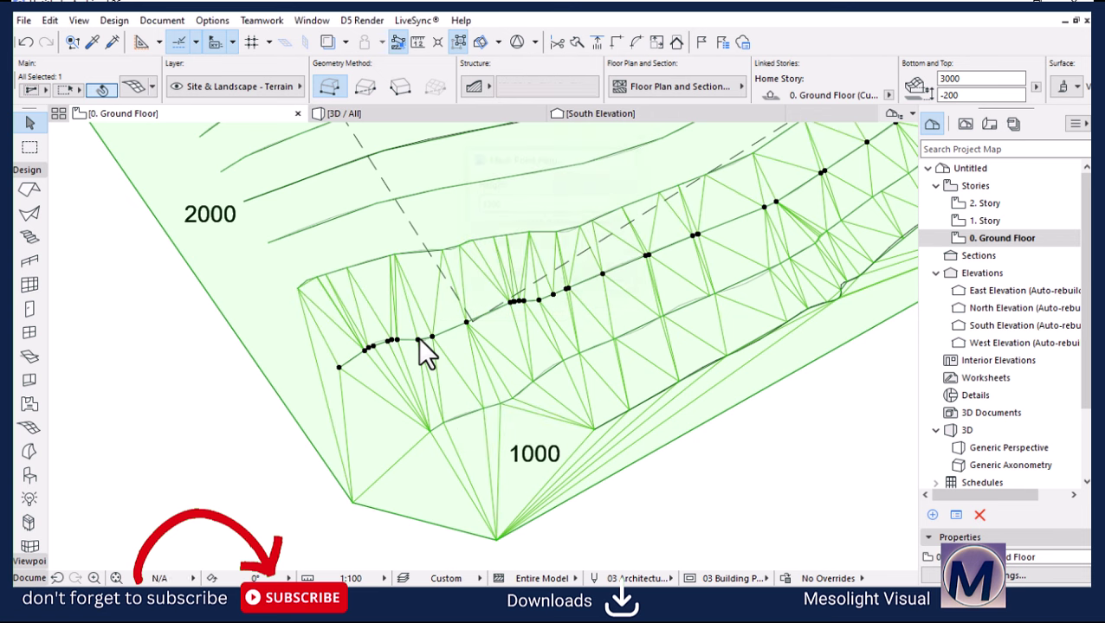
left_click(396, 251)
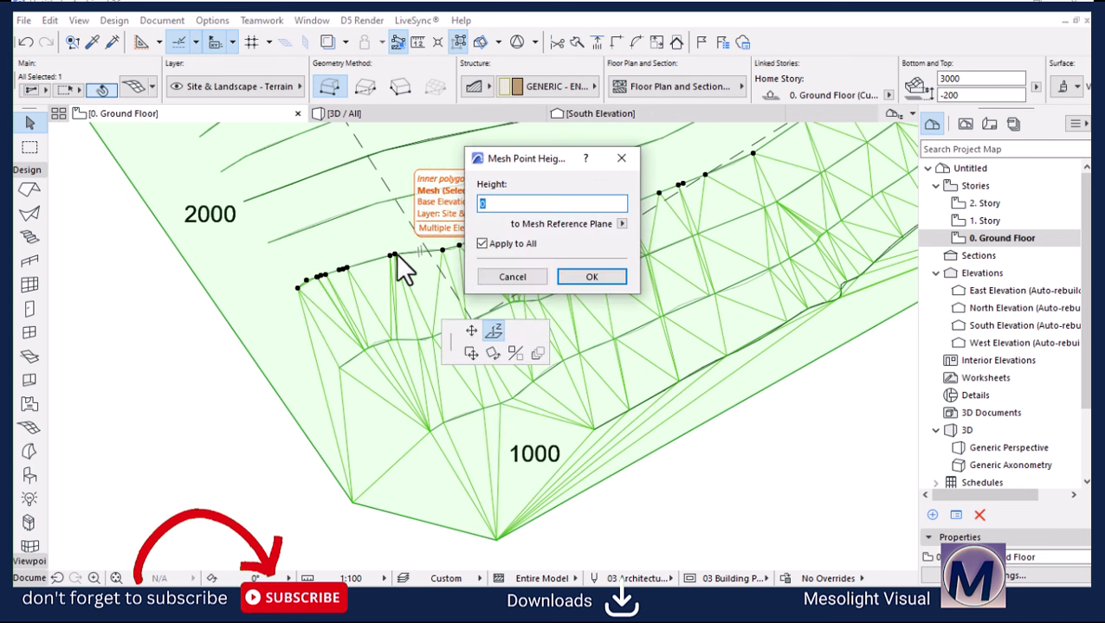
type("1")
key("BackSpace")
key("BackSpace")
type("600")
left_click(592, 279)
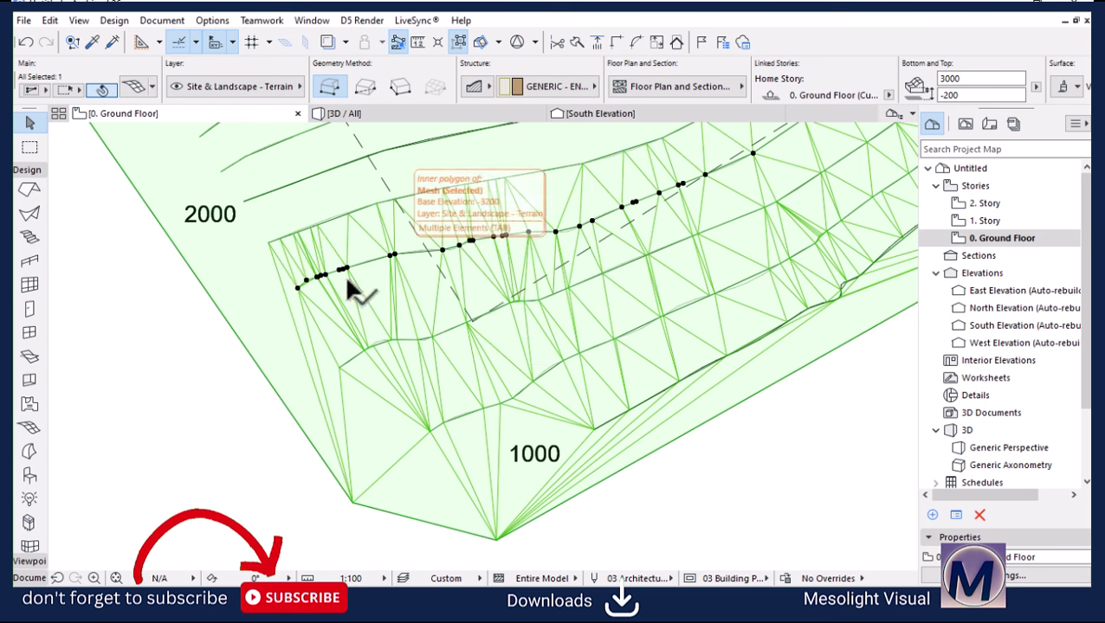
Step: Raise the next two contours to 1800 and 2000, cancelling a stray line trace
left_click(293, 237)
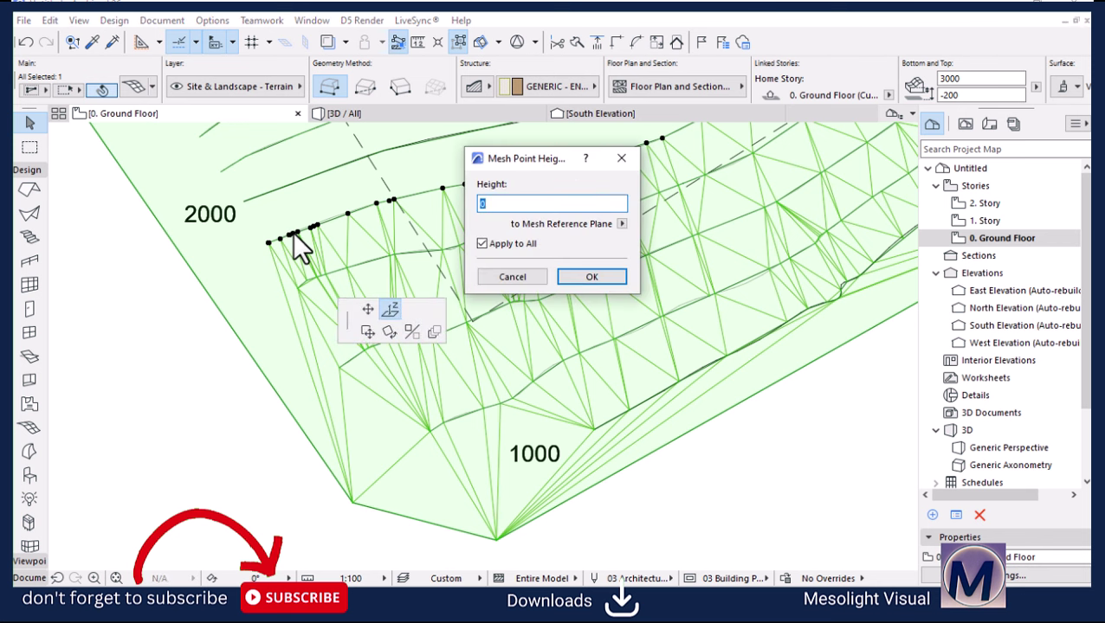
type("1800")
key("p")
left_click(291, 183)
key("Escape")
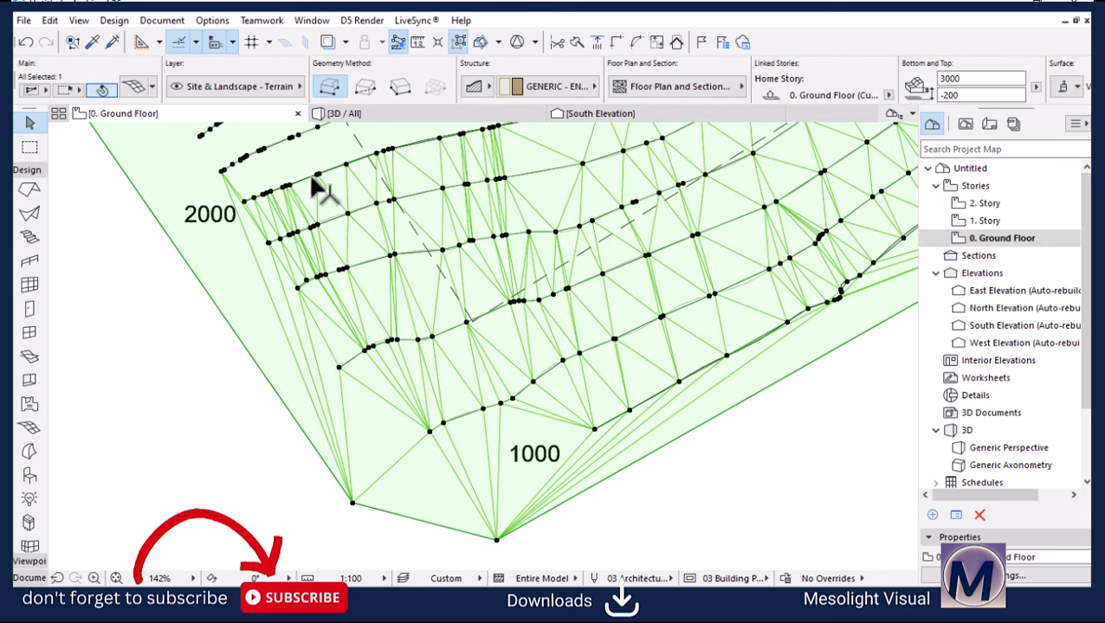
left_click(316, 175)
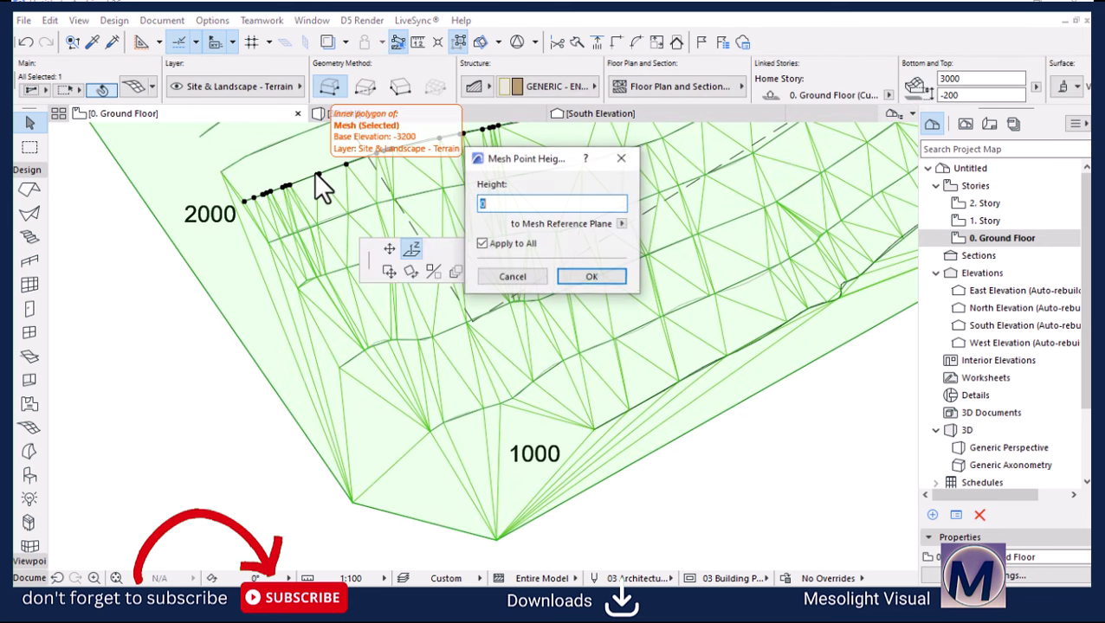
type("2000")
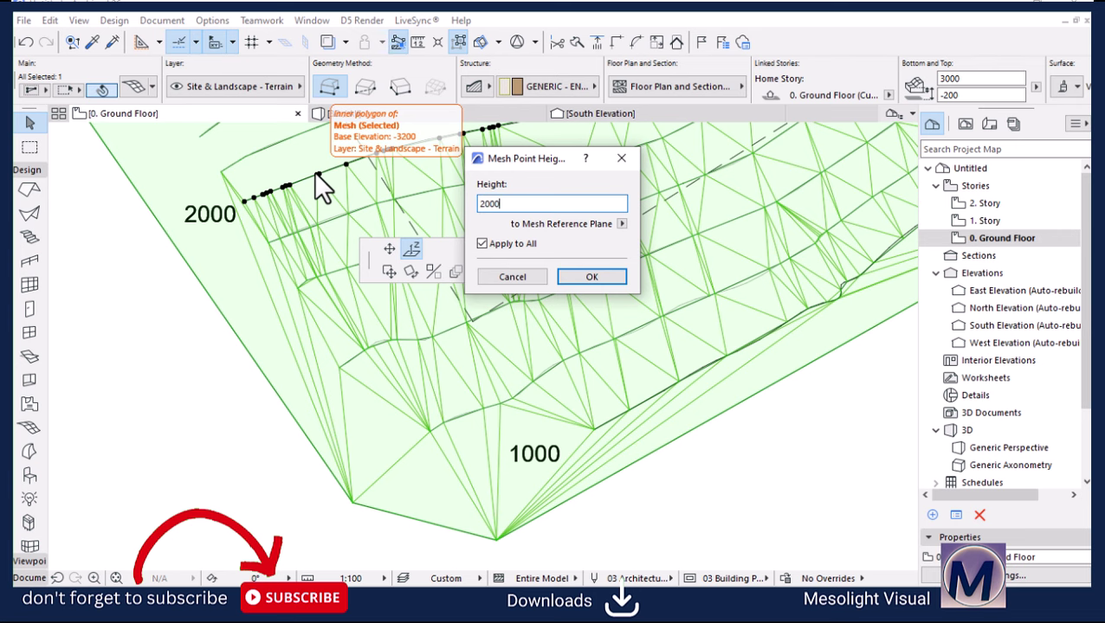
key("Return")
middle_click_drag(508, 352, 571, 437, "shift")
Step: Elevate the next three contours' mesh points to 2200, 2500 and 2700
scroll(419, 216, "up", 5)
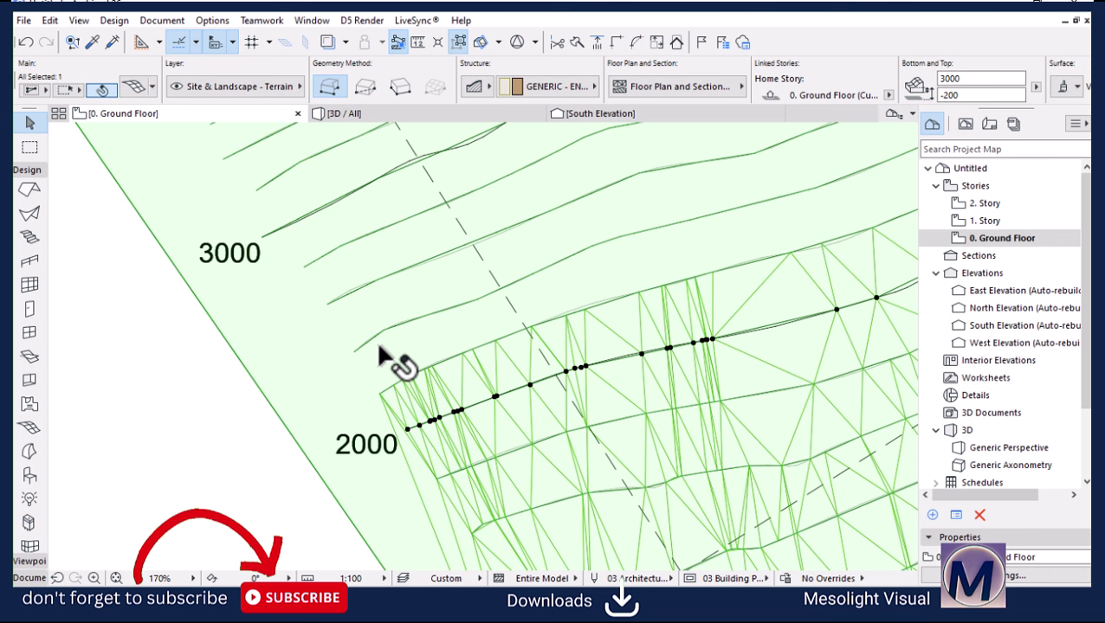
left_click(414, 386)
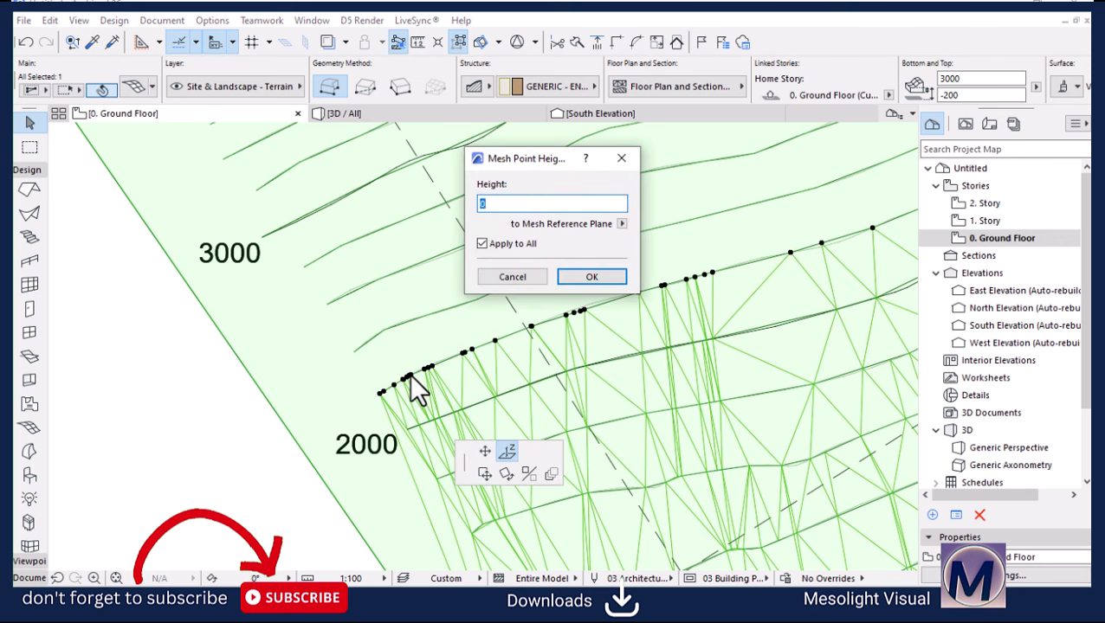
type("2200")
key("Return")
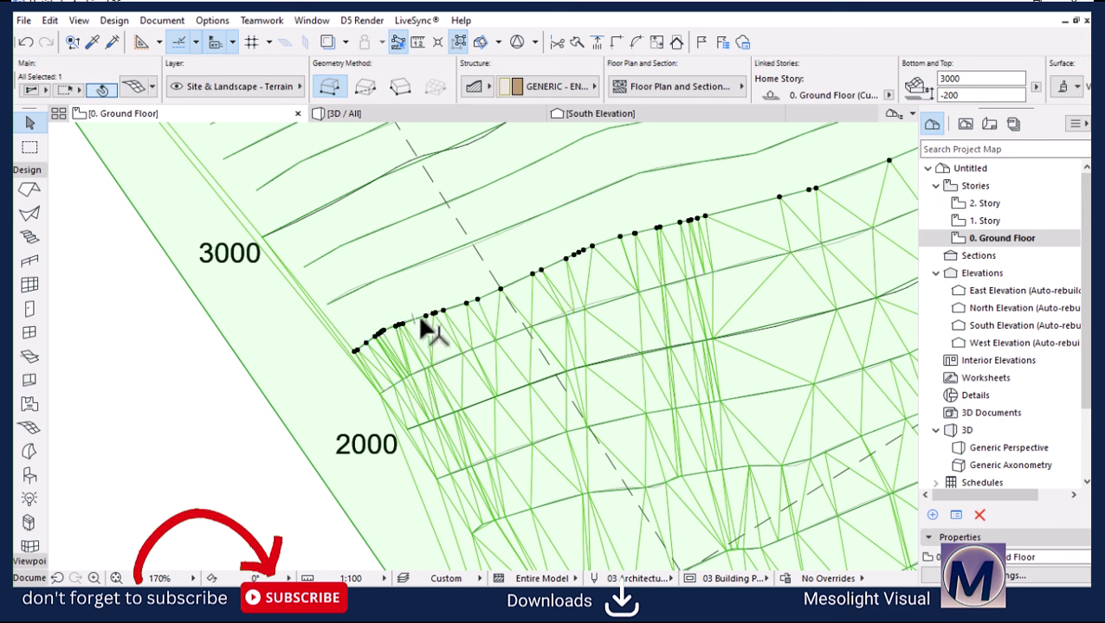
left_click(423, 316)
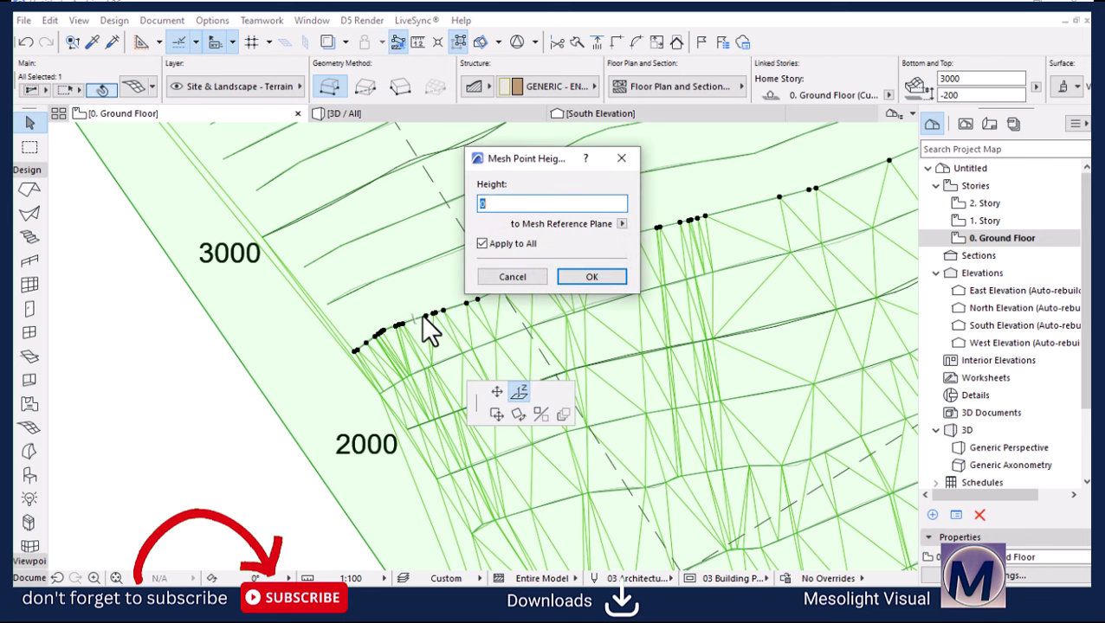
type("2500")
key("Return")
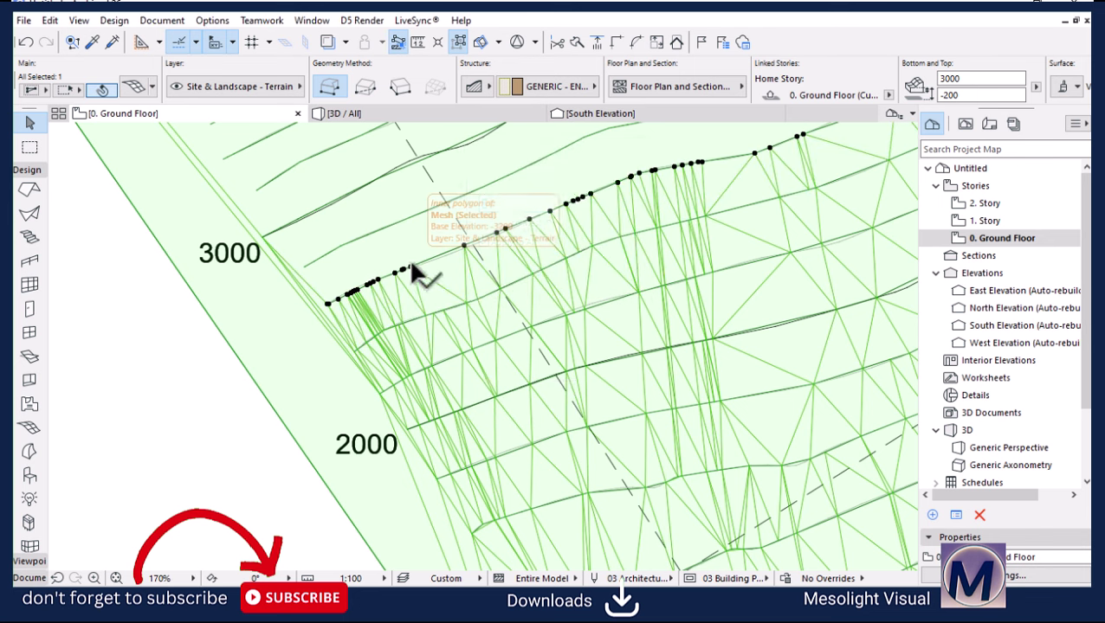
left_click(411, 264)
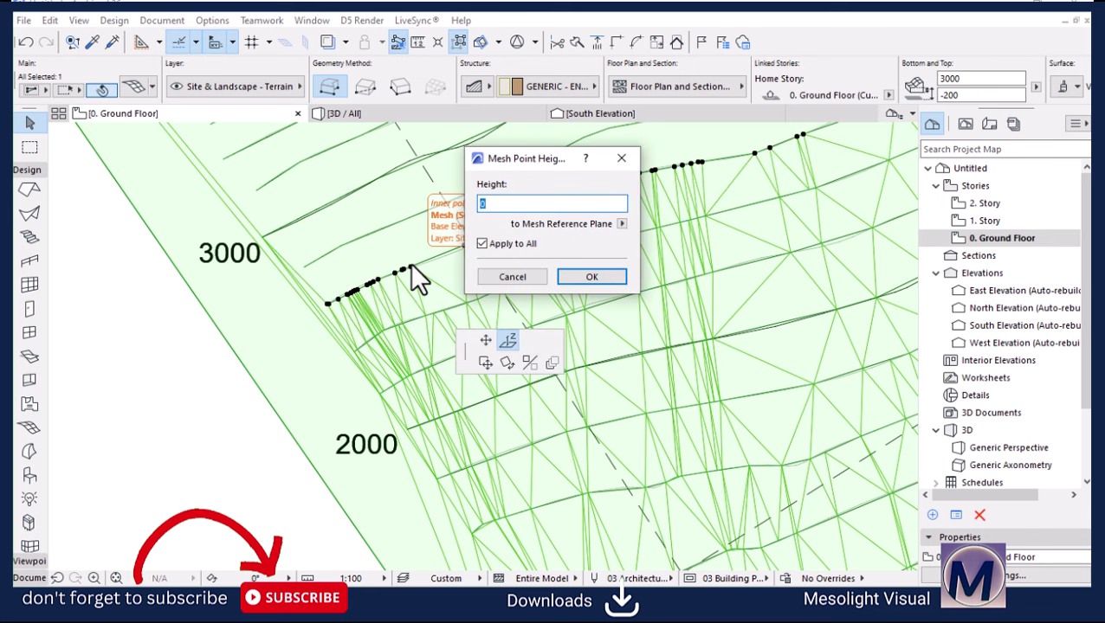
type("2700")
key("Return")
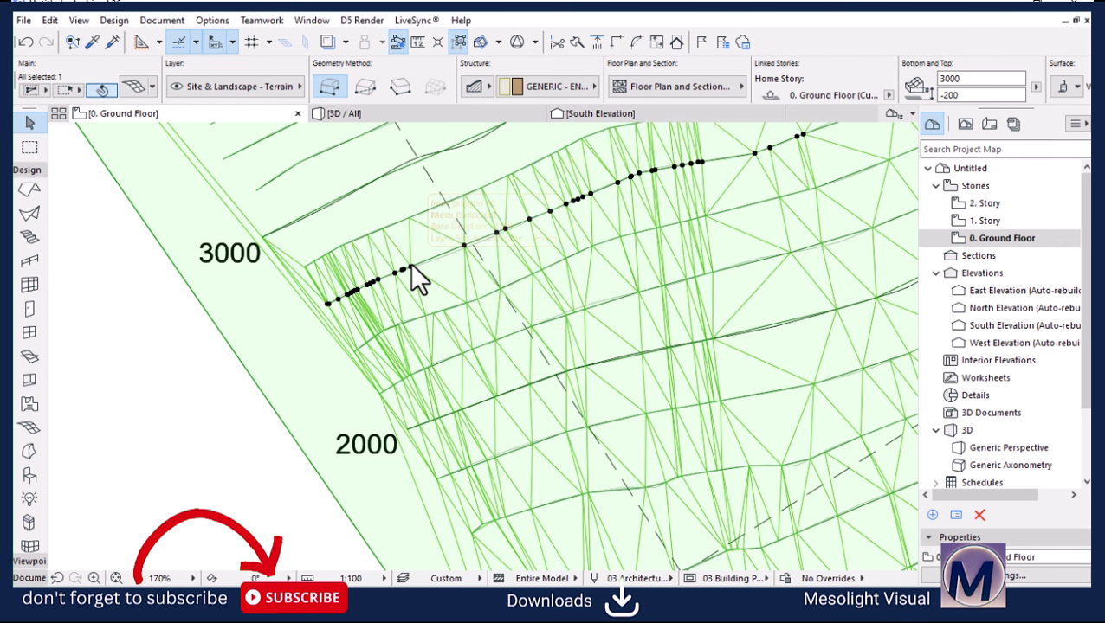
Step: Raise the top contours to 2900 and 3000 near the 3000 label
left_click(408, 215)
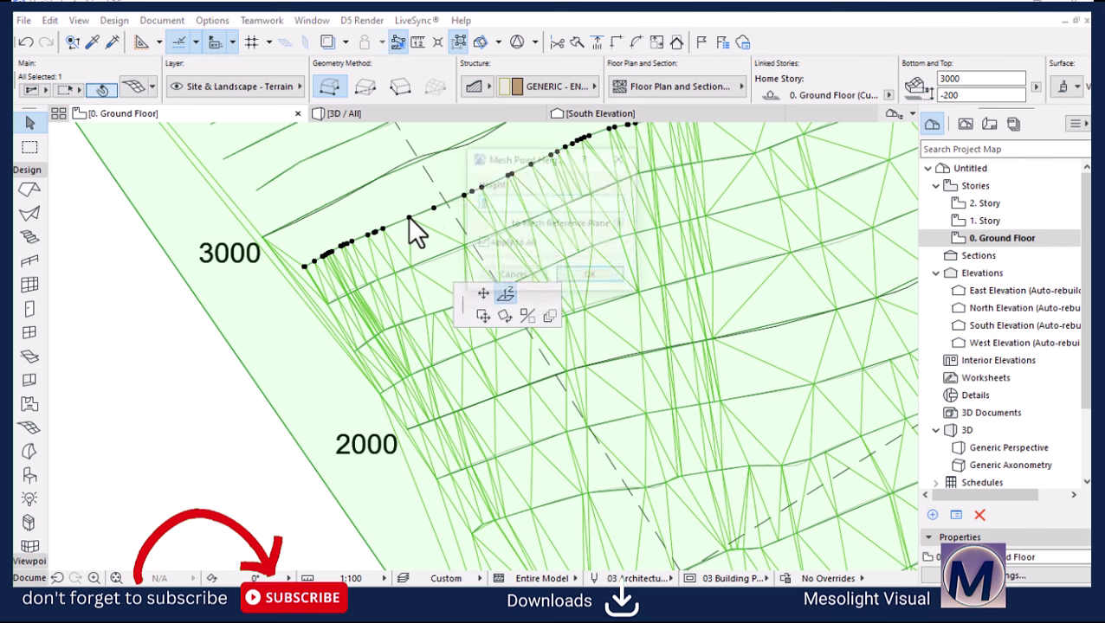
type("2900")
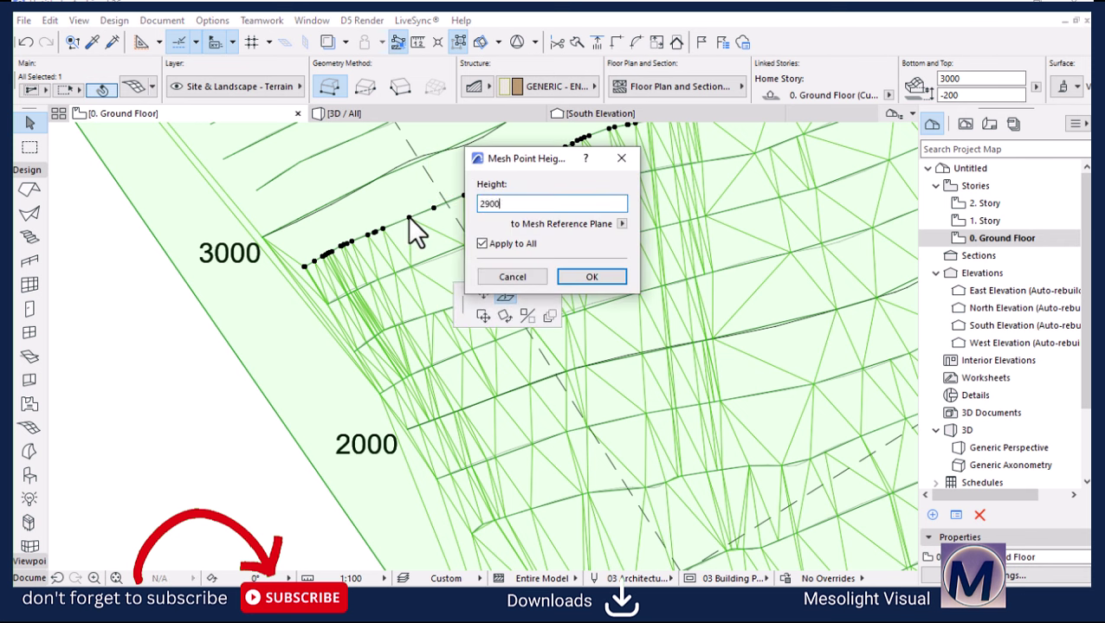
key("Return")
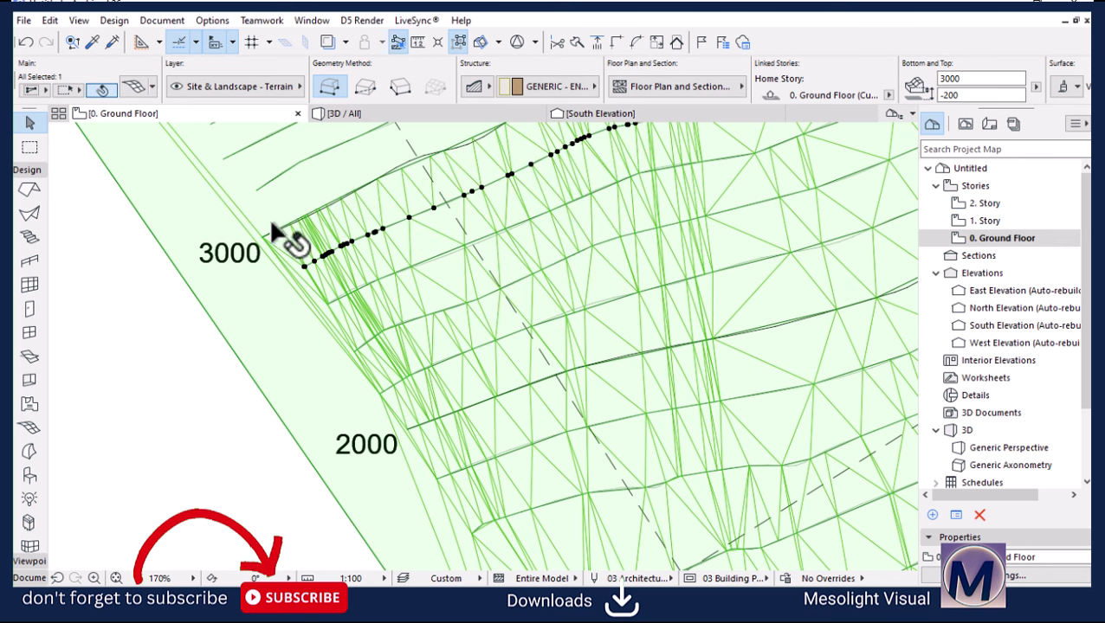
left_click(277, 229)
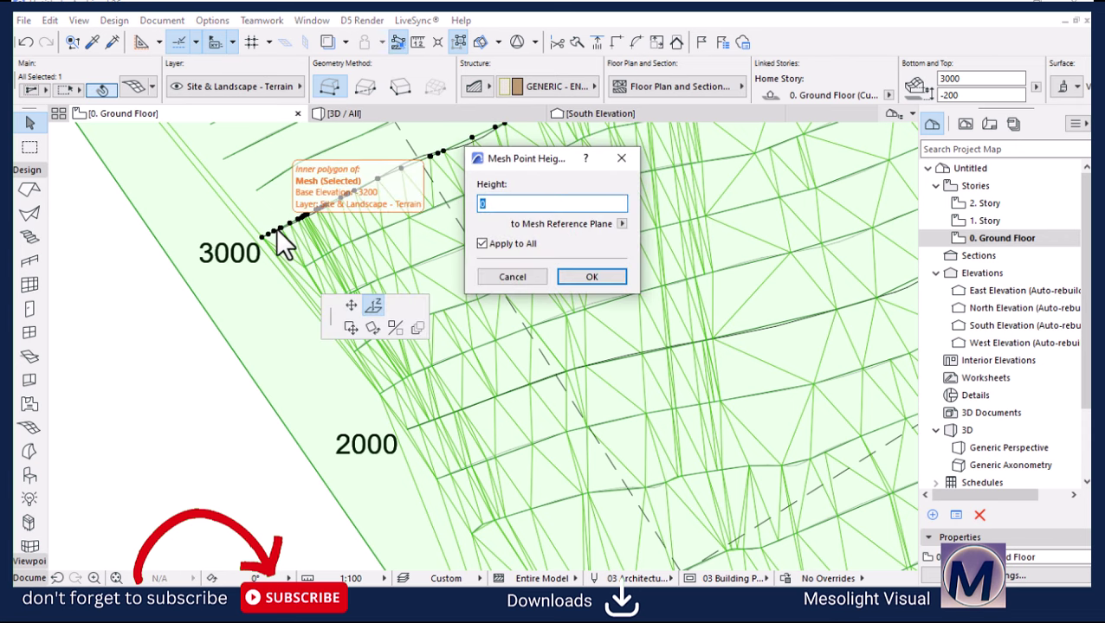
type("3000")
key("Return")
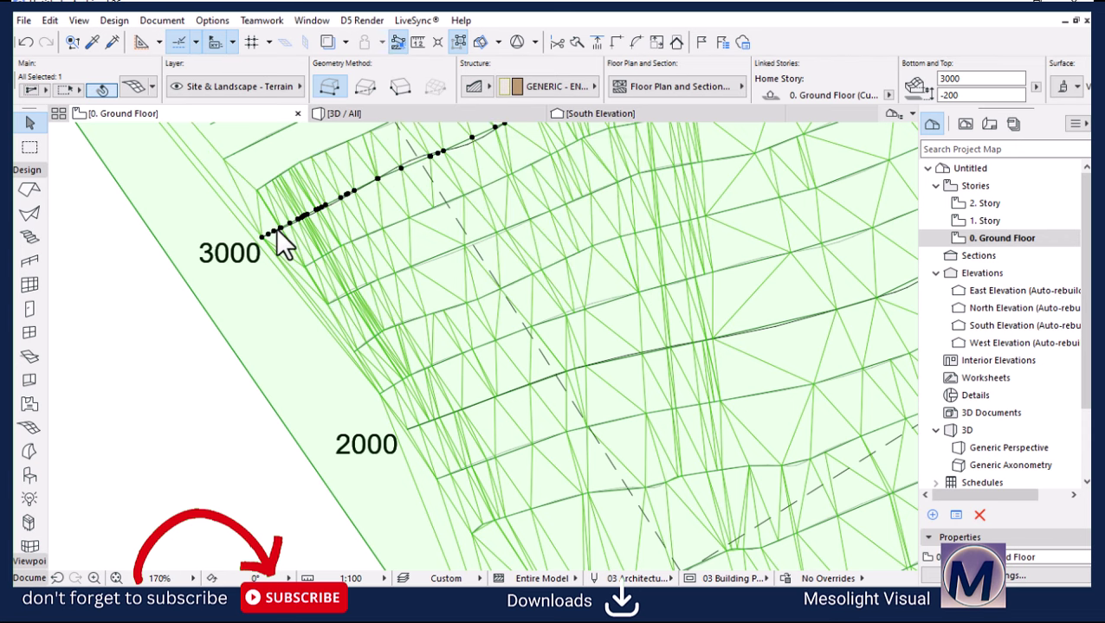
scroll(562, 424, "down", 5)
scroll(455, 316, "up", 5)
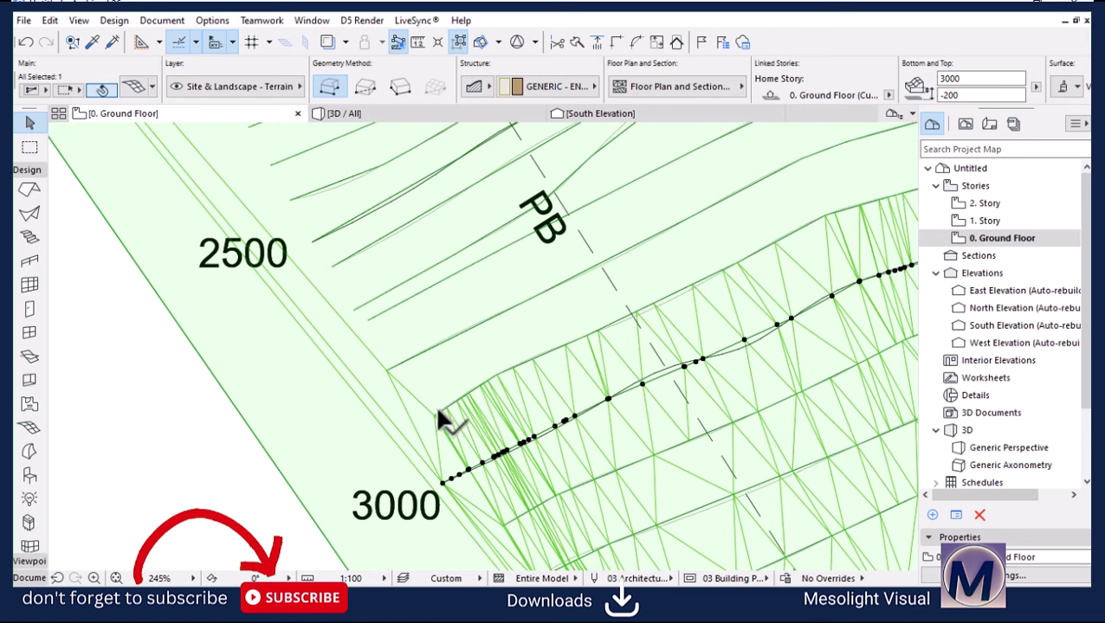
left_click(434, 414)
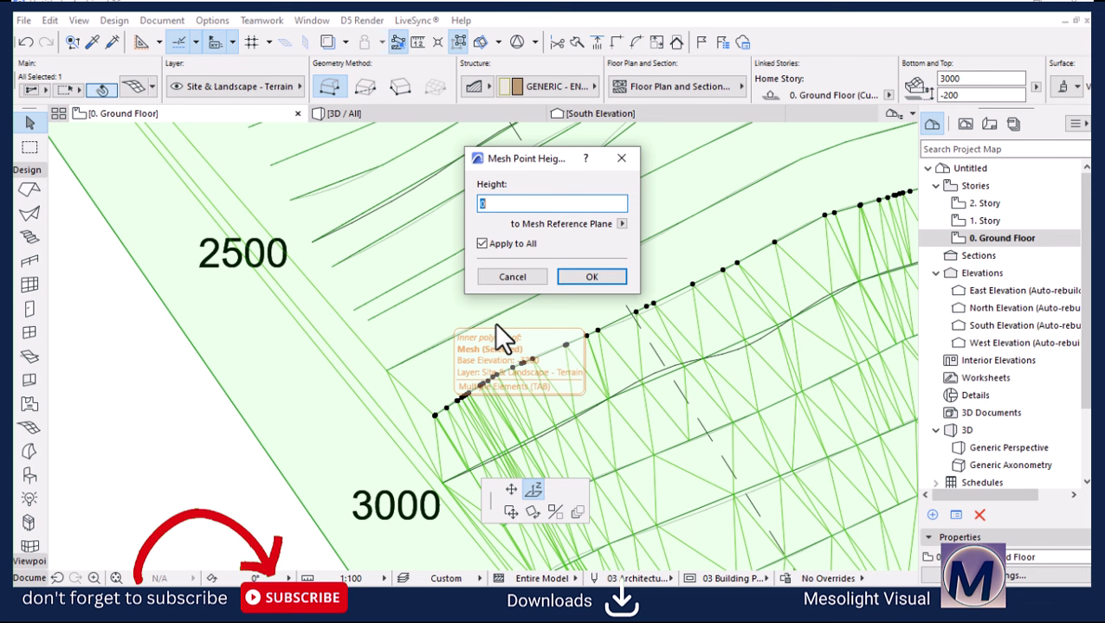
Step: Set the first ridge point to 2800, then move and raise the next ridge points
type("2800")
key("Return")
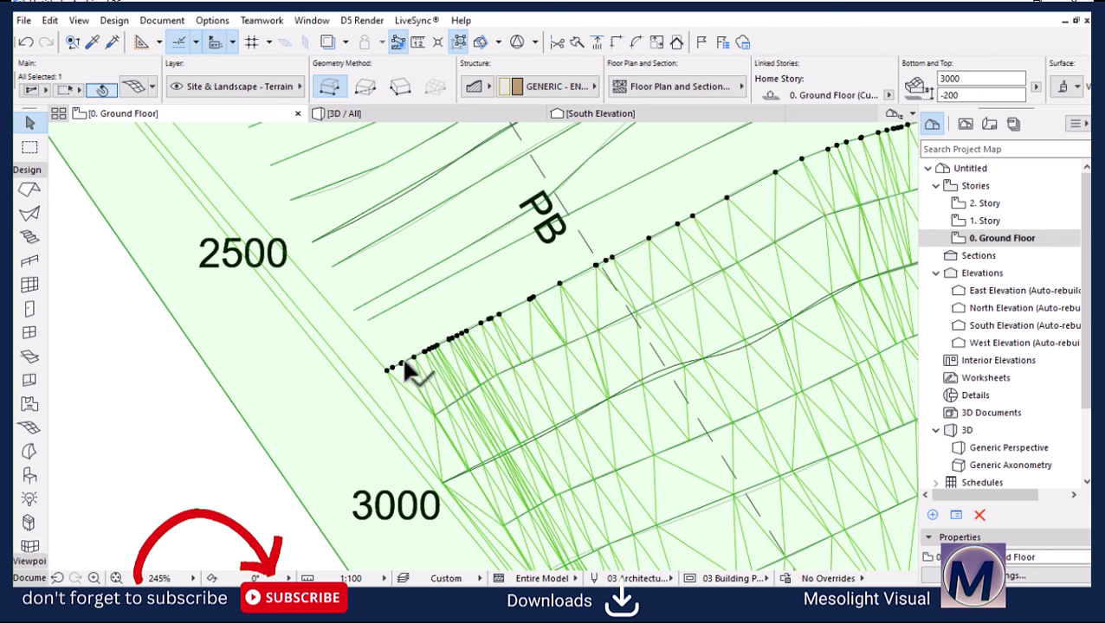
left_click(401, 364)
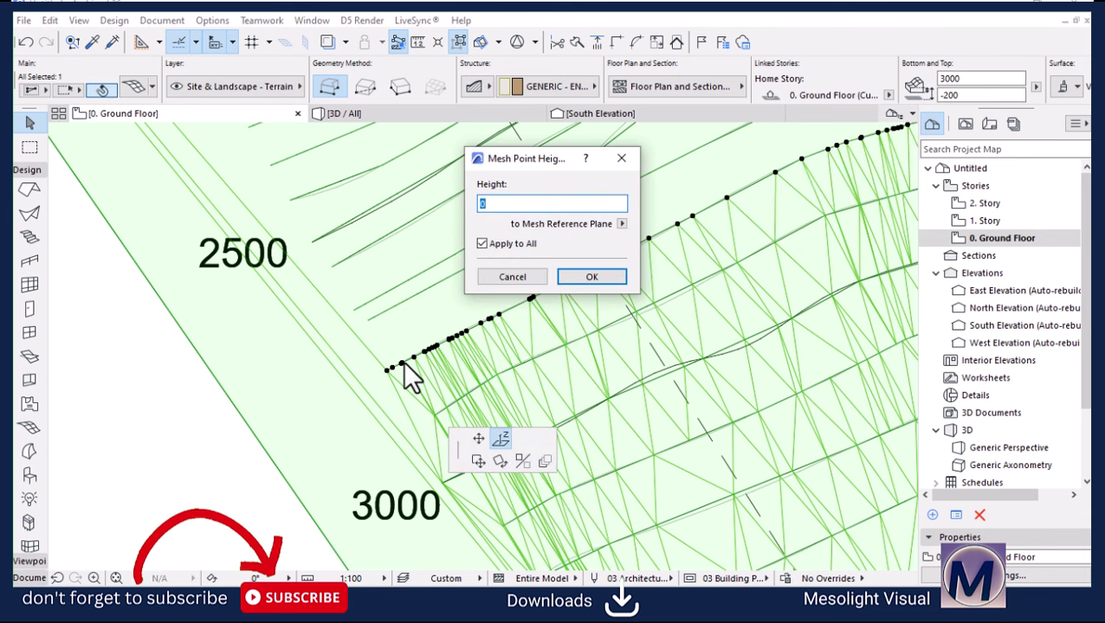
type("2700")
key("Return")
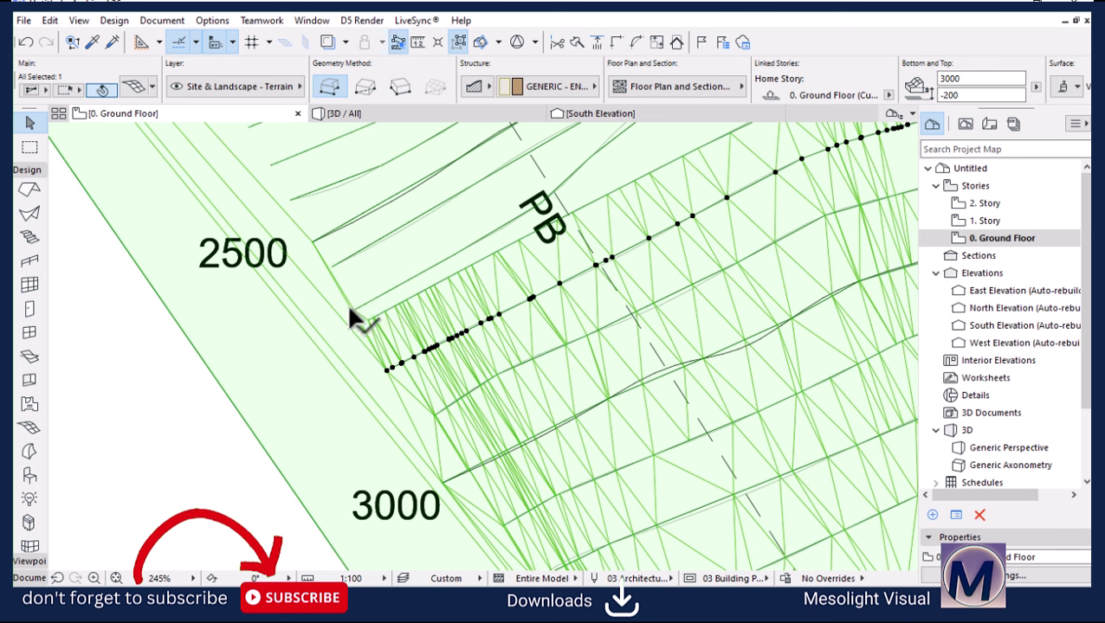
left_click_drag(355, 310, 374, 315)
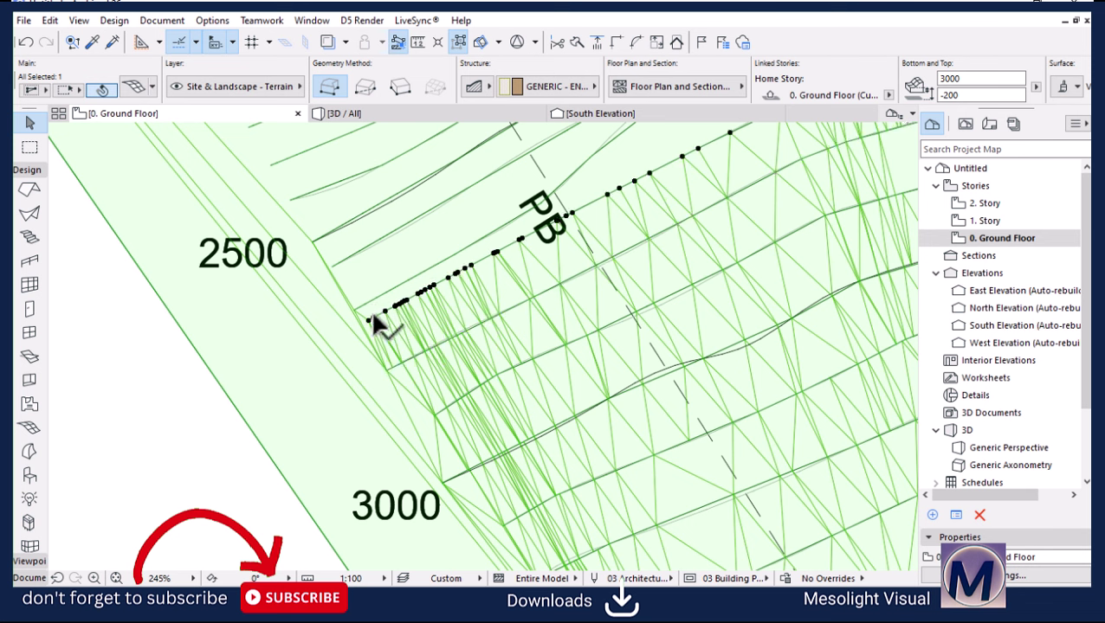
left_click(369, 317)
type("500")
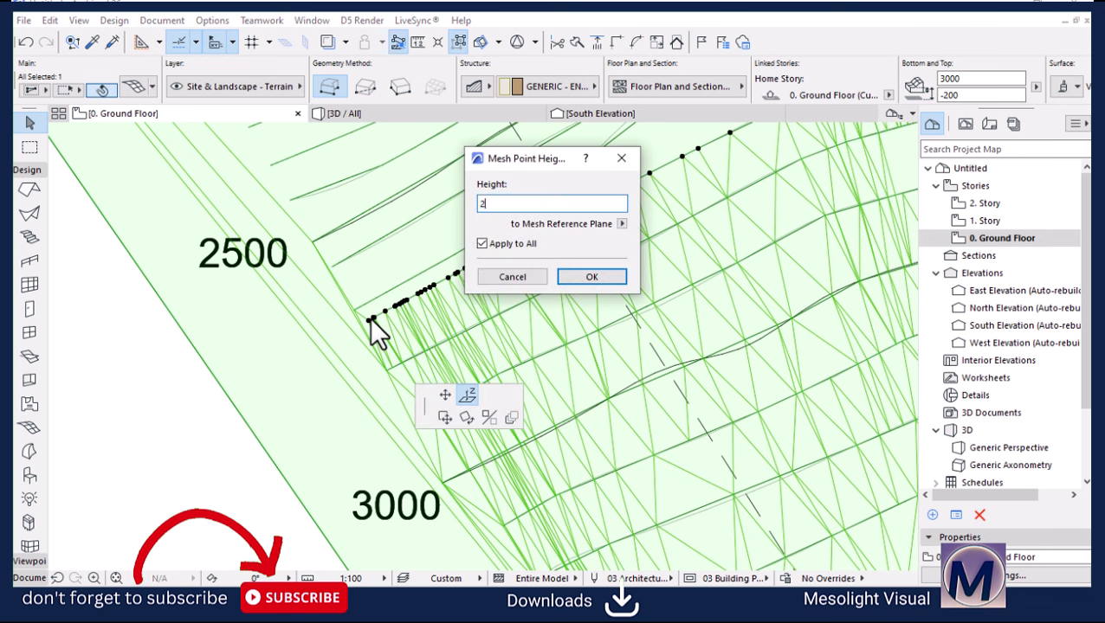
key("Return")
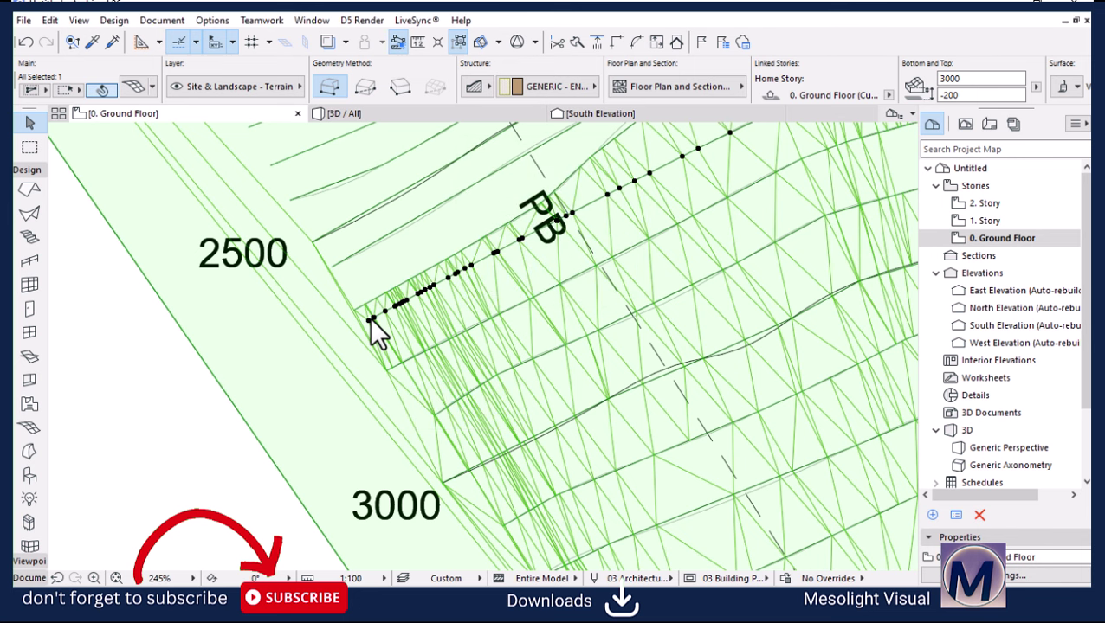
Step: Set two more ridge points to 2600 and two edge points to 2500
left_click(379, 299)
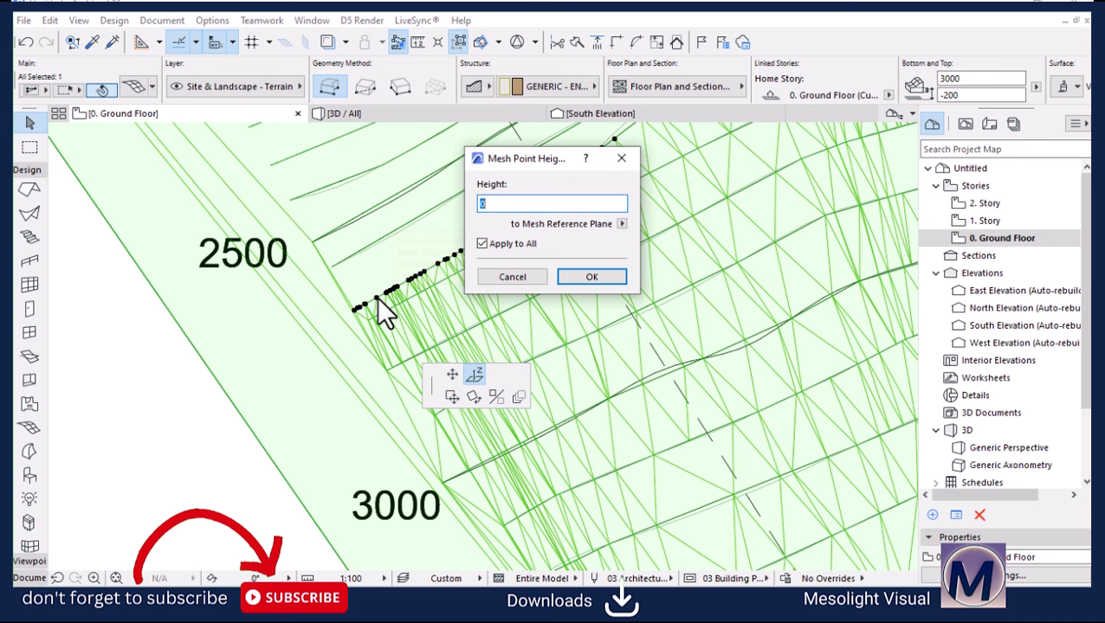
type("2600")
key("Return")
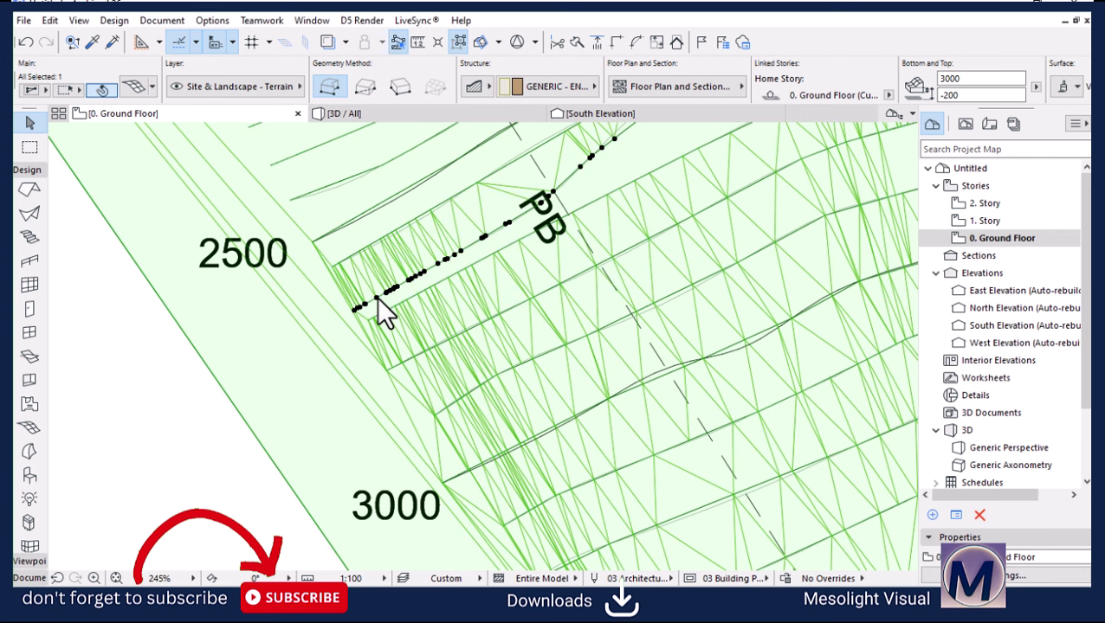
left_click(349, 256)
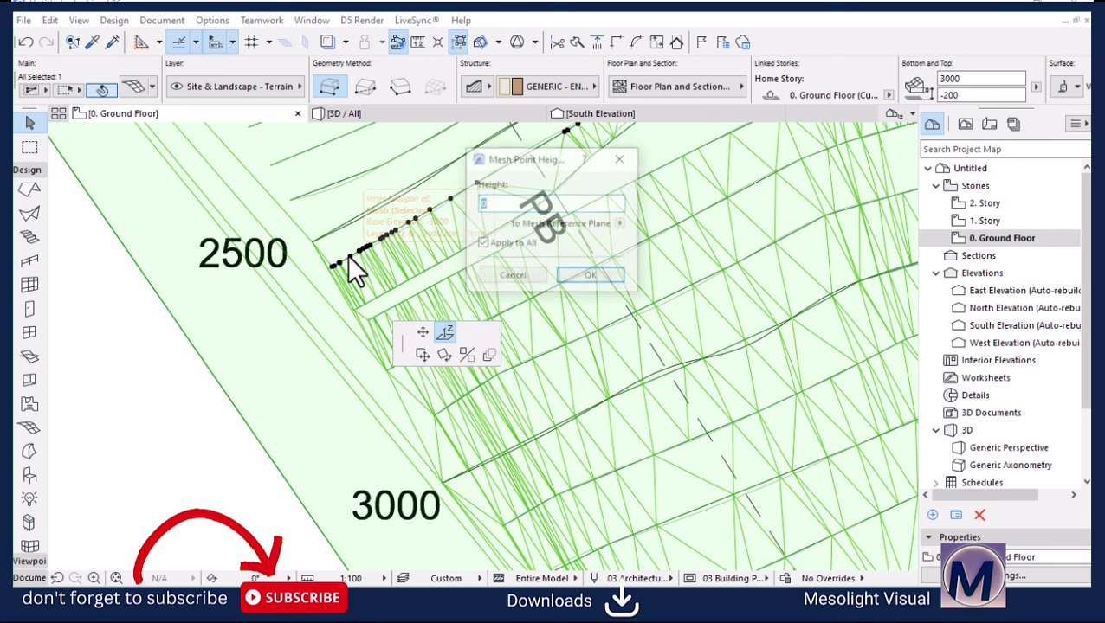
type("2600")
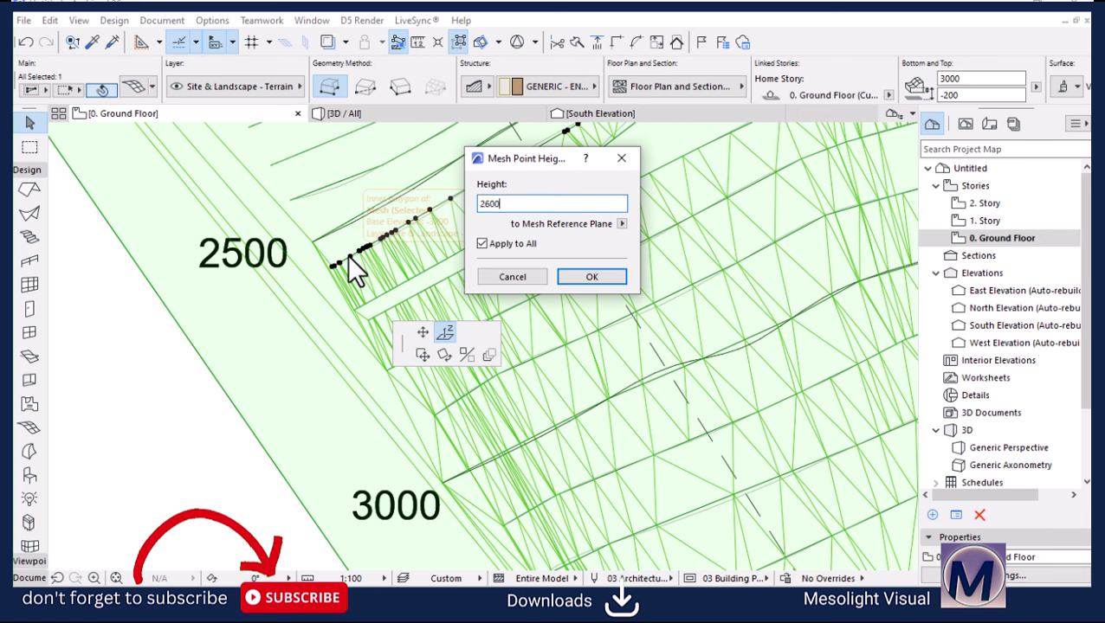
key("Return")
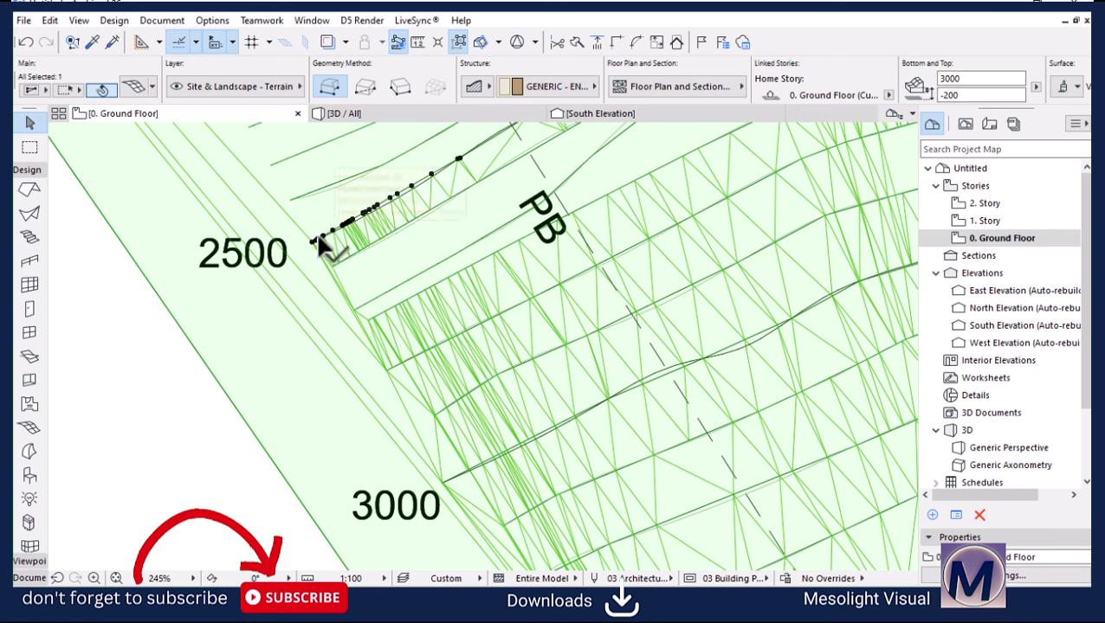
left_click(334, 267)
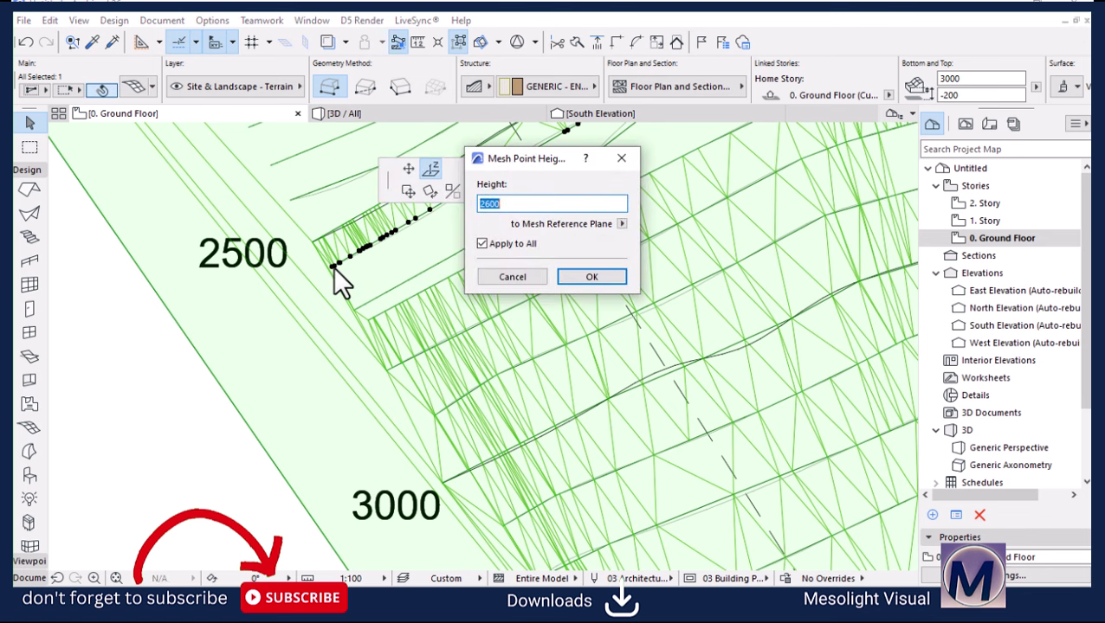
type("2500")
key("Return")
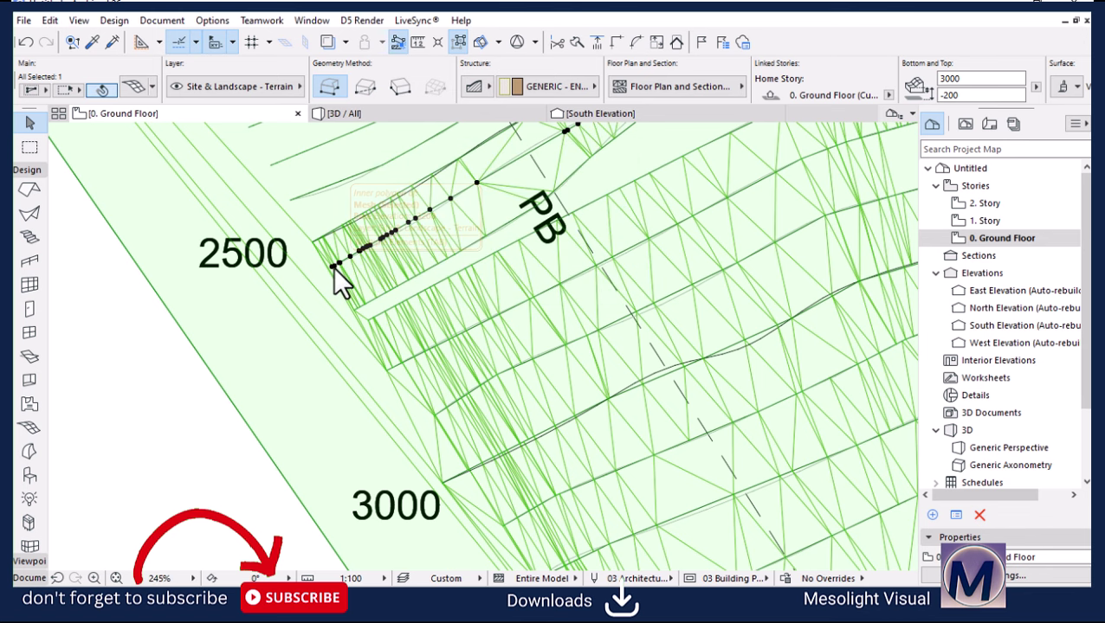
left_click(335, 235)
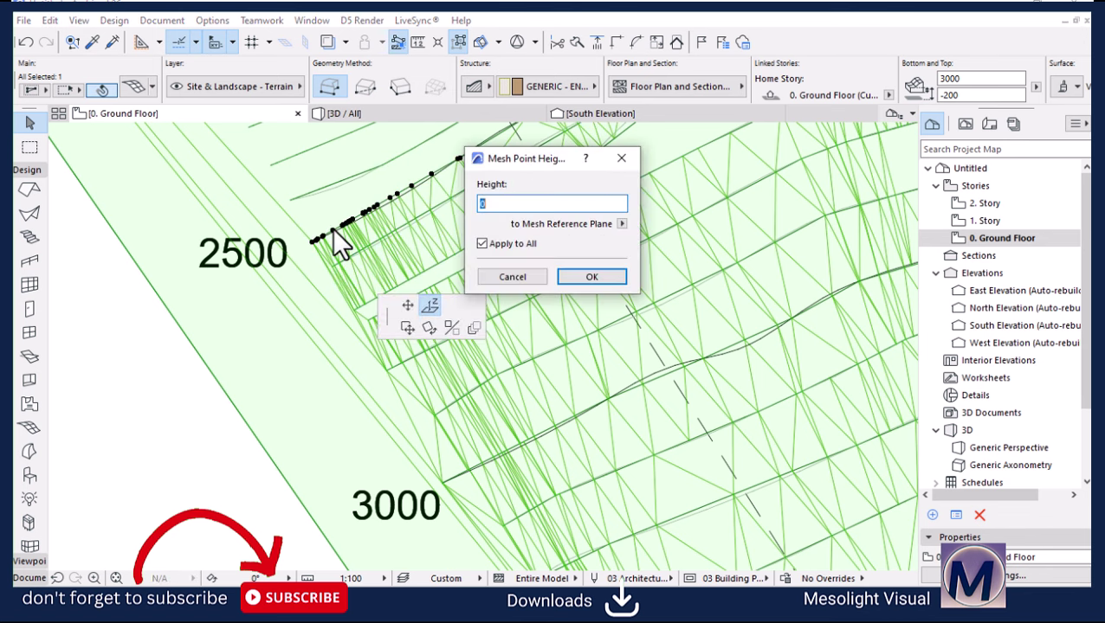
type("2500")
key("Return")
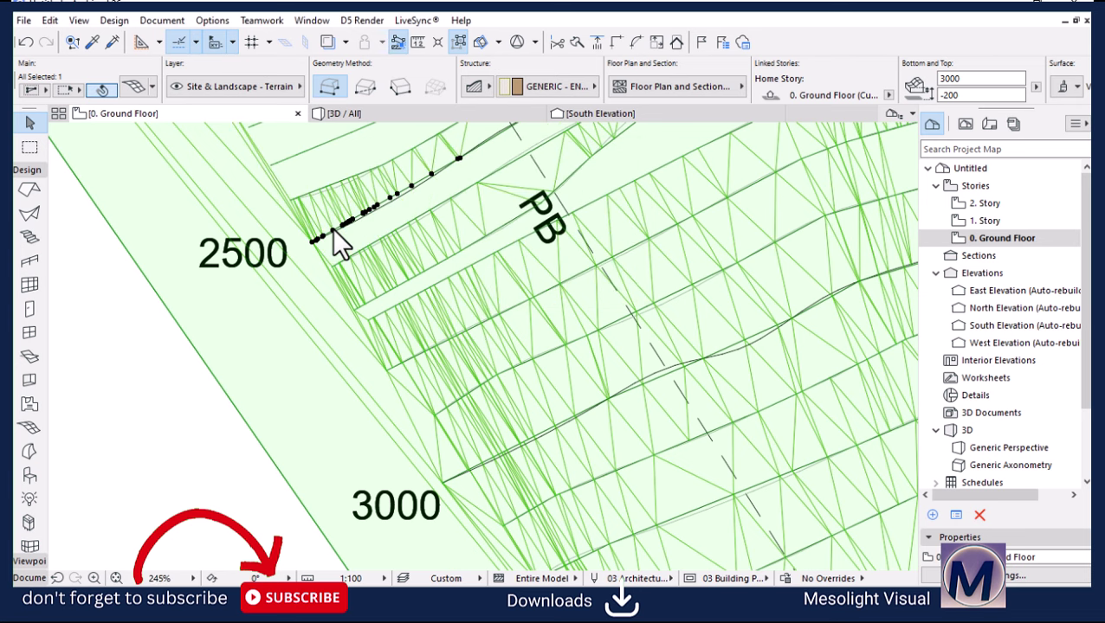
Step: Lower the next two ridge points to 2400 and 2300
scroll(378, 334, "down", 1)
scroll(378, 334, "down", 2)
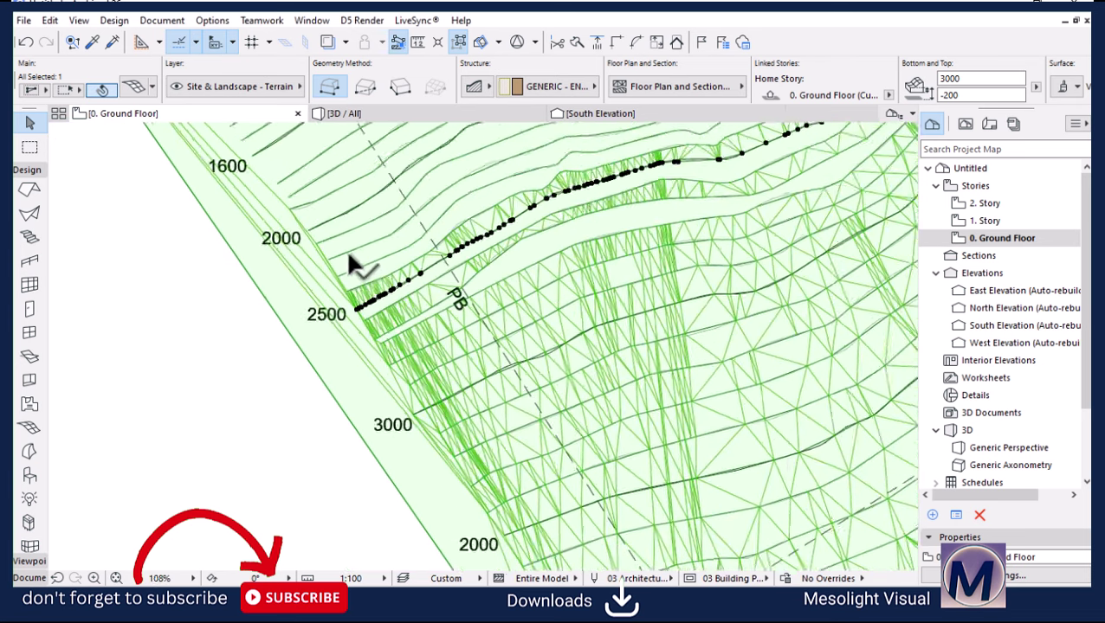
scroll(424, 364, "up", 3)
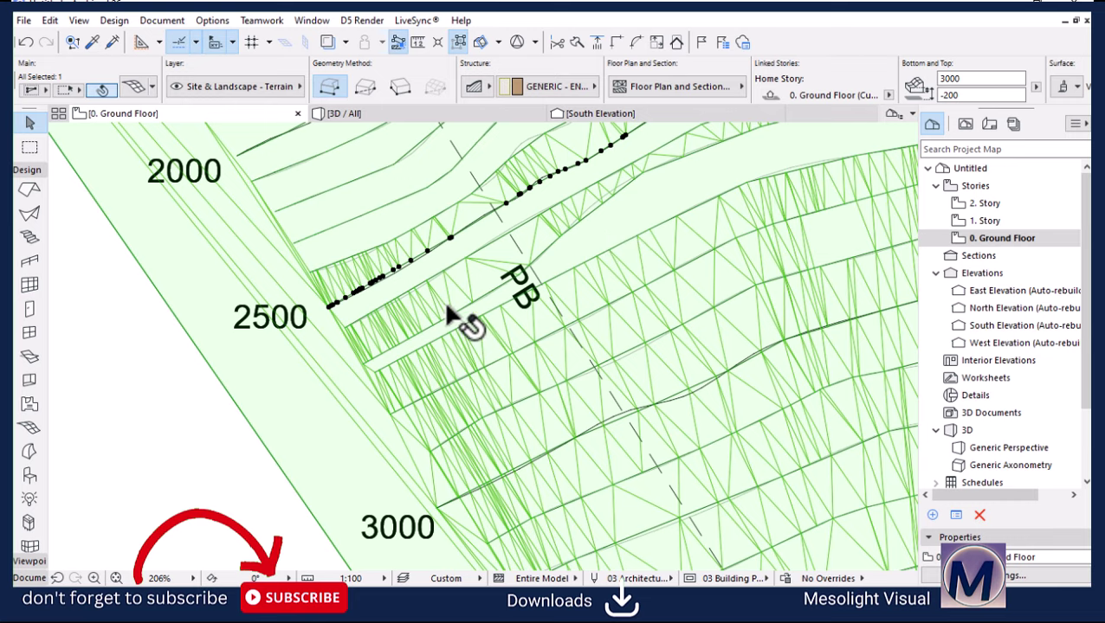
scroll(443, 300, "up", 2)
scroll(342, 390, "up", 1)
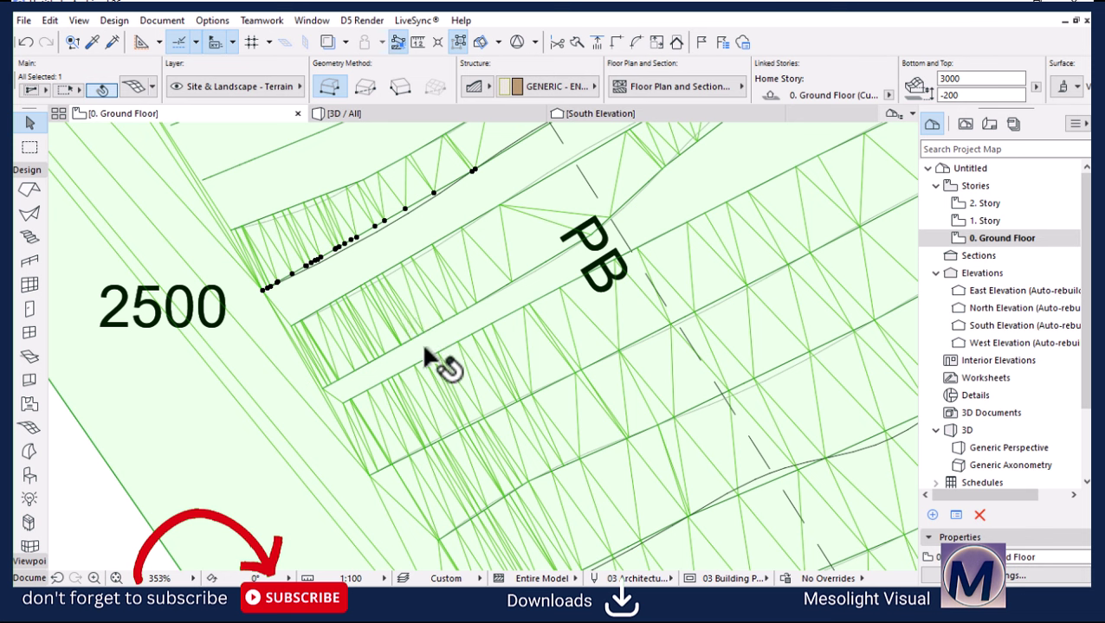
scroll(459, 381, "down", 3)
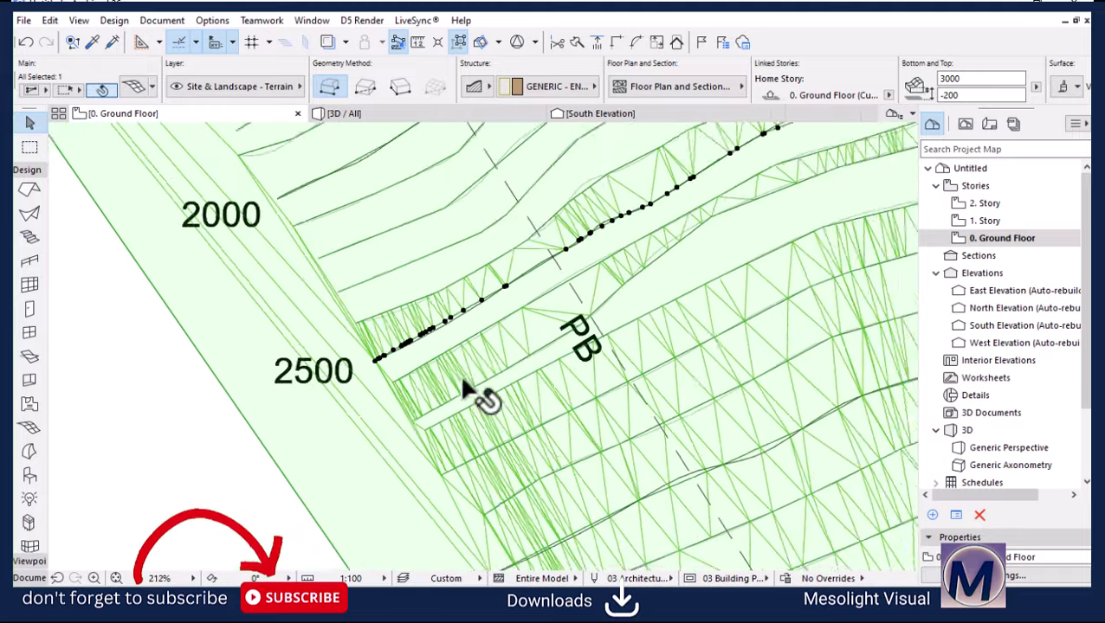
scroll(382, 372, "up", 3)
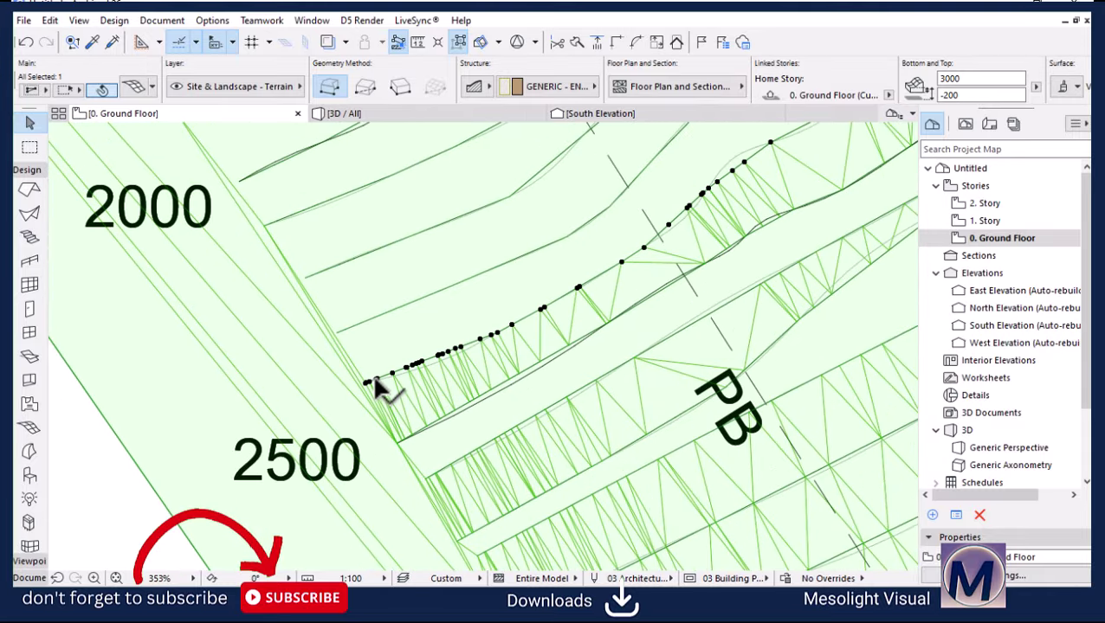
left_click(372, 373)
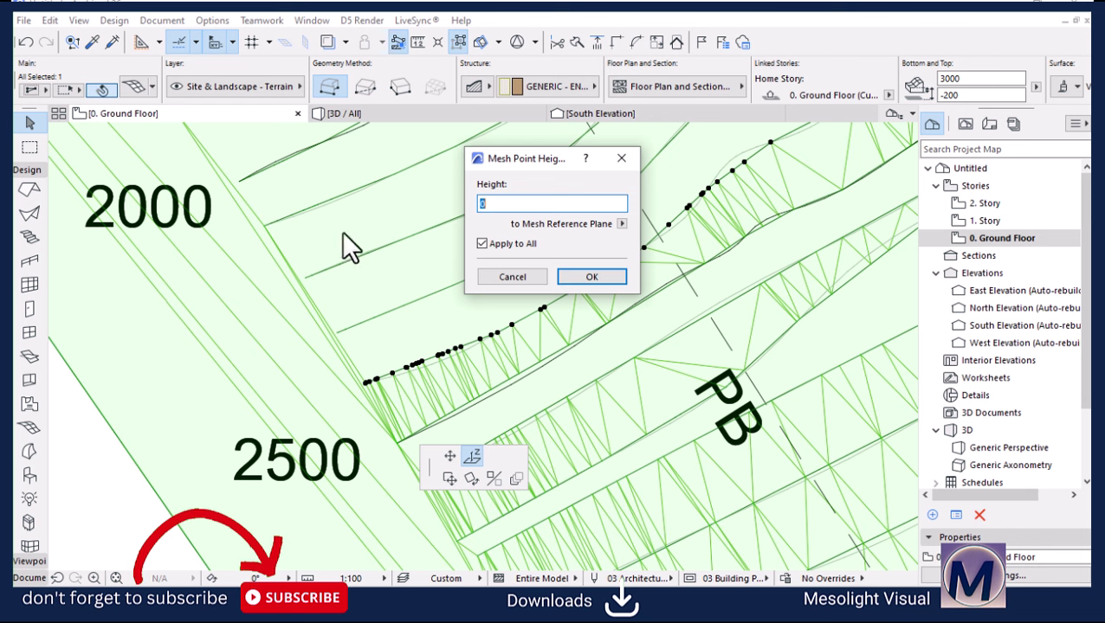
type("2400")
key("Return")
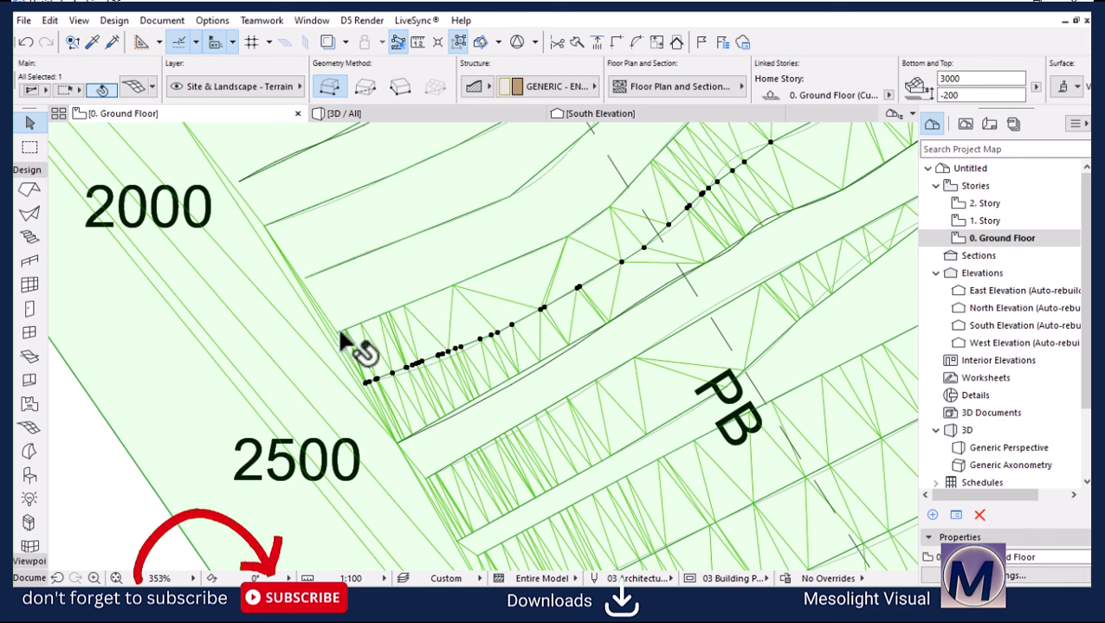
left_click(348, 331)
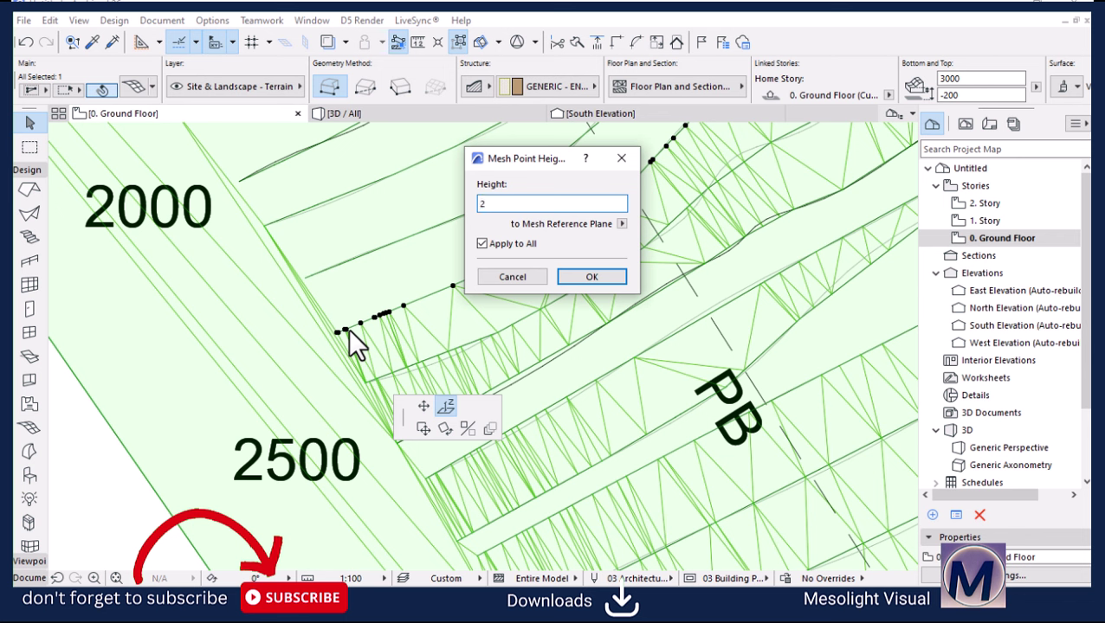
type("2300")
key("Return")
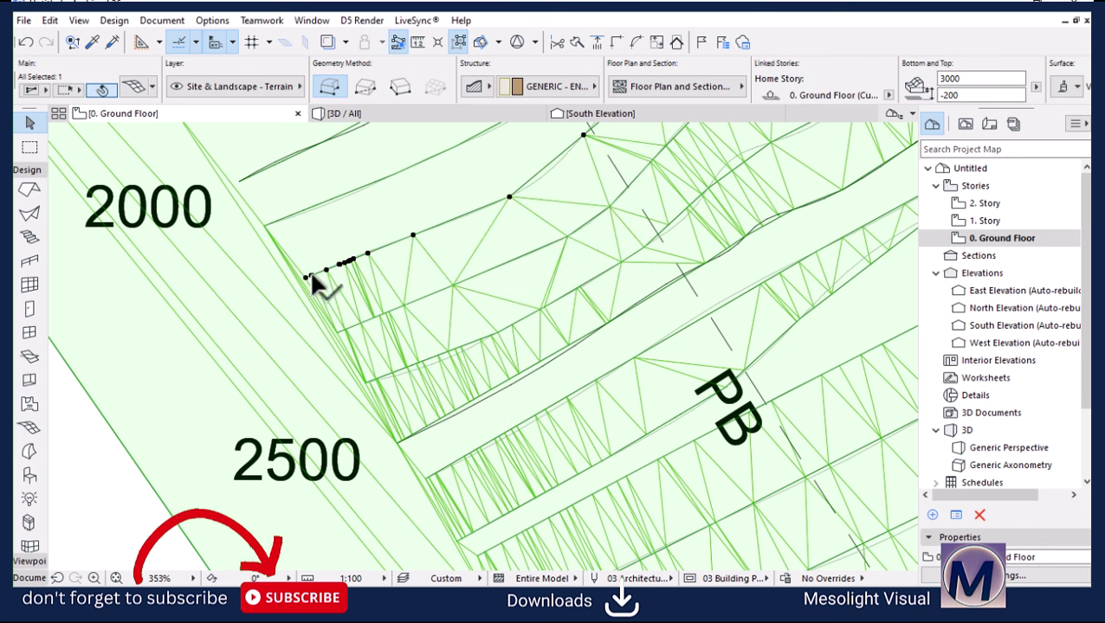
Step: Set the following points to 2200 and 2100, then reselect the mesh and pick its upper edge point
left_click(310, 275)
type("2200")
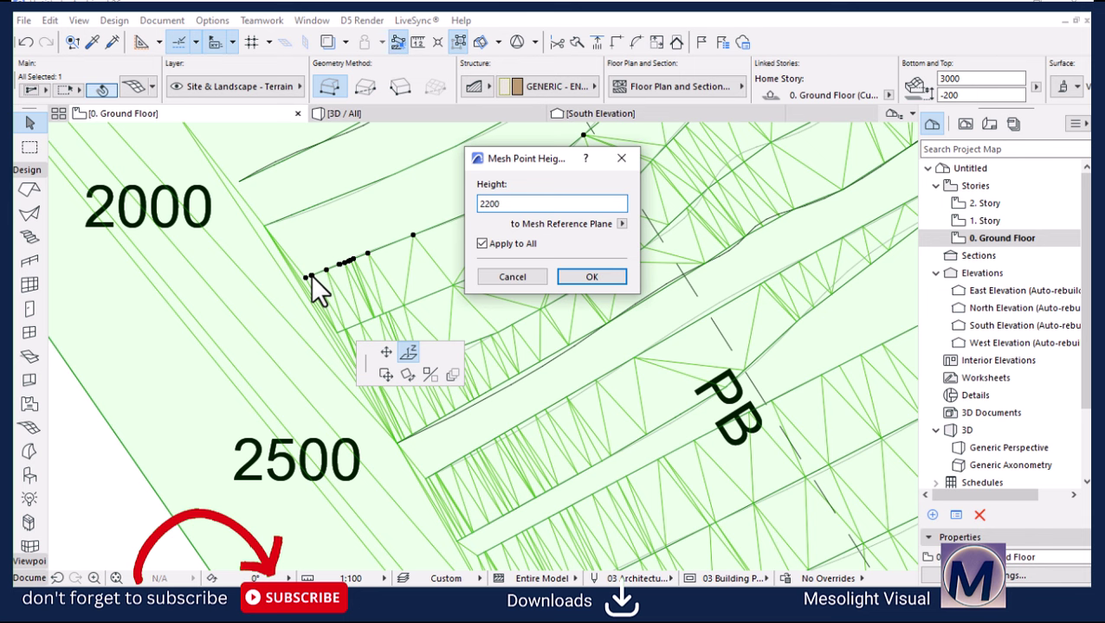
key("Return")
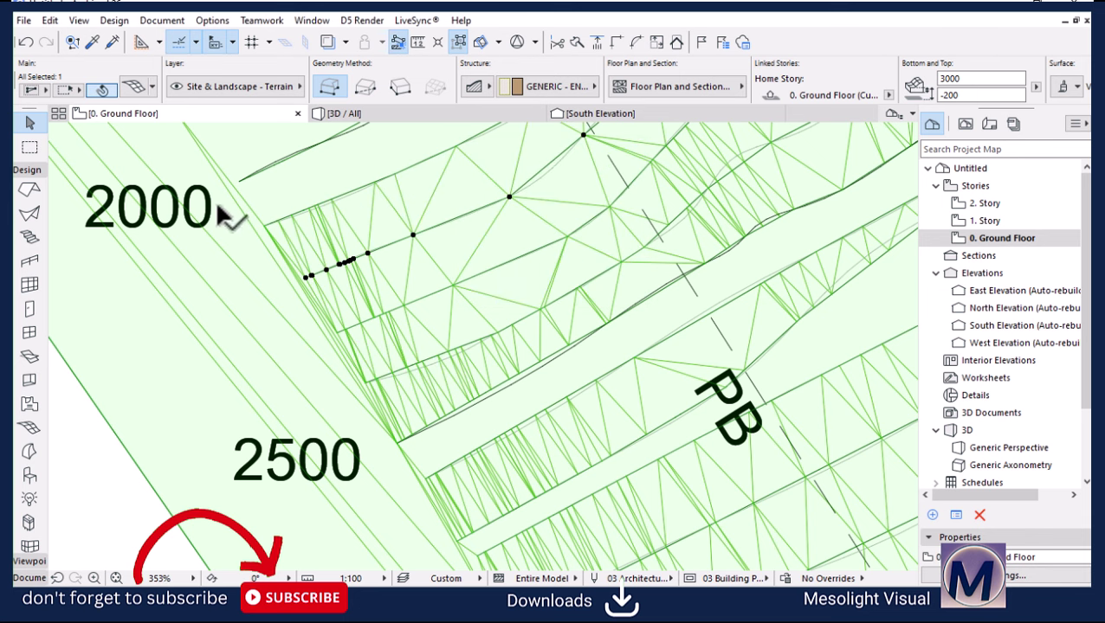
left_click(267, 227)
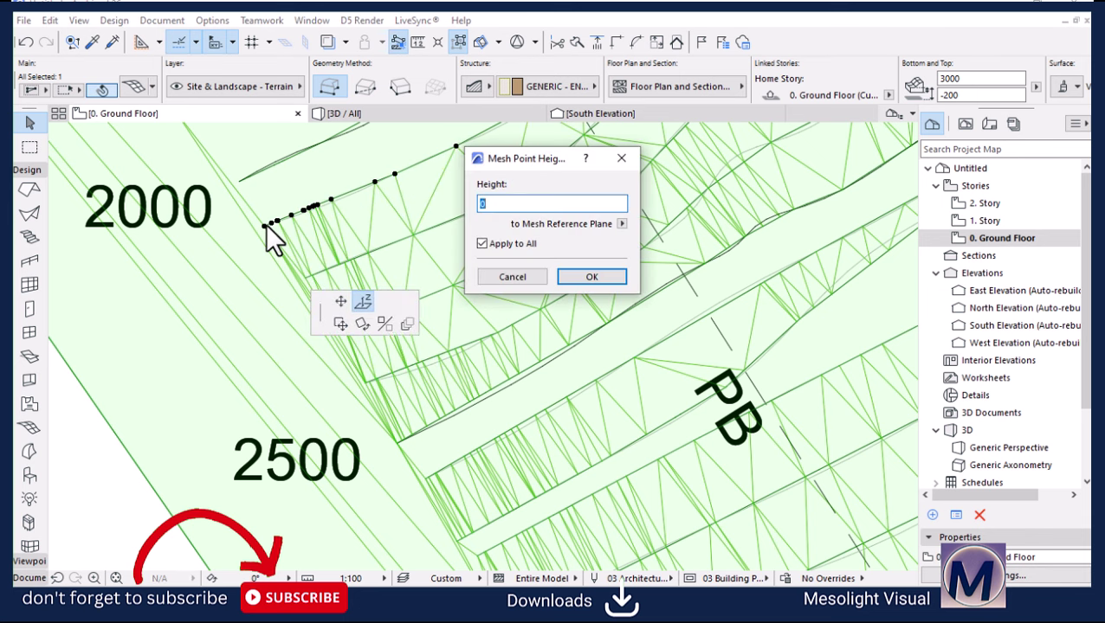
type("2100")
key("Return")
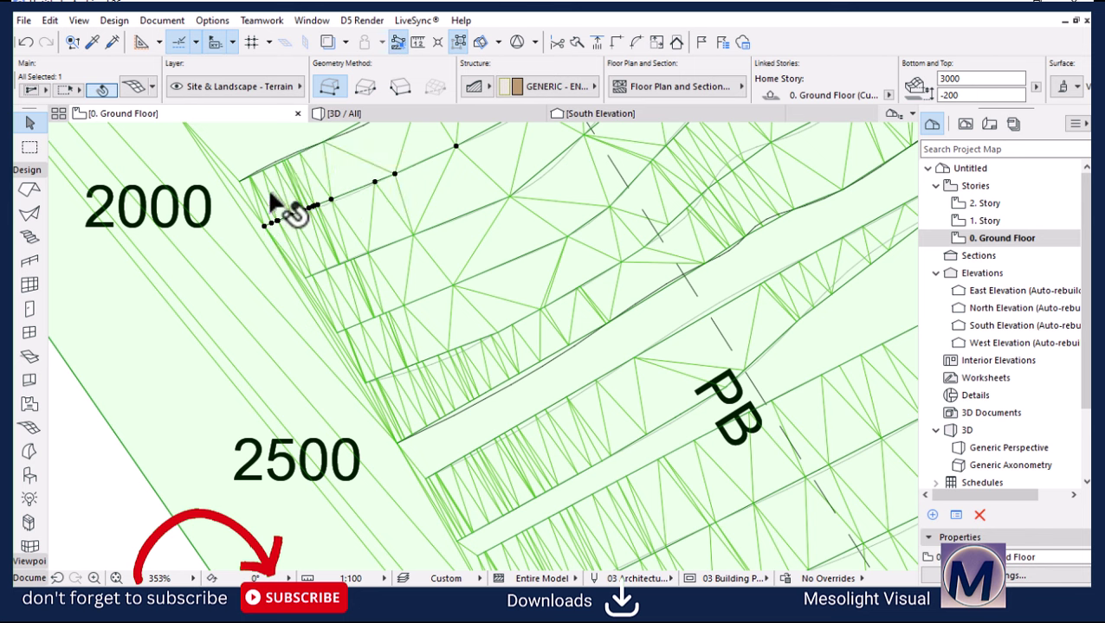
key("Escape")
left_click(242, 244)
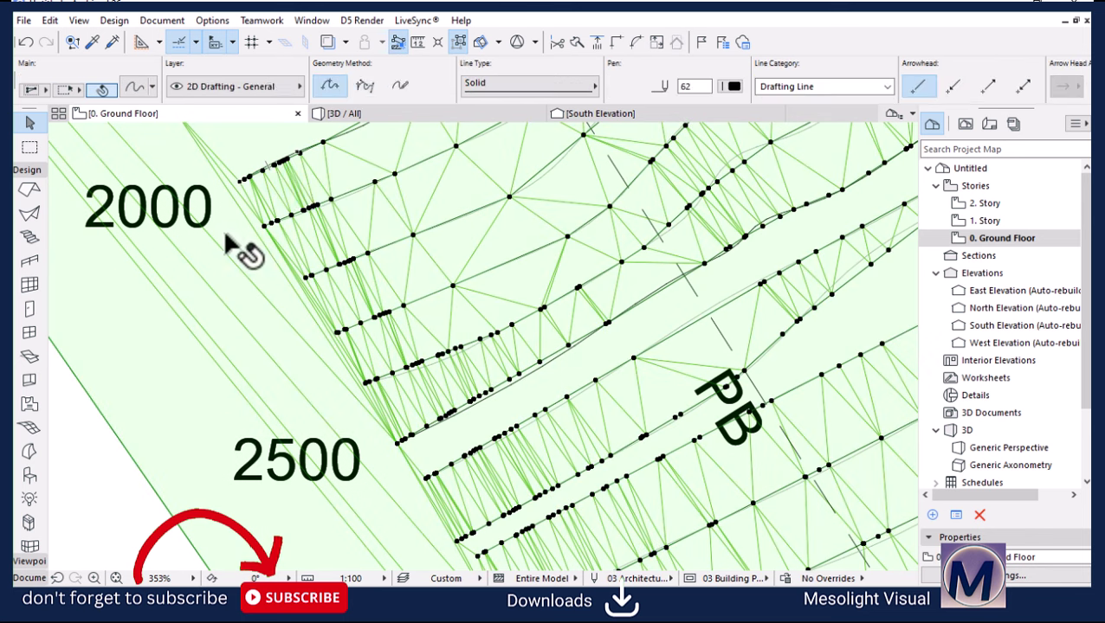
left_click(281, 164)
left_click(285, 167)
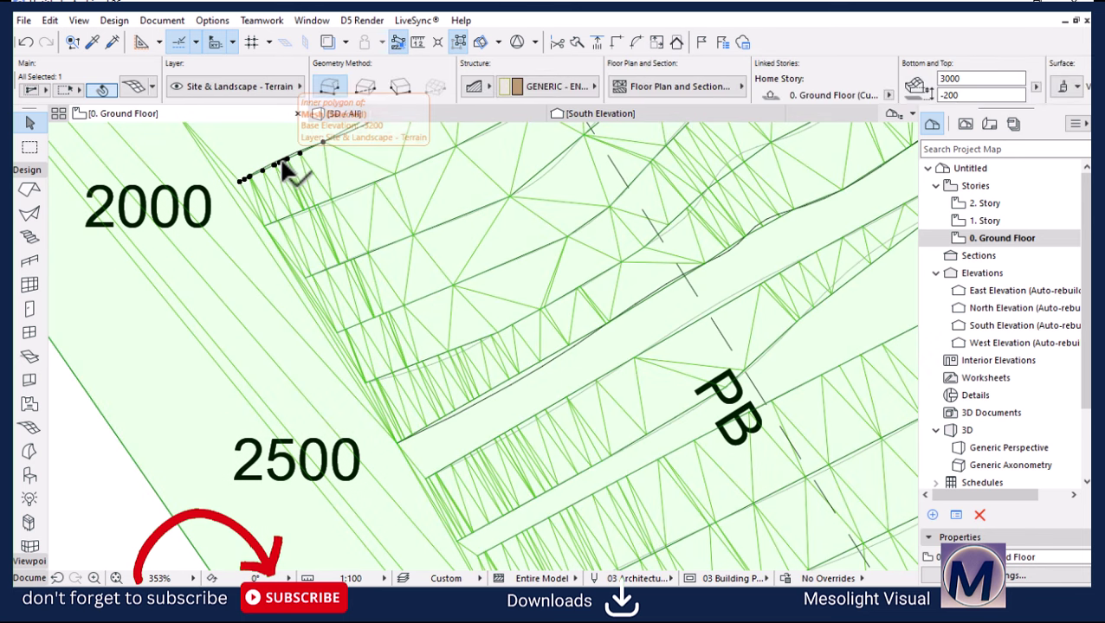
Step: Give the picked edge point height 2000 and another edge point height 1000
type("2000")
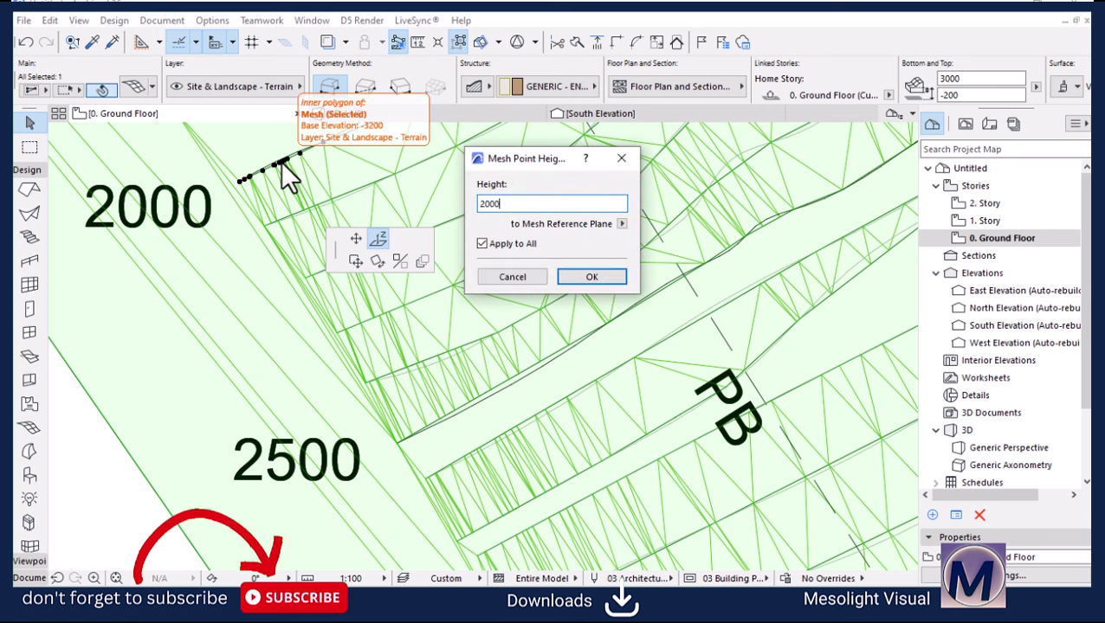
key("Return")
scroll(572, 333, "down", 6)
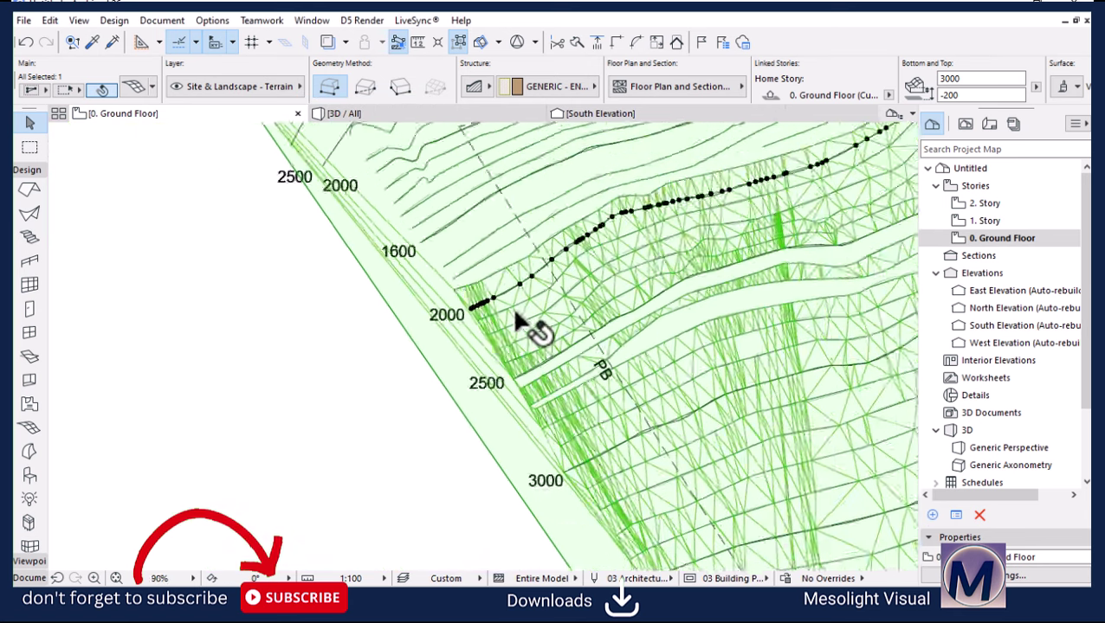
scroll(467, 240, "up", 5)
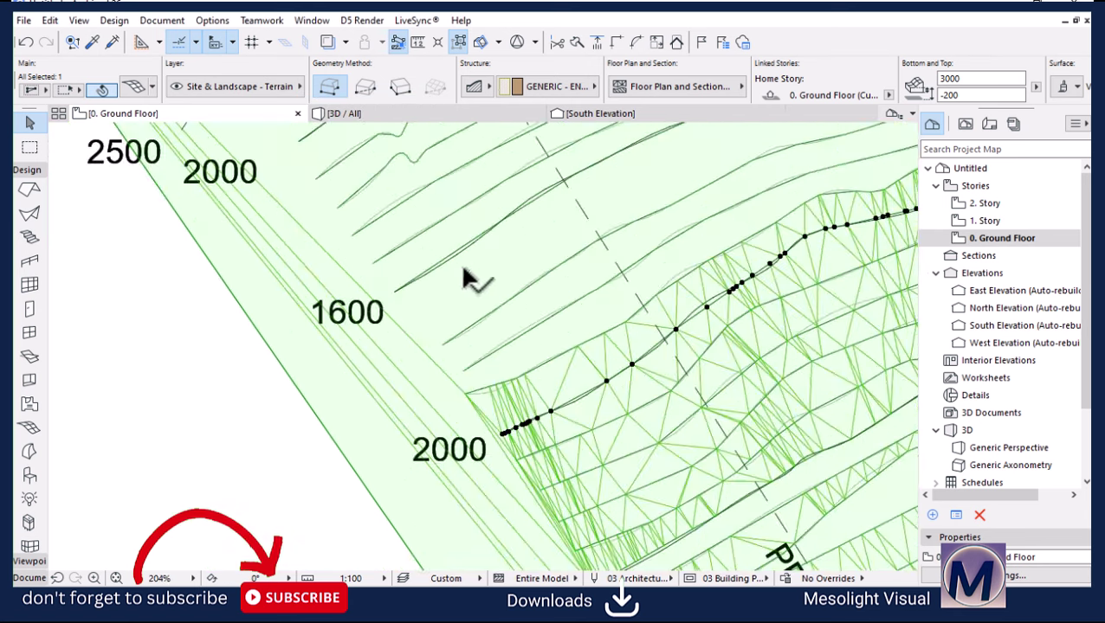
left_click(528, 381)
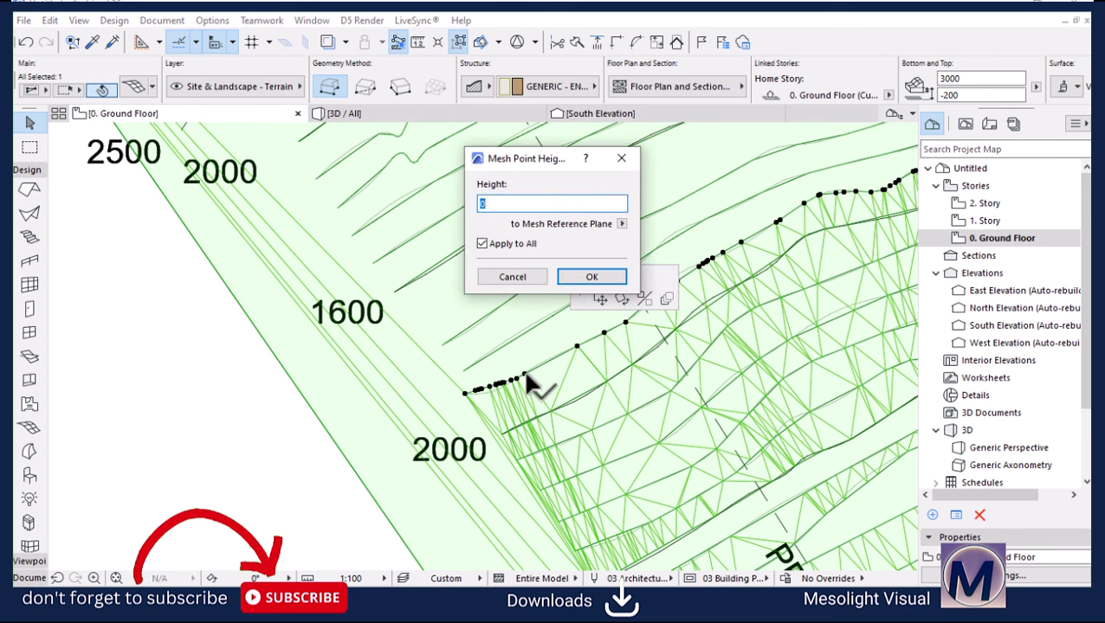
type("1")
type("000")
key("Return")
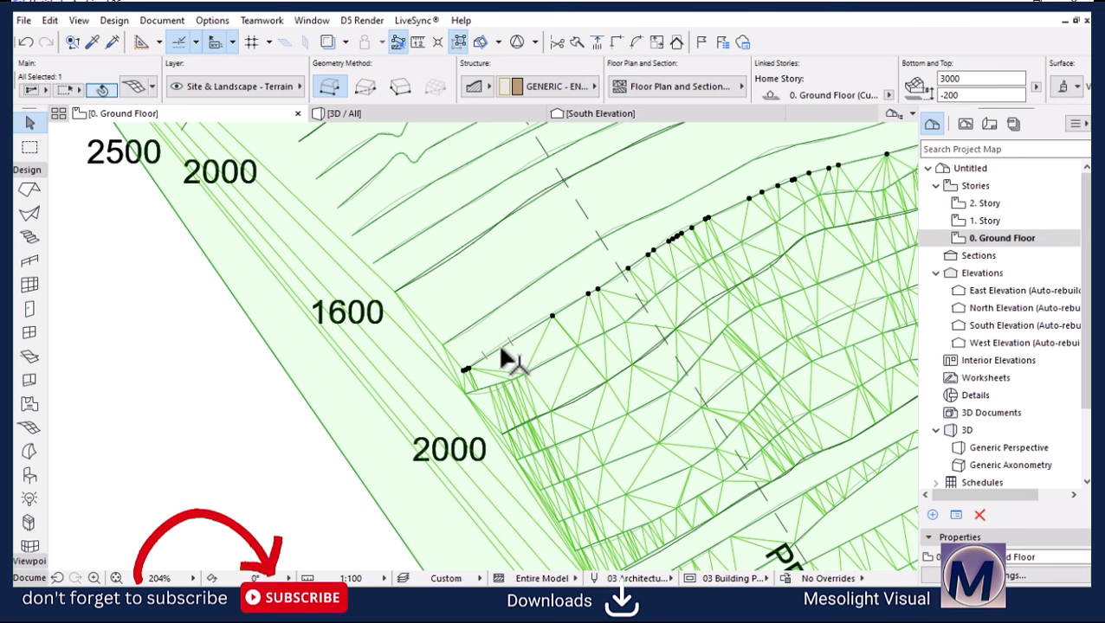
Step: Set the next edge points to 1700, 1700 and 1600
left_click(466, 368)
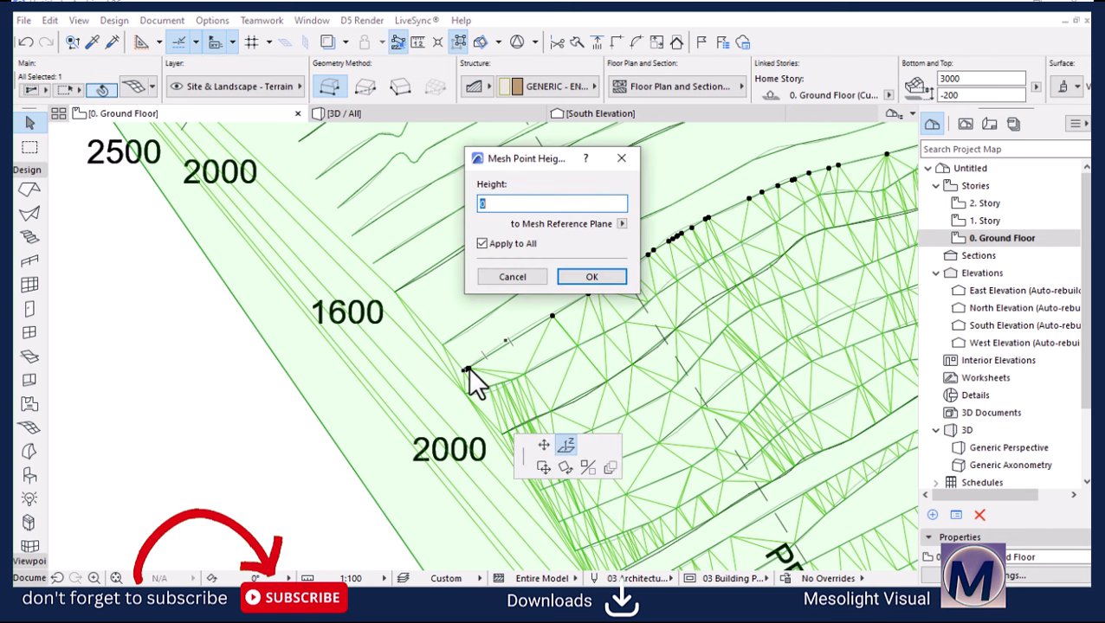
type("1600")
key("BackSpace")
key("BackSpace")
key("BackSpace")
type("90")
key("BackSpace")
key("BackSpace")
type("700")
key("Return")
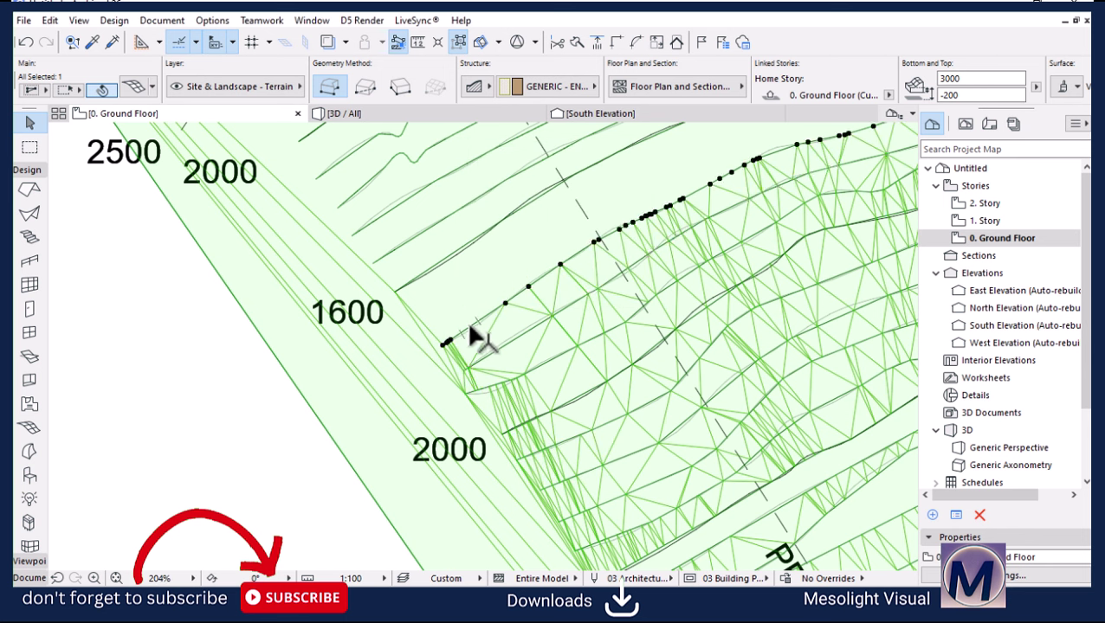
left_click(451, 340)
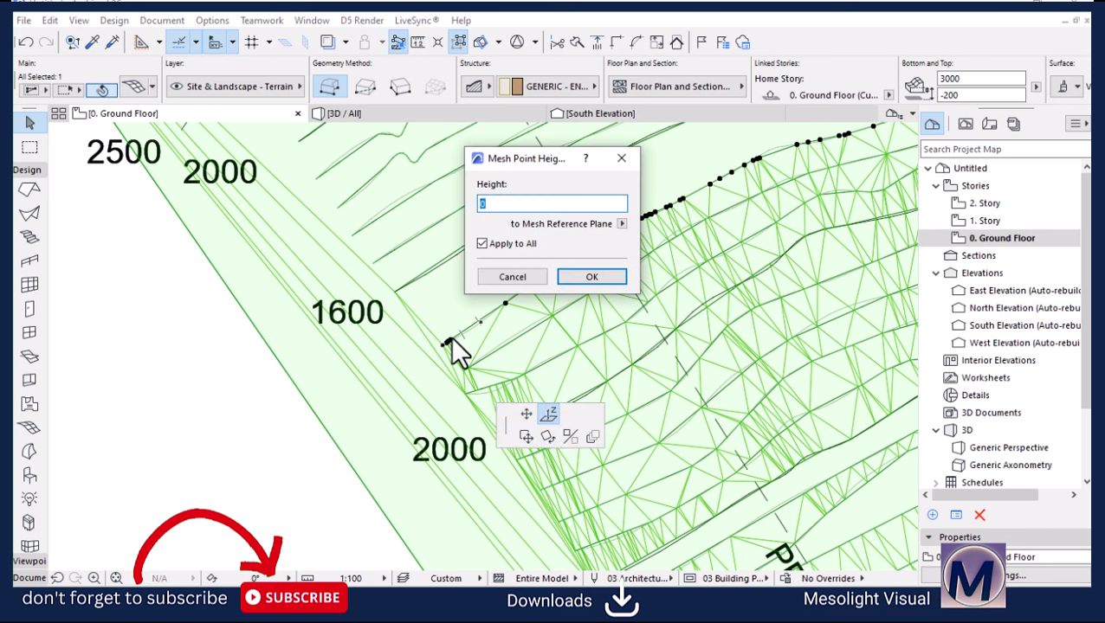
type("1700")
key("Return")
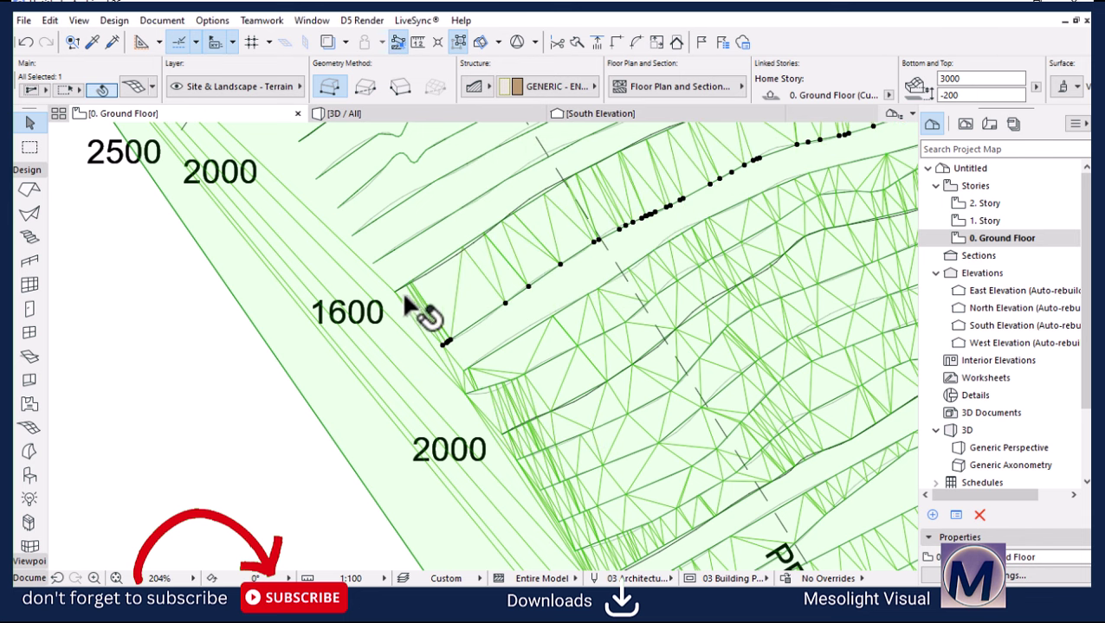
left_click(412, 289)
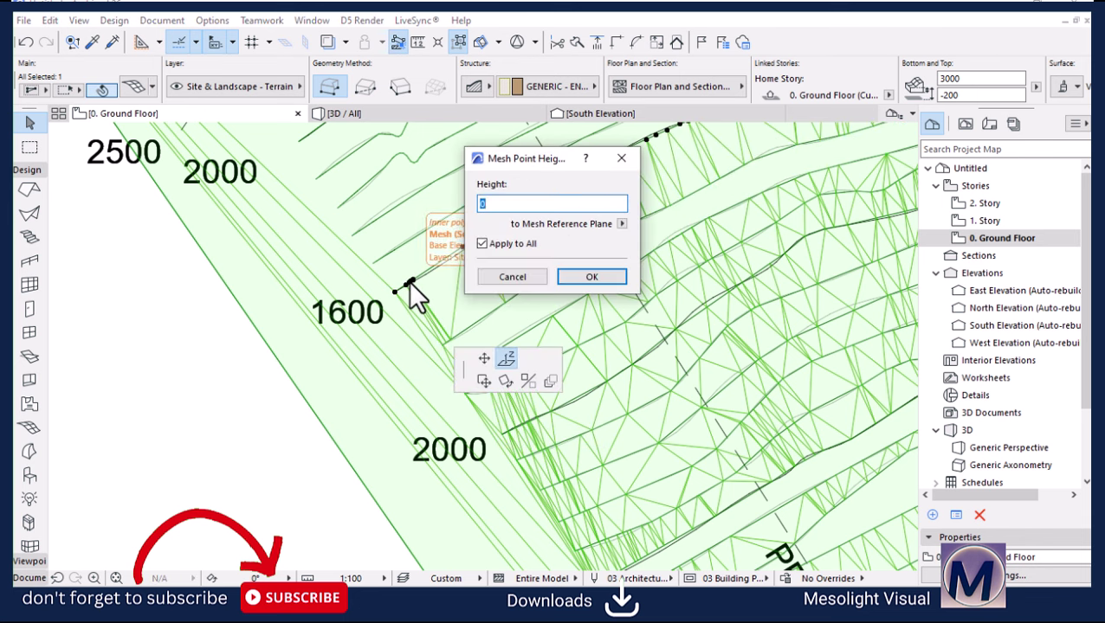
type("1600")
key("Return")
Step: Set the edge end node to 1500 and the next node to 1800, undoing a stray line
scroll(404, 253, "down", 3)
scroll(403, 246, "up", 4)
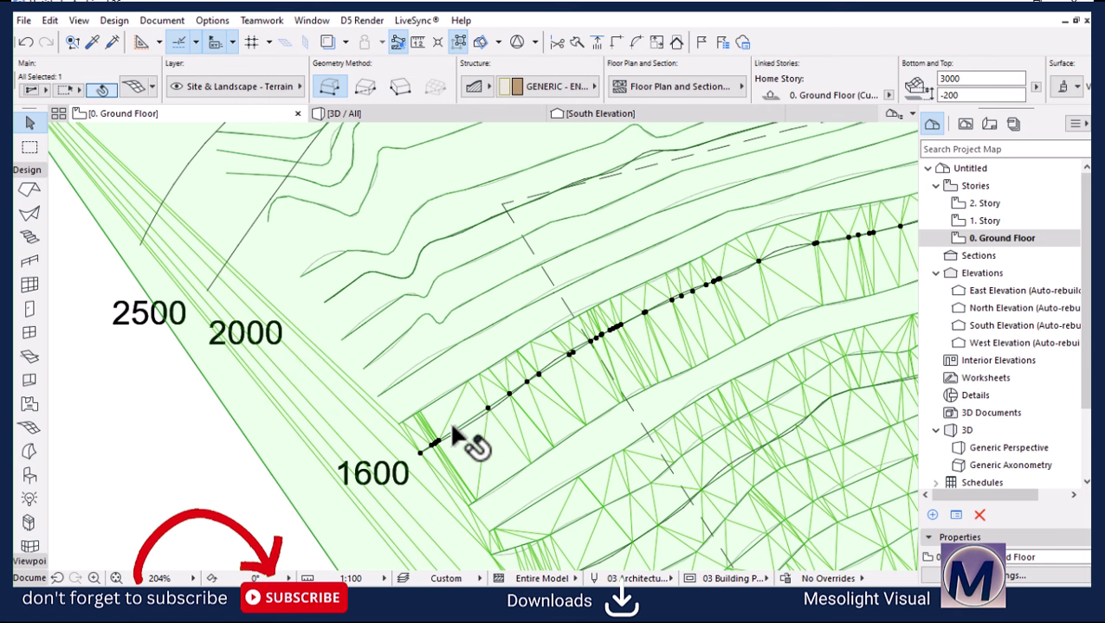
scroll(453, 437, "up", 3)
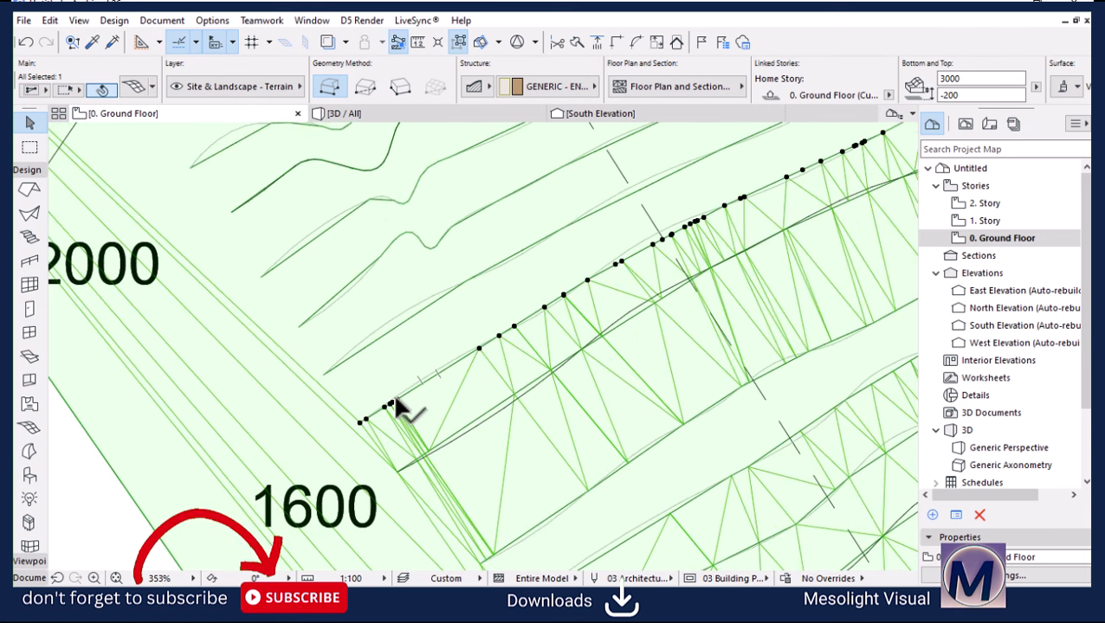
left_click(394, 401)
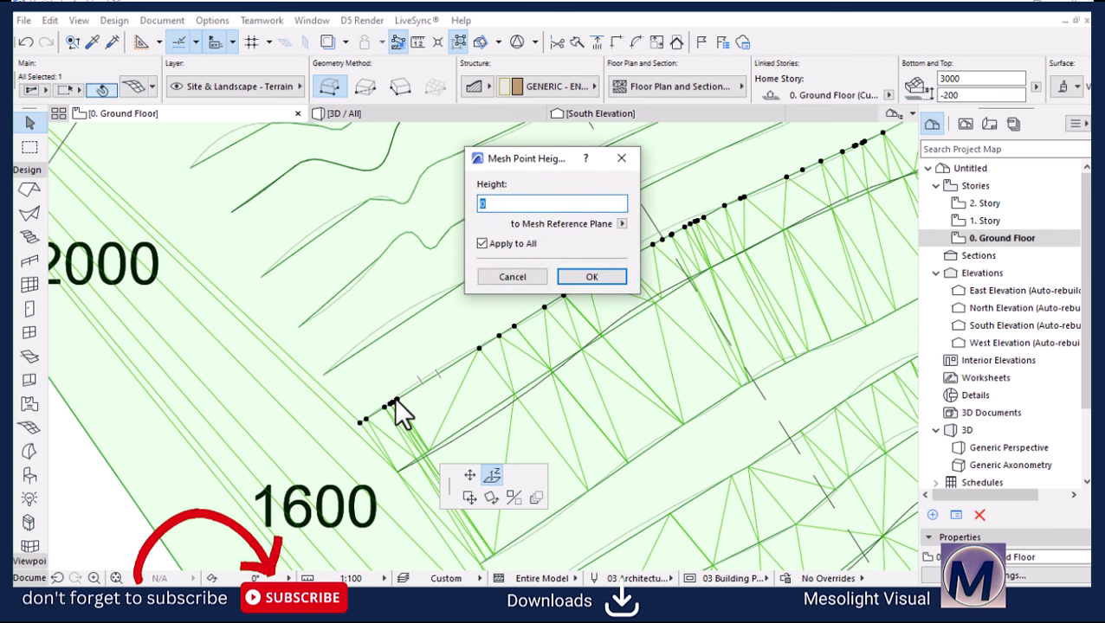
type("1500")
key("Return")
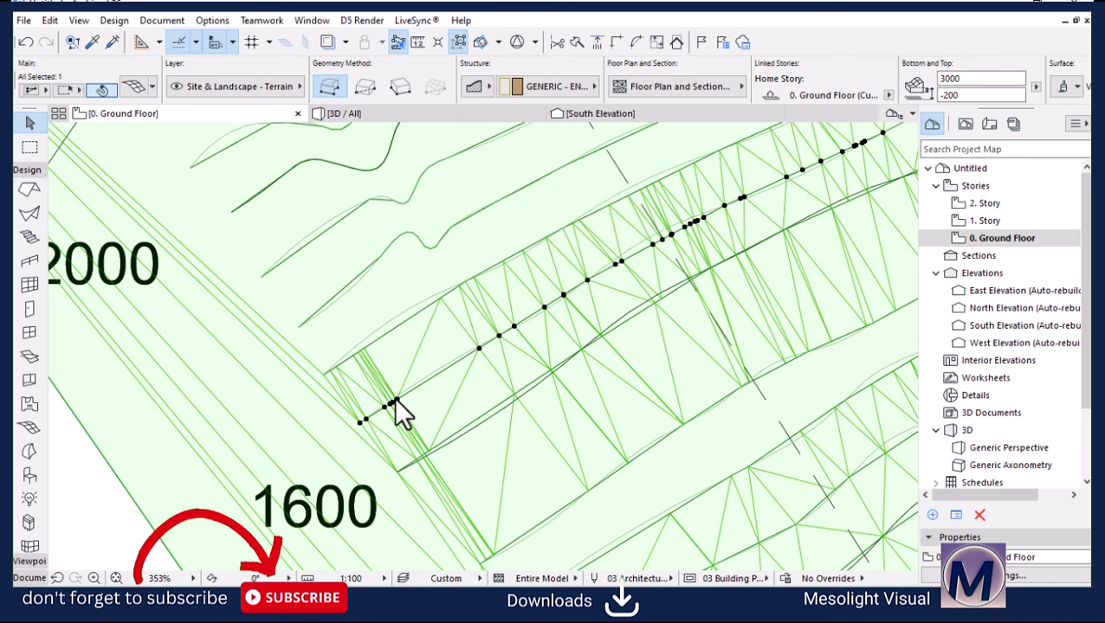
left_click_drag(394, 397, 342, 374)
left_click(337, 372)
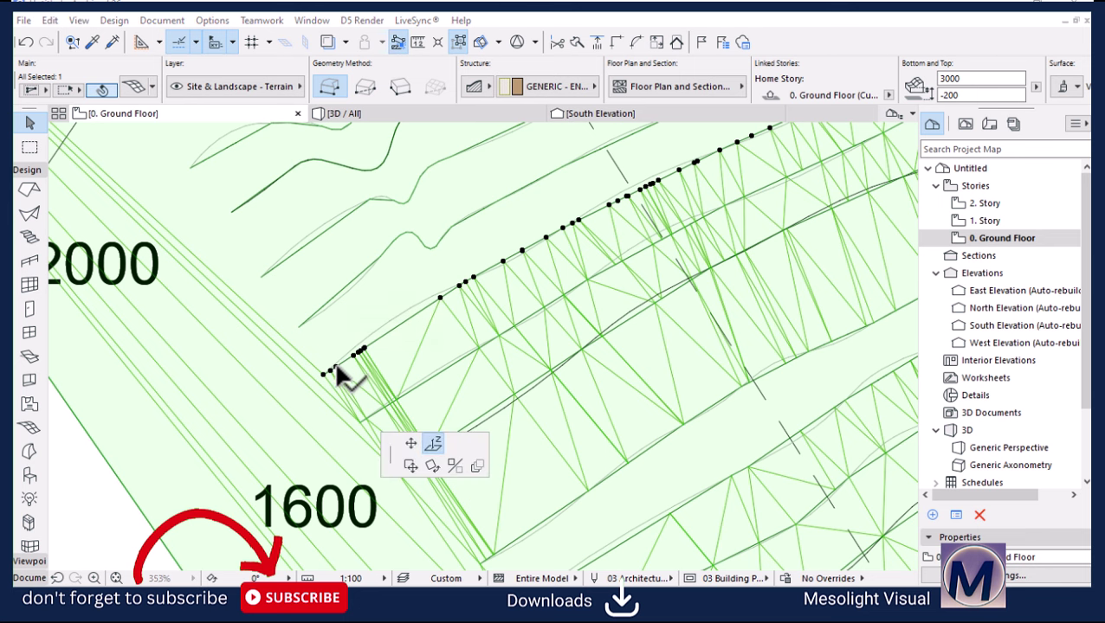
left_click(338, 372)
type("1800")
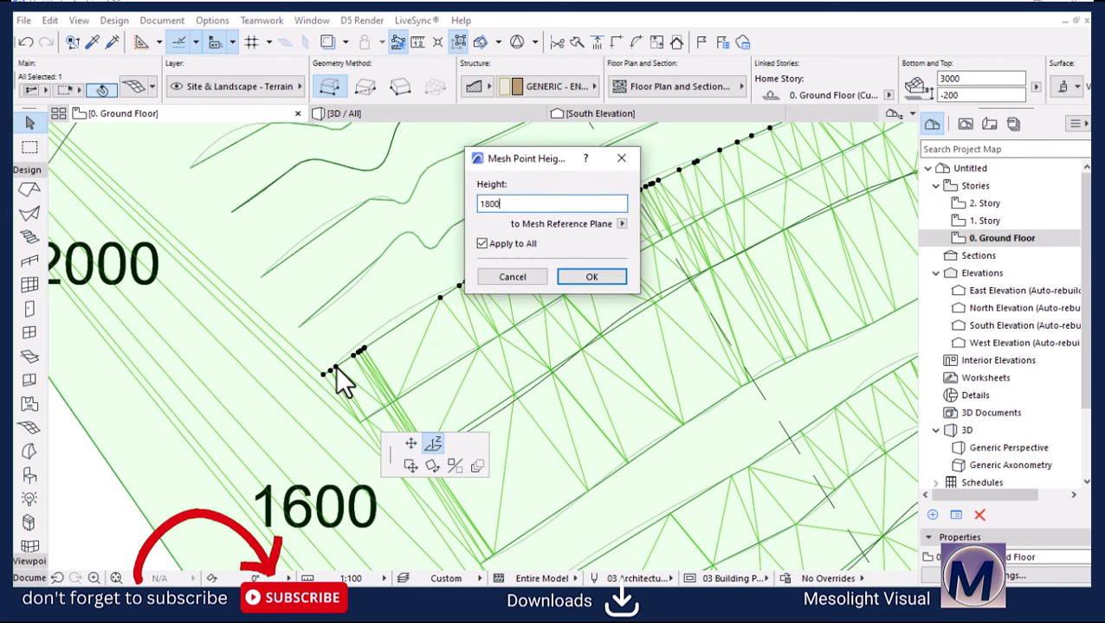
key("Return")
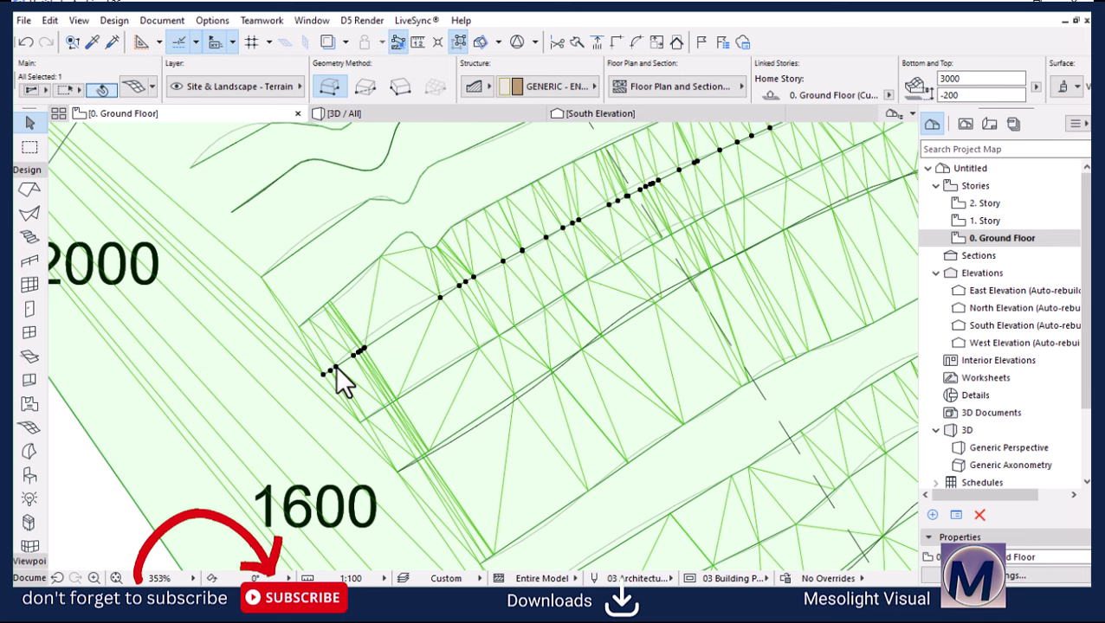
left_click(368, 281)
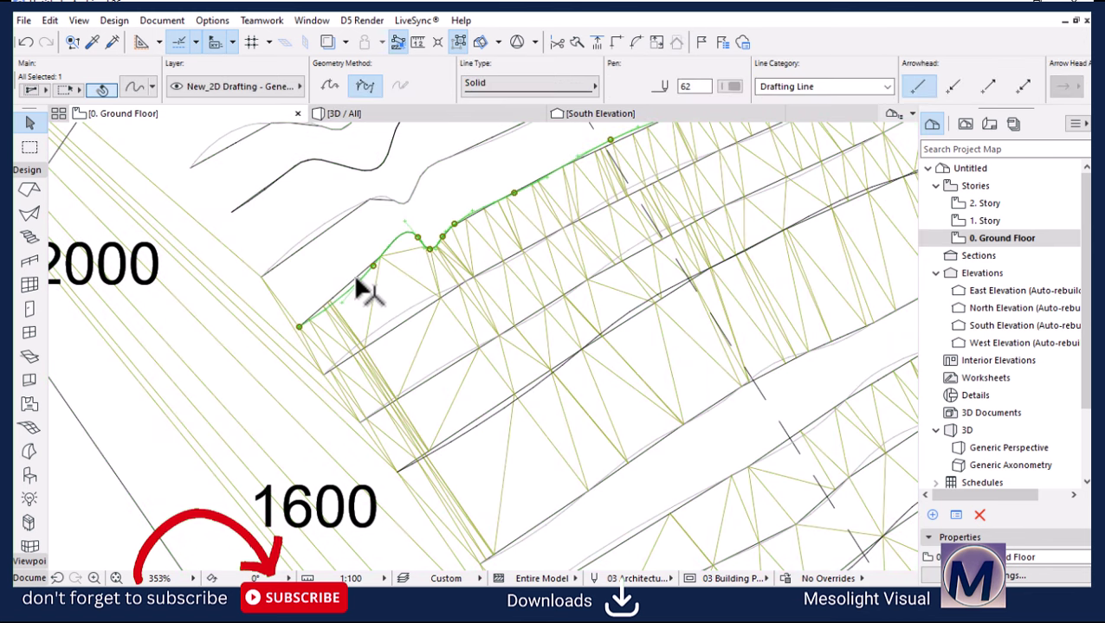
key("ctrl+z")
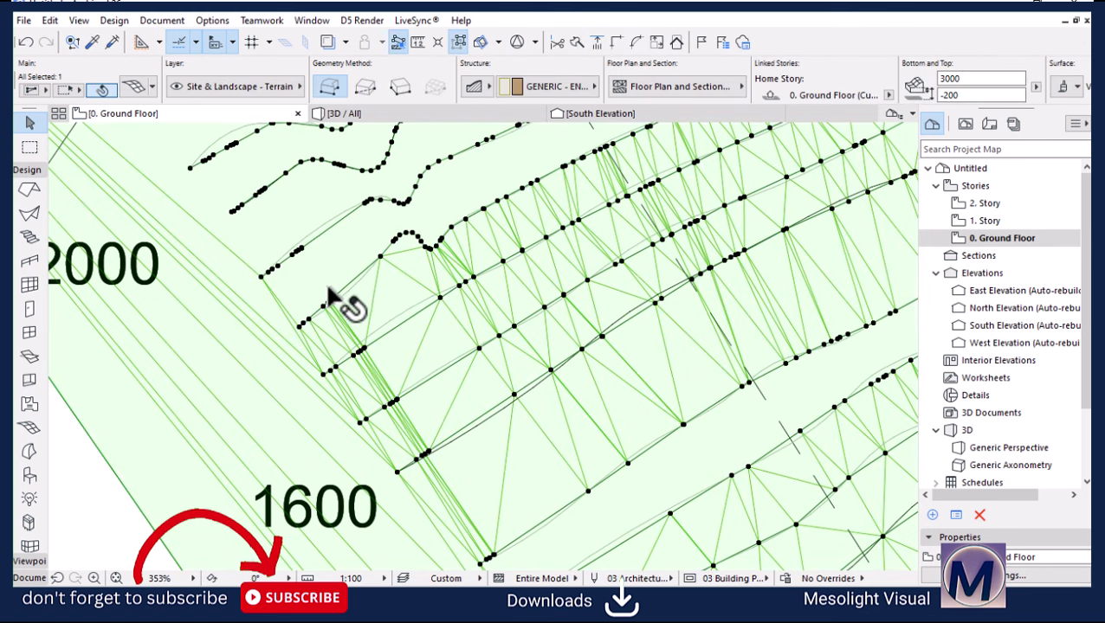
Step: Set the remaining upper edge points to 1900, 1950 and 2000
left_click(330, 296)
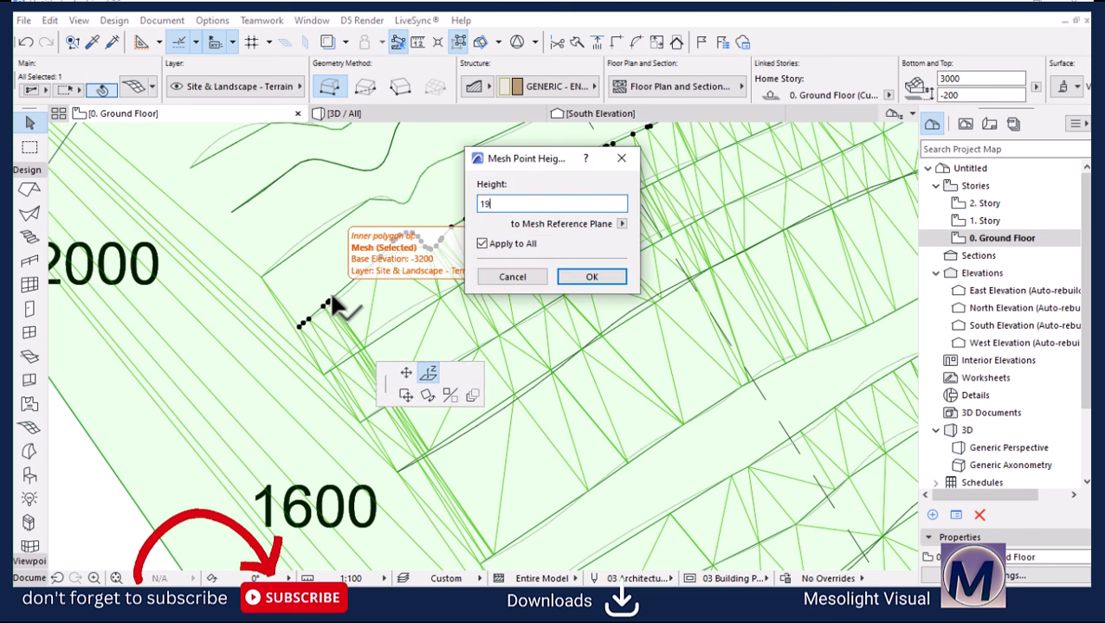
key("Return")
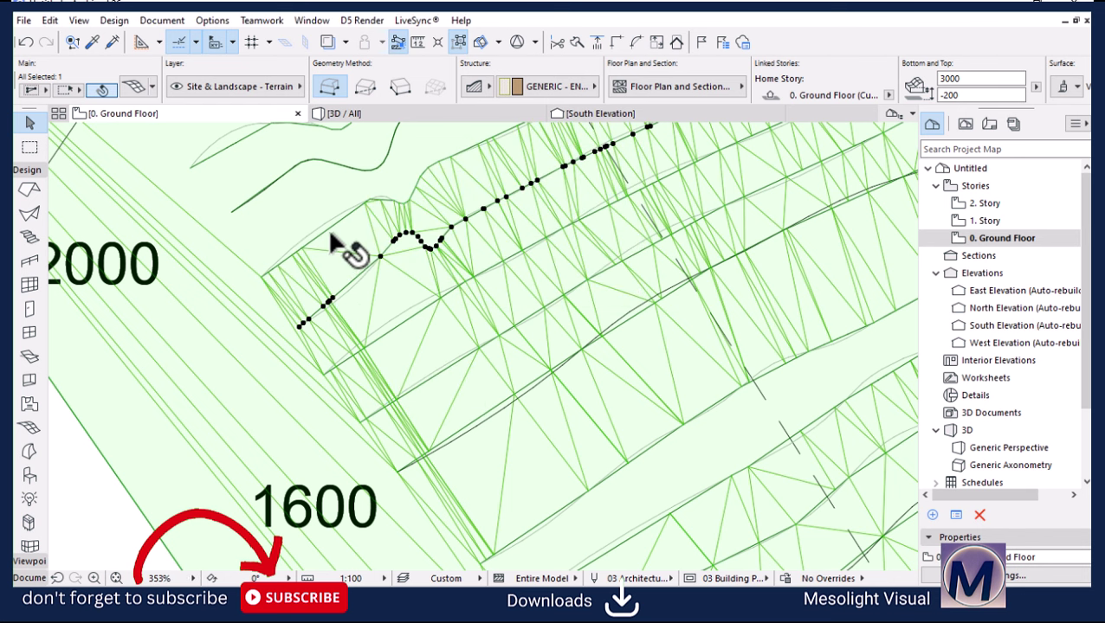
left_click(299, 250)
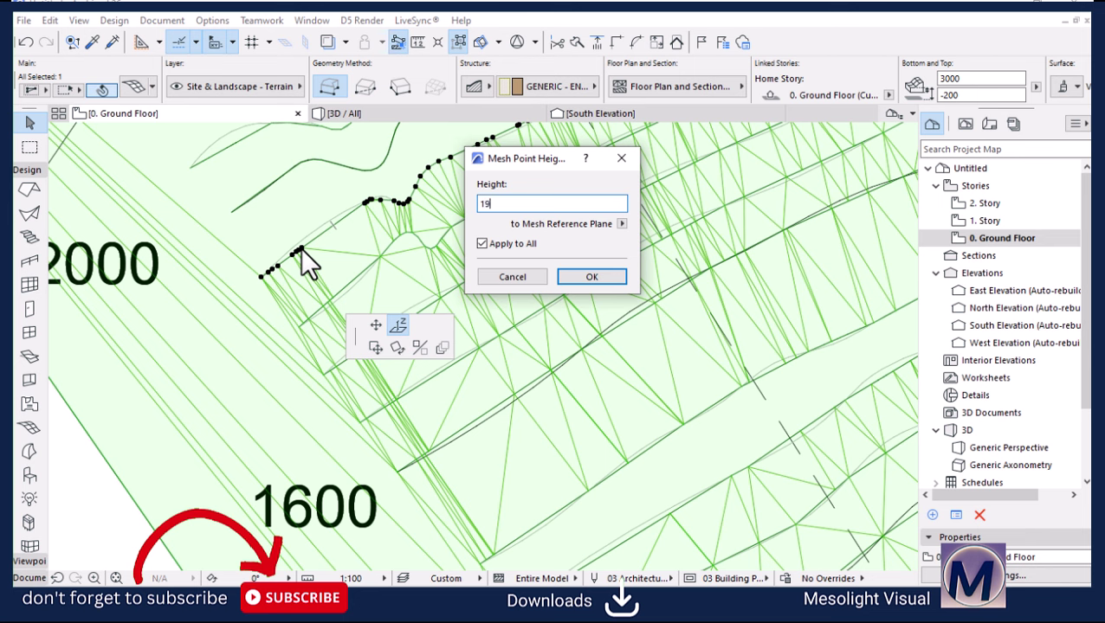
key("Return")
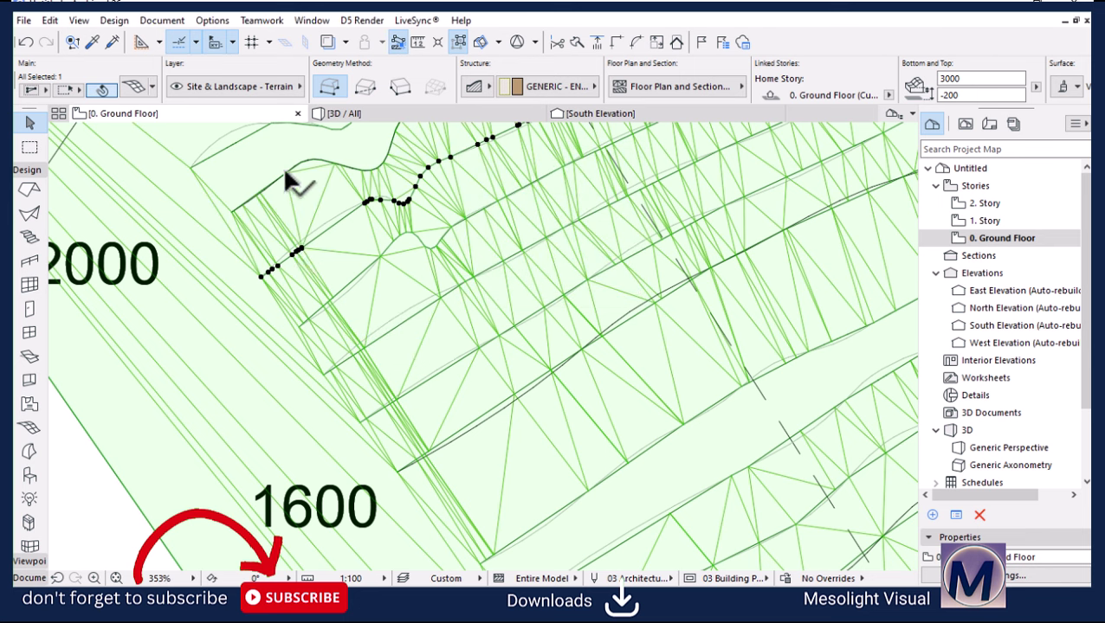
left_click(298, 164)
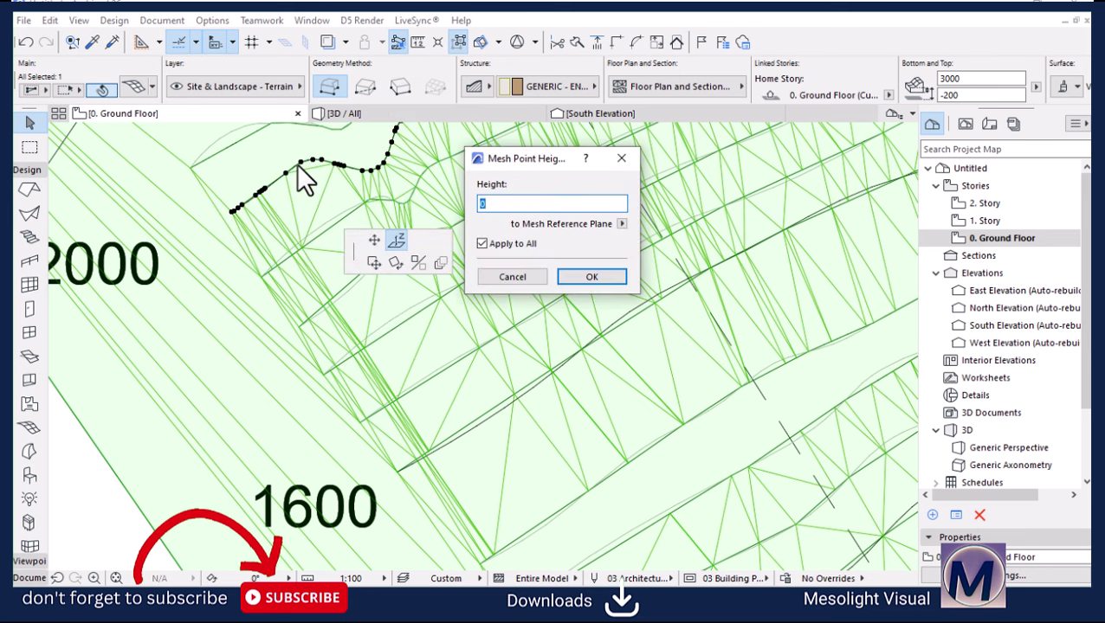
type("2000")
key("Return")
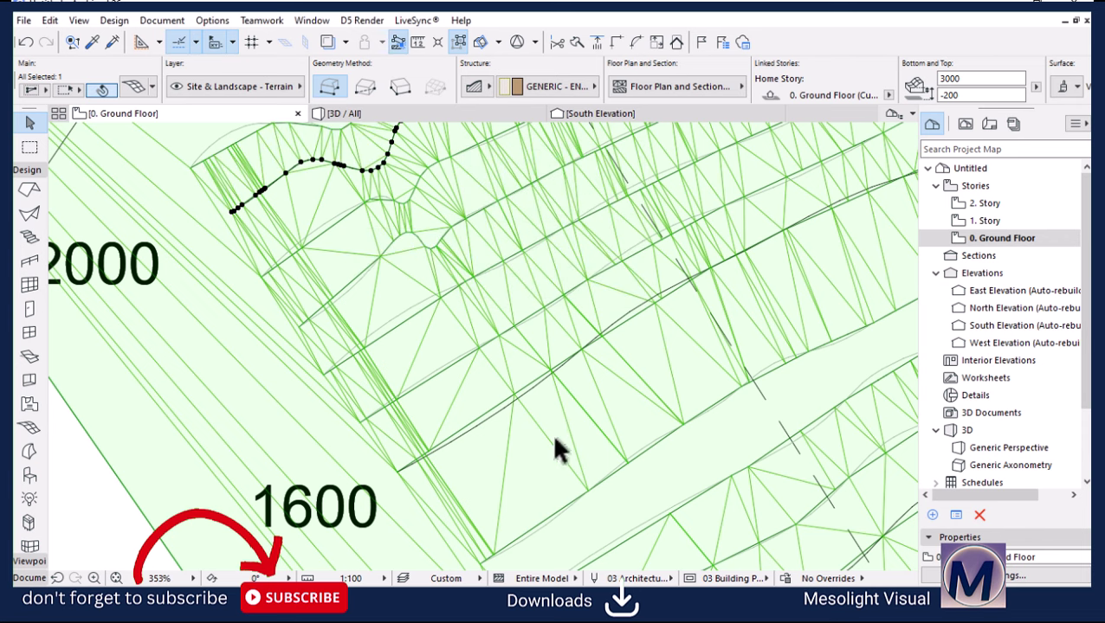
scroll(554, 433, "down", 3)
Step: Set a ridge point to 2100 and the next mesh node to 2000
scroll(573, 411, "down", 2)
scroll(437, 229, "up", 4)
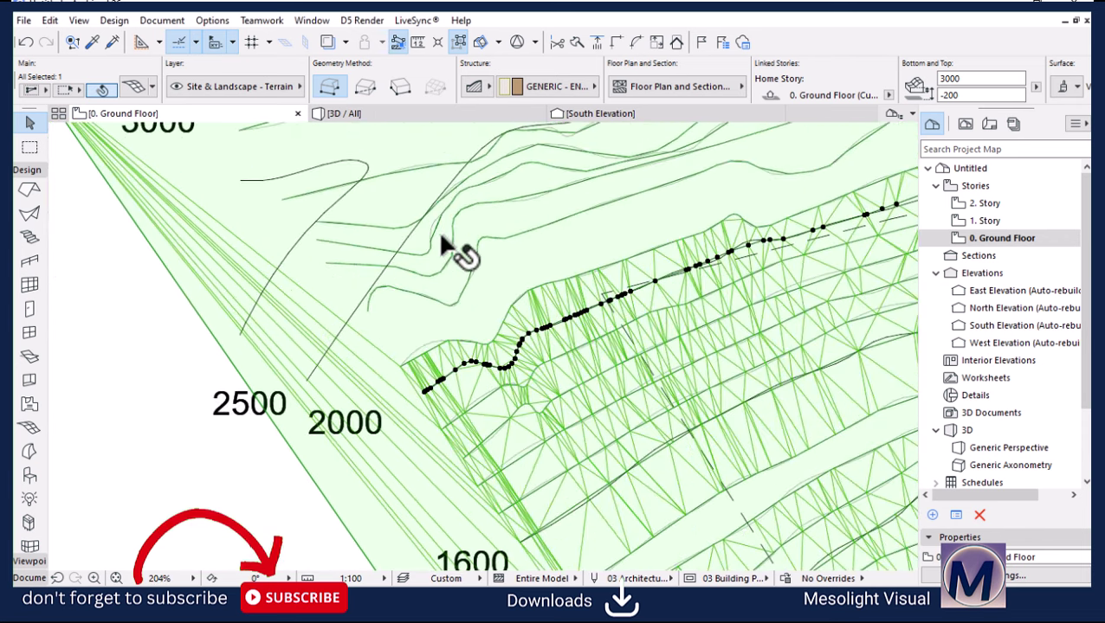
scroll(344, 353, "up", 3)
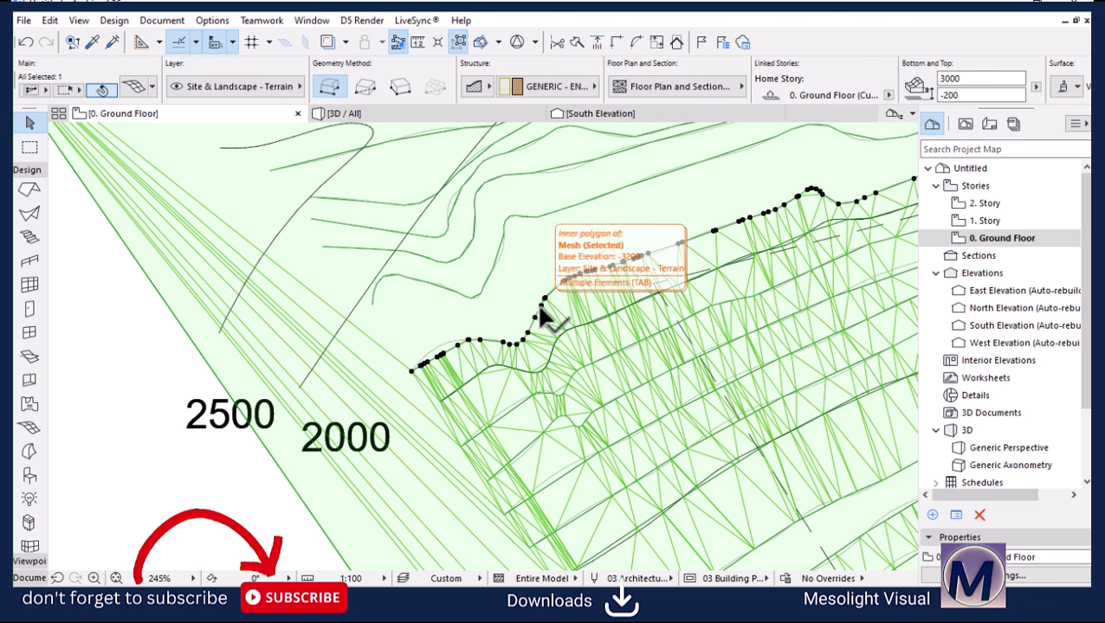
left_click(543, 322)
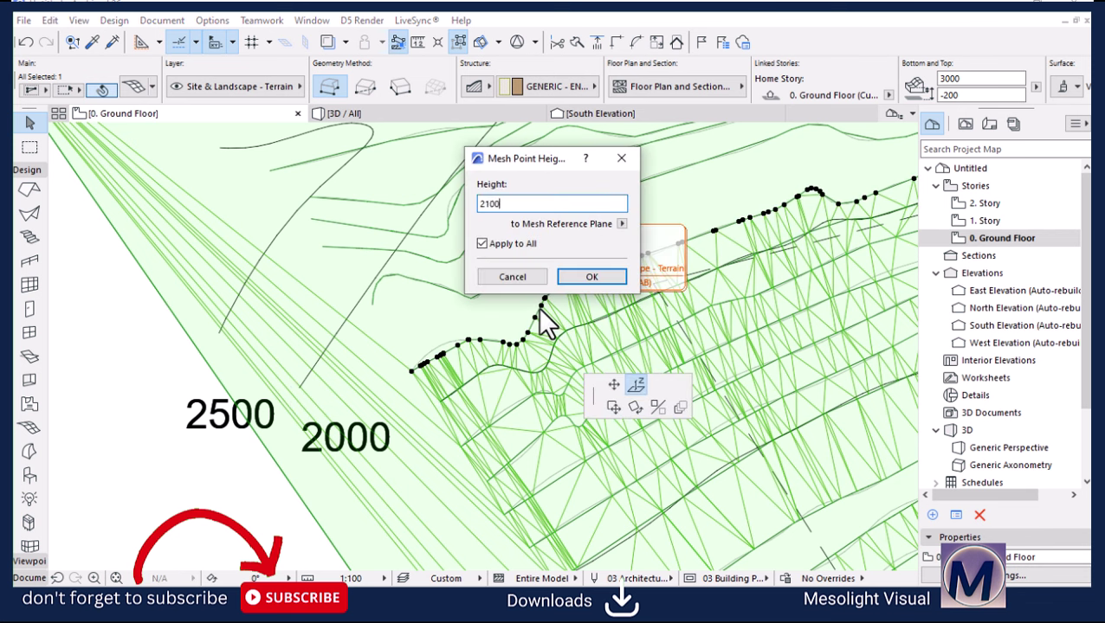
key("Return")
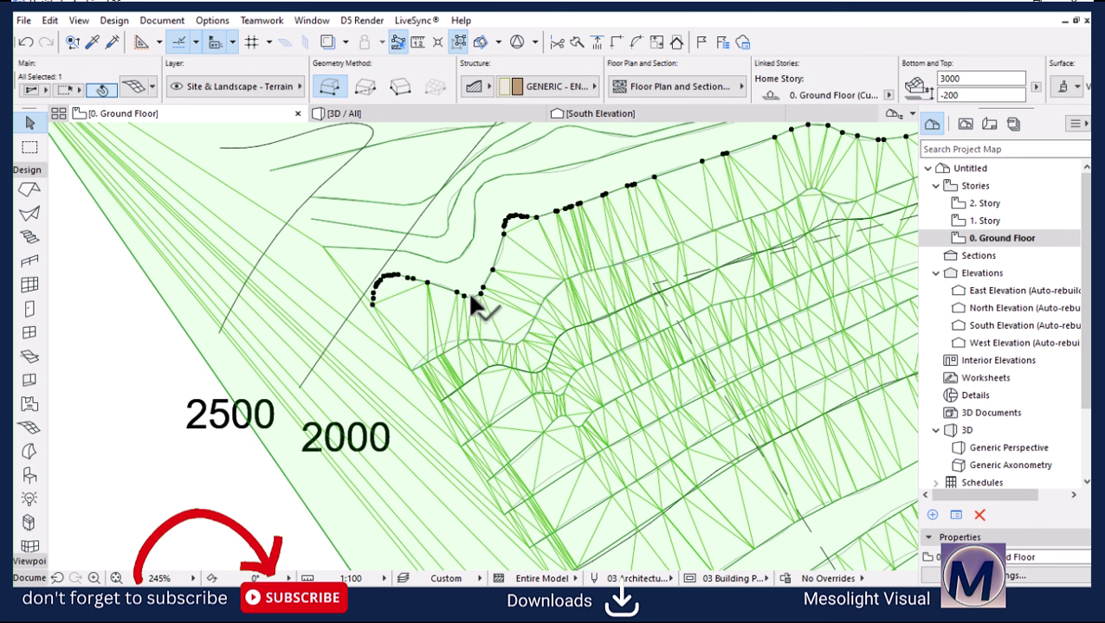
left_click(468, 298)
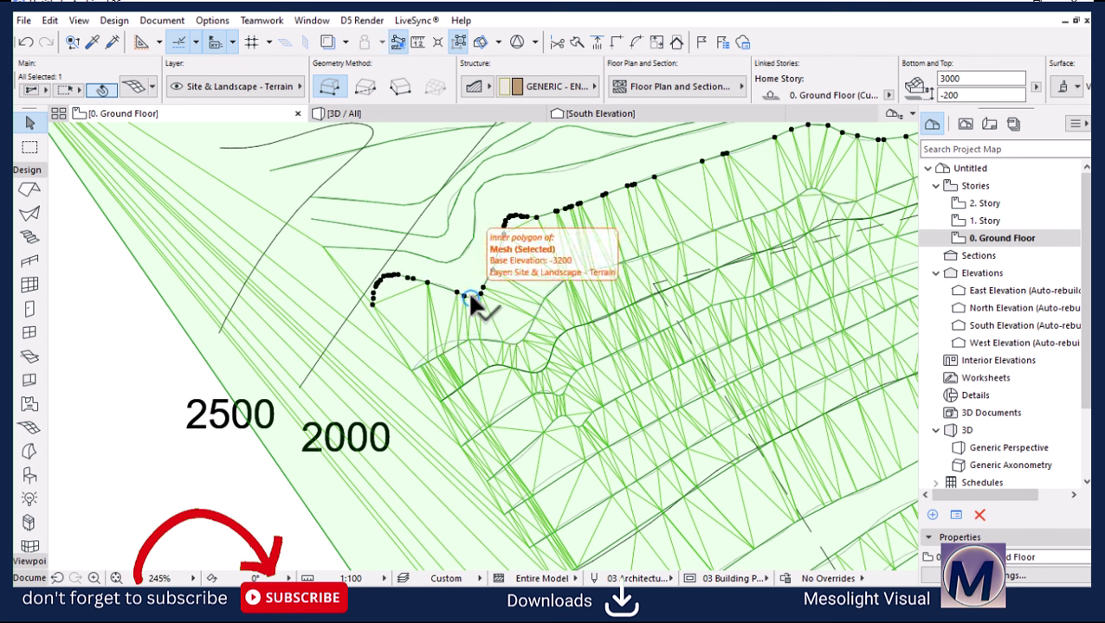
left_click(468, 298)
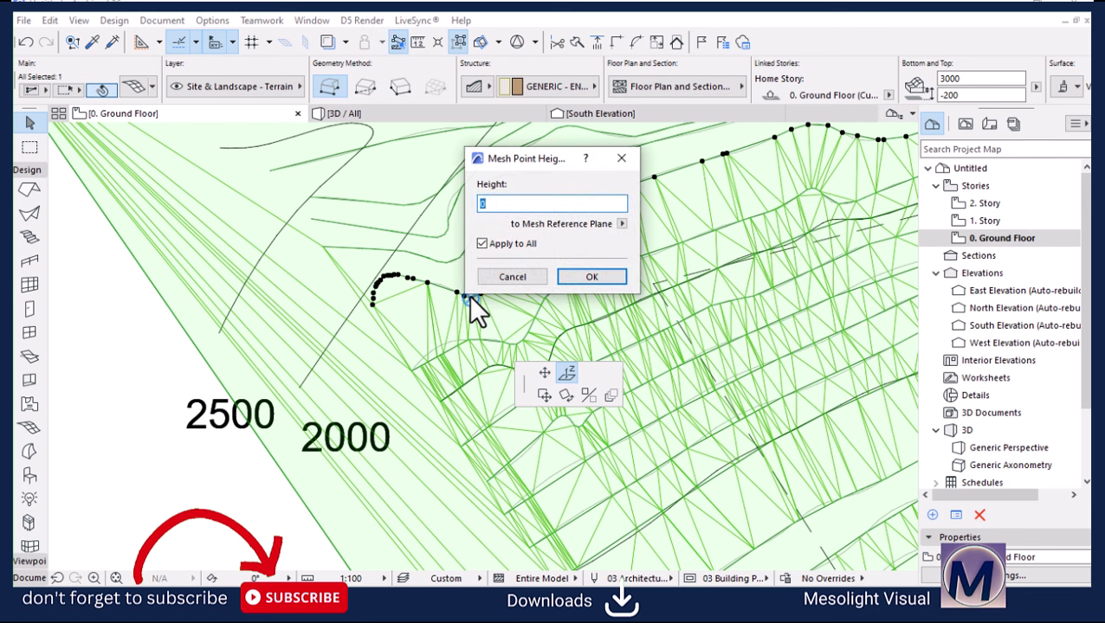
type("2000")
key("Return")
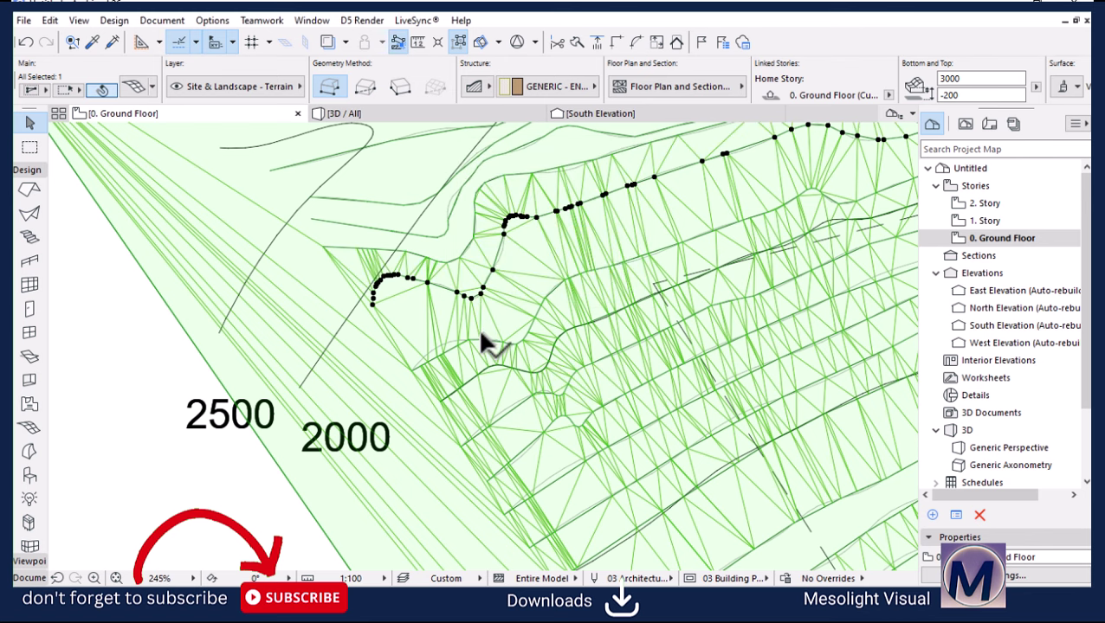
Step: Raise the upper contour nodes to 2700, 2800, 2850 and 3000
scroll(481, 334, "down", 4)
scroll(519, 355, "down", 2)
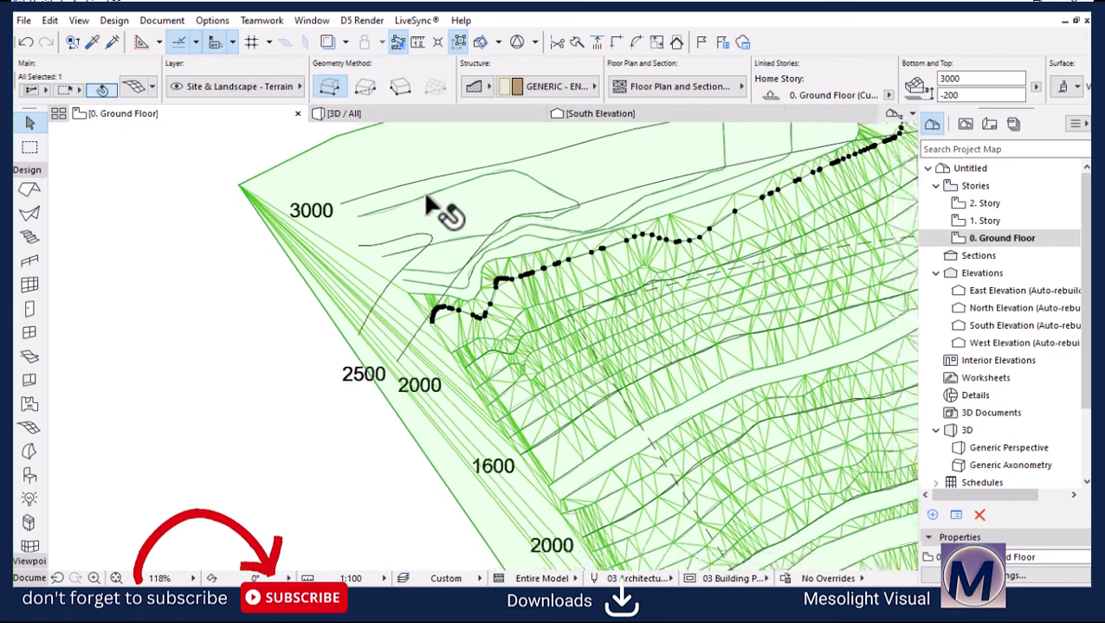
scroll(426, 198, "up", 4)
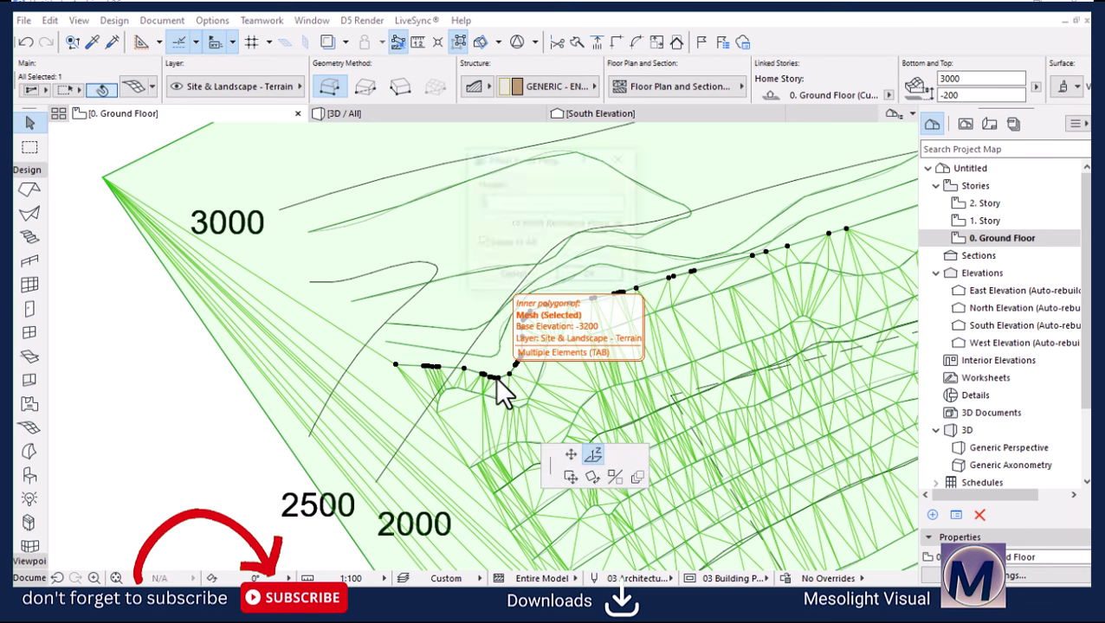
left_click(498, 379)
left_click(498, 380)
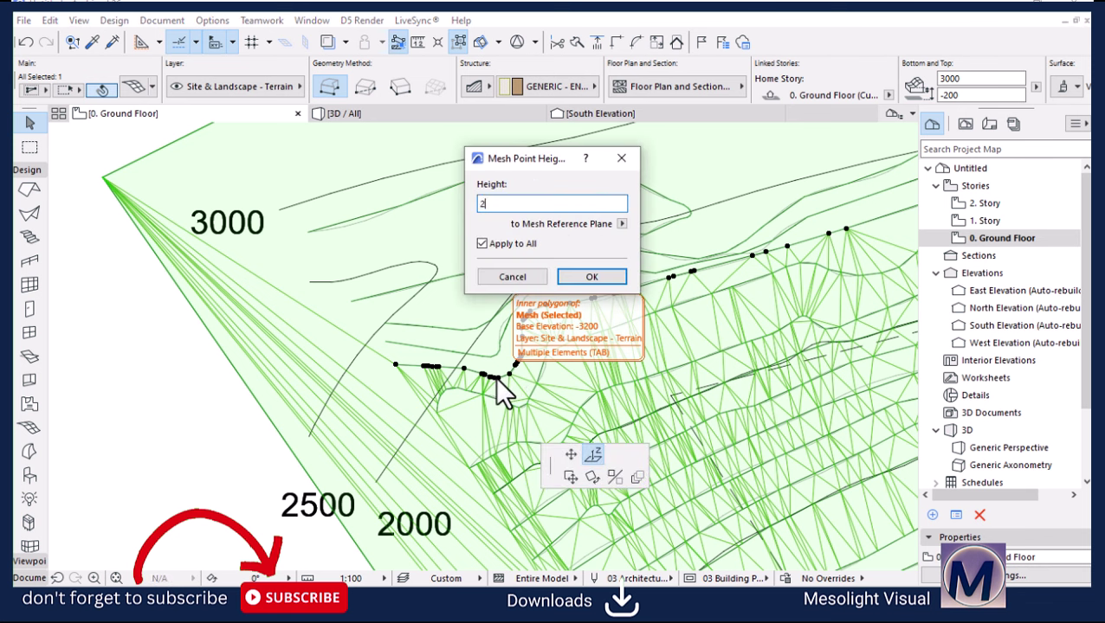
type("2700")
key("Return")
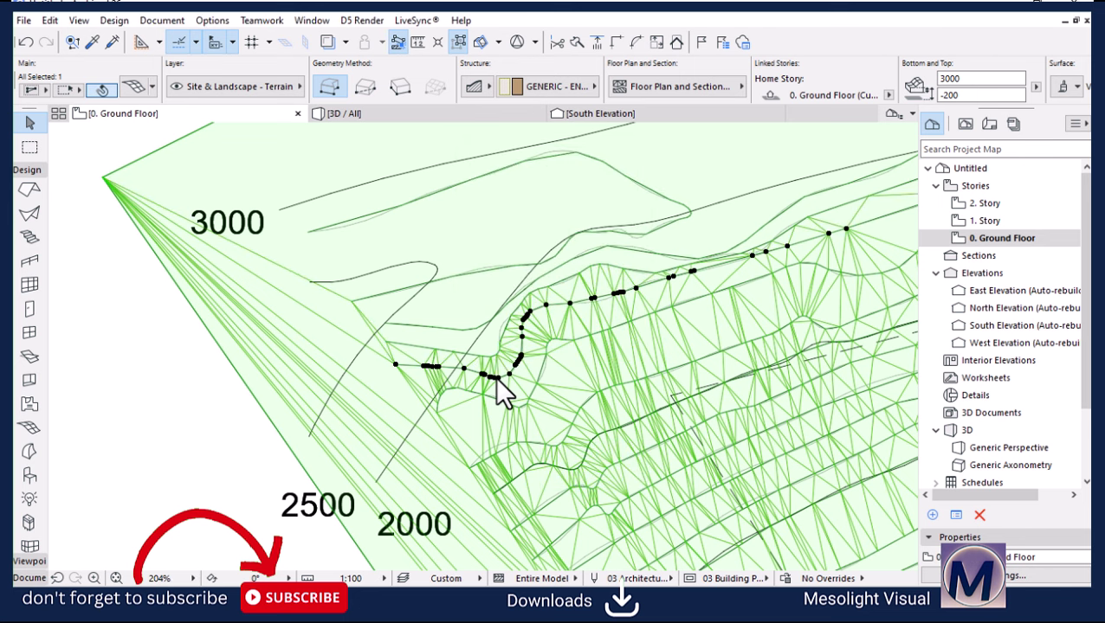
left_click(499, 358)
left_click(499, 357)
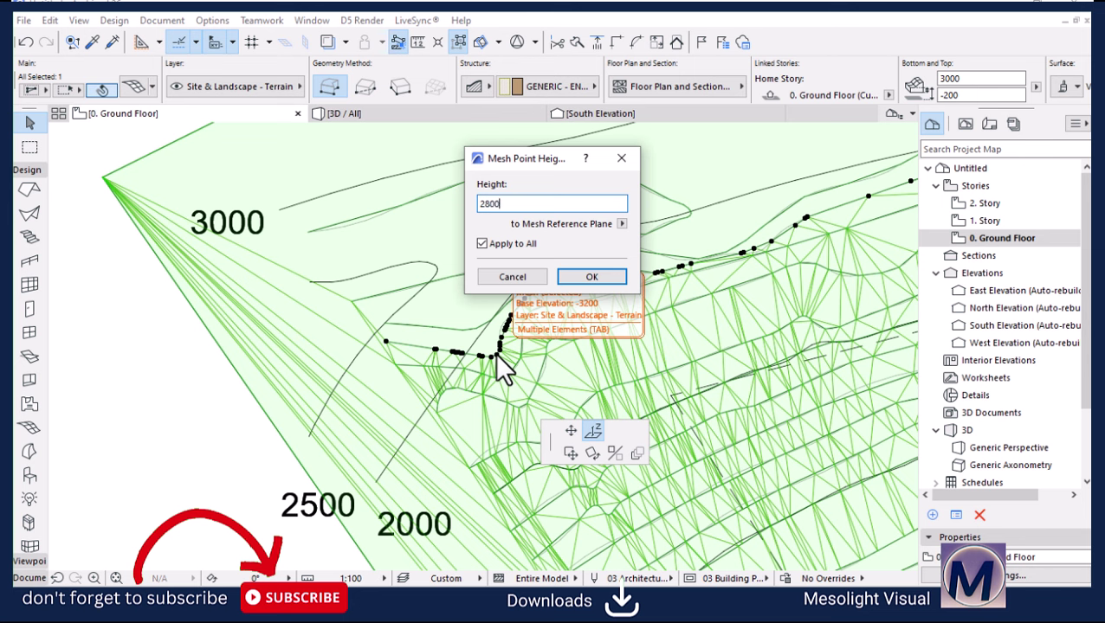
key("Return")
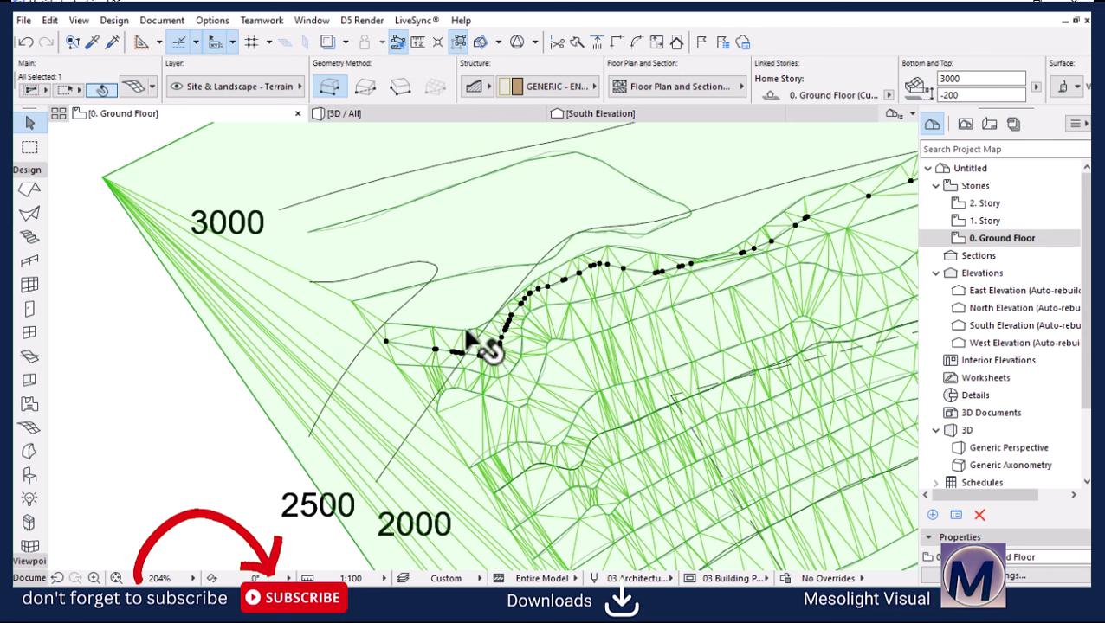
left_click(465, 329)
left_click(465, 329)
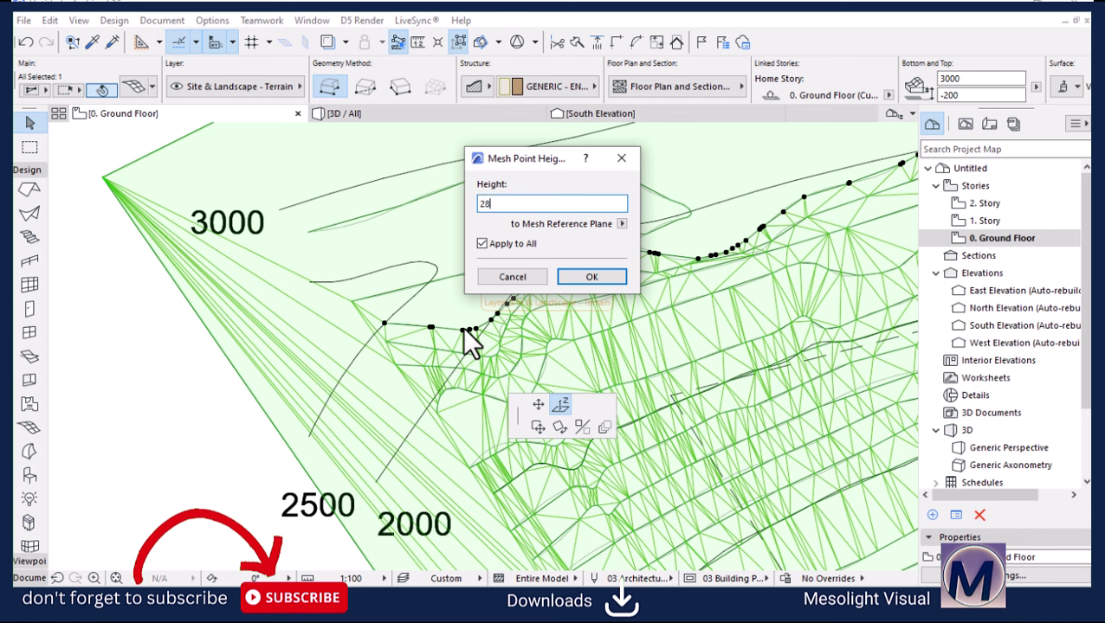
type("2850")
key("Return")
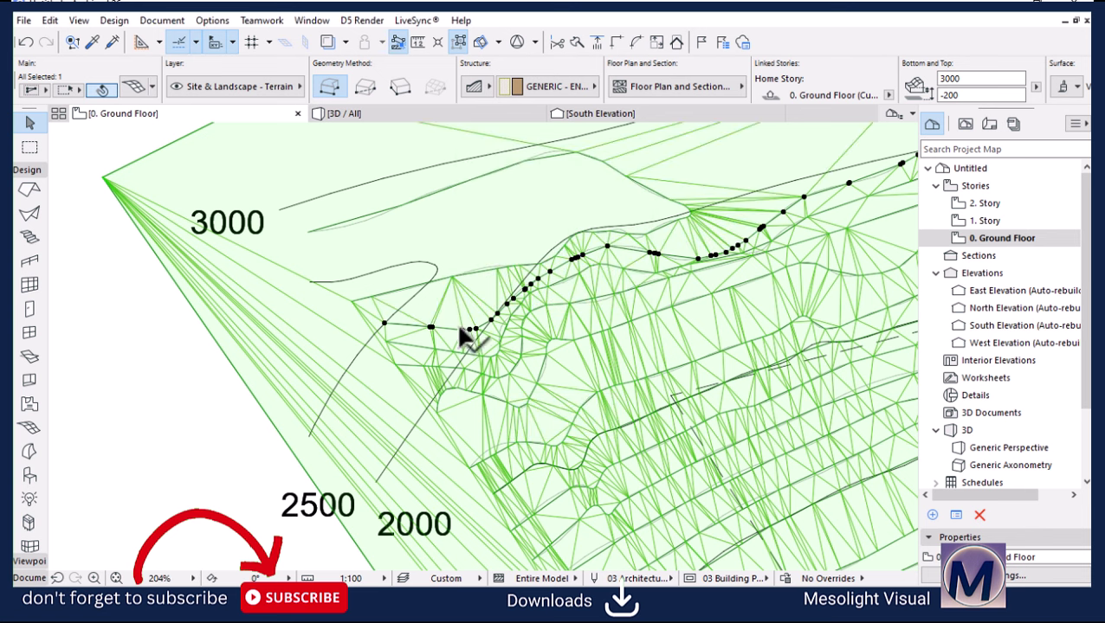
left_click(452, 277)
left_click(452, 277)
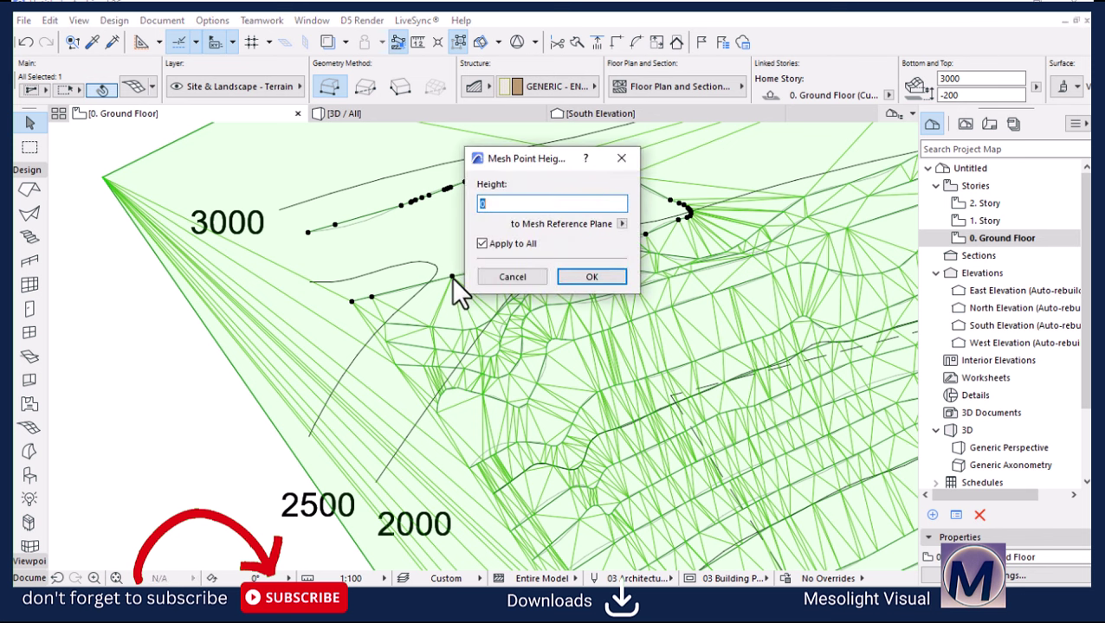
type("3000")
left_click(588, 277)
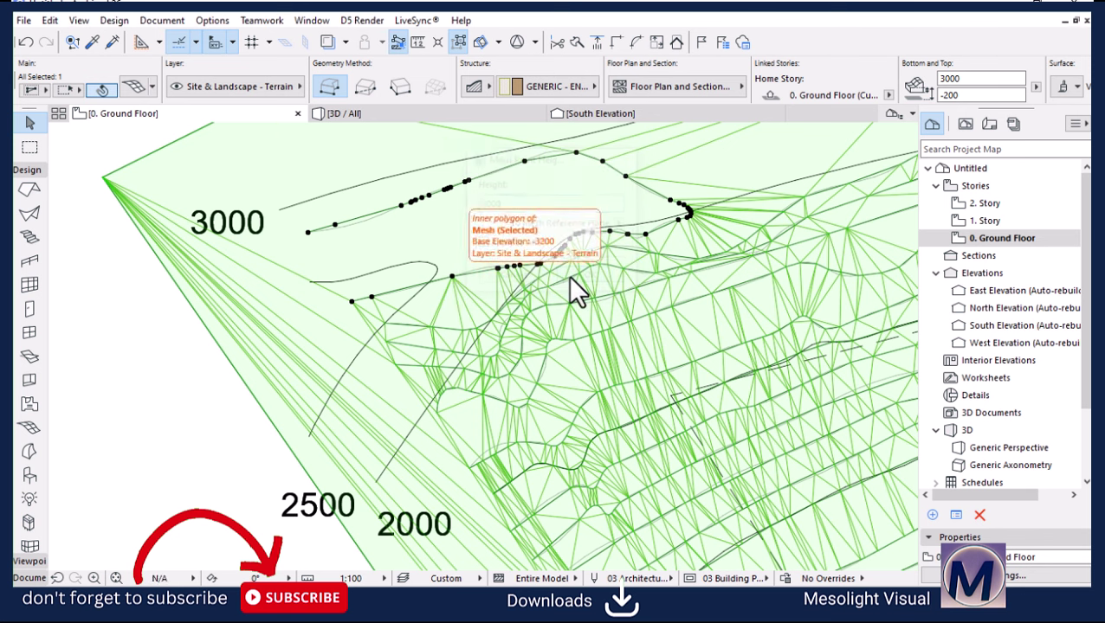
Step: Switch to the 3D view and orbit around the terrain mesh
scroll(343, 260, "down", 10)
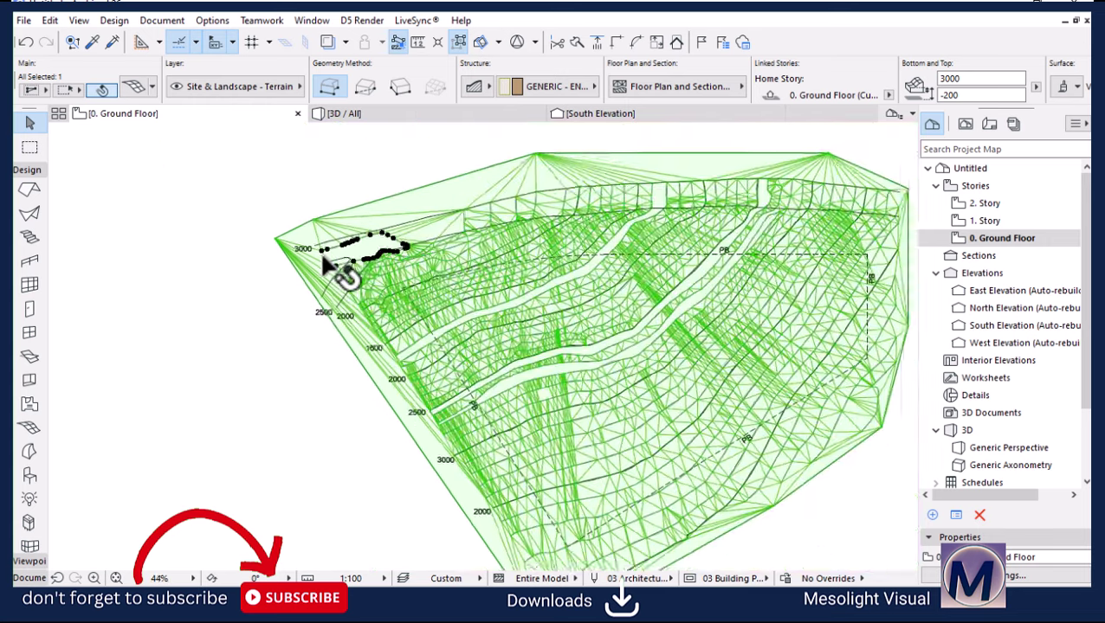
left_click(397, 121)
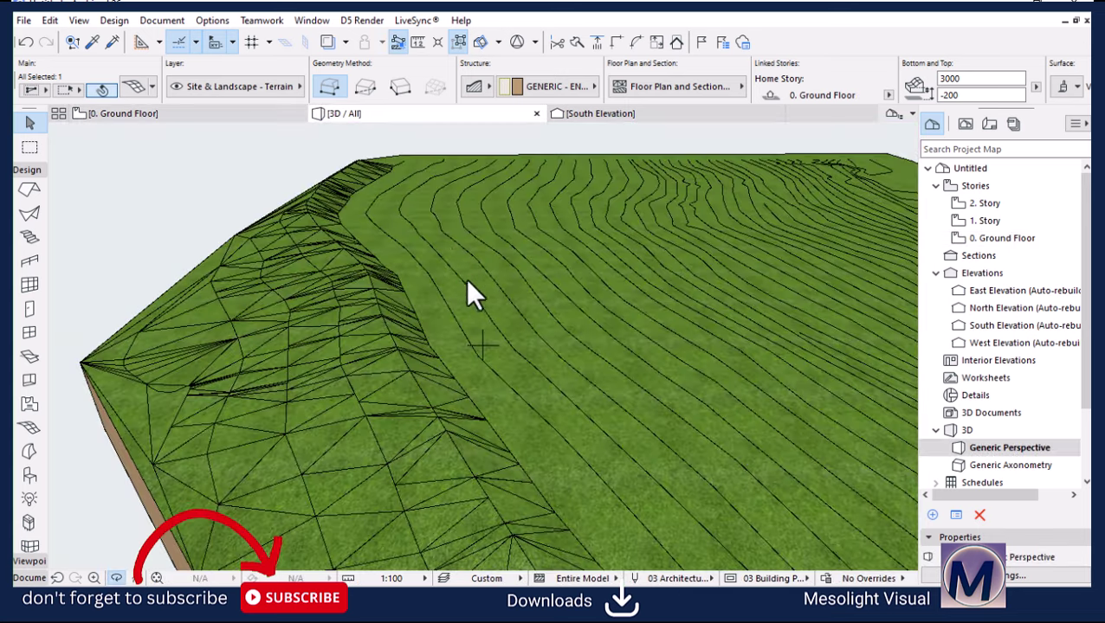
middle_click_drag(468, 291, 392, 332, "shift")
scroll(387, 293, "down", 3)
scroll(648, 359, "down", 3)
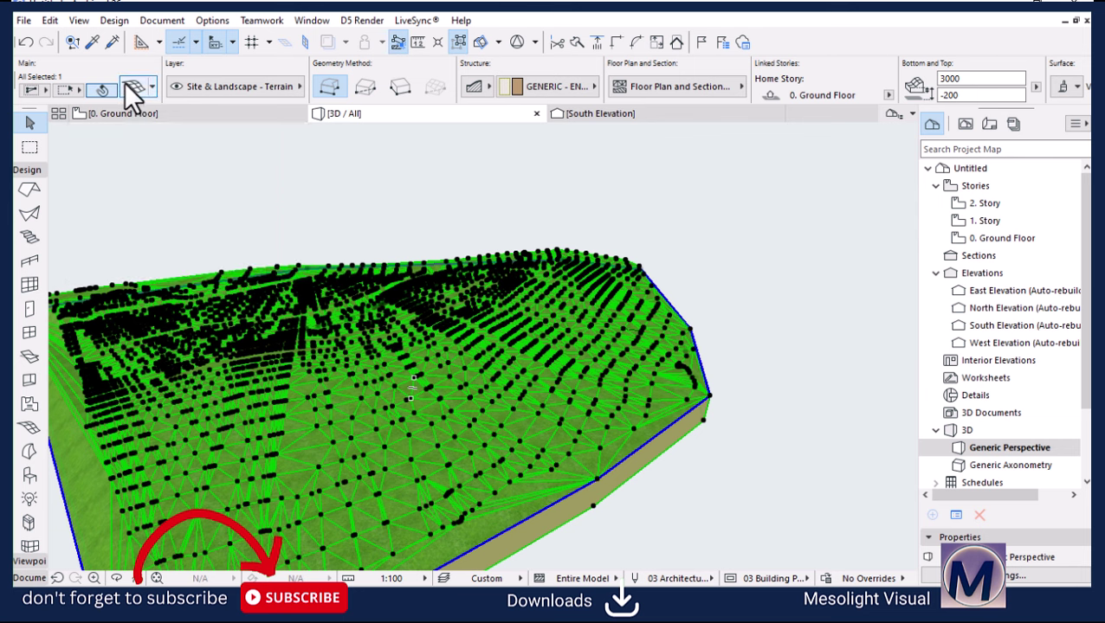
Step: Set the mesh to All Ridges Smooth, then orbit down to a low side view
left_click(130, 87)
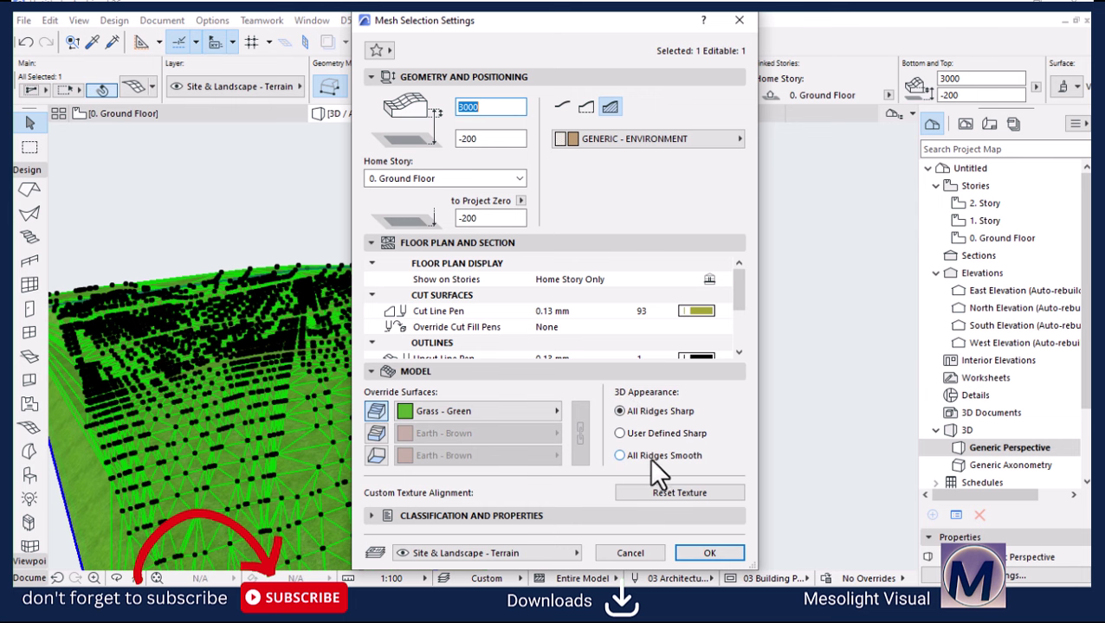
left_click(619, 456)
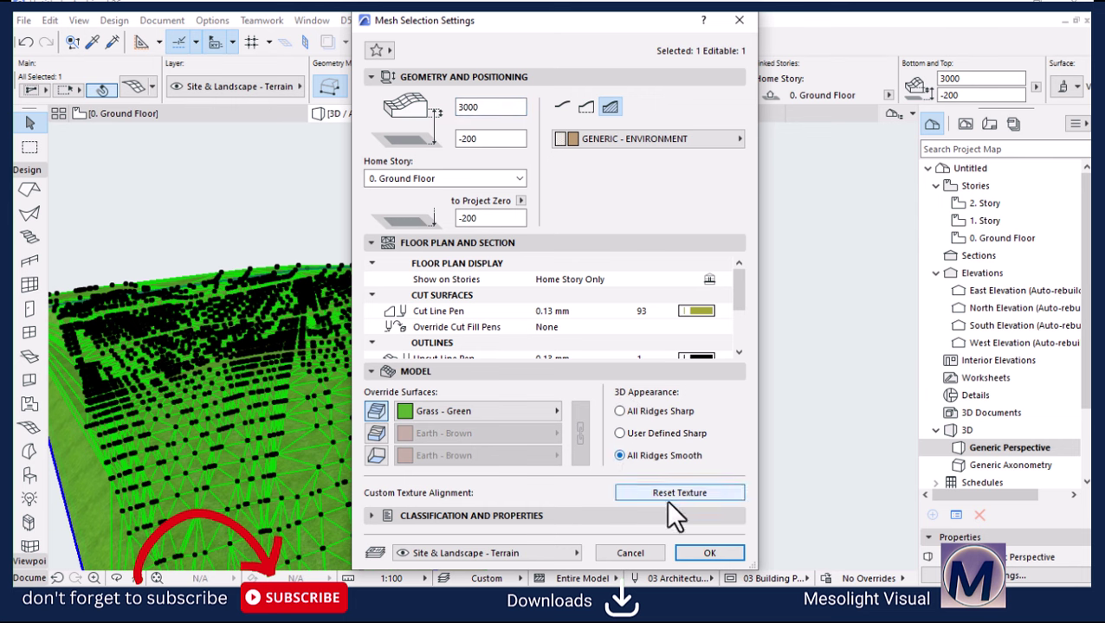
left_click(706, 553)
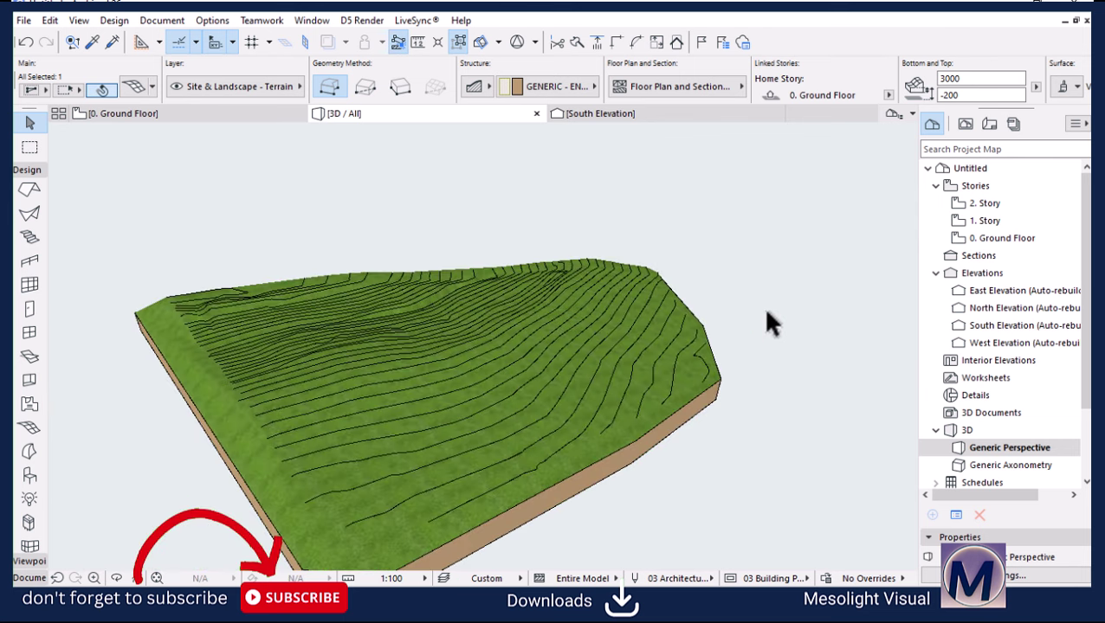
middle_click_drag(706, 488, 613, 493, "shift")
left_click(422, 523)
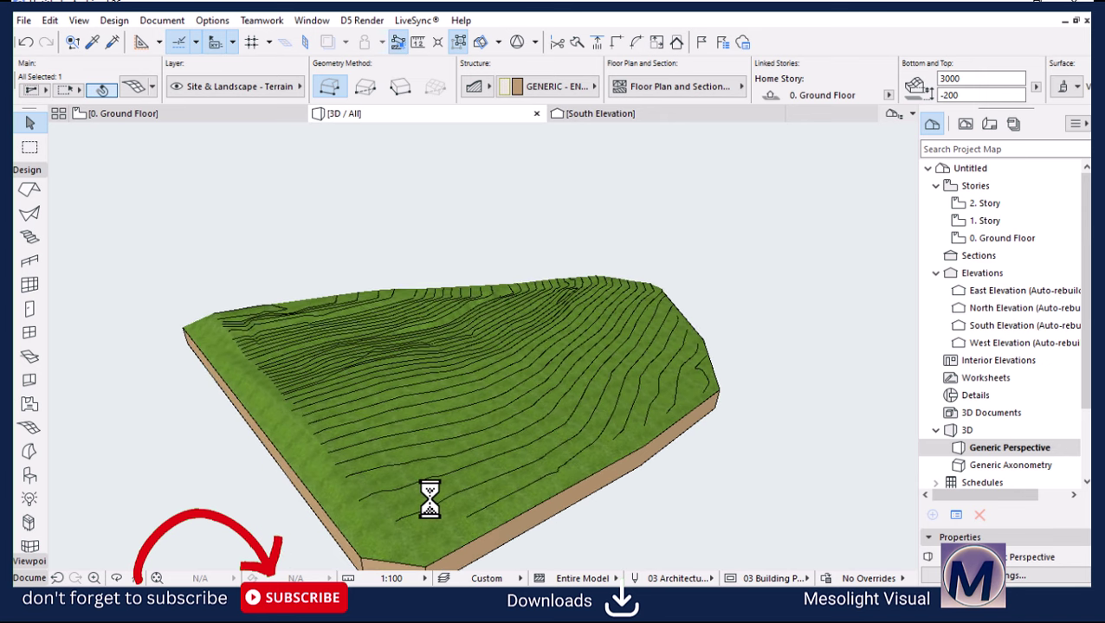
middle_click_drag(434, 473, 365, 441, "shift")
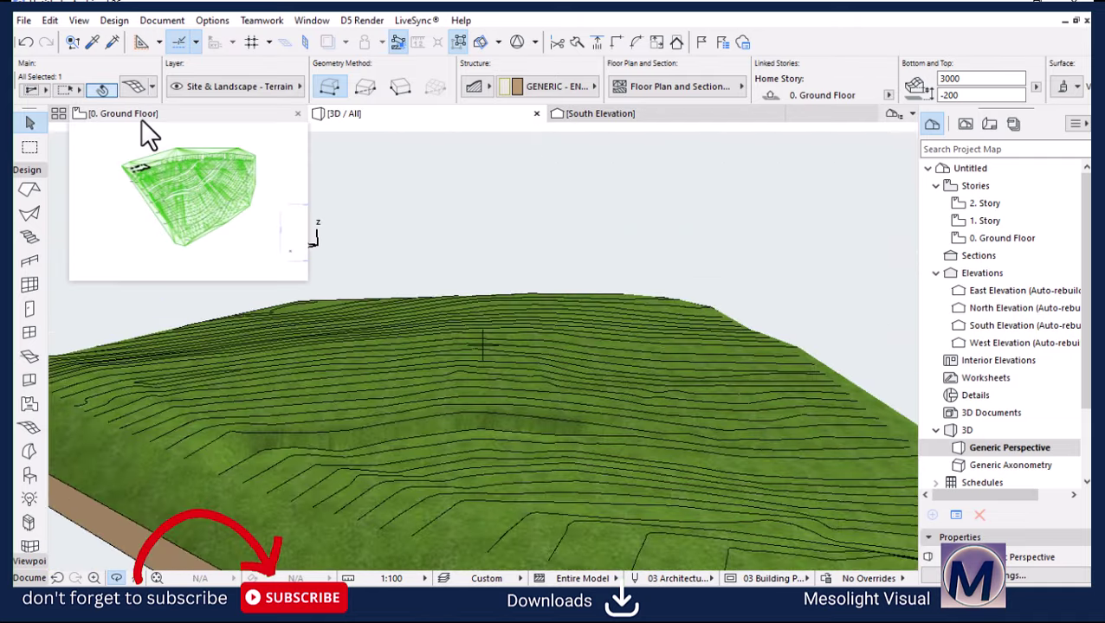
Step: On the 0. Ground Floor plan, select the terrain mesh and pick its bottom corner point
left_click(140, 119)
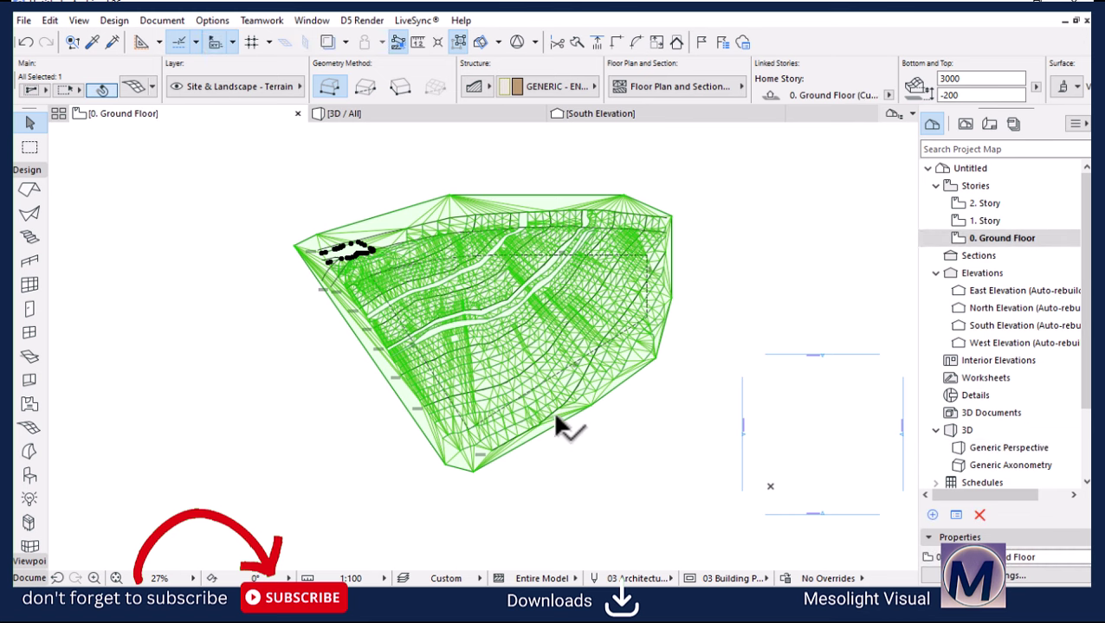
scroll(562, 424, "up", 3)
left_click(558, 482)
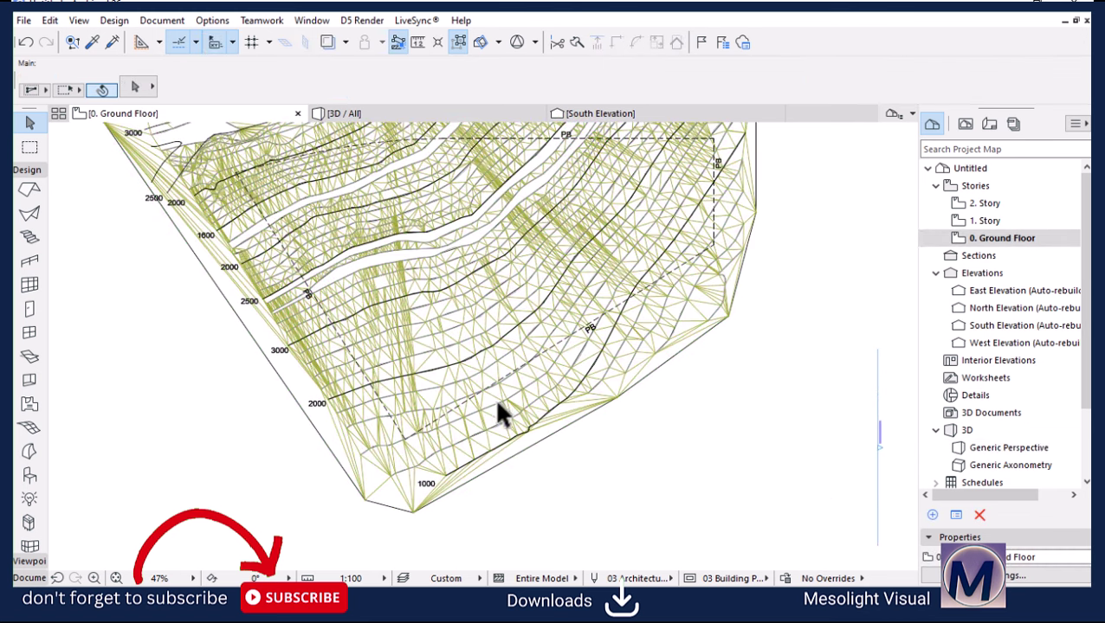
scroll(497, 404, "down", 1)
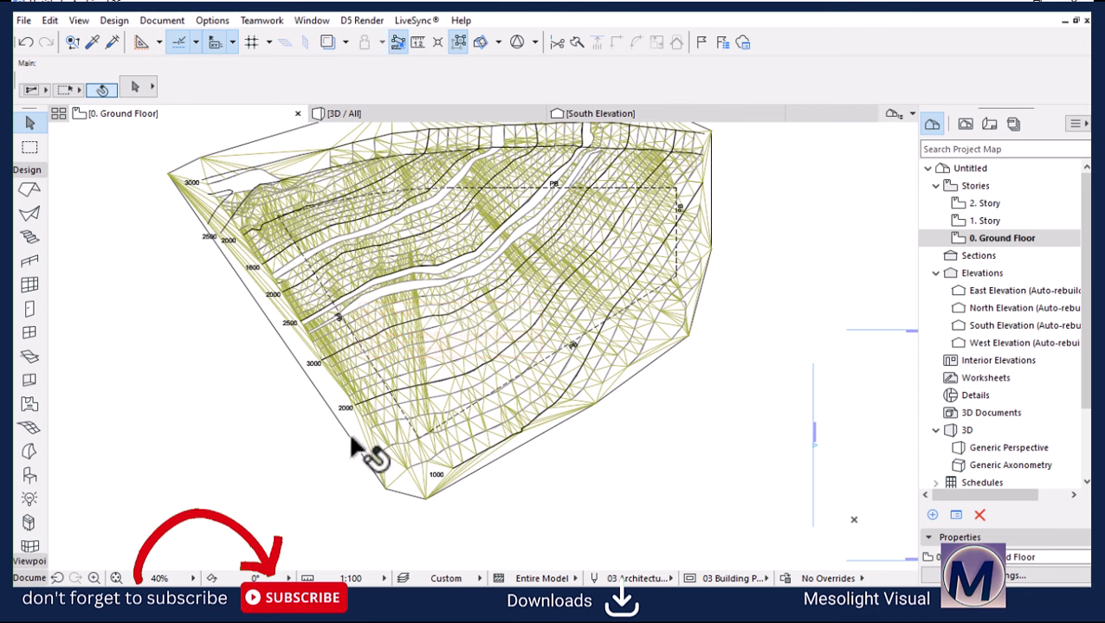
scroll(354, 448, "up", 1)
scroll(350, 467, "up", 2)
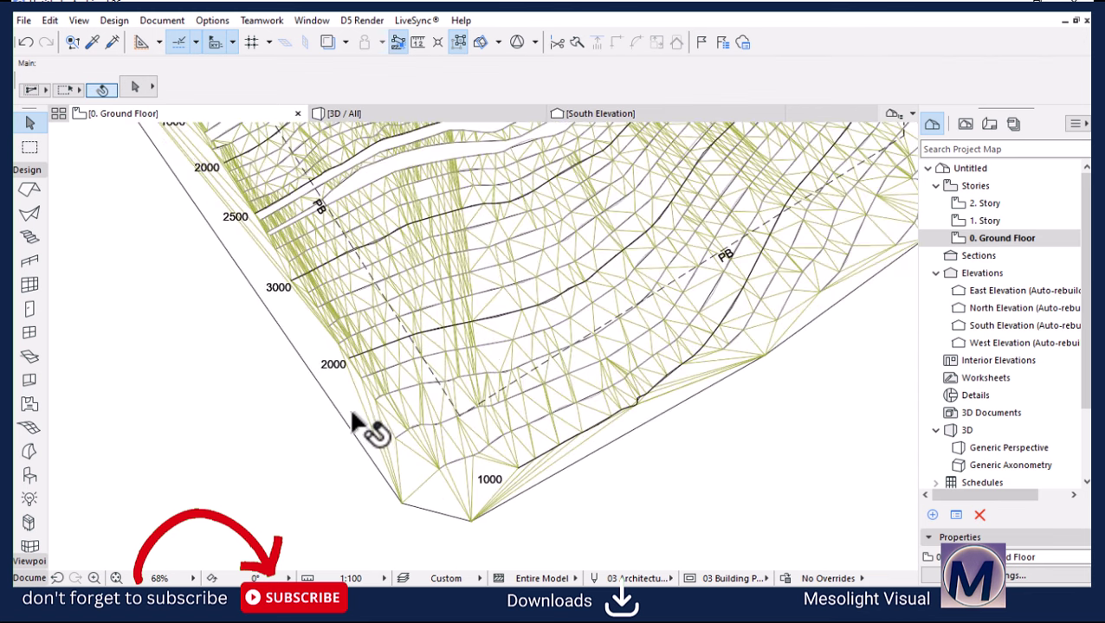
left_click(346, 412)
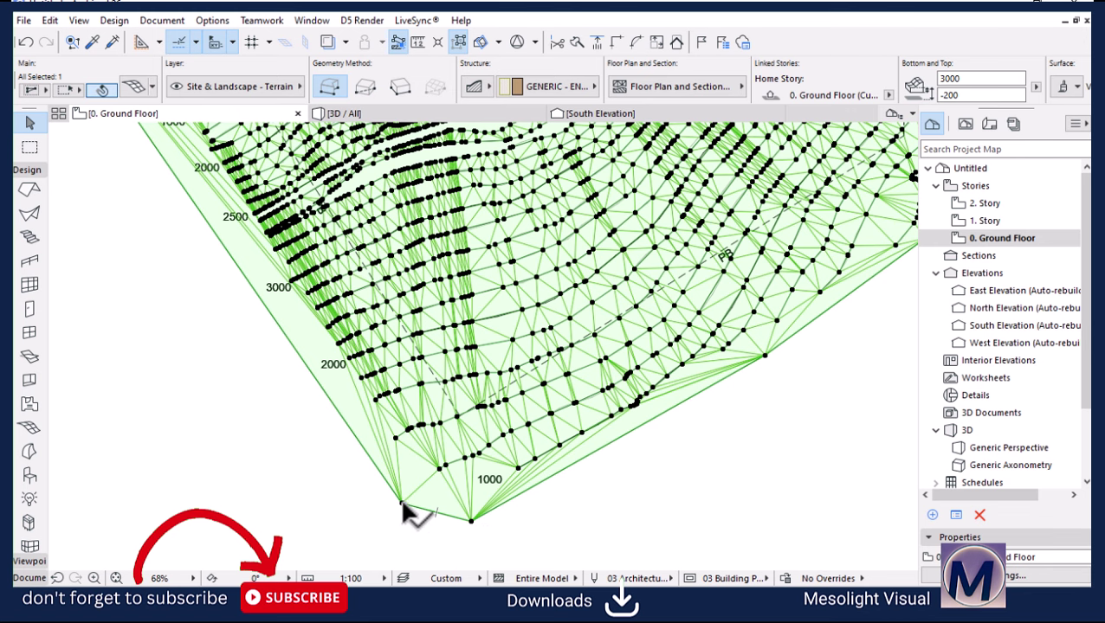
scroll(474, 487, "down", 3)
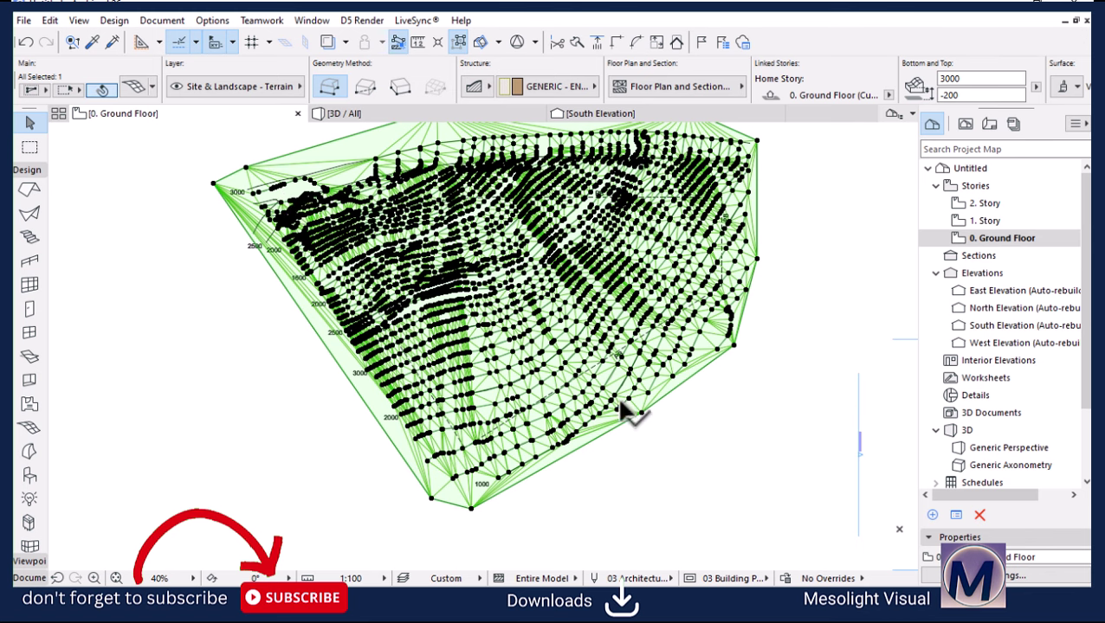
scroll(463, 498, "up", 3)
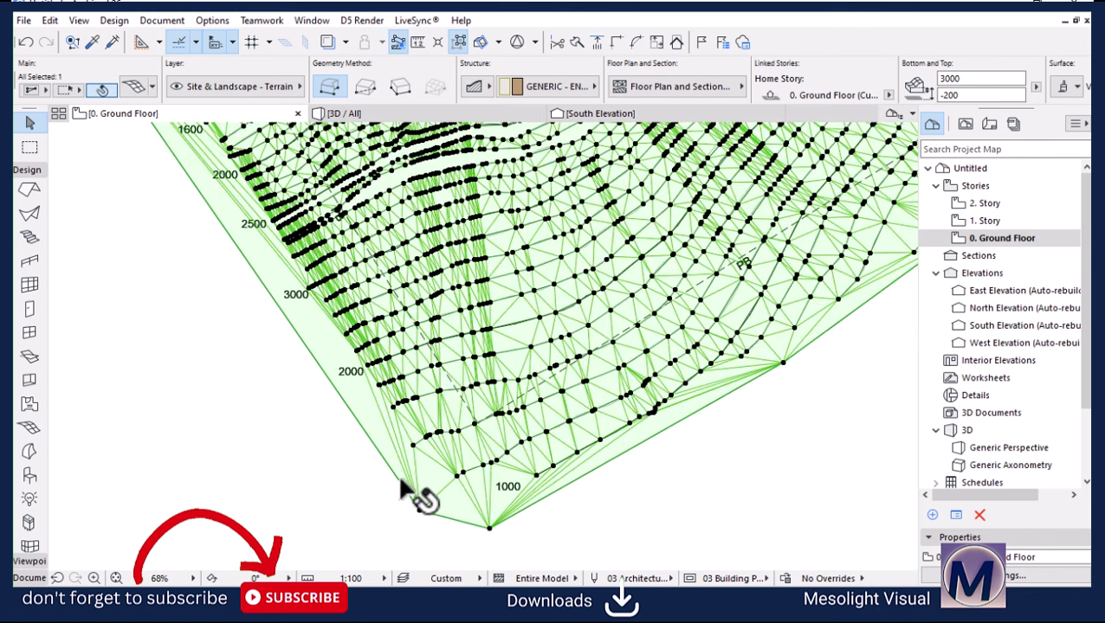
left_click(419, 511)
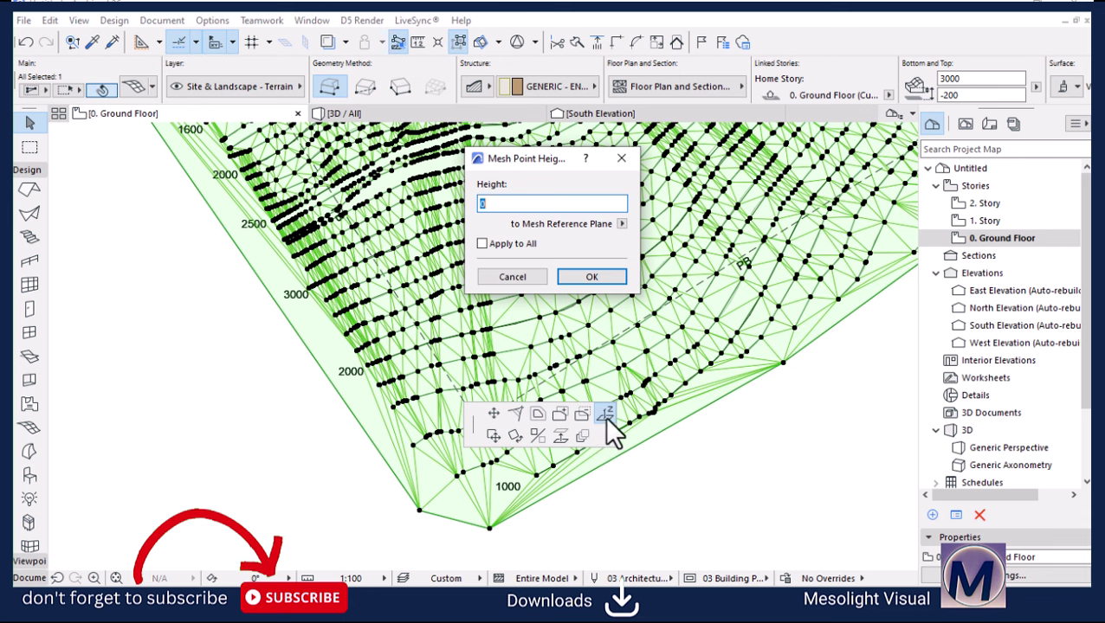
Step: Cancel the pending point-height change and mesh cutout edit
left_click(511, 278)
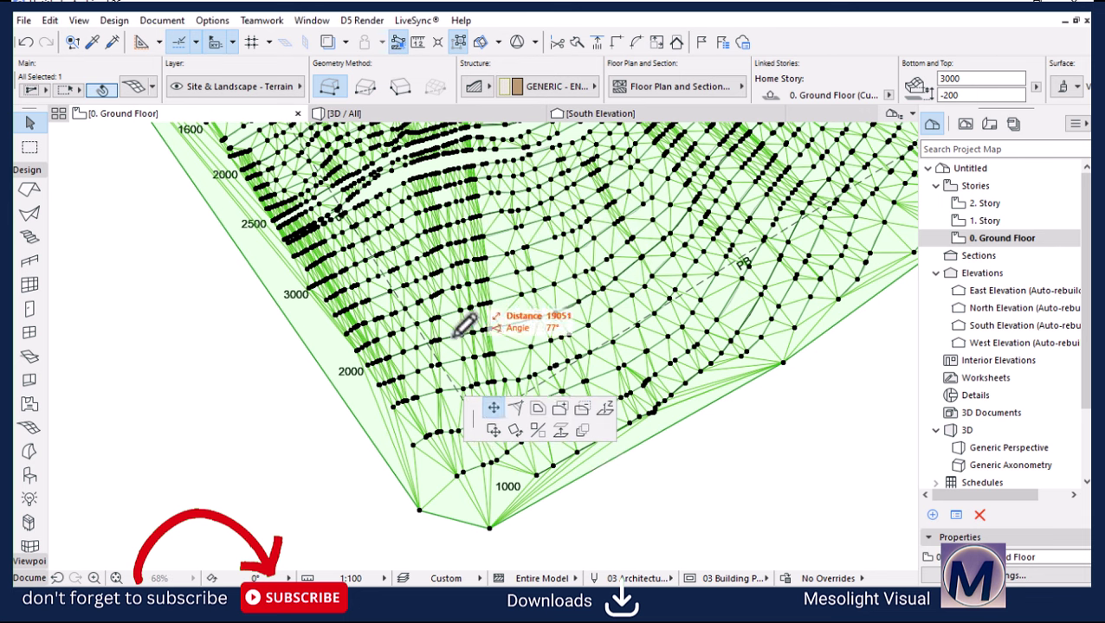
left_click(582, 409)
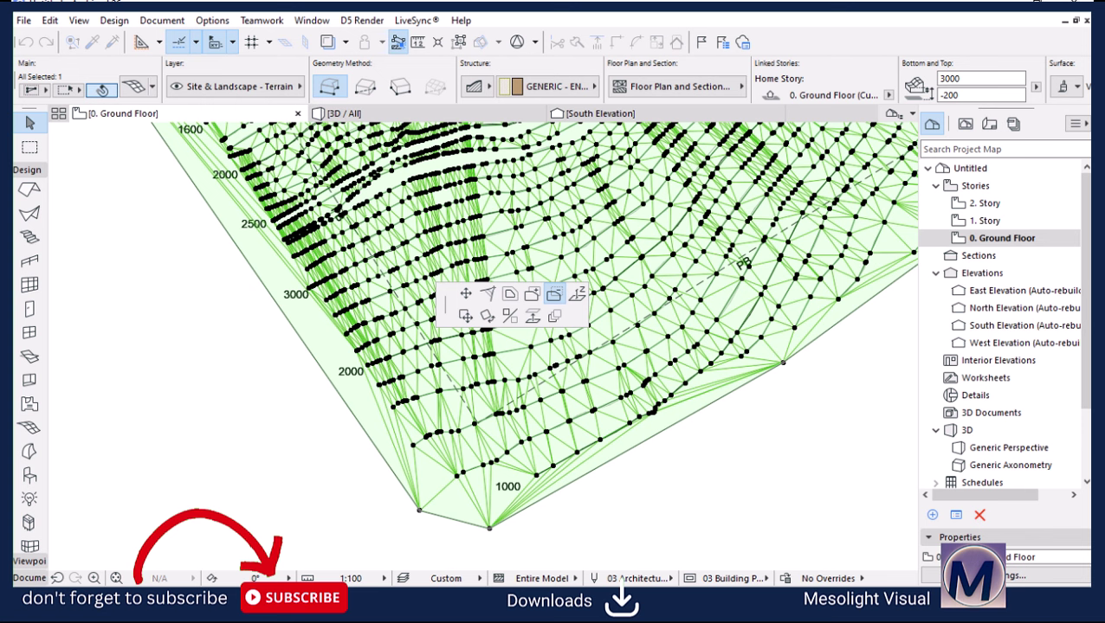
key("Escape")
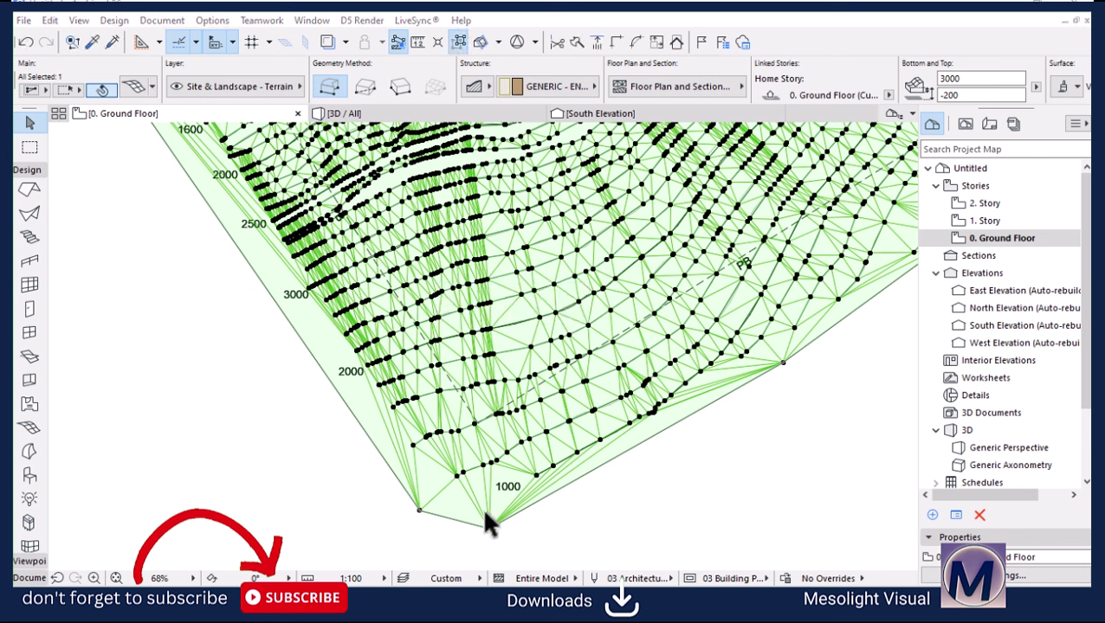
Step: Select the mesh's lower-left node and start a new outline up its left edge
left_click(419, 510)
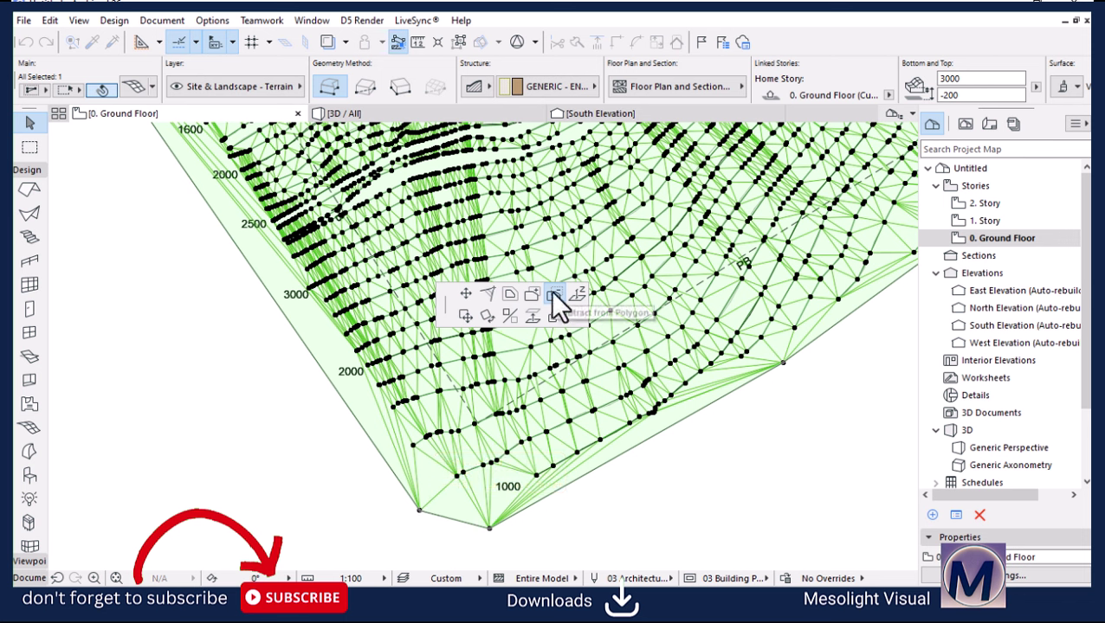
left_click(555, 298)
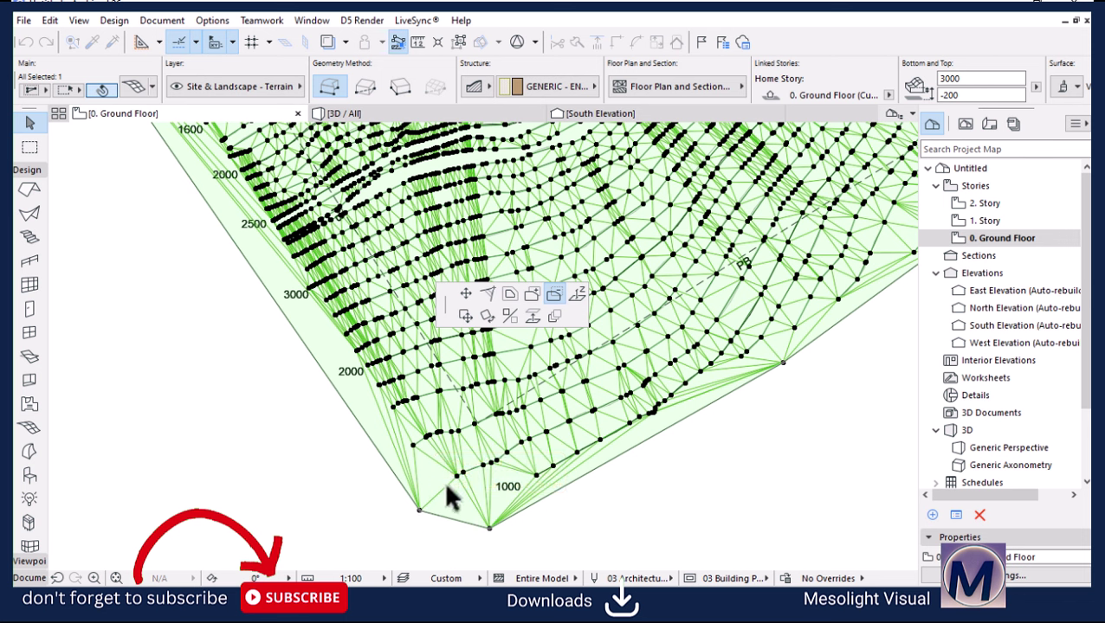
left_click(489, 525)
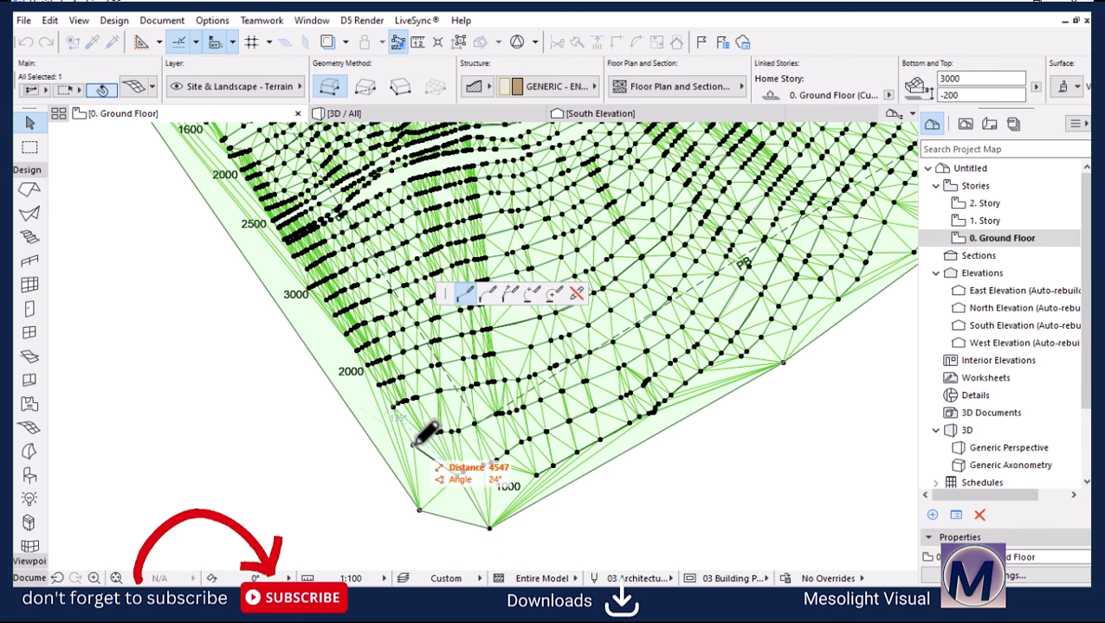
scroll(413, 444, "up", 5)
left_click(430, 396)
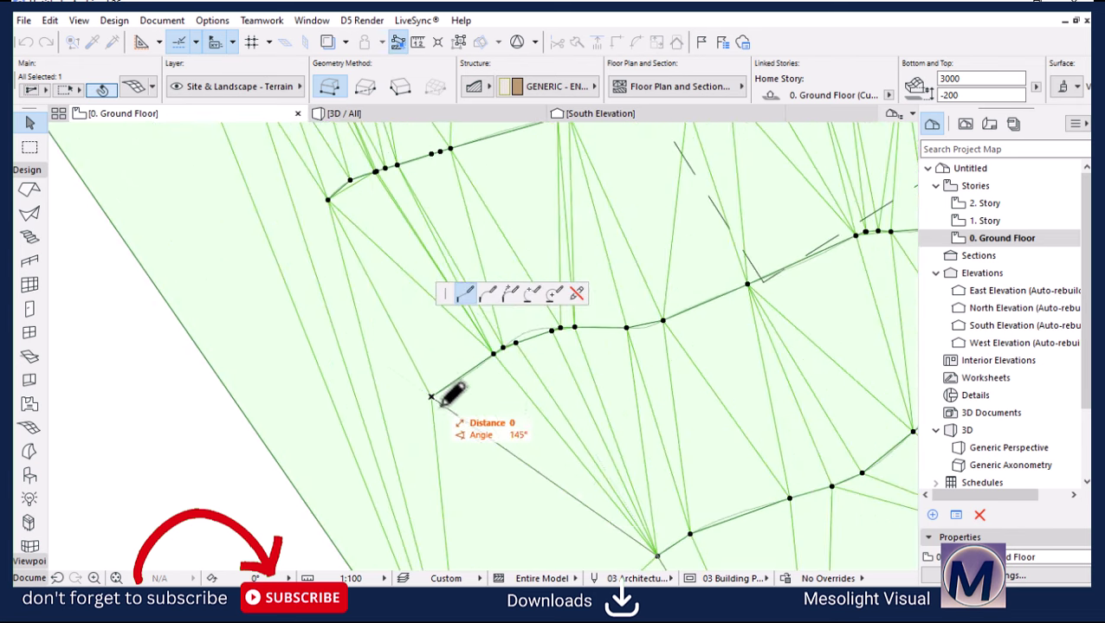
scroll(442, 364, "down", 3)
left_click(424, 316)
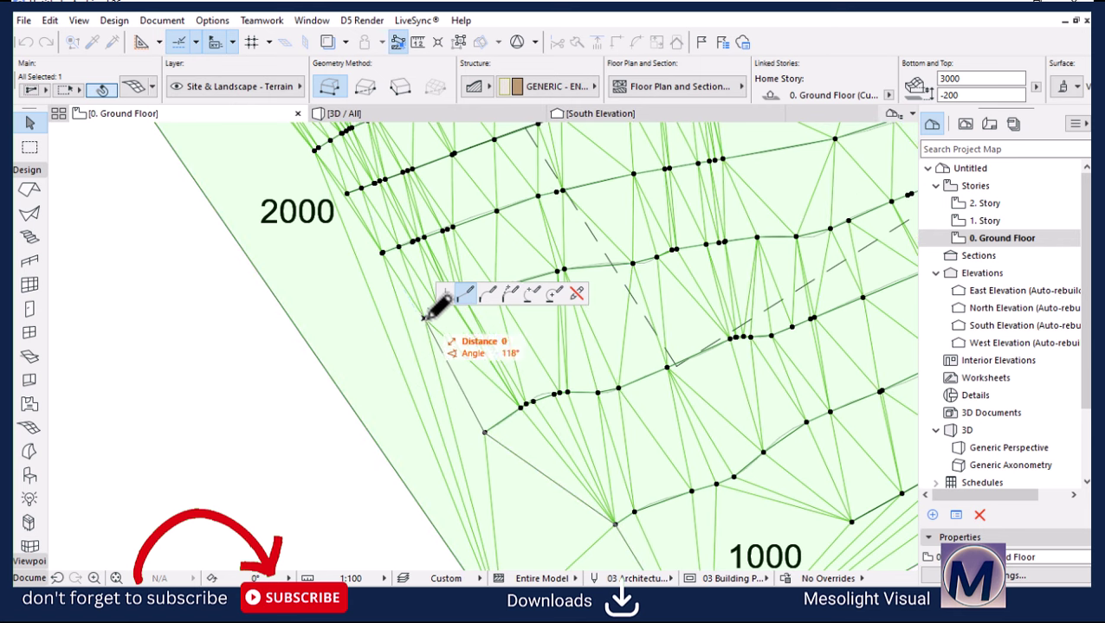
Step: Continue the outline along the contour ends up to the 3000 contour
left_click(382, 252)
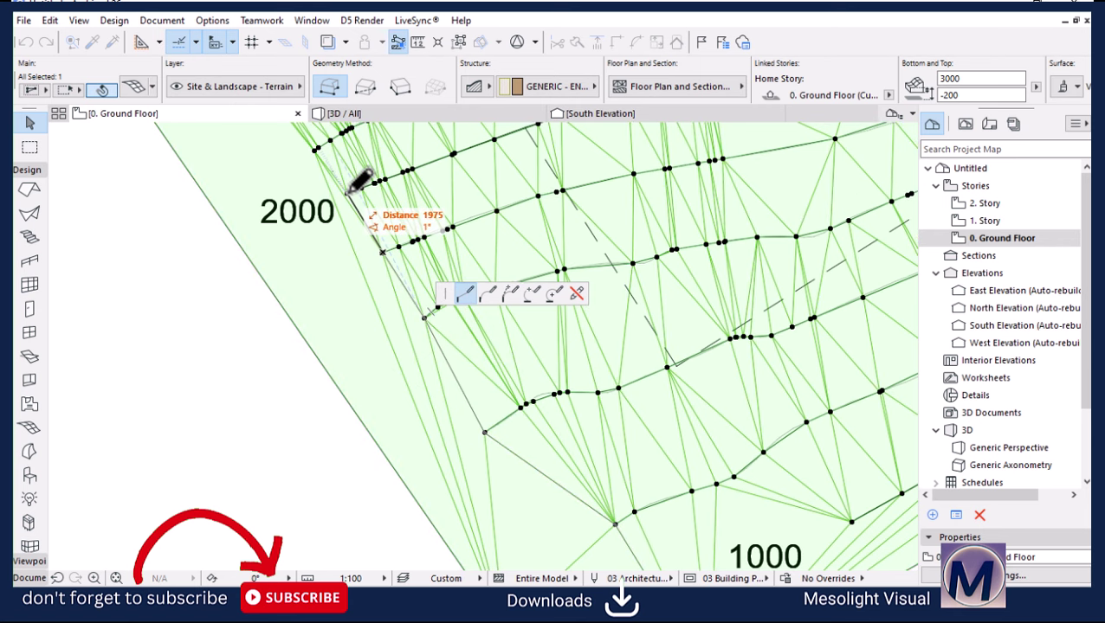
scroll(456, 434, "down", 3)
scroll(483, 437, "up", 3)
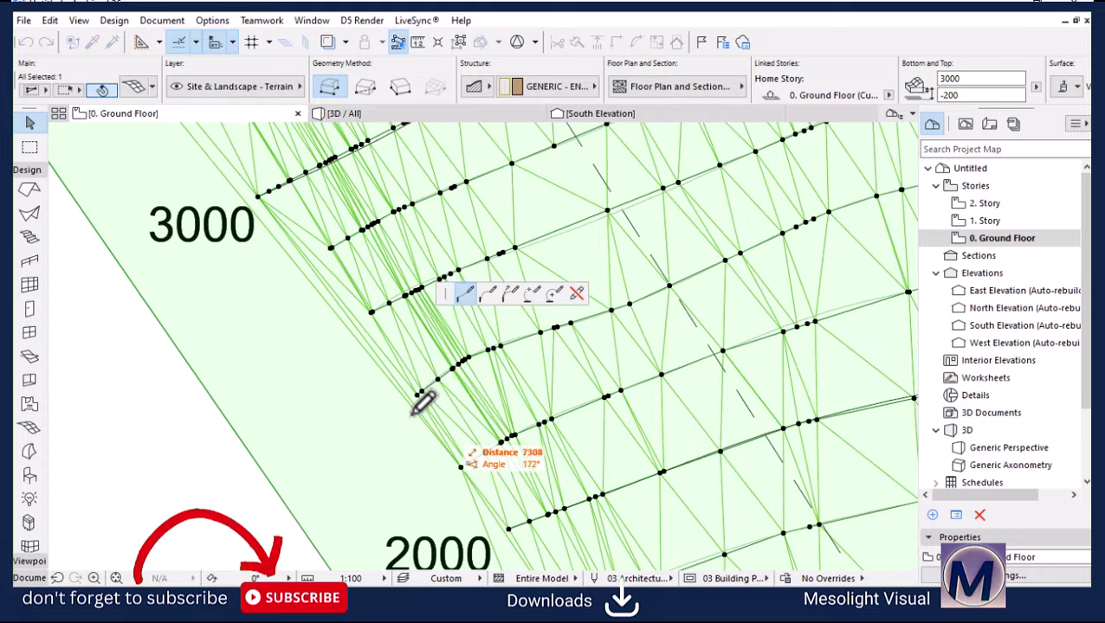
left_click(418, 393)
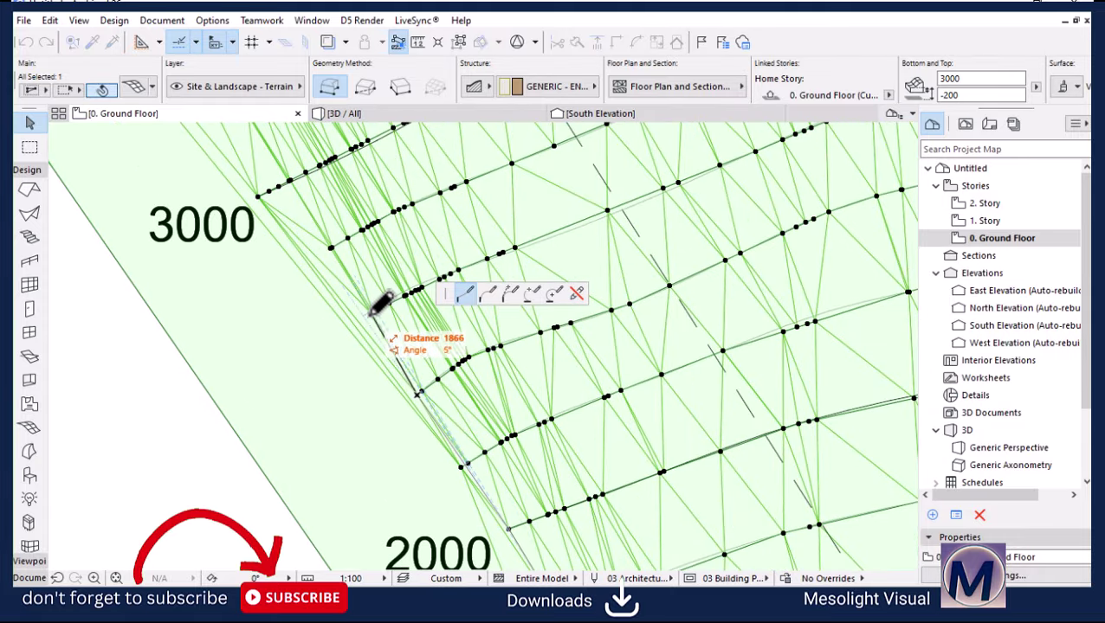
scroll(372, 312, "up", 2)
left_click(372, 311)
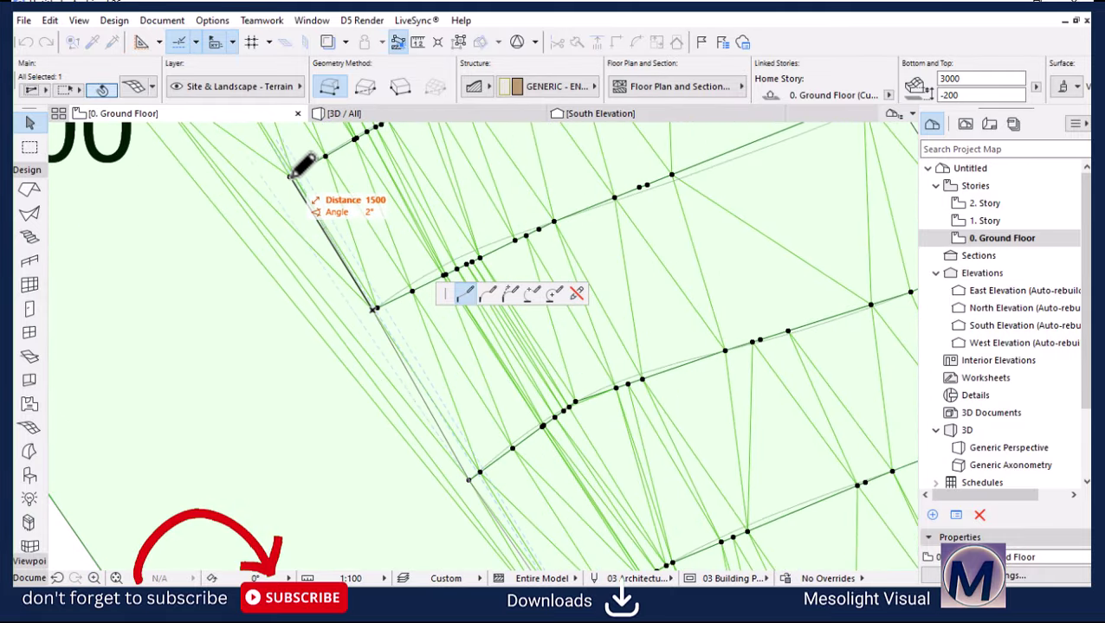
Step: Zoom in and out to check the traced outline along the mesh's left edge
scroll(510, 501, "down", 3)
scroll(406, 372, "up", 3)
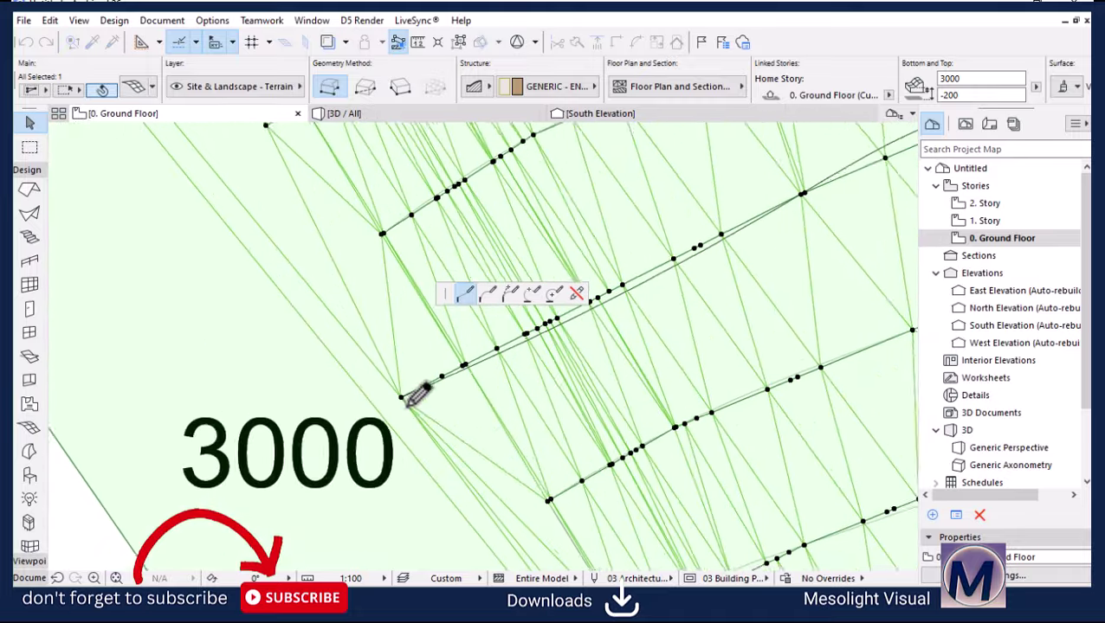
scroll(414, 392, "up", 1)
scroll(475, 407, "down", 3)
scroll(406, 359, "up", 3)
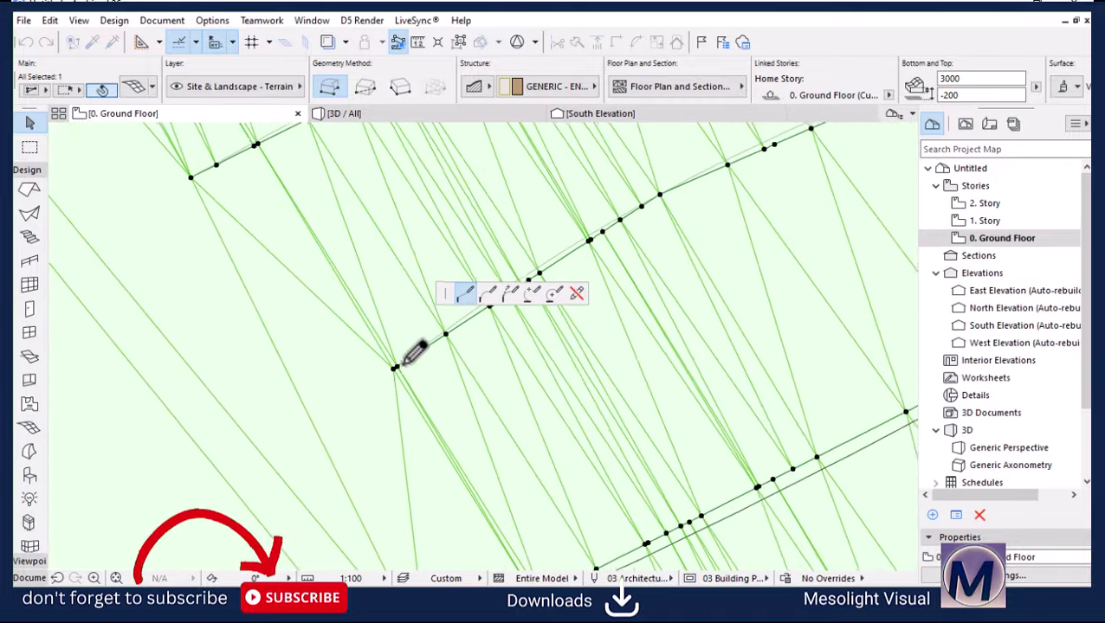
scroll(495, 417, "down", 3)
scroll(320, 251, "up", 3)
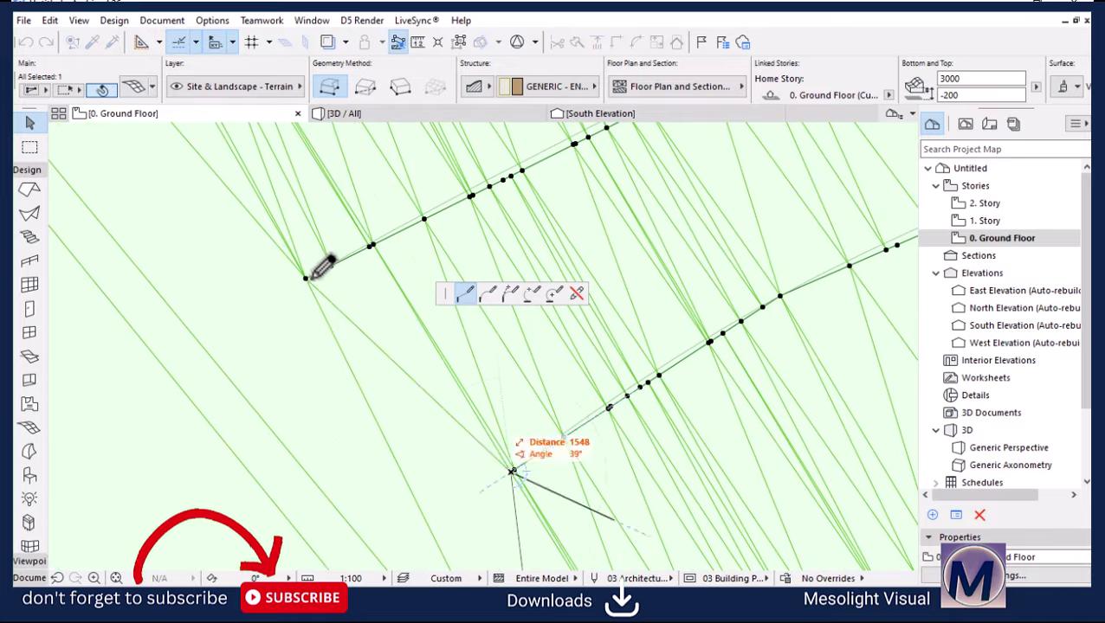
scroll(456, 449, "down", 3)
scroll(348, 309, "up", 3)
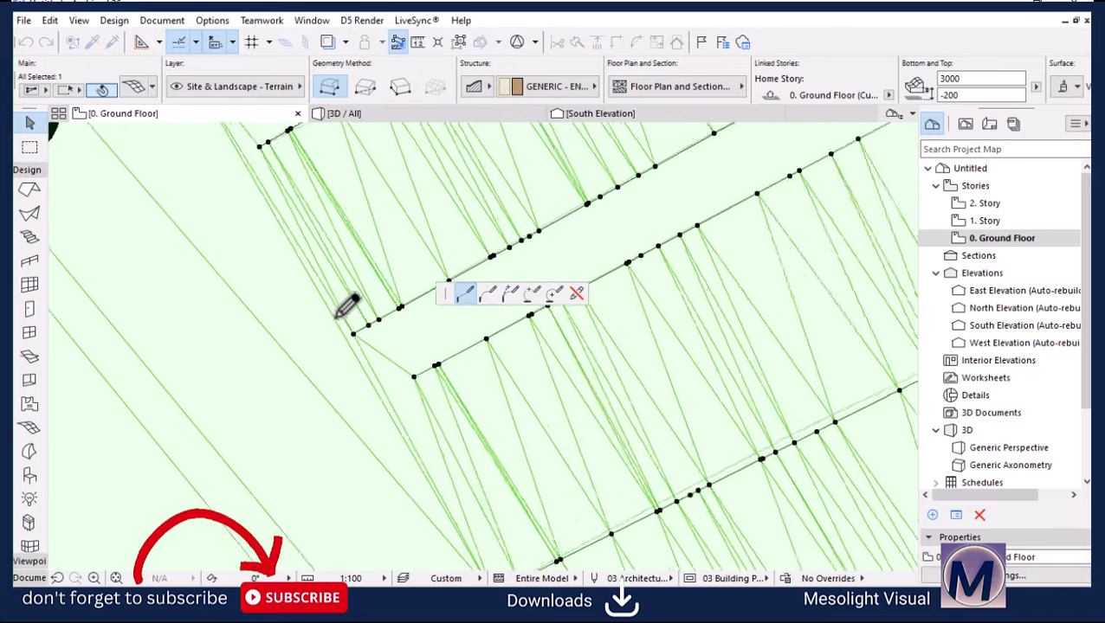
scroll(432, 430, "down", 3)
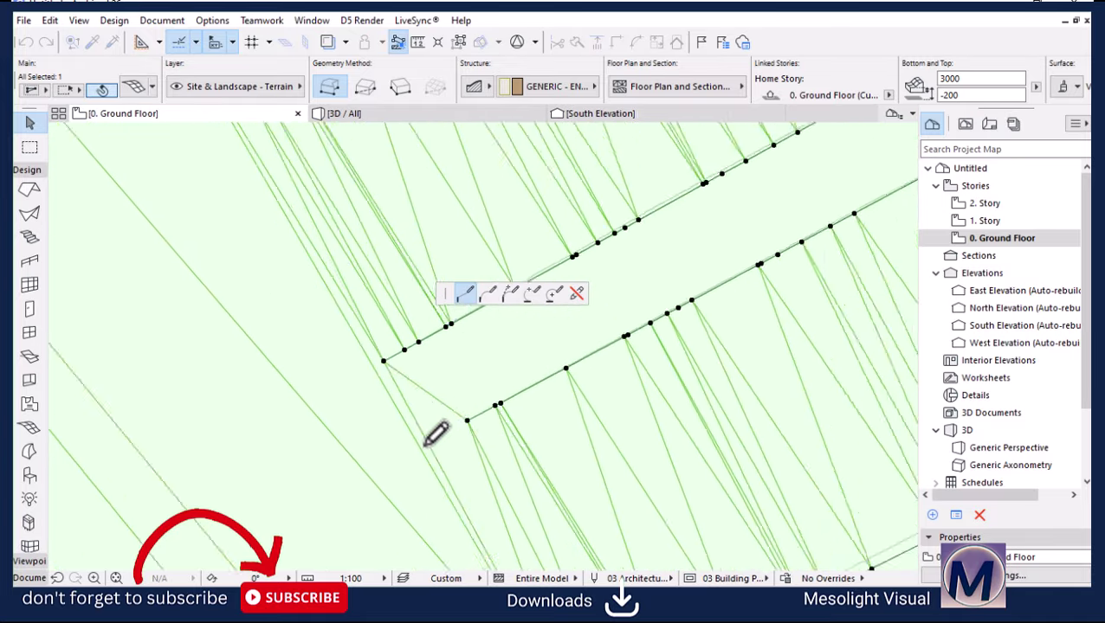
scroll(328, 234, "up", 3)
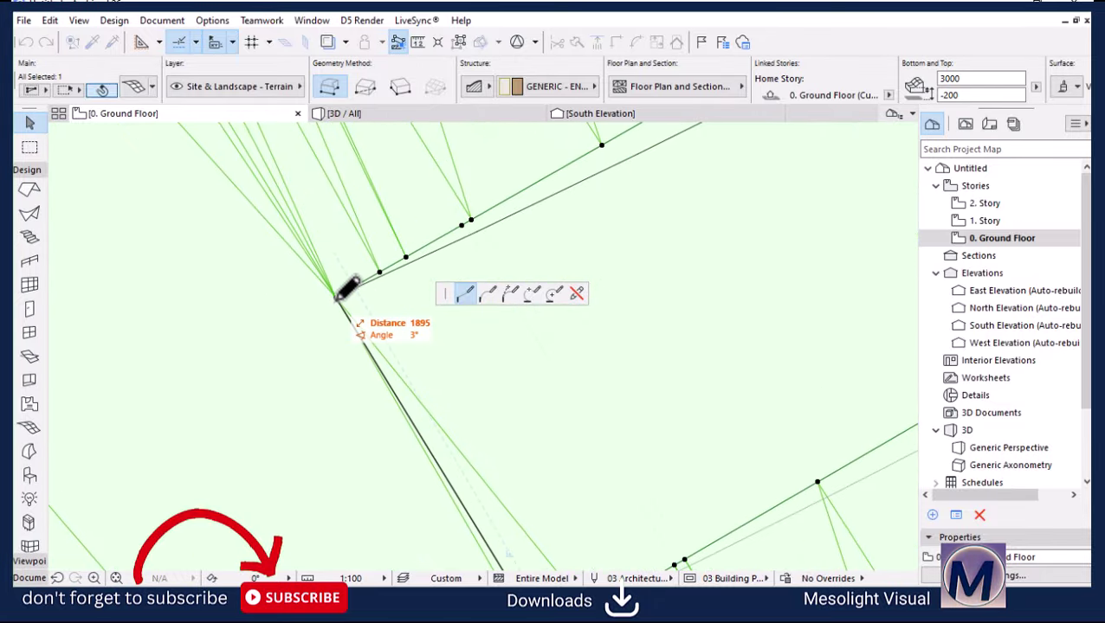
scroll(444, 389, "down", 3)
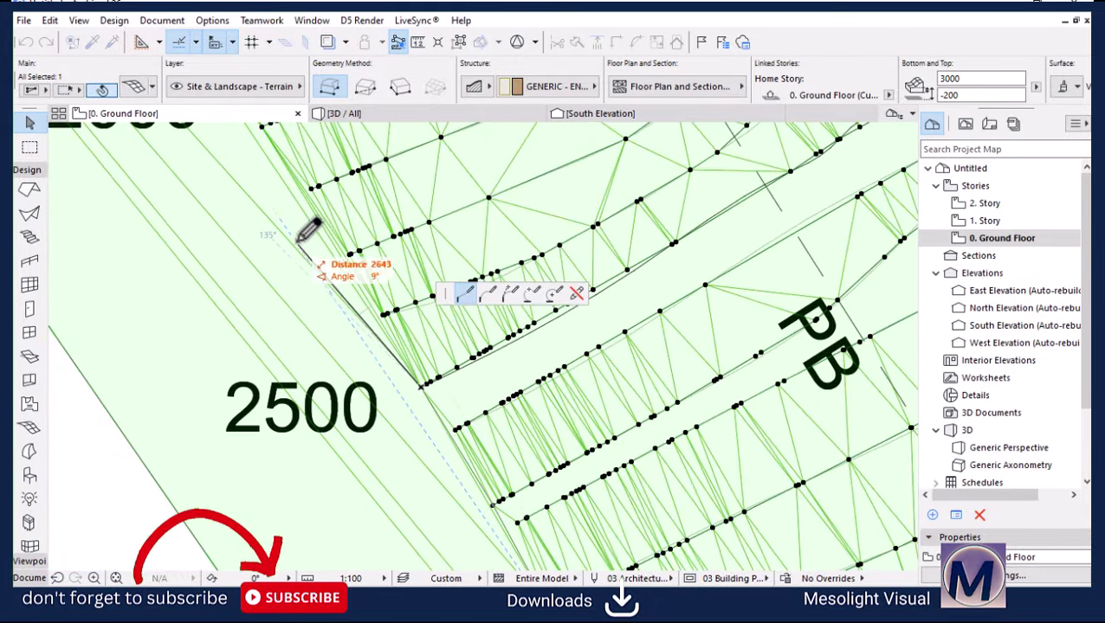
scroll(388, 284, "down", 3)
scroll(375, 244, "up", 3)
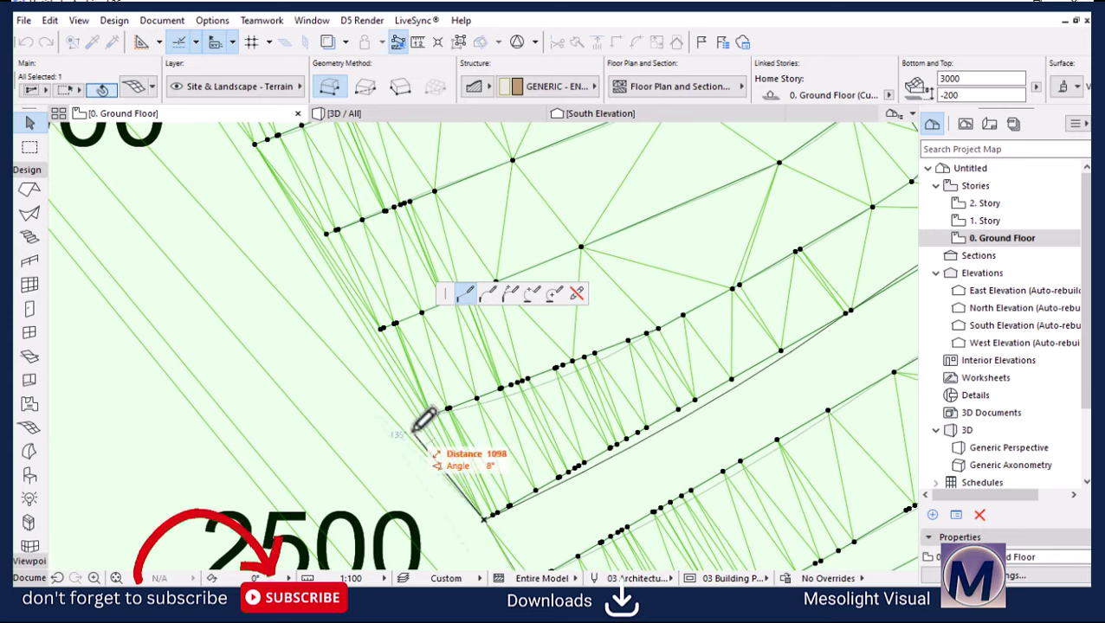
scroll(452, 414, "up", 2)
scroll(457, 405, "up", 4)
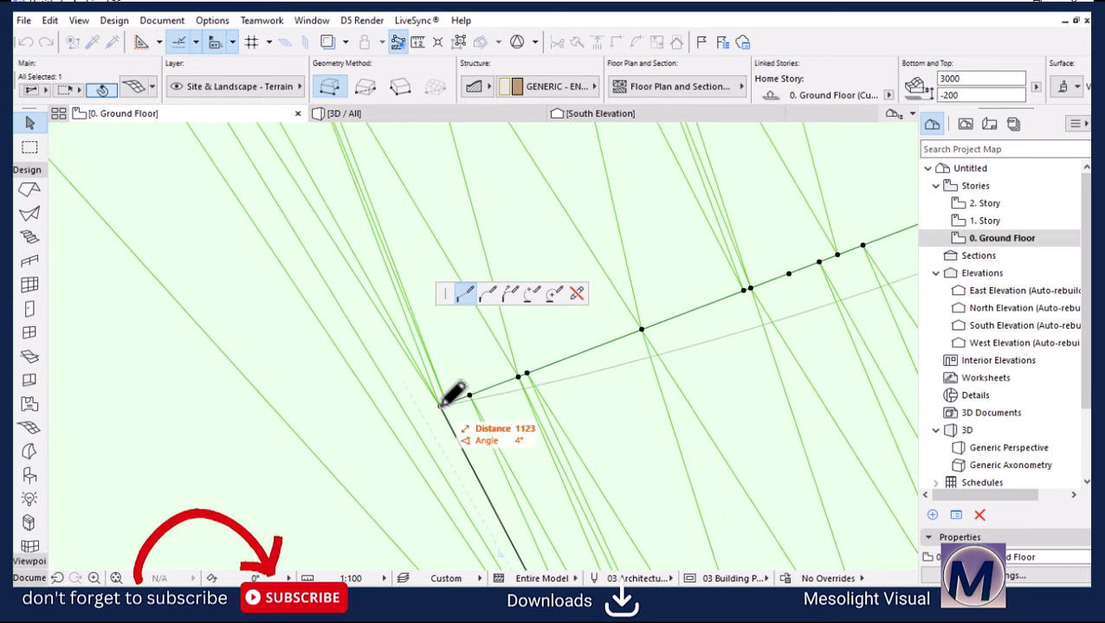
scroll(459, 411, "down", 3)
scroll(483, 338, "up", 3)
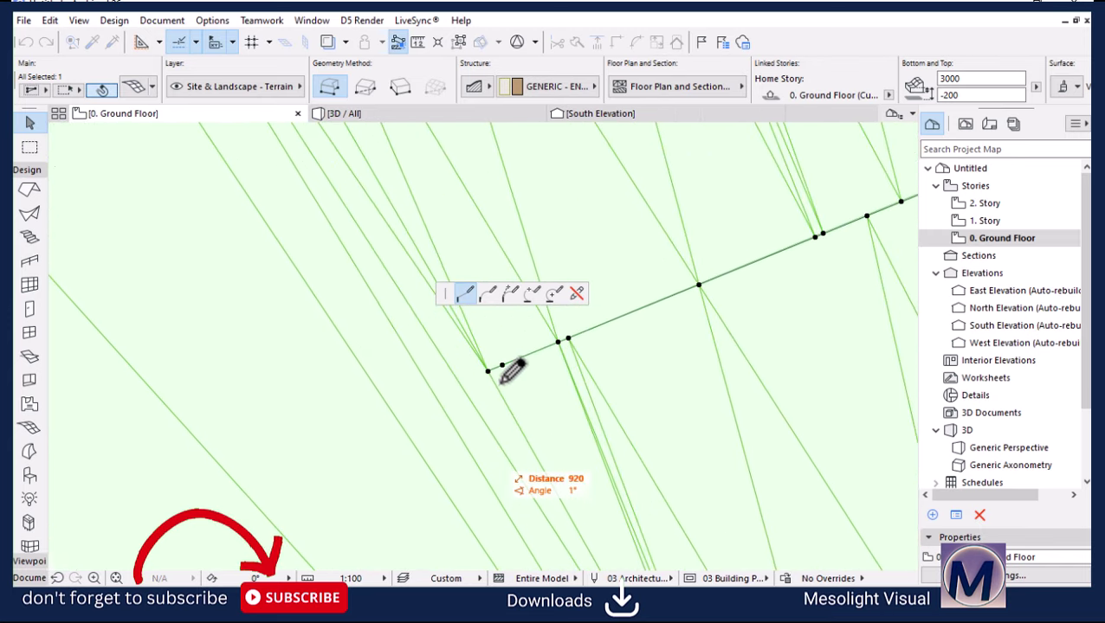
scroll(492, 368, "down", 3)
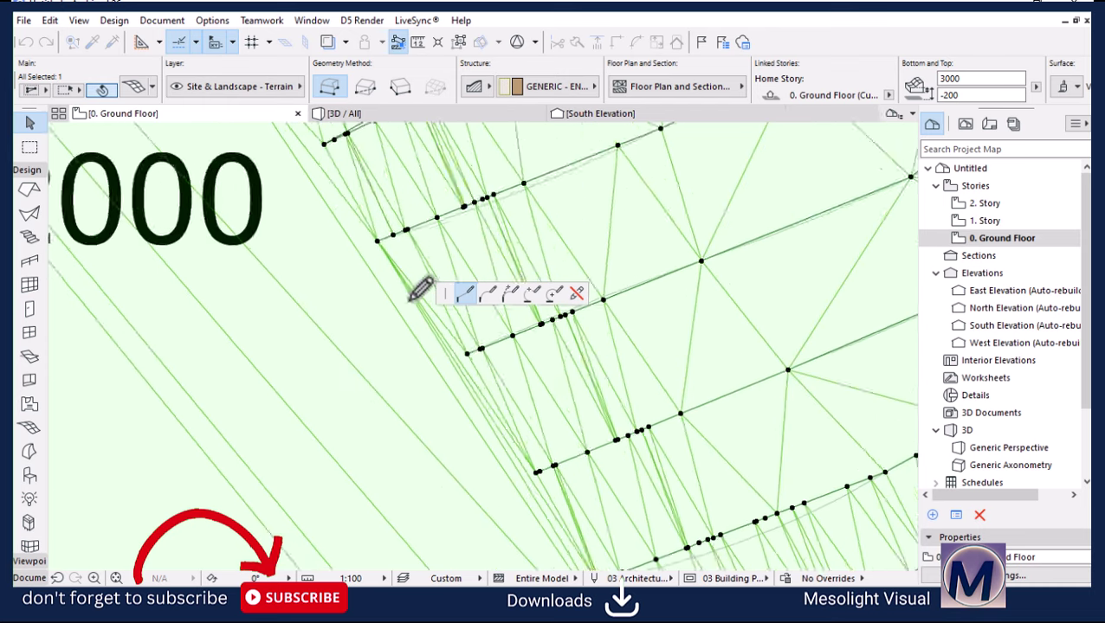
scroll(543, 396, "up", 3)
scroll(387, 305, "down", 3)
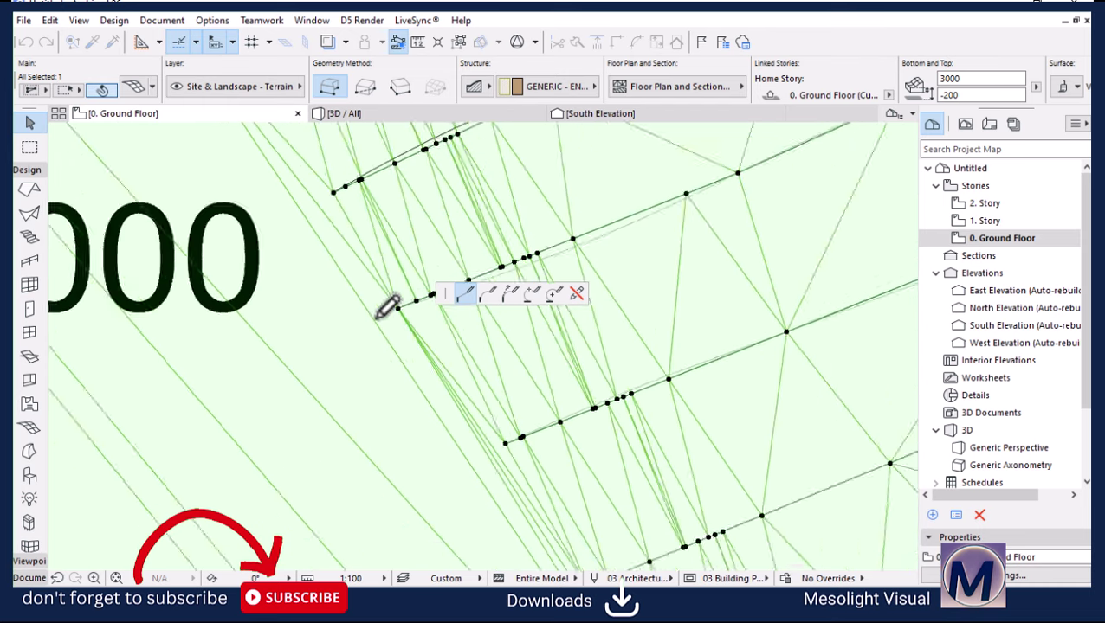
scroll(427, 323, "up", 3)
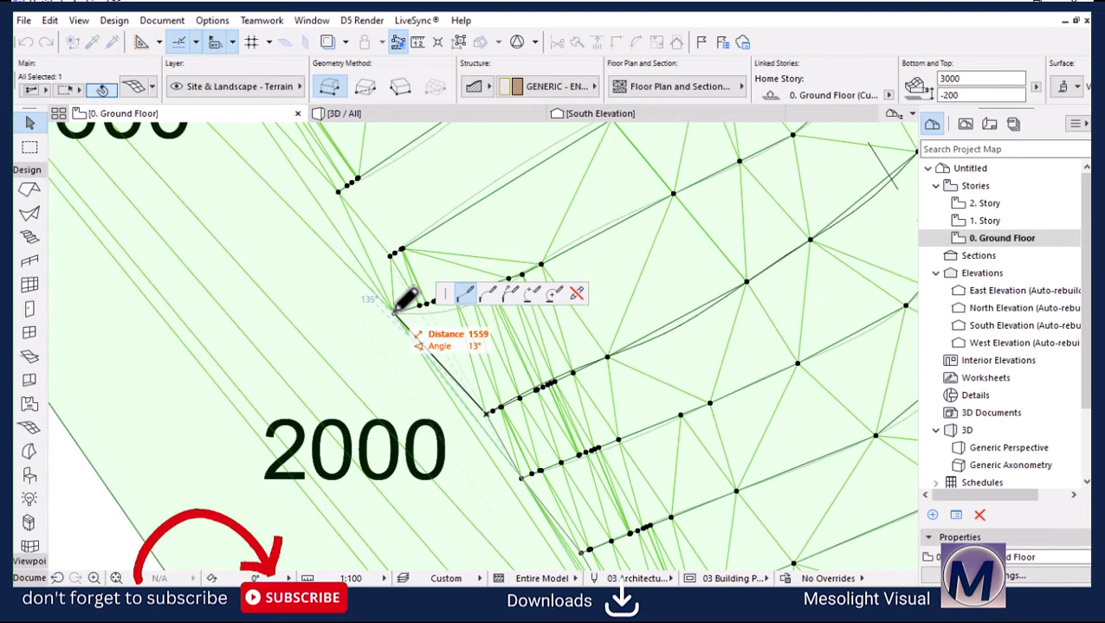
scroll(395, 309, "up", 2)
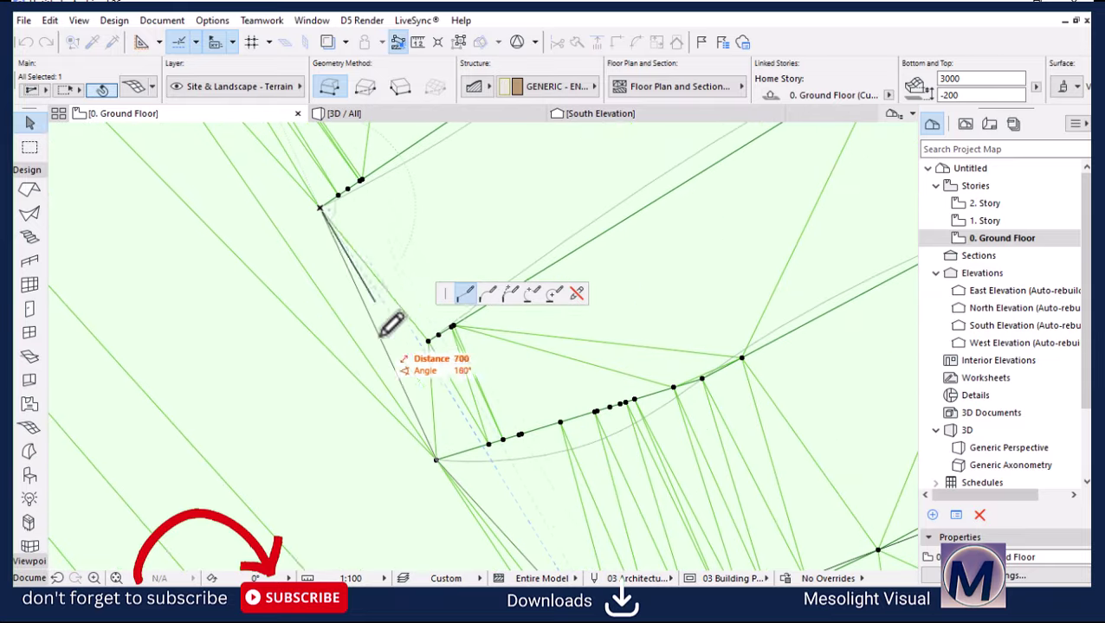
scroll(389, 326, "down", 3)
scroll(365, 345, "up", 3)
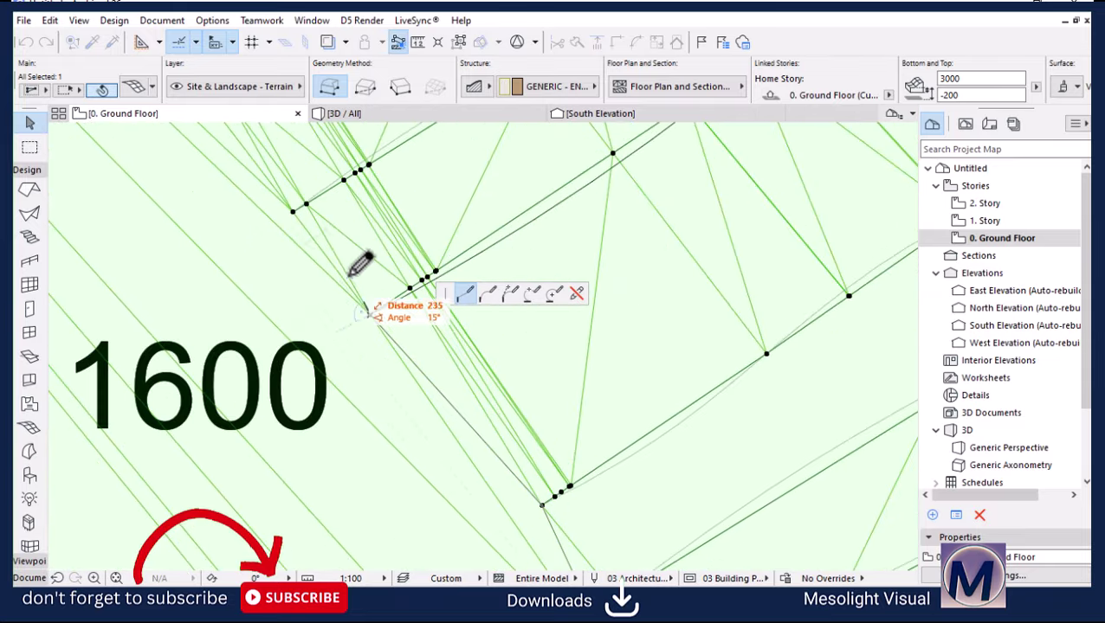
scroll(302, 206, "down", 3)
scroll(476, 375, "up", 3)
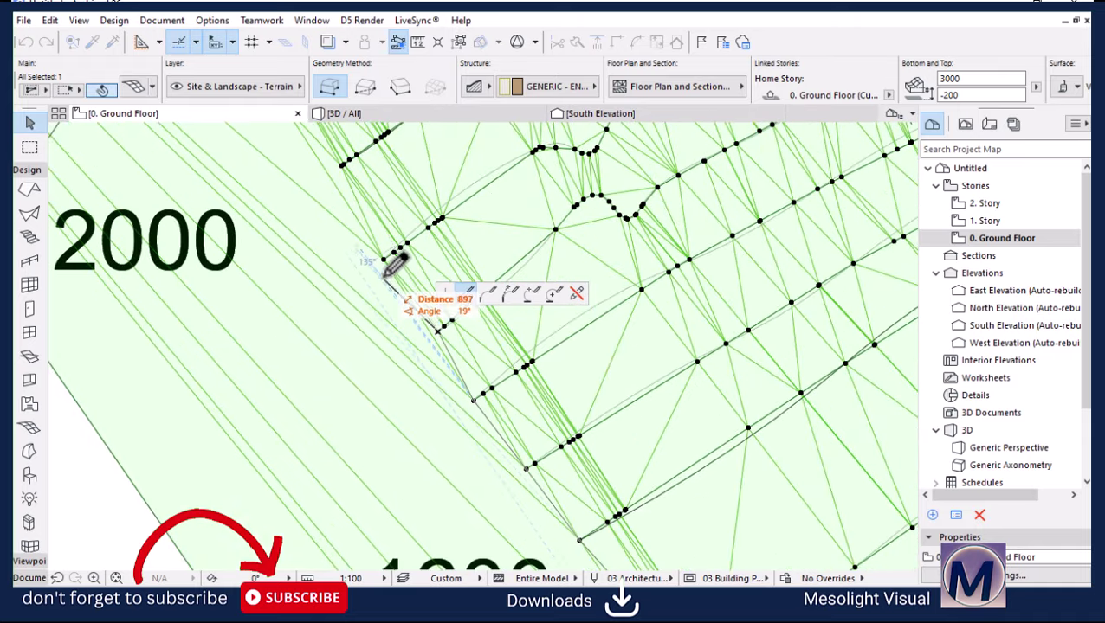
scroll(406, 277, "down", 2)
scroll(382, 260, "up", 2)
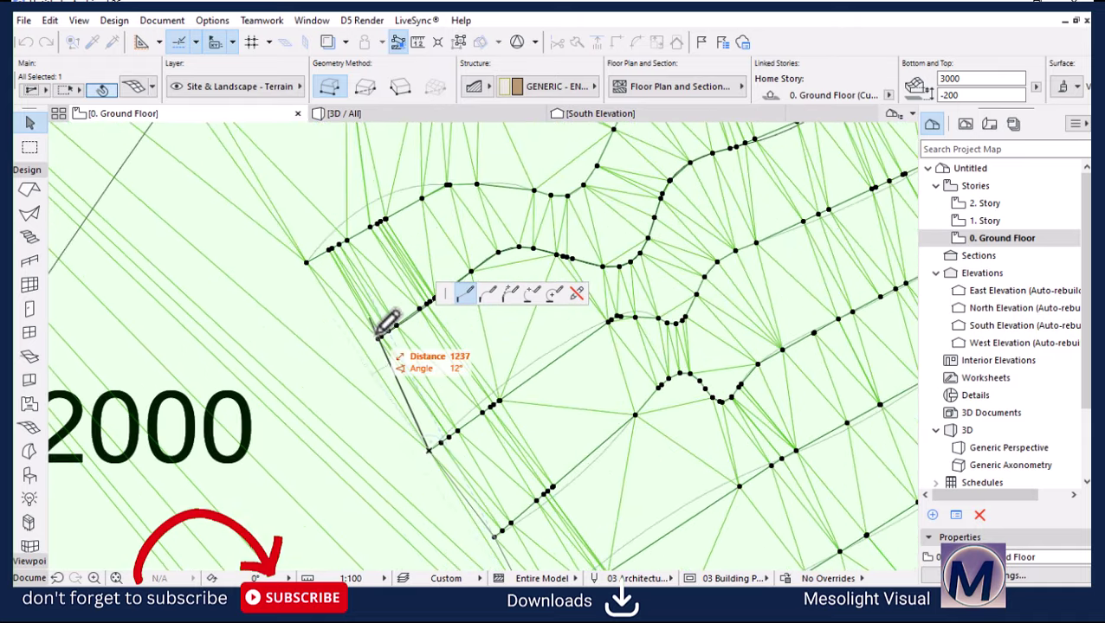
scroll(389, 326, "up", 2)
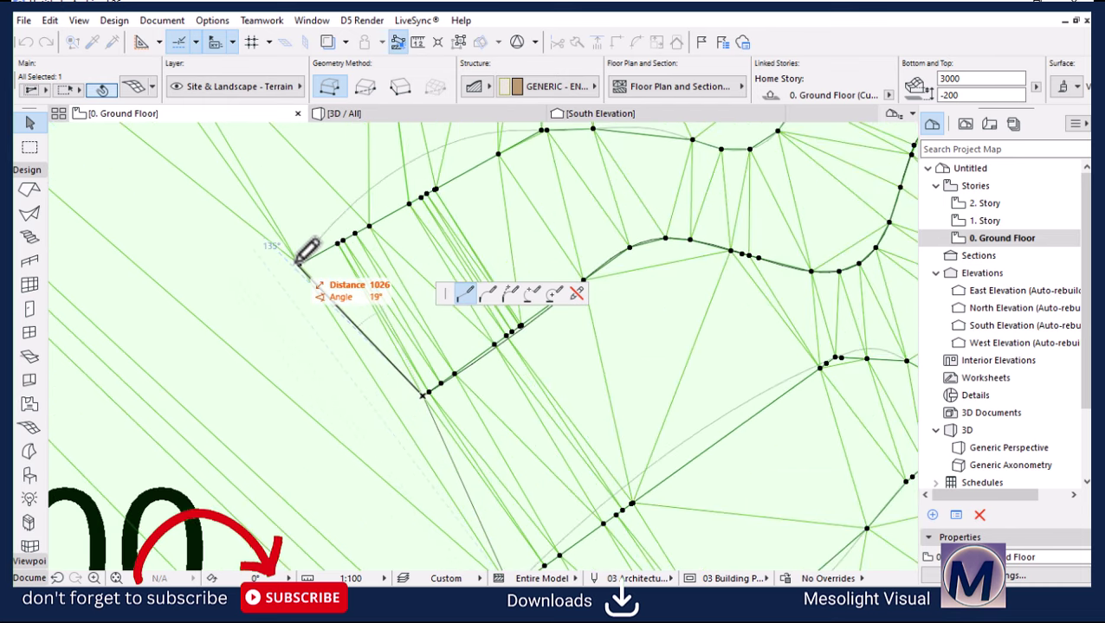
scroll(477, 435, "down", 2)
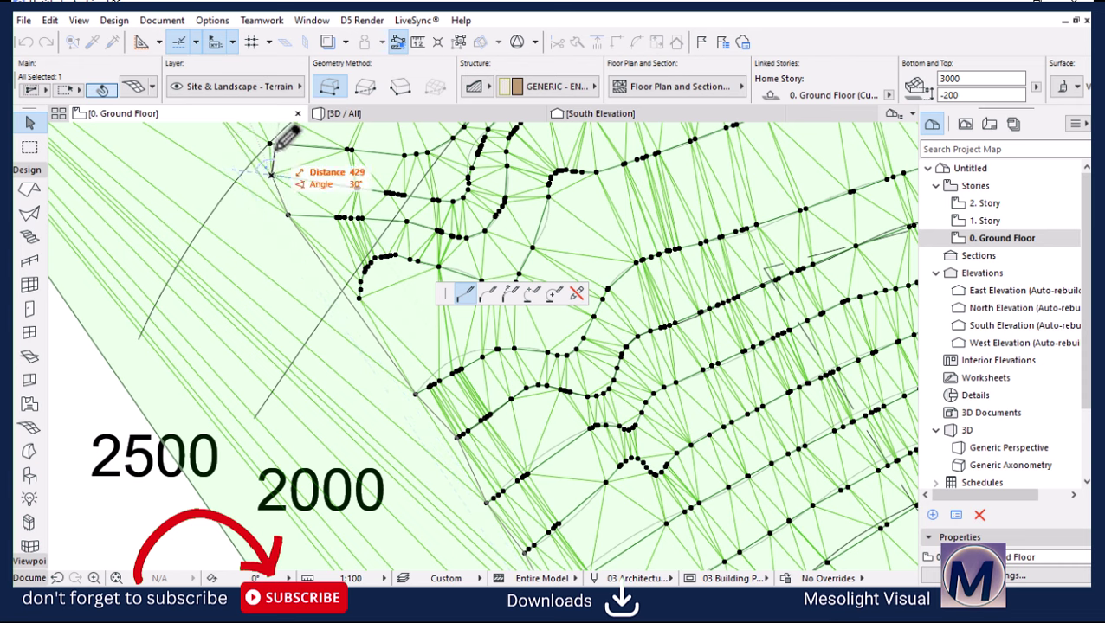
scroll(474, 484, "down", 1)
Step: Add a point below the lower-left edge and close the outline at the bottom corner
scroll(475, 485, "down", 3)
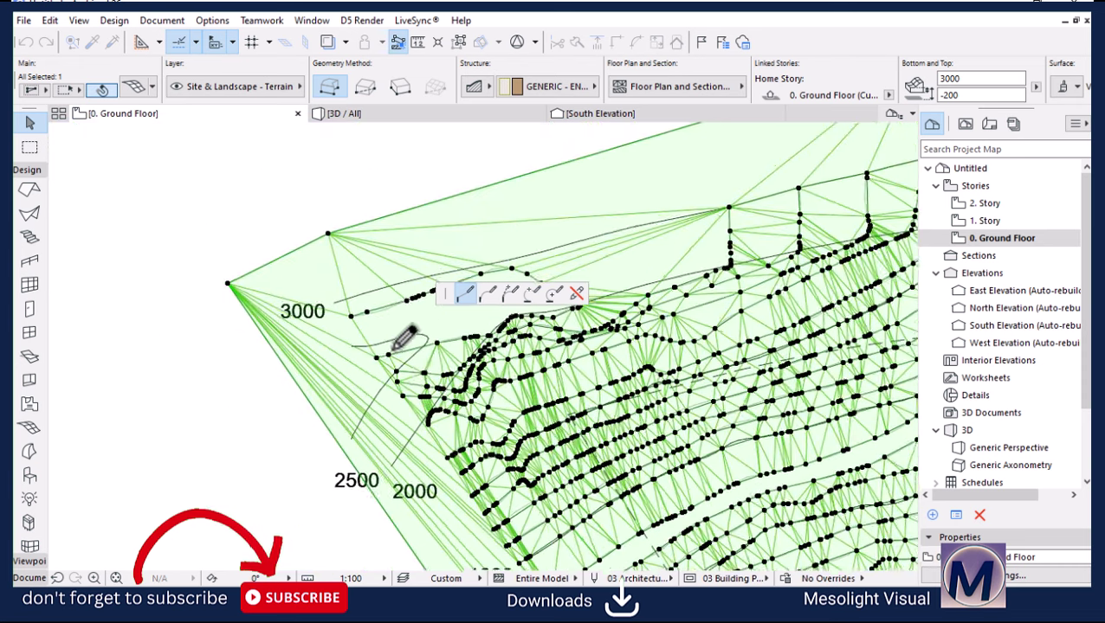
scroll(399, 350, "up", 2)
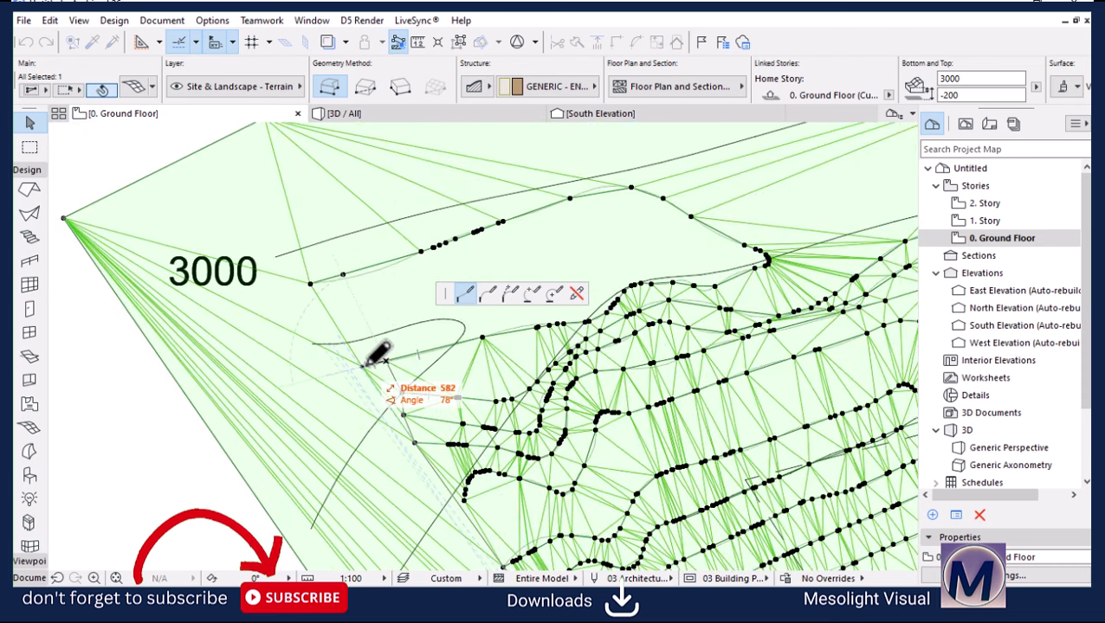
scroll(355, 303, "down", 2)
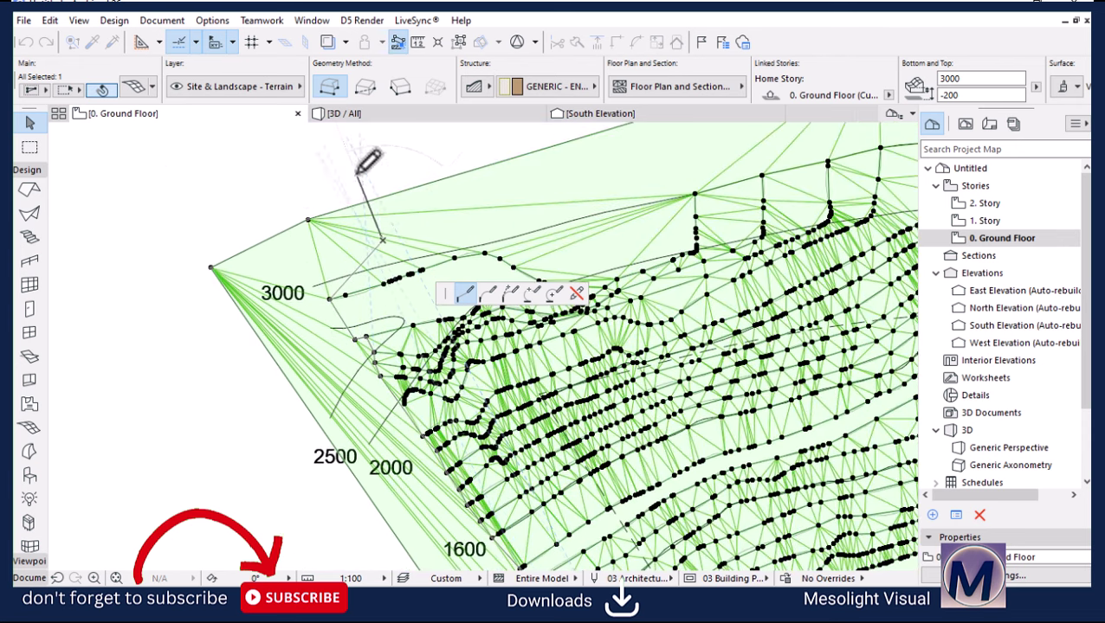
scroll(294, 182, "down", 1)
scroll(303, 173, "down", 3)
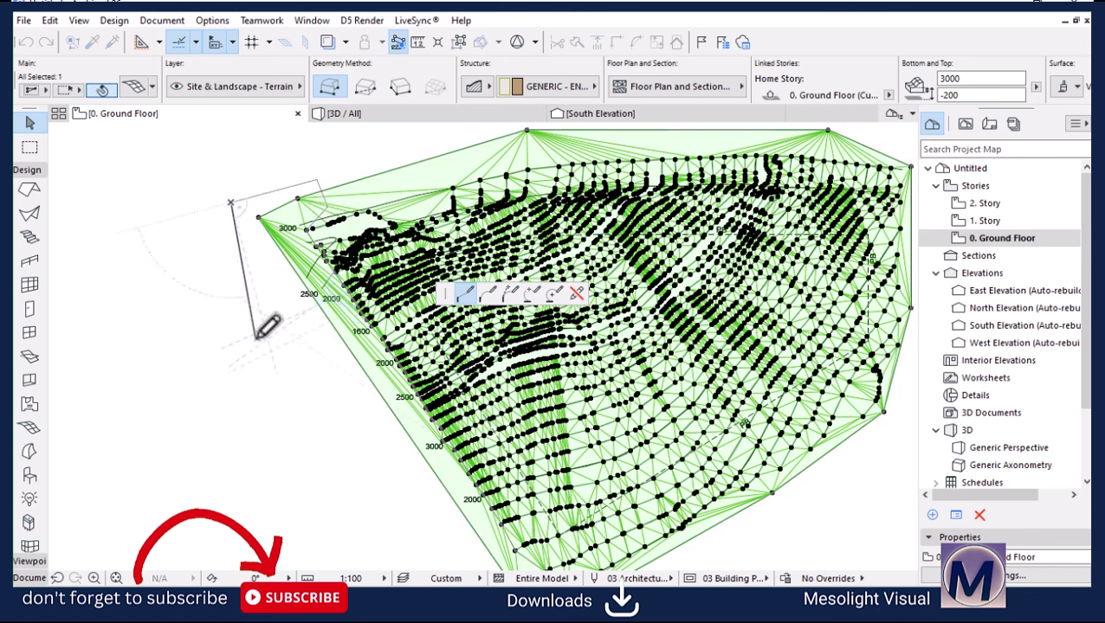
scroll(320, 296, "down", 3)
scroll(372, 438, "up", 3)
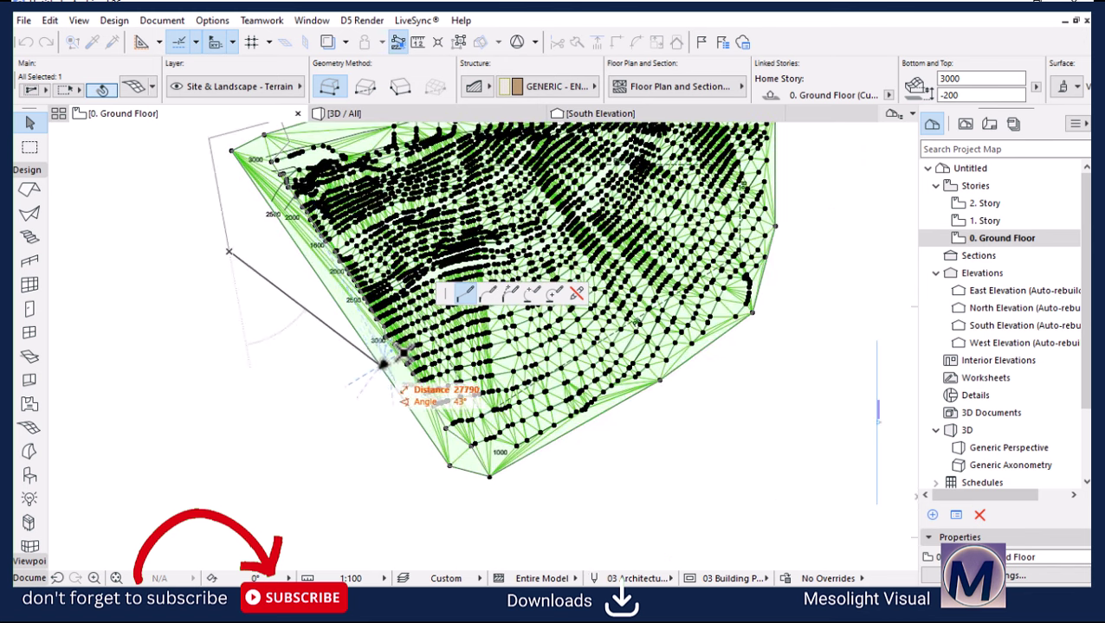
left_click(397, 496)
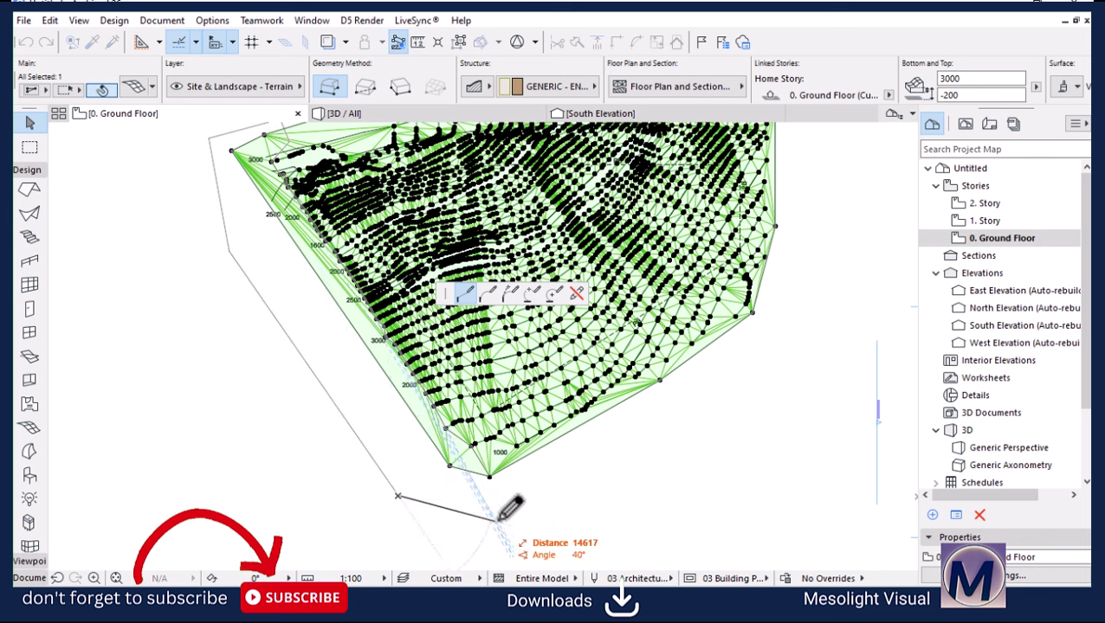
left_click(489, 474)
Step: Deselect the terrain mesh
scroll(363, 446, "down", 3)
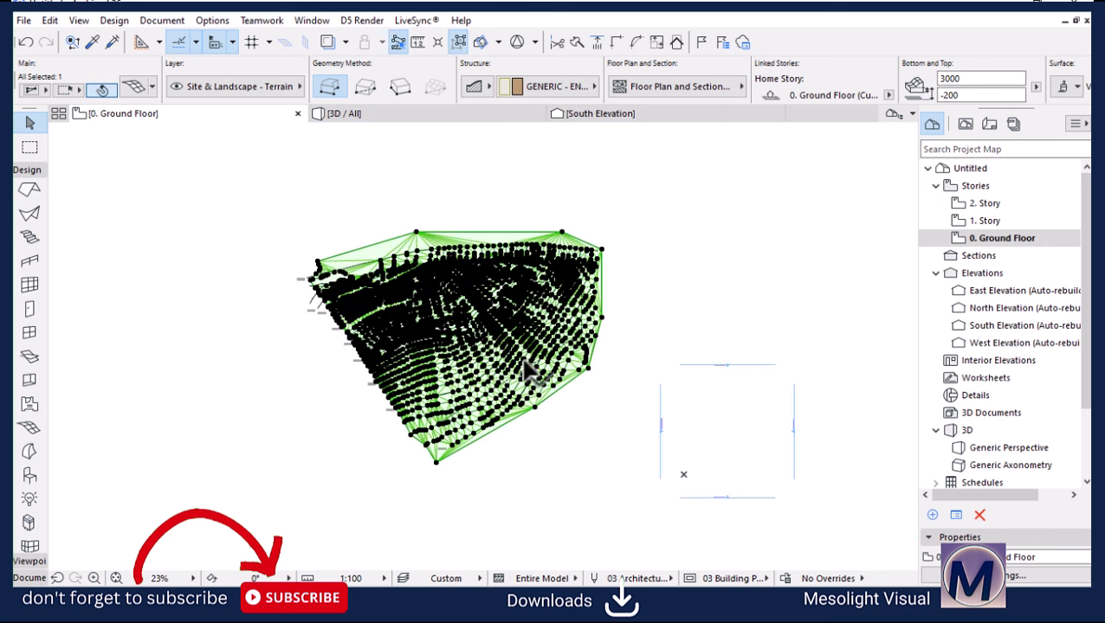
scroll(528, 299, "up", 1)
left_click(407, 539)
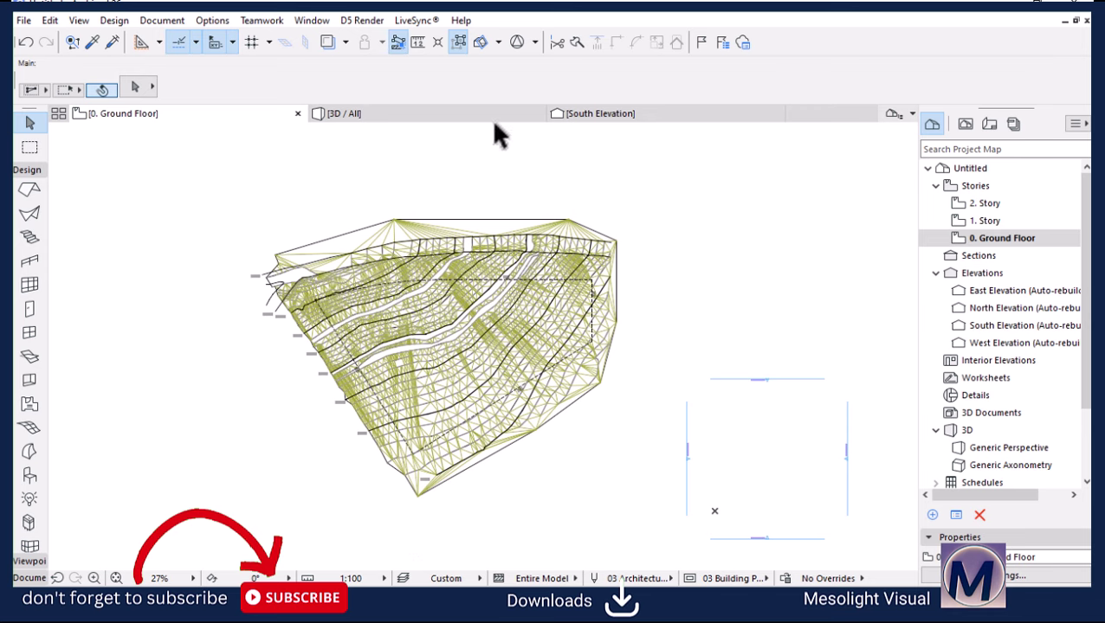
Step: Orbit the selected terrain mesh in 3D from side and top, then return to 0. Ground Floor
left_click(456, 117)
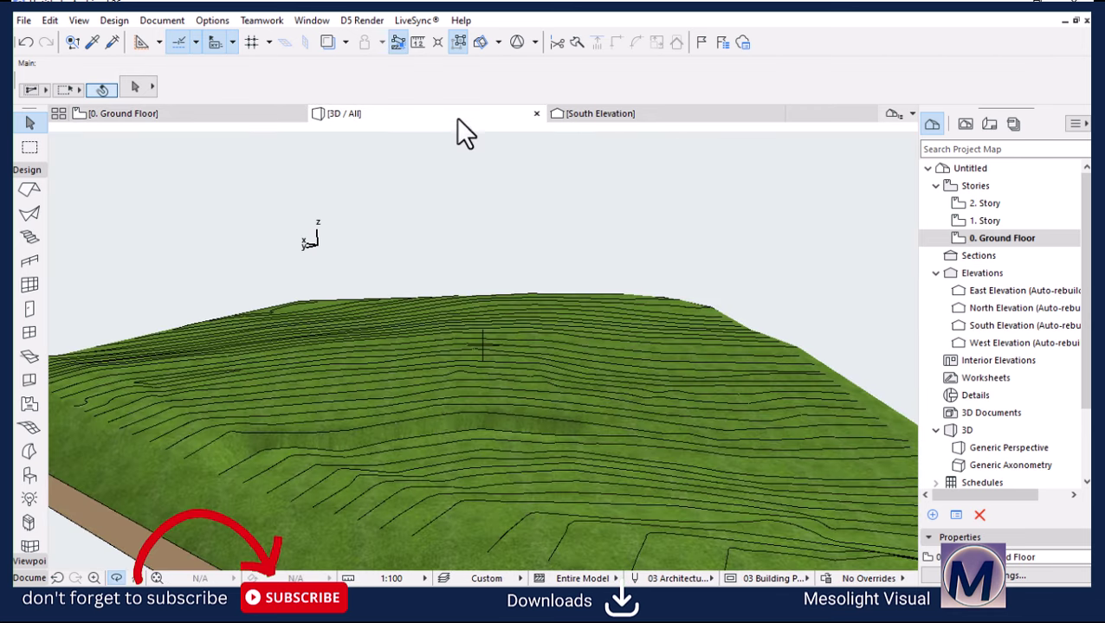
left_click(433, 300)
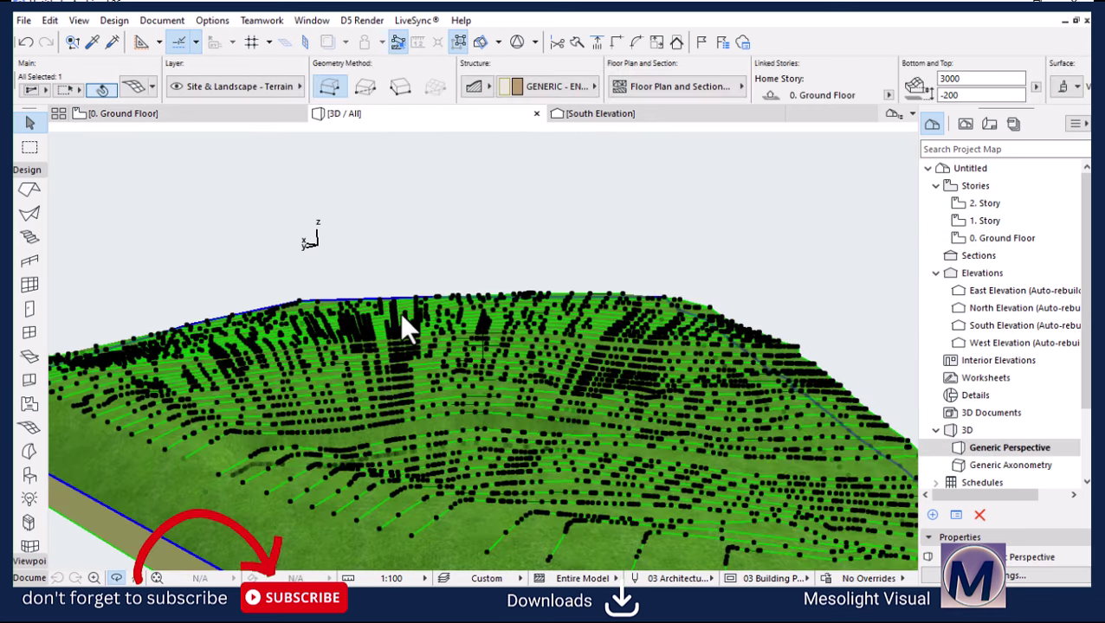
key("o")
left_click_drag(698, 380, 485, 381)
left_click_drag(711, 399, 791, 389)
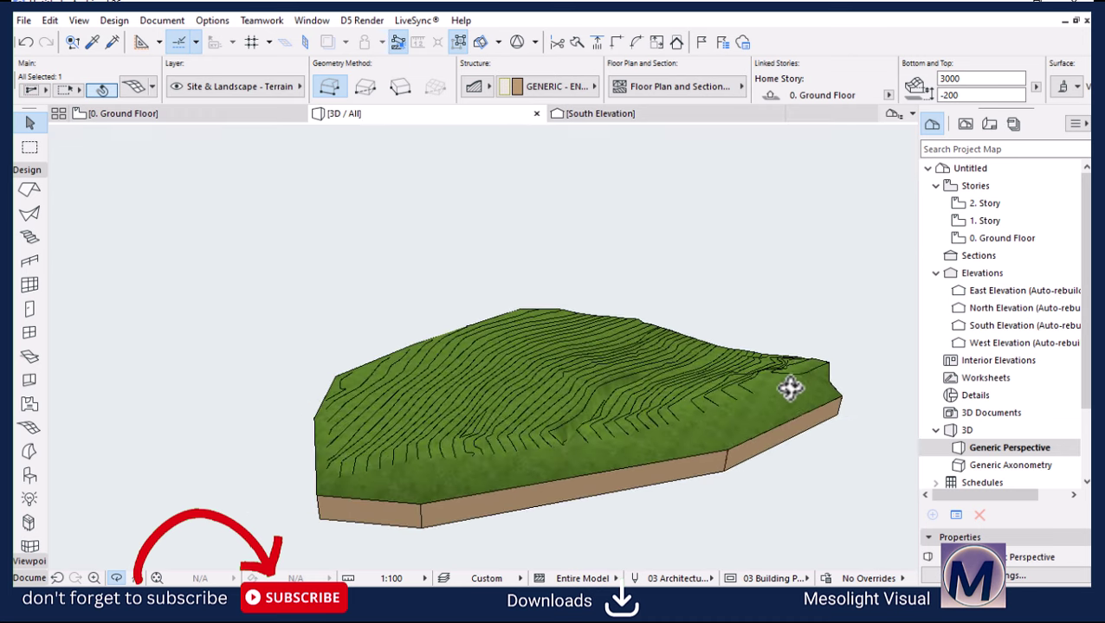
left_click_drag(536, 454, 719, 501)
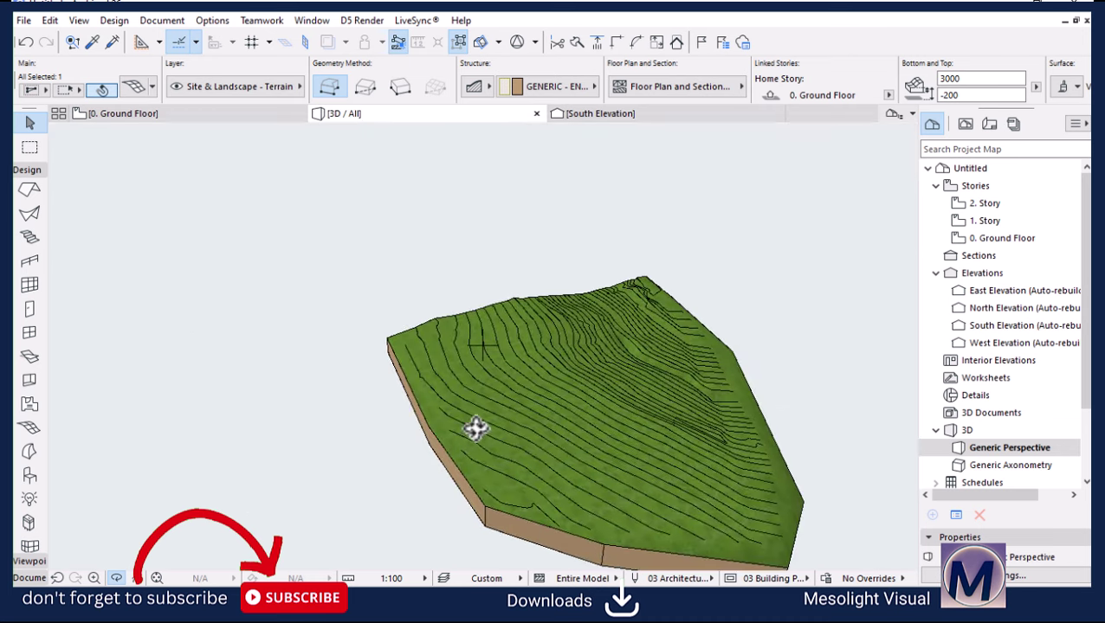
left_click(187, 113)
scroll(513, 343, "down", 6)
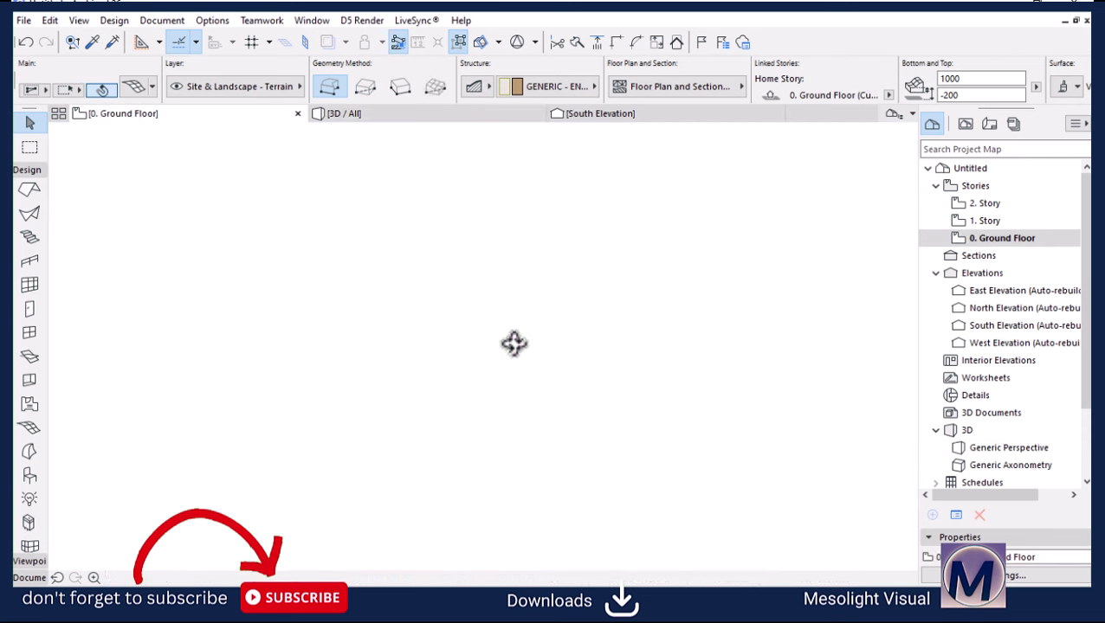
scroll(451, 294, "up", 4)
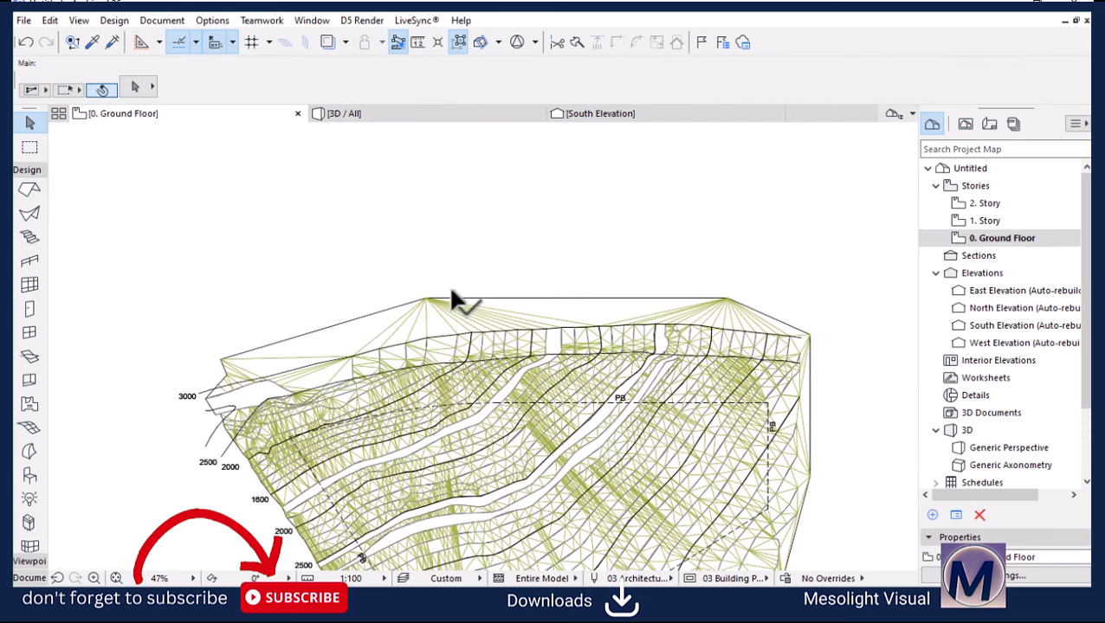
scroll(286, 389, "up", 2)
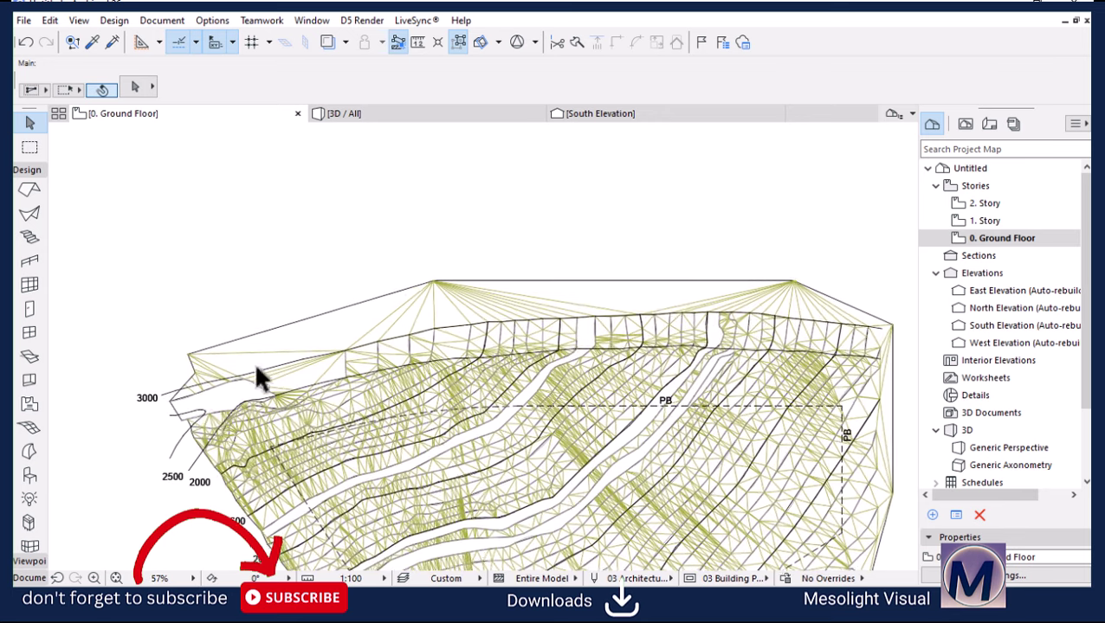
left_click(167, 395)
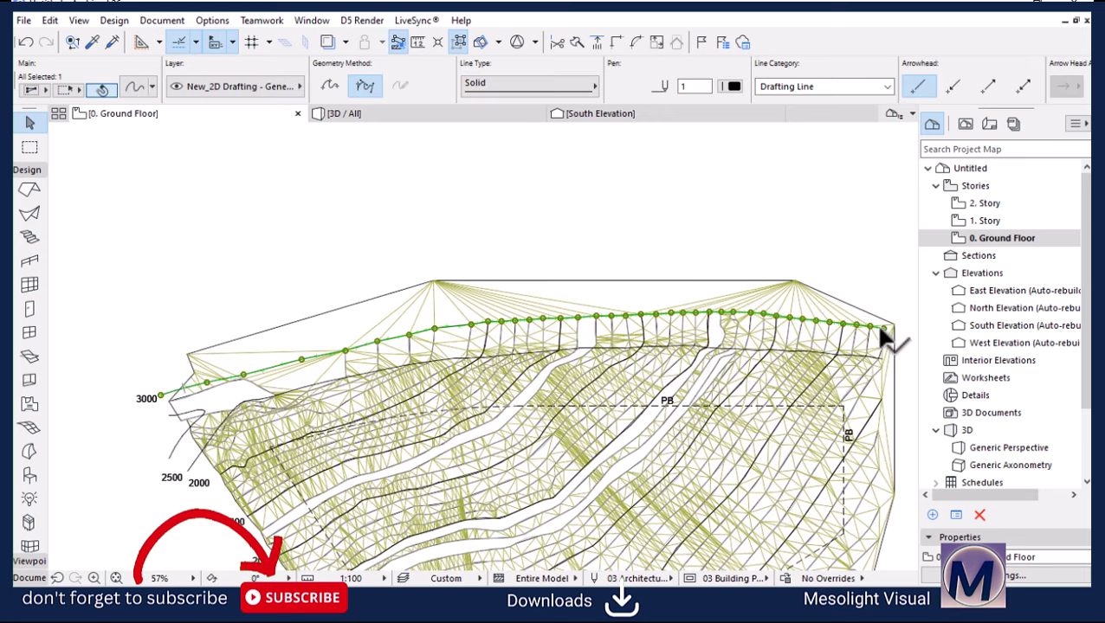
scroll(874, 336, "up", 7)
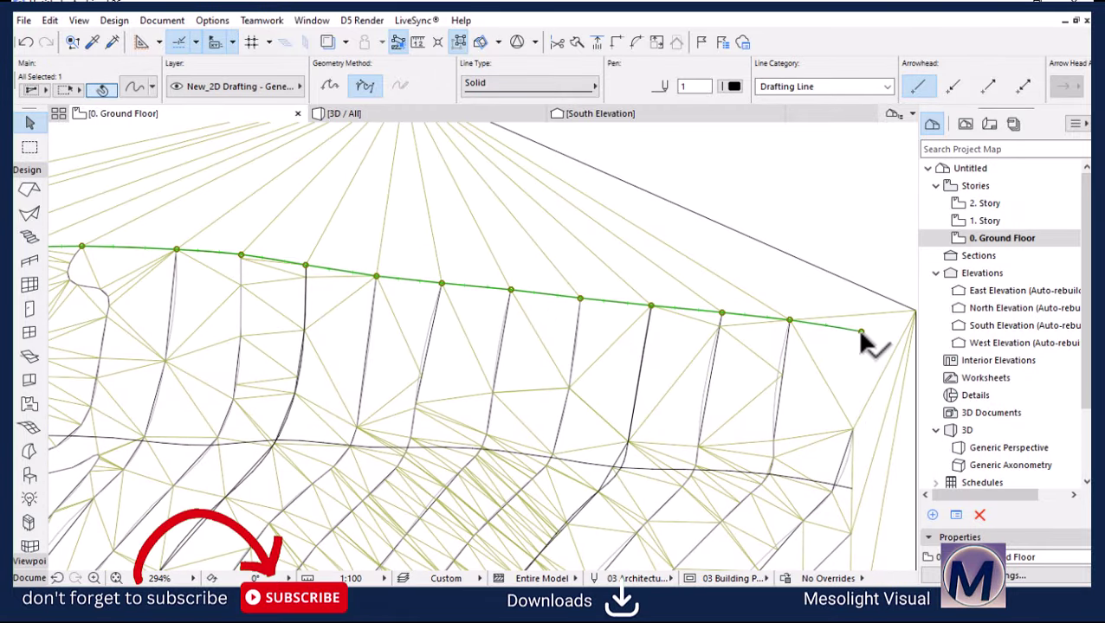
left_click(861, 332)
key("Escape")
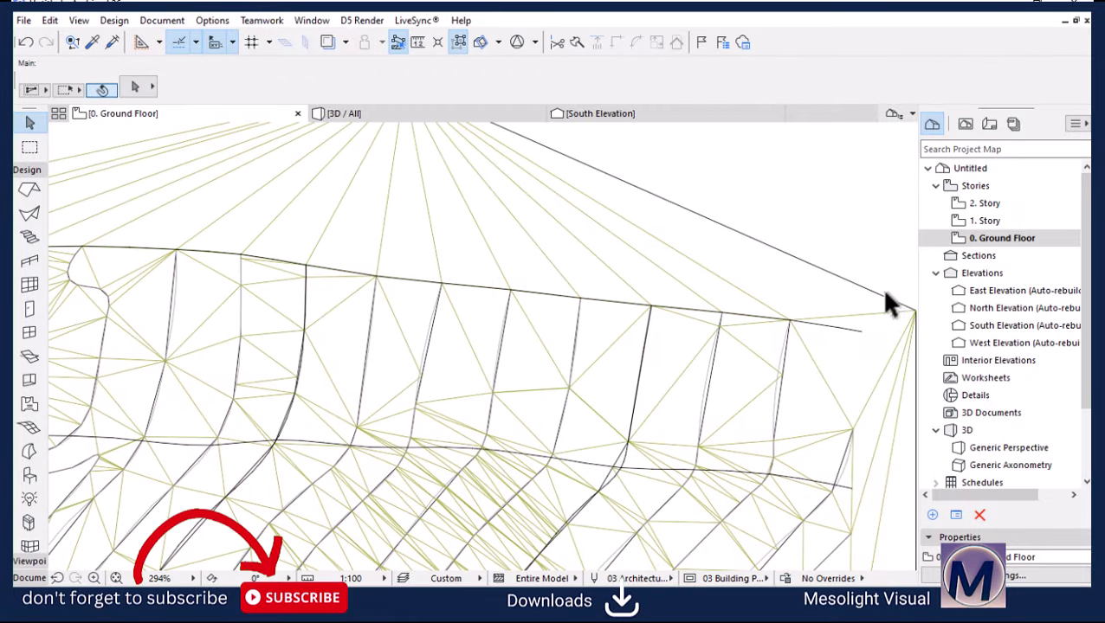
left_click(886, 303)
Step: Move the mesh's top-right corner node inward
left_click(914, 310)
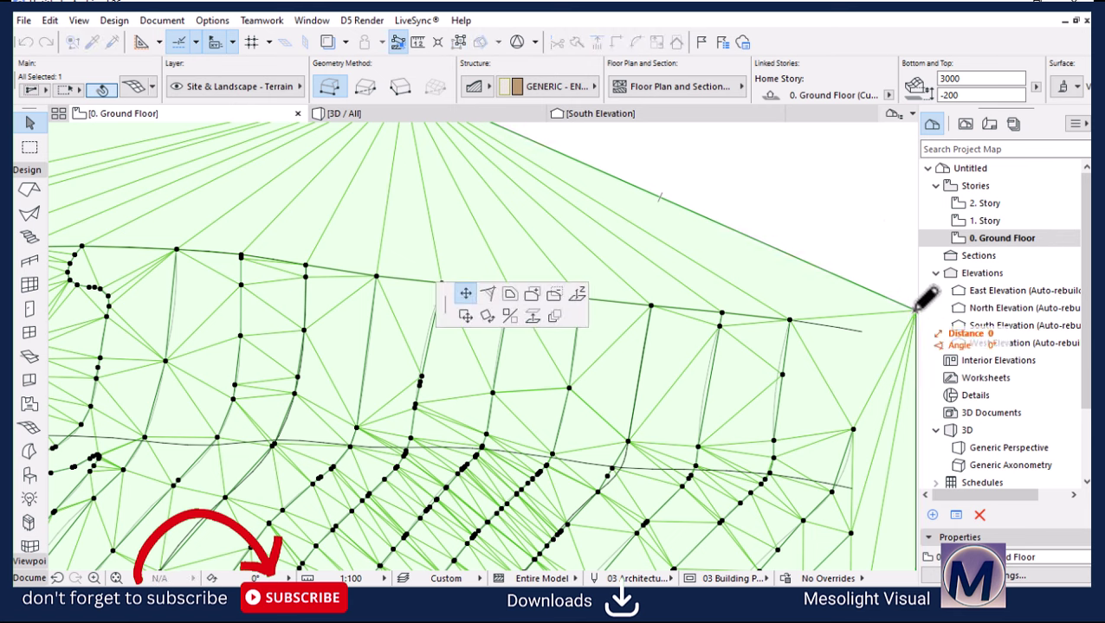
left_click(857, 322)
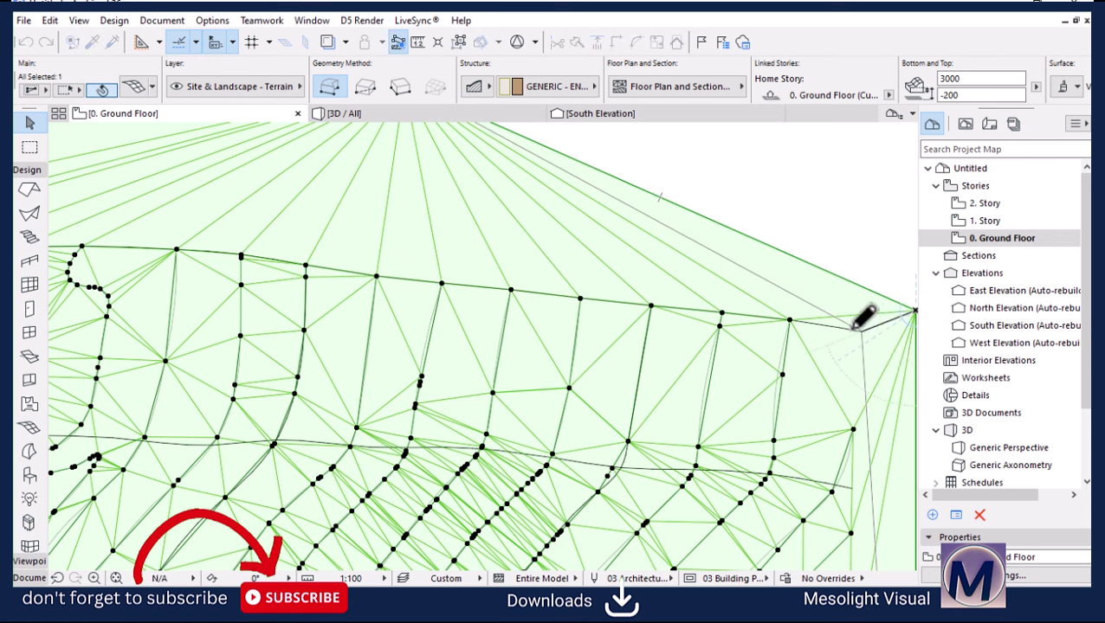
scroll(755, 329, "down", 3)
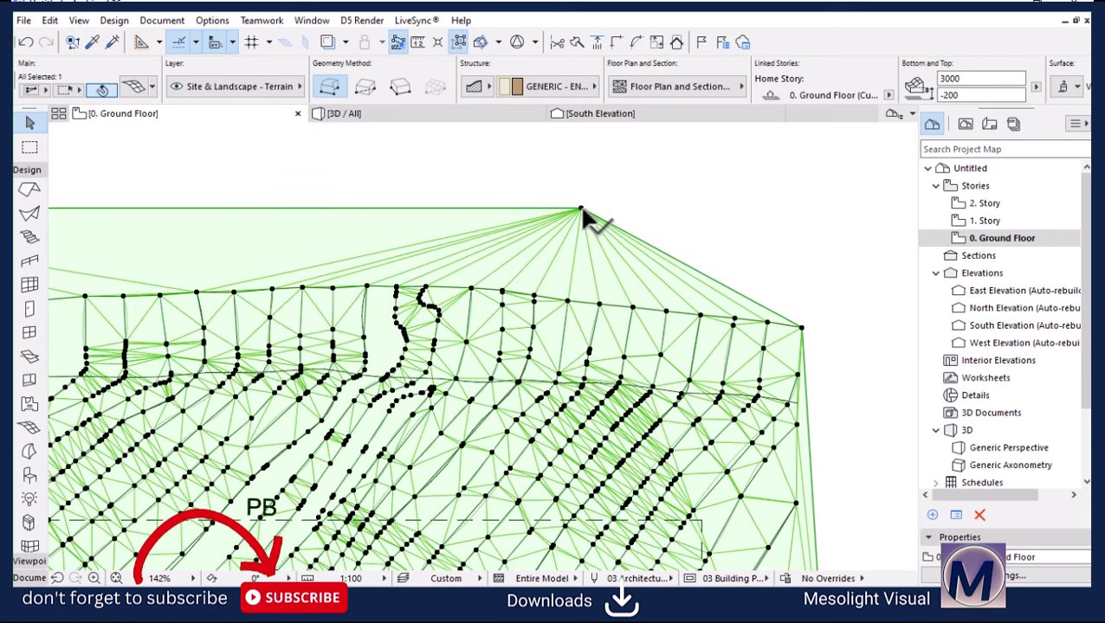
Step: Reshape the mesh's top edge from the apex node to follow the top contour line
left_click(580, 209)
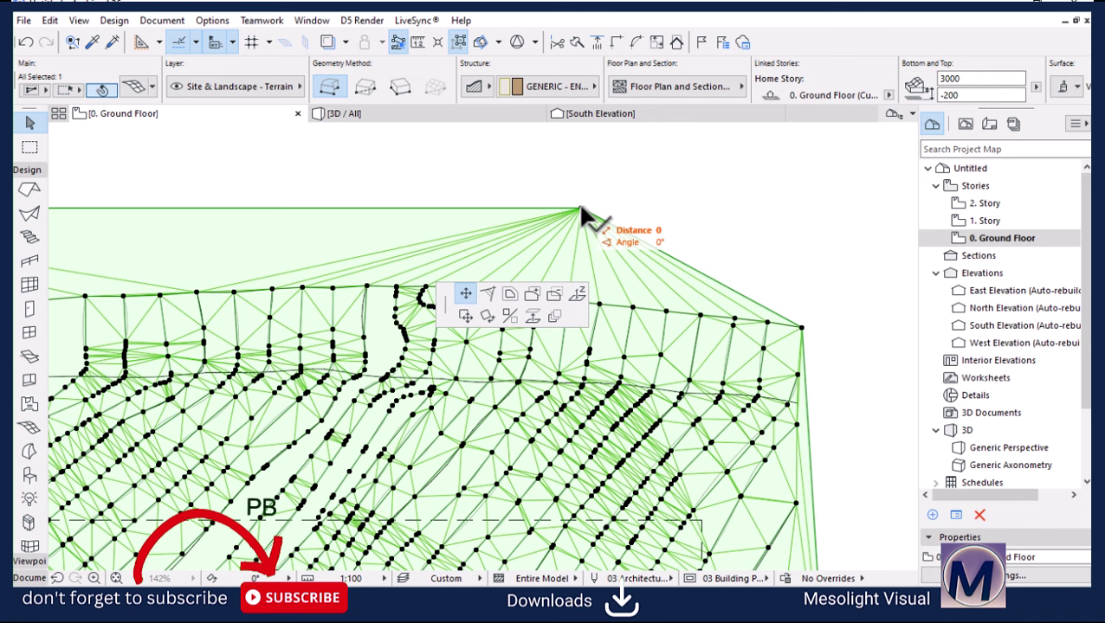
left_click(554, 296)
scroll(765, 227, "down", 3)
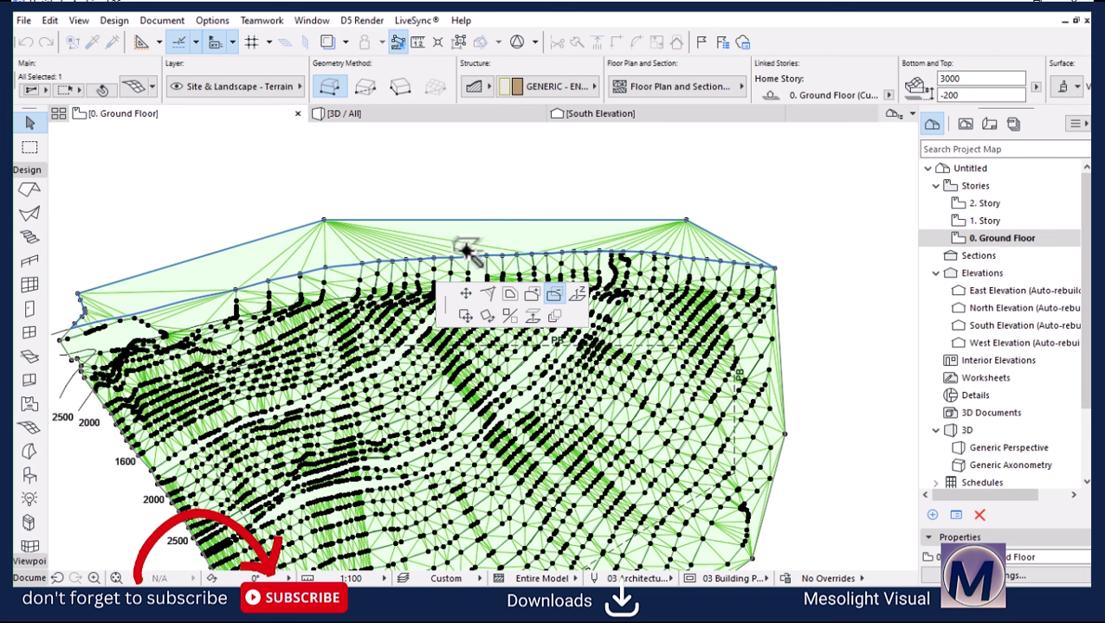
left_click(461, 234)
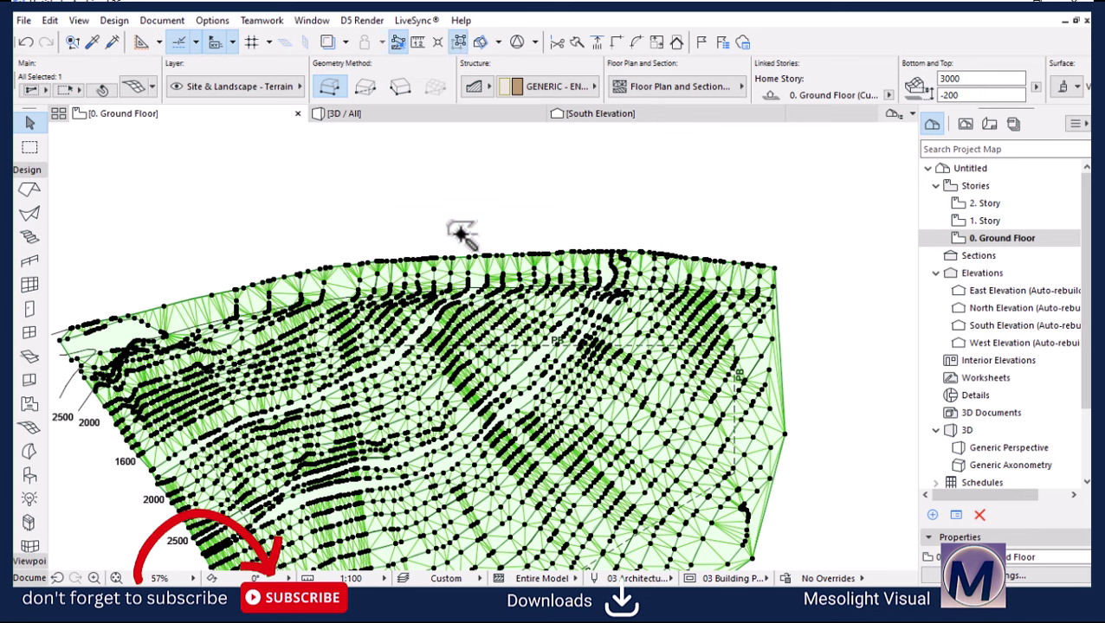
left_click(461, 186)
scroll(446, 186, "down", 3)
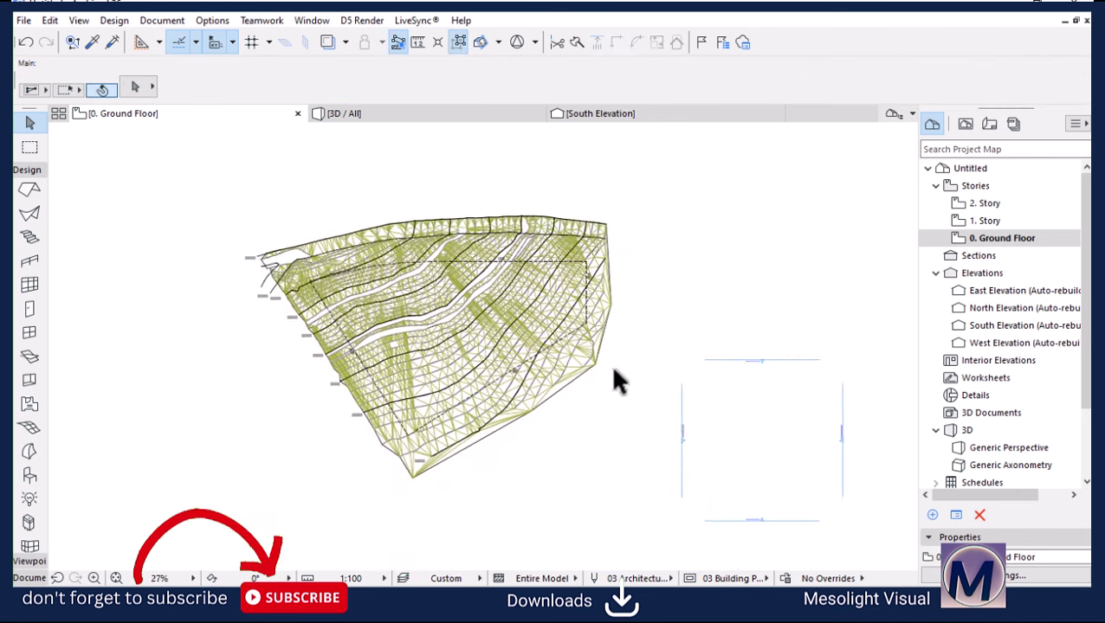
scroll(610, 364, "up", 5)
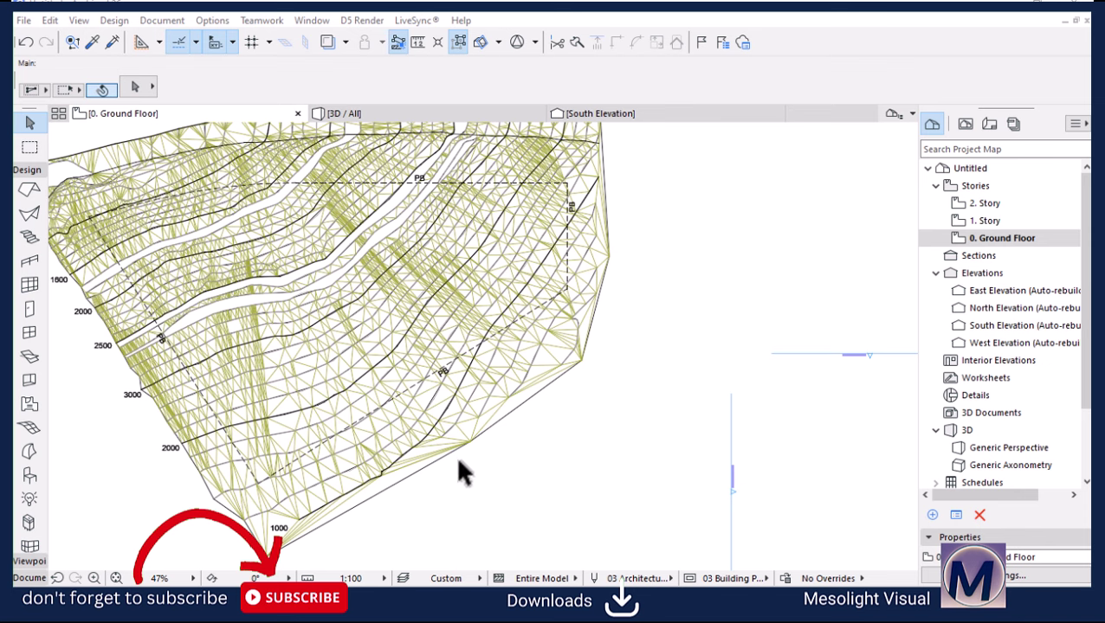
scroll(456, 430, "up", 3)
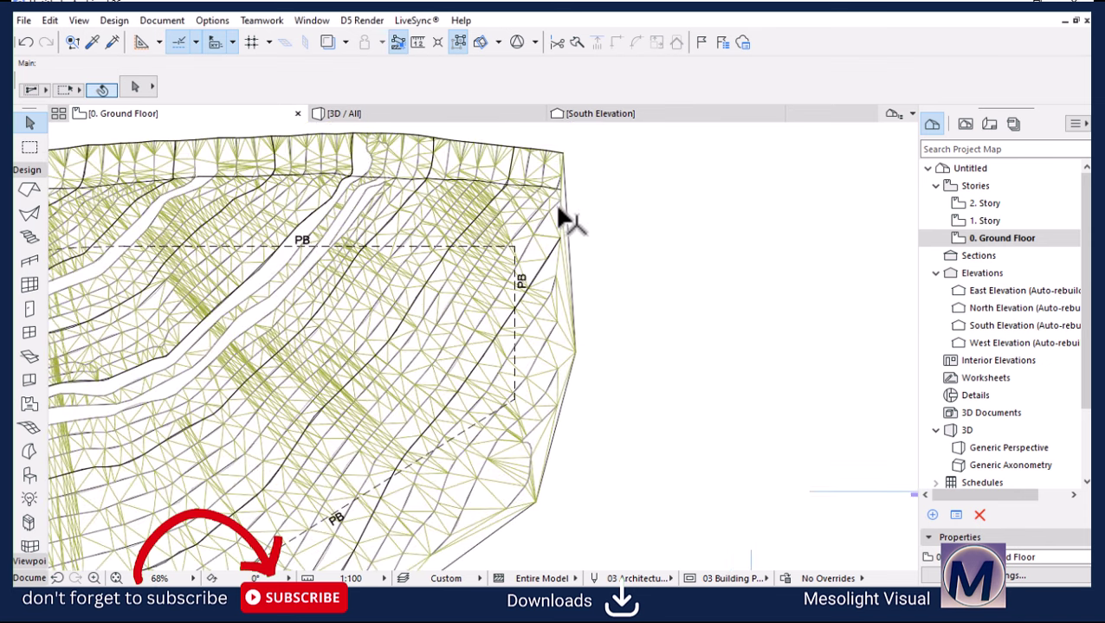
left_click(559, 182)
scroll(563, 175, "up", 5)
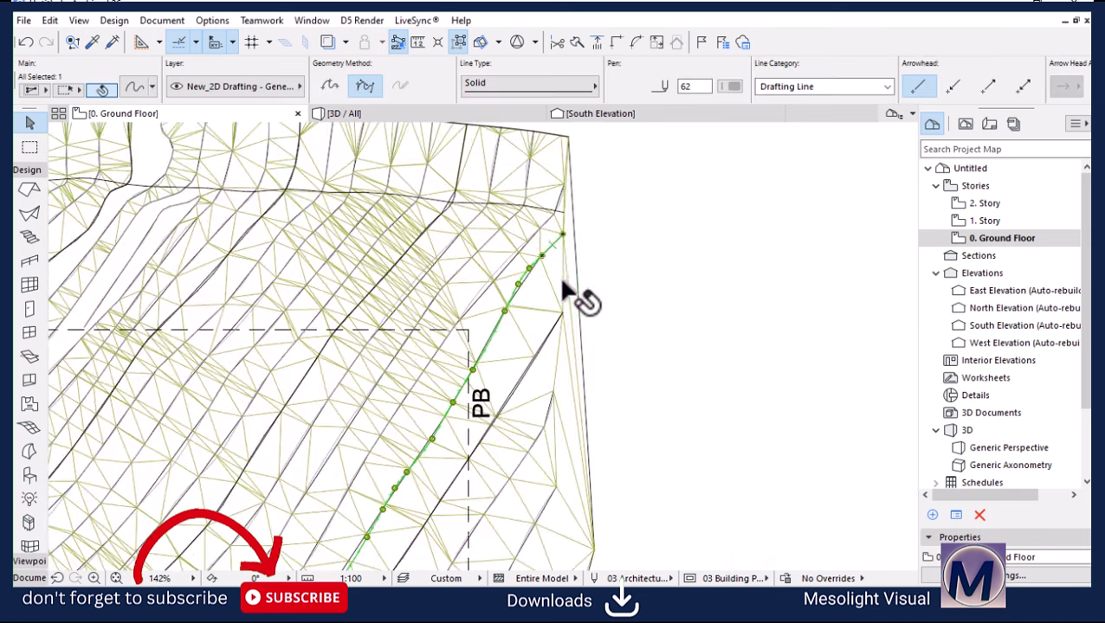
Step: Insert a new node on the terrain mesh's right edge
left_click(562, 283)
left_click(572, 214)
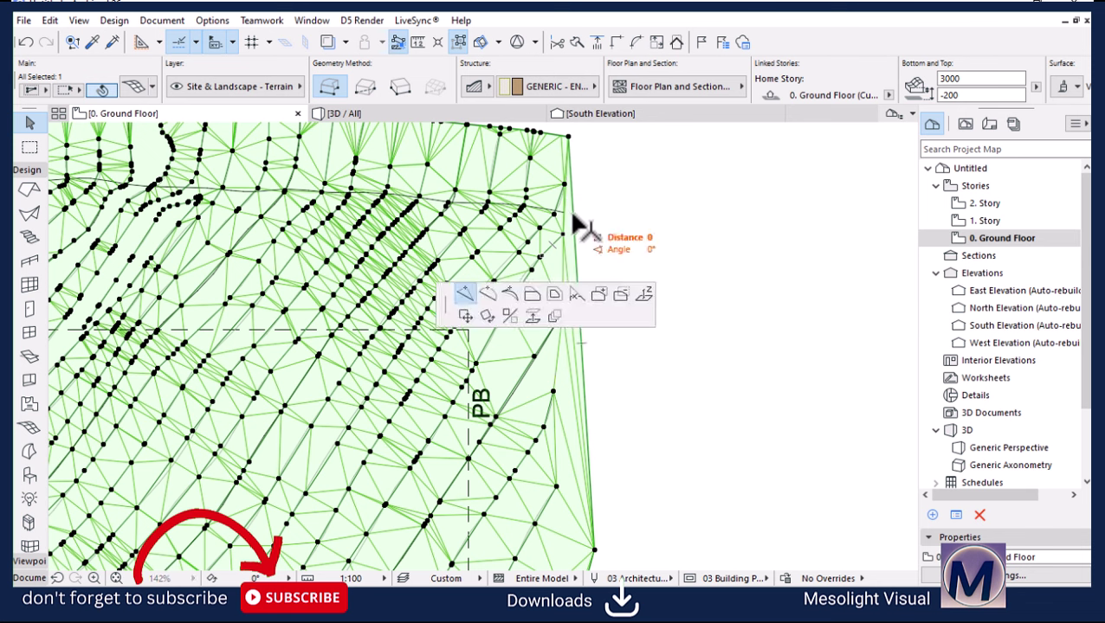
left_click(463, 299)
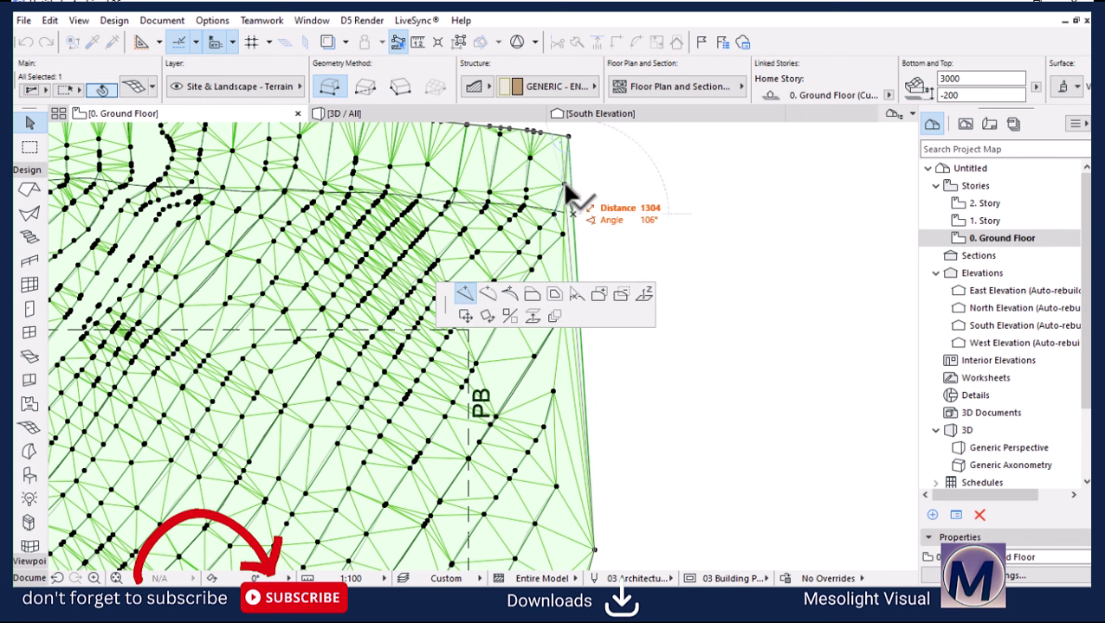
left_click(574, 277)
left_click(573, 276)
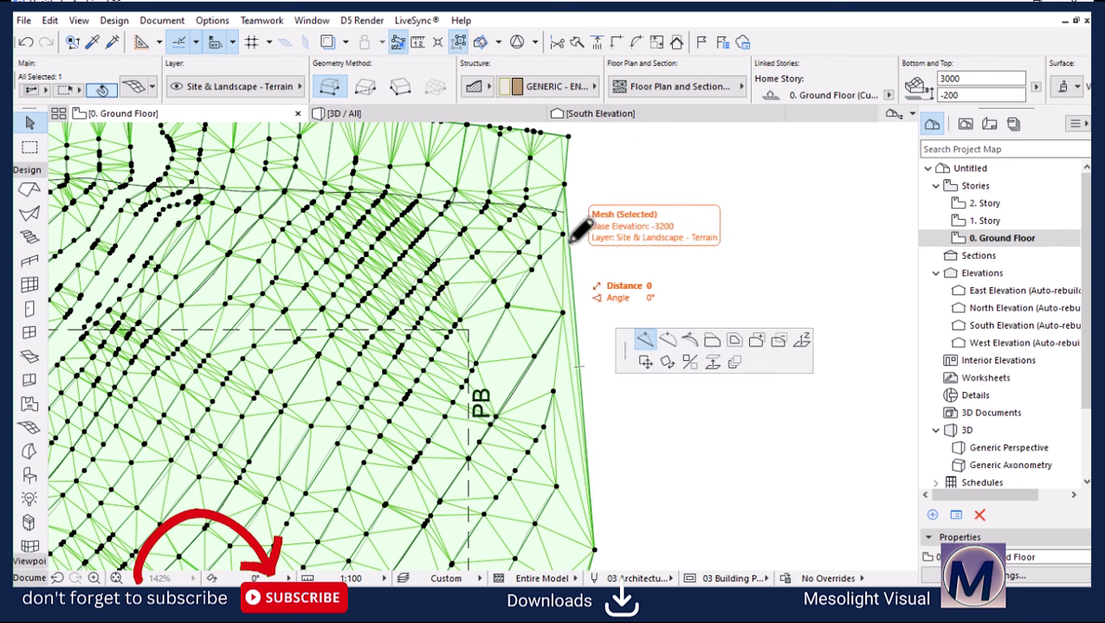
left_click(575, 223)
left_click(592, 316)
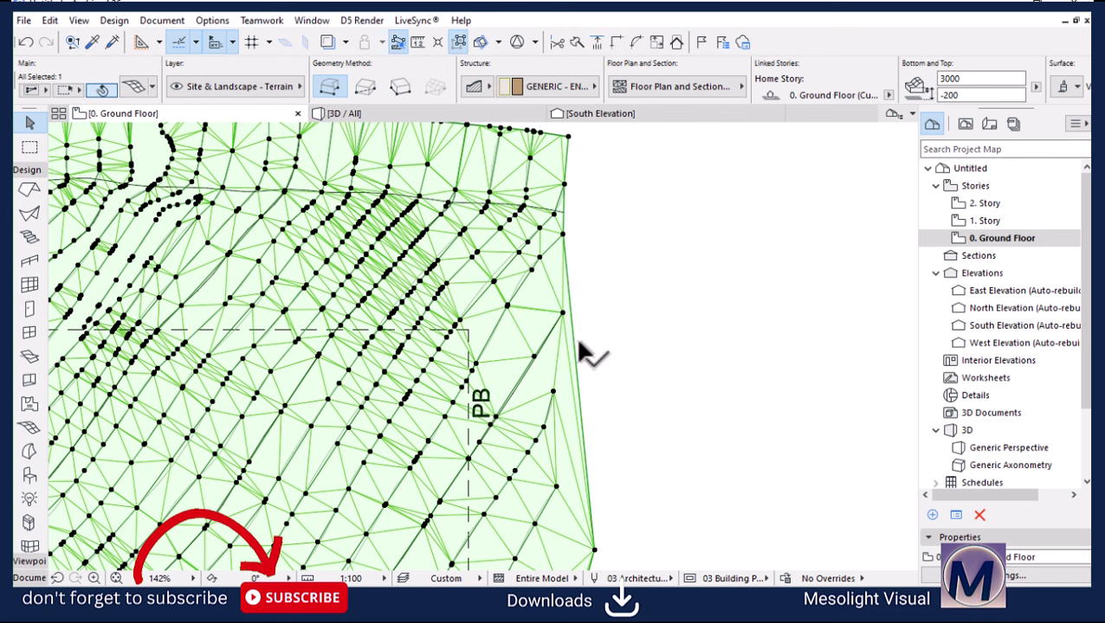
Step: Pull the right edge near the new node inward toward the contour points
left_click(575, 348)
left_click(562, 312)
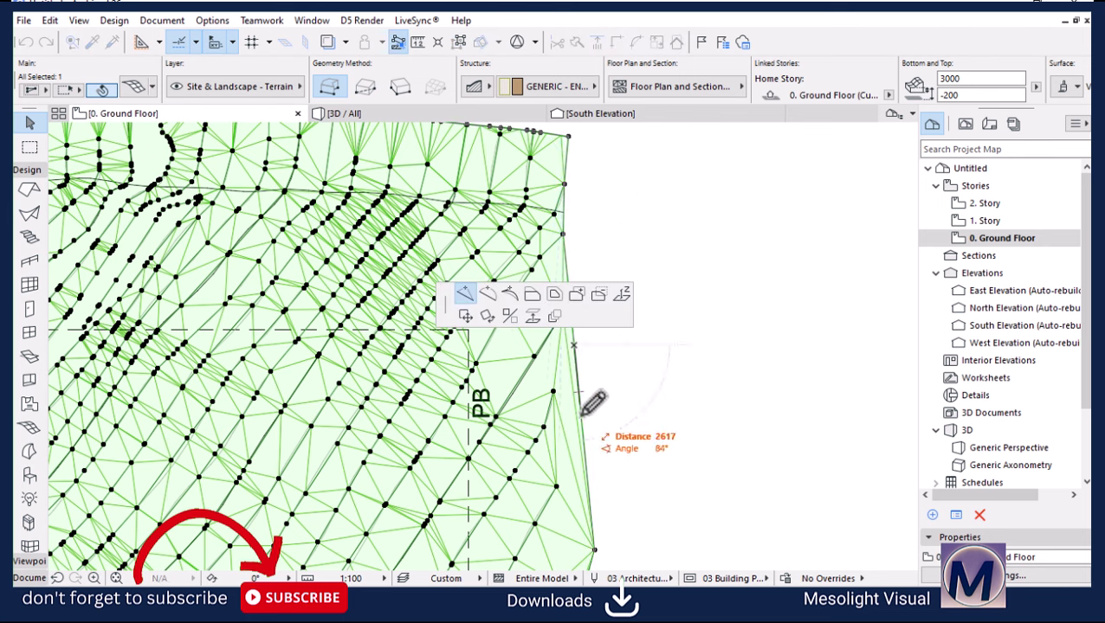
scroll(568, 485, "up", 2)
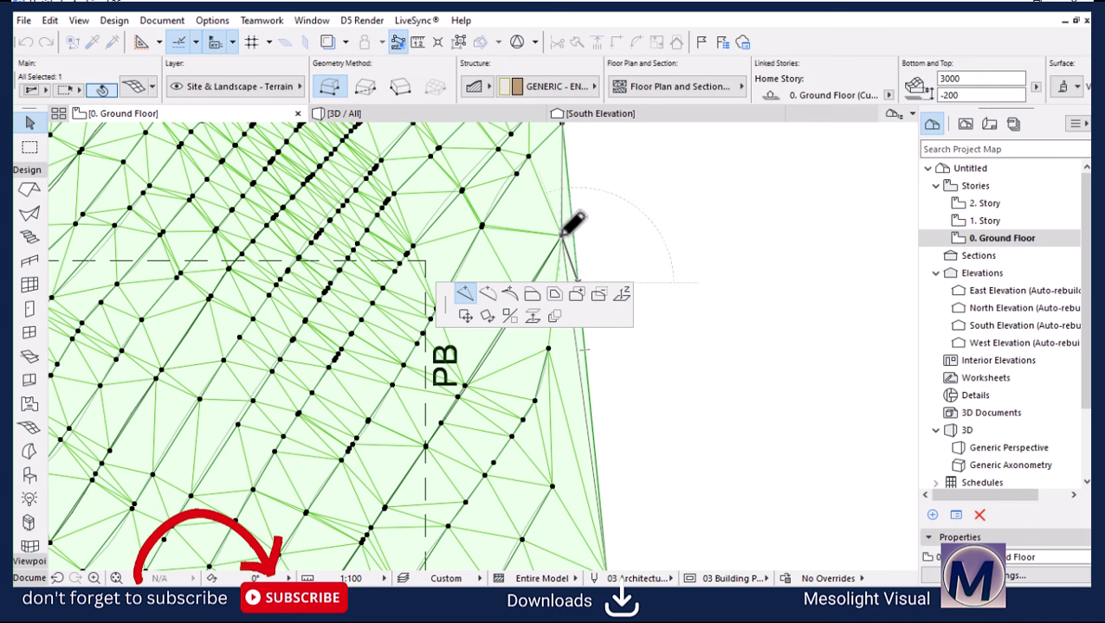
scroll(555, 345, "up", 2)
left_click(581, 342)
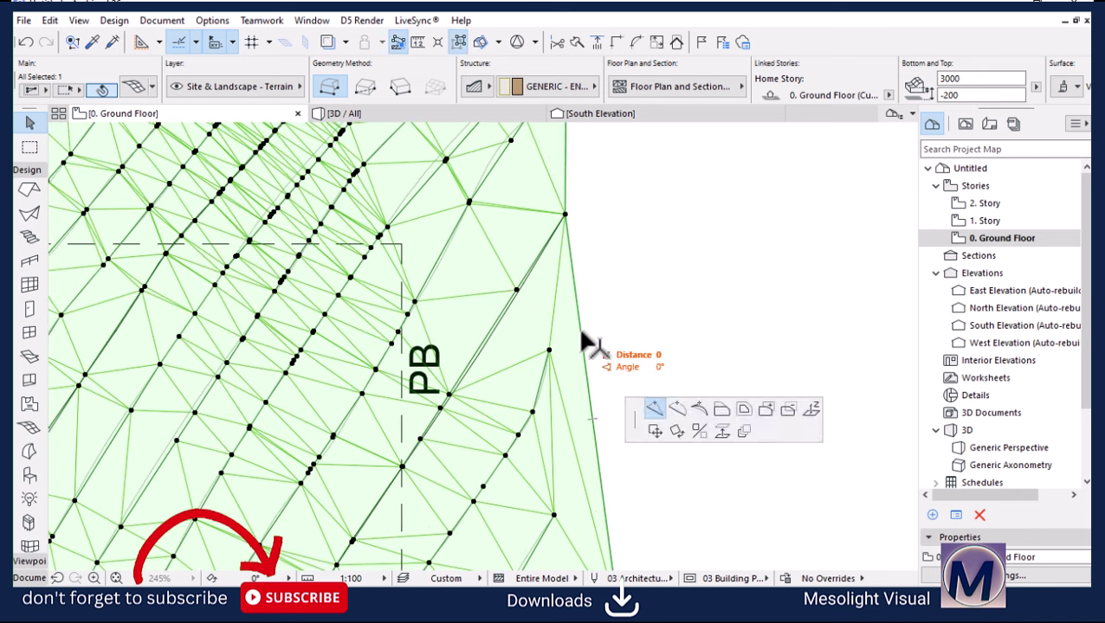
left_click(593, 208)
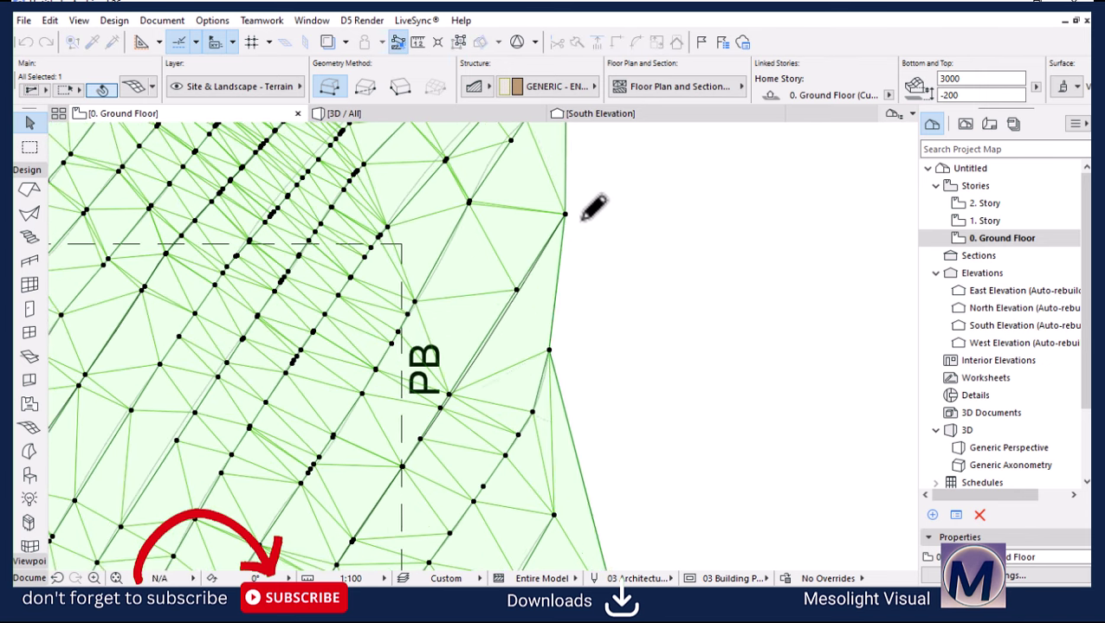
scroll(581, 282, "down", 3)
scroll(589, 336, "up", 3)
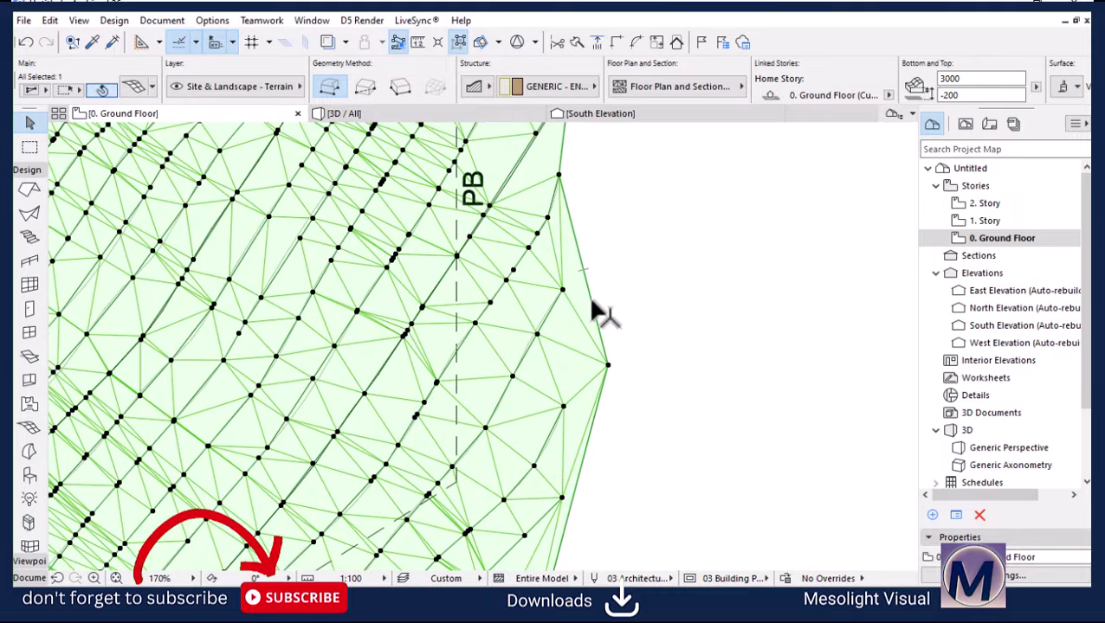
Step: Pan along the right boundary and pull another edge inward to hug the contours
left_click(592, 305)
middle_click_drag(585, 329, 759, 370)
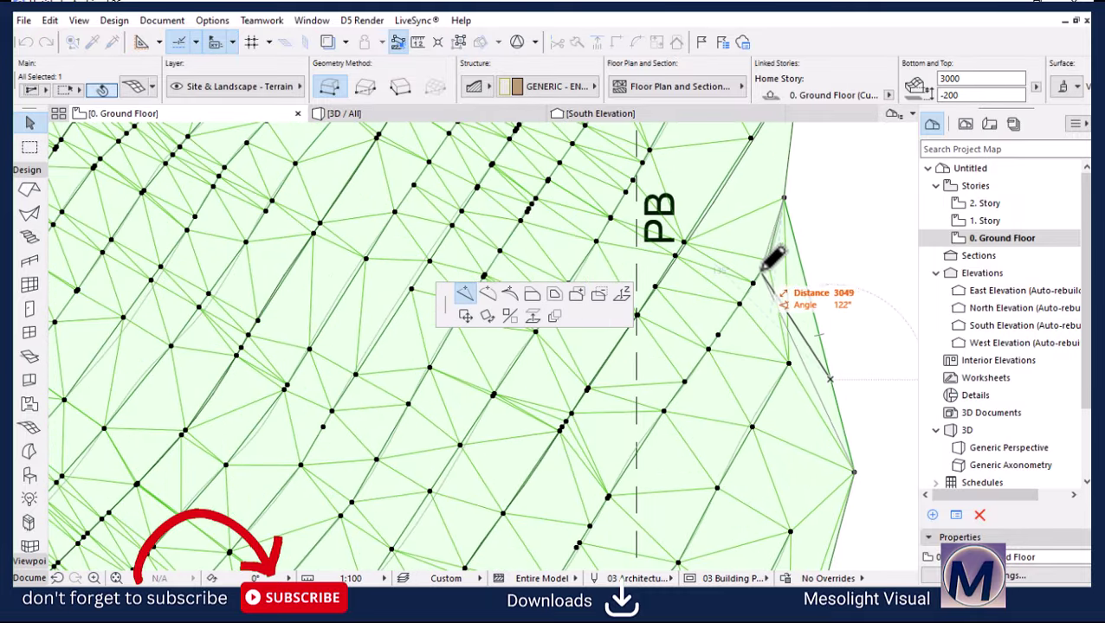
key("Escape")
scroll(582, 288, "down", 1)
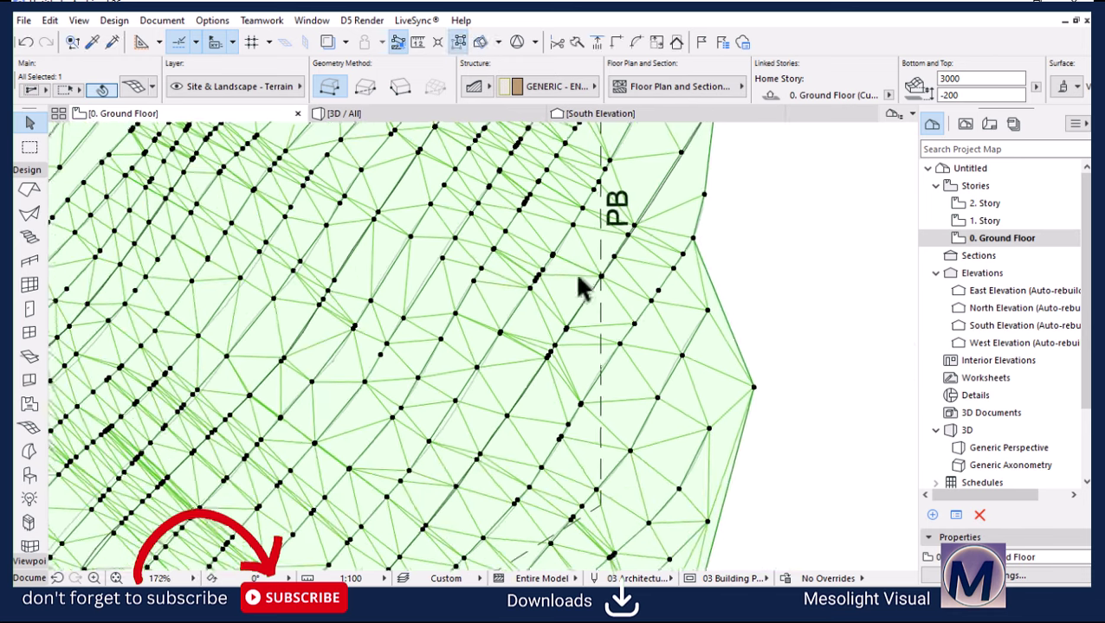
left_click(727, 342)
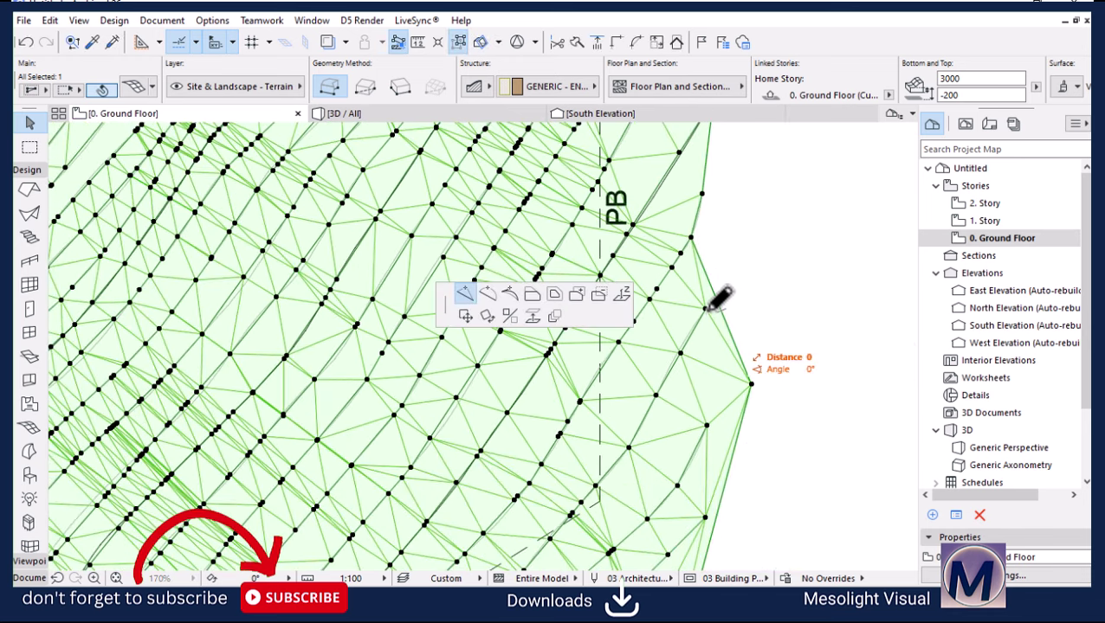
left_click(704, 232)
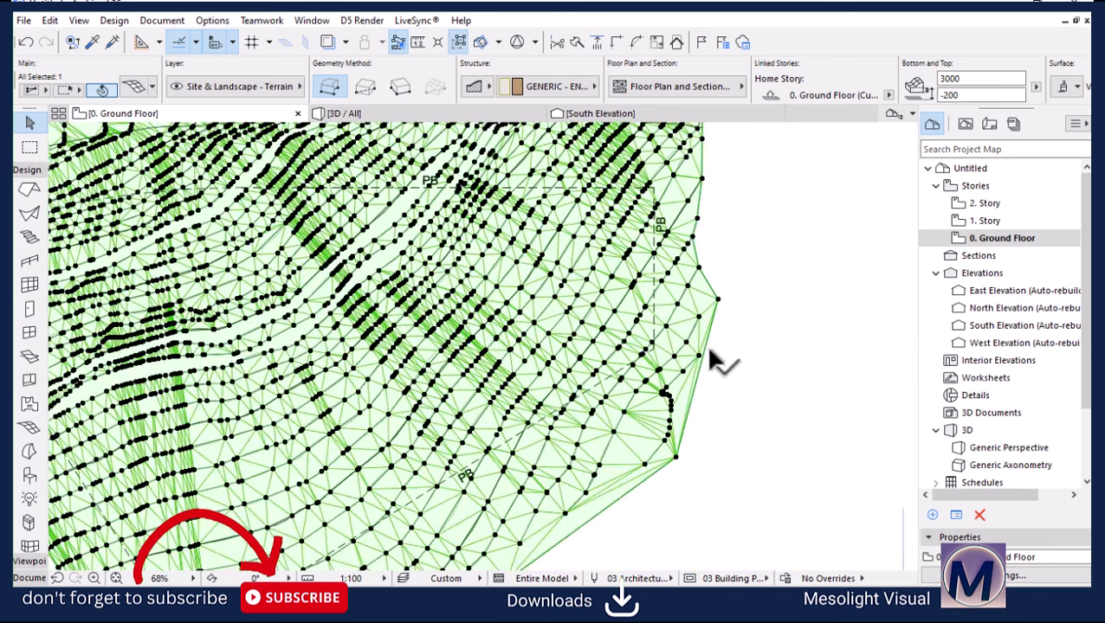
Step: Drag the mesh's right corner node inward to a new position
scroll(736, 275, "up", 3)
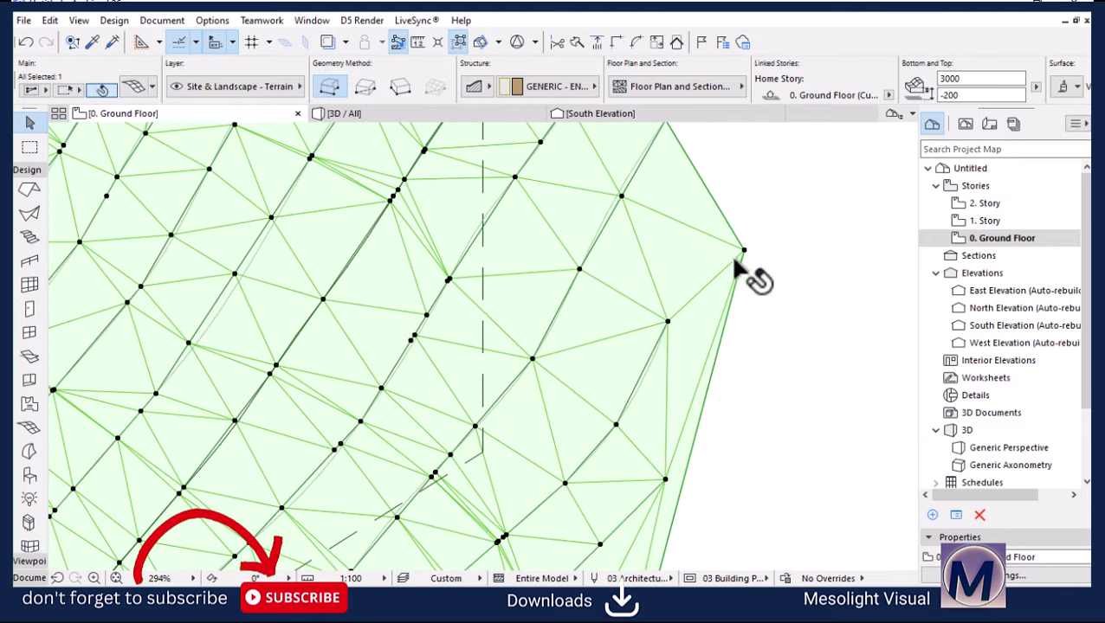
left_click(744, 251)
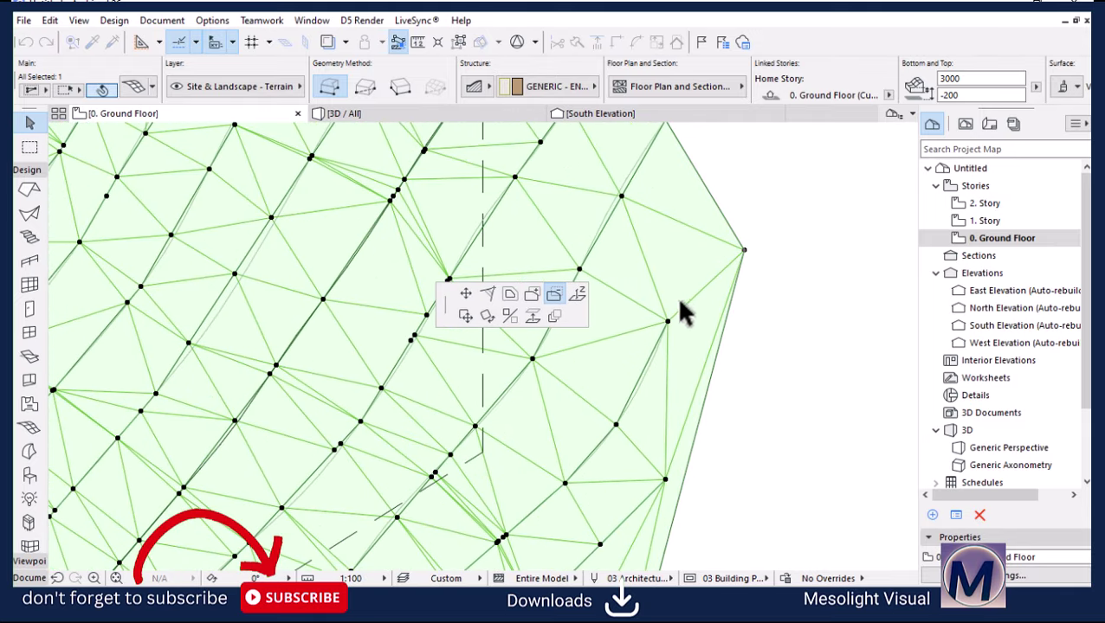
left_click(467, 295)
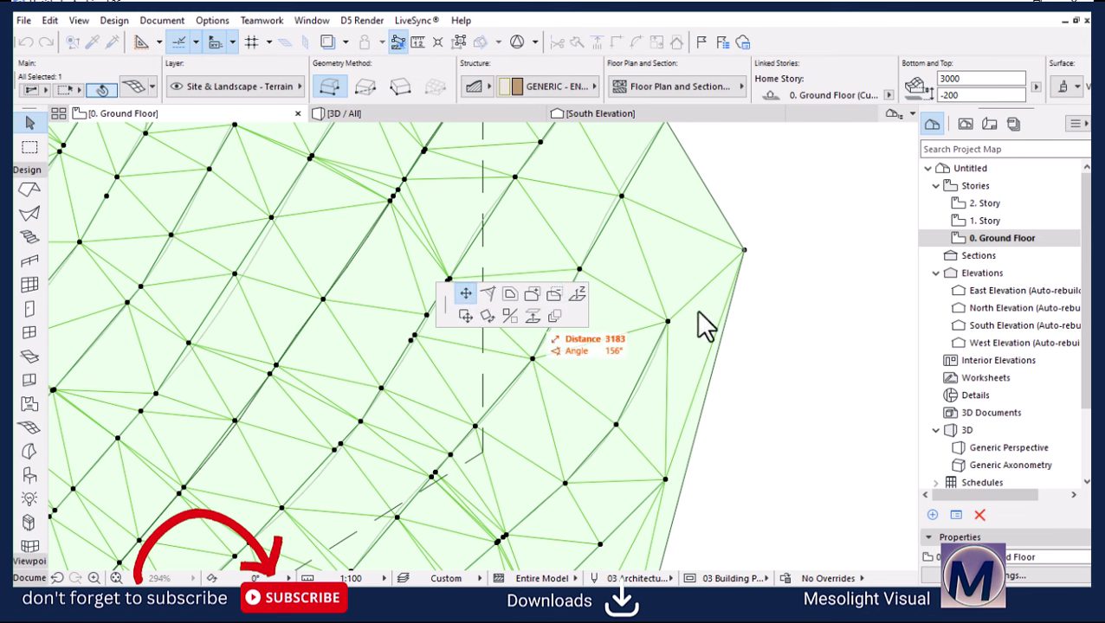
left_click(625, 288)
scroll(634, 291, "down", 3)
scroll(646, 332, "up", 4)
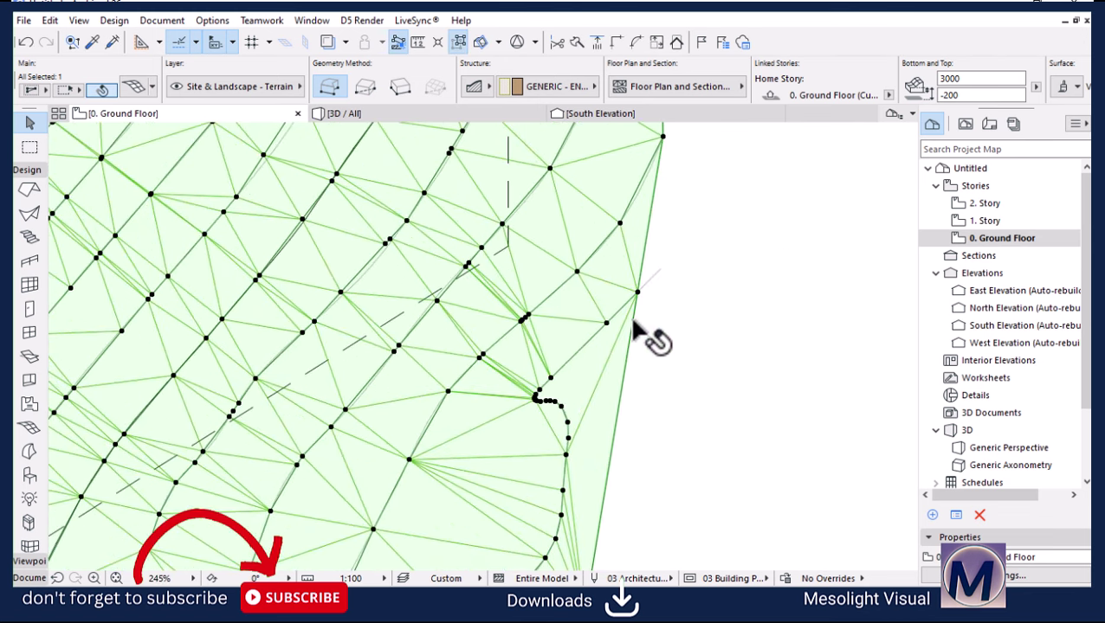
Step: Drag the next right-boundary node further inward
left_click(637, 293)
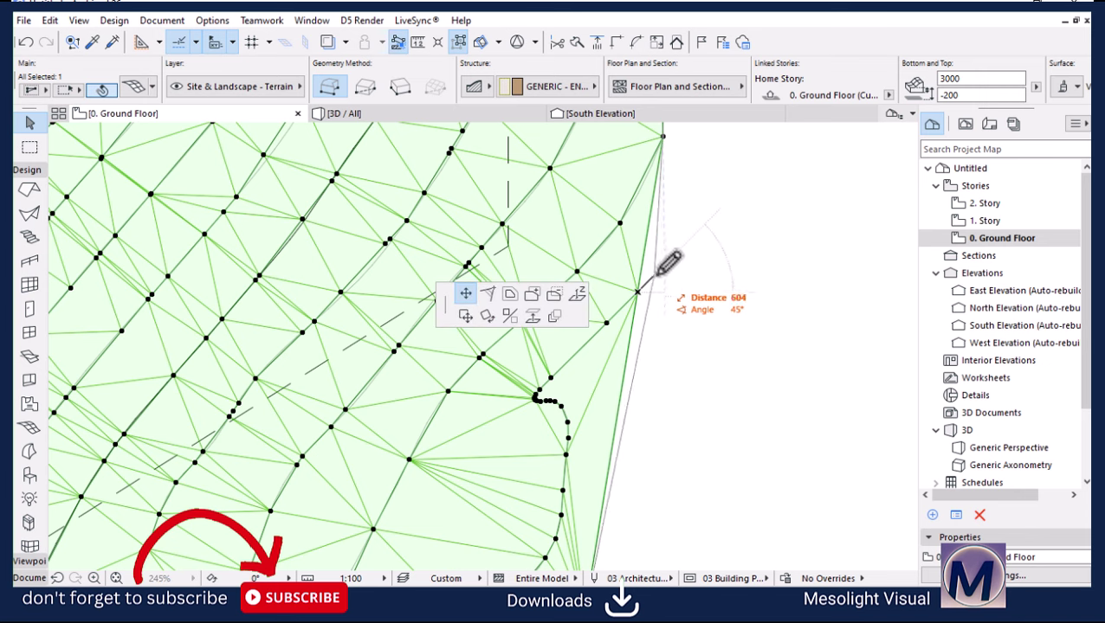
left_click(645, 232)
scroll(648, 264, "down", 3)
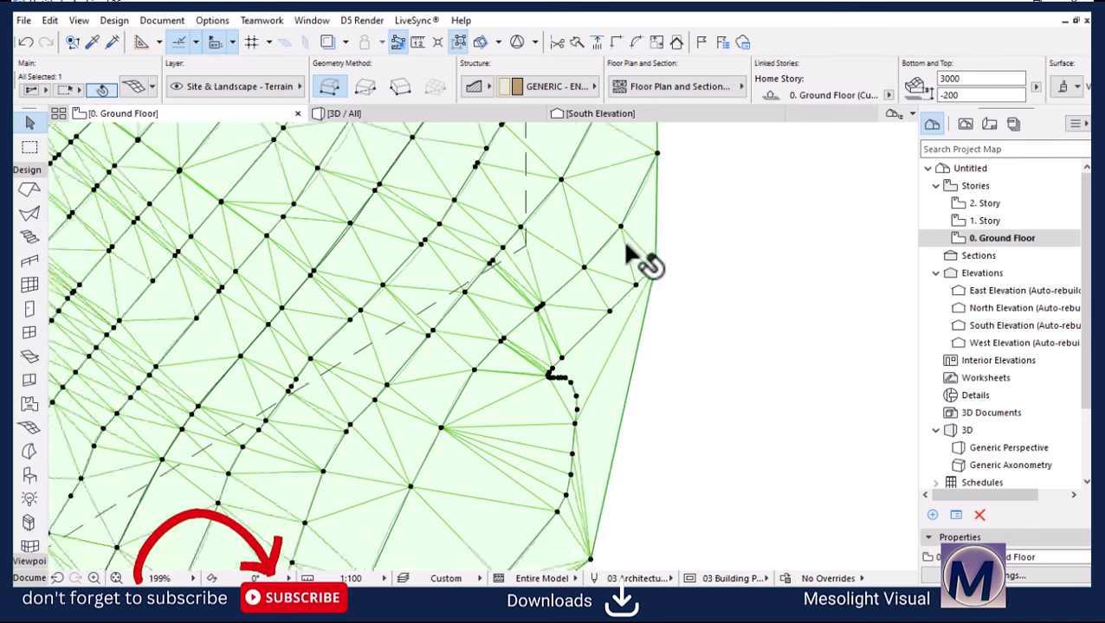
scroll(637, 369, "up", 3)
scroll(604, 368, "down", 3)
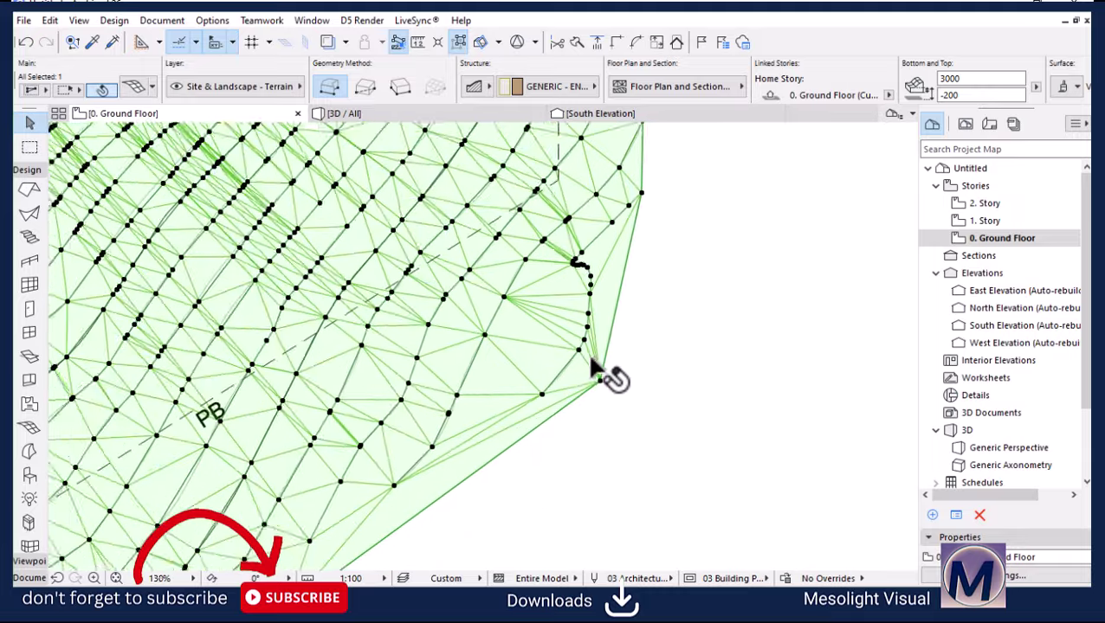
scroll(588, 373, "down", 7)
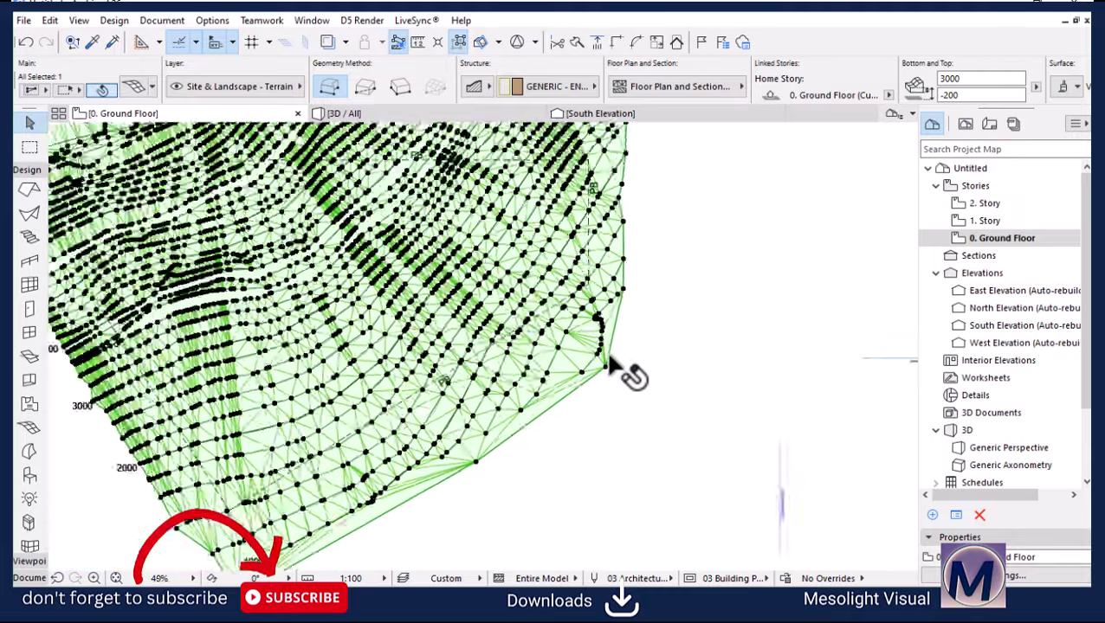
scroll(364, 524, "up", 6)
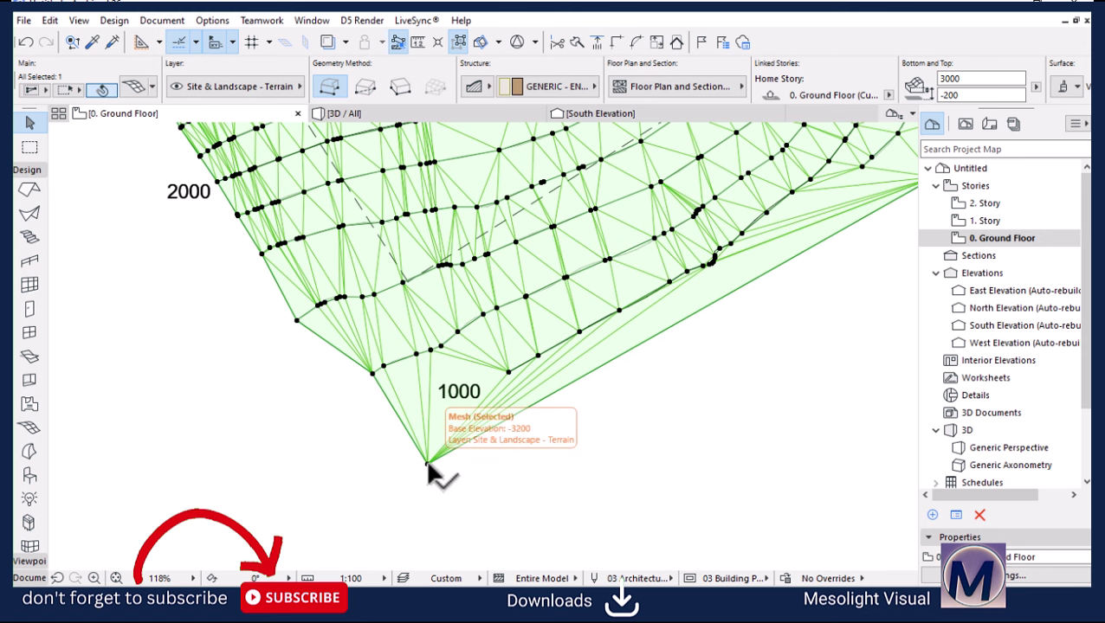
Step: Move the mesh's lower tip node to flatten the bottom edge
left_click(425, 458)
scroll(426, 463, "up", 1)
scroll(451, 484, "up", 1)
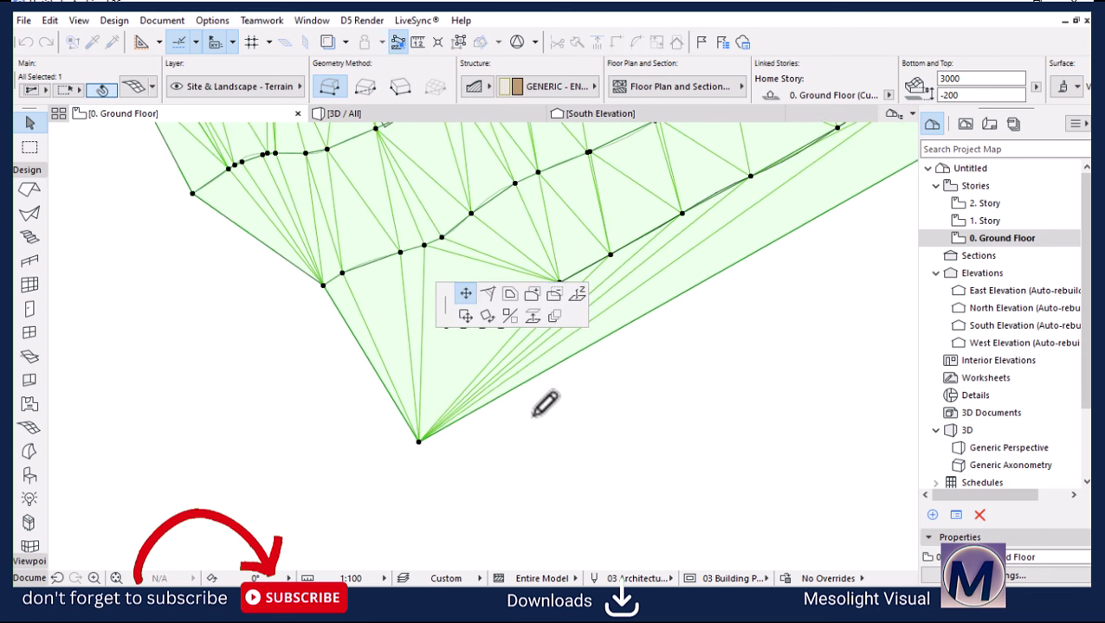
scroll(684, 368, "up", 1)
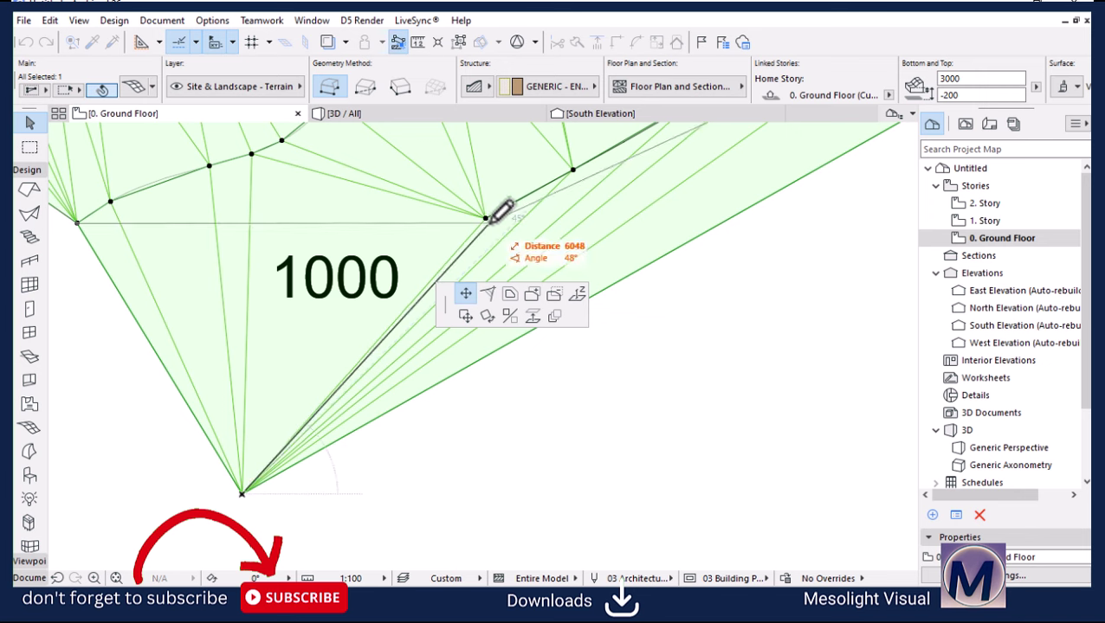
scroll(644, 511, "down", 5)
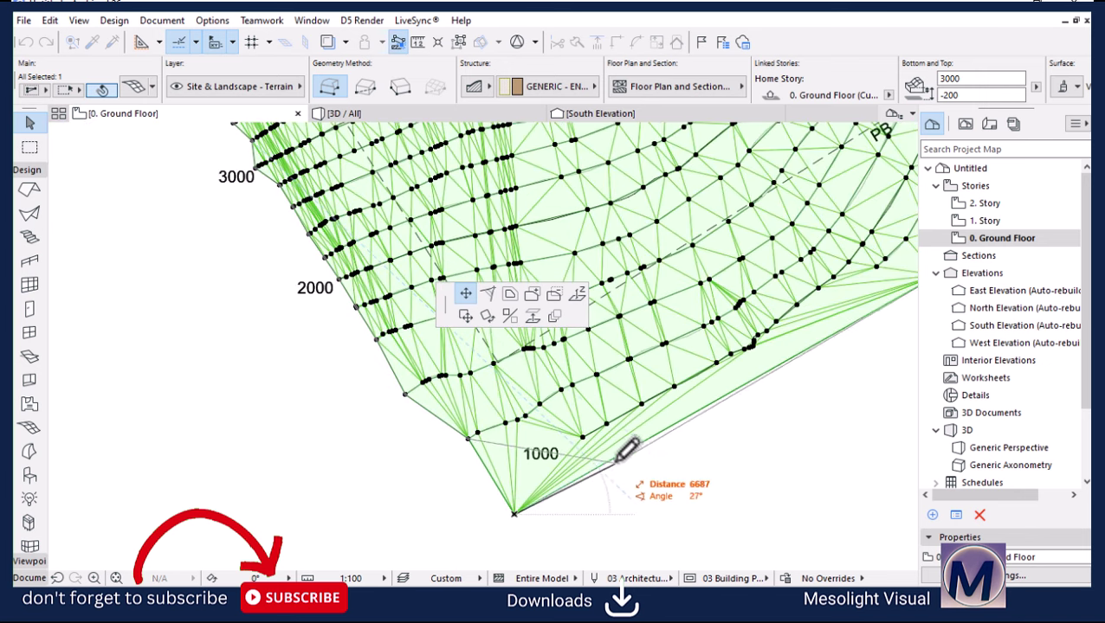
left_click(555, 484)
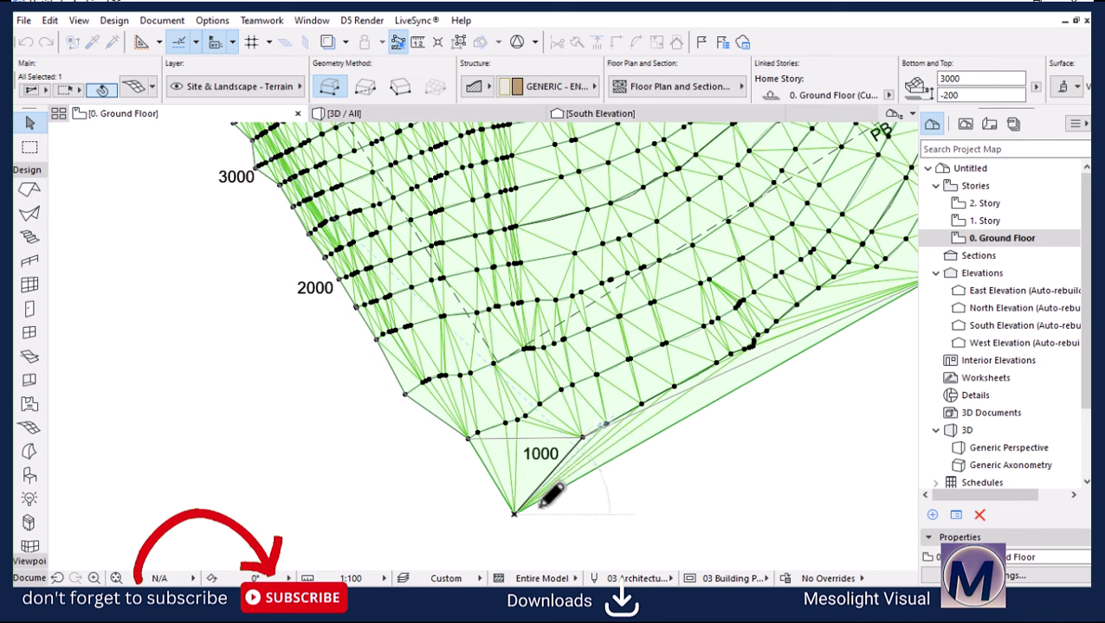
scroll(561, 462, "up", 3)
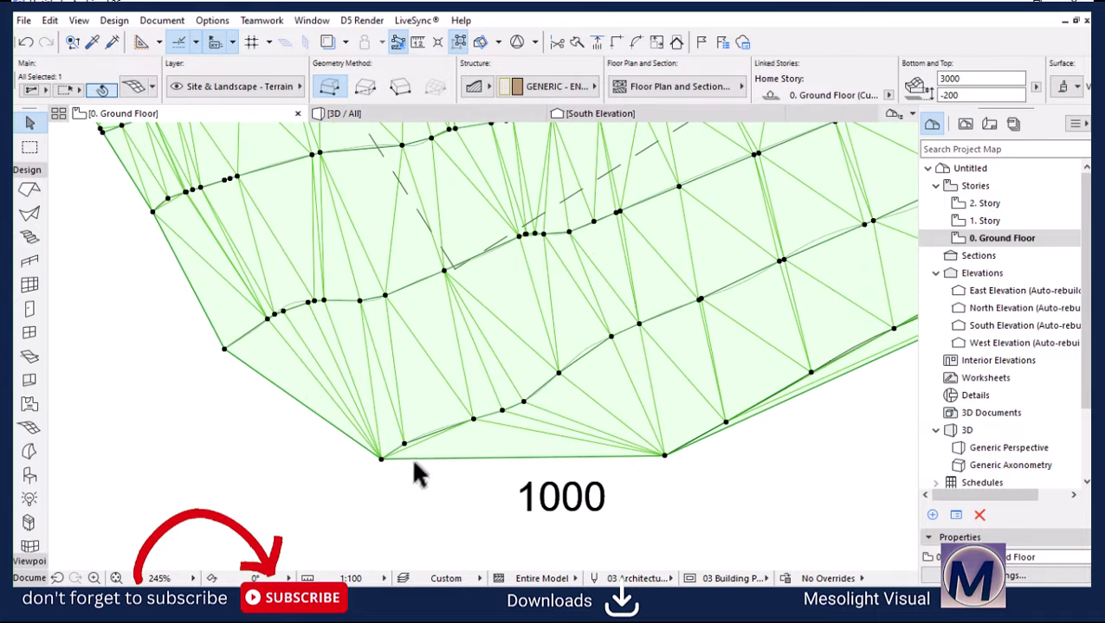
Step: Redraw the lower boundary from the bottom-left node through the nearby 1000 contour points
left_click(381, 458)
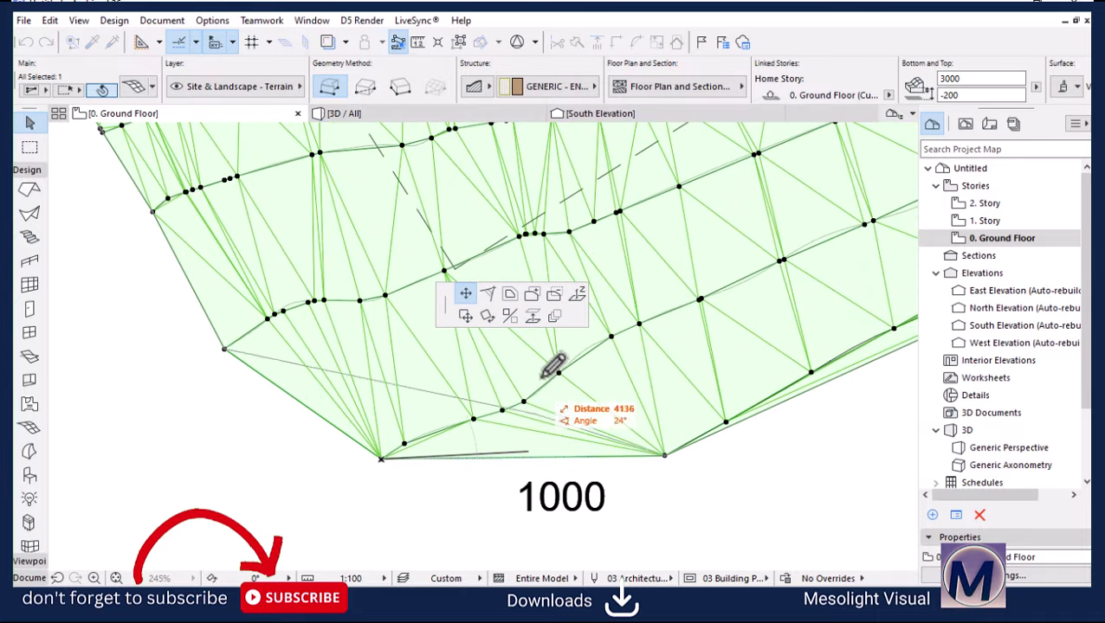
left_click(554, 295)
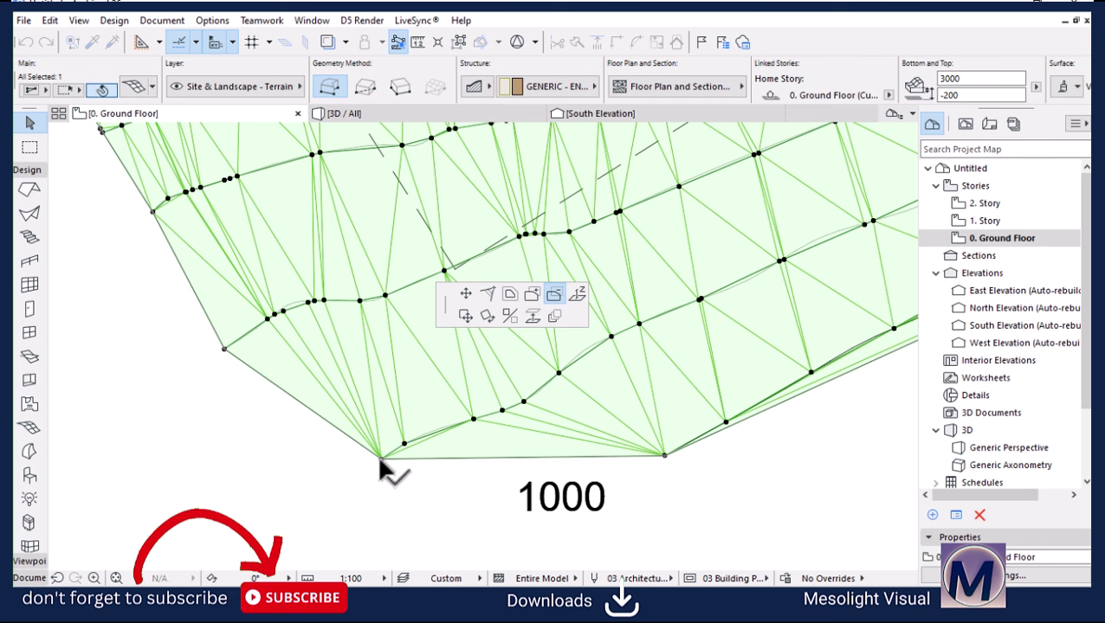
left_click(381, 459)
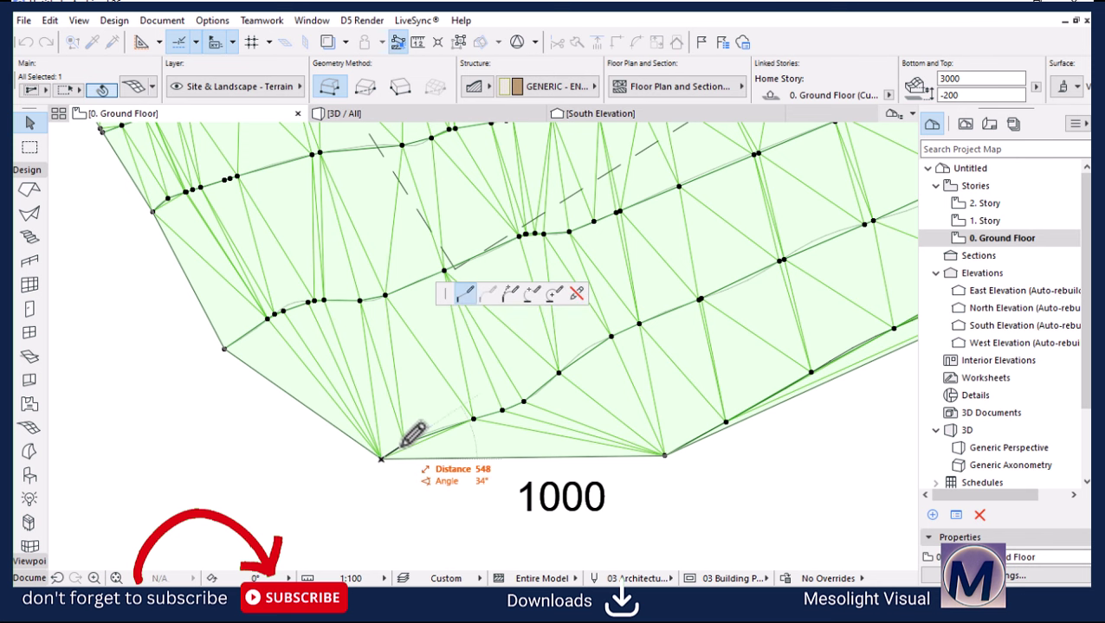
left_click(472, 419)
left_click(499, 411)
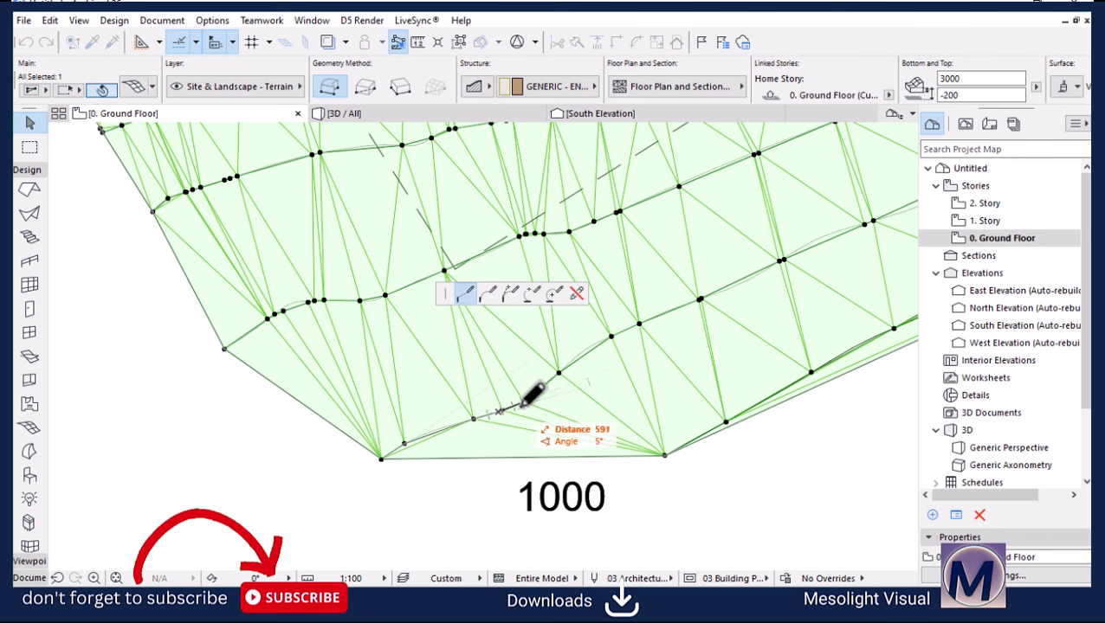
left_click(523, 402)
left_click(664, 455)
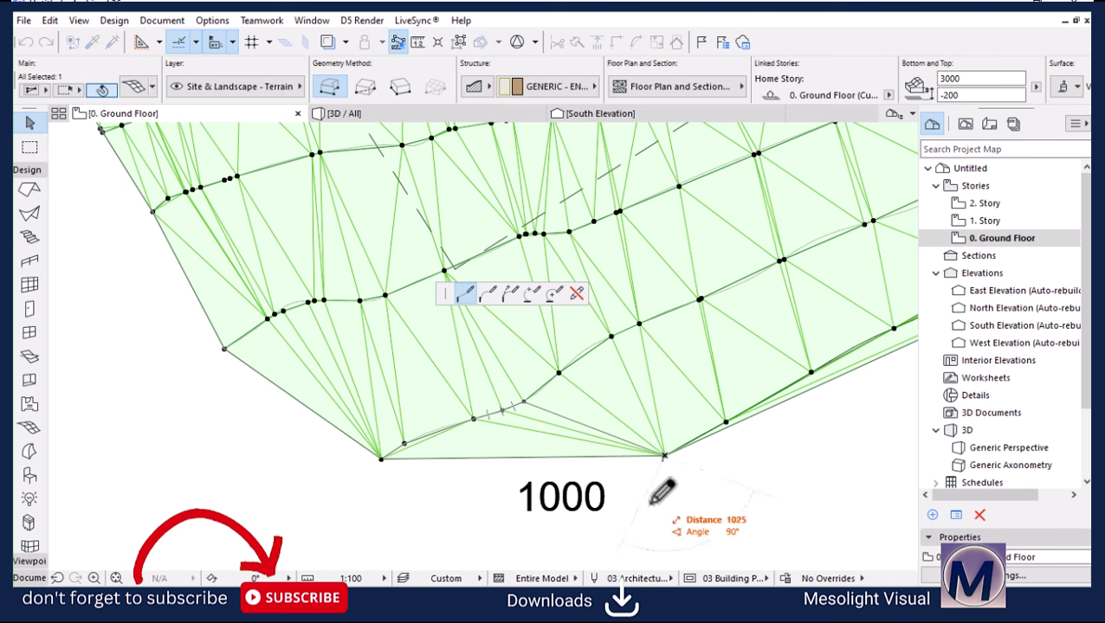
left_click(642, 514)
left_click(373, 520)
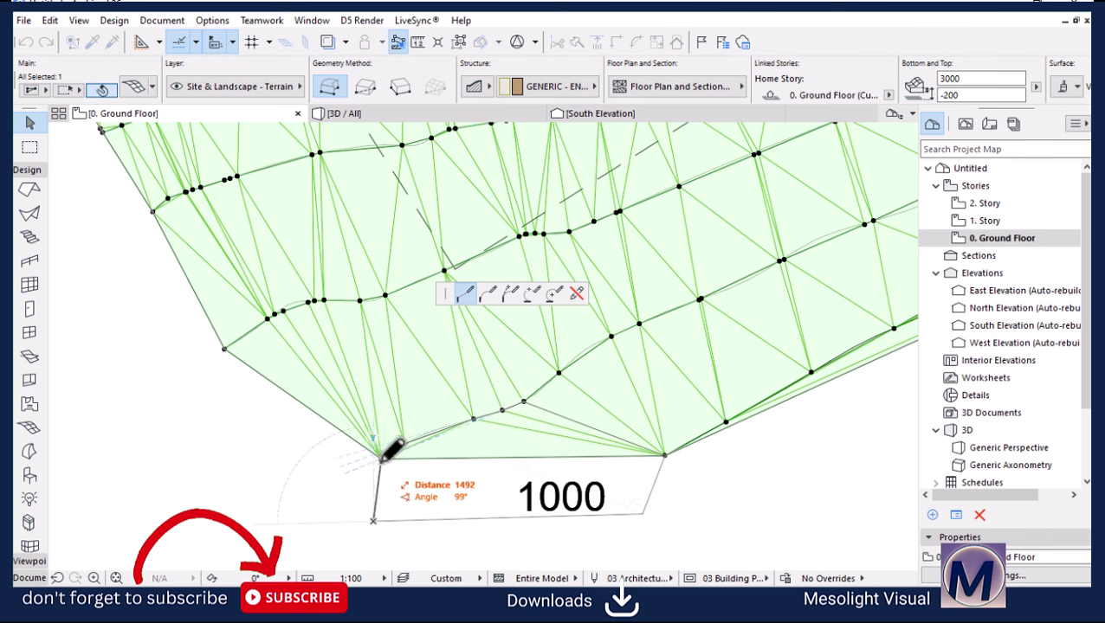
left_click(381, 457)
scroll(329, 442, "down", 3)
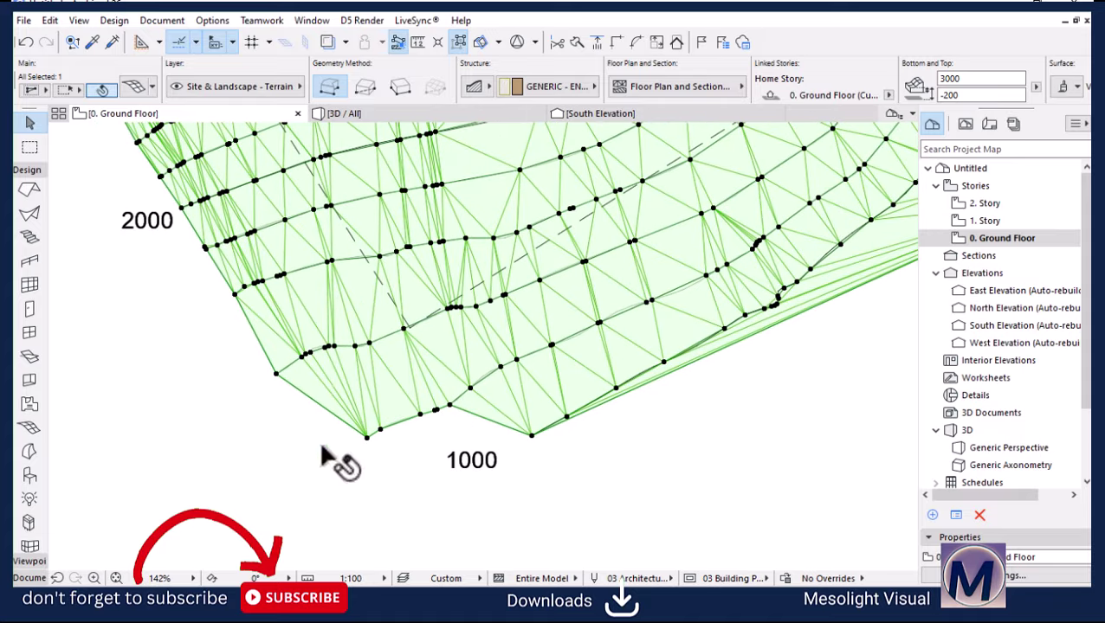
Step: Deselect the terrain mesh, rezoom the plan, and select the mesh again
key("Escape")
scroll(257, 482, "down", 4)
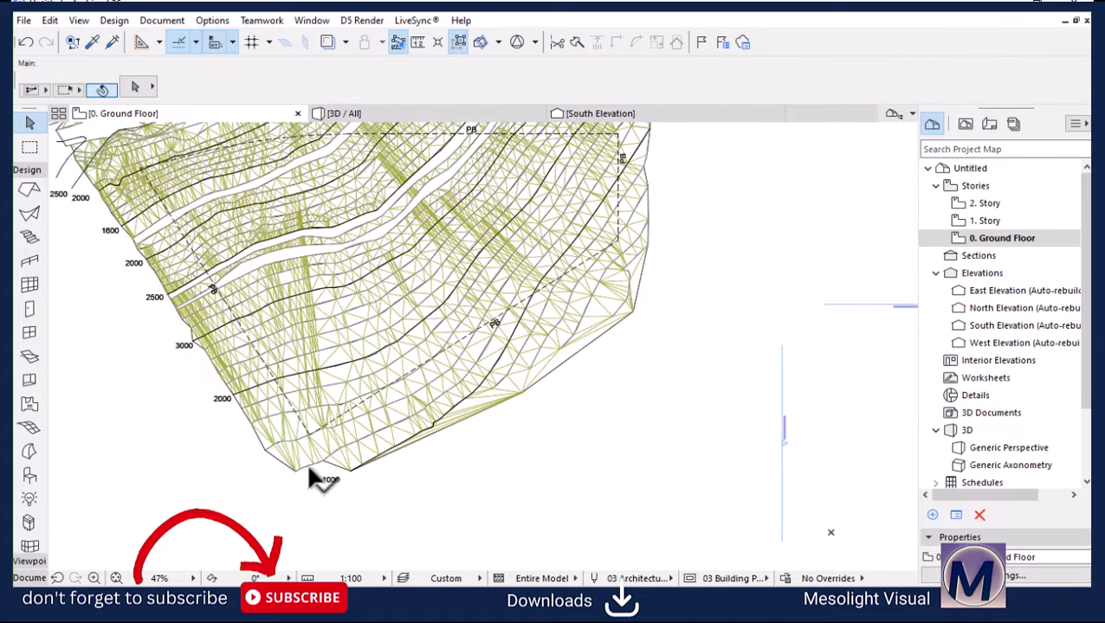
scroll(466, 434, "up", 3)
scroll(395, 467, "up", 4)
left_click(410, 432)
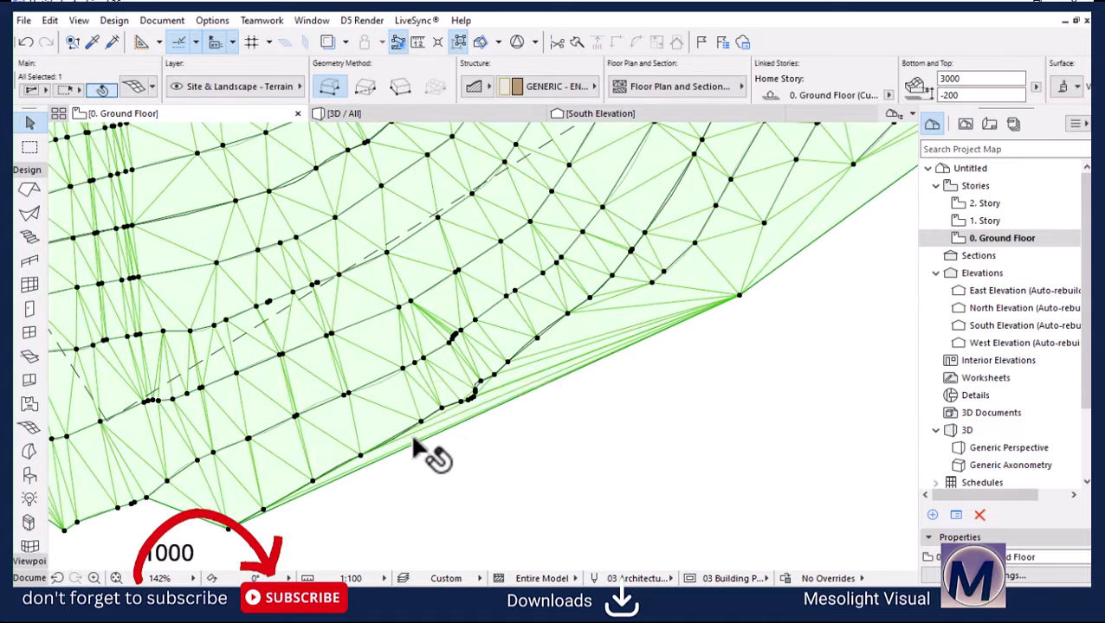
Step: Redraw the mesh's lower-right edge straight from the bottom corner near 1000 to the right corner
left_click(738, 299)
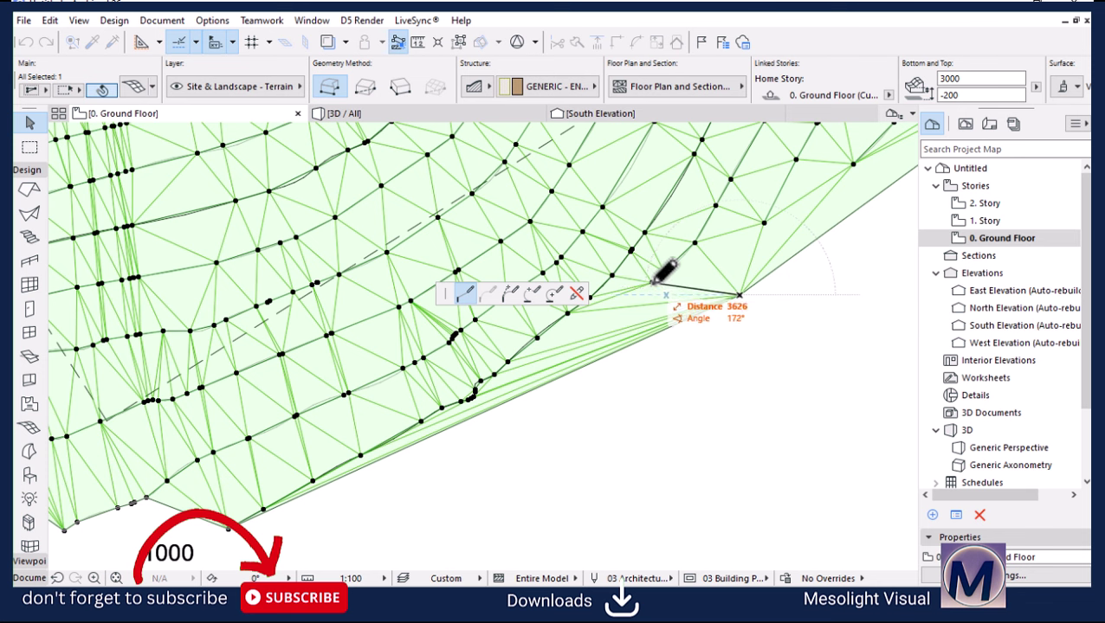
left_click(595, 294)
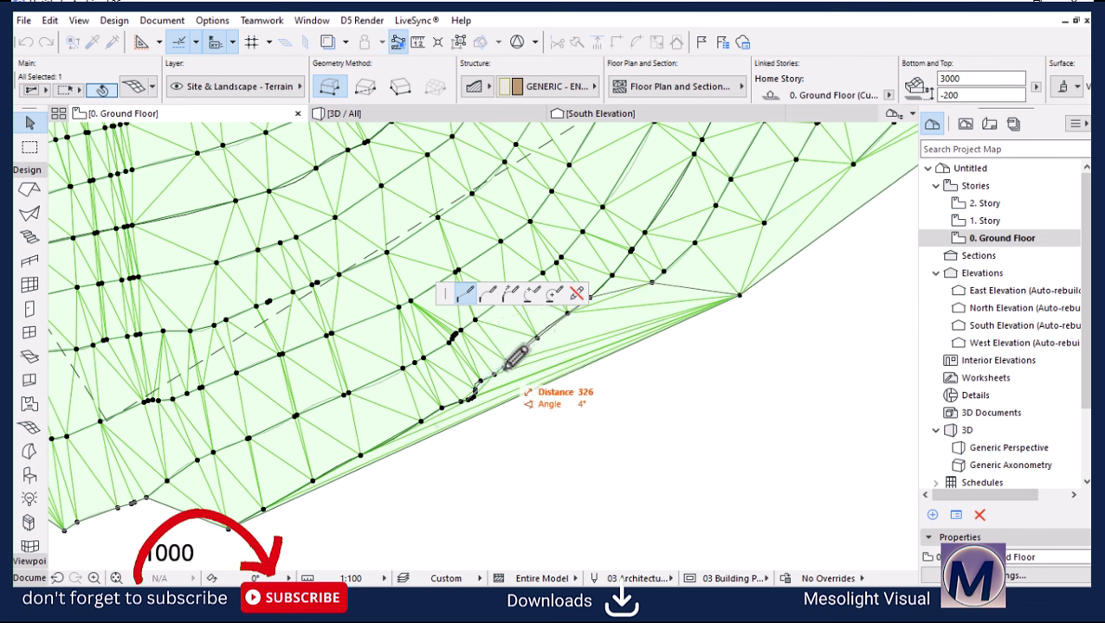
scroll(509, 359, "up", 4)
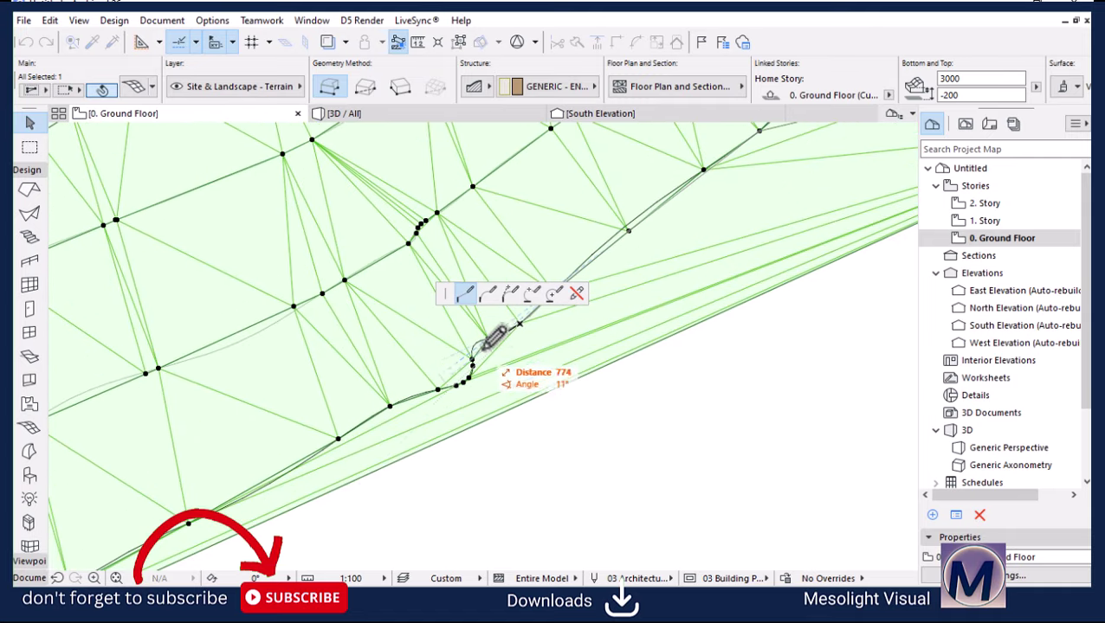
left_click(490, 339)
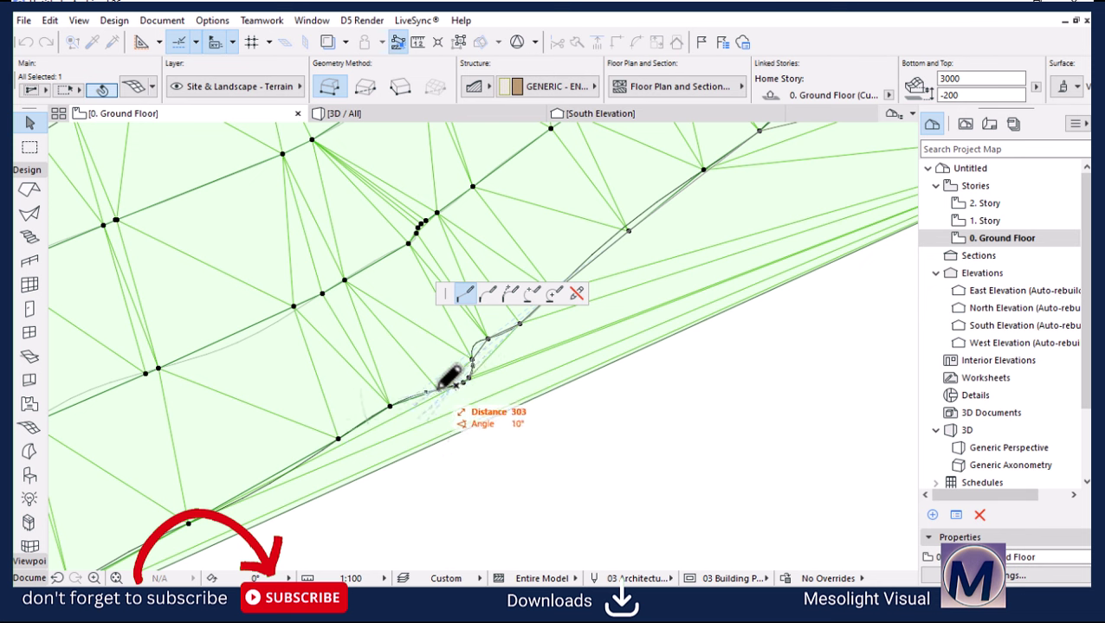
left_click(340, 437)
scroll(621, 355, "down", 2)
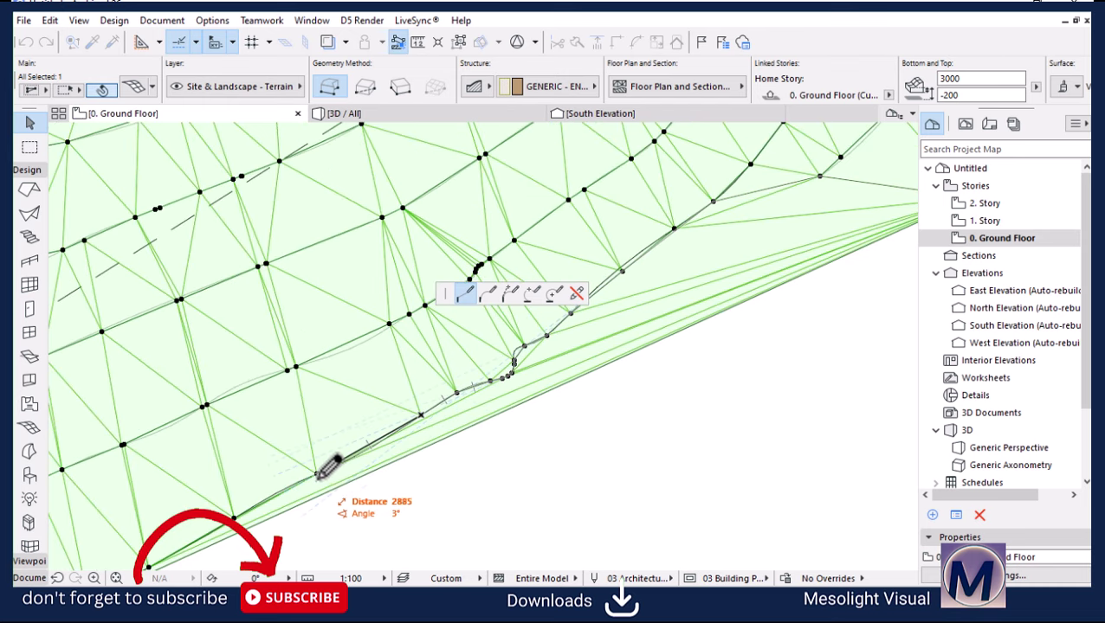
scroll(715, 340, "down", 3)
scroll(547, 404, "up", 2)
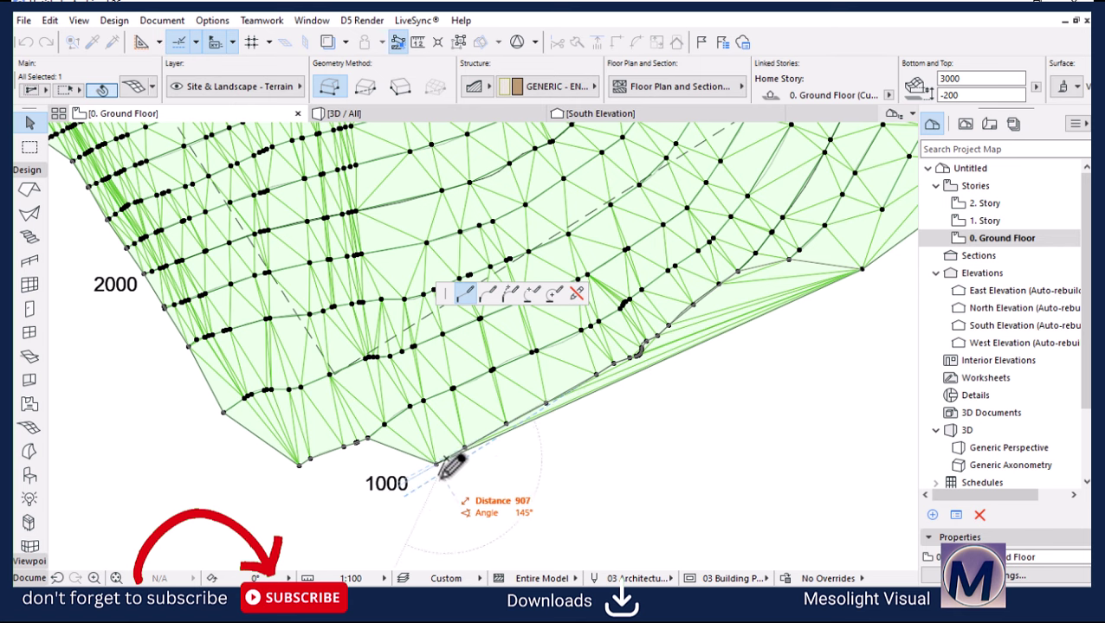
scroll(441, 458, "up", 4)
scroll(439, 449, "up", 1)
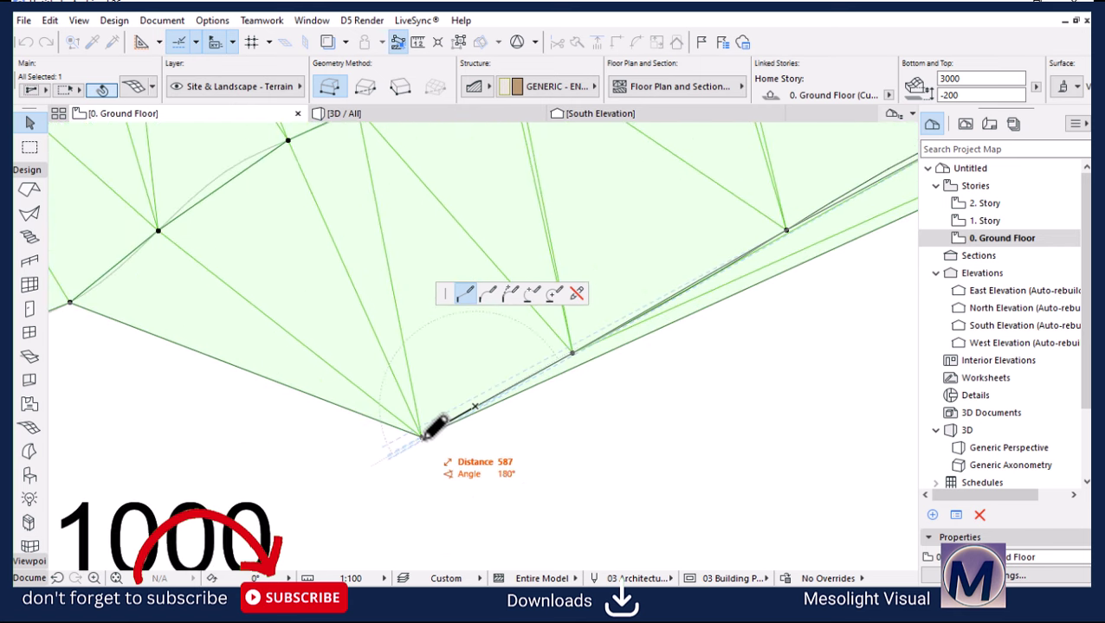
scroll(416, 458, "down", 3)
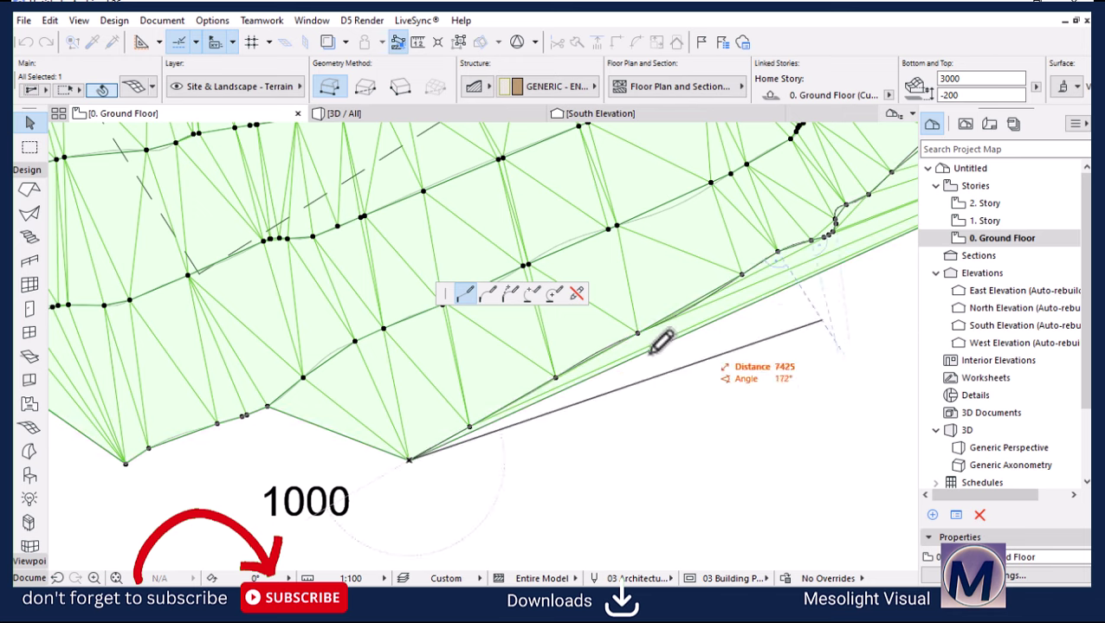
scroll(767, 323, "down", 2)
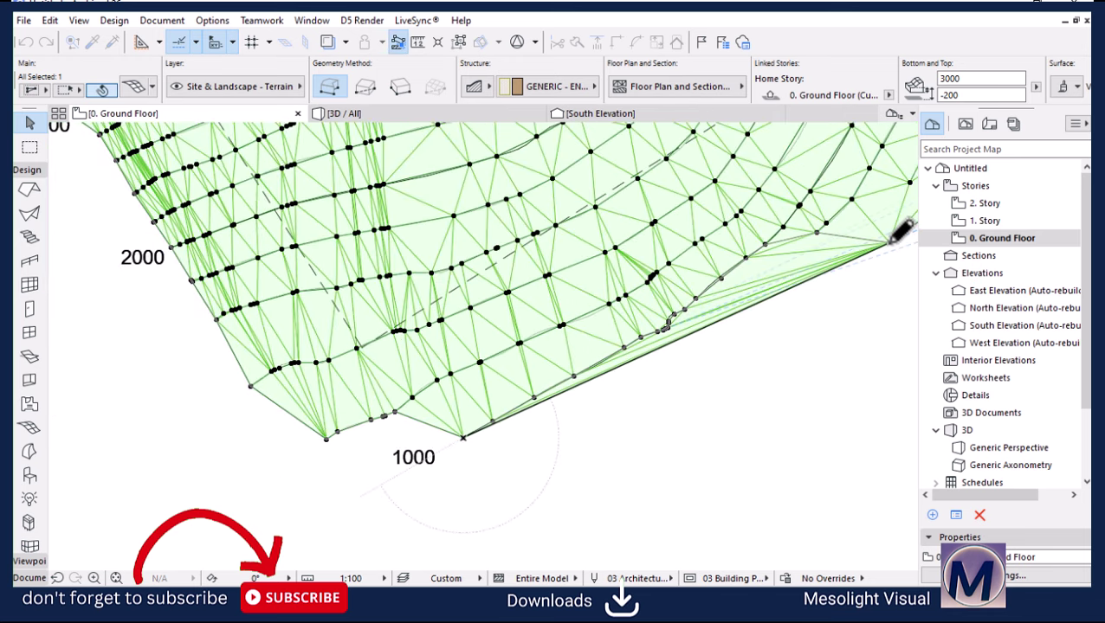
left_click(892, 243)
scroll(517, 399, "down", 5)
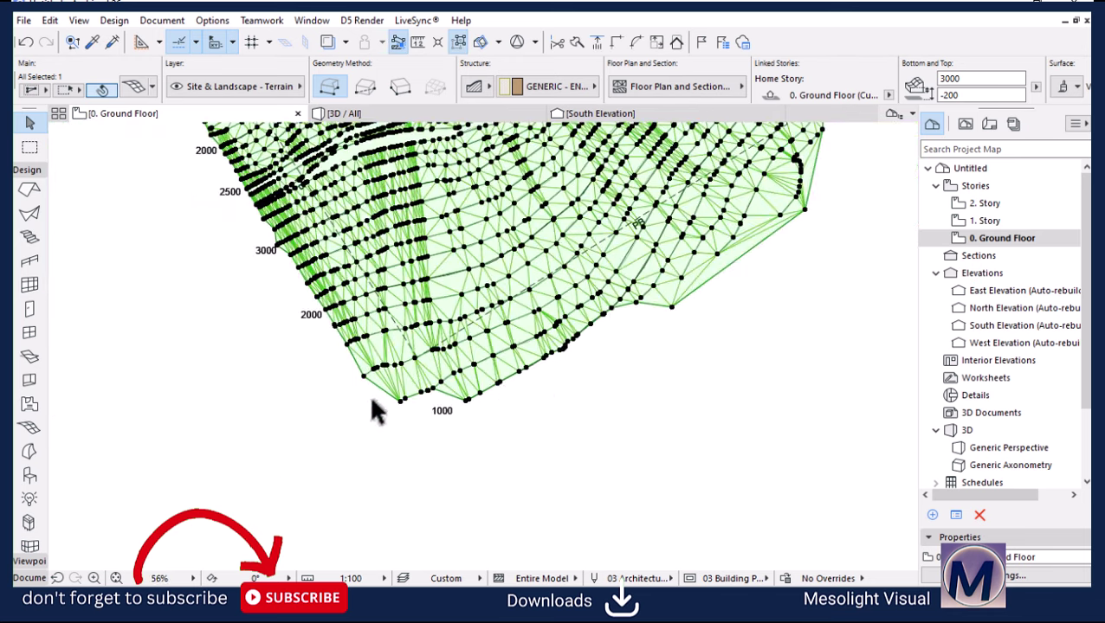
scroll(525, 333, "up", 5)
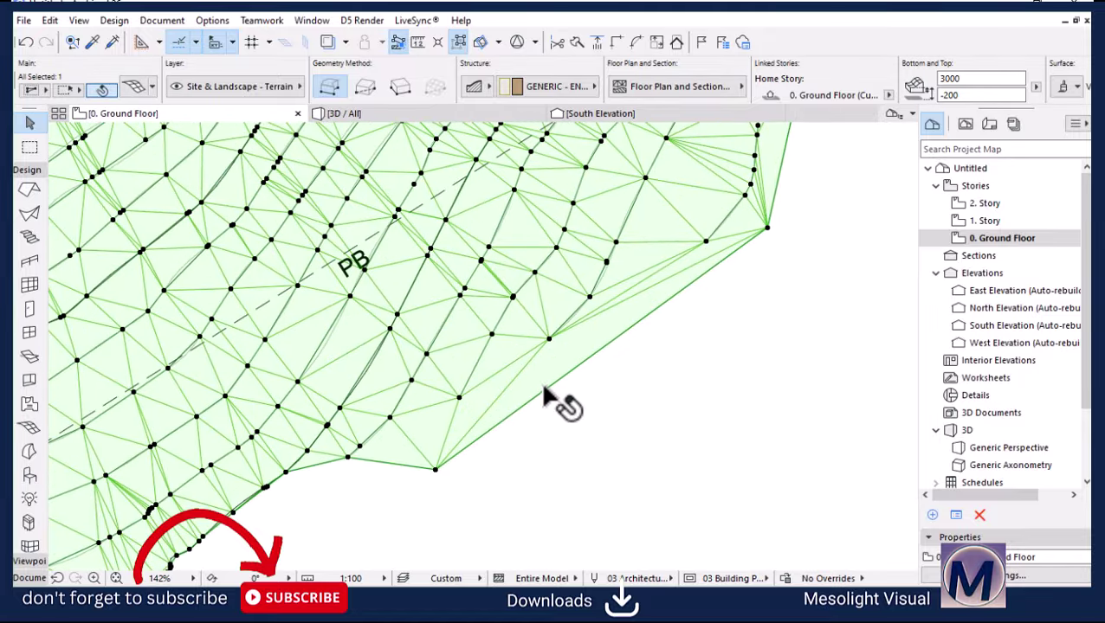
Step: Move three nodes on the mesh's lower-right boundary to new positions with Move Node
left_click(435, 469)
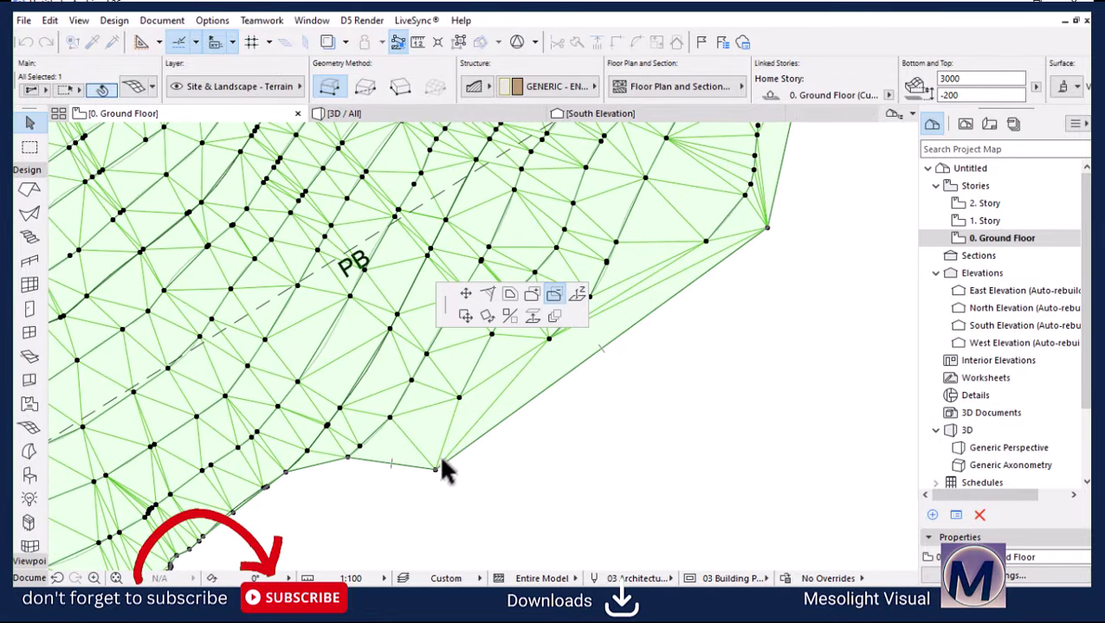
left_click(466, 294)
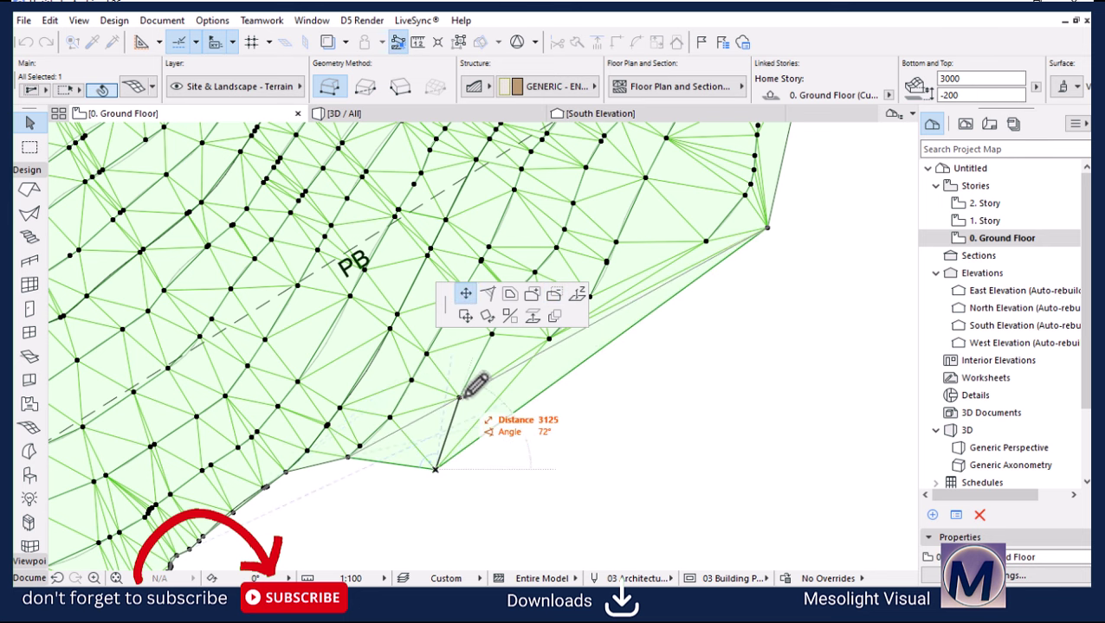
left_click(429, 409)
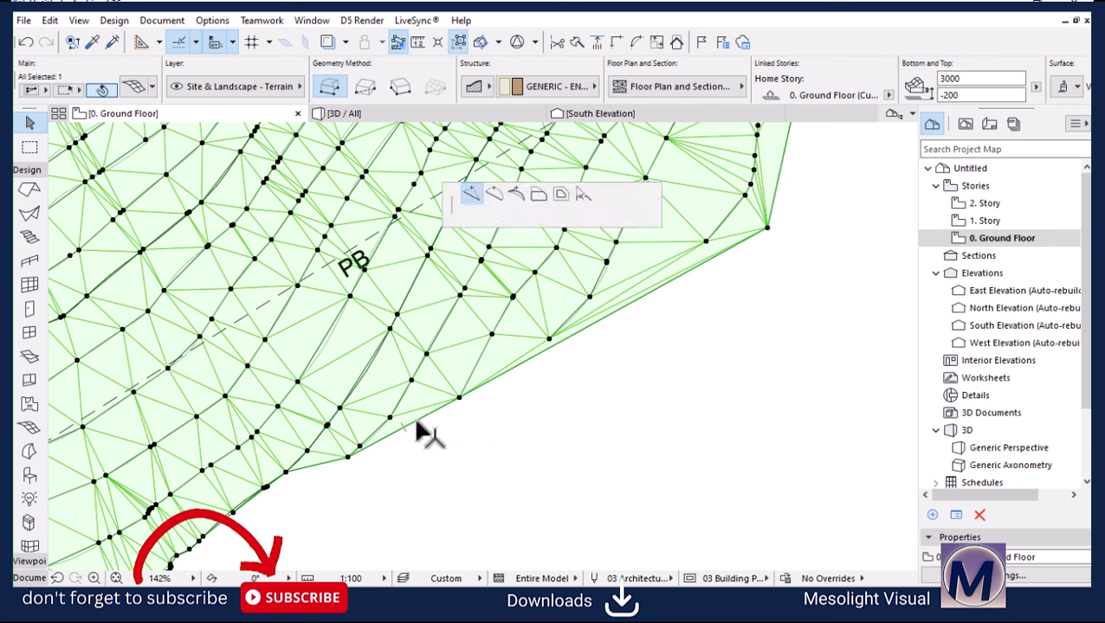
left_click(398, 413)
left_click(398, 412)
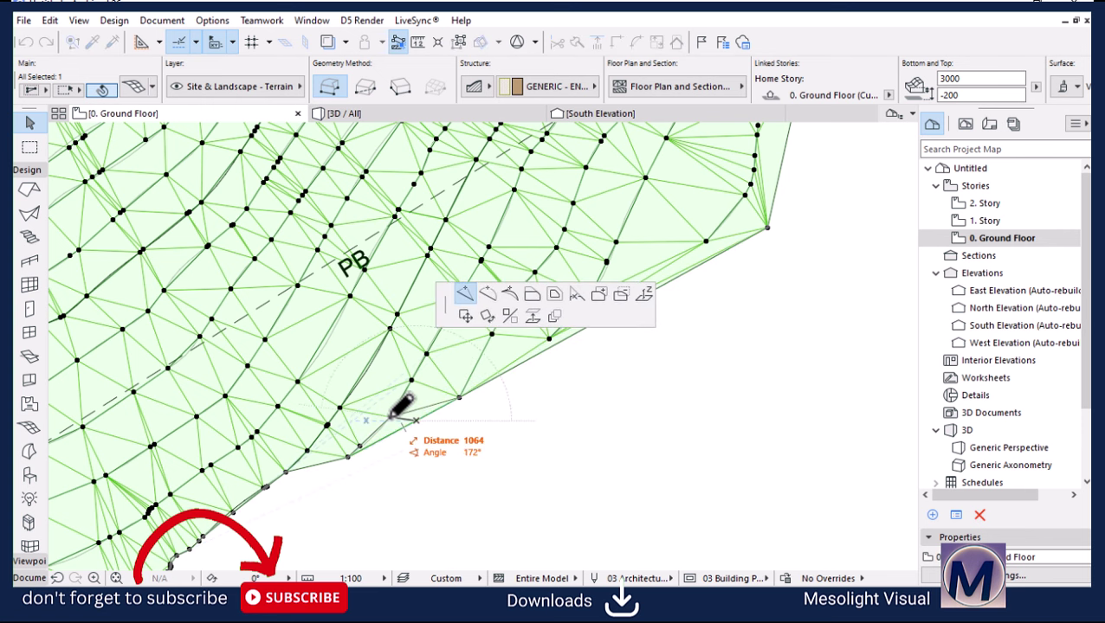
left_click(460, 400)
left_click(550, 338)
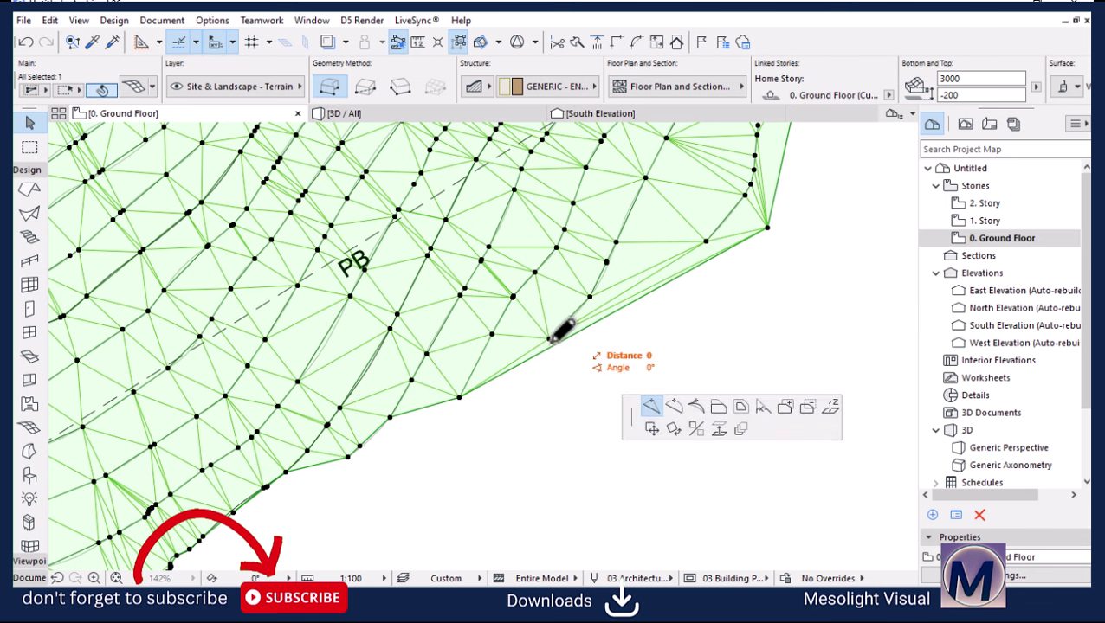
left_click(551, 339)
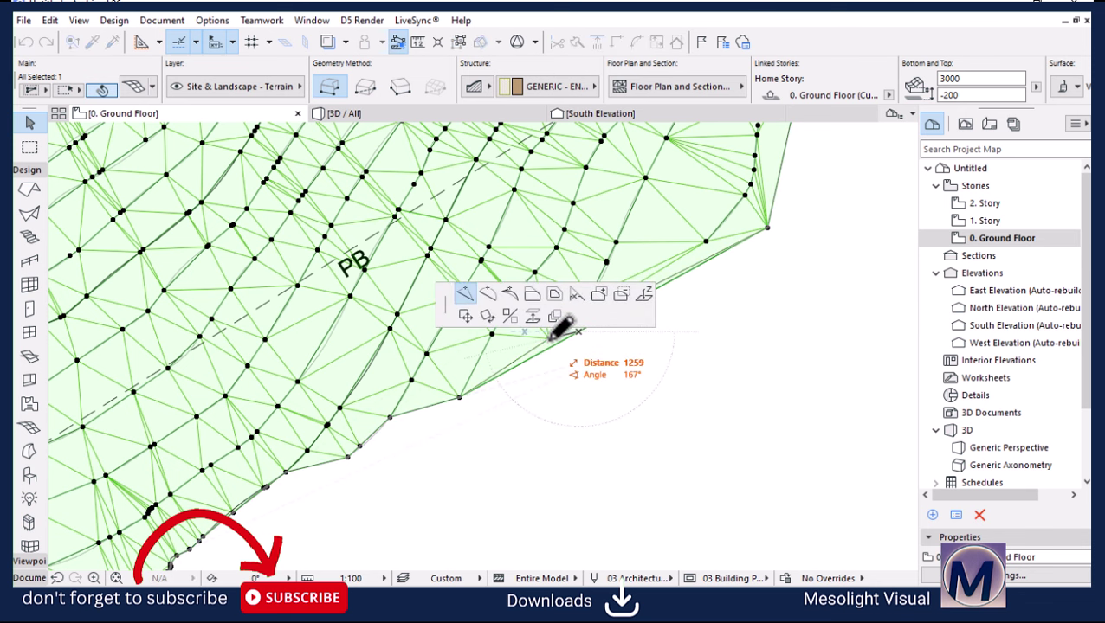
left_click(732, 232)
scroll(754, 242, "up", 2)
Step: Pull the remaining boundary points and lower-right corner inward, then view the green hill in 3D / All
left_click(714, 252)
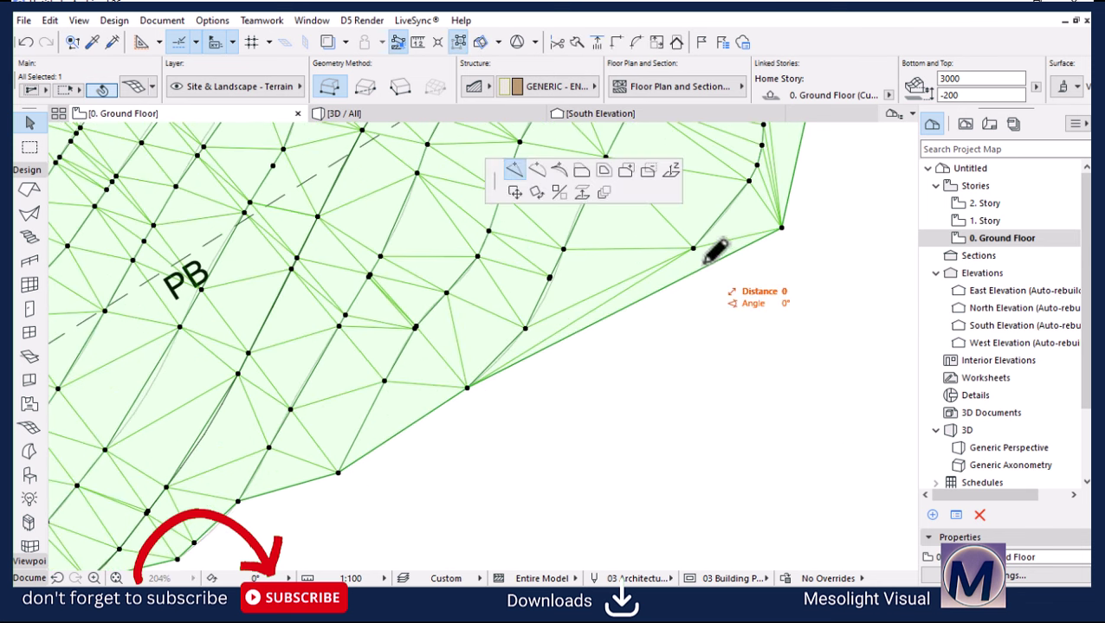
left_click(524, 323)
scroll(558, 381, "down", 2)
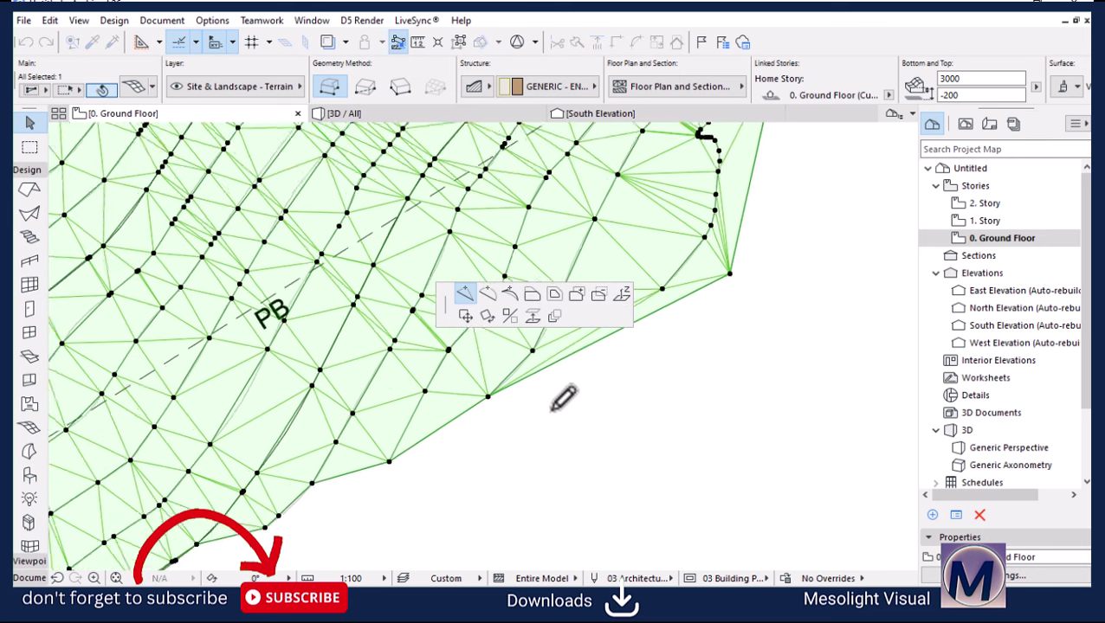
left_click(651, 312)
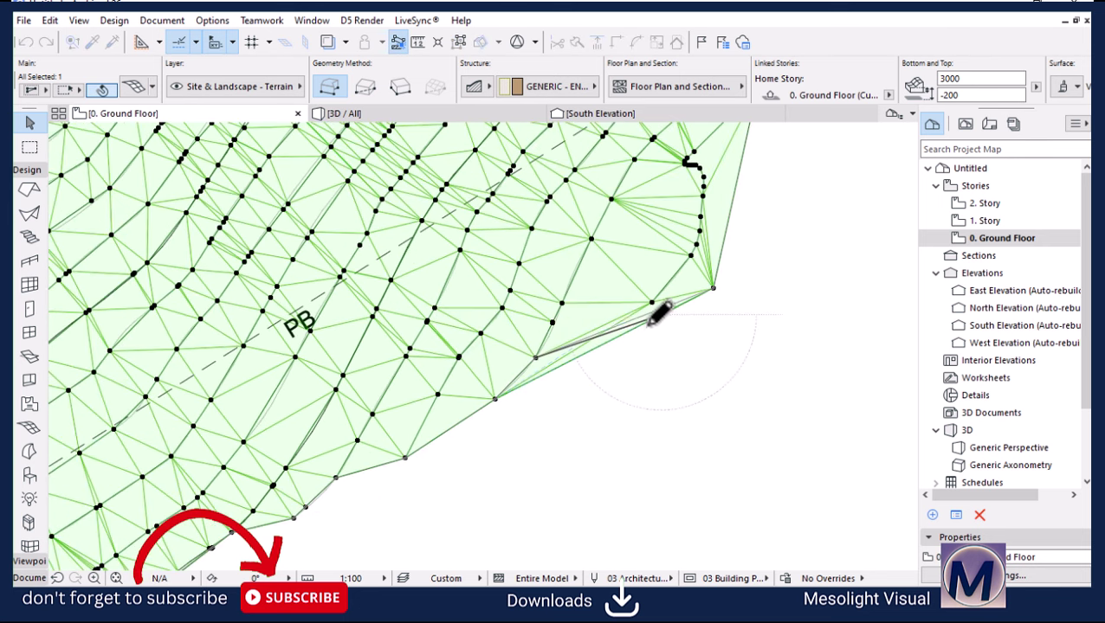
left_click(652, 303)
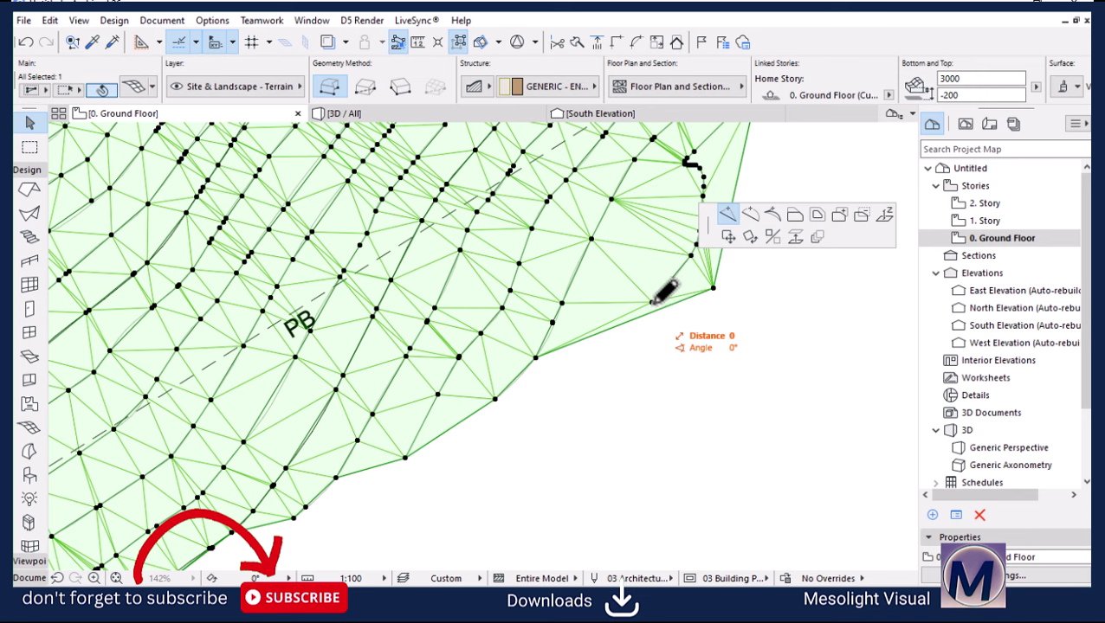
left_click(693, 295)
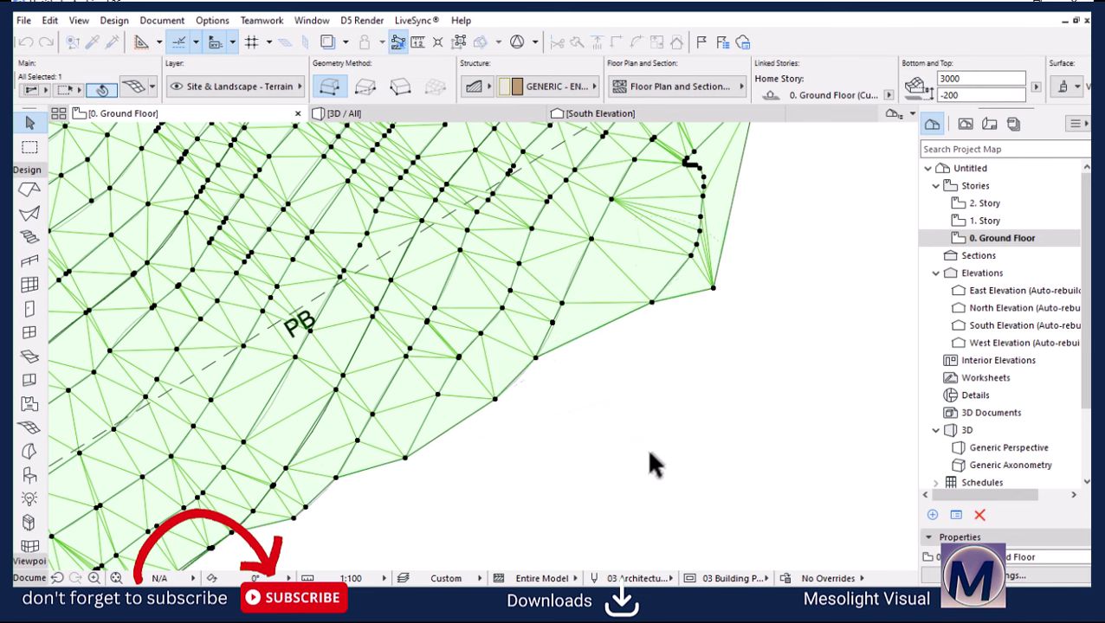
scroll(693, 364, "down", 2)
scroll(706, 339, "up", 3)
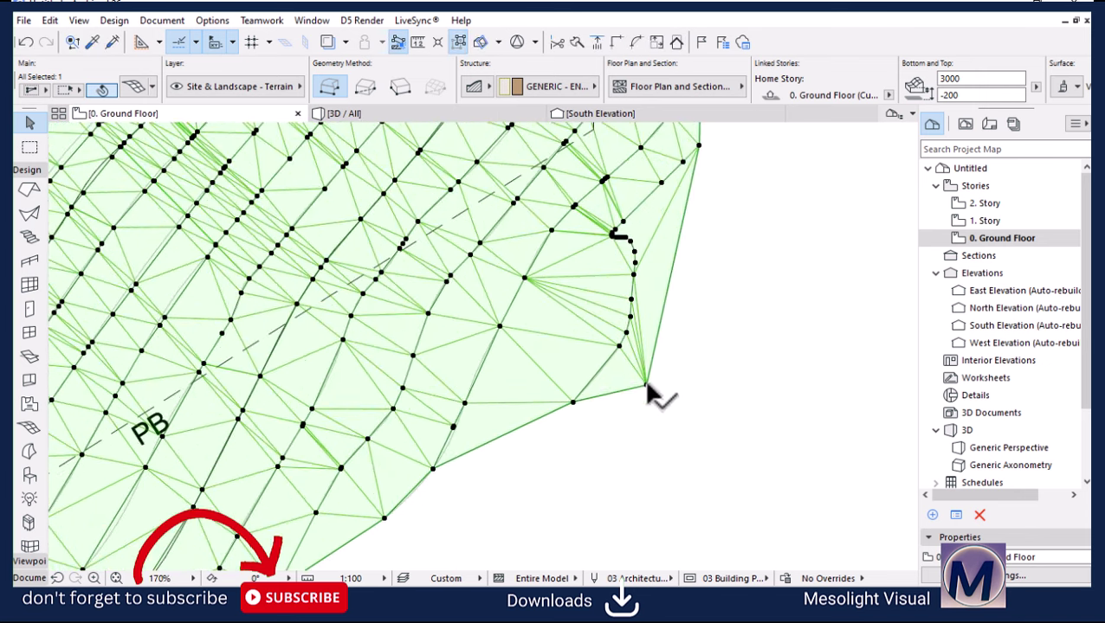
left_click(622, 347)
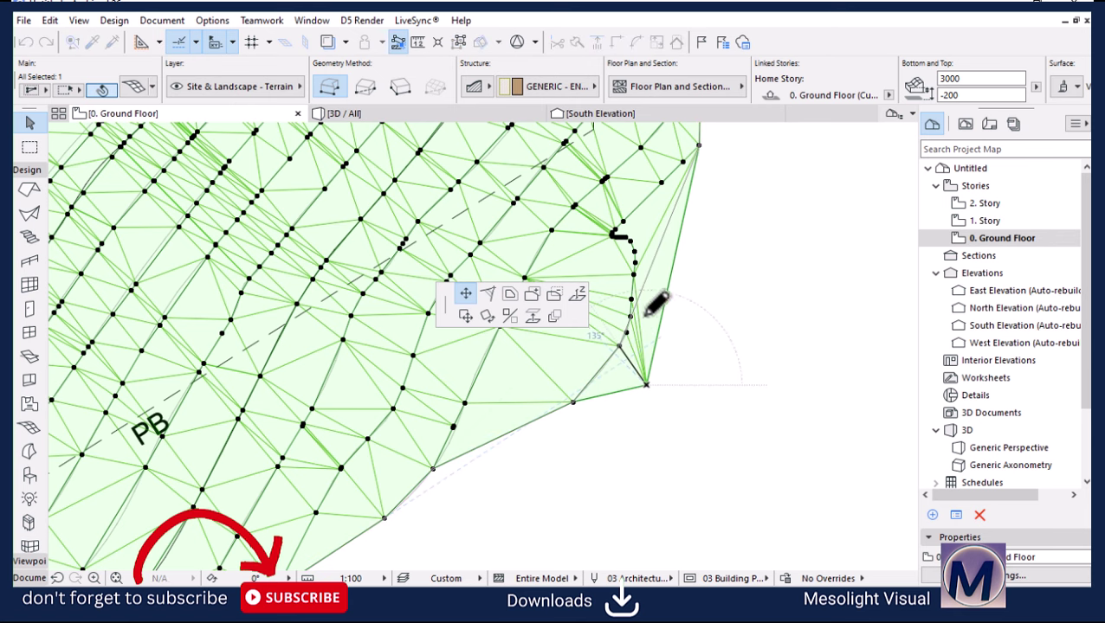
left_click(647, 312)
left_click(440, 118)
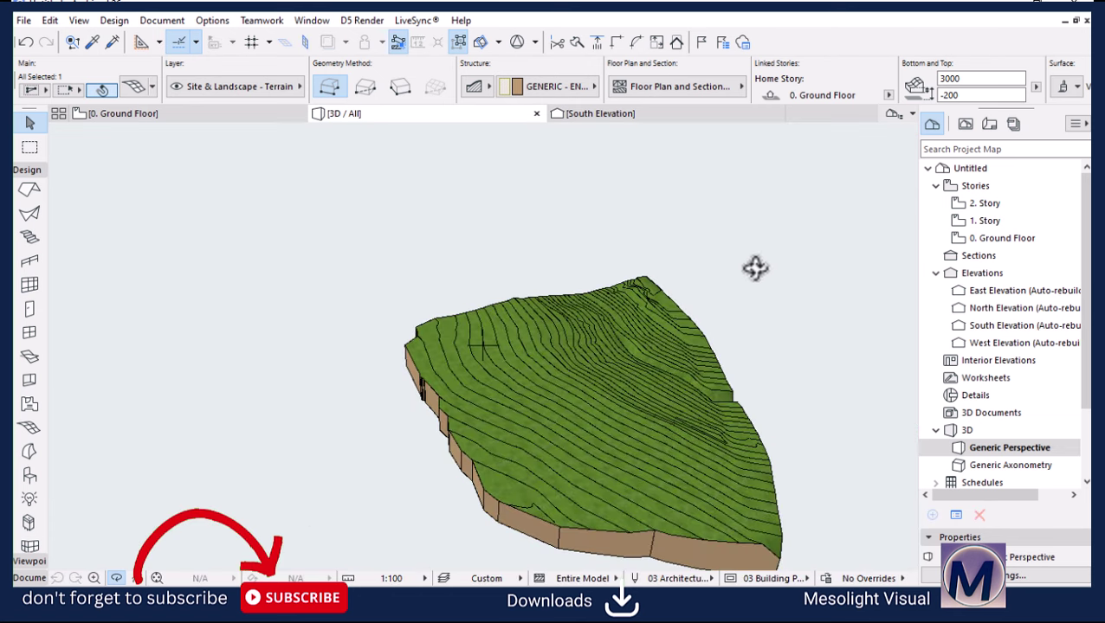
middle_click_drag(756, 267, 519, 361, "shift")
scroll(519, 360, "up", 6)
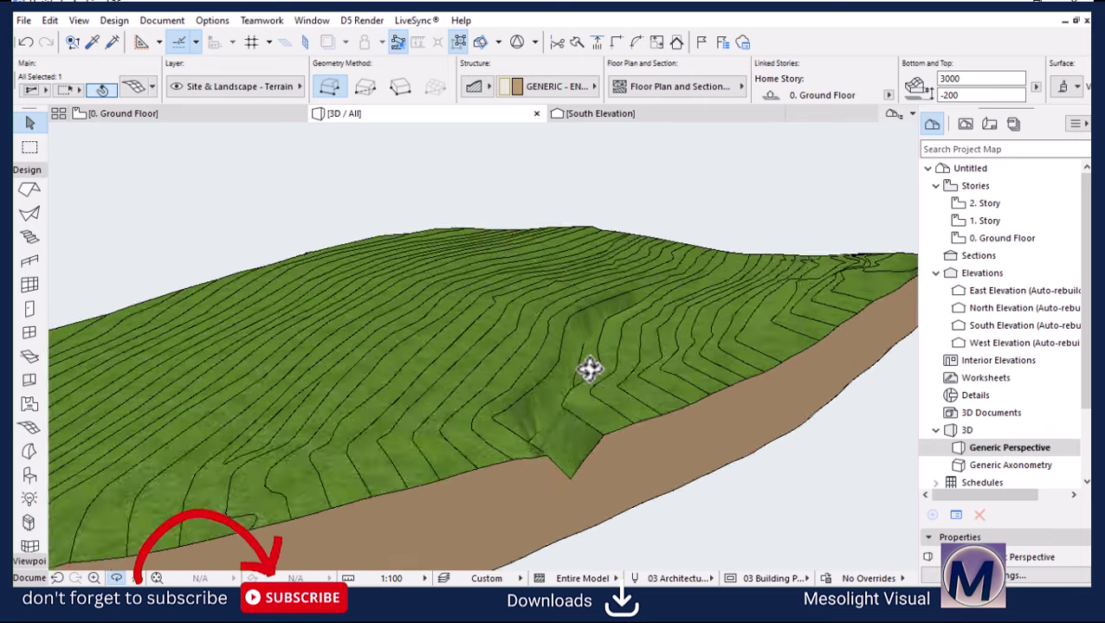
middle_click_drag(626, 319, 582, 468, "shift")
middle_click_drag(575, 287, 685, 236, "shift")
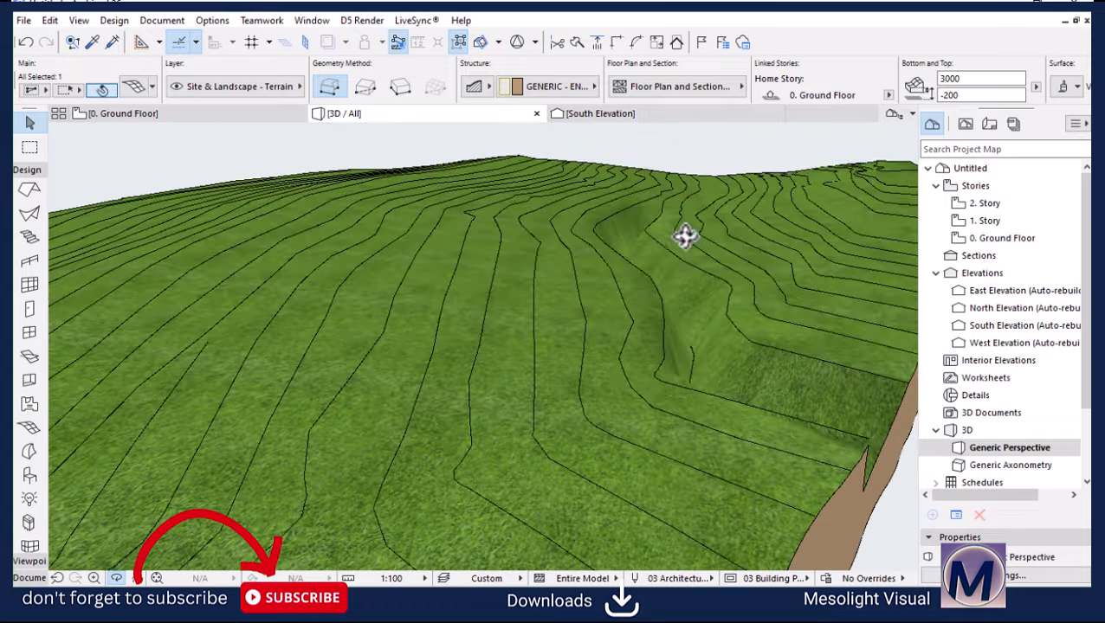
middle_click_drag(657, 343, 575, 438, "shift")
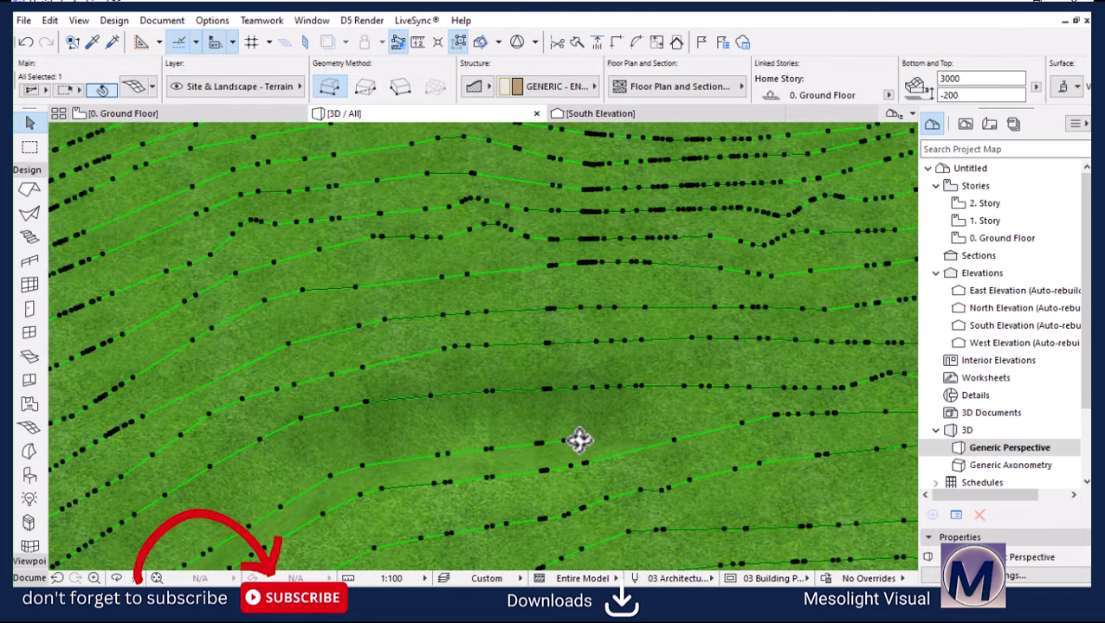
key("Escape")
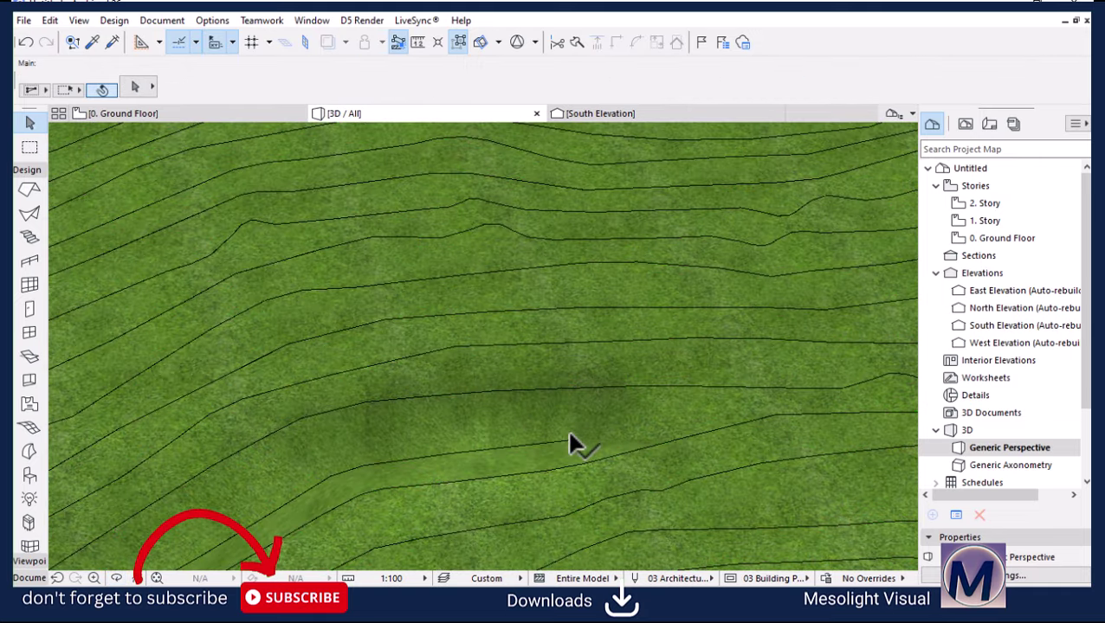
middle_click_drag(569, 437, 791, 264, "shift")
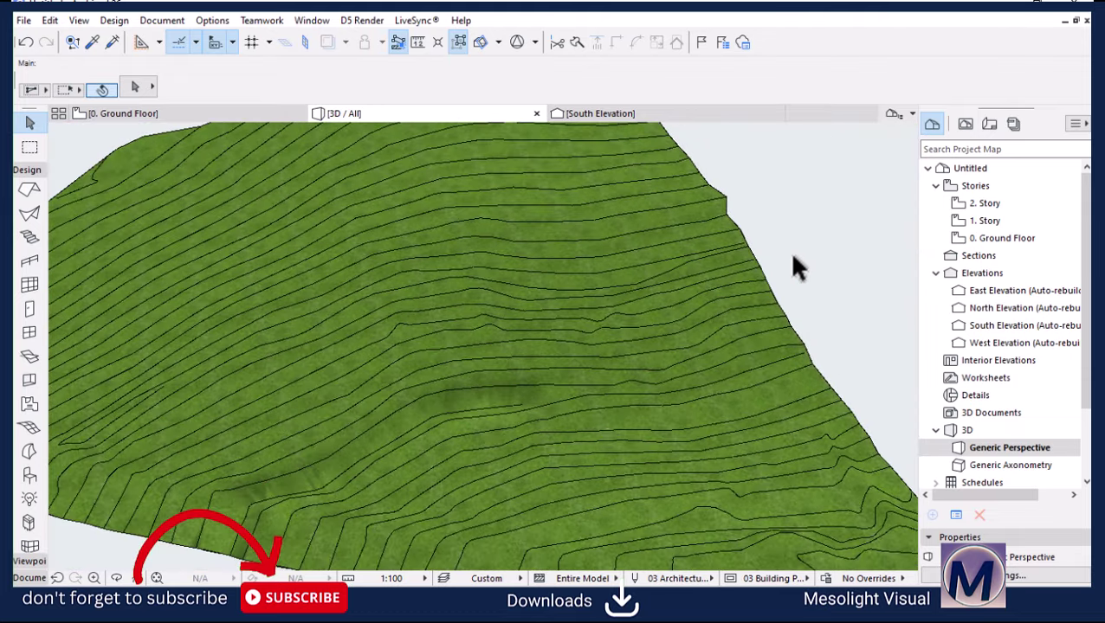
scroll(534, 381, "down", 2)
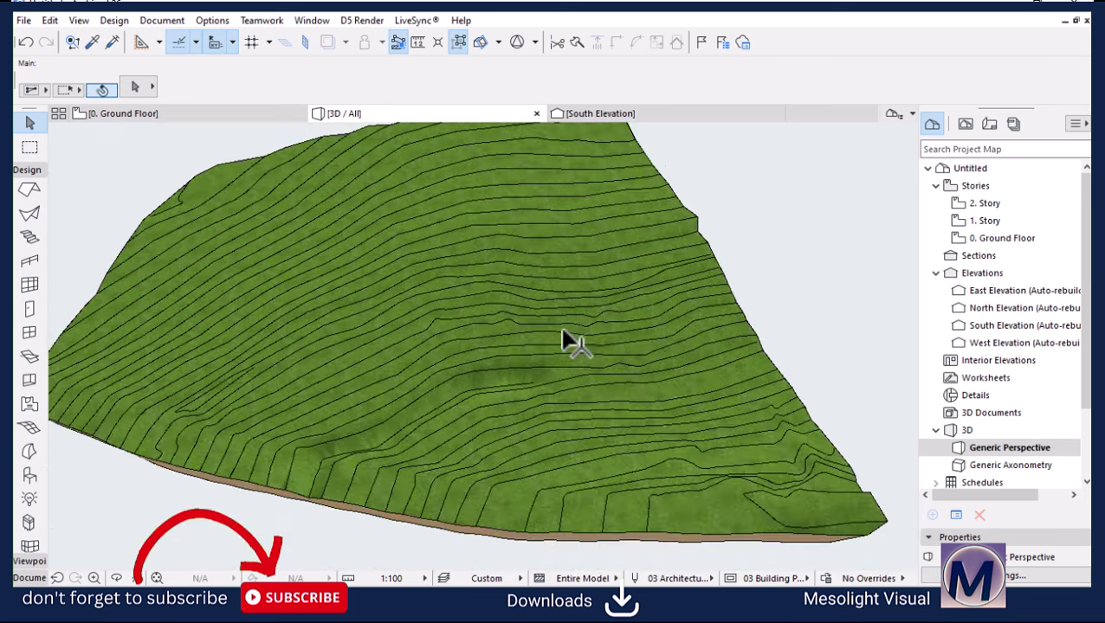
middle_click_drag(558, 341, 415, 437, "shift")
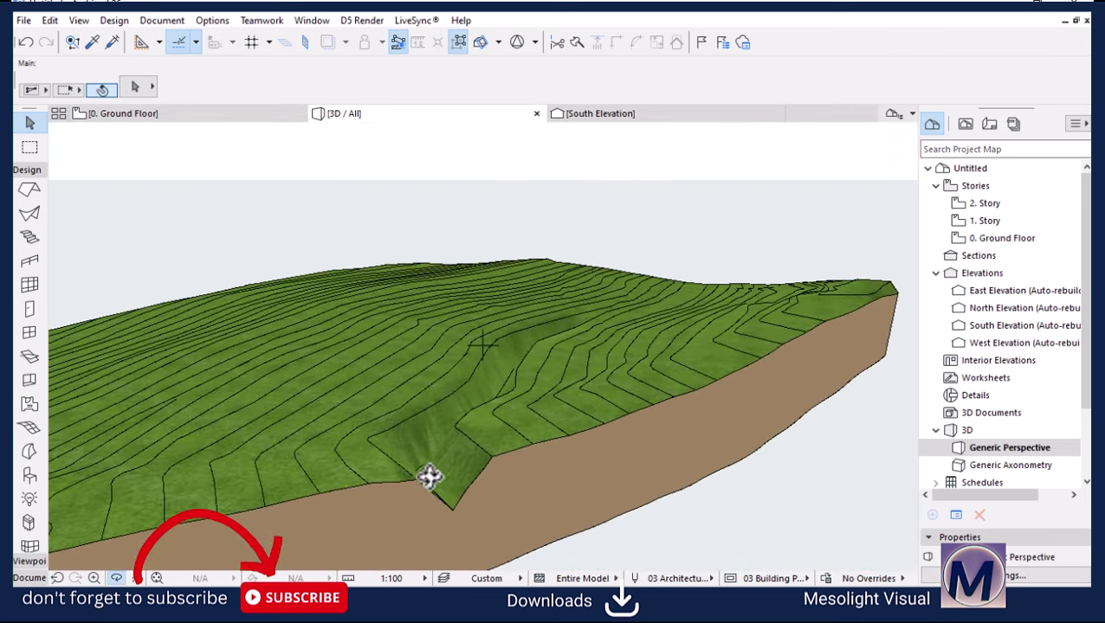
middle_click_drag(430, 477, 433, 483, "shift")
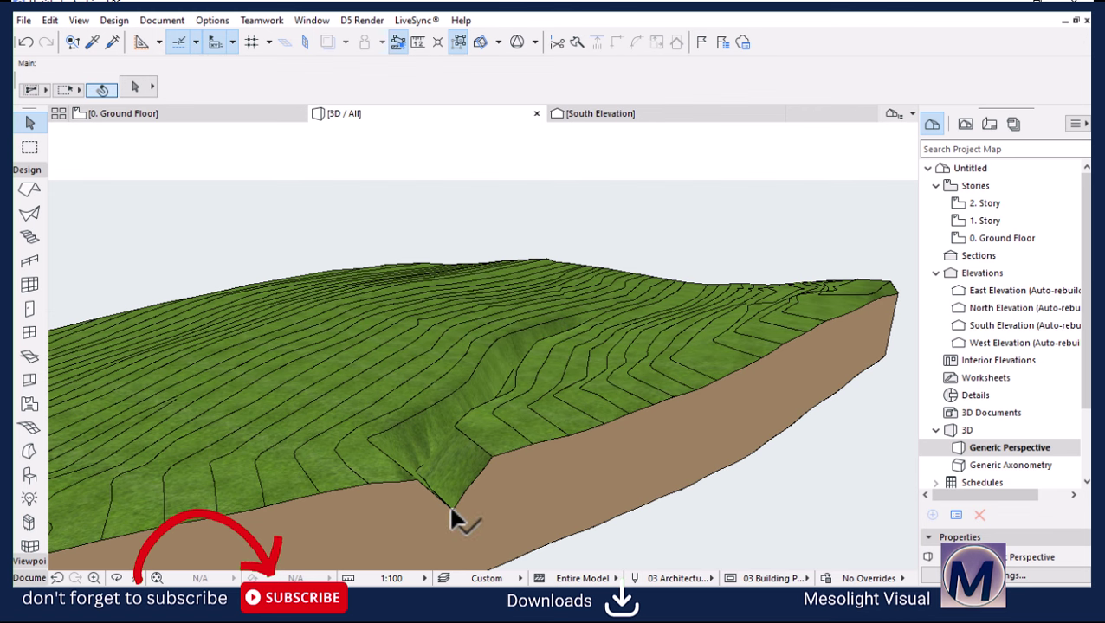
left_click(449, 510)
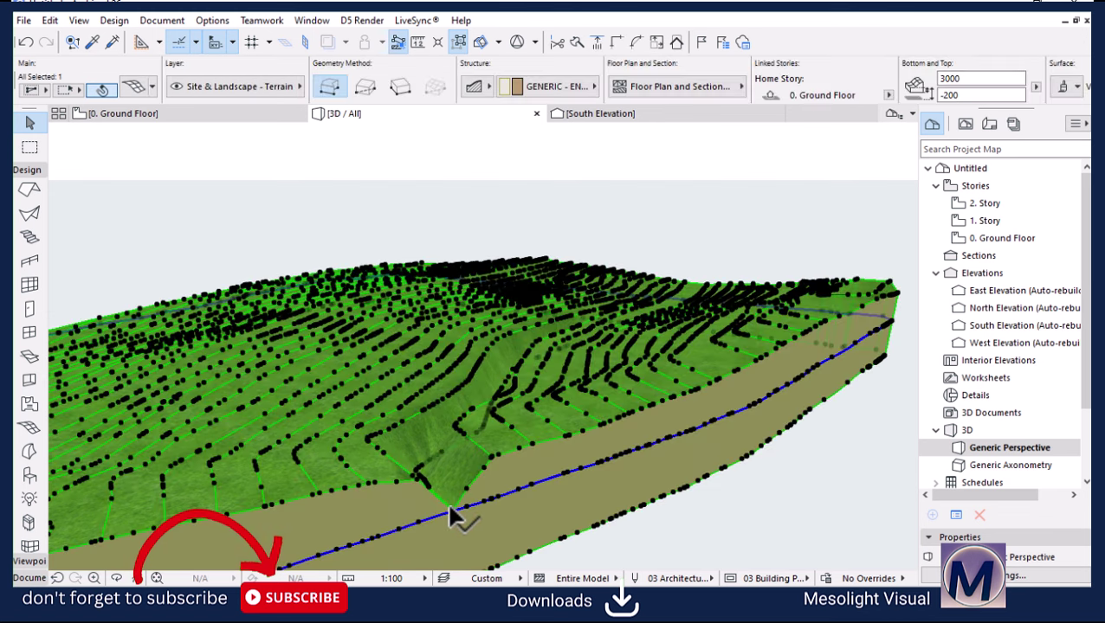
Step: Try lowering a notch point's elevation, keep its original height, and return to 0. Ground Floor
scroll(445, 502, "up", 2)
scroll(443, 507, "up", 4)
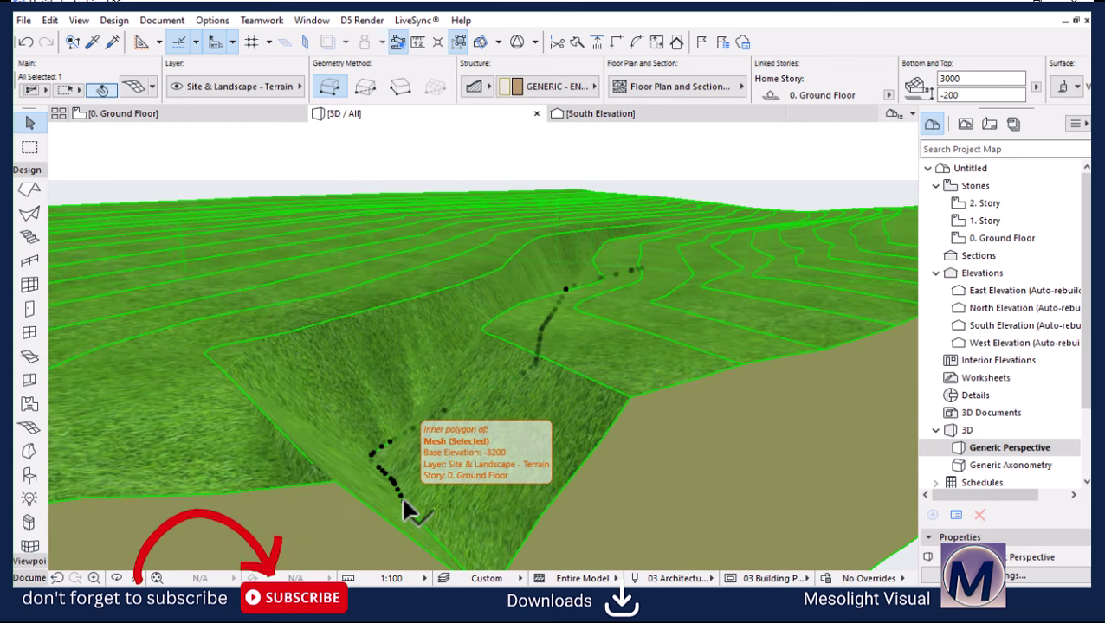
left_click(401, 494)
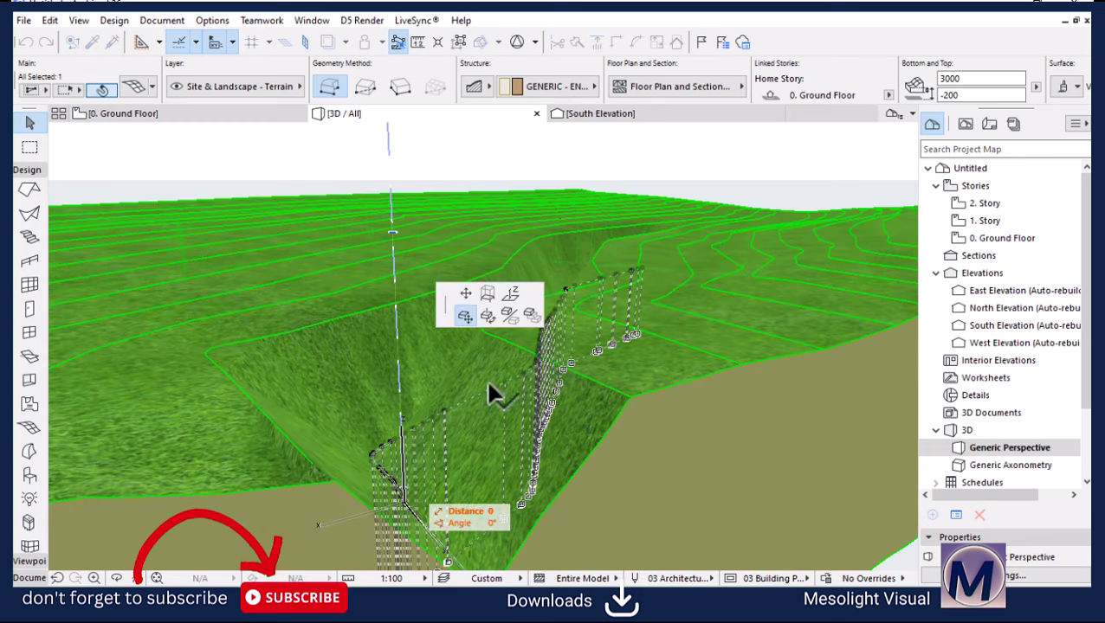
left_click(514, 301)
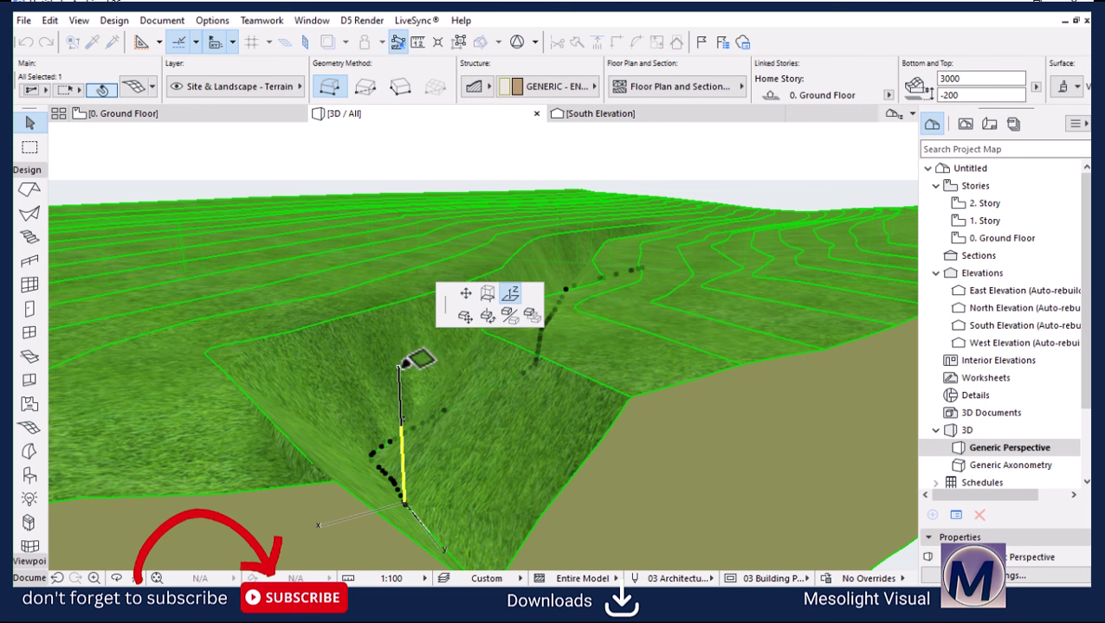
left_click(403, 502)
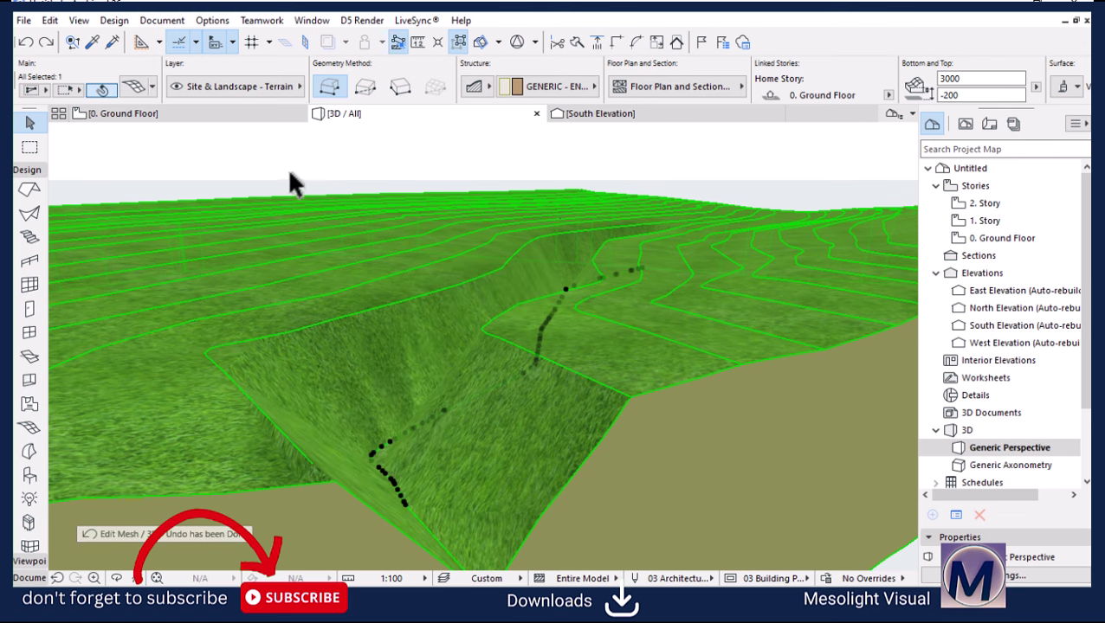
left_click(221, 110)
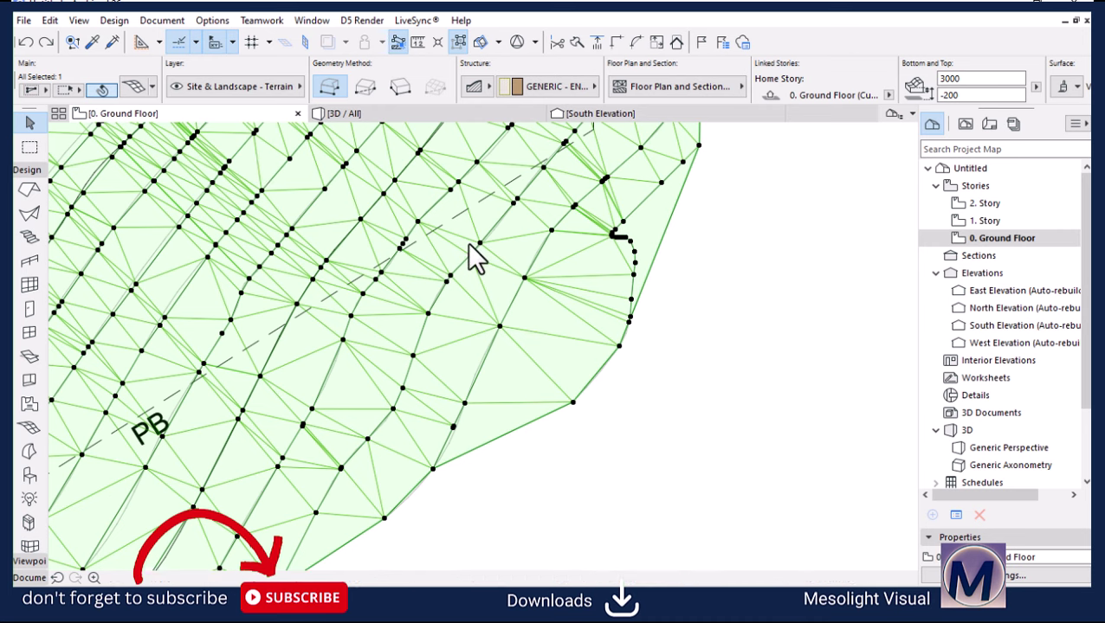
Step: Zoom into the plan and reselect the terrain mesh so its contour nodes become editable
scroll(627, 372, "down", 5)
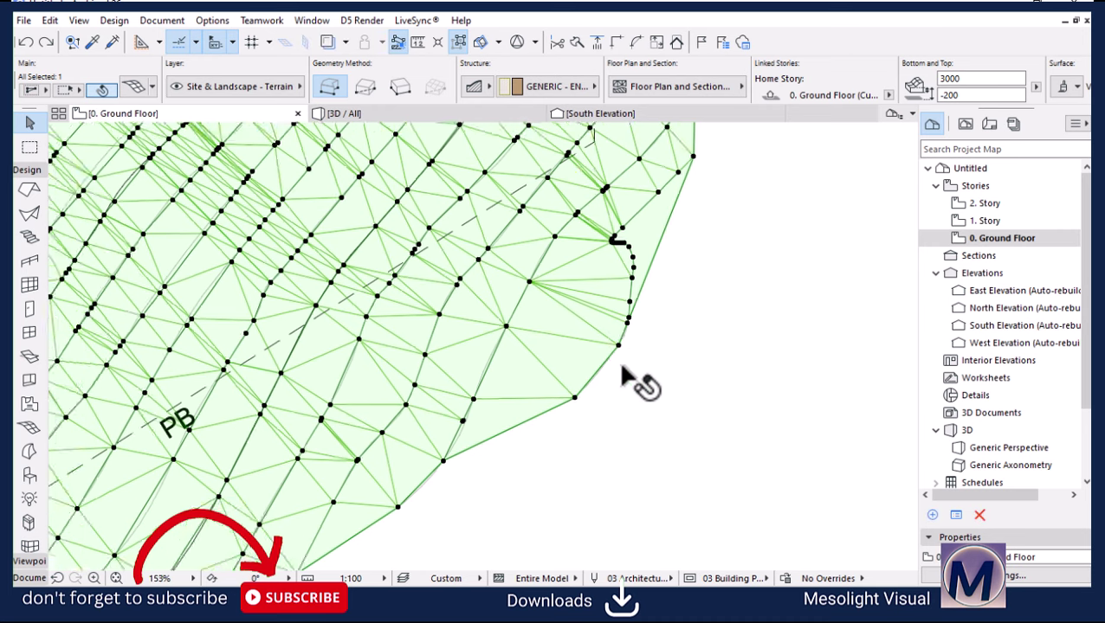
scroll(630, 378, "down", 3)
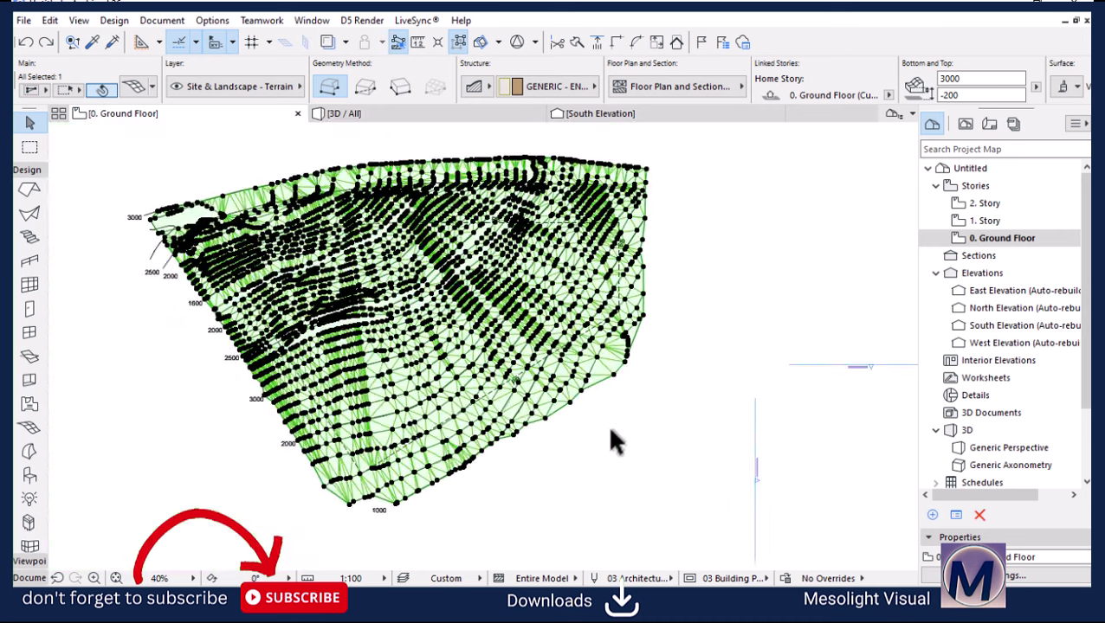
left_click(609, 435)
scroll(261, 233, "up", 6)
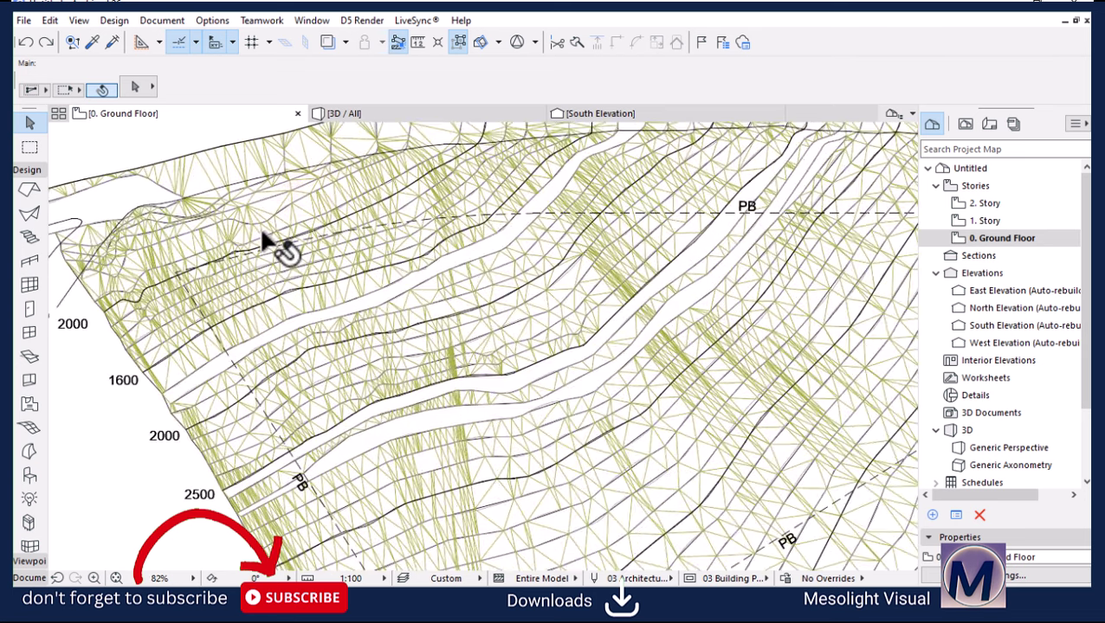
scroll(435, 259, "up", 10)
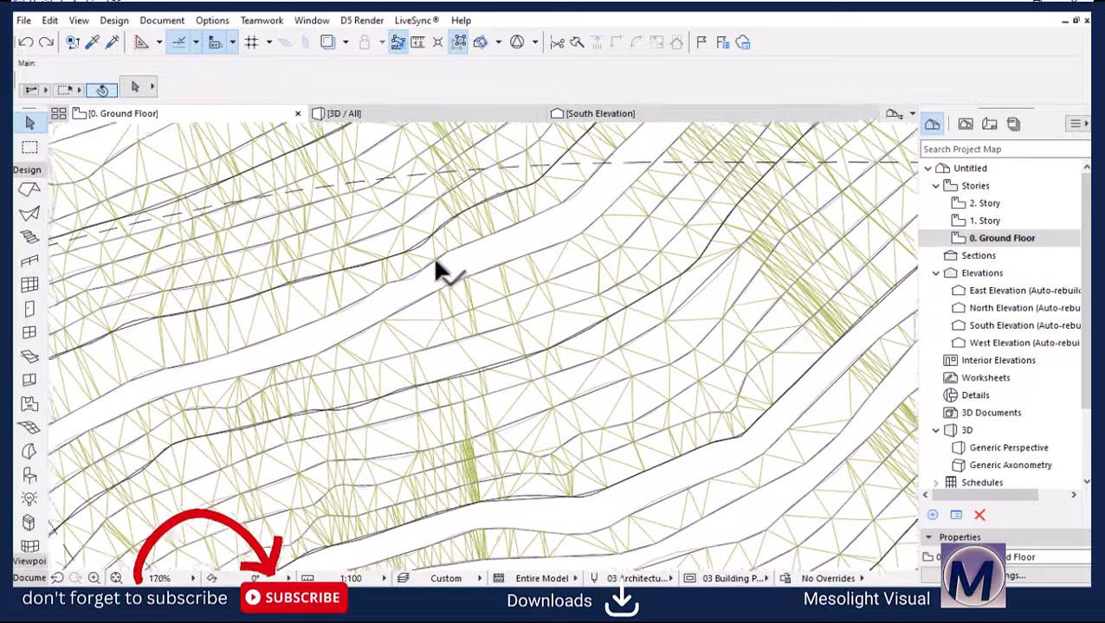
scroll(493, 307, "up", 2)
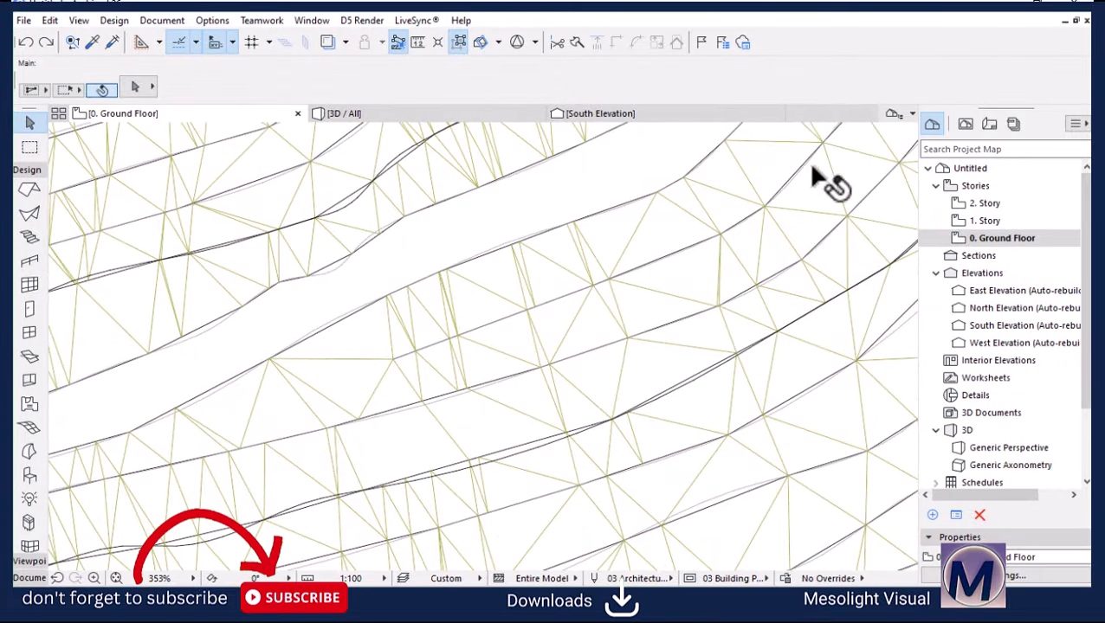
scroll(547, 412, "down", 10)
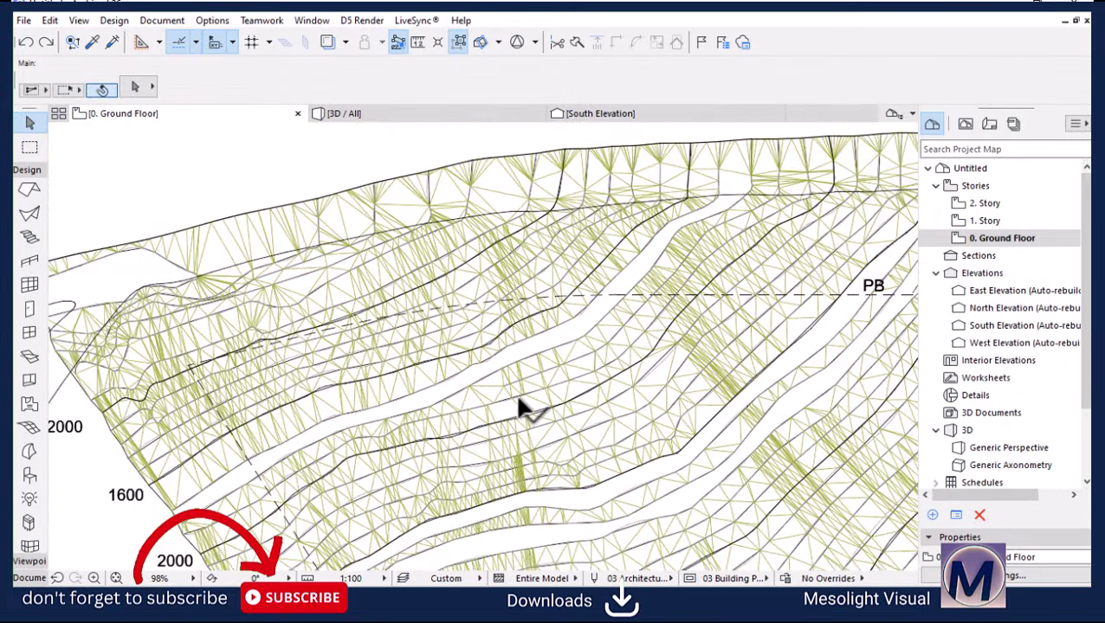
scroll(518, 400, "up", 10)
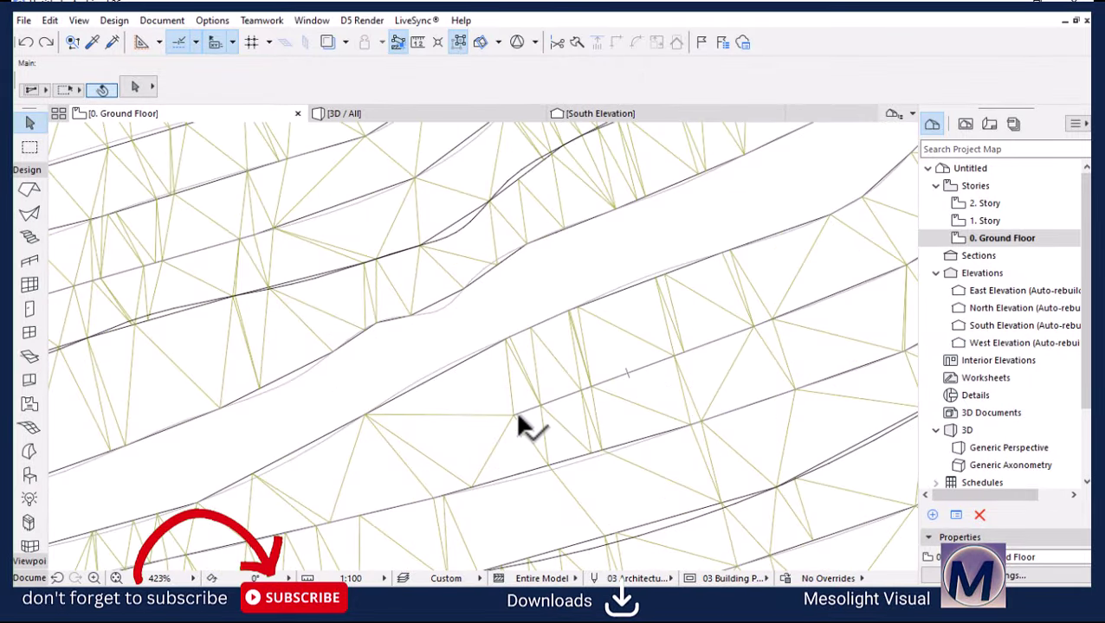
left_click(519, 424)
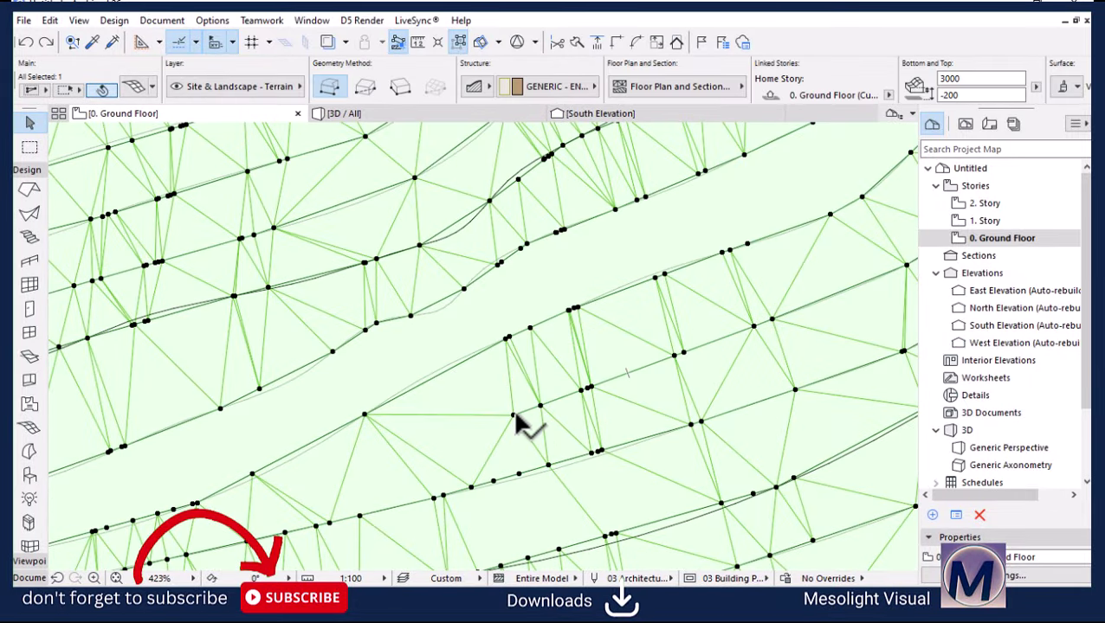
Step: Raise the selected mesh point to a height of 1500 with Elevate Mesh Point
left_click(514, 416)
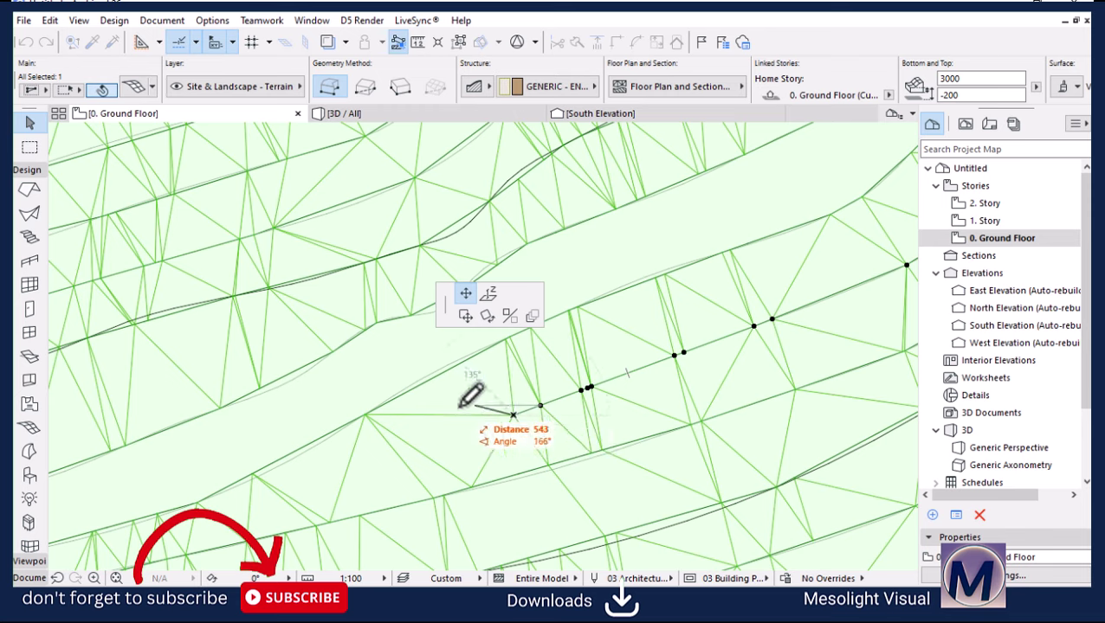
scroll(415, 414, "down", 3)
scroll(462, 407, "down", 3)
scroll(736, 260, "down", 3)
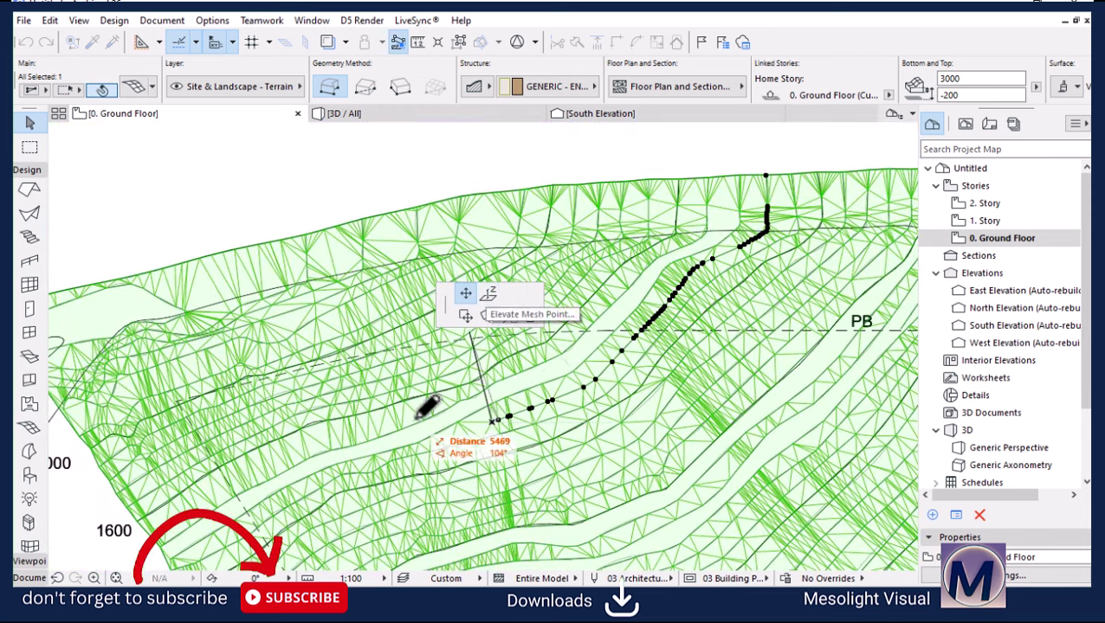
scroll(437, 400, "down", 3)
scroll(291, 505, "up", 2)
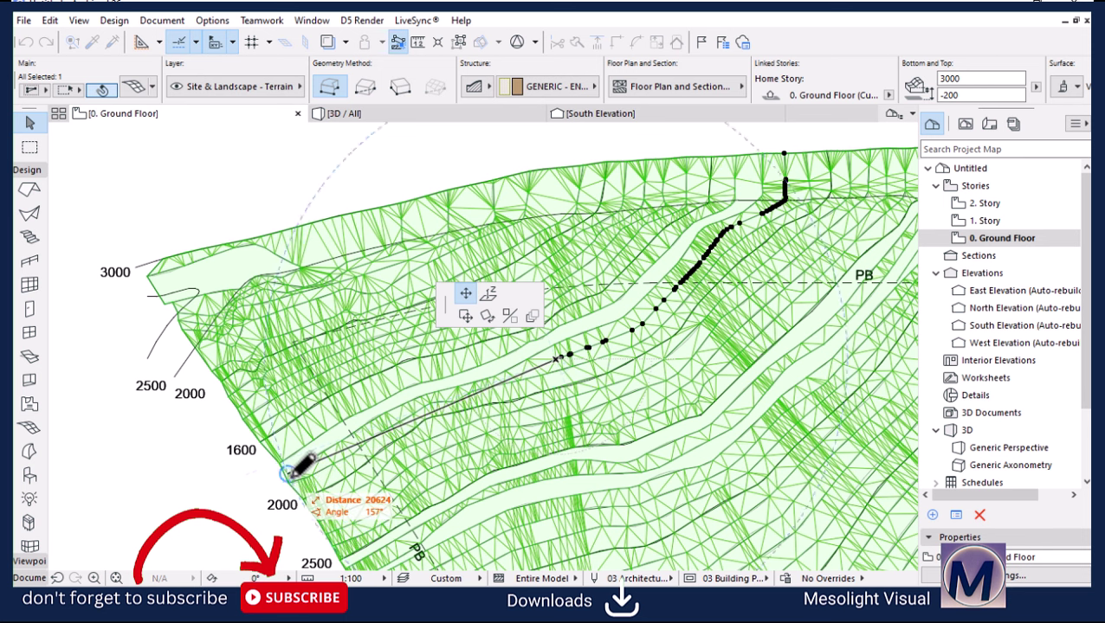
left_click(488, 291)
type("1500")
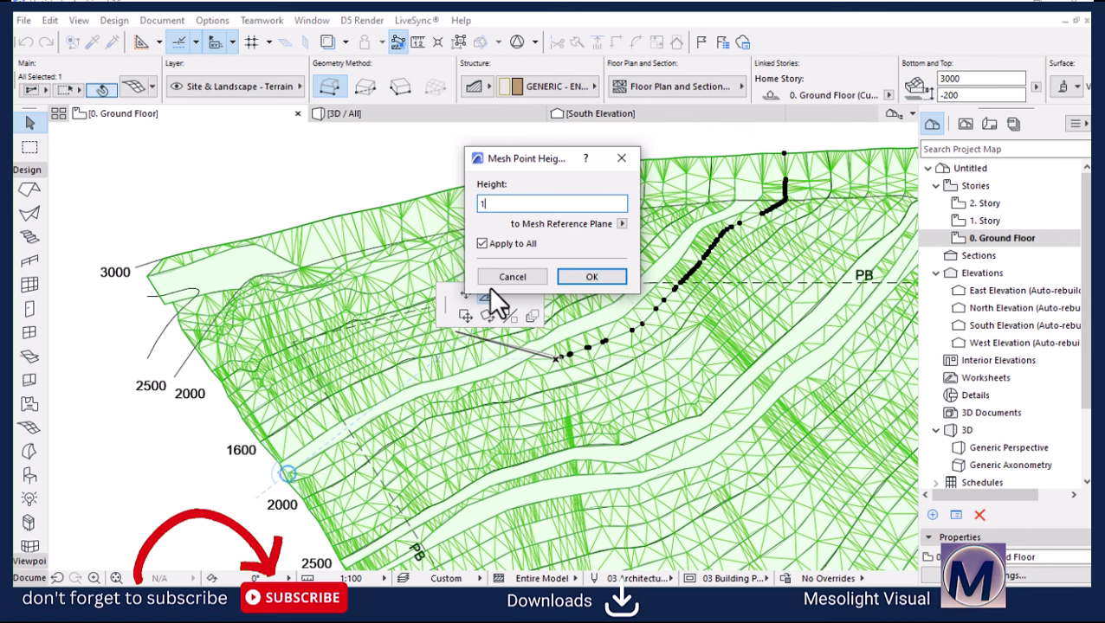
key("Return")
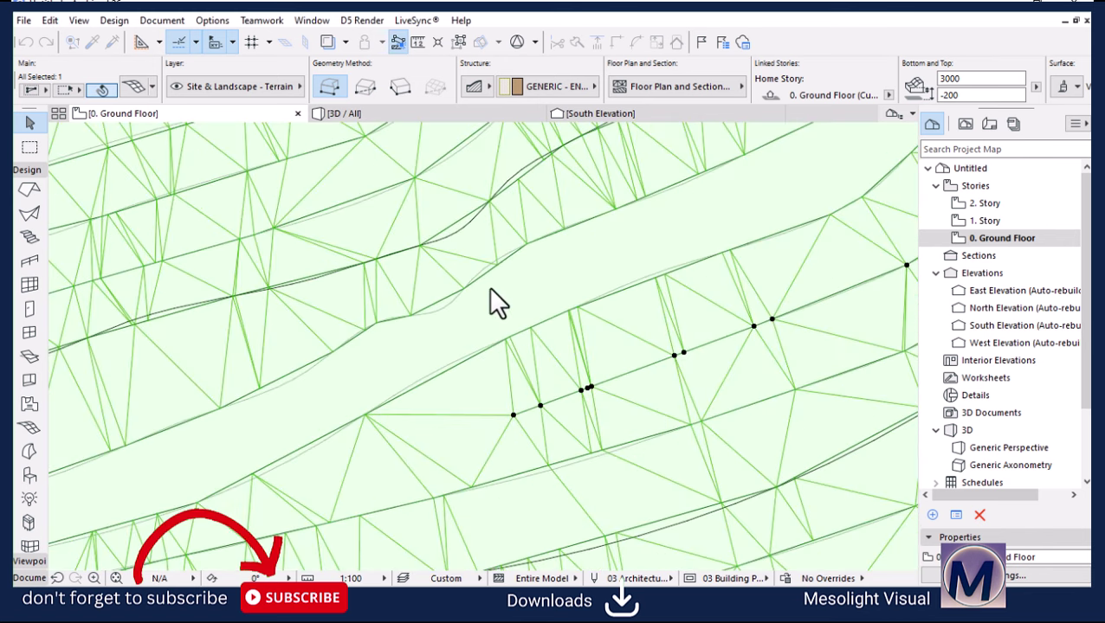
Step: Inspect the resulting steep notch in the 3D / All view
left_click(365, 115)
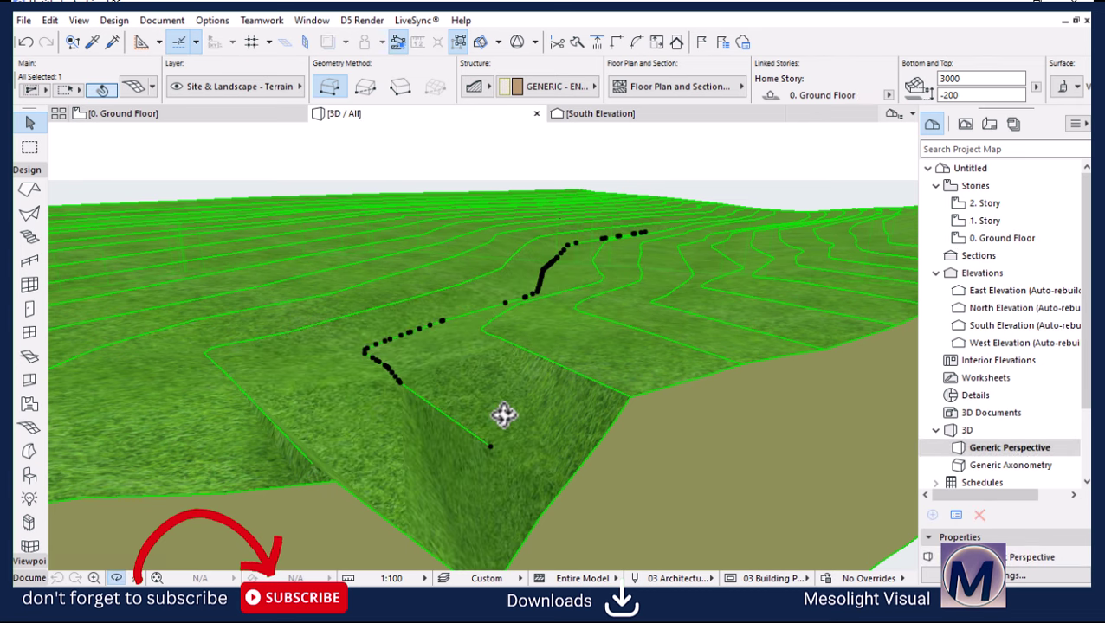
middle_click_drag(503, 416, 509, 449, "shift")
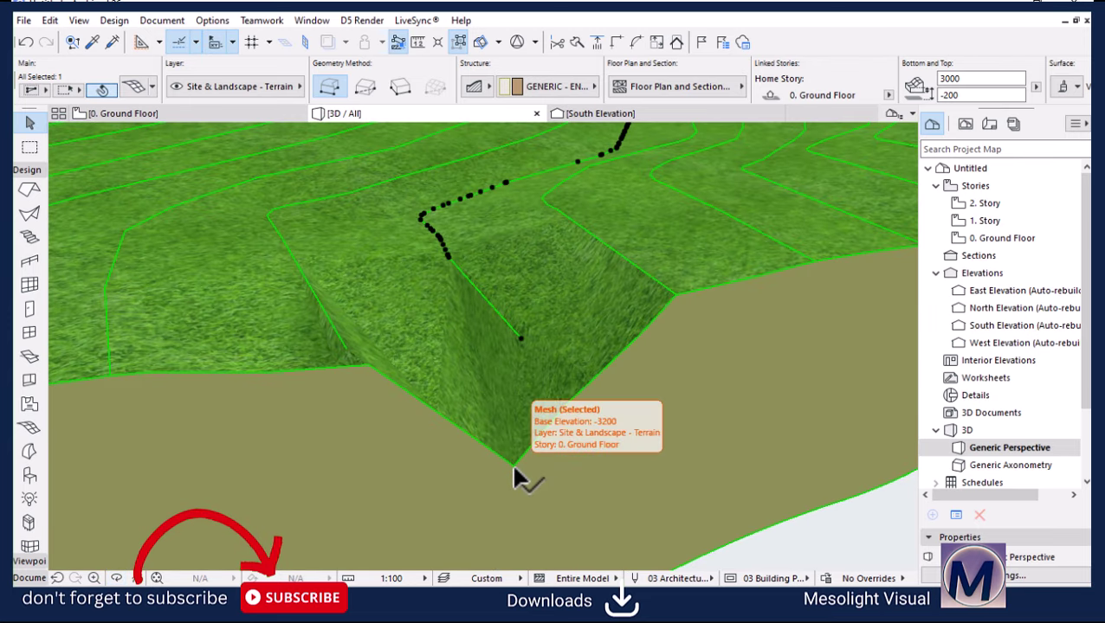
key("Escape")
scroll(512, 470, "up", 5)
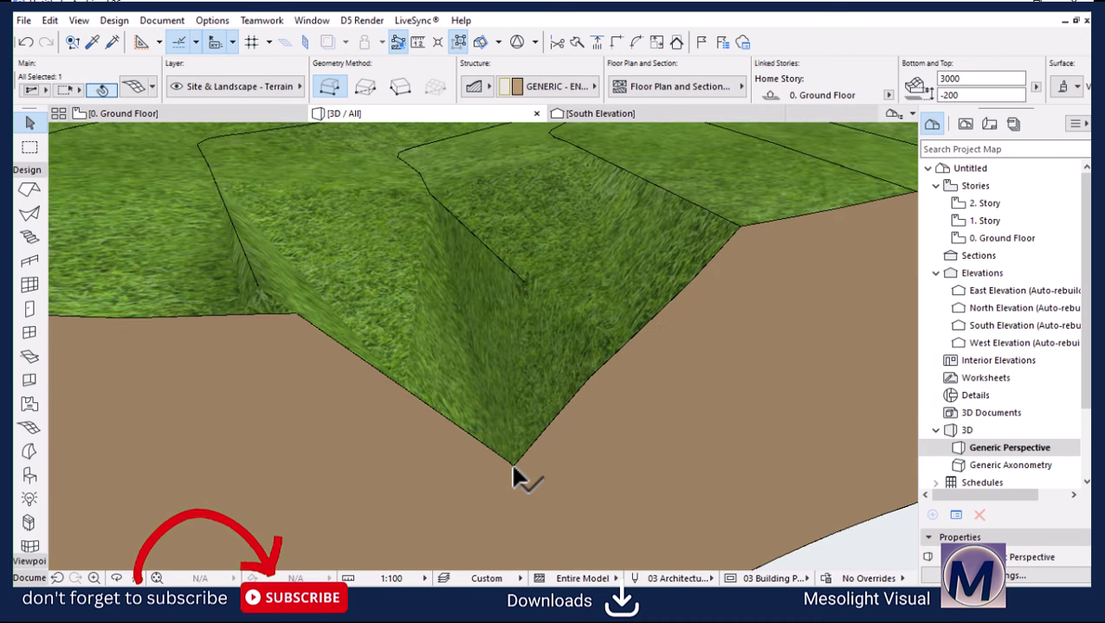
scroll(512, 471, "up", 3)
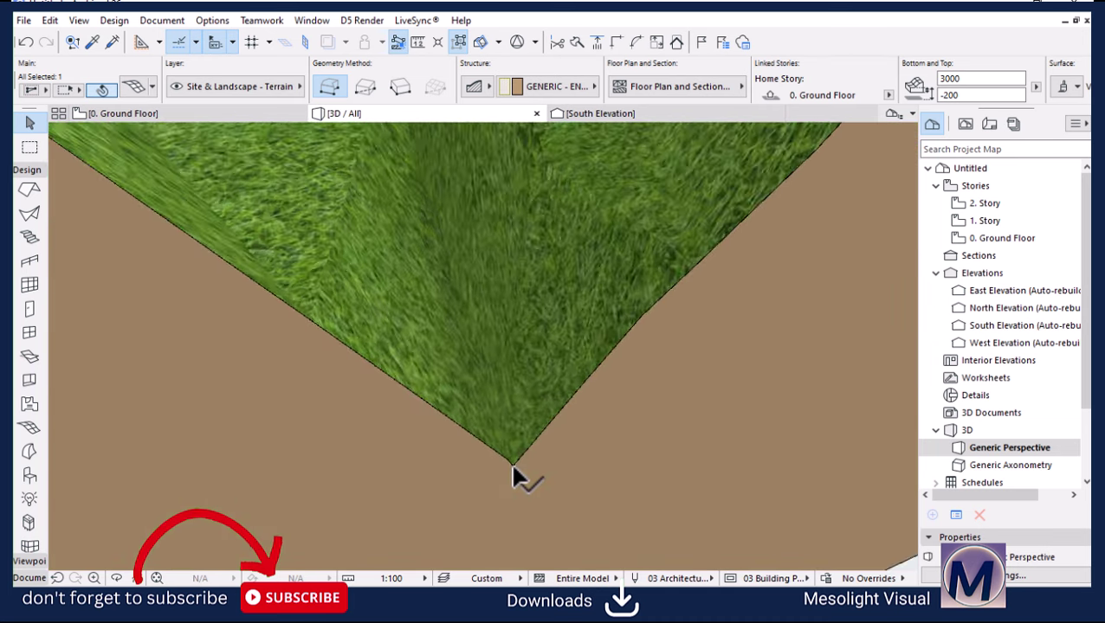
scroll(510, 458, "up", 2)
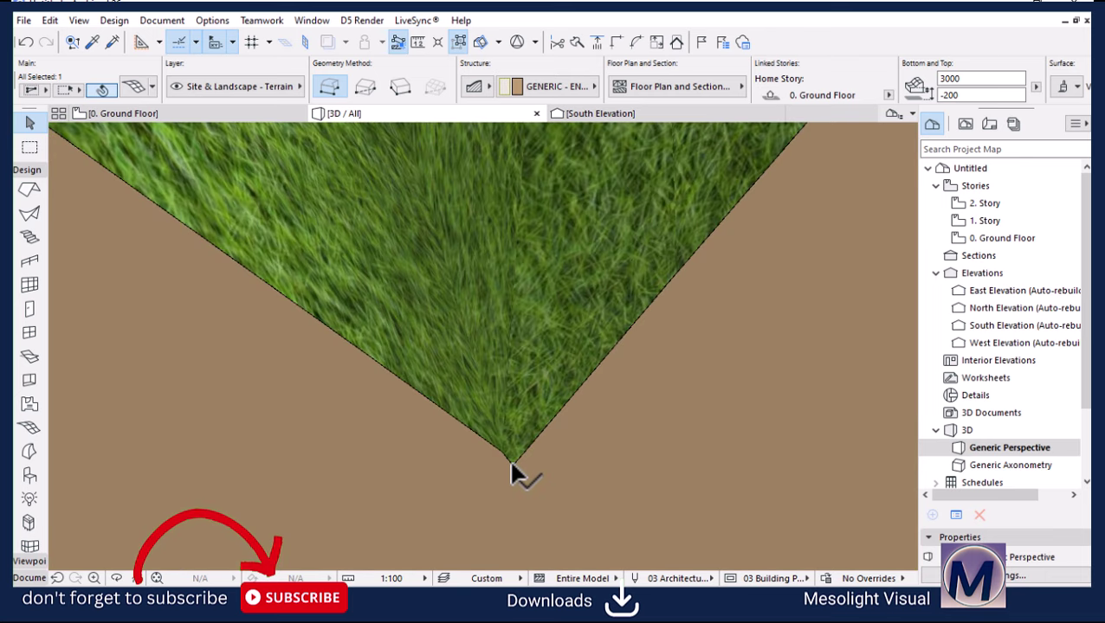
Step: Move the spiked apex point onto the mesh edge and give it a lower elevation
left_click(501, 451)
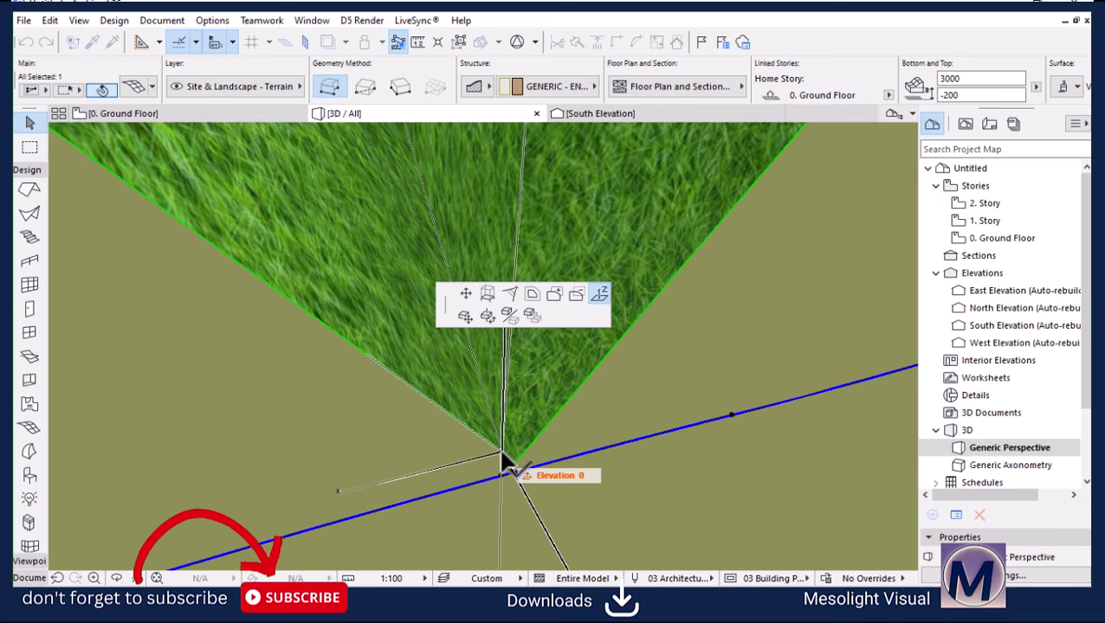
left_click(464, 295)
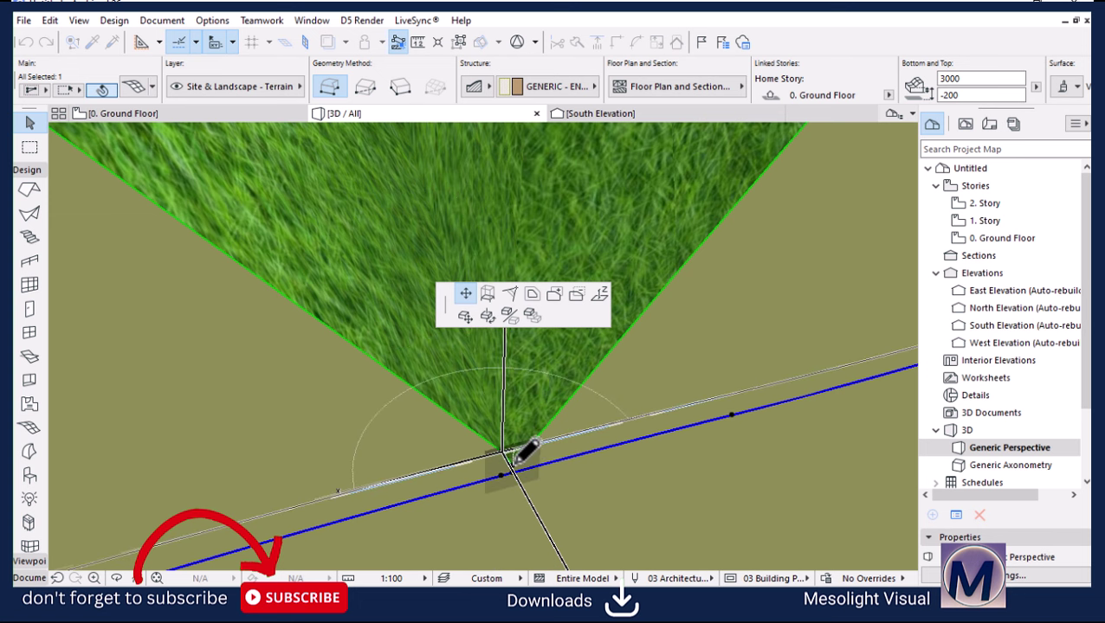
left_click(514, 464)
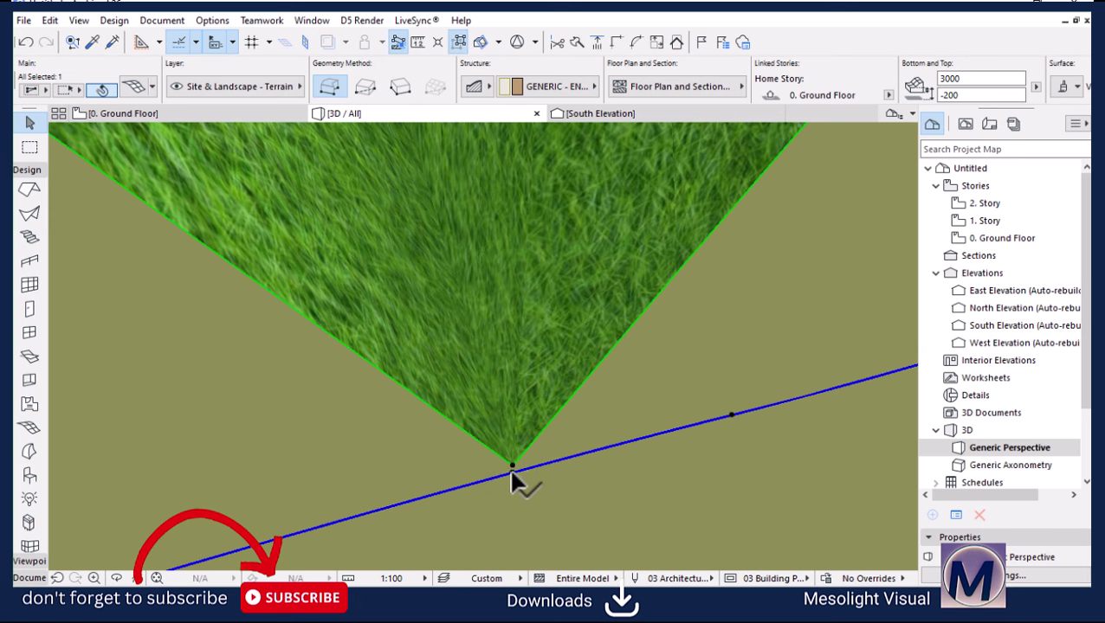
left_click(511, 465)
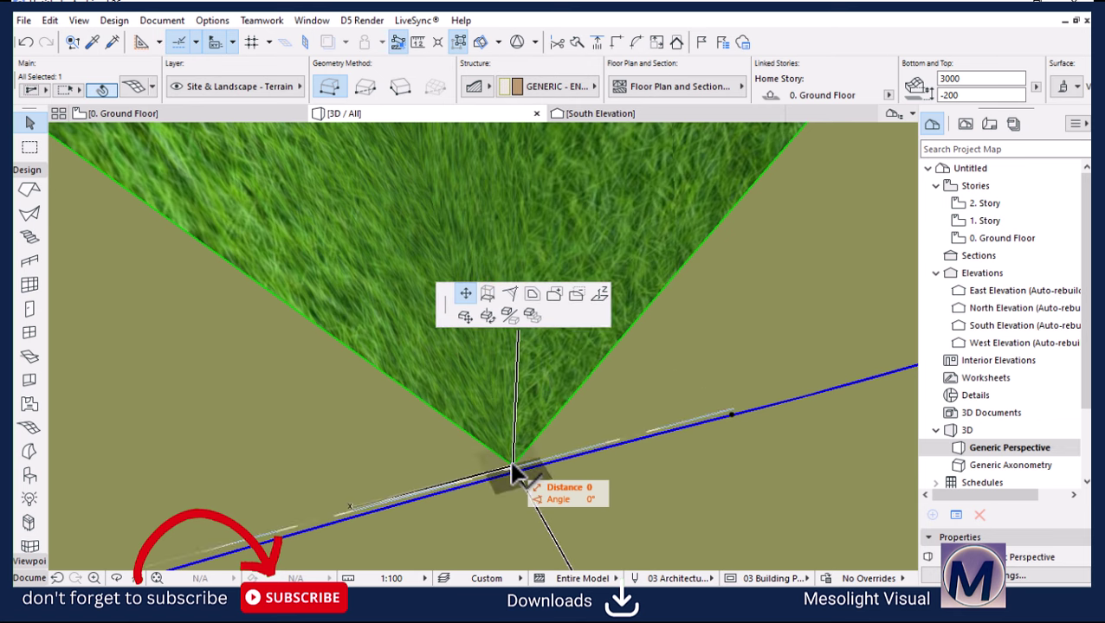
left_click(598, 293)
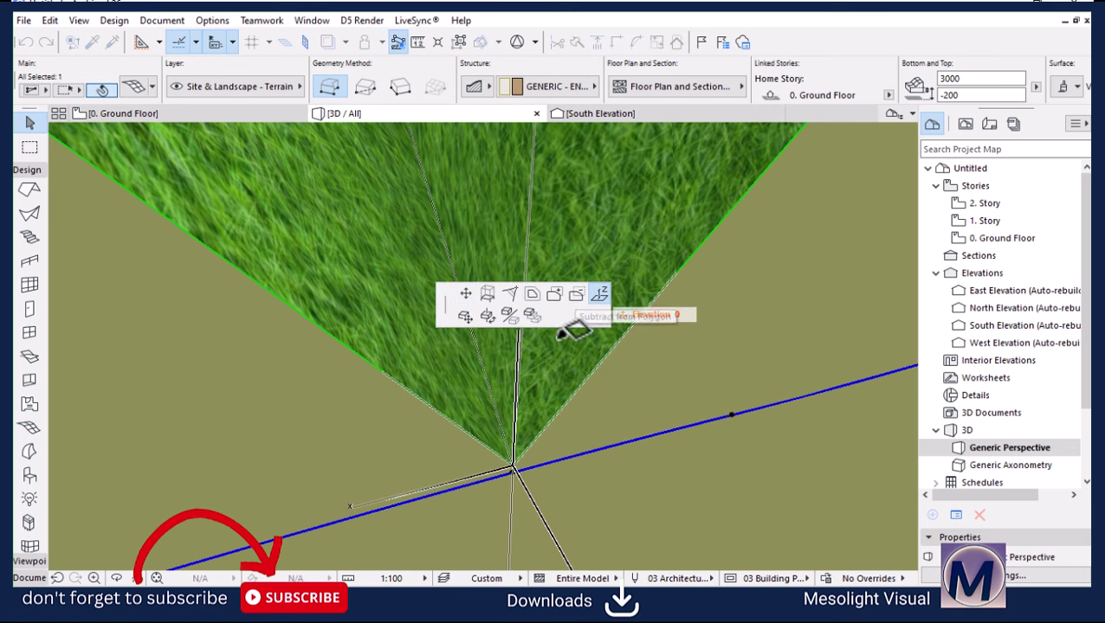
left_click(518, 483)
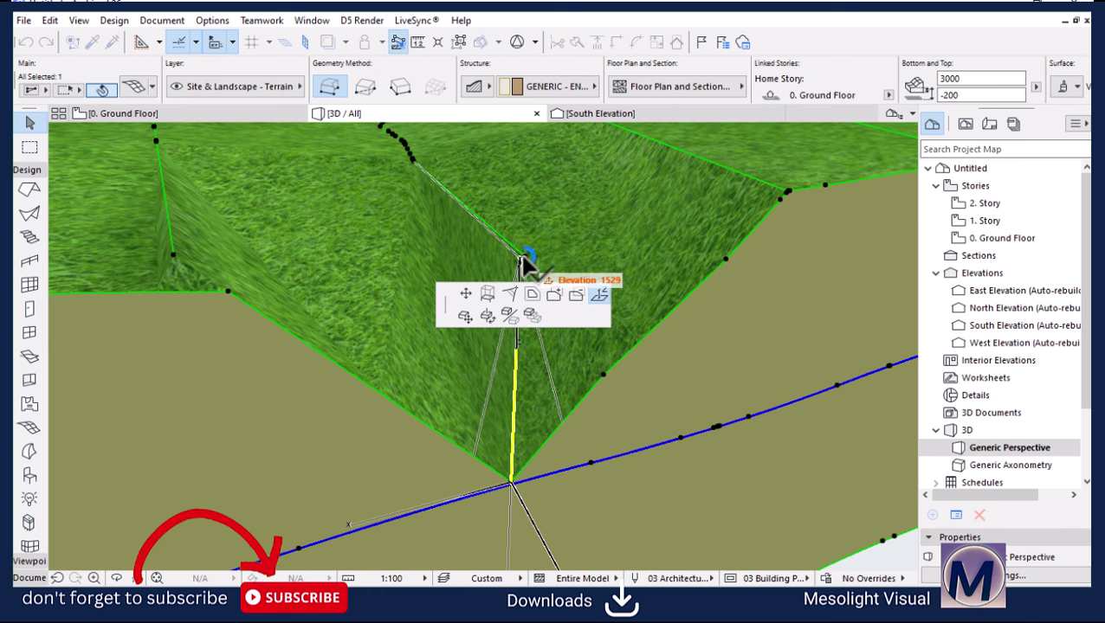
left_click(421, 320)
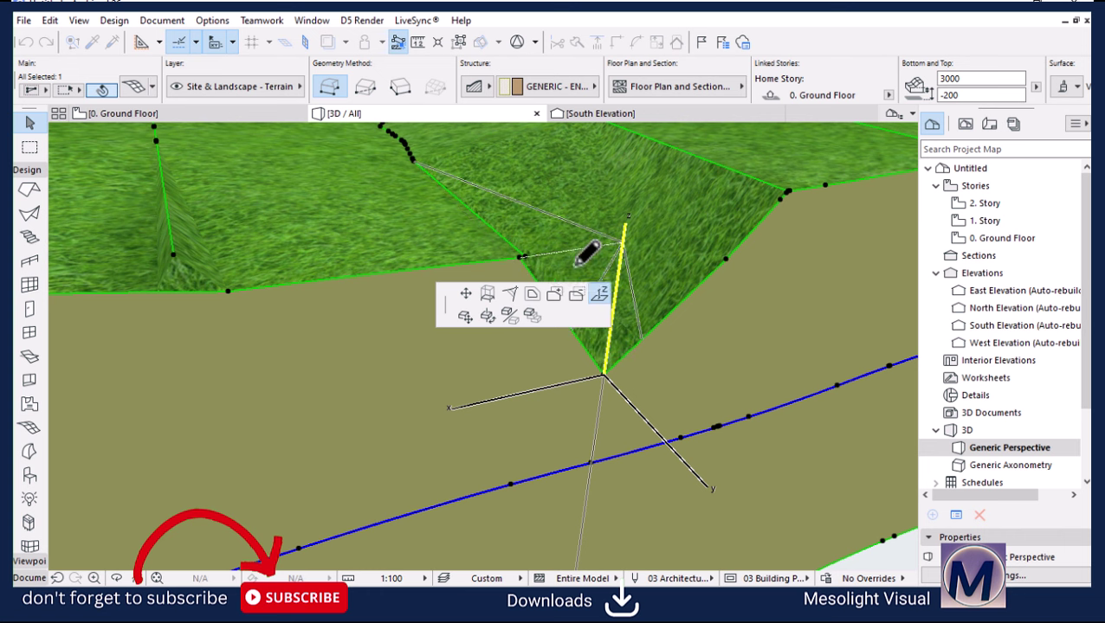
Step: Reposition and re-elevate a second edge point so the notch becomes a shallow dip
left_click(724, 260)
left_click(724, 262)
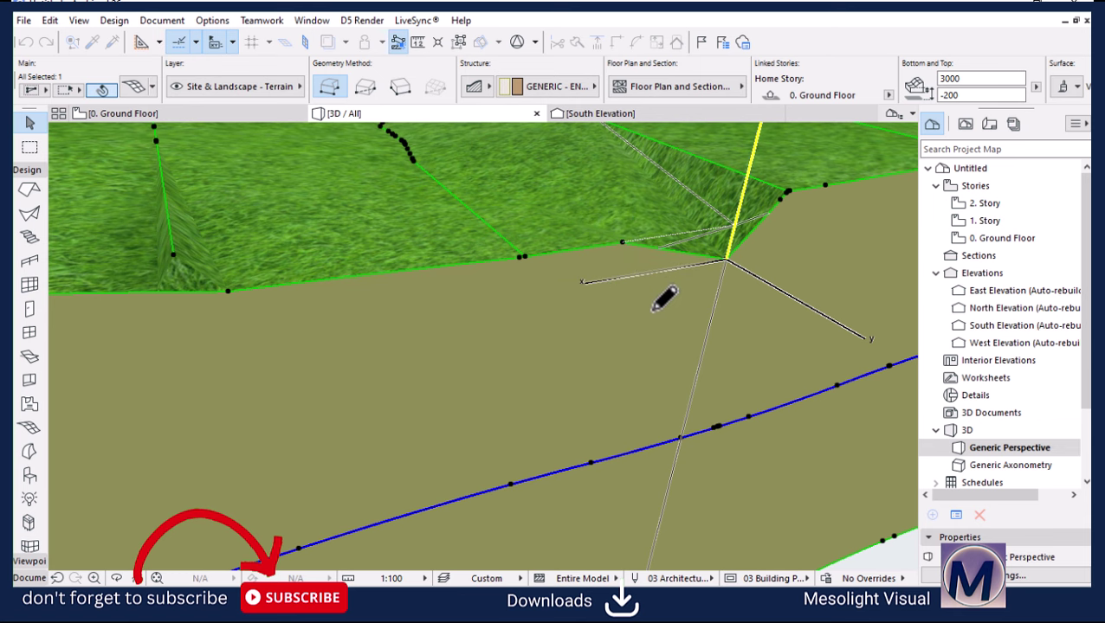
left_click(656, 312)
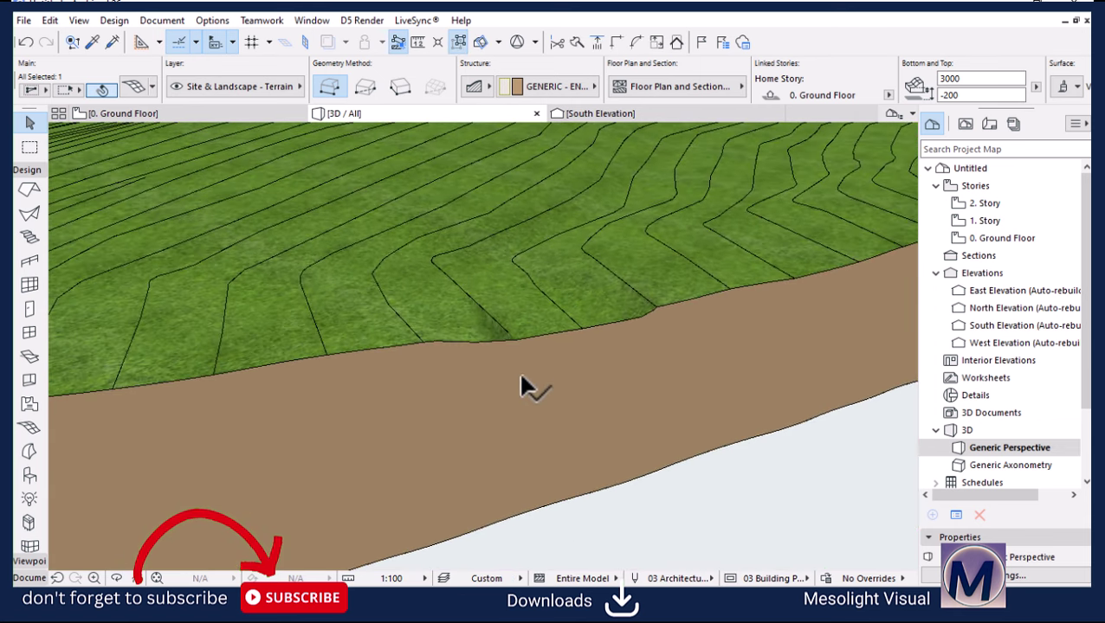
left_click(435, 320)
key("Escape")
scroll(446, 330, "down", 5)
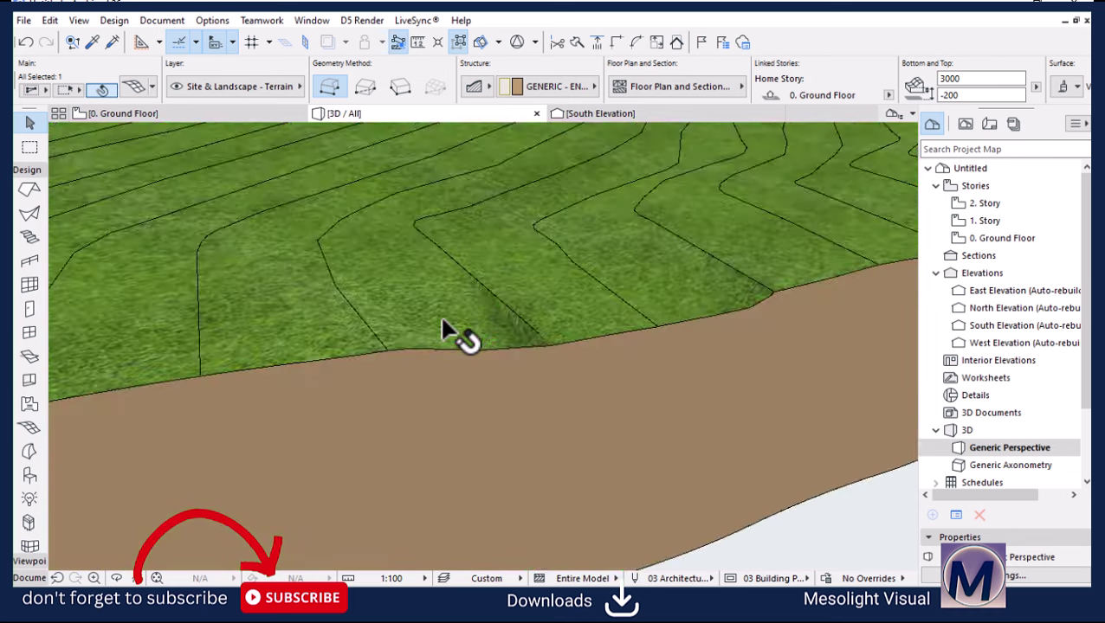
scroll(464, 433, "down", 5)
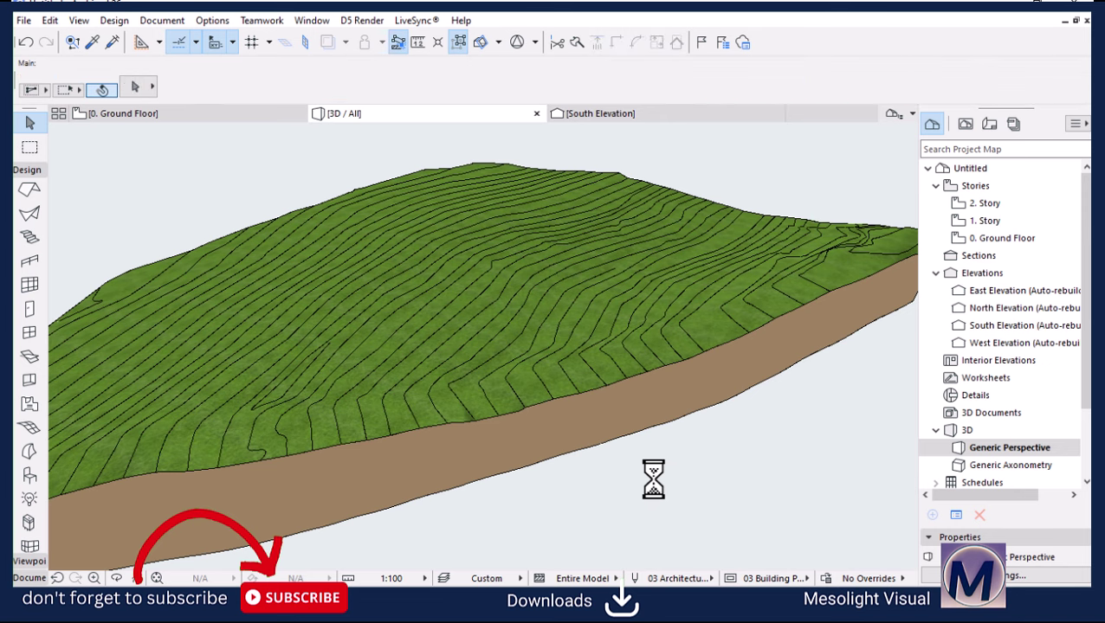
middle_click_drag(650, 466, 356, 436, "shift")
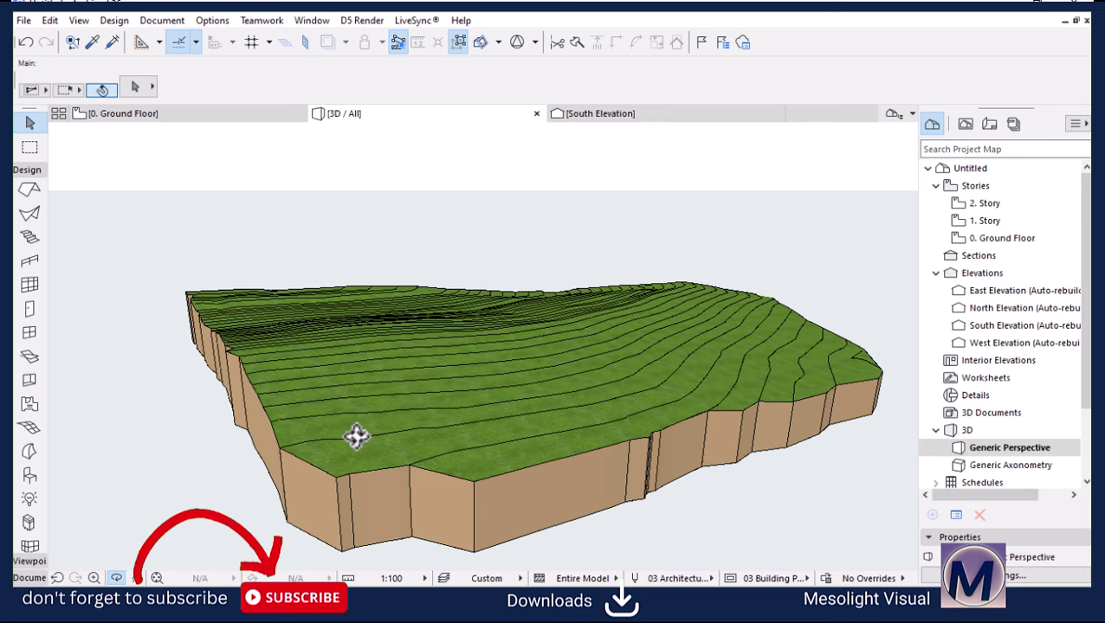
Step: Go back to the 0. Ground Floor plan and open the terrain's Mesh Selection Settings
left_click(178, 114)
scroll(424, 215, "up", 6)
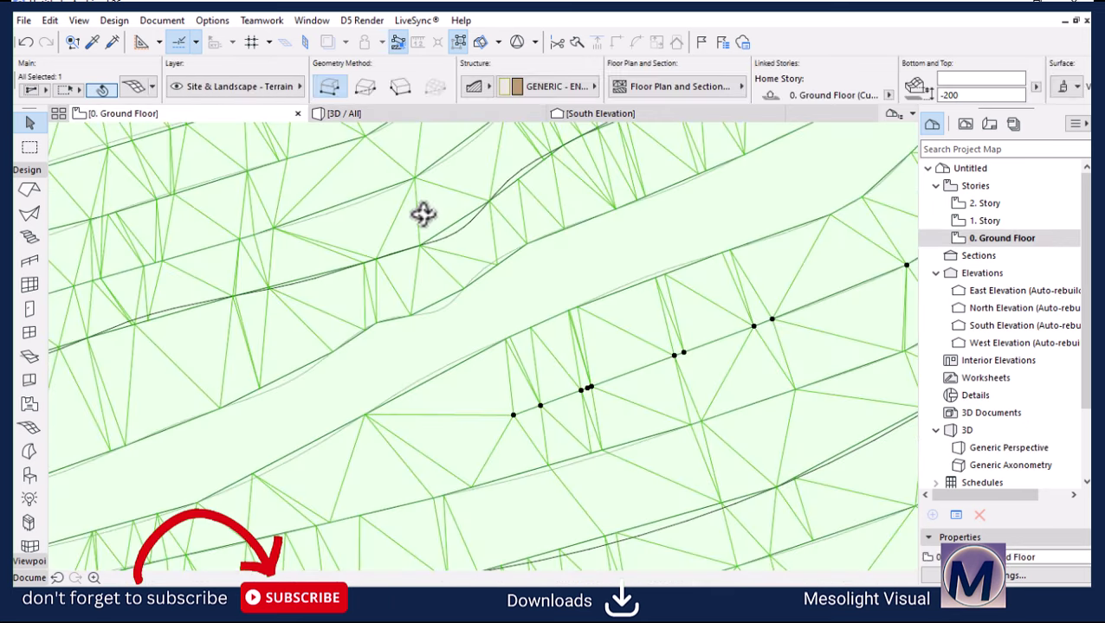
scroll(502, 277, "down", 5)
scroll(407, 269, "down", 5)
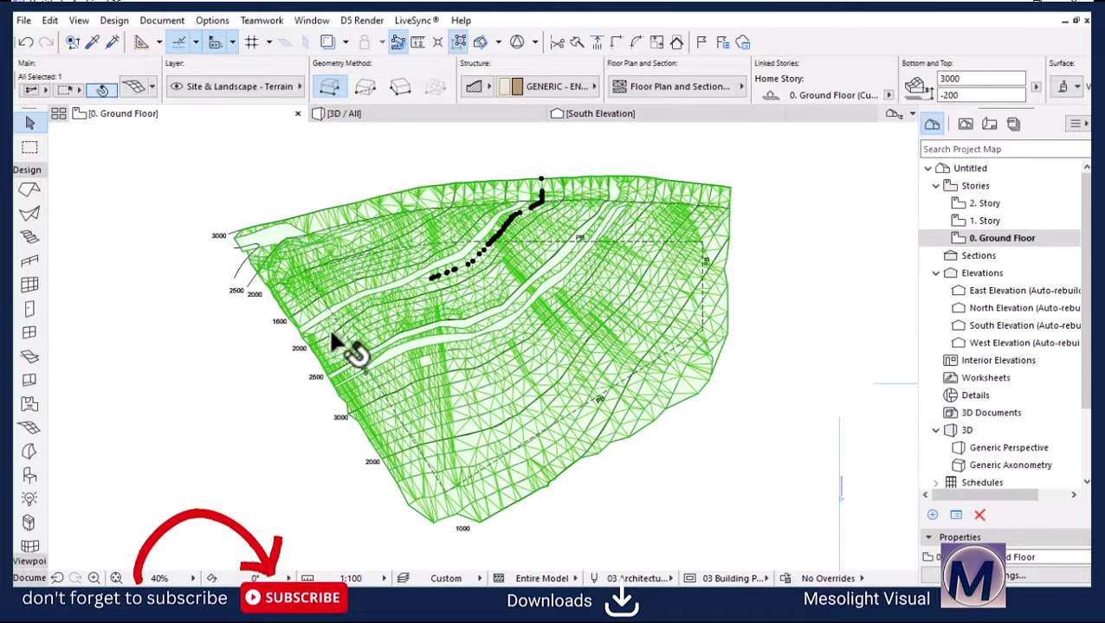
scroll(585, 488, "up", 2)
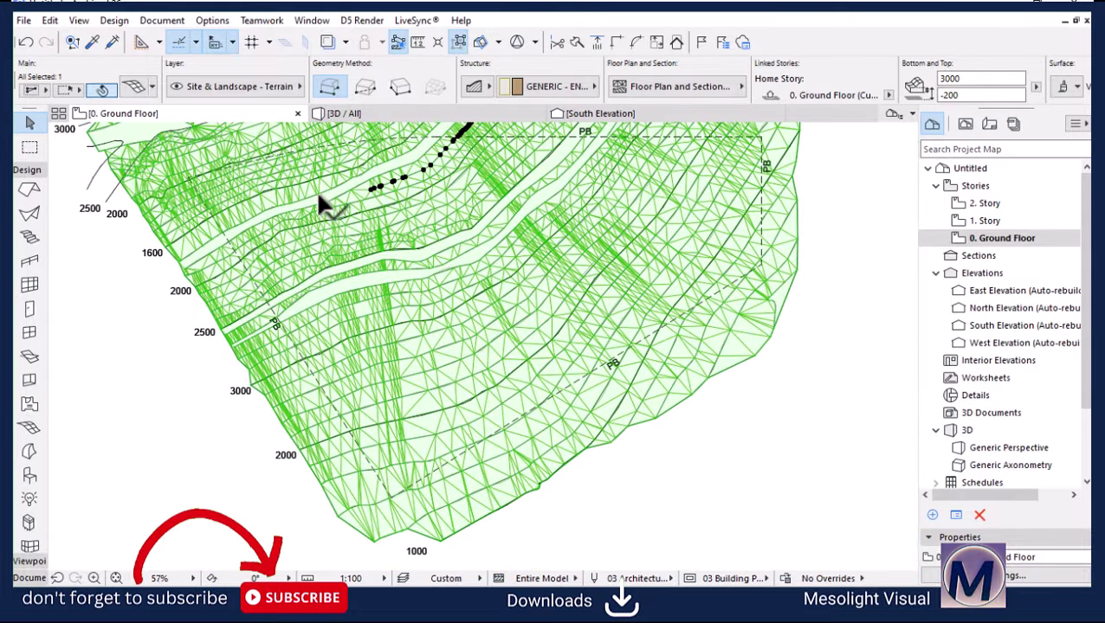
left_click(139, 85)
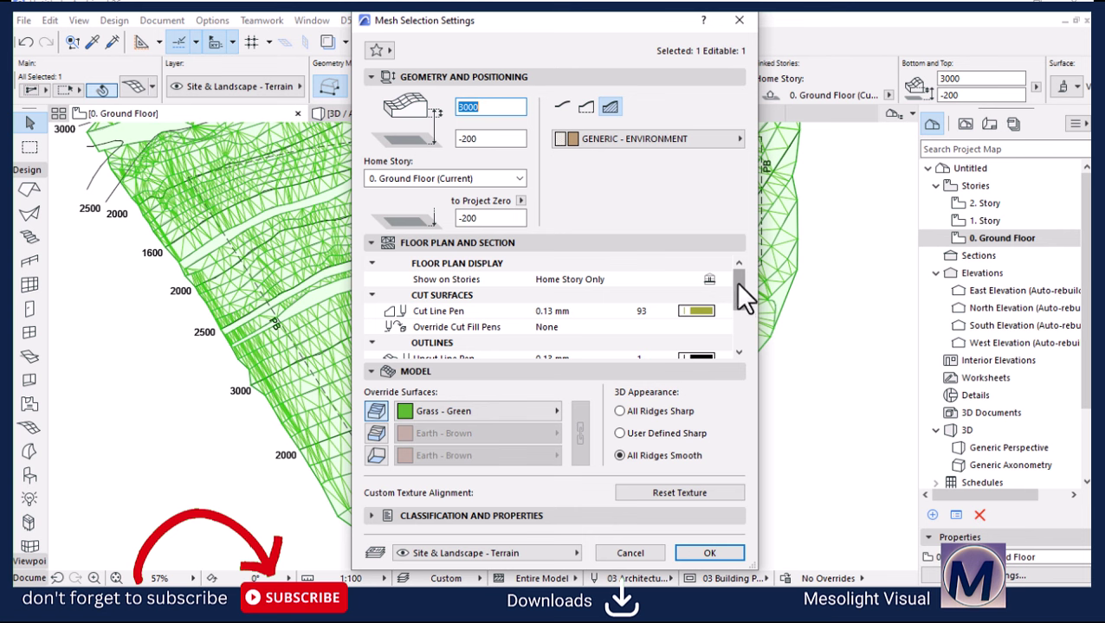
Step: Set Floor Plan Ridge Selection to Show User Defined Ridges and confirm with OK
left_click_drag(735, 276, 735, 300)
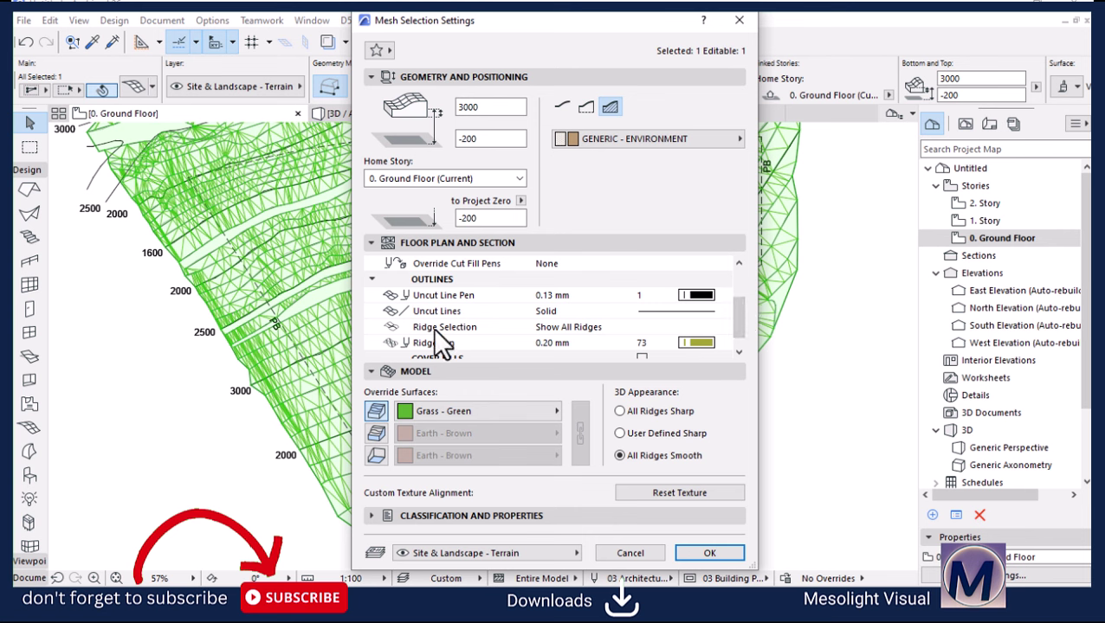
left_click(582, 328)
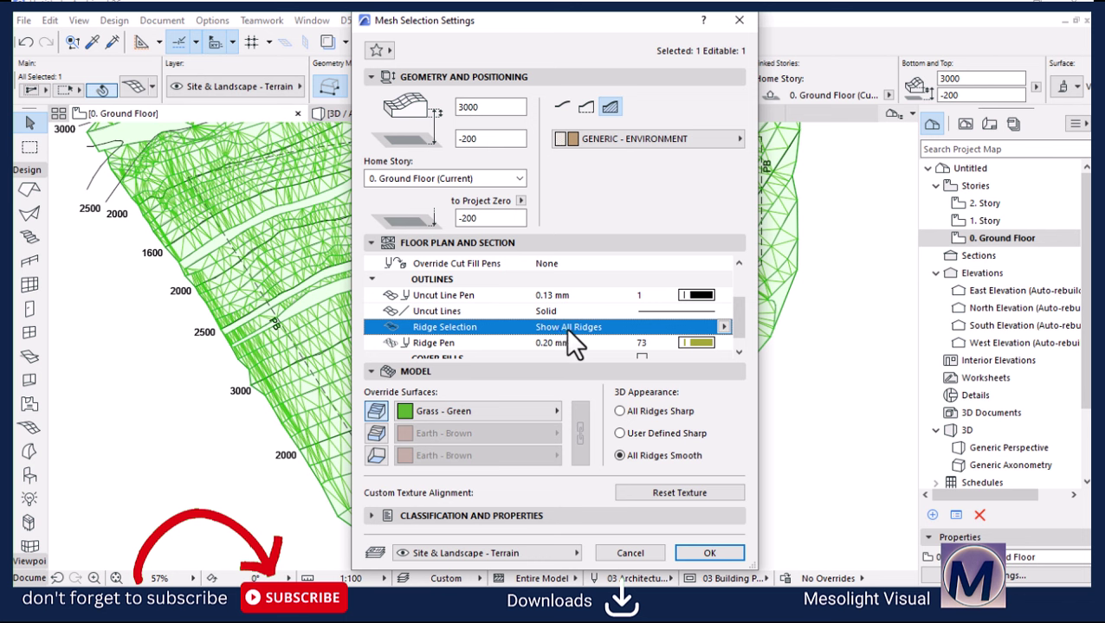
left_click(720, 329)
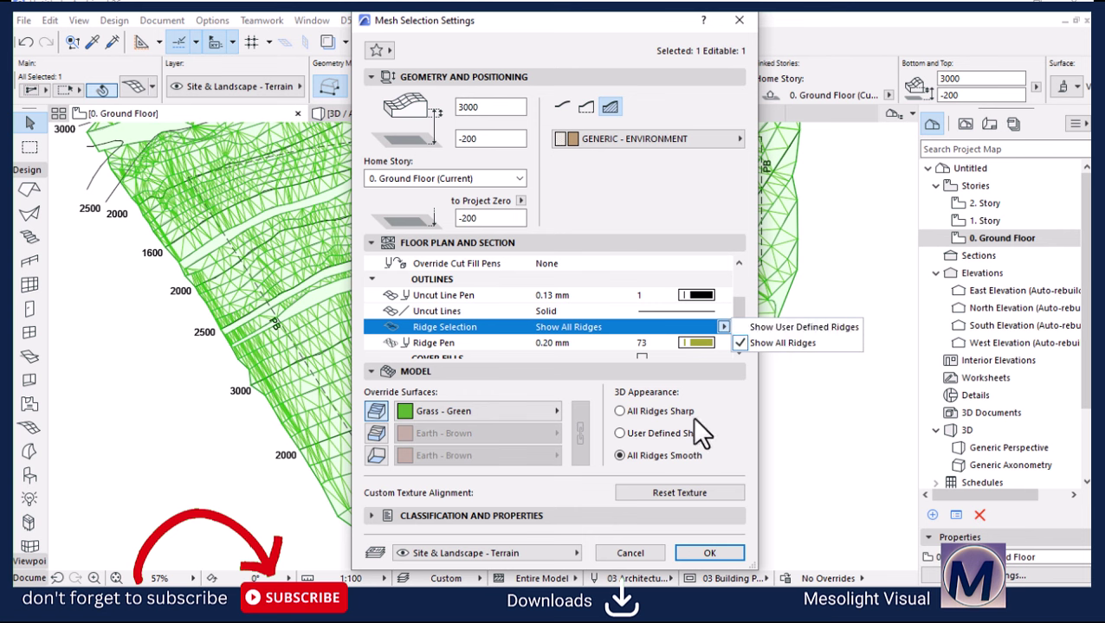
left_click(777, 327)
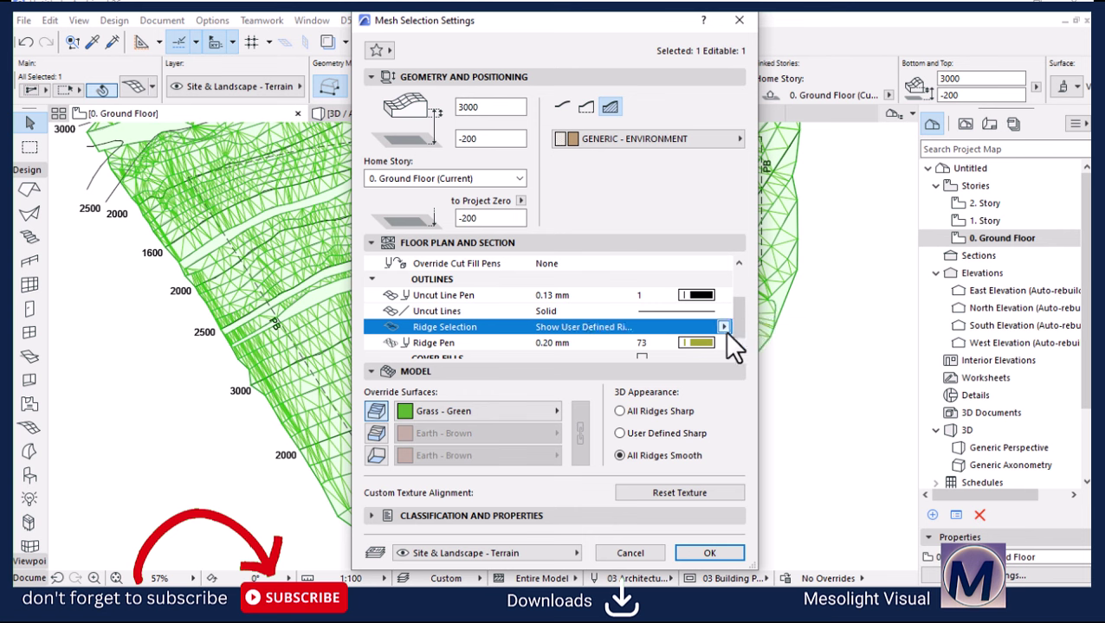
left_click(715, 553)
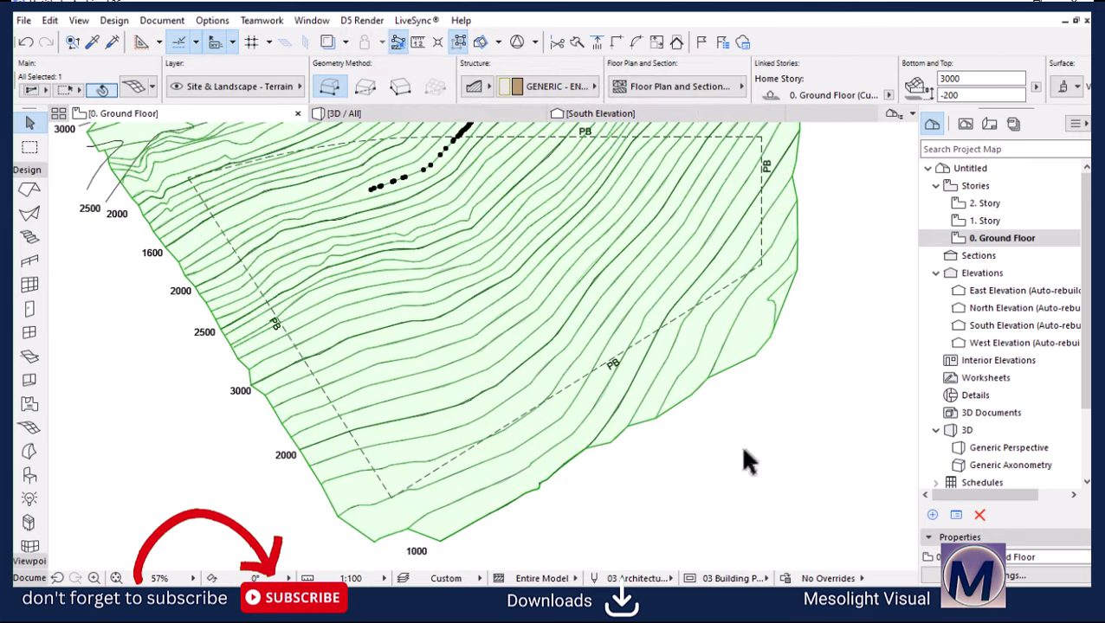
scroll(447, 479, "down", 5)
scroll(343, 489, "up", 3)
left_click(344, 489)
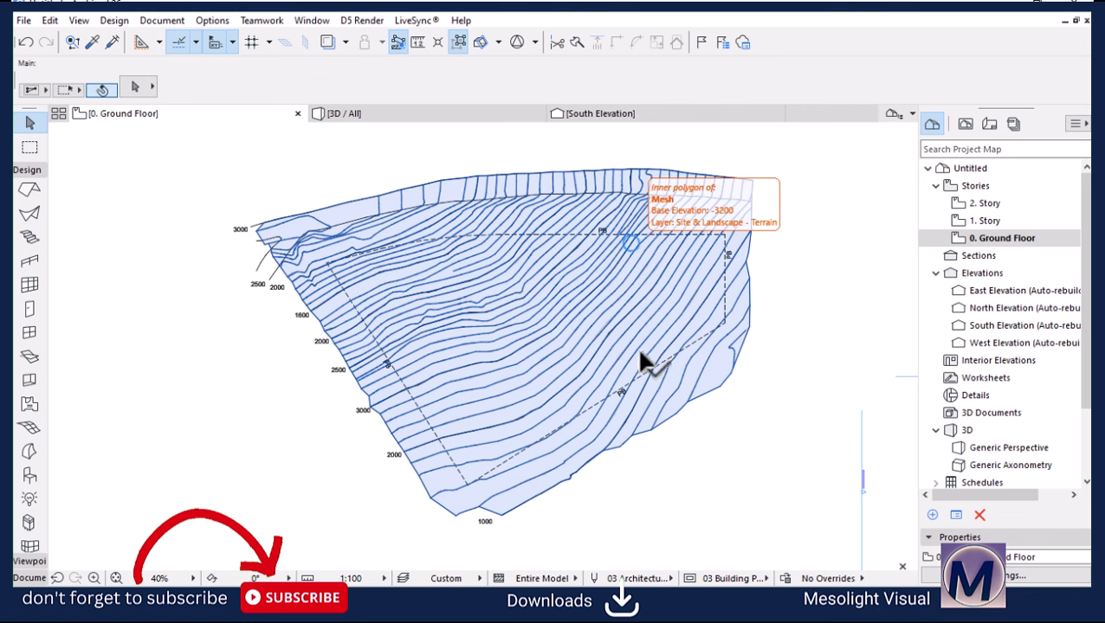
scroll(684, 265, "up", 2)
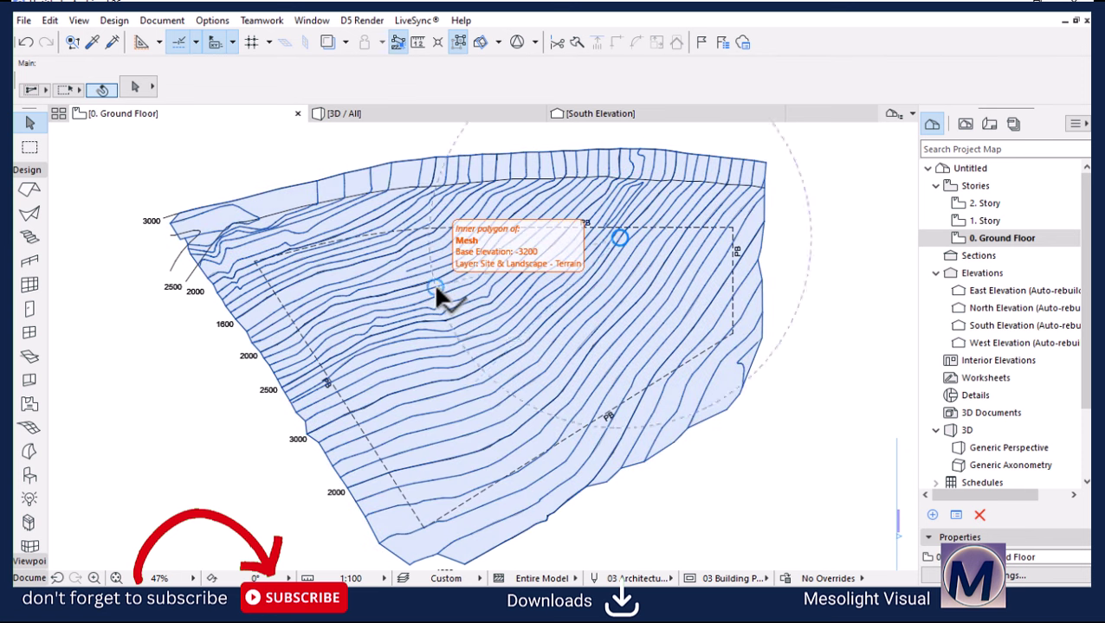
mouse_move(435, 287)
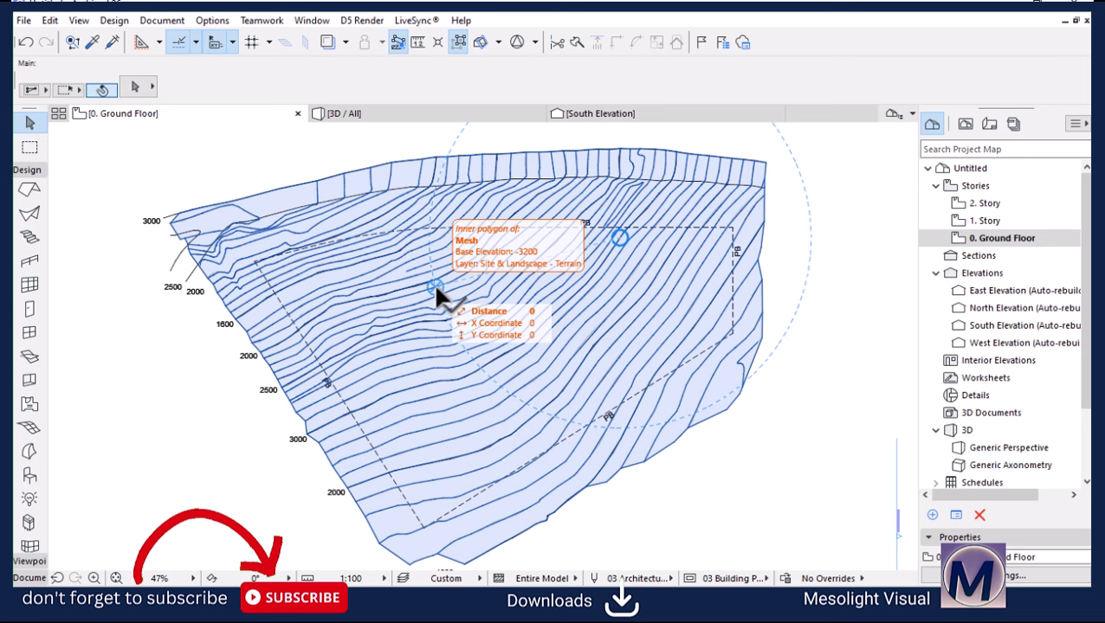
scroll(262, 333, "up", 4)
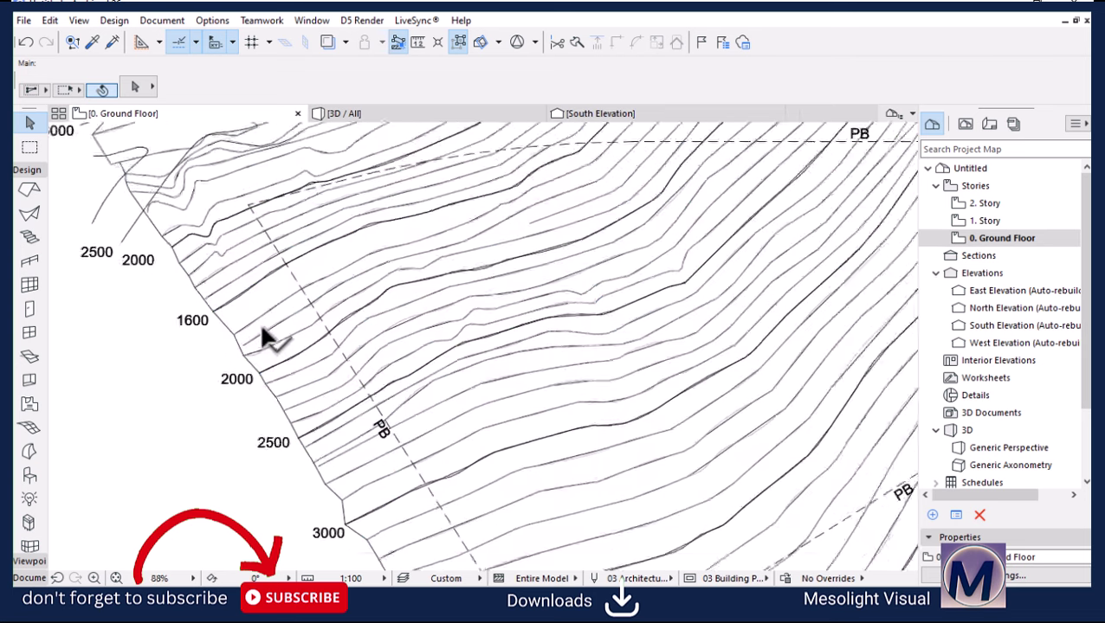
scroll(264, 335, "down", 5)
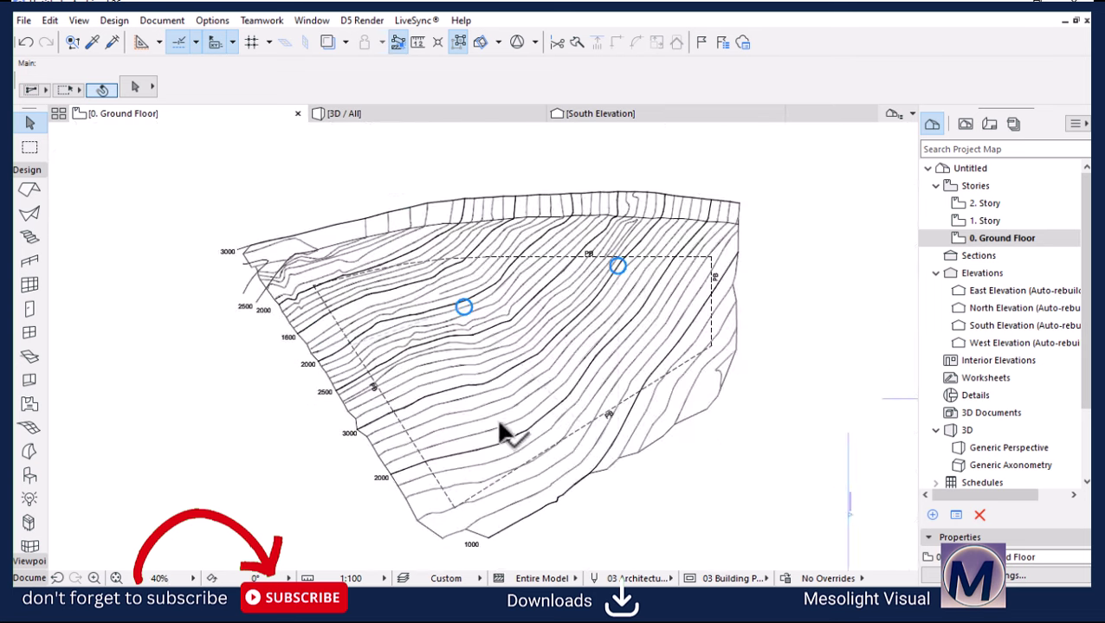
scroll(591, 454, "up", 5)
scroll(485, 346, "down", 4)
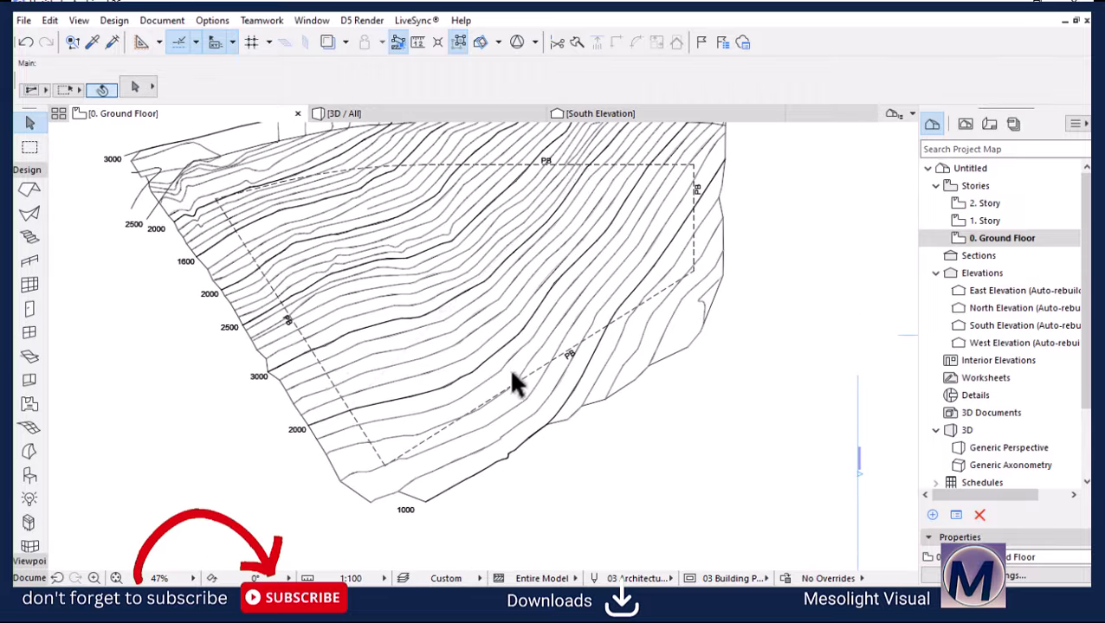
scroll(369, 315, "up", 1)
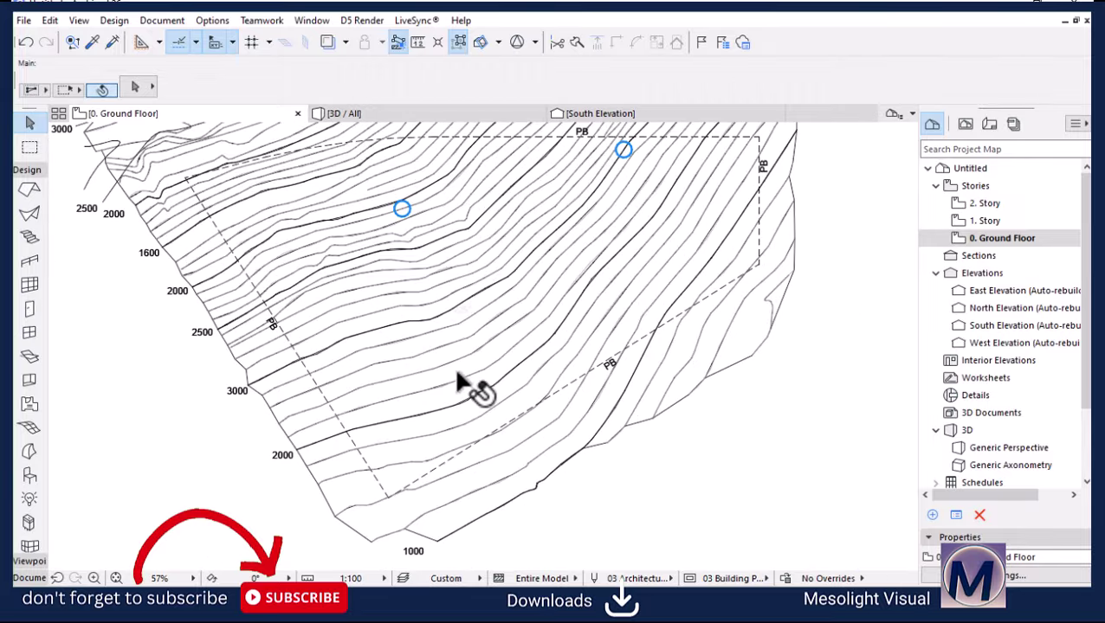
scroll(504, 411, "down", 3)
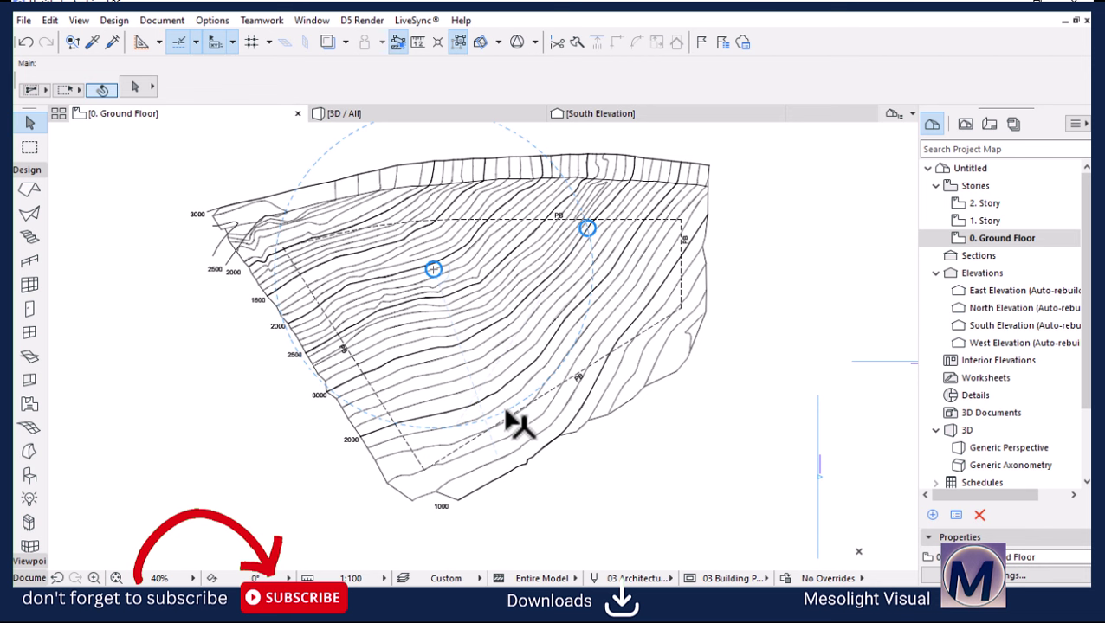
key("Escape")
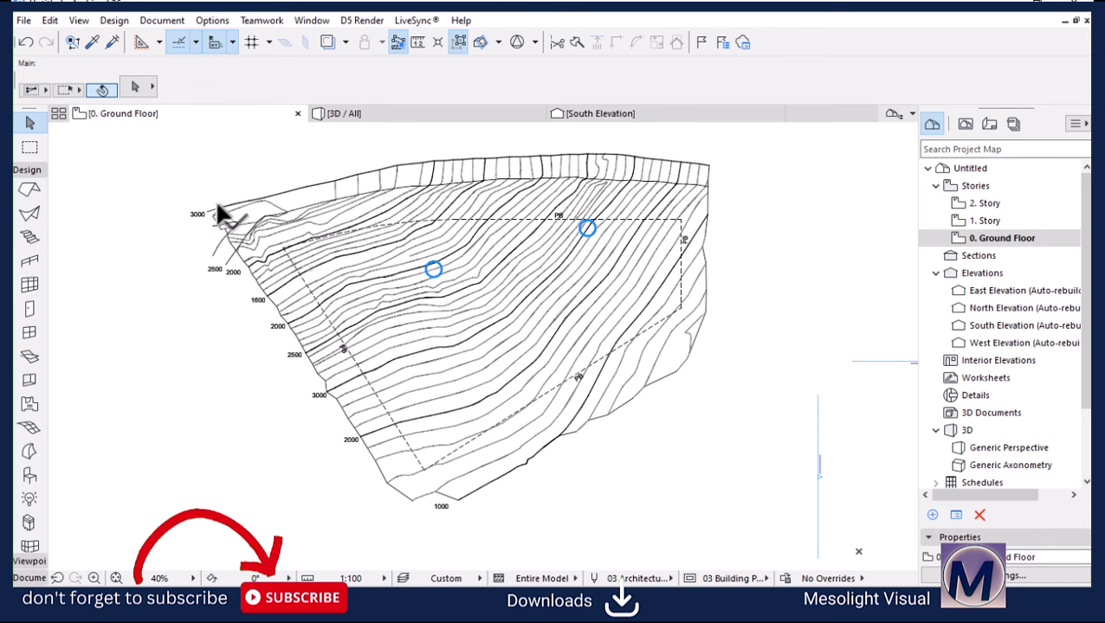
Step: In Library Manager, add the Desktop folder 'Site Plan -Topography' as a project library
left_click(23, 20)
mouse_move(77, 278)
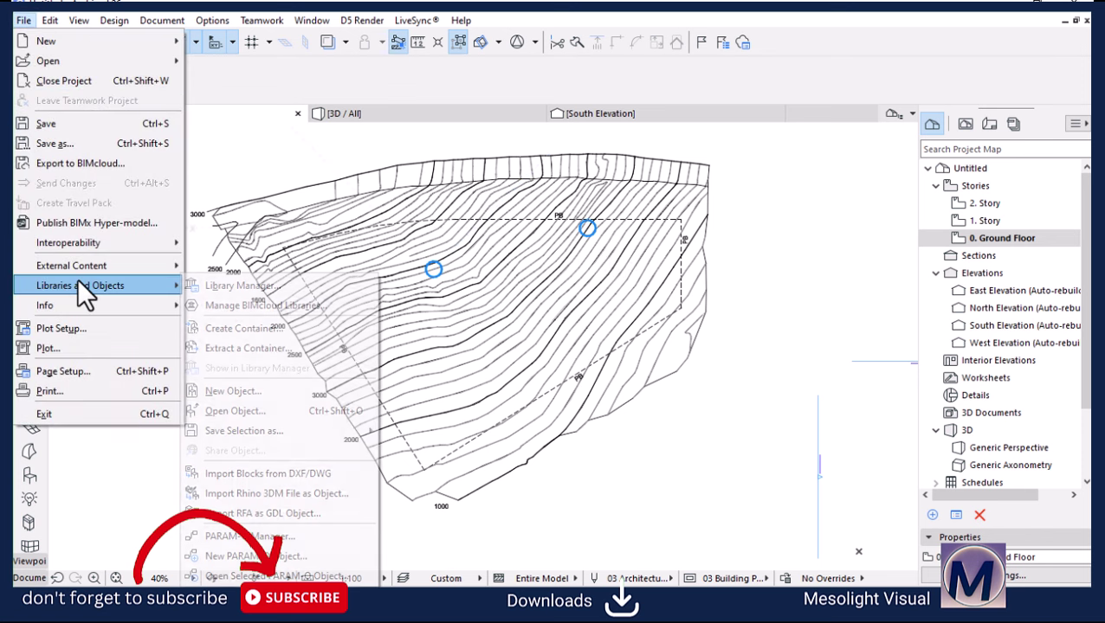
left_click(243, 284)
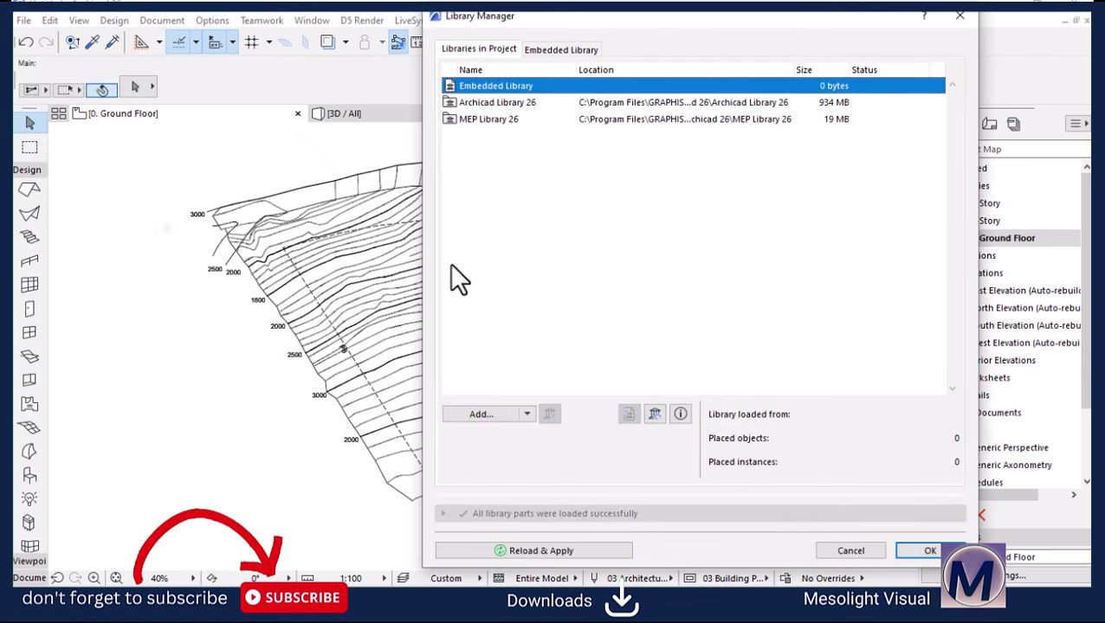
left_click(484, 413)
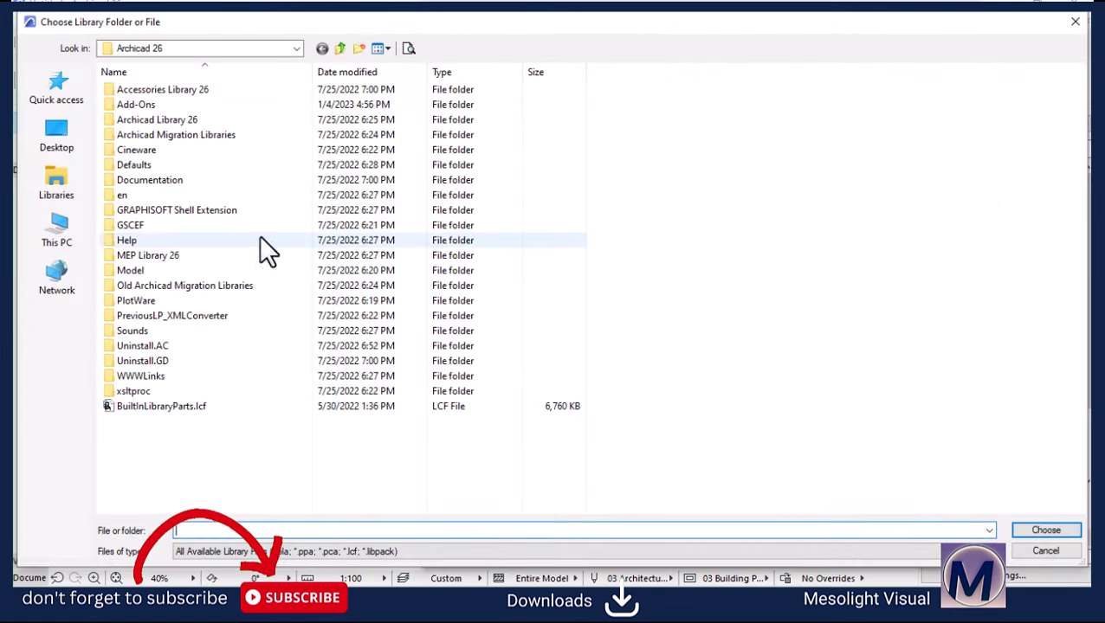
left_click(49, 143)
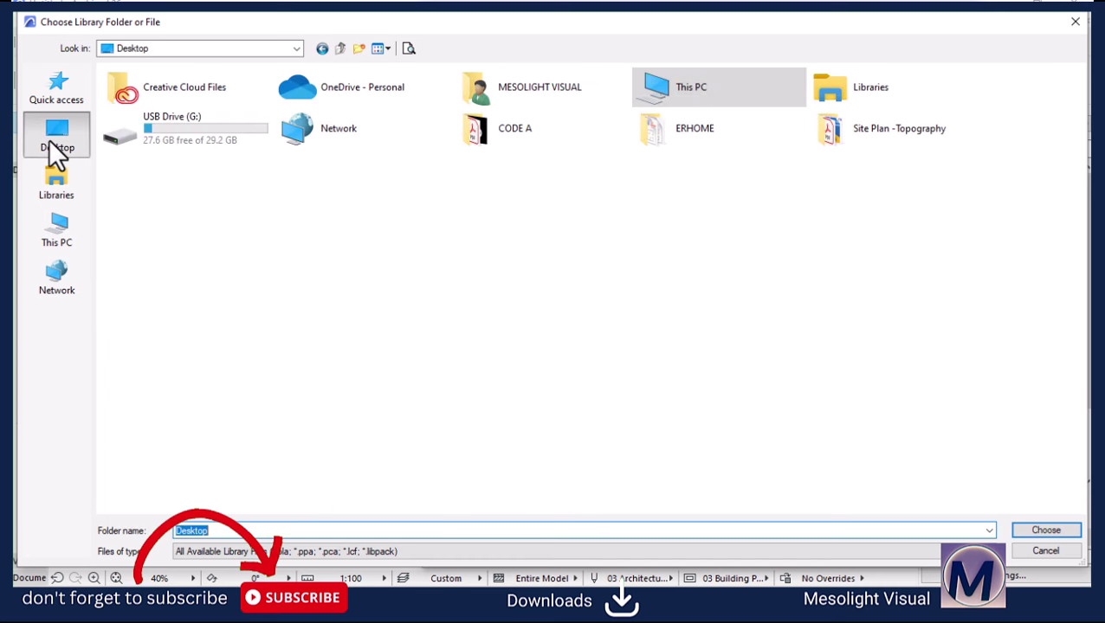
double_click(831, 146)
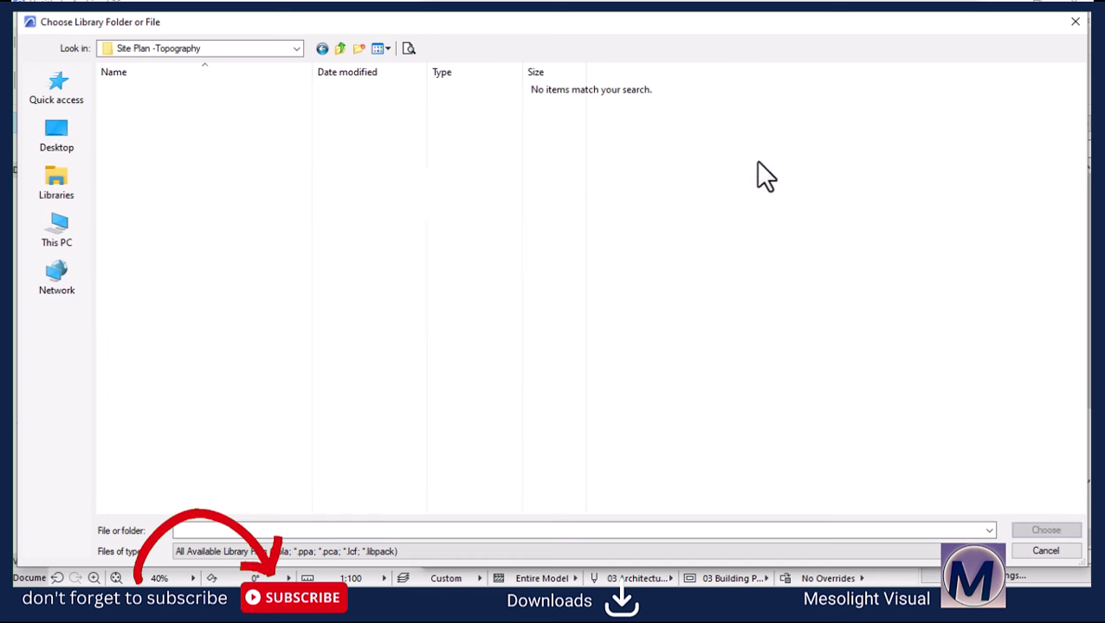
left_click(322, 50)
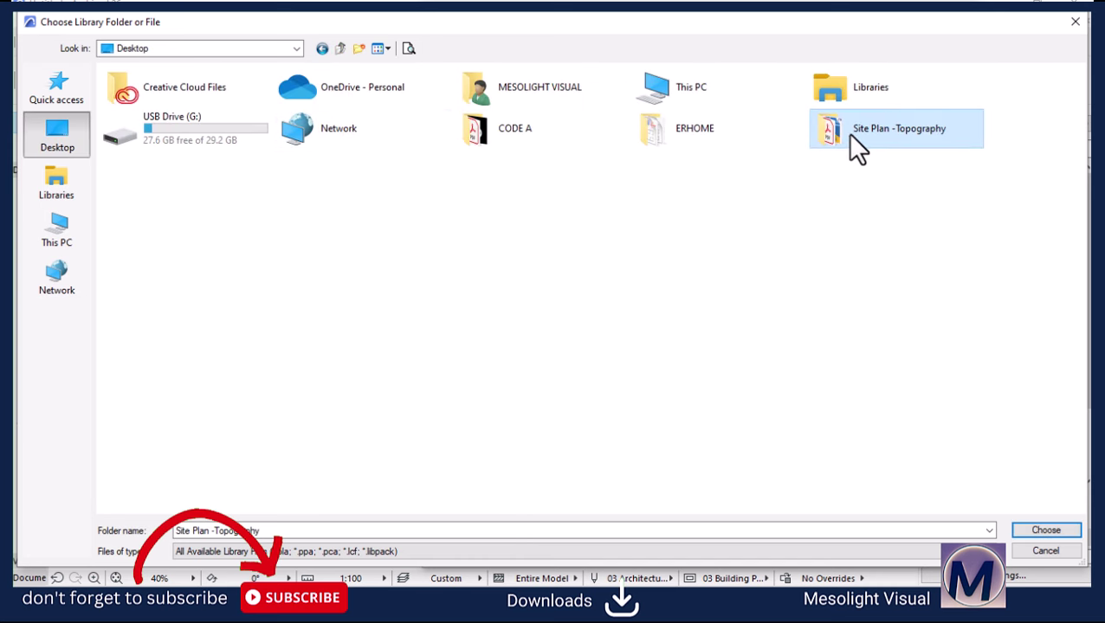
left_click(1044, 531)
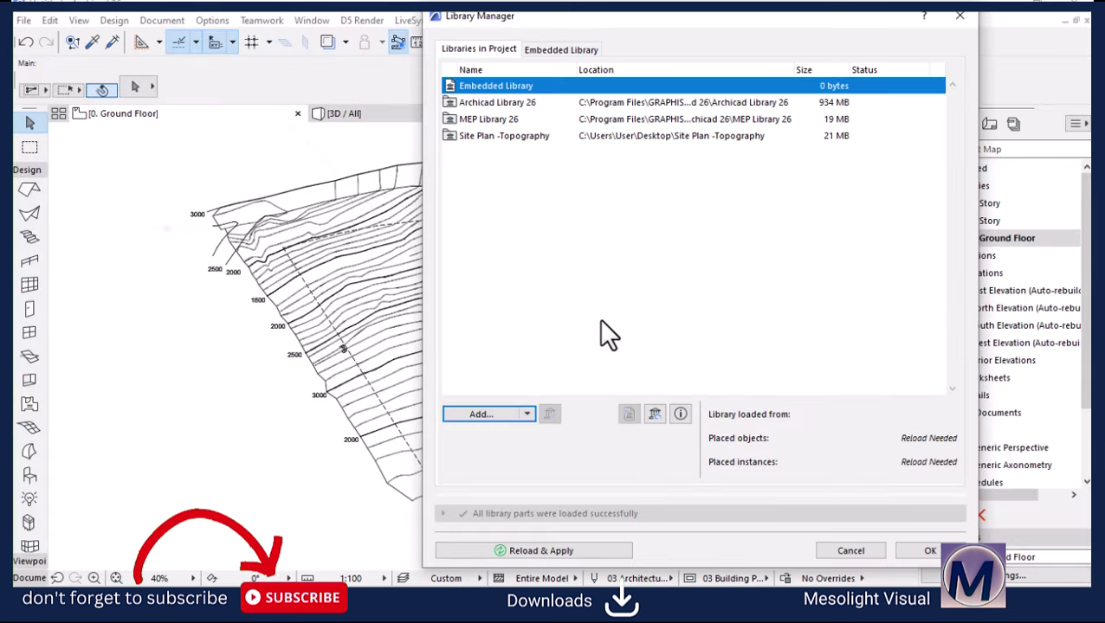
Step: Confirm Library Manager with OK, then zoom back into the contoured terrain plan
left_click(930, 551)
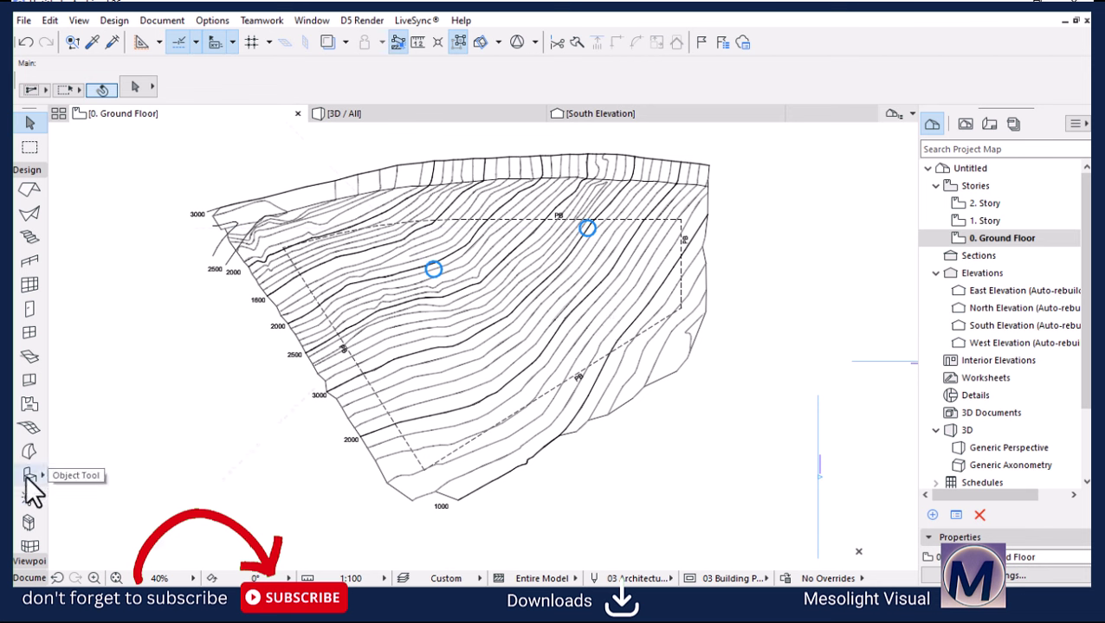
scroll(370, 374, "up", 2)
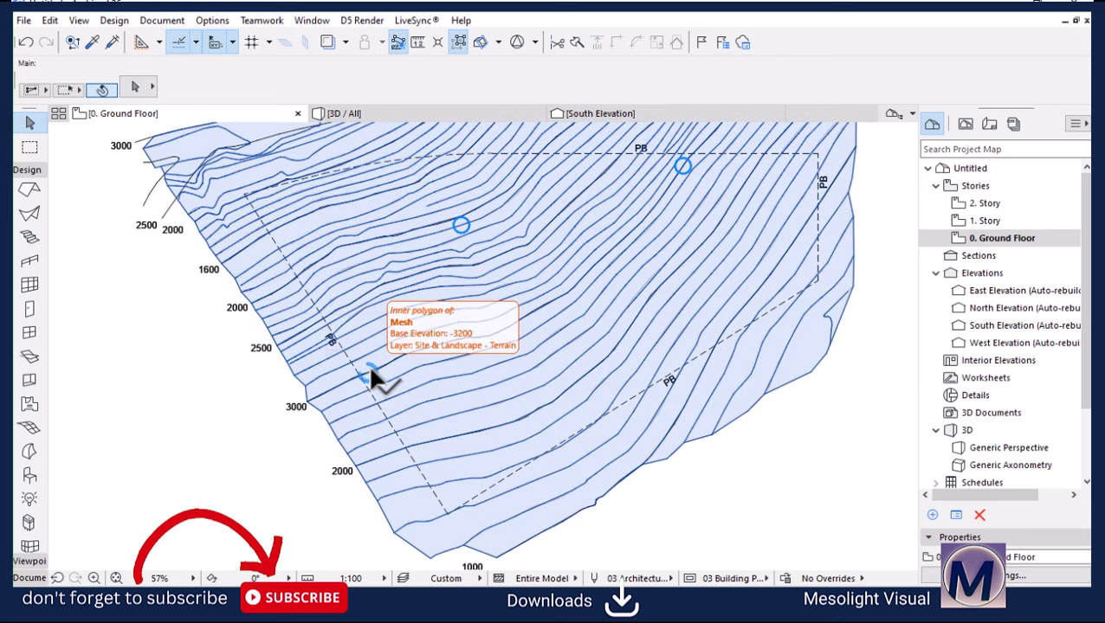
left_click_drag(369, 374, 220, 443)
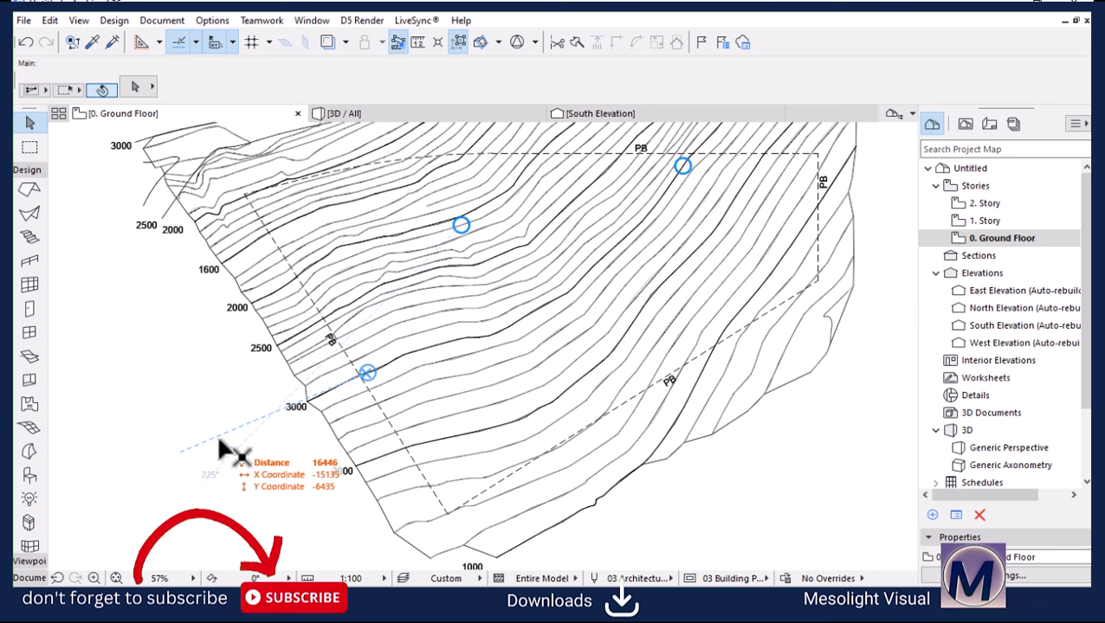
Step: End the distance measurement and open the Object tool's default settings, with Armchair 04 26 current
key("Escape")
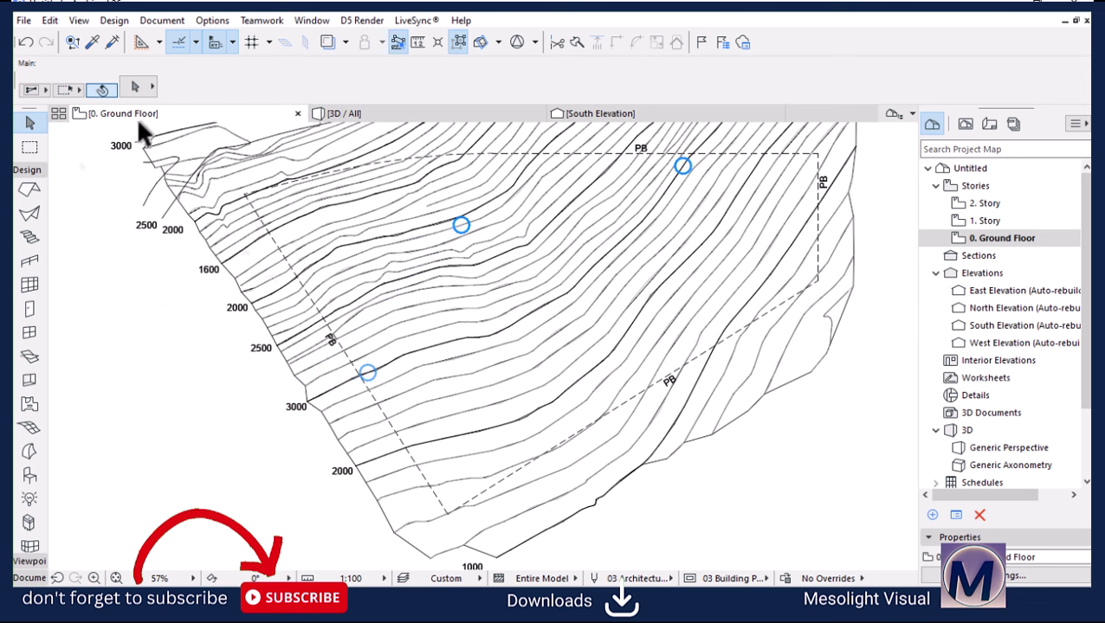
left_click(30, 477)
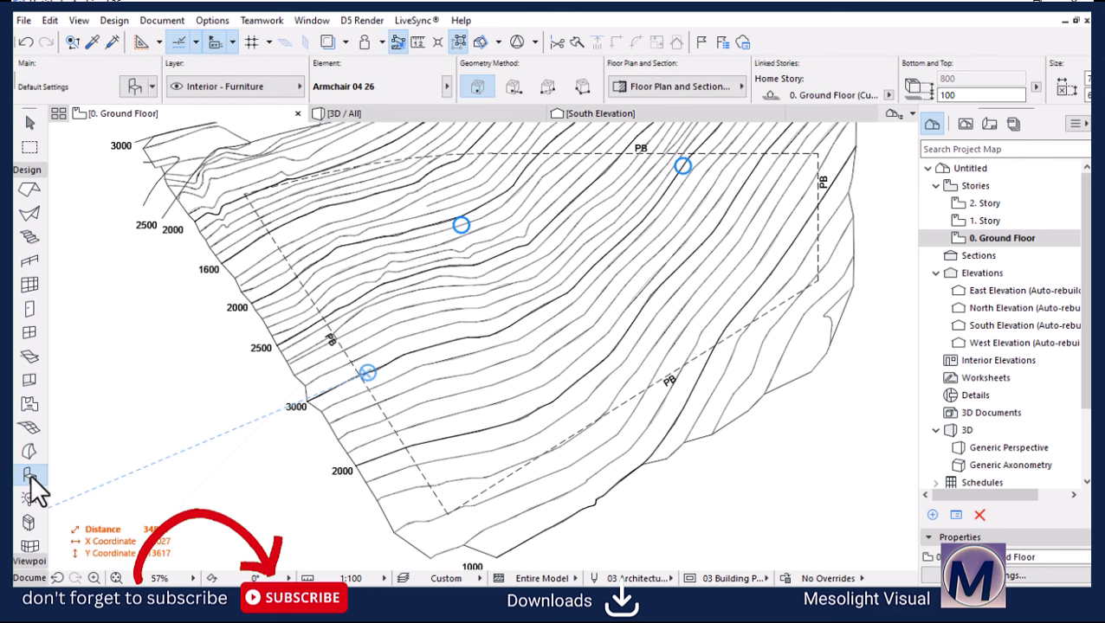
left_click(133, 86)
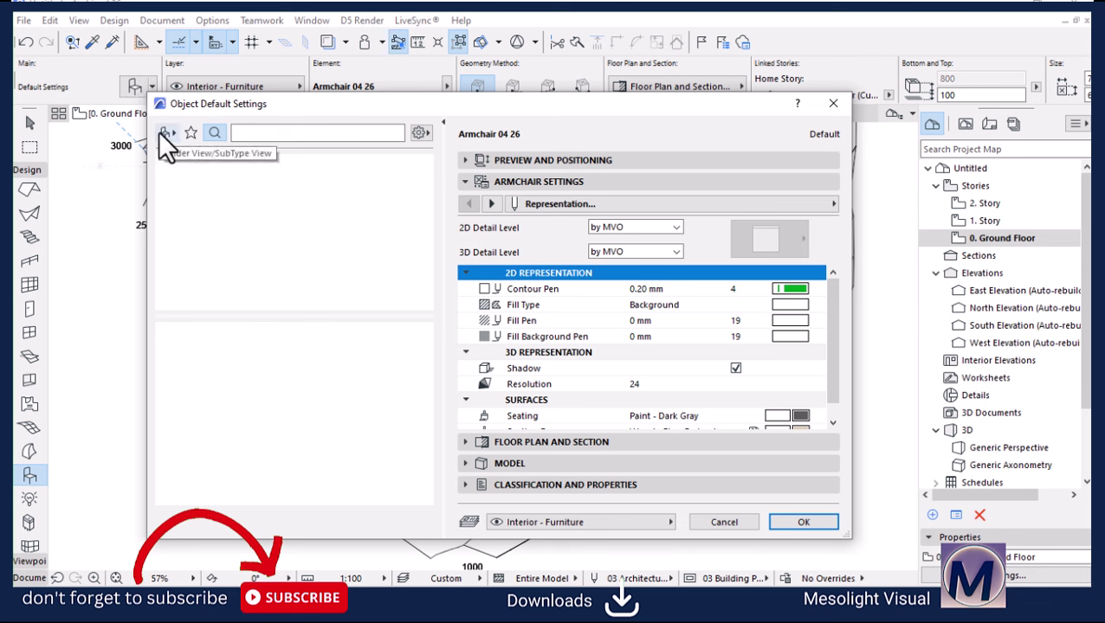
left_click(159, 136)
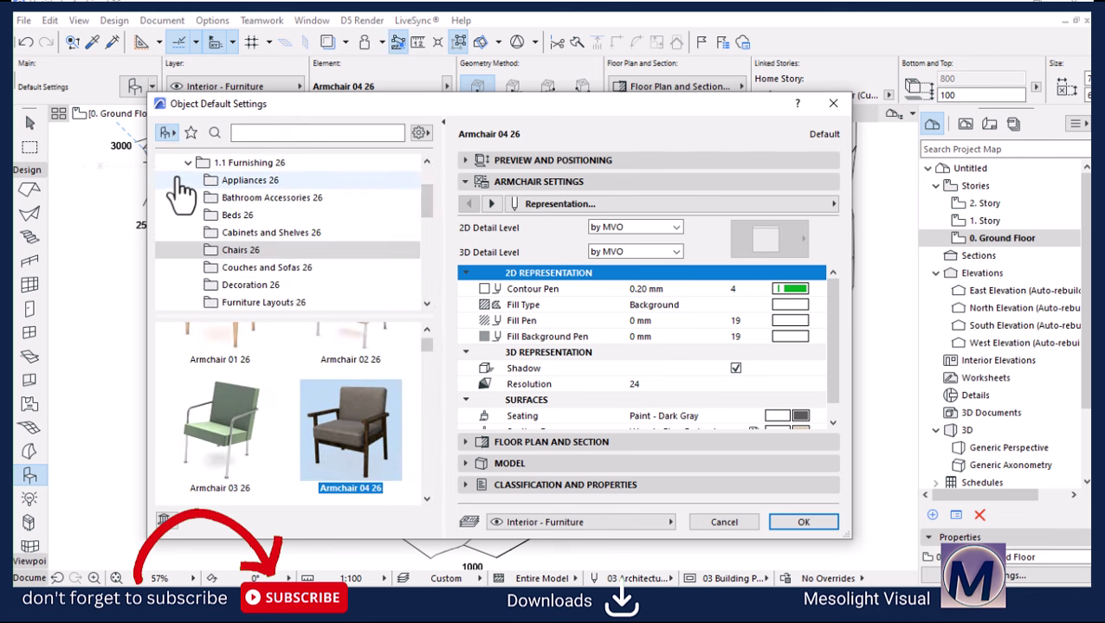
Step: Collapse and expand the Archicad, Built-in and MEP library folders, then cancel without changes
left_click(187, 164)
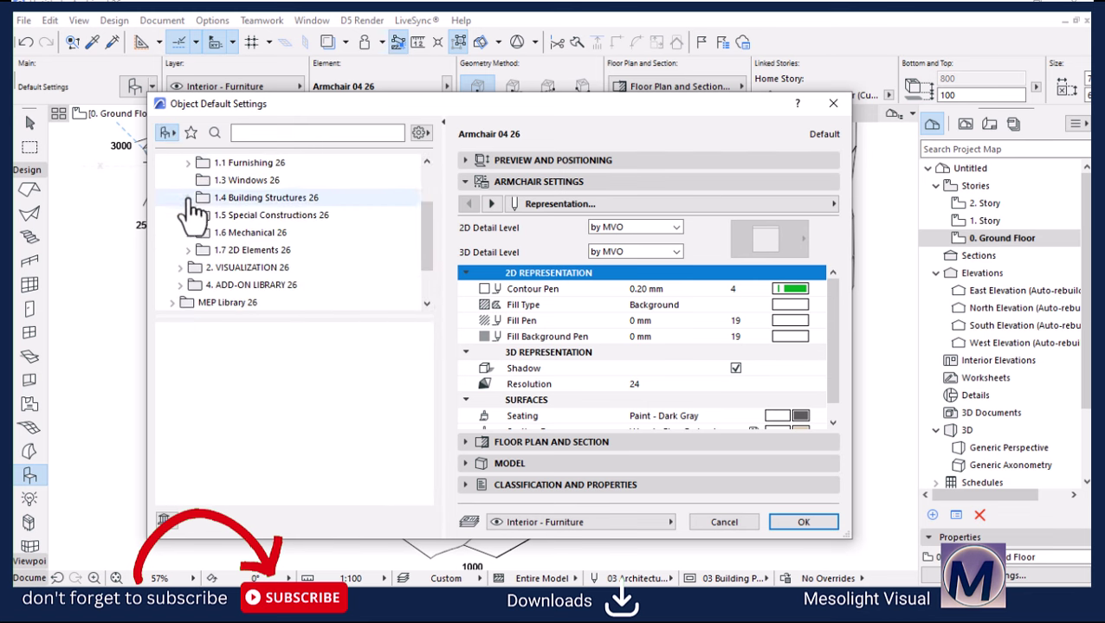
scroll(251, 234, "up", 2)
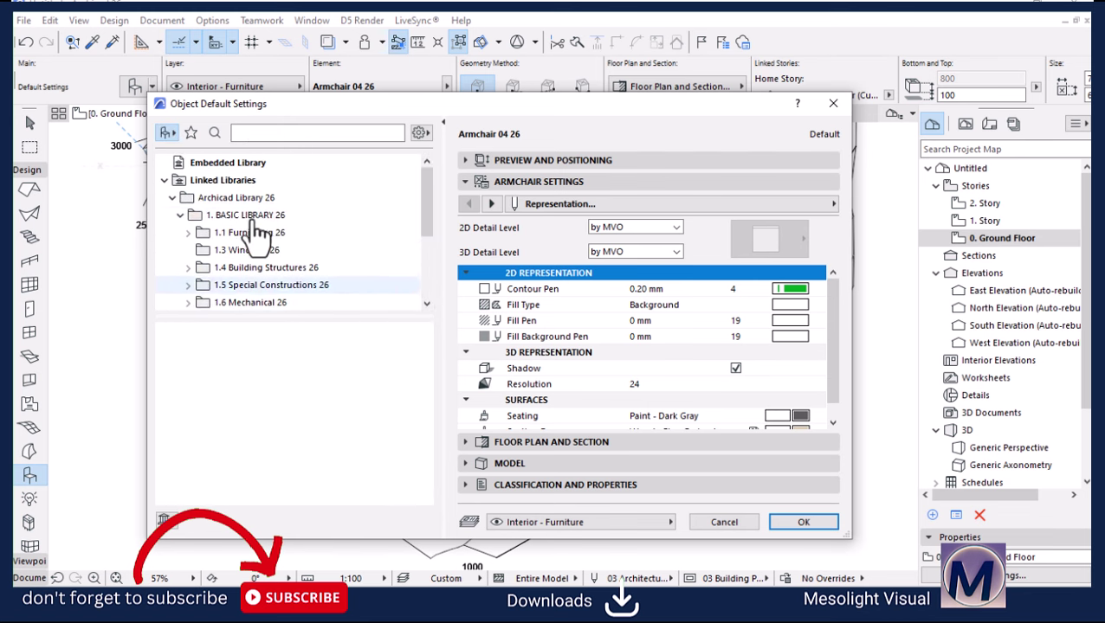
left_click(180, 215)
left_click(173, 197)
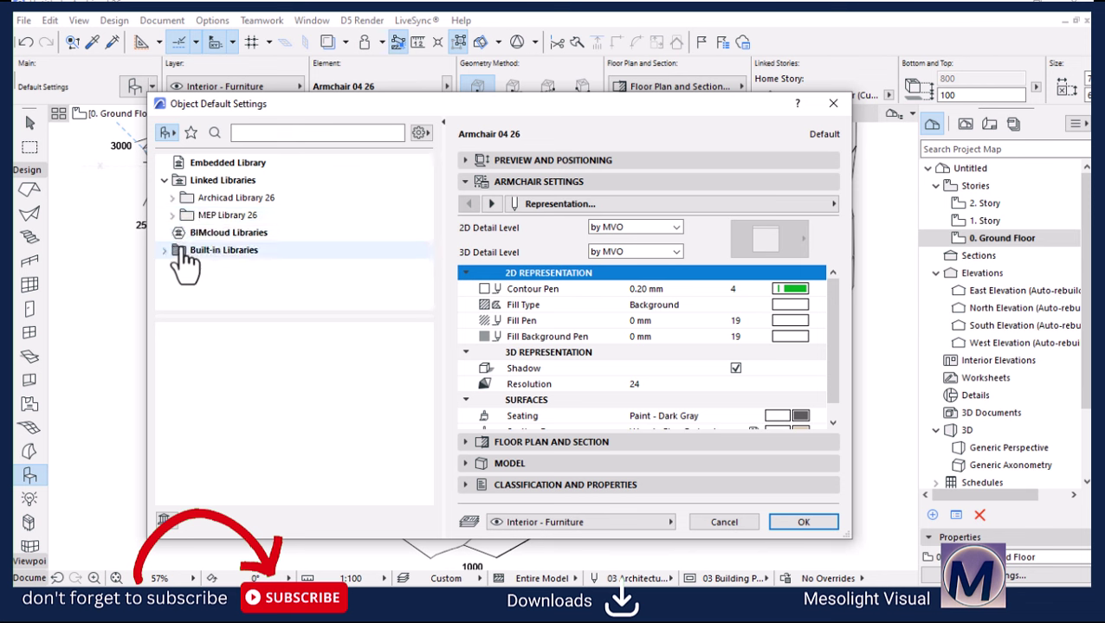
left_click(165, 250)
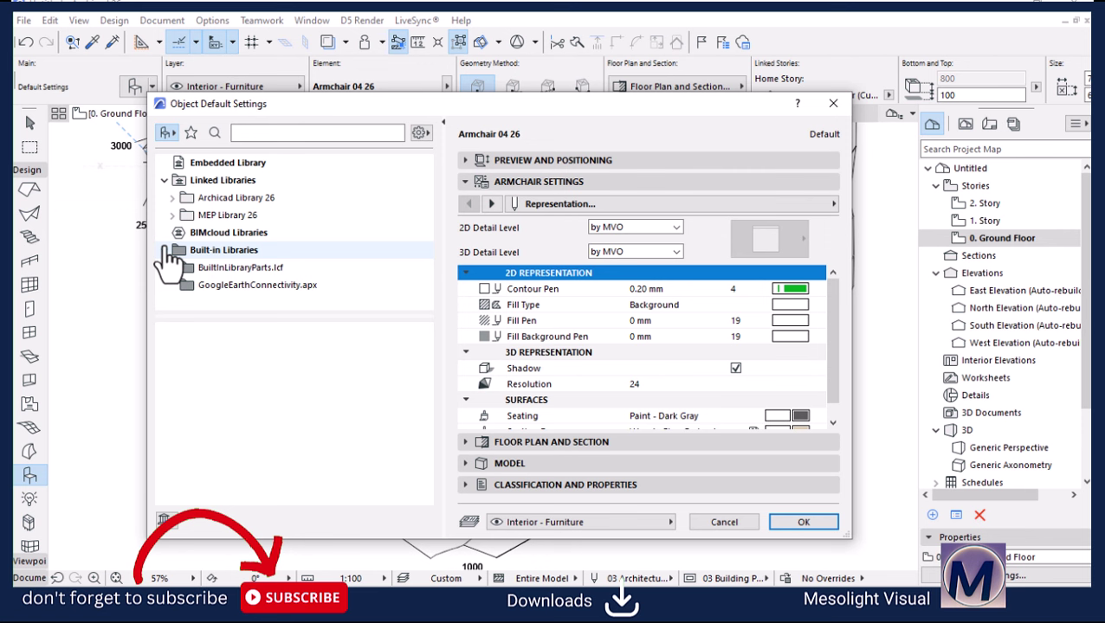
left_click(165, 250)
left_click(171, 214)
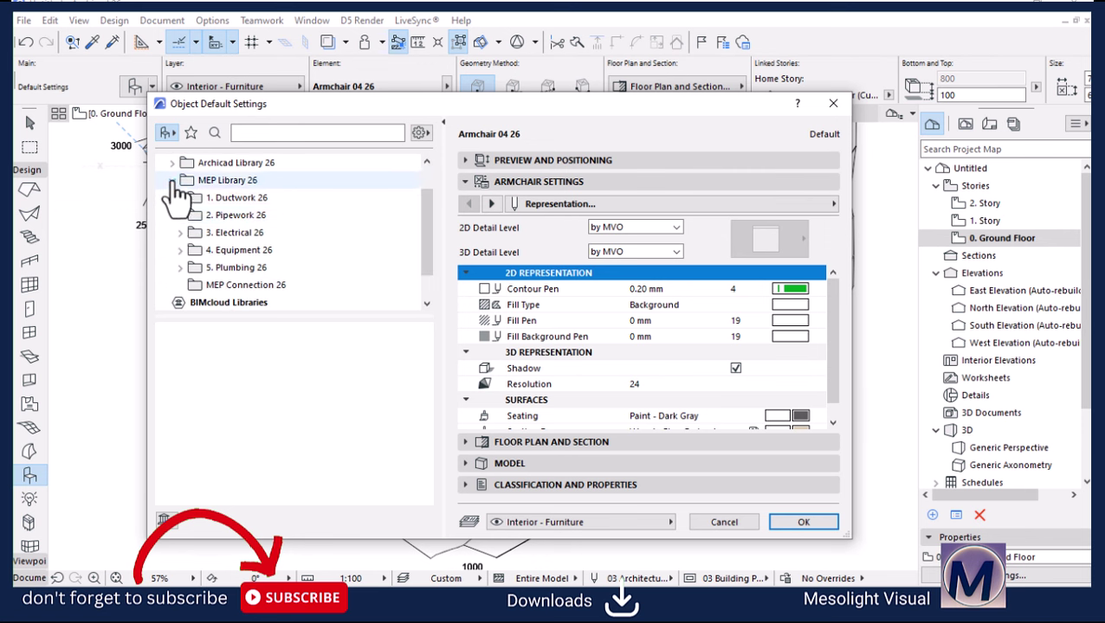
left_click(173, 181)
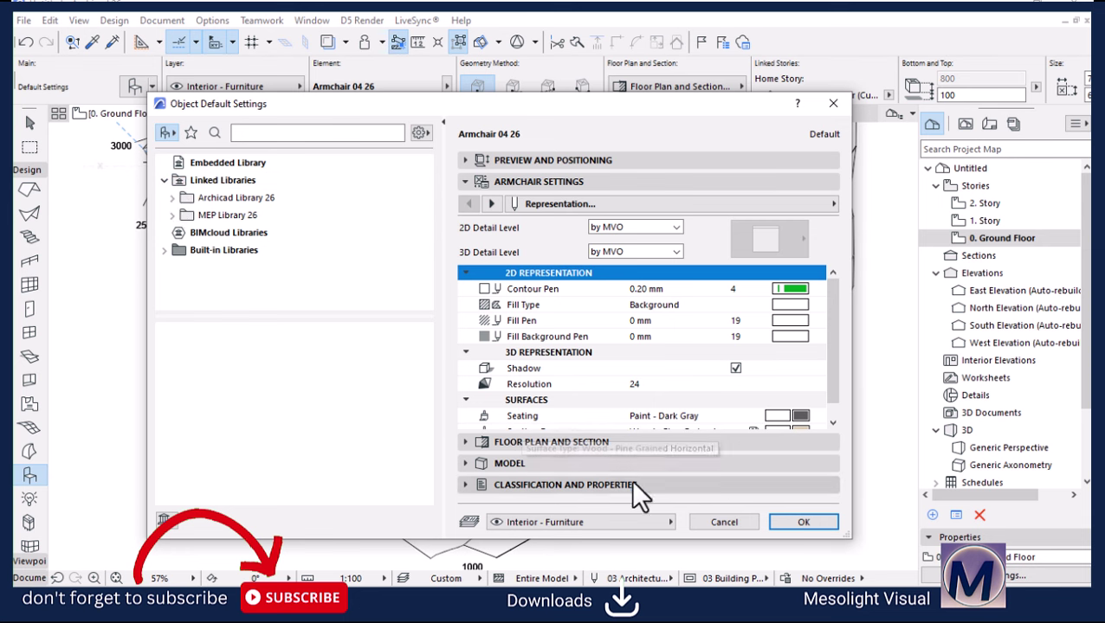
left_click(702, 519)
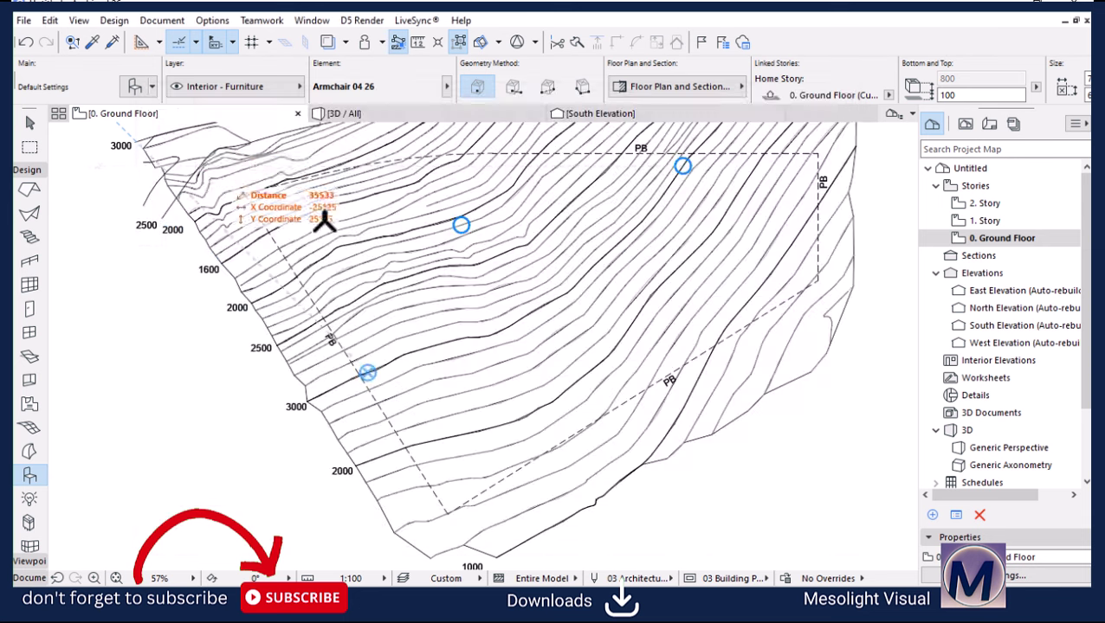
left_click(24, 20)
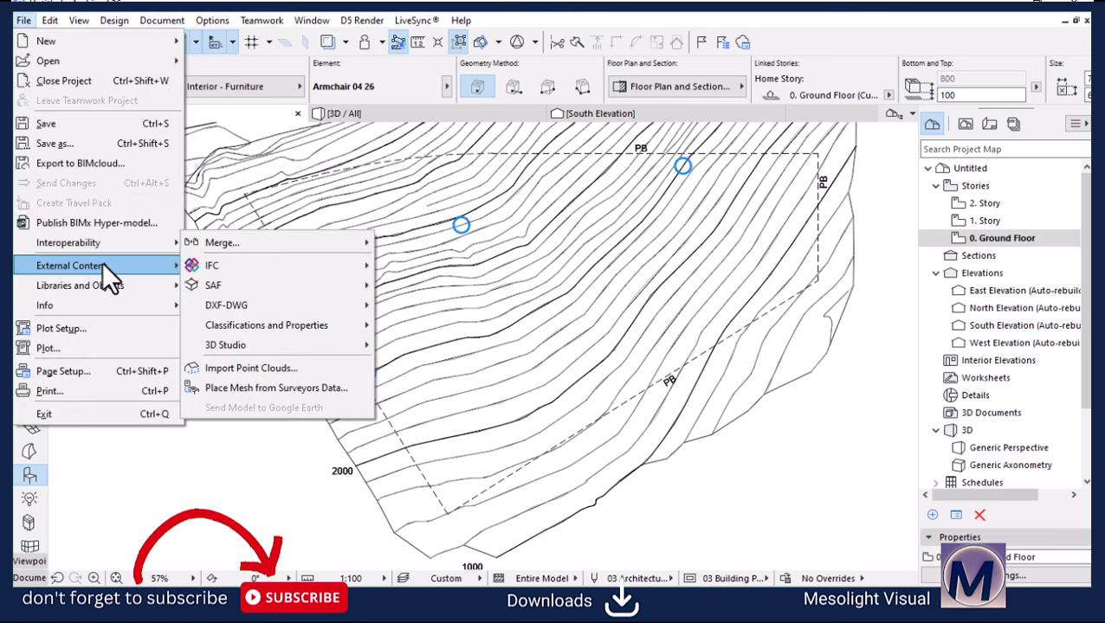
mouse_move(105, 285)
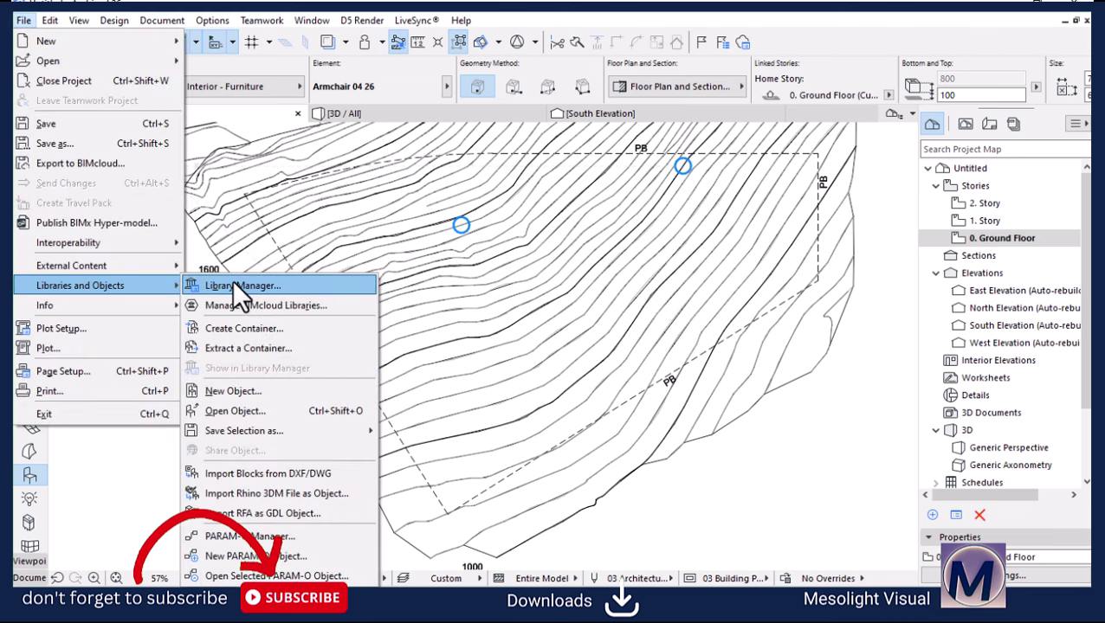
left_click(230, 280)
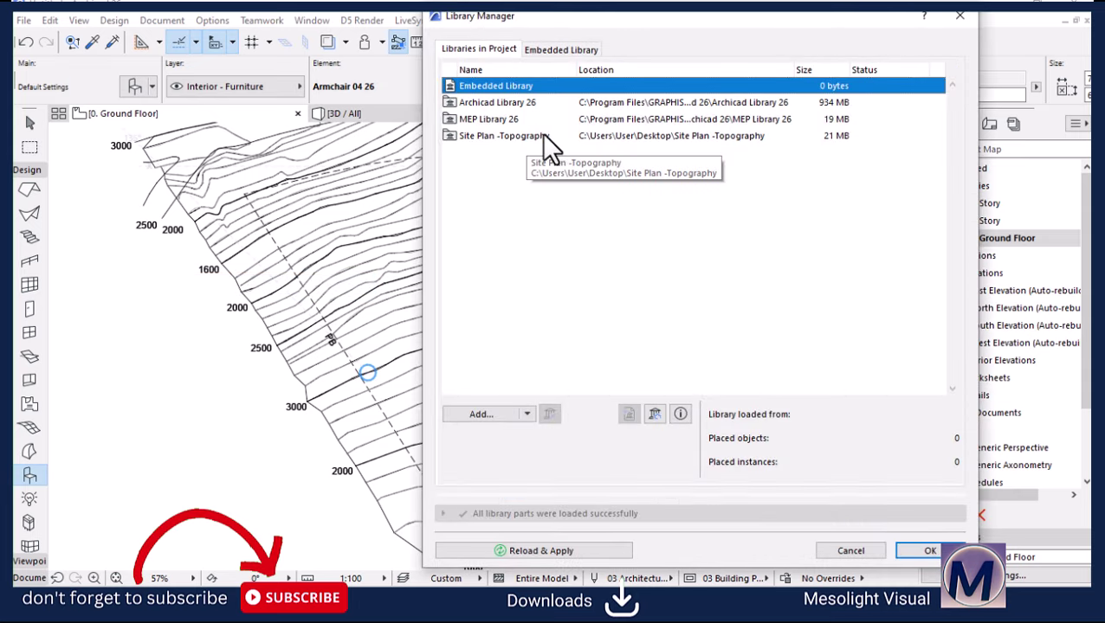
left_click(482, 138)
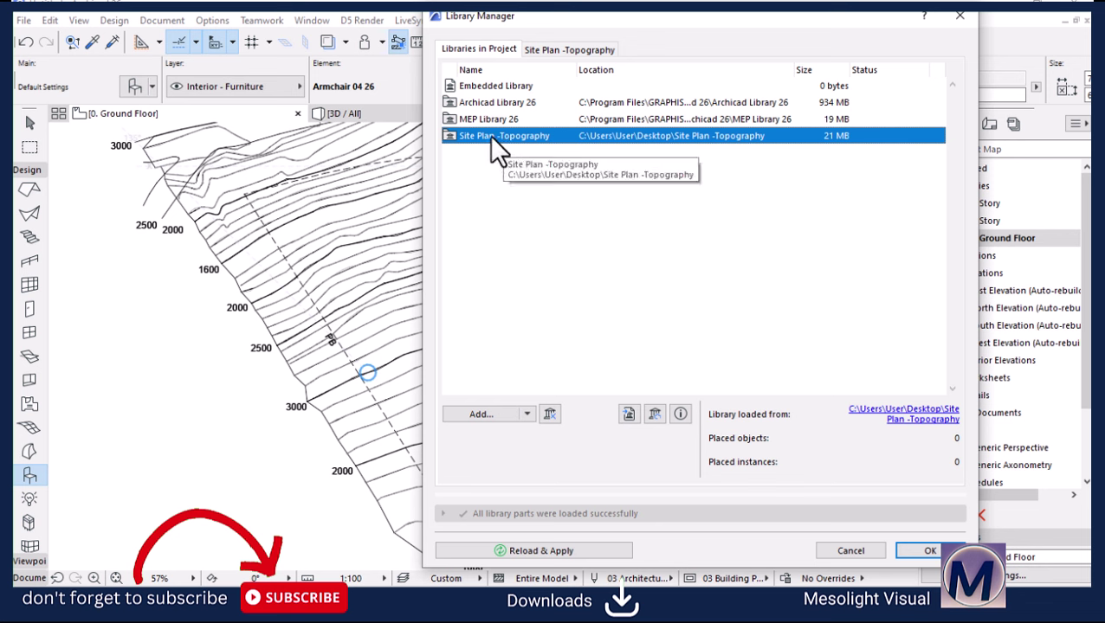
left_click(551, 415)
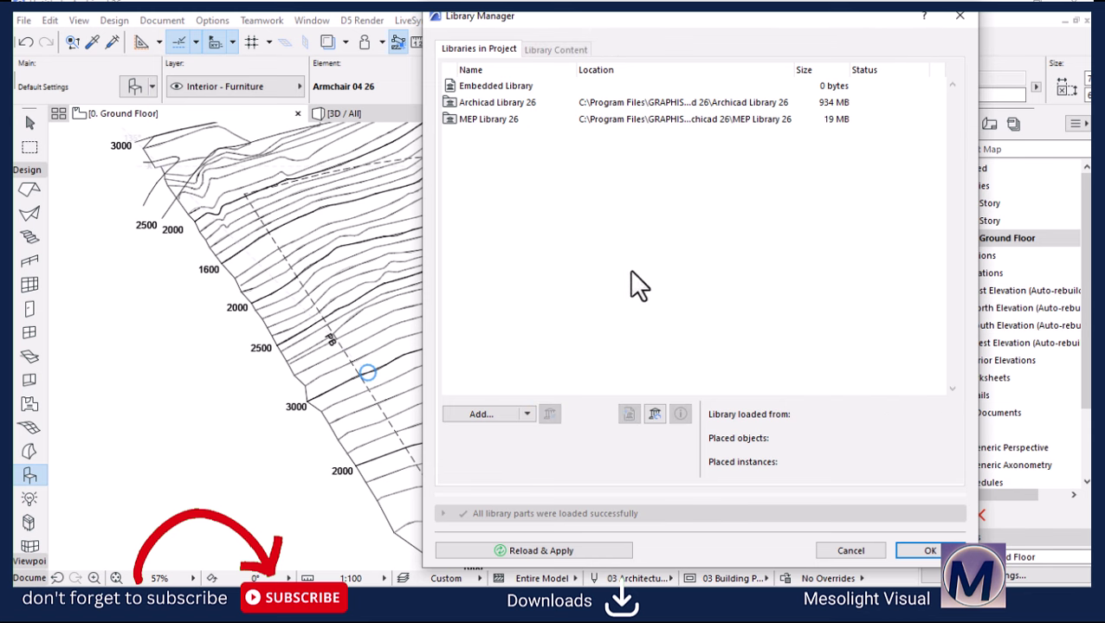
left_click(478, 415)
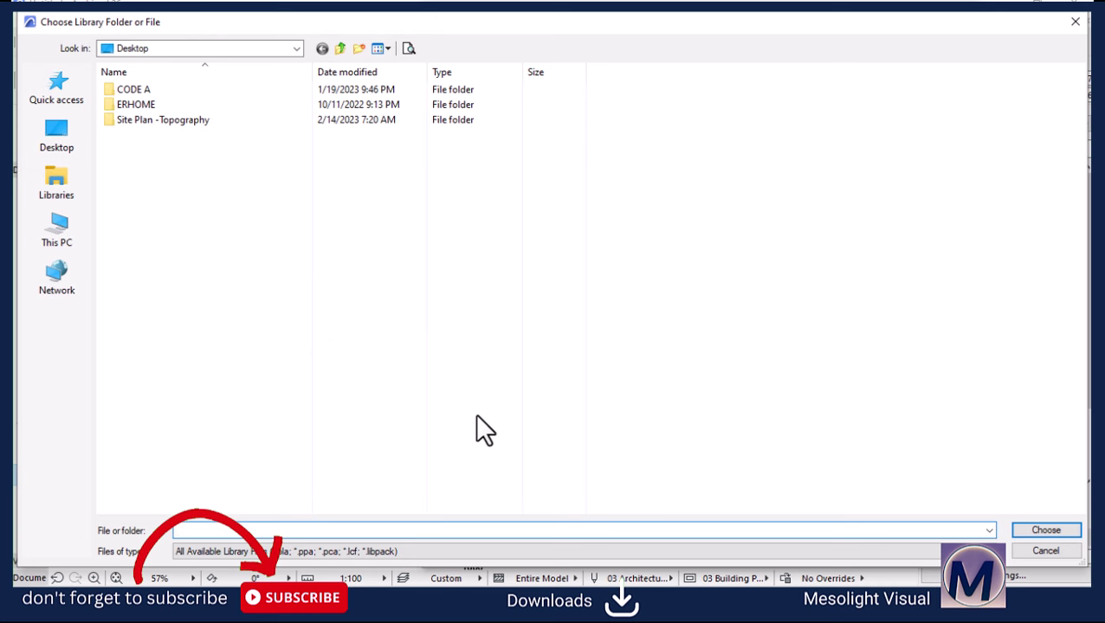
left_click(56, 131)
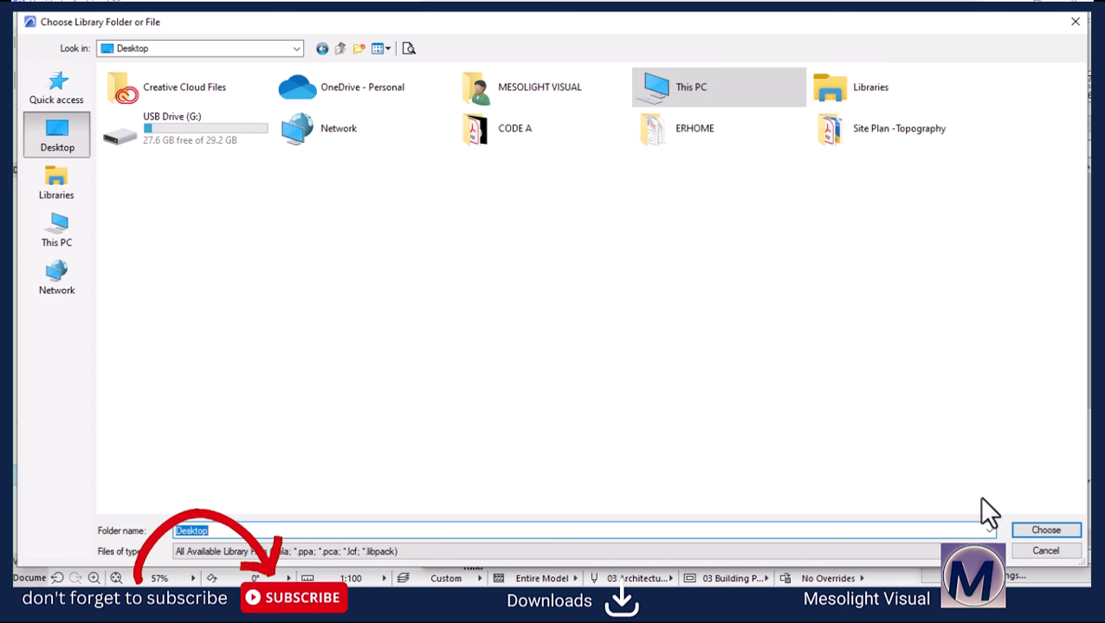
left_click(1044, 552)
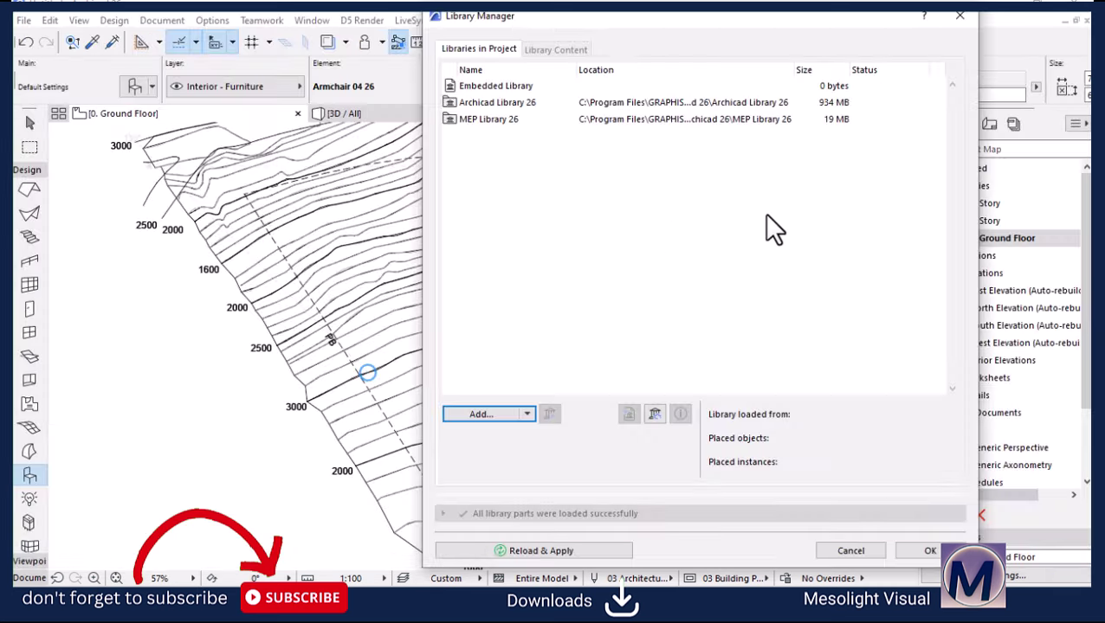
left_click(848, 549)
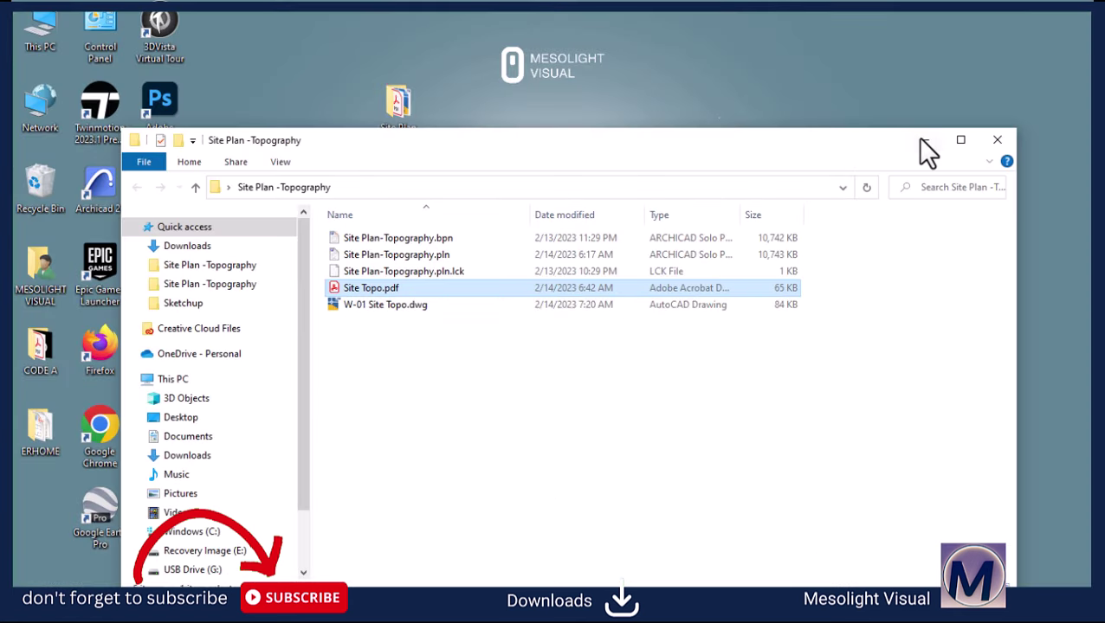
Step: Close the Site Plan -Topography folder window and move the 2D Site Plan Trees archive left
left_click(936, 149)
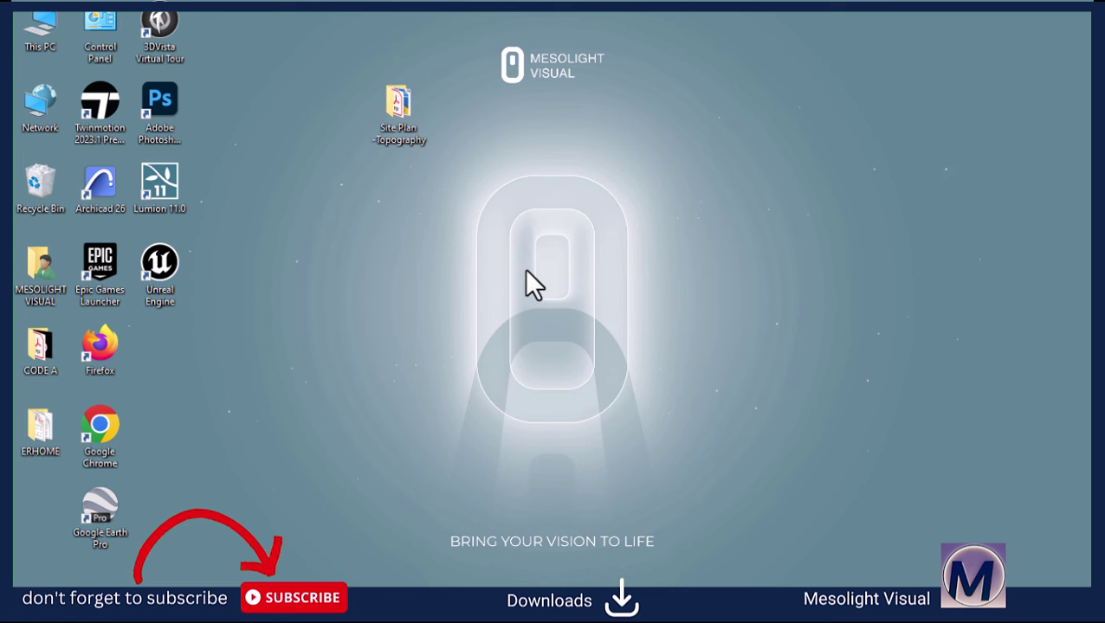
double_click(402, 99)
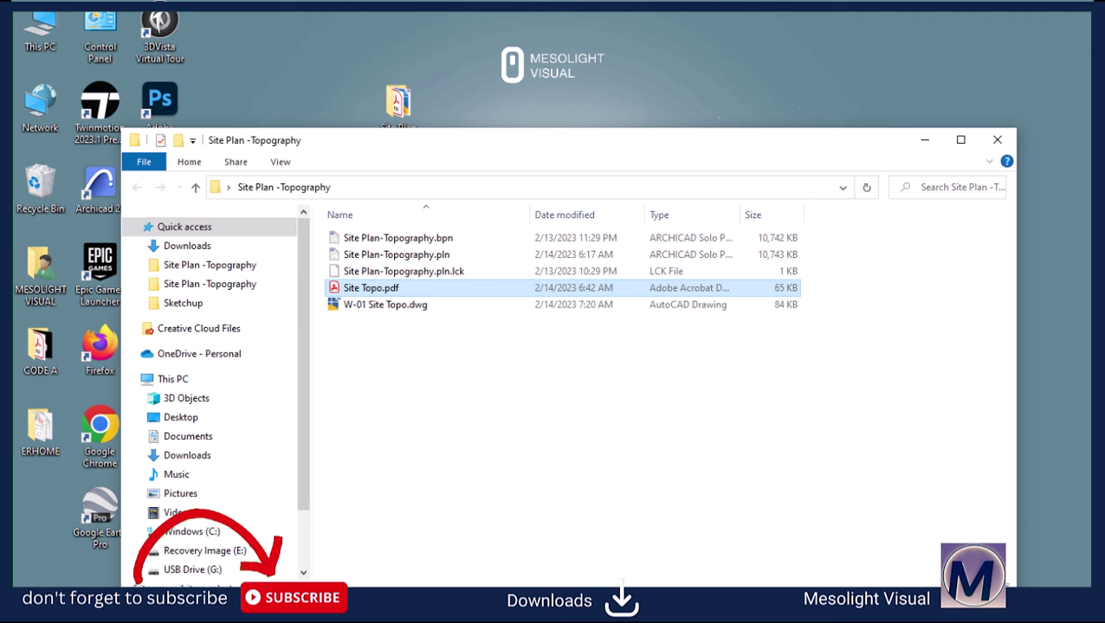
left_click(924, 140)
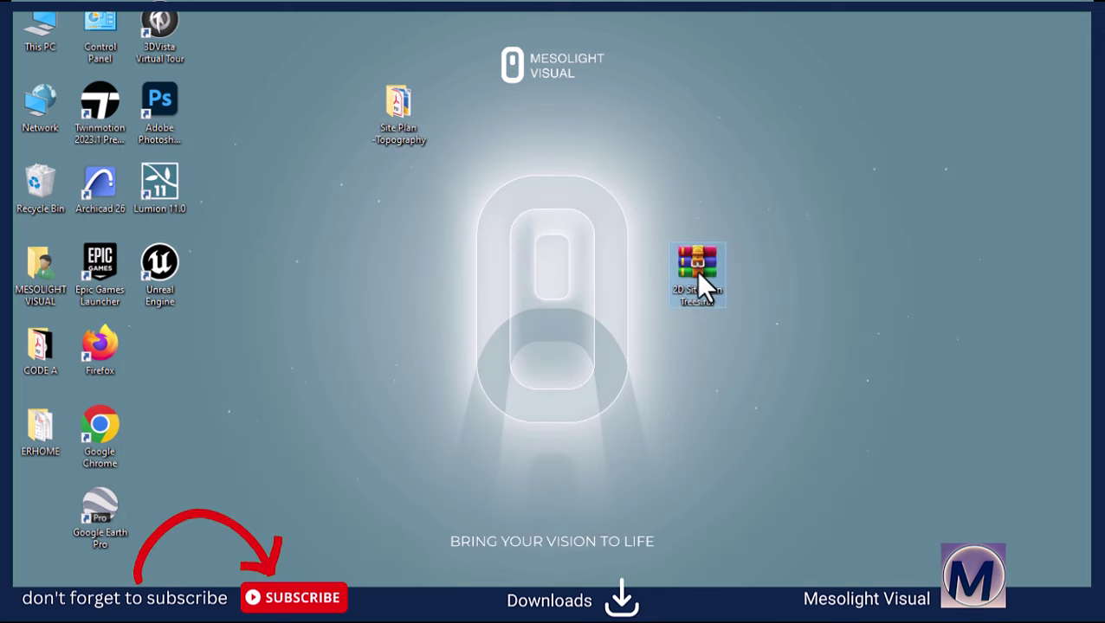
left_click_drag(698, 270, 469, 329)
left_click_drag(367, 288, 343, 298)
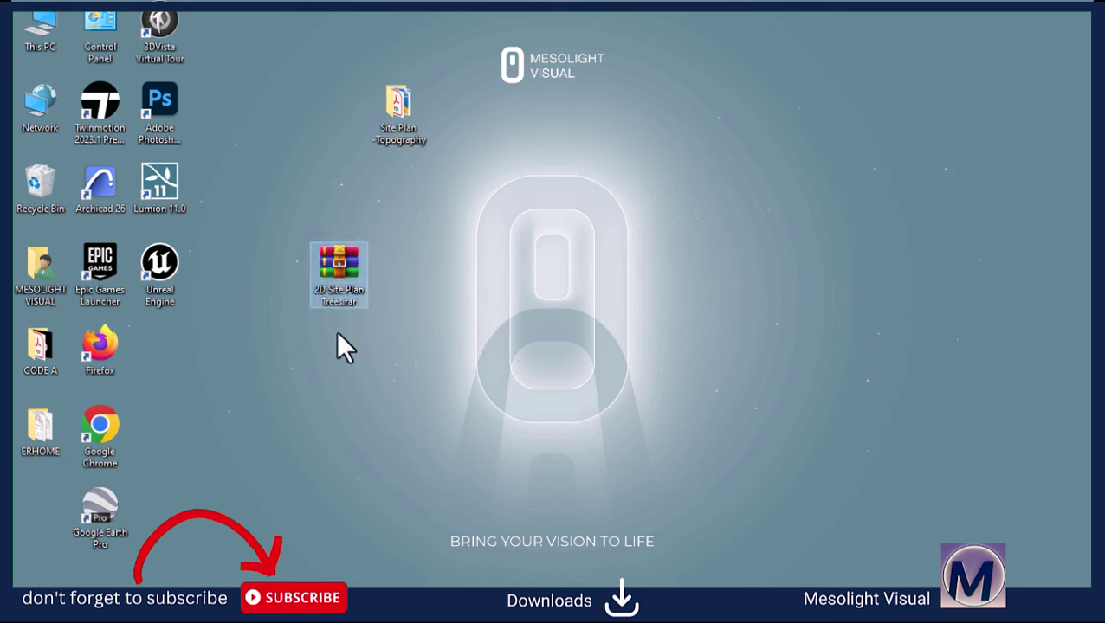
Step: Extract the 2D Site Plan Trees archive and set its folder beside the .rar file
right_click(339, 274)
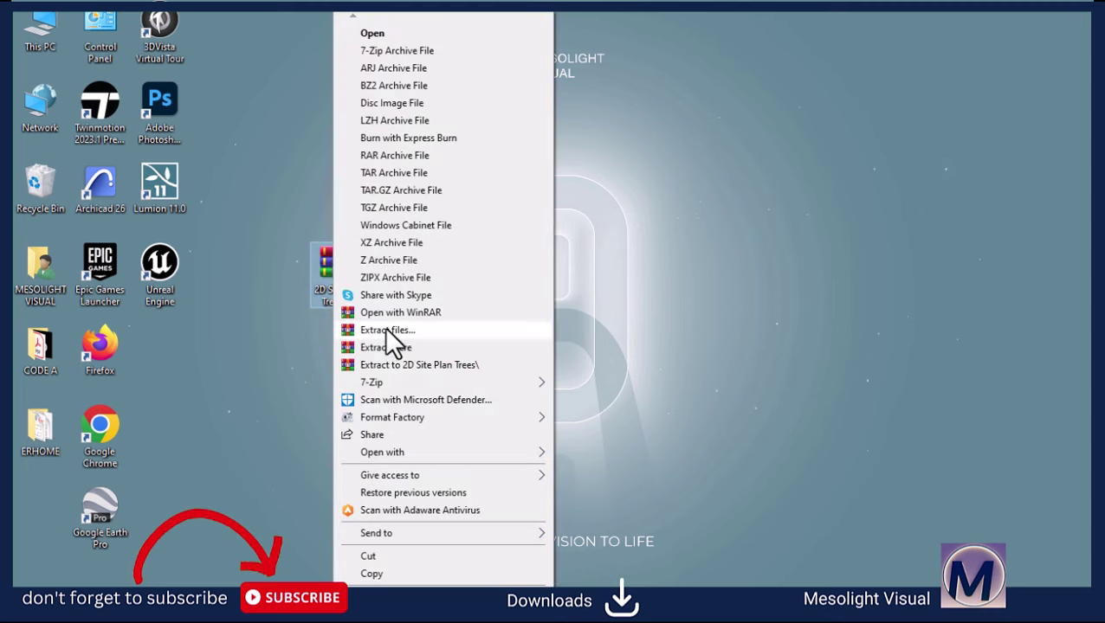
left_click(375, 348)
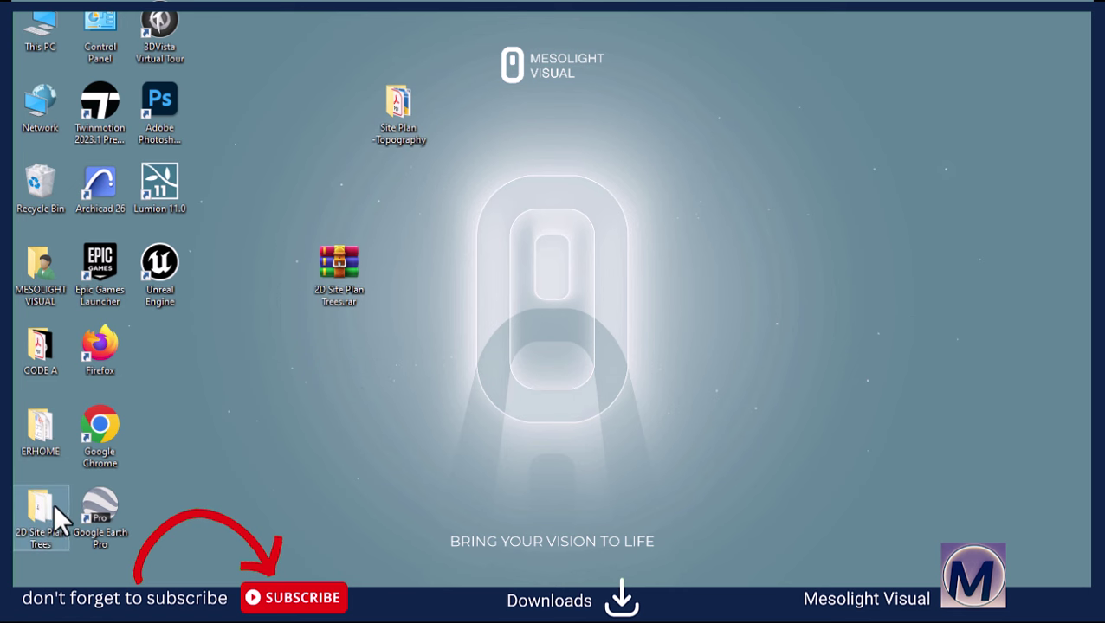
left_click_drag(52, 506, 434, 390)
left_click_drag(448, 257, 450, 258)
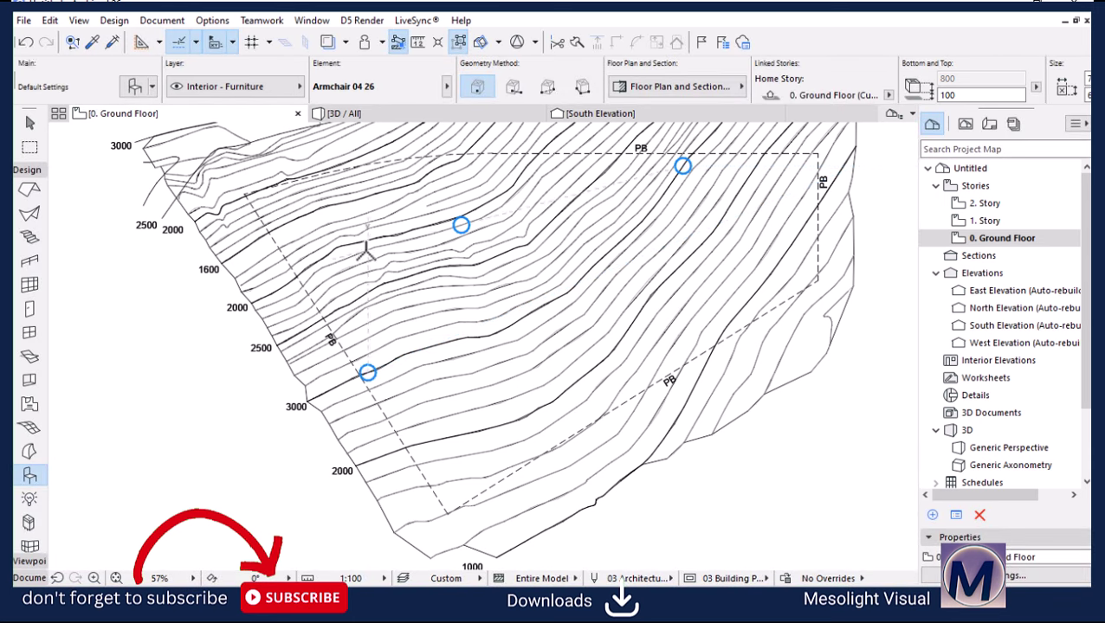
Step: Remove the Site Plan -Topography library in the Library Manager
left_click(22, 21)
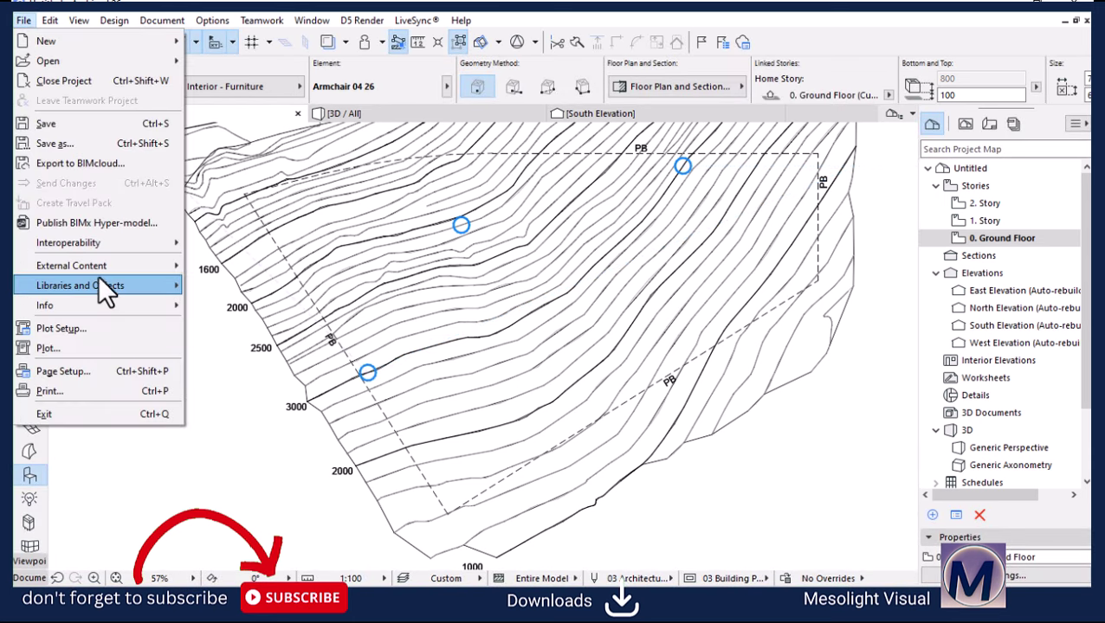
mouse_move(99, 288)
left_click(284, 286)
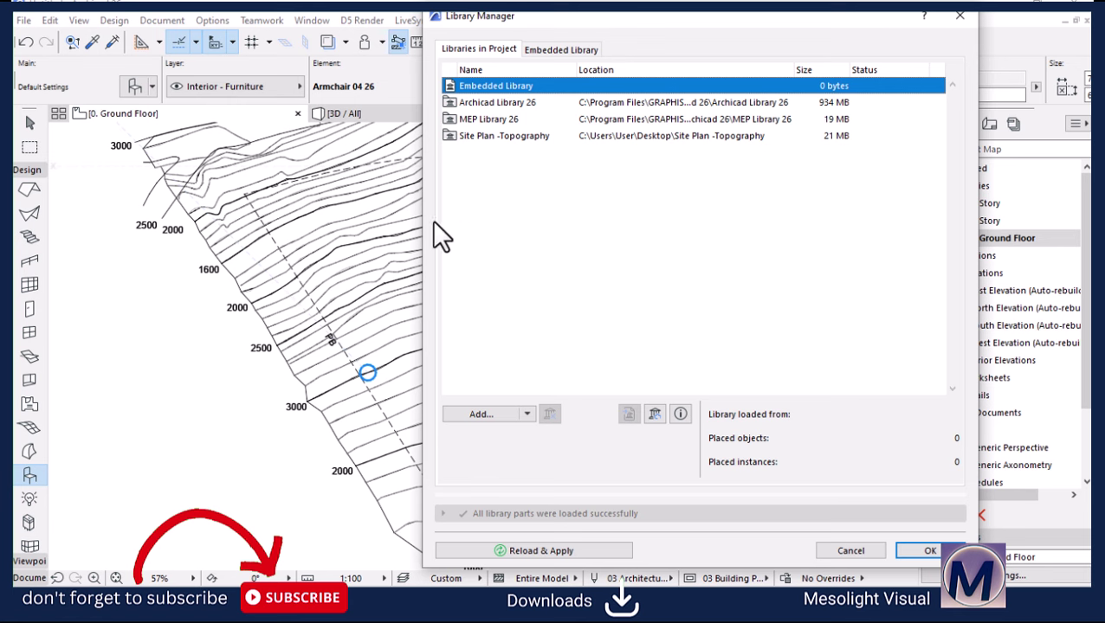
left_click(489, 136)
left_click(550, 414)
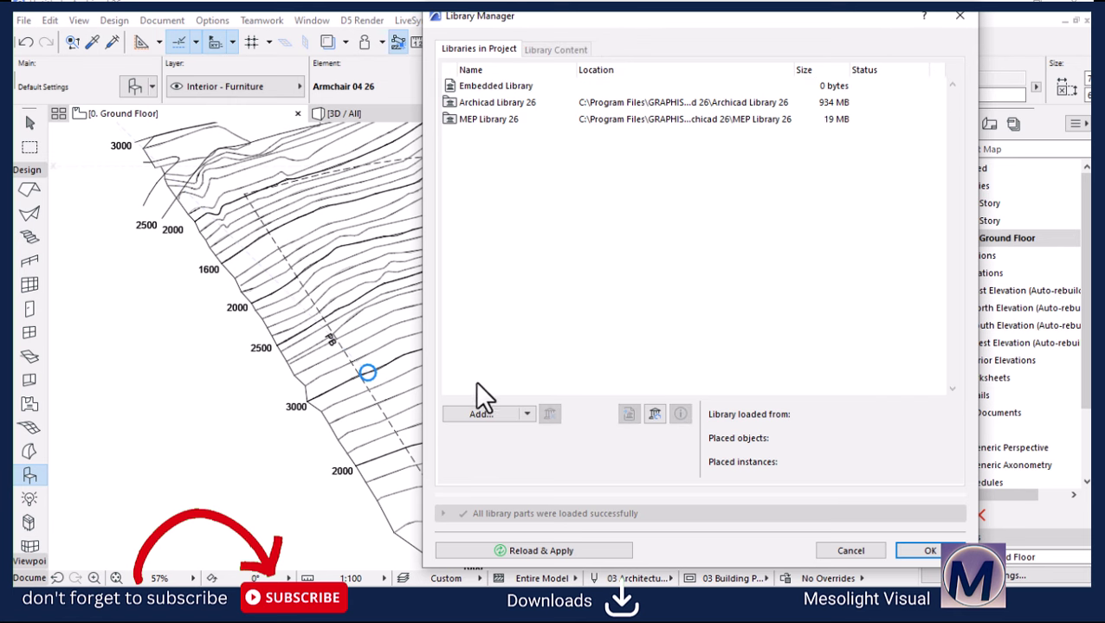
Step: Add the Desktop folder 2D Site Plan Trees as a library and apply the changes
left_click(476, 413)
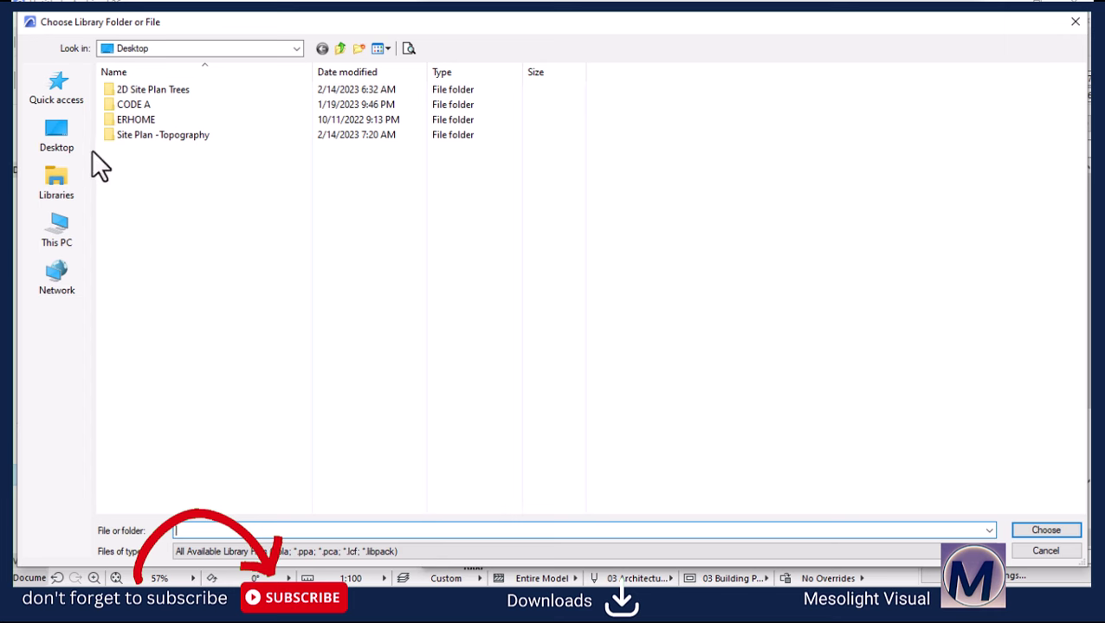
left_click(57, 130)
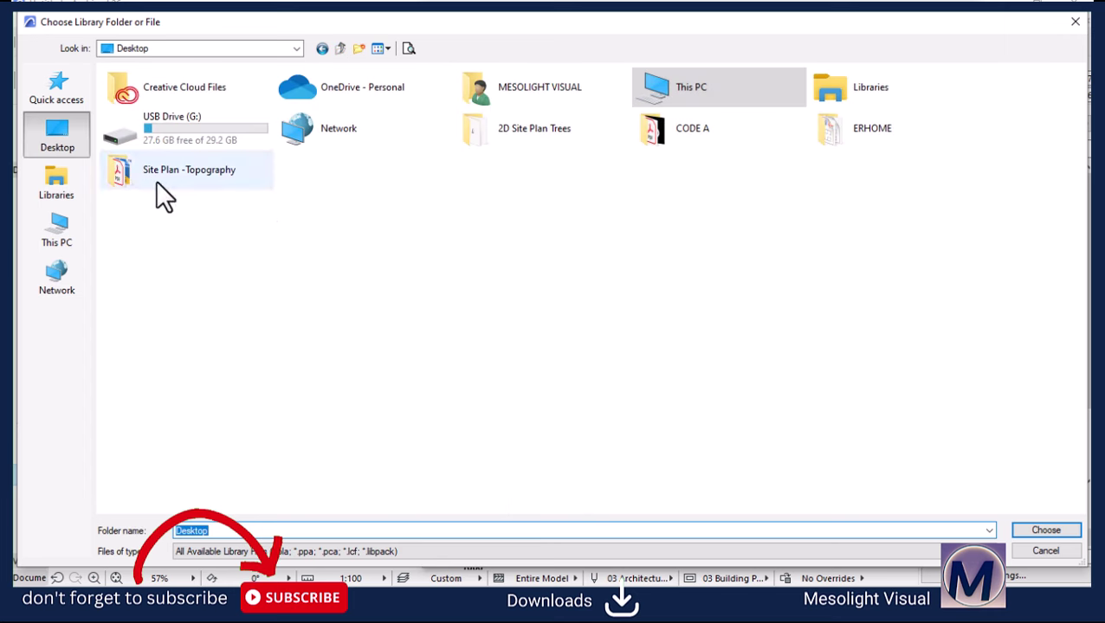
left_click(518, 137)
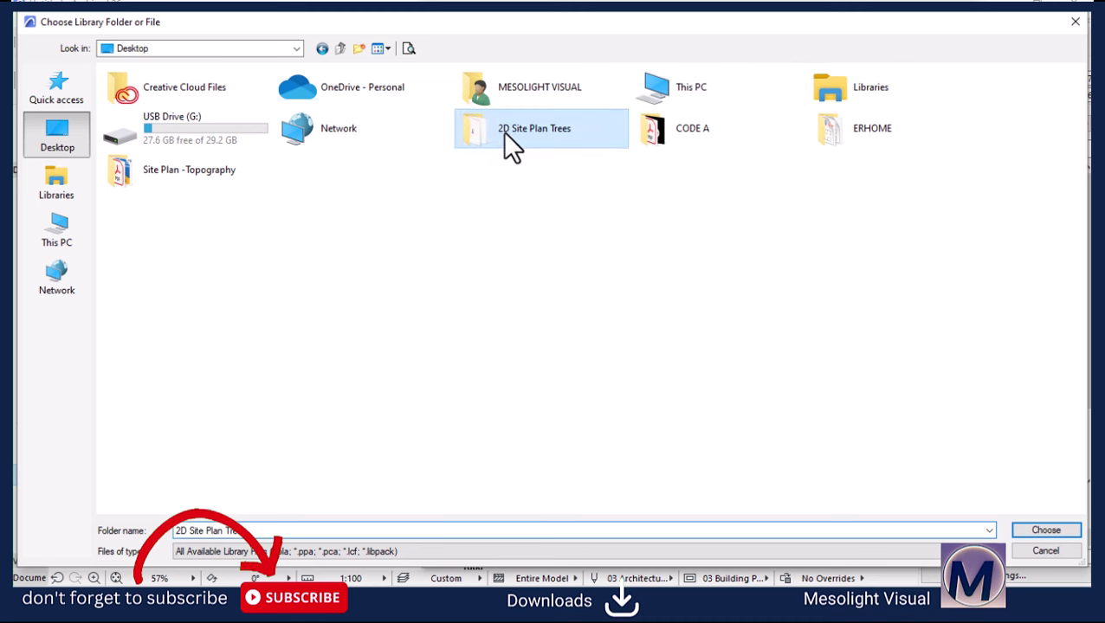
left_click(1031, 532)
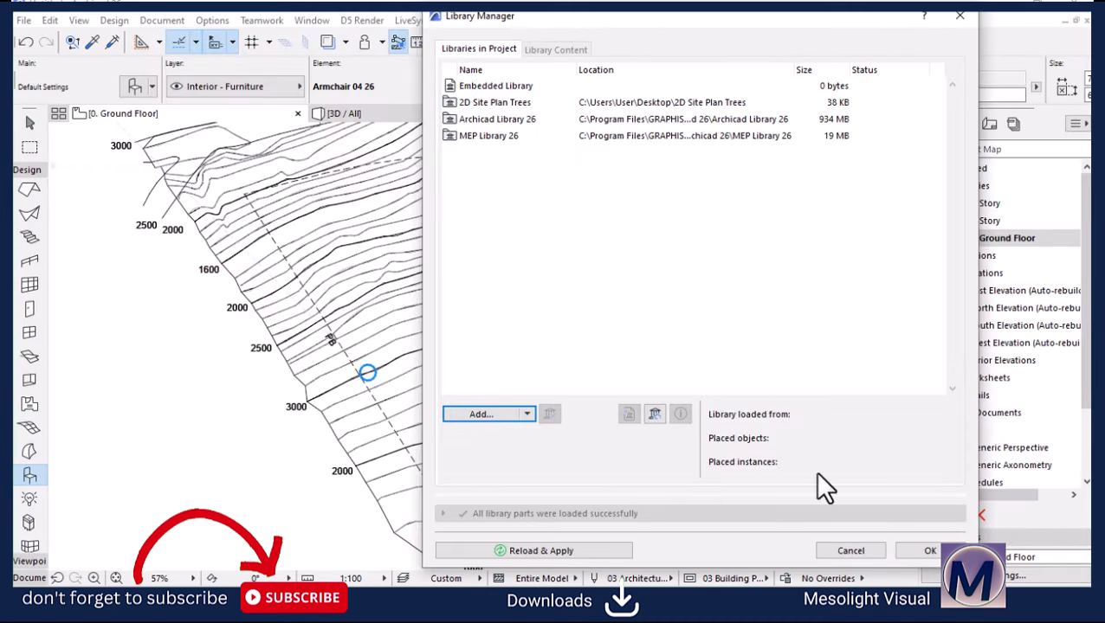
left_click(929, 550)
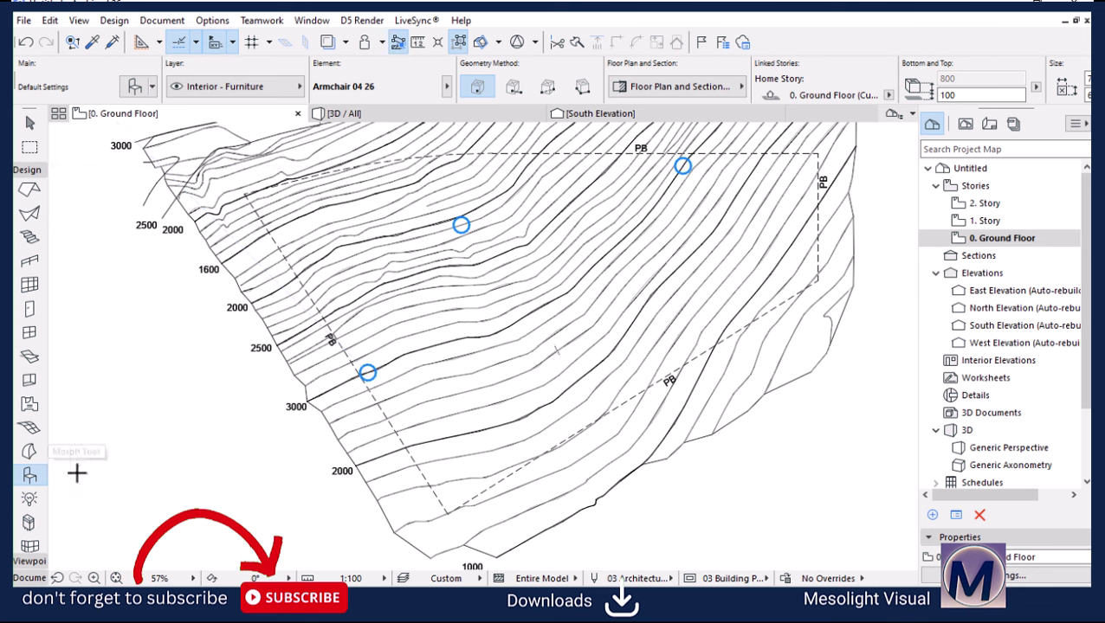
Step: Open Object default settings and browse to Linked Libraries > 2D Site Plan Trees
left_click(31, 477)
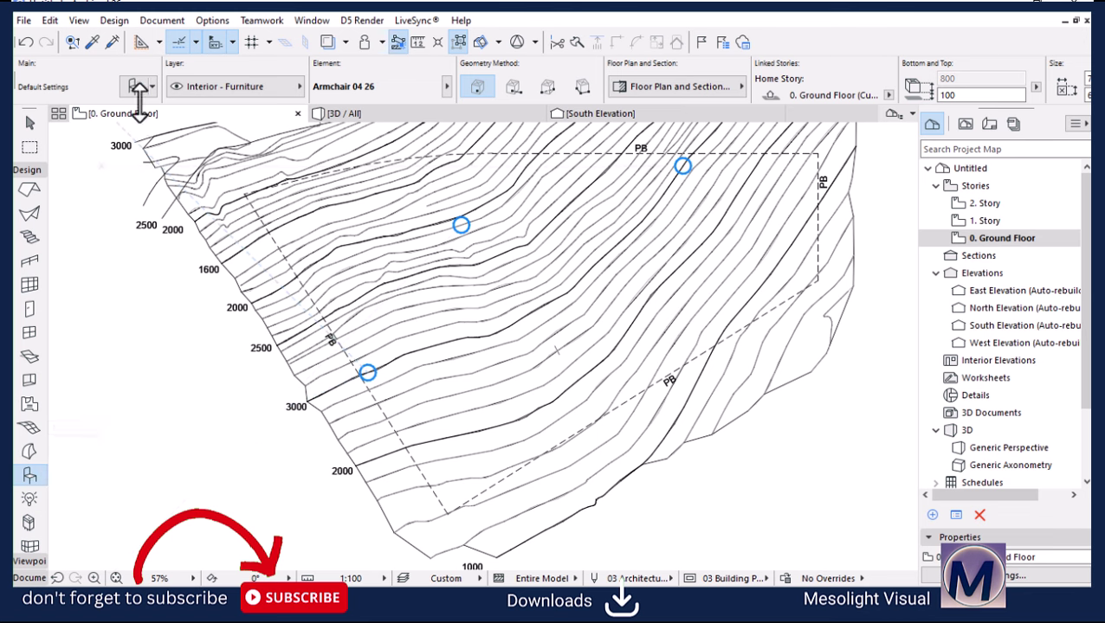
left_click(140, 86)
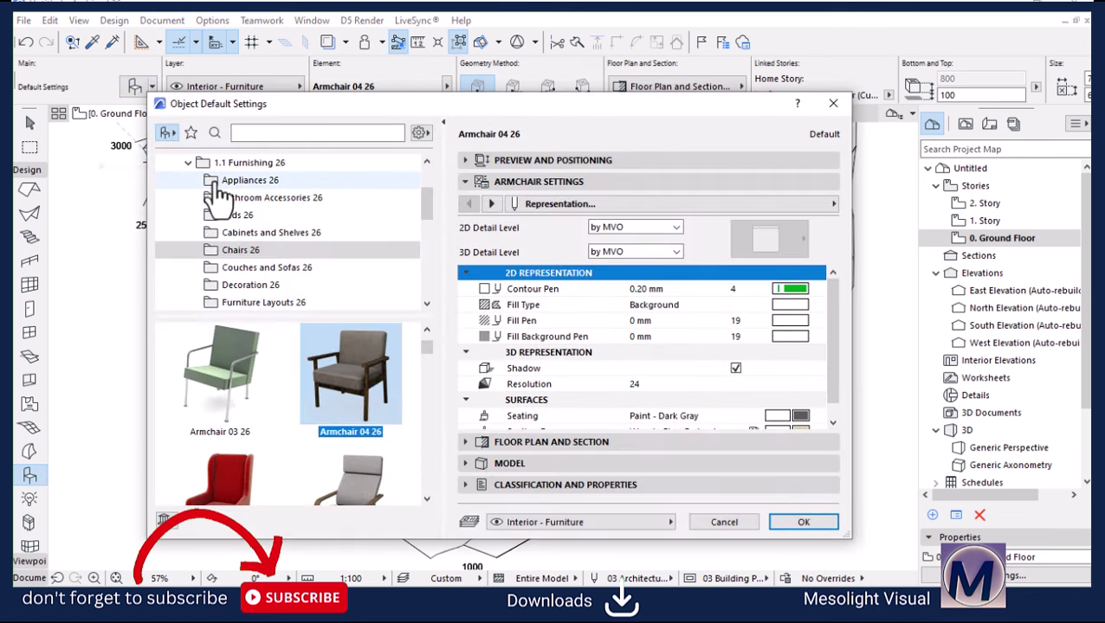
left_click(191, 164)
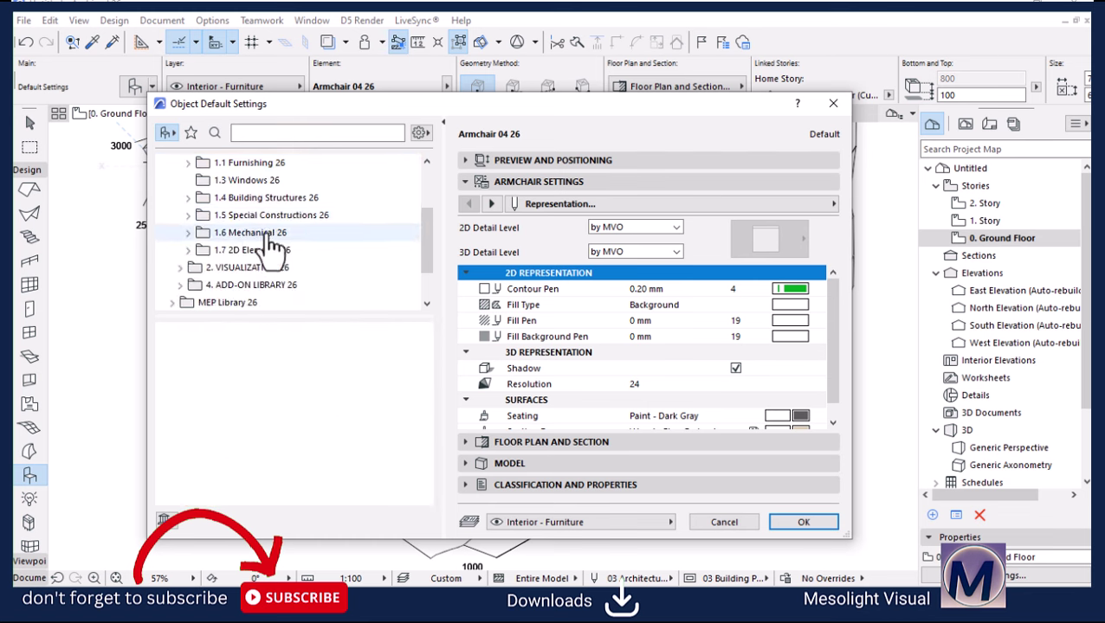
scroll(251, 247, "up", 2)
left_click(172, 215)
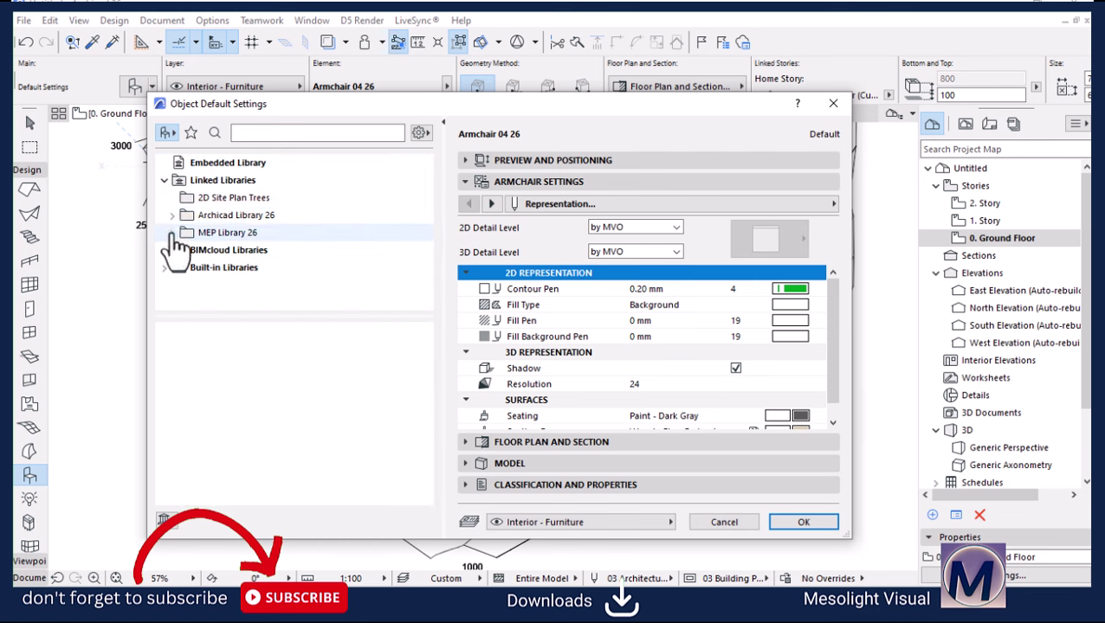
left_click(185, 182)
left_click(266, 198)
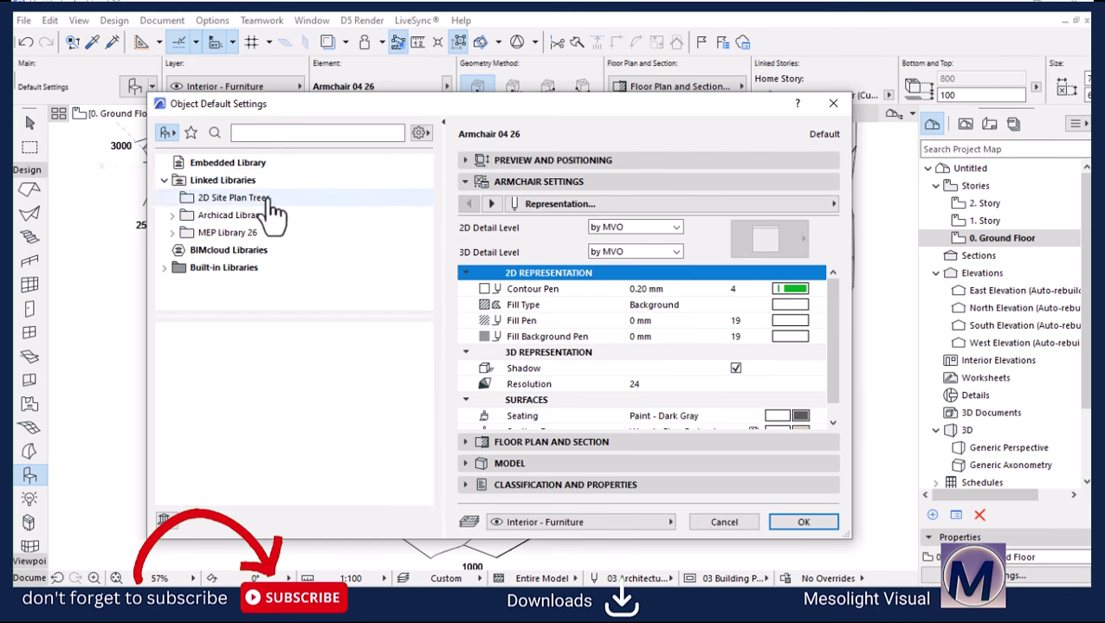
left_click(217, 199)
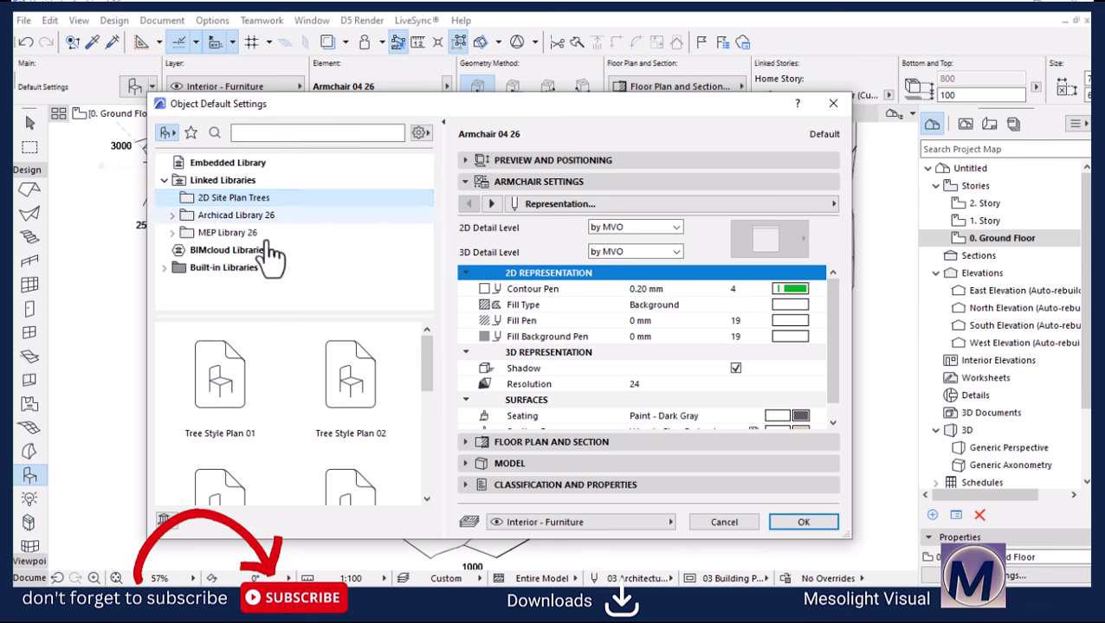
scroll(364, 439, "down", 5)
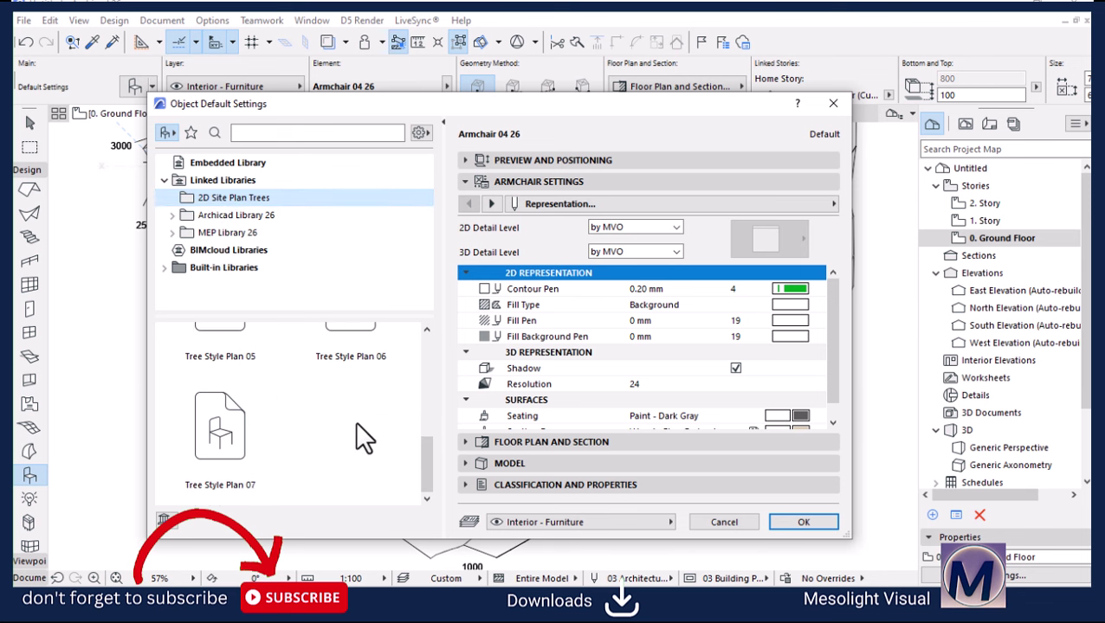
scroll(355, 422, "up", 5)
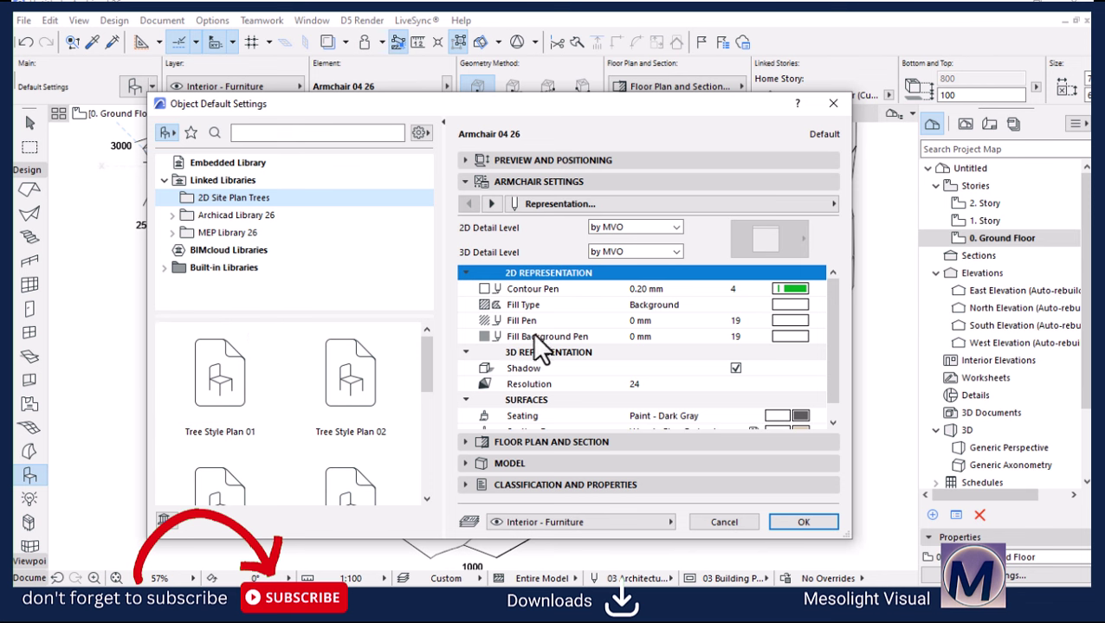
Step: Expand the preview panel and preview Tree Style Plan 01 through 04
left_click(514, 161)
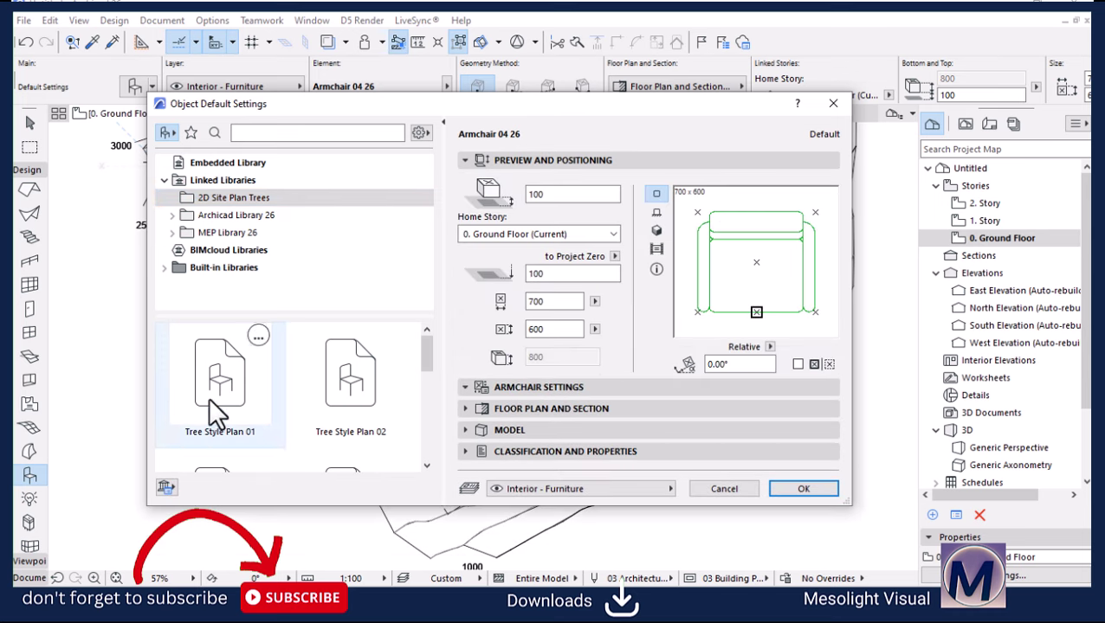
left_click(201, 394)
left_click(368, 384)
scroll(295, 424, "down", 1)
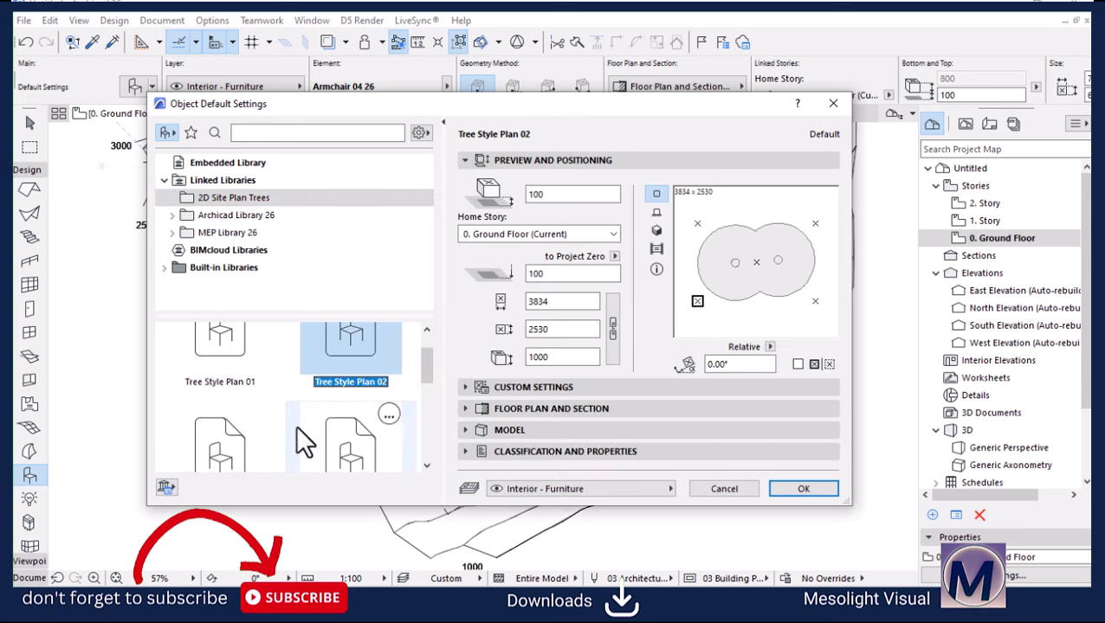
left_click(224, 371)
scroll(364, 410, "down", 1)
scroll(363, 410, "down", 1)
left_click(351, 434)
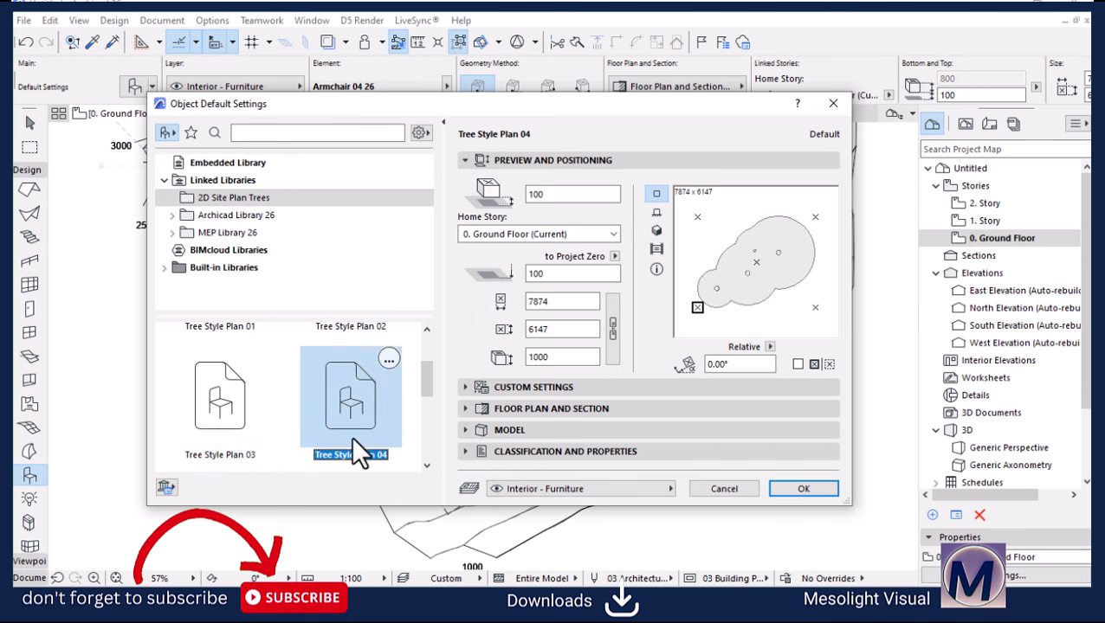
left_click(260, 420)
Step: Preview Tree Style Plan 05 to 07, then select Tree Style Plan 01 (6838 × 4983)
scroll(346, 429, "down", 1)
left_click(342, 424)
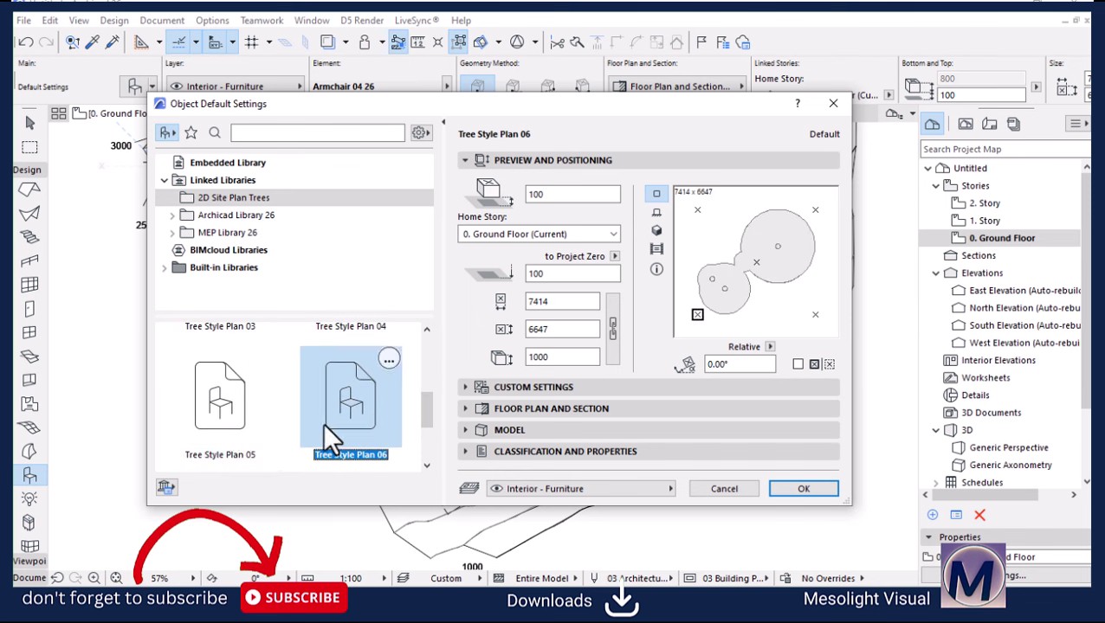
left_click(230, 429)
scroll(360, 424, "down", 1)
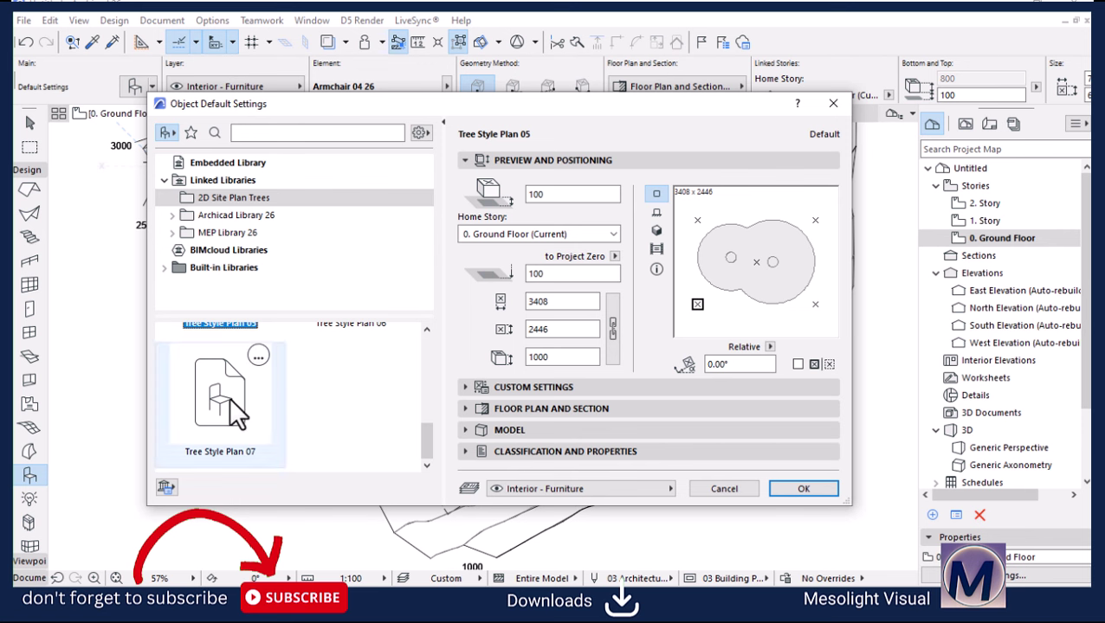
left_click(228, 397)
scroll(359, 387, "up", 1)
left_click(336, 391)
scroll(338, 394, "up", 1)
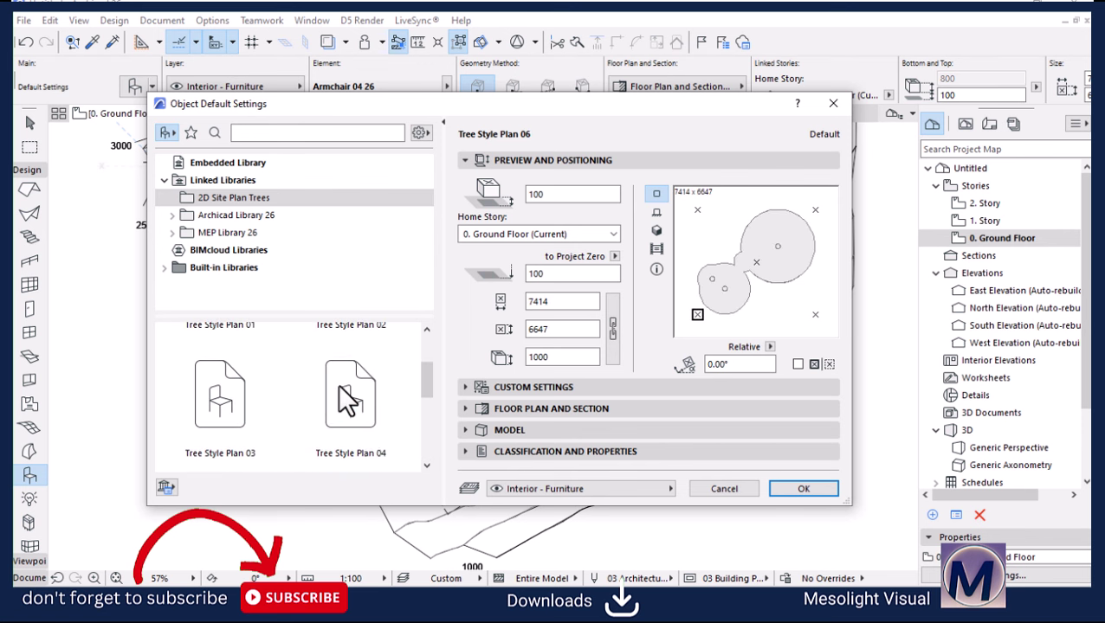
scroll(260, 389, "up", 1)
left_click(225, 382)
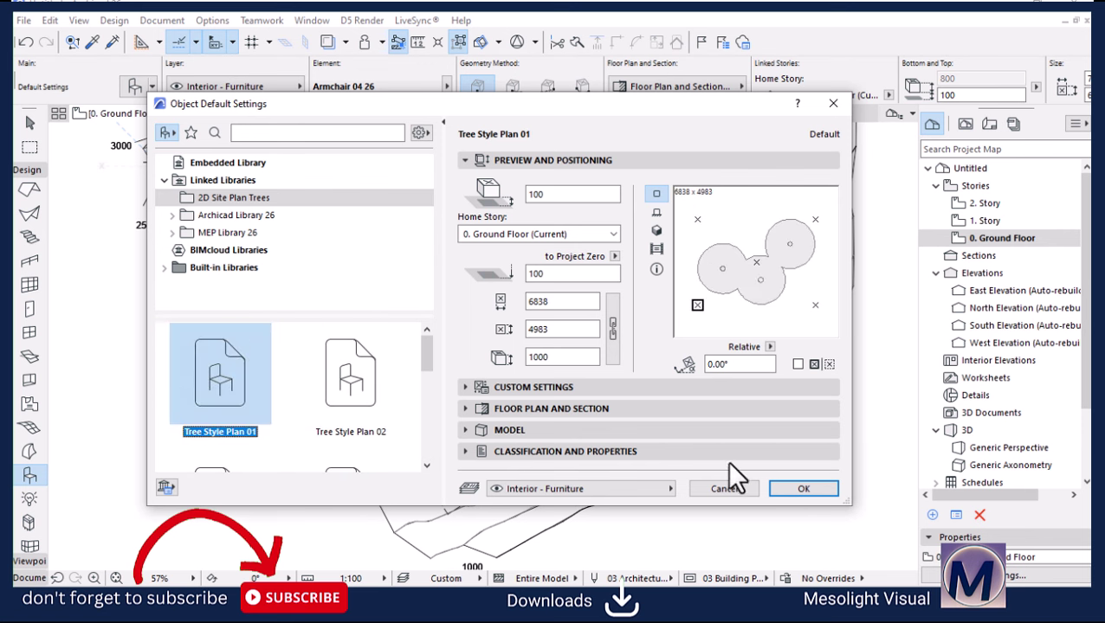
Step: Confirm Tree Style Plan 01, then switch the object to Tree Style Plan 02
left_click(793, 488)
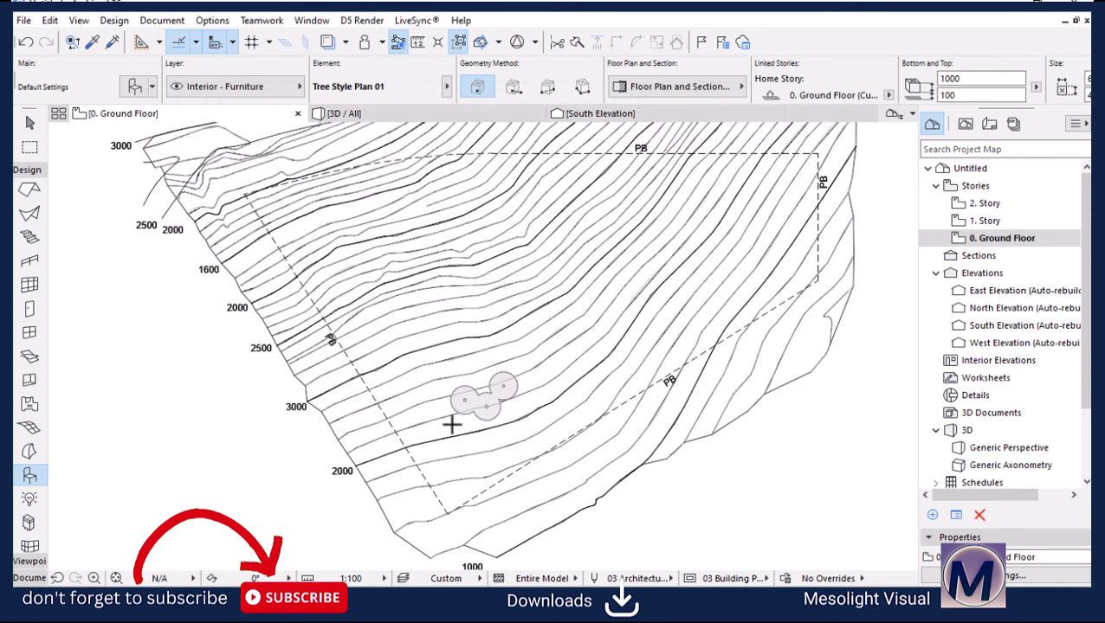
scroll(495, 437, "down", 2)
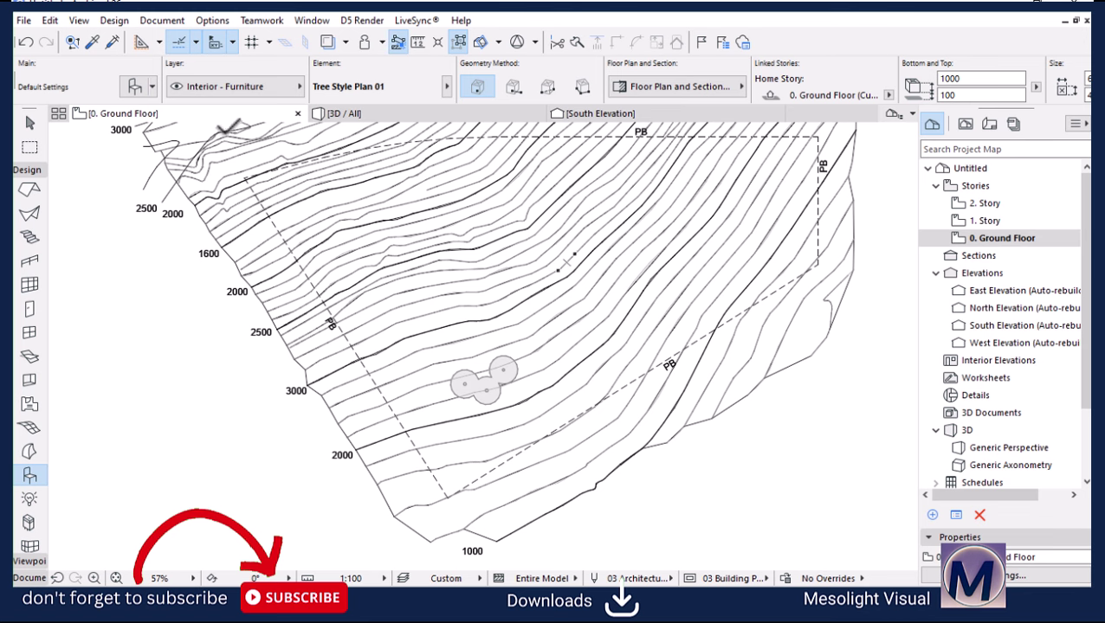
left_click(132, 86)
left_click(349, 381)
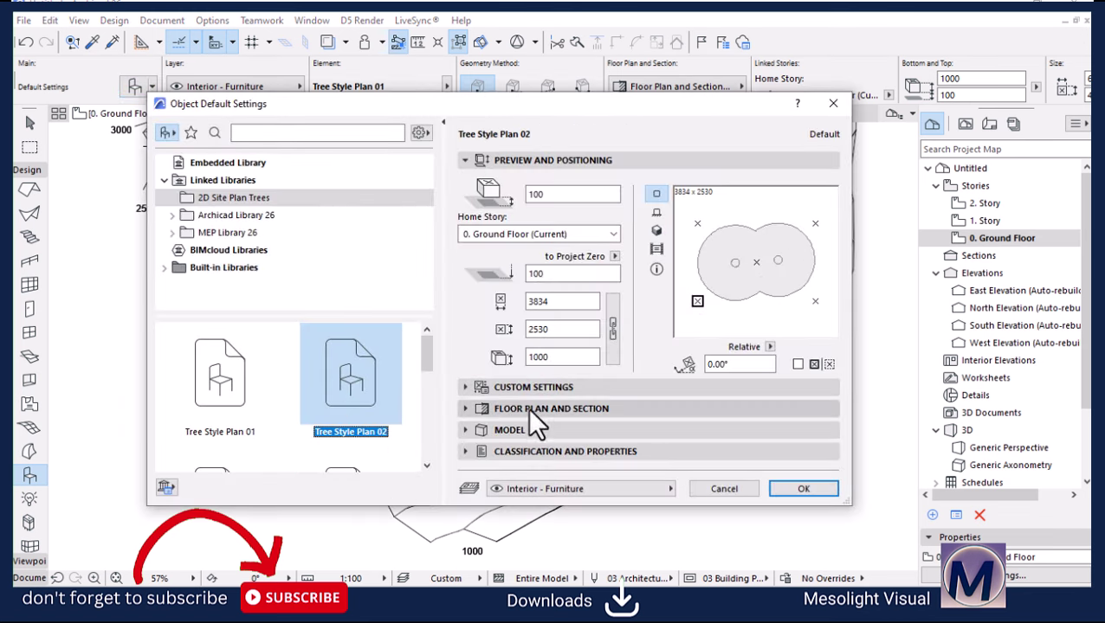
left_click(777, 478)
scroll(547, 457, "up", 2)
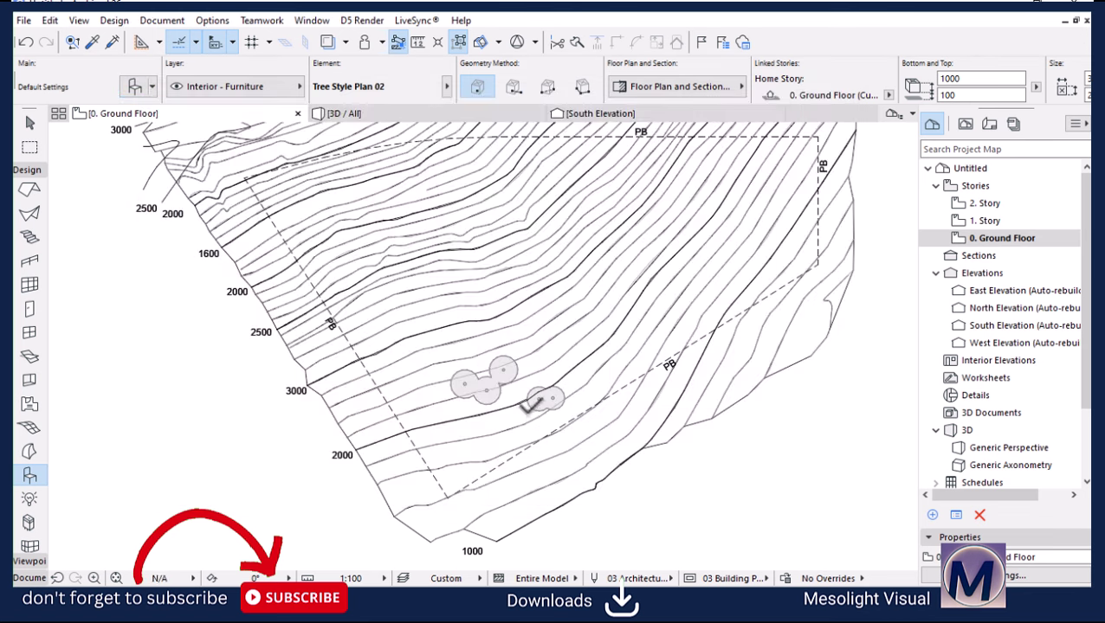
scroll(542, 448, "up", 5)
Step: Move the new Tree Style Plan 02 tree left and stretch it larger from its corner
left_click(556, 255)
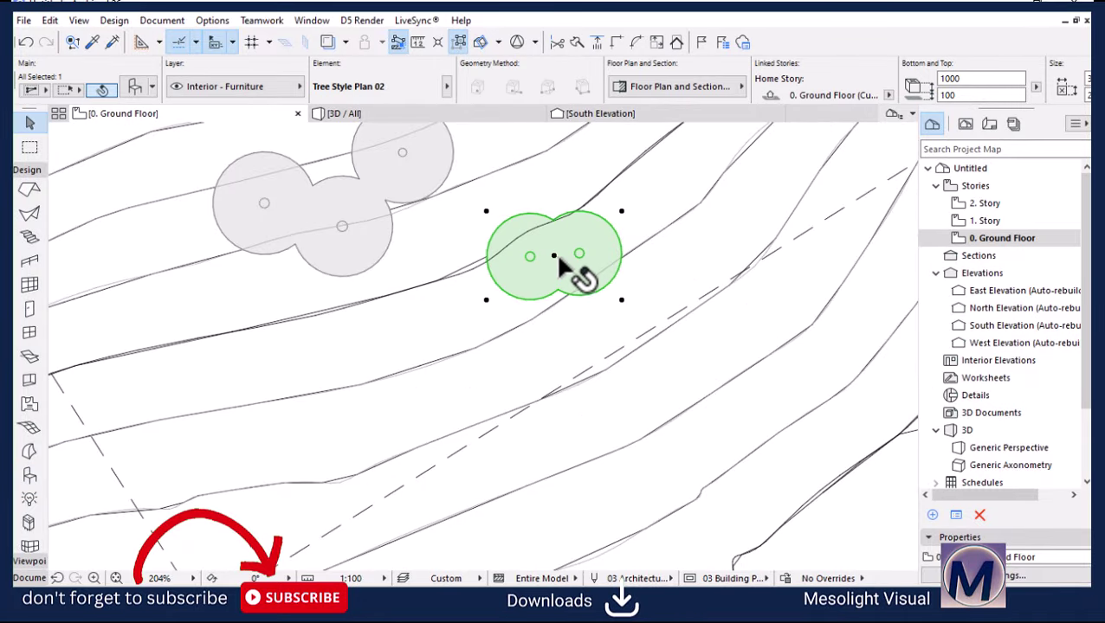
left_click_drag(554, 255, 476, 276)
scroll(394, 283, "down", 6)
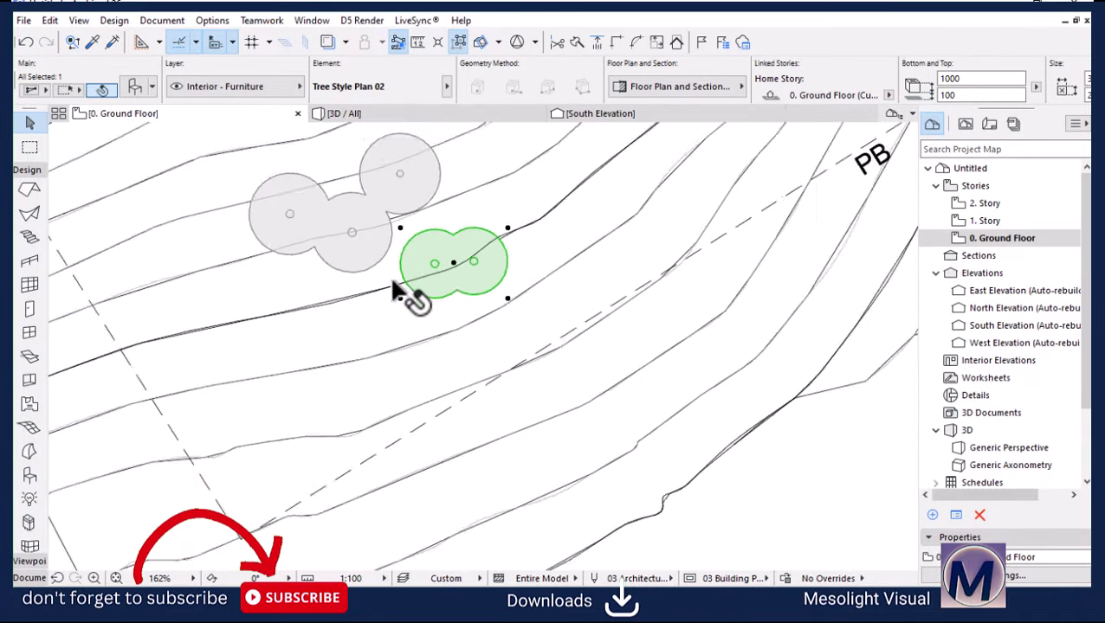
left_click(443, 259)
scroll(443, 257, "up", 4)
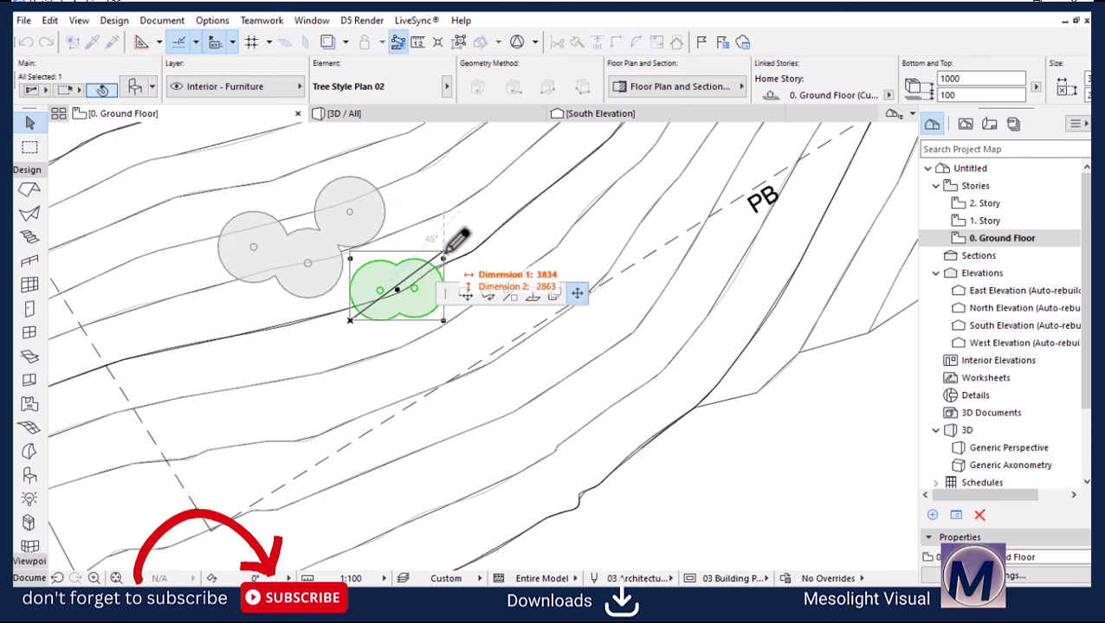
left_click(500, 222)
Step: Move the enlarged tree lower down the slope and deselect it
scroll(463, 266, "down", 5)
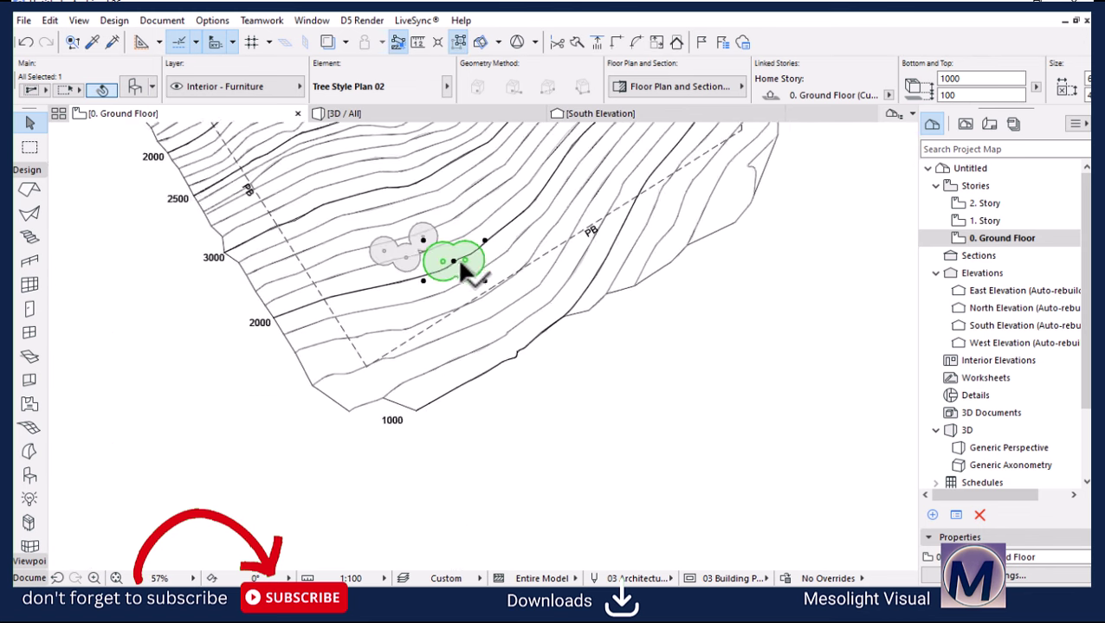
scroll(451, 264, "up", 4)
left_click(457, 258)
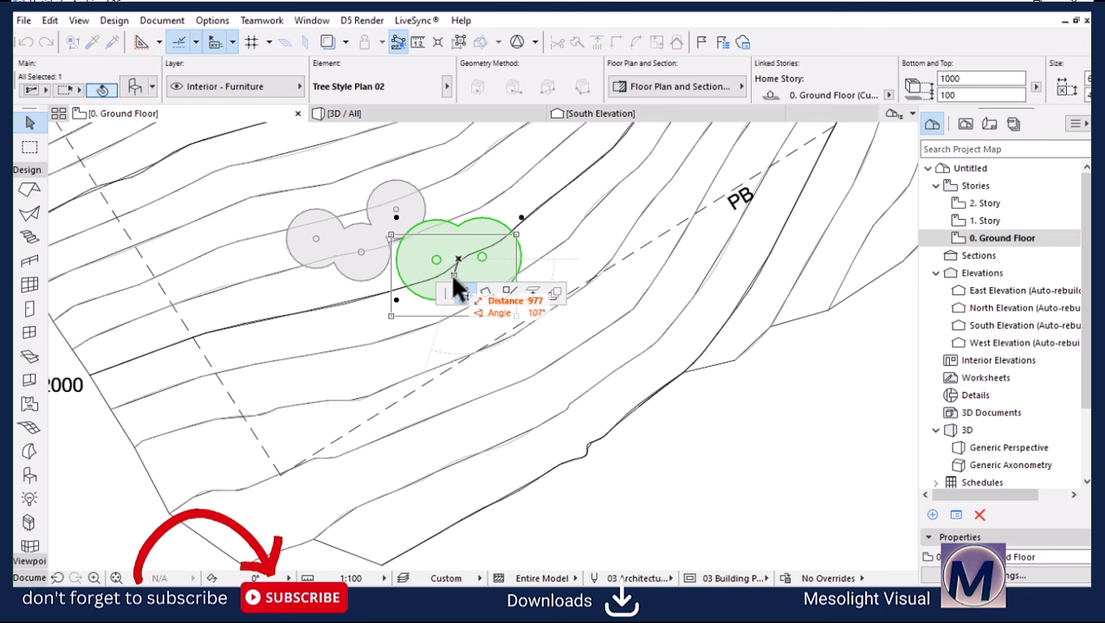
left_click(440, 319)
scroll(579, 407, "down", 5)
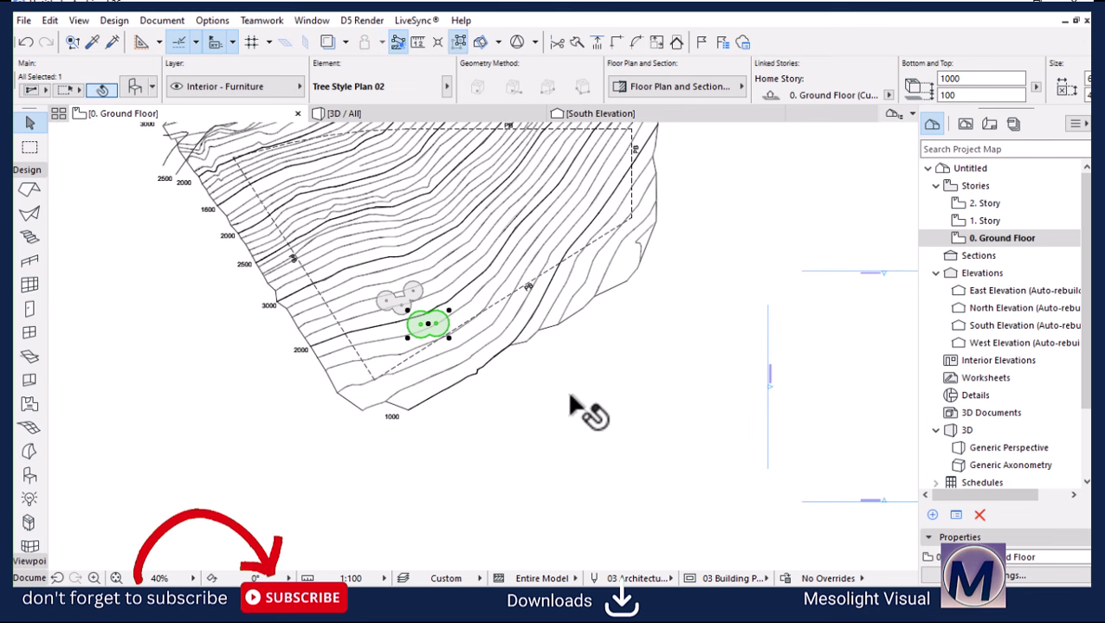
left_click(98, 219)
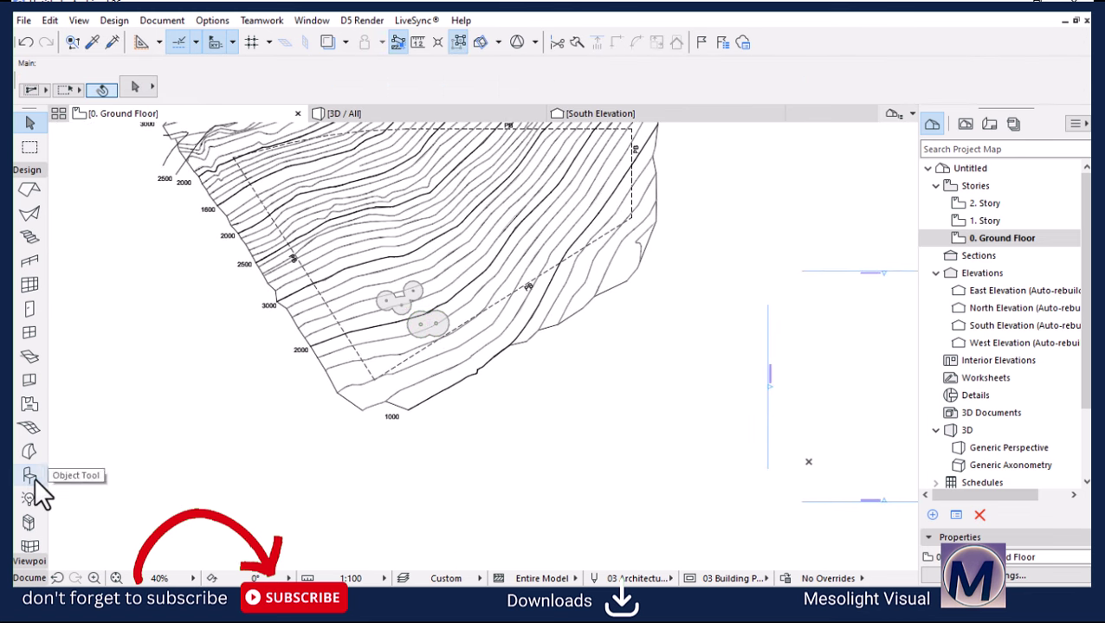
Step: With the Object tool, set Tree Style Plan 03 as the object to place
left_click(30, 475)
left_click(136, 86)
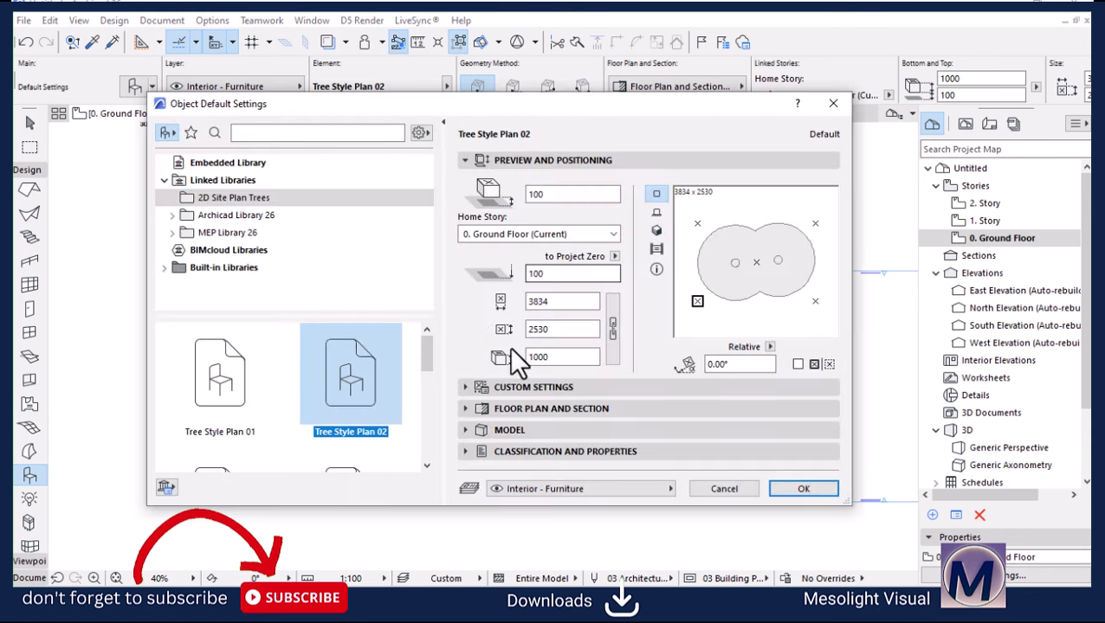
scroll(251, 416, "down", 2)
left_click(221, 392)
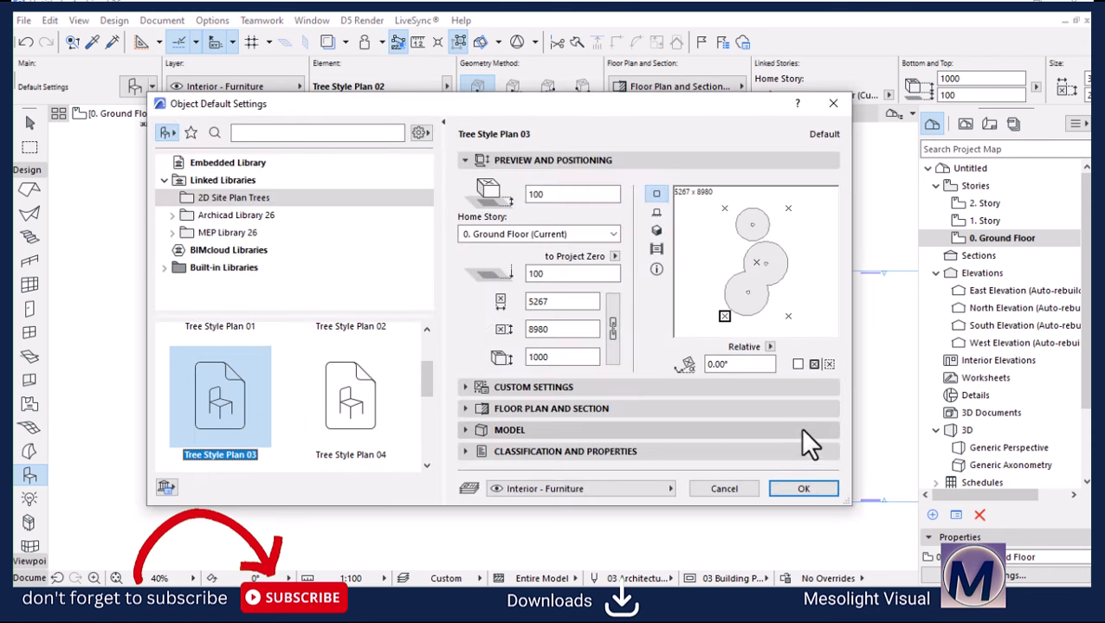
left_click(795, 487)
scroll(609, 490, "down", 3)
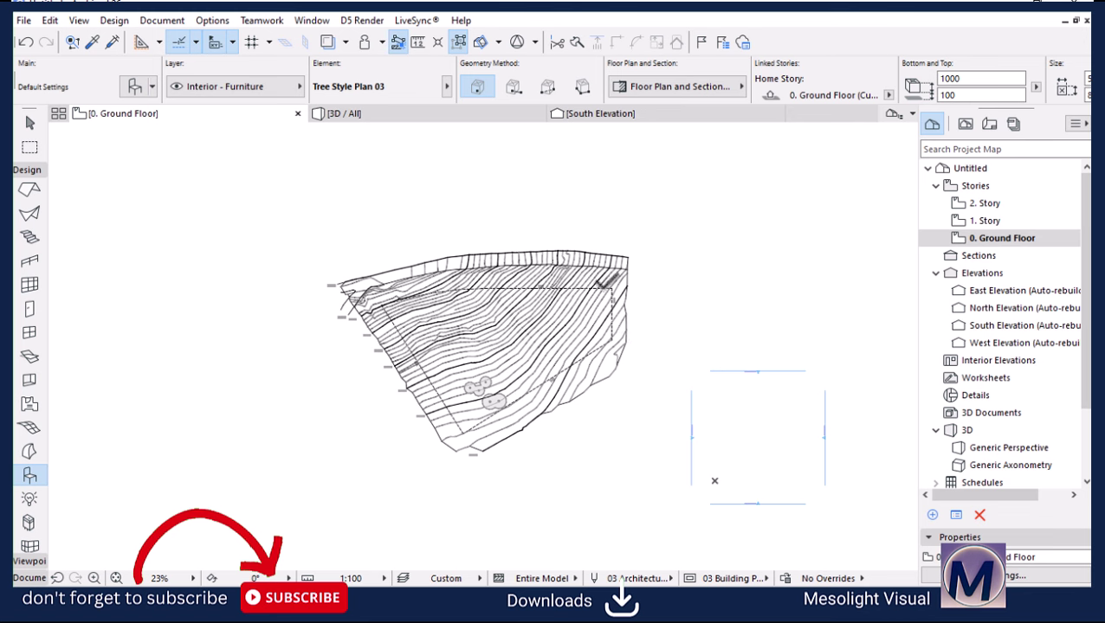
scroll(602, 293, "up", 3)
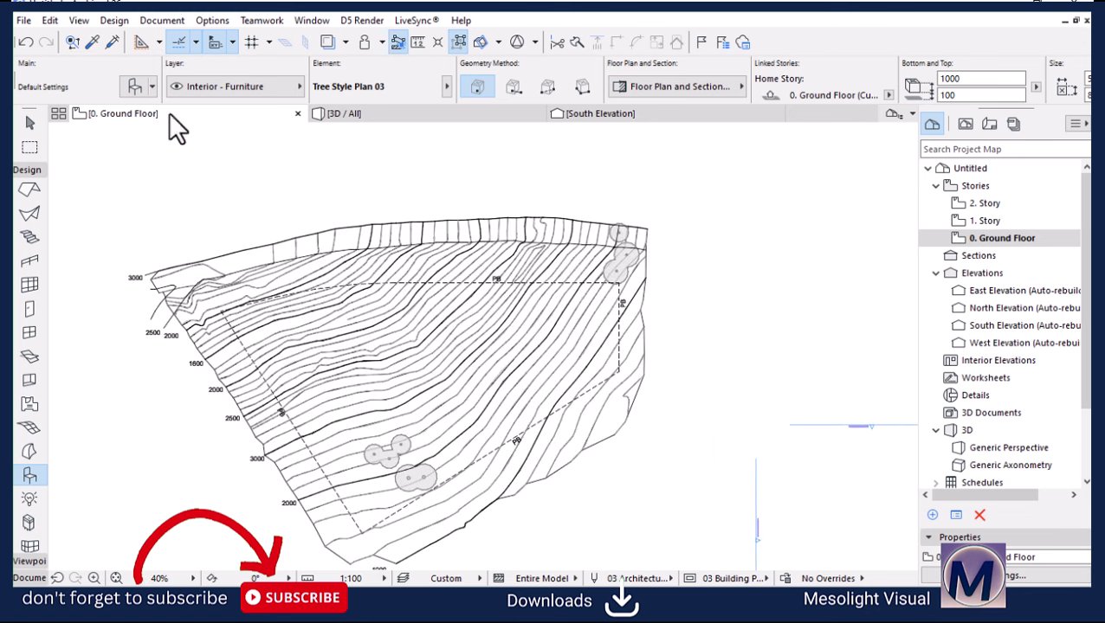
Step: Switch the object to Tree Style Plan 04, then to Tree Style Plan 05
left_click(134, 86)
scroll(385, 357, "down", 1)
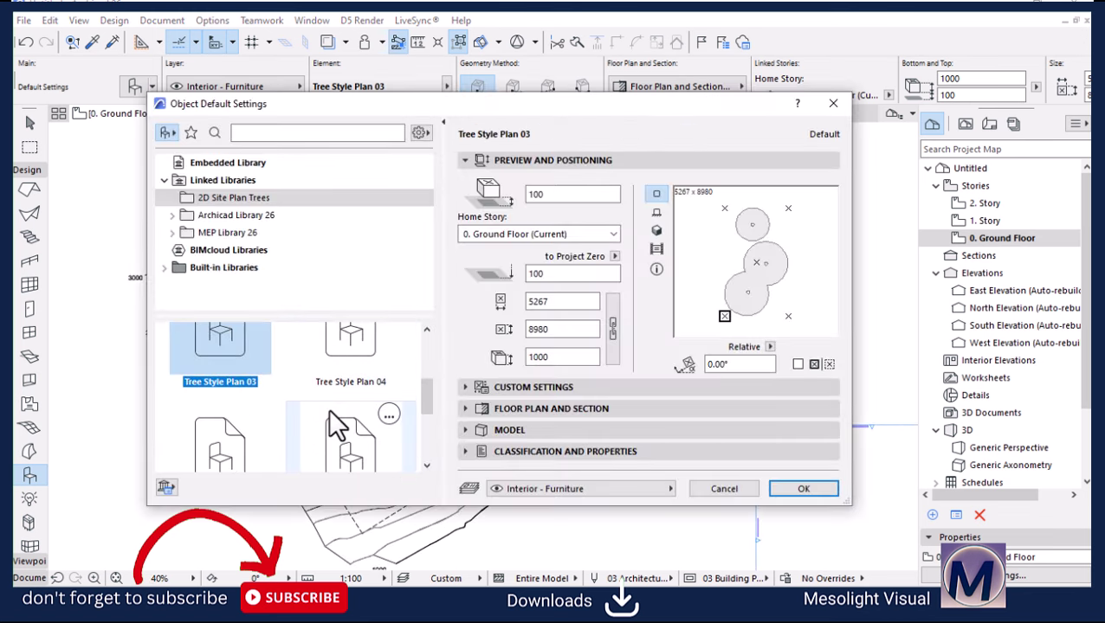
scroll(372, 346, "up", 1)
left_click(365, 346)
left_click(794, 487)
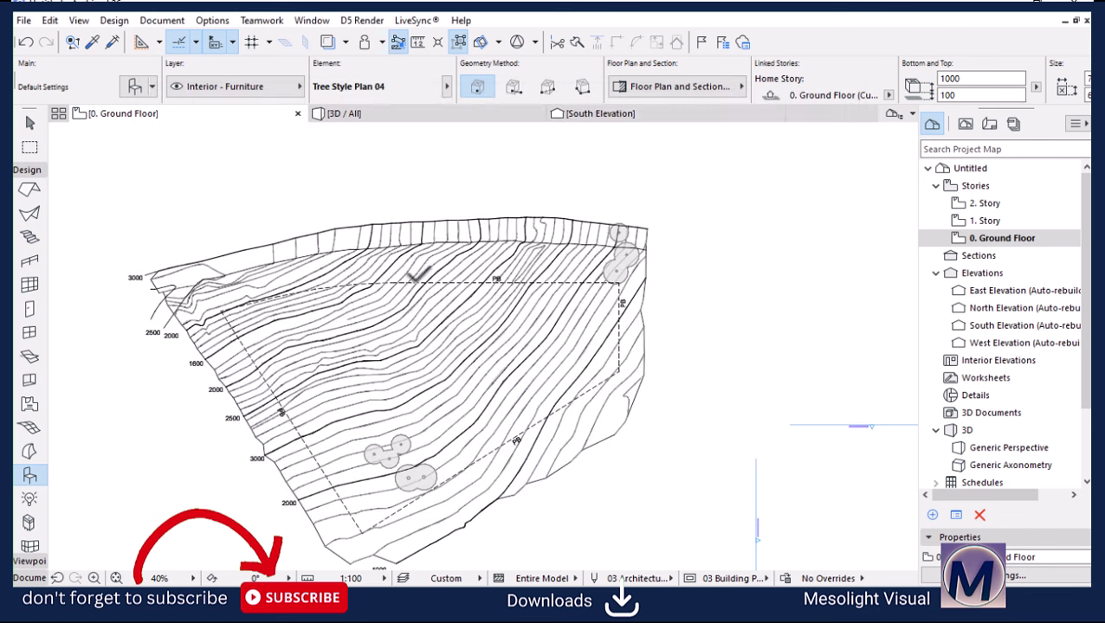
scroll(492, 289, "down", 1)
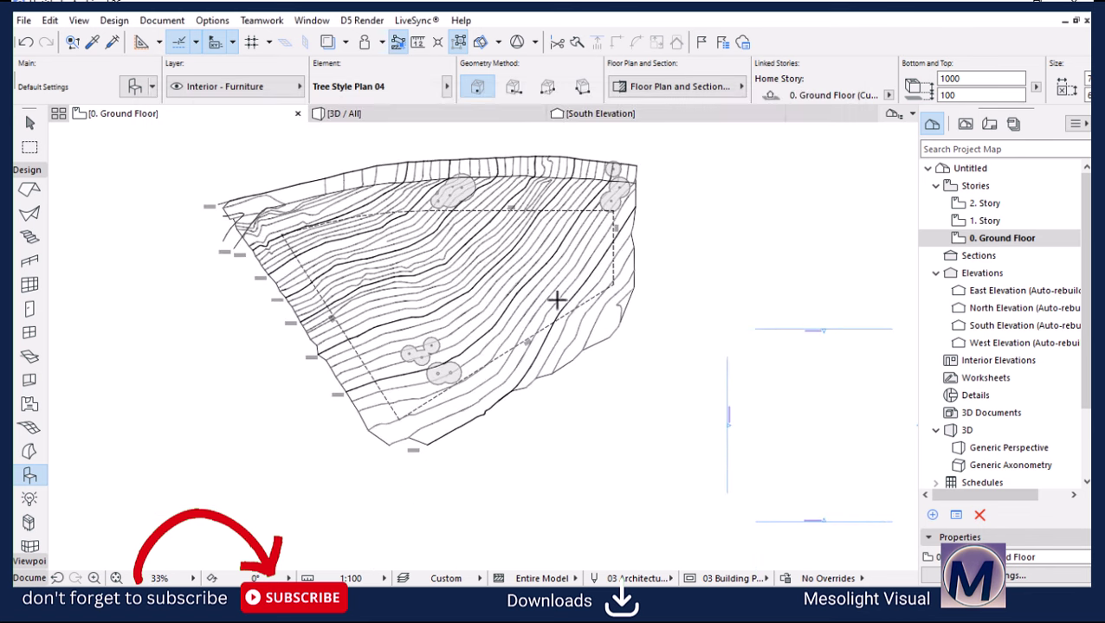
left_click(134, 86)
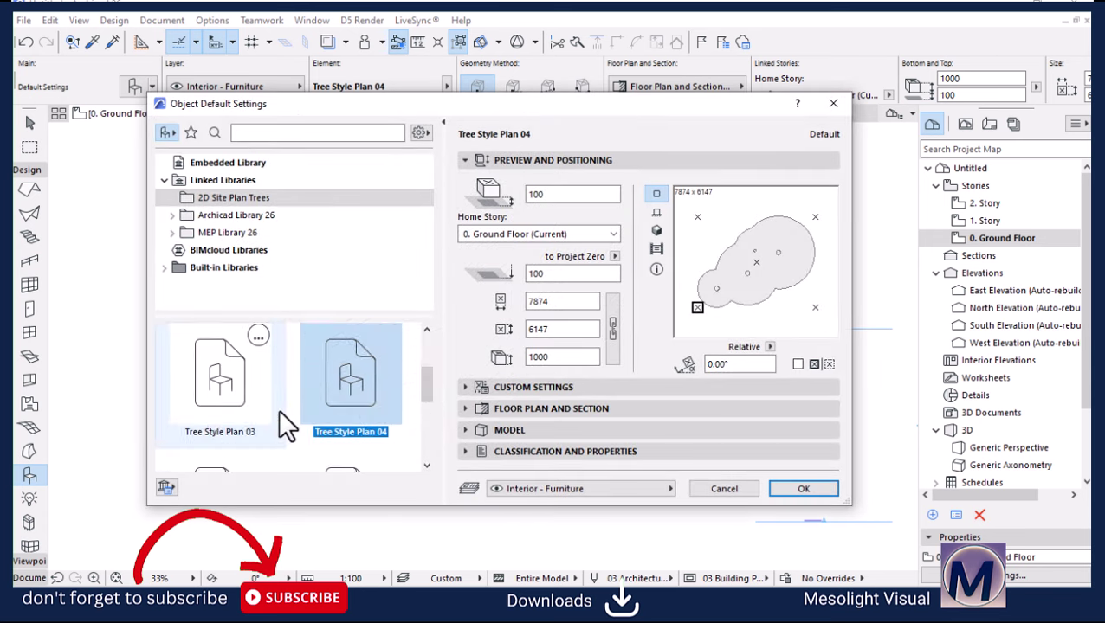
scroll(278, 414, "down", 1)
left_click(216, 447)
left_click(795, 490)
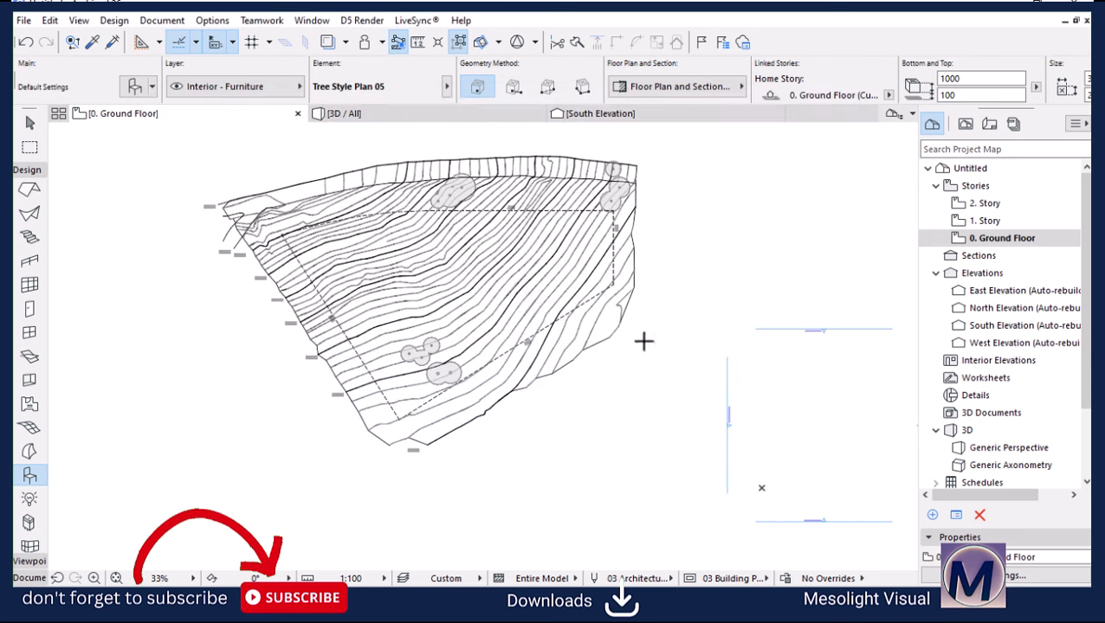
Step: Choose Tree Style Plan 06 and place one at the upper right of the site
left_click(132, 85)
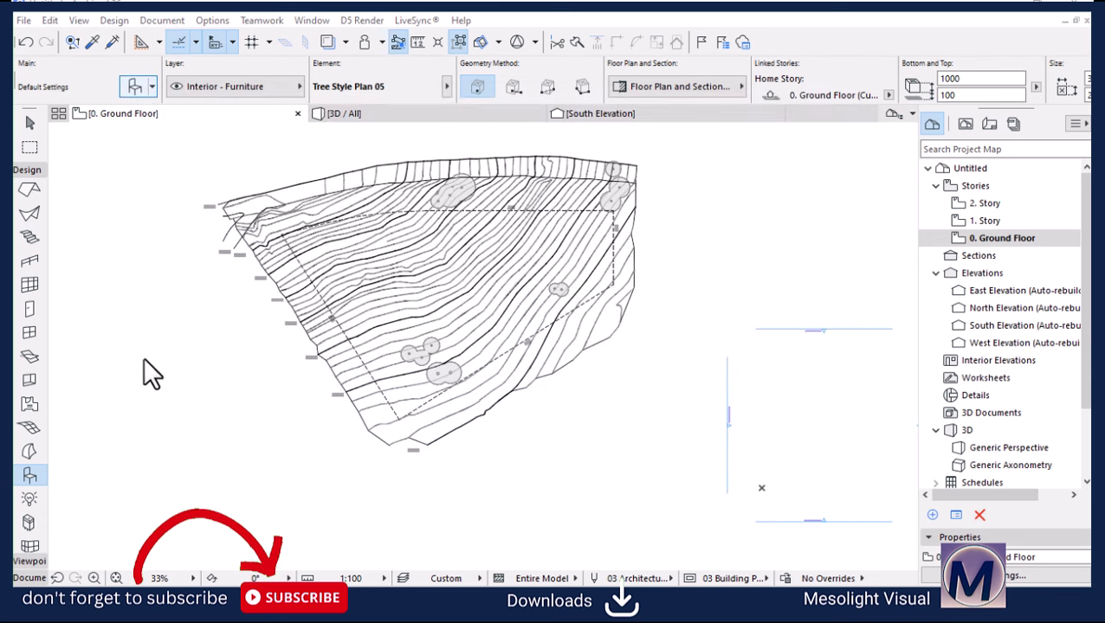
scroll(328, 401, "down", 1)
scroll(328, 400, "up", 1)
left_click(363, 335)
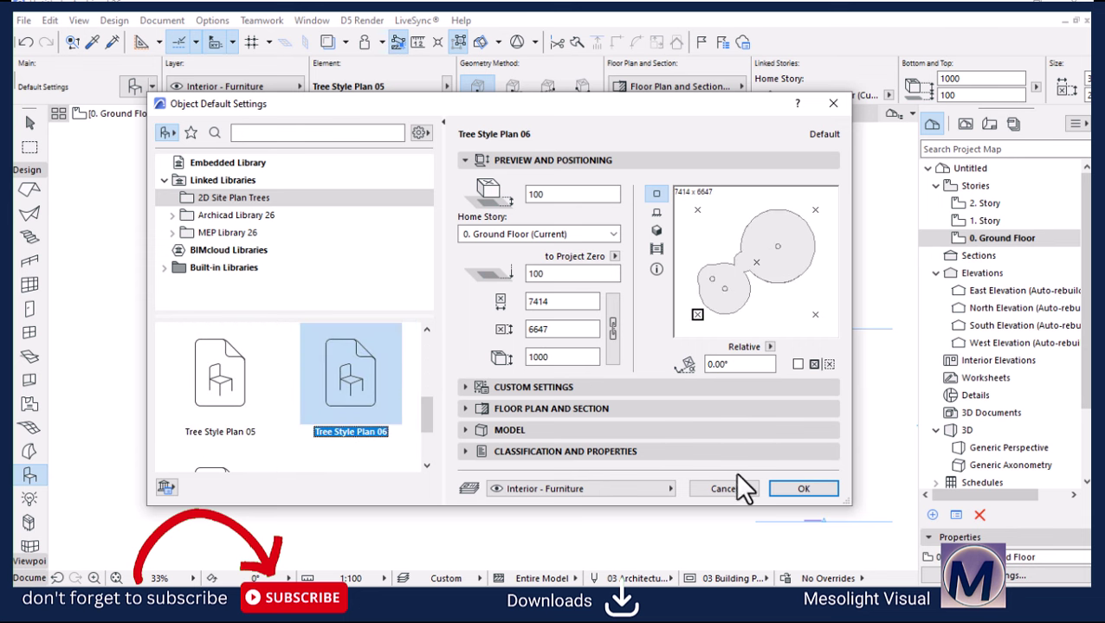
left_click(795, 490)
left_click(536, 246)
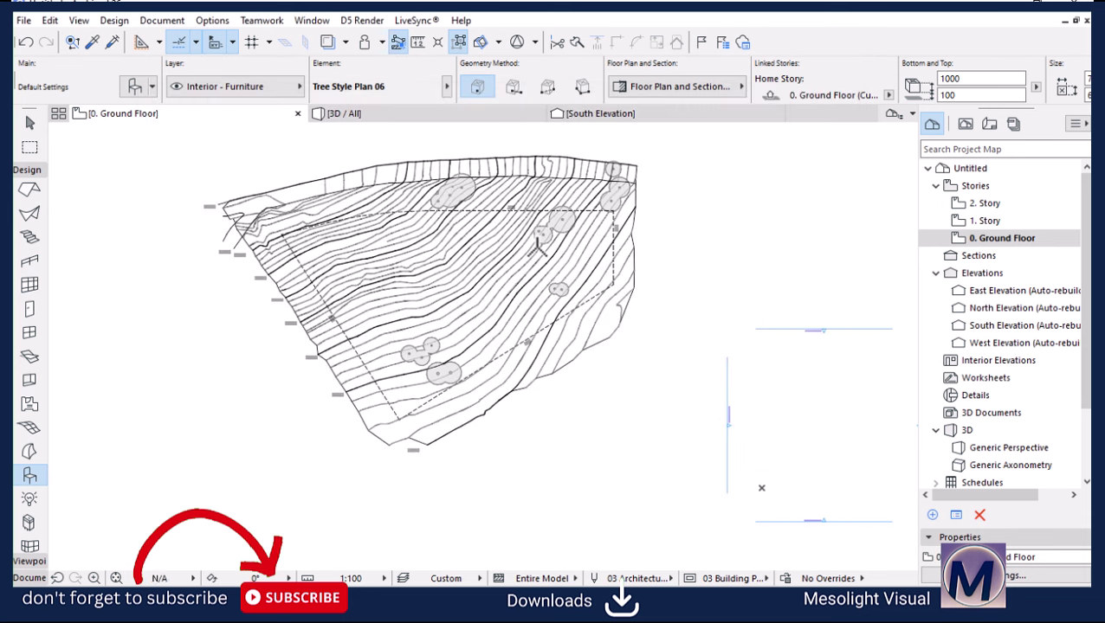
Step: Switch the object to Tree Style Plan 07 via Ctrl+T
key("ctrl+t")
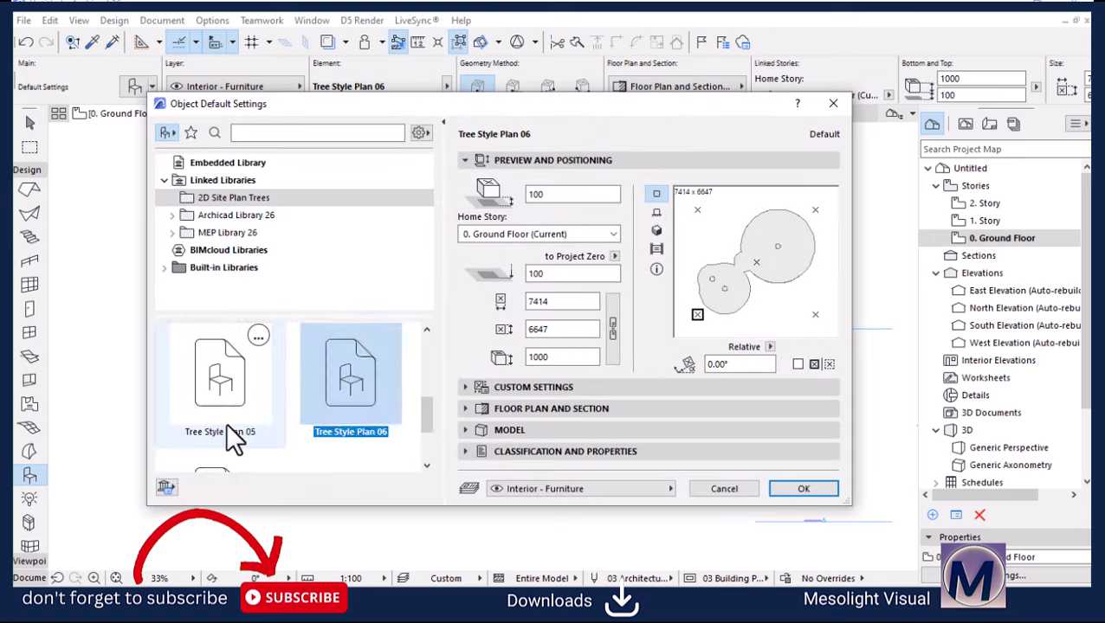
scroll(227, 424, "down", 2)
left_click(232, 433)
left_click(803, 490)
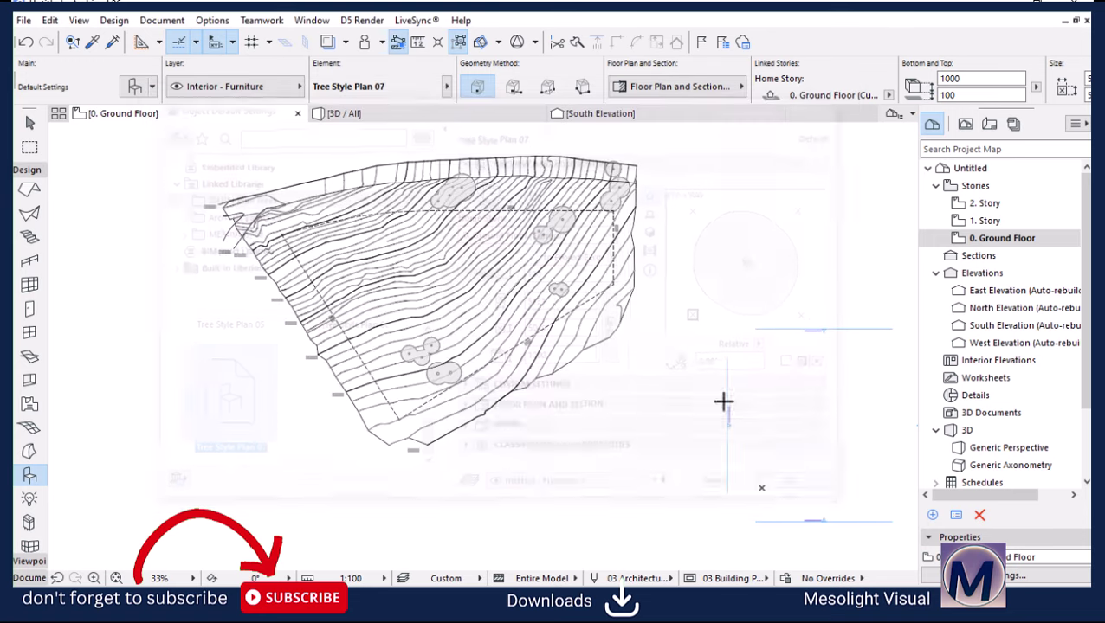
scroll(720, 402, "up", 5)
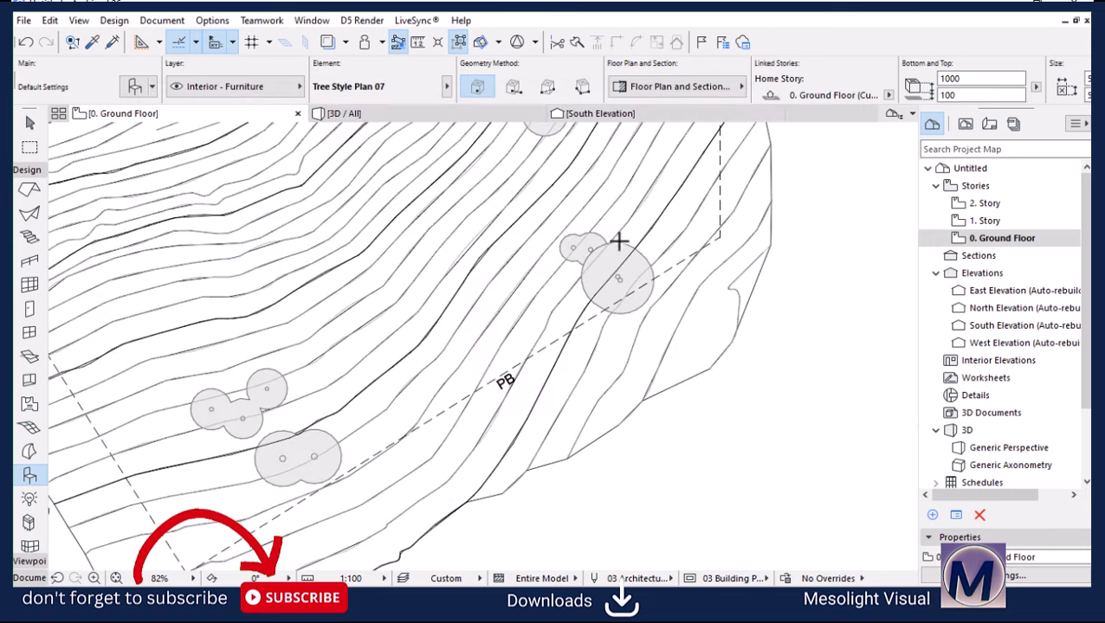
scroll(617, 277, "up", 4)
Step: Nudge the top-right tree slightly down and right, then deselect it
left_click(620, 317)
left_click_drag(617, 318, 630, 342)
left_click(628, 341)
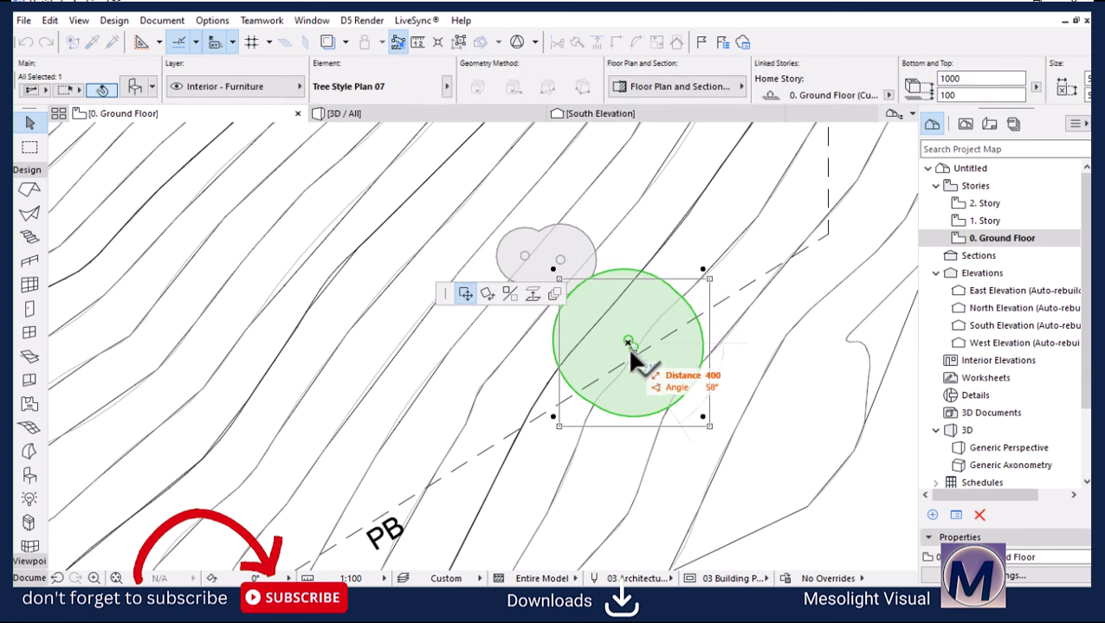
scroll(637, 335, "down", 5)
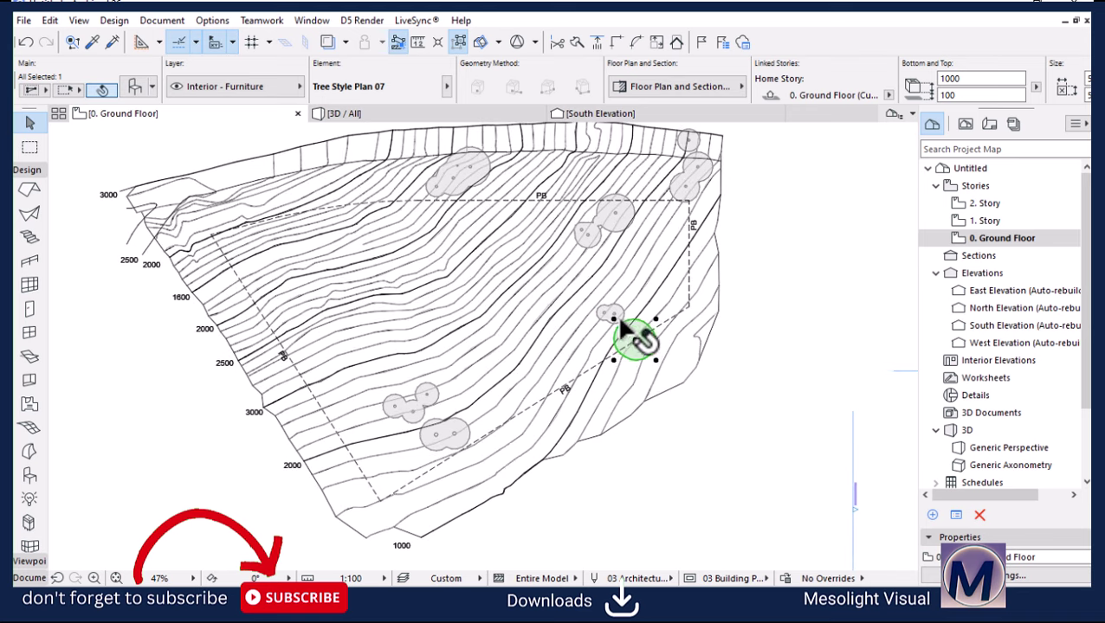
scroll(636, 329, "up", 1)
left_click(585, 419)
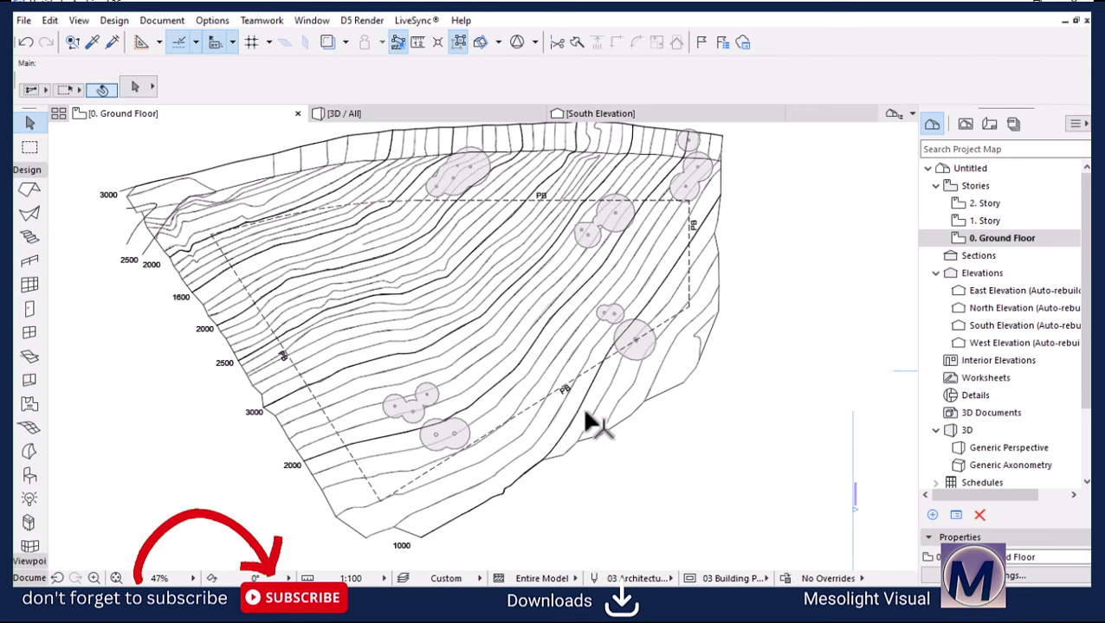
Step: Nudge the tree on the right of the site slightly left and deselect it
left_click(629, 335)
left_click(629, 337)
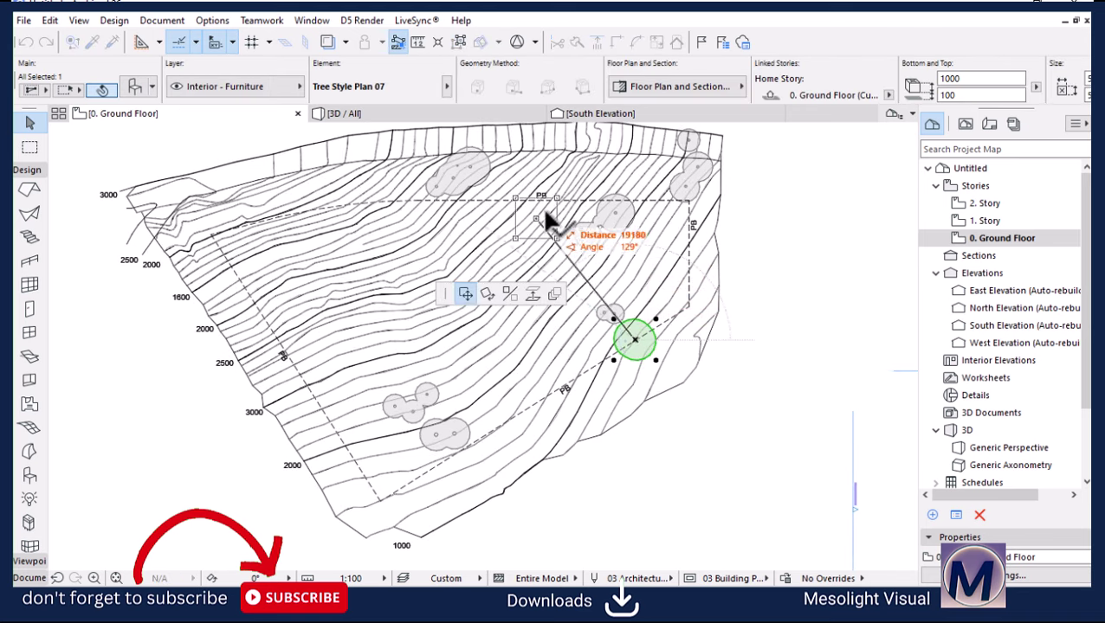
key("Escape")
scroll(651, 242, "up", 5)
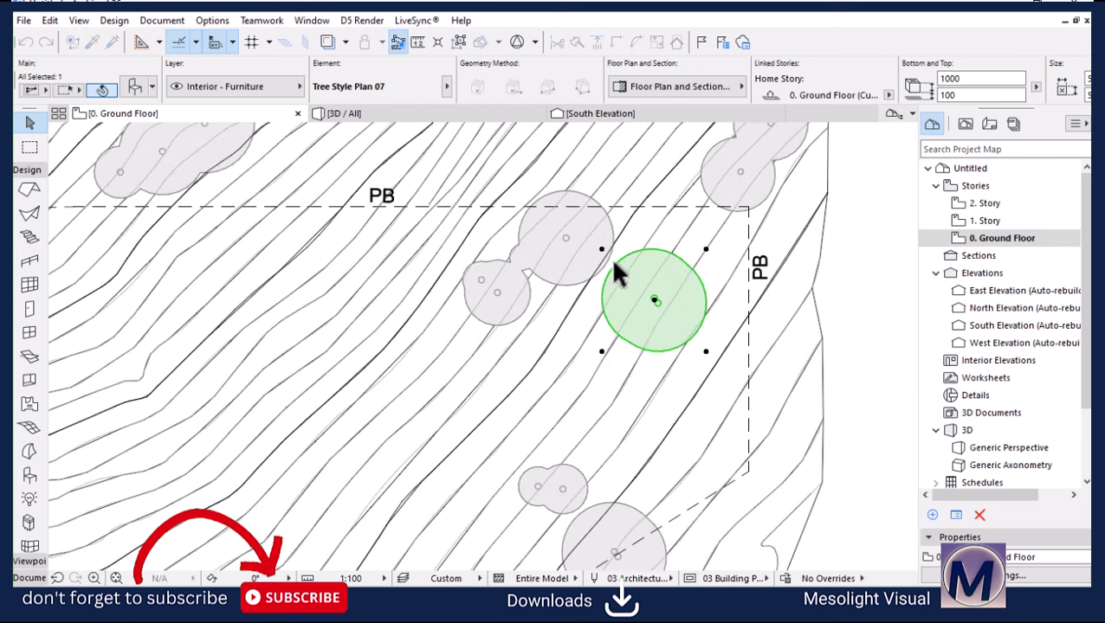
scroll(607, 259, "up", 3)
left_click_drag(610, 264, 593, 263)
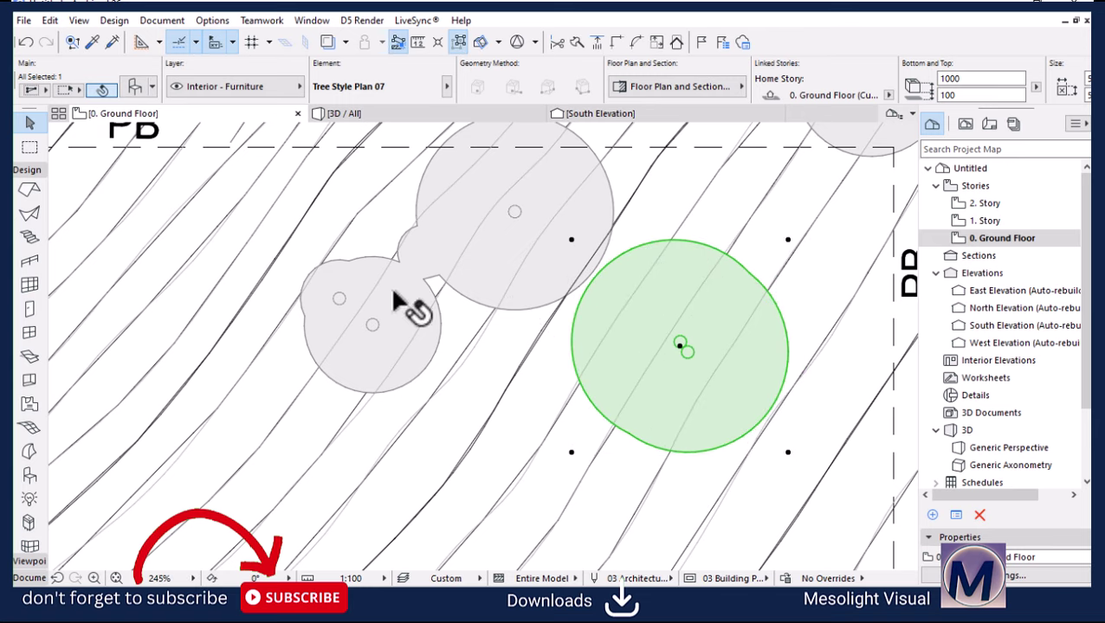
scroll(572, 365, "down", 10)
scroll(565, 353, "up", 4)
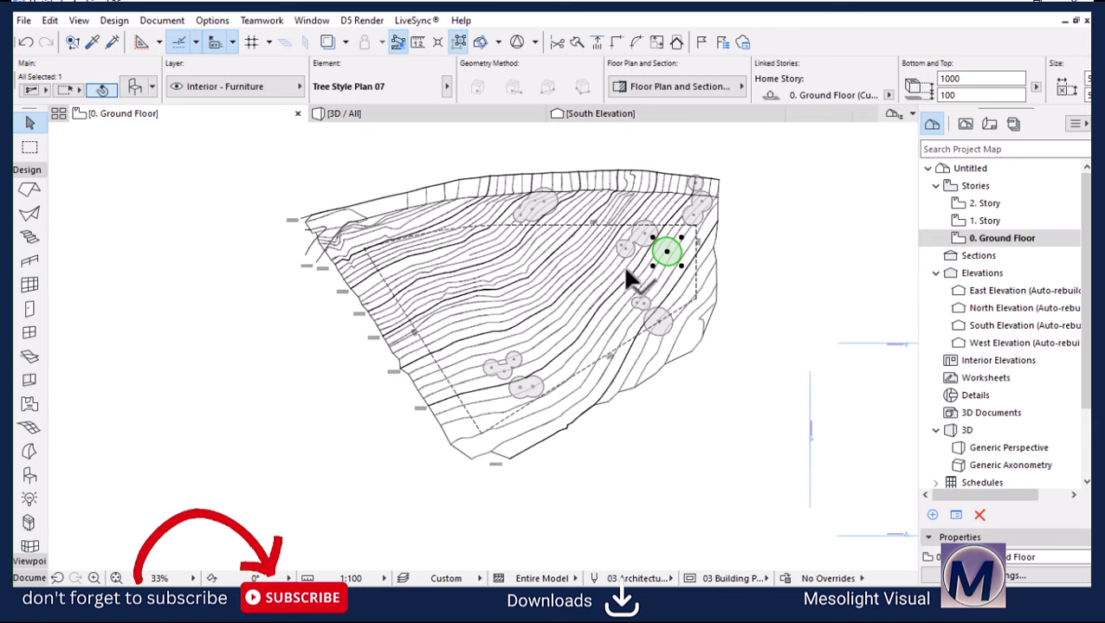
left_click(623, 262)
scroll(471, 279, "down", 2)
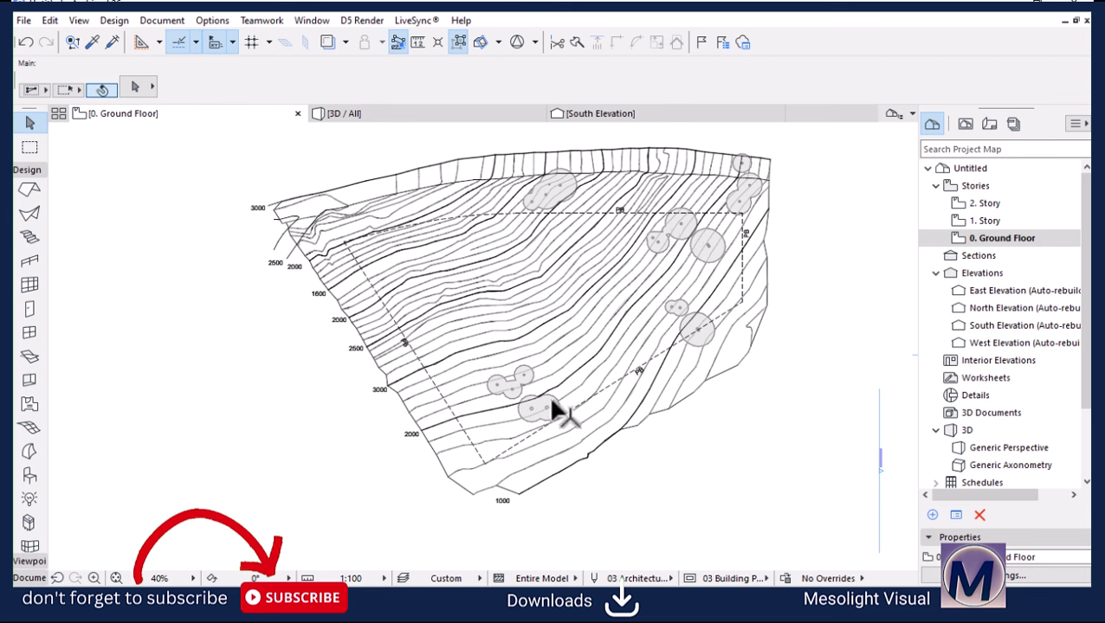
Step: Copy the large lower-right tree to the left side and move another onto the left contours
left_click(509, 384)
left_click_drag(509, 384, 404, 288)
left_click(710, 250)
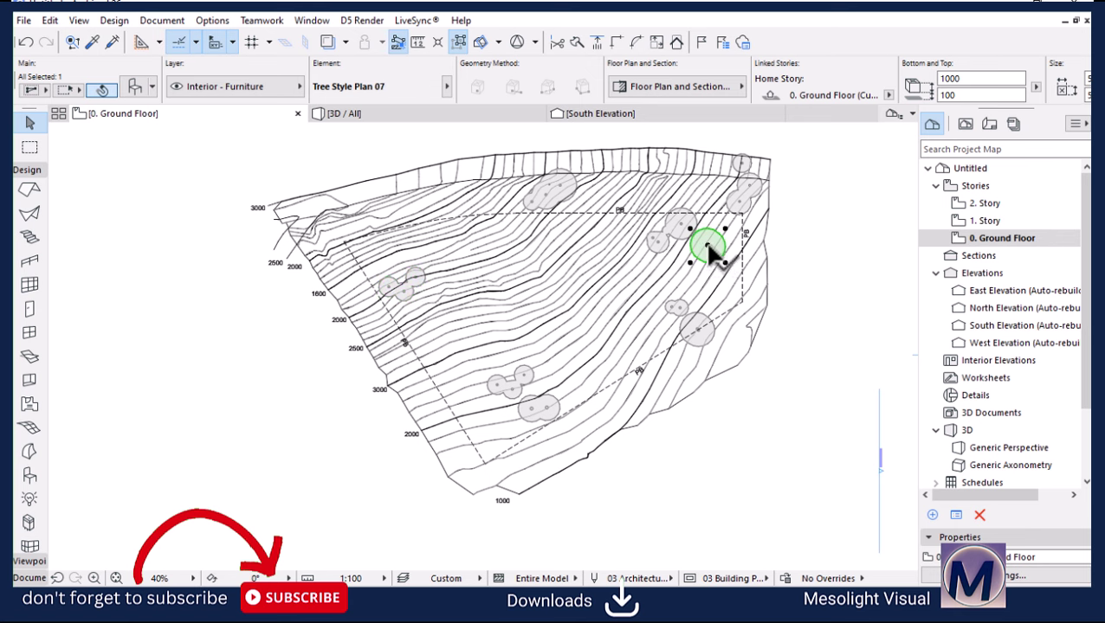
left_click_drag(710, 250, 449, 336)
scroll(403, 320, "up", 4)
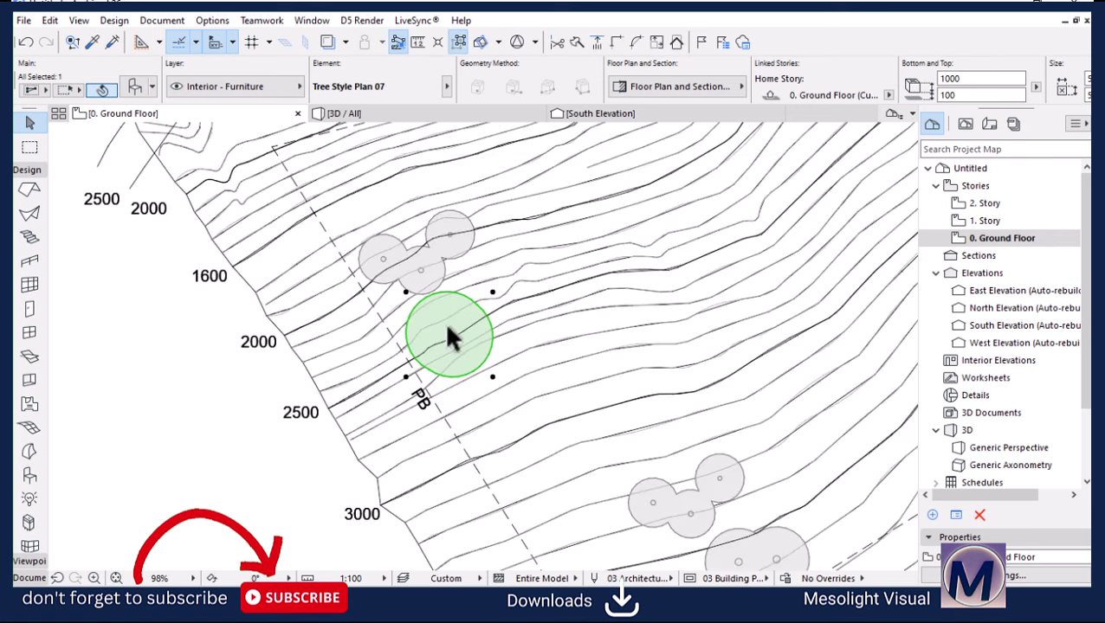
key("F3")
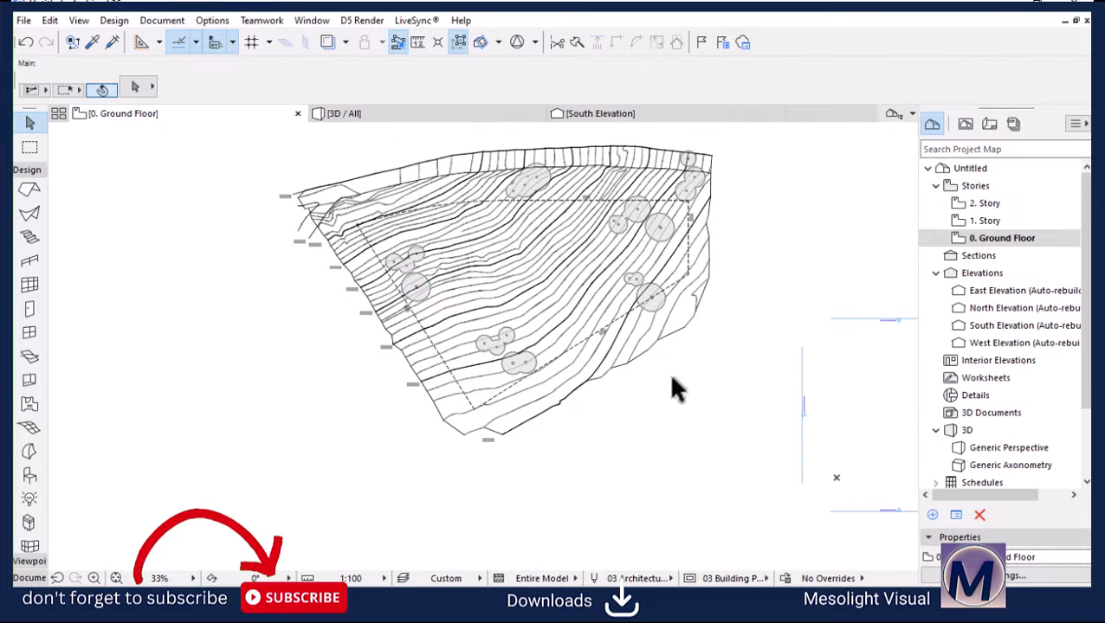
scroll(666, 329, "up", 4)
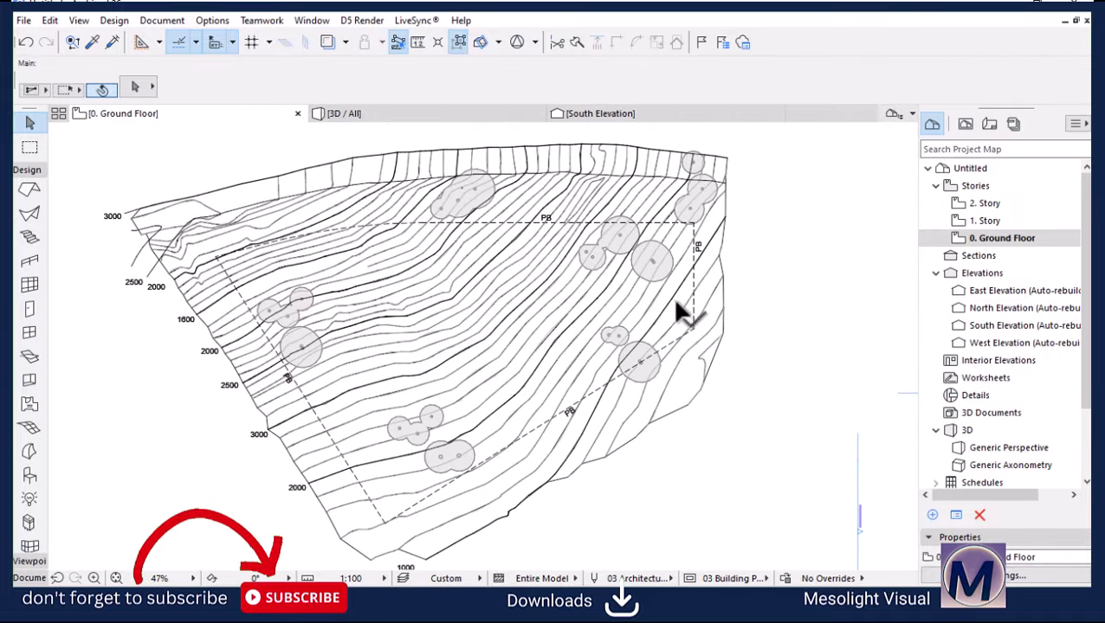
left_click(468, 194)
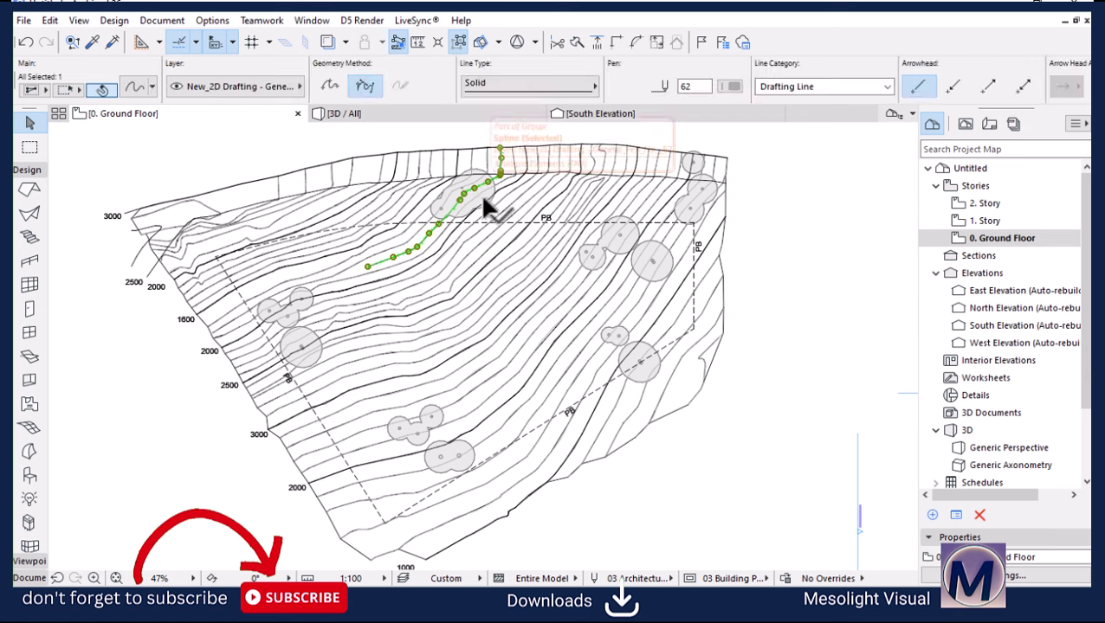
Step: Move the top Tree Style Plan 04 cluster down to the centre of the site plan
key("Escape")
scroll(446, 196, "up", 5)
left_click(484, 197)
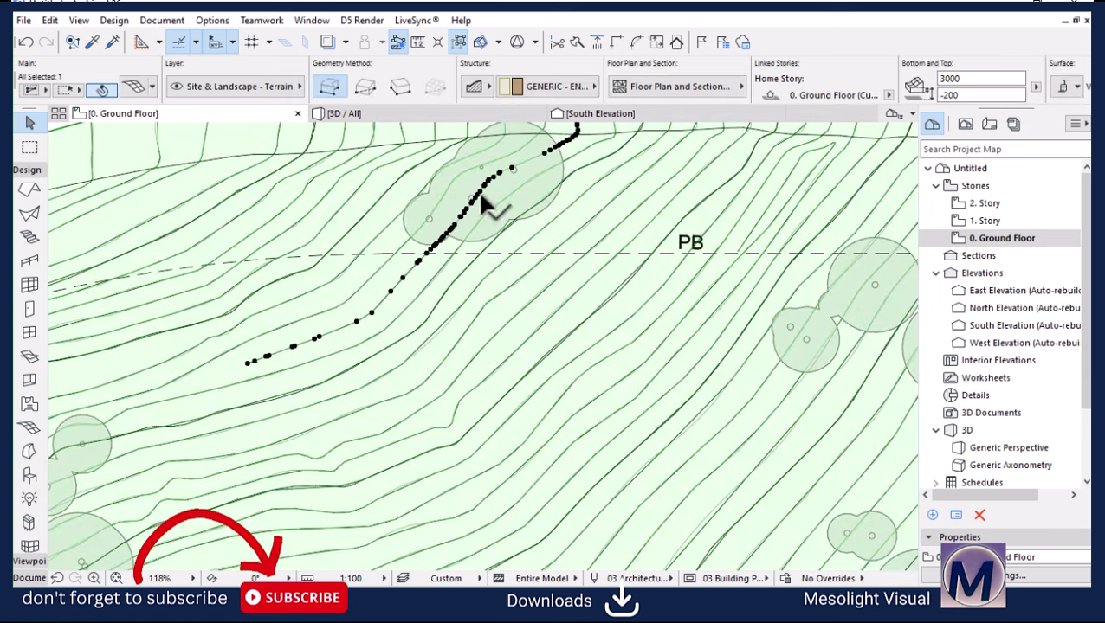
key("Escape")
left_click(528, 193)
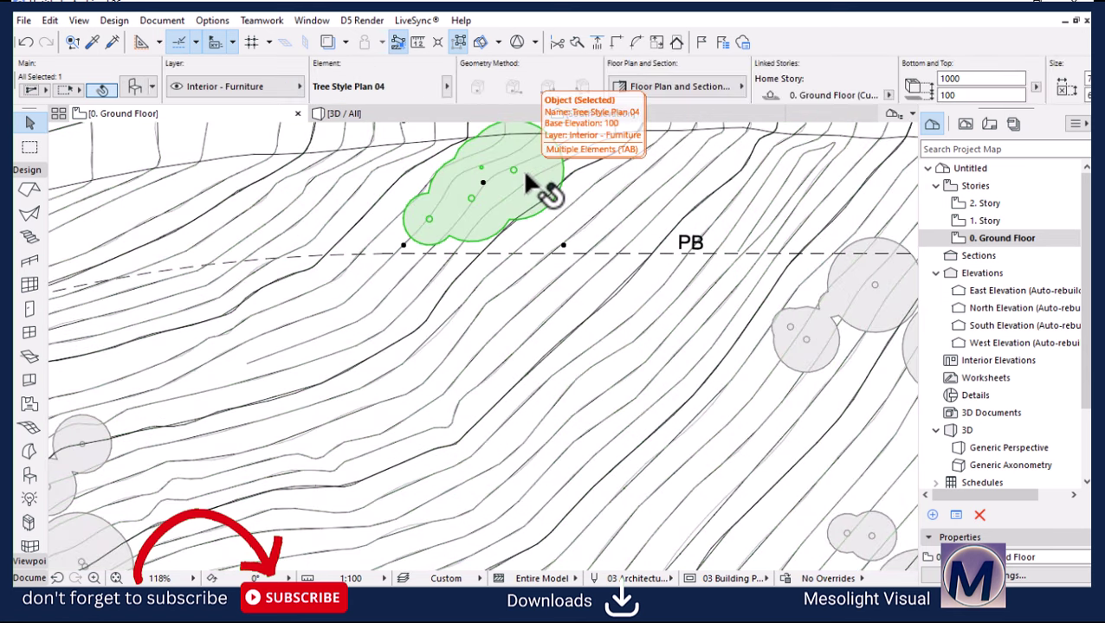
left_click_drag(482, 199, 483, 284)
scroll(489, 208, "down", 5)
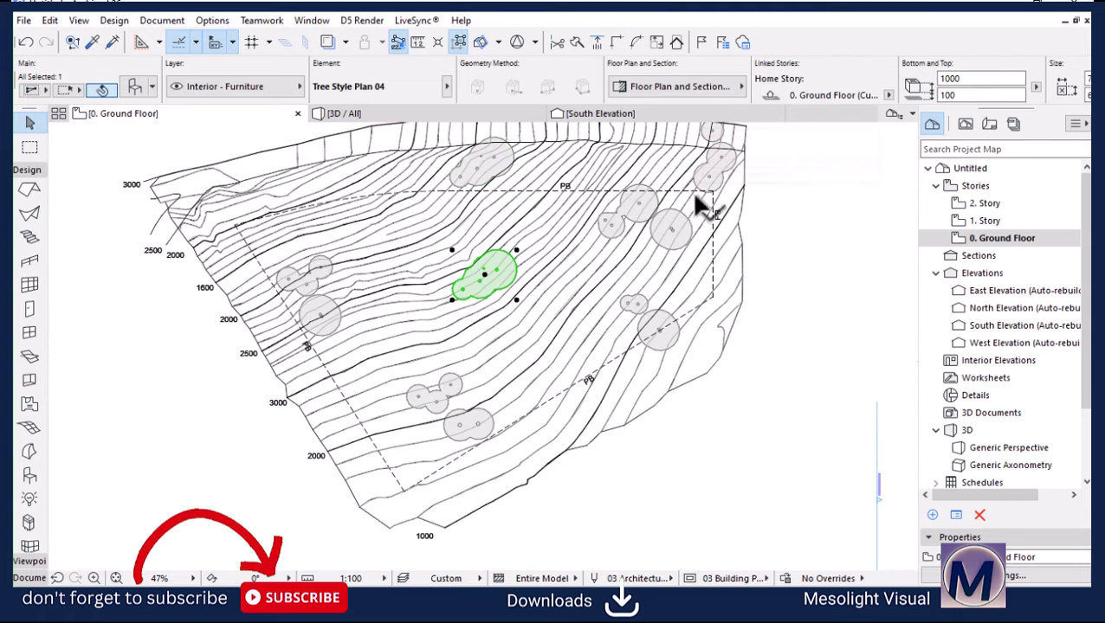
key("Escape")
Step: Move the small Tree Style Plan 05 tree to sit just above the central cluster
left_click(633, 303)
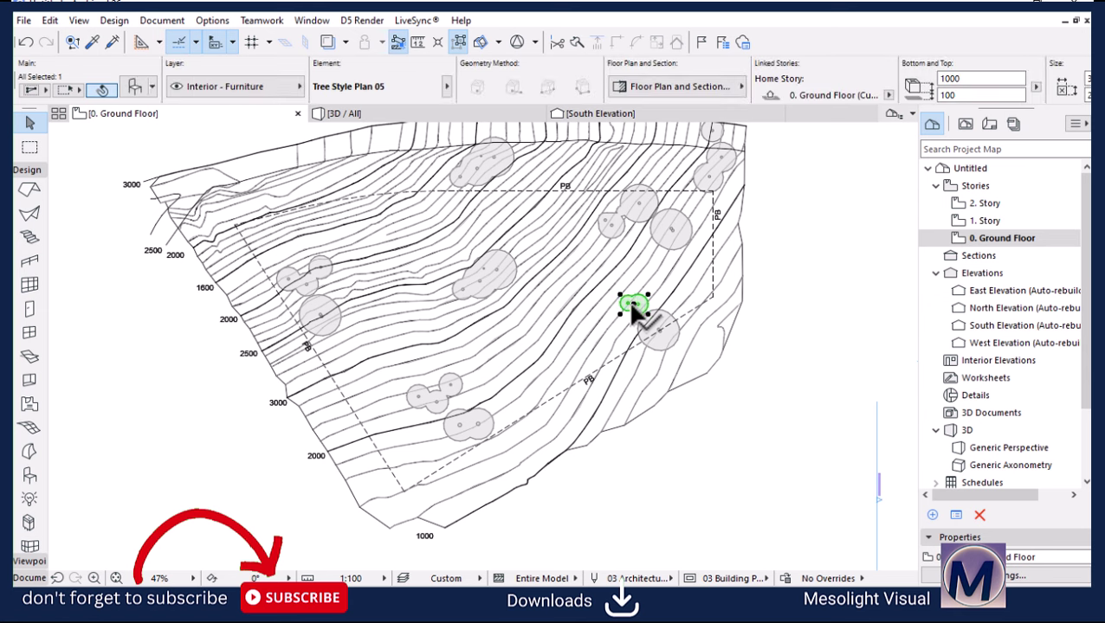
left_click_drag(634, 305, 563, 221)
scroll(450, 261, "up", 5)
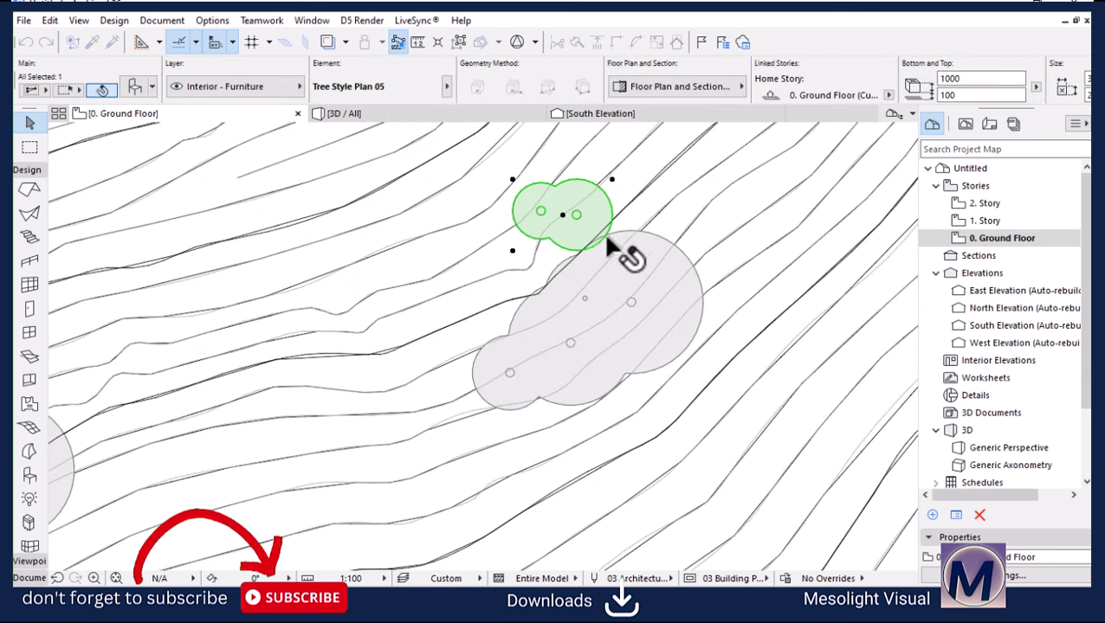
scroll(614, 246, "up", 3)
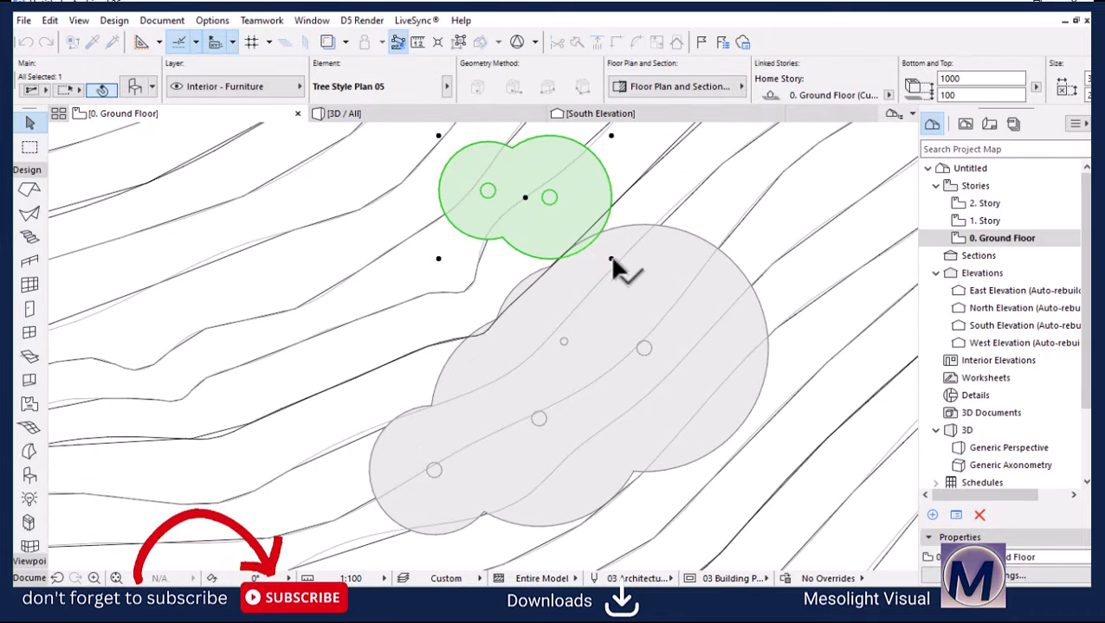
left_click(610, 254)
key("Escape")
scroll(480, 248, "down", 3)
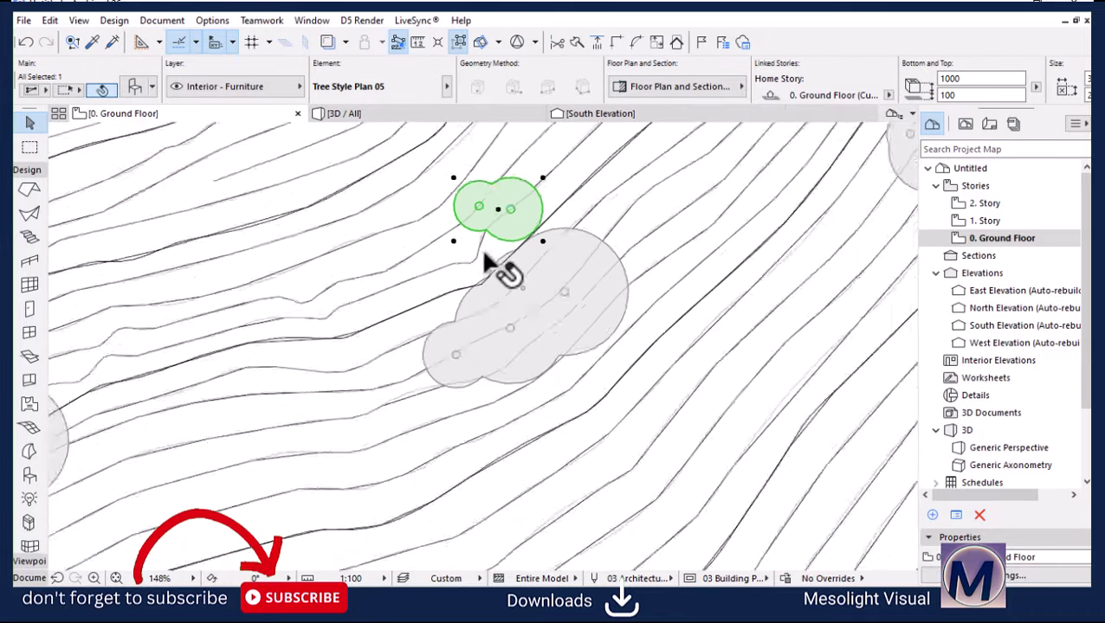
scroll(489, 346, "down", 6)
key("Escape")
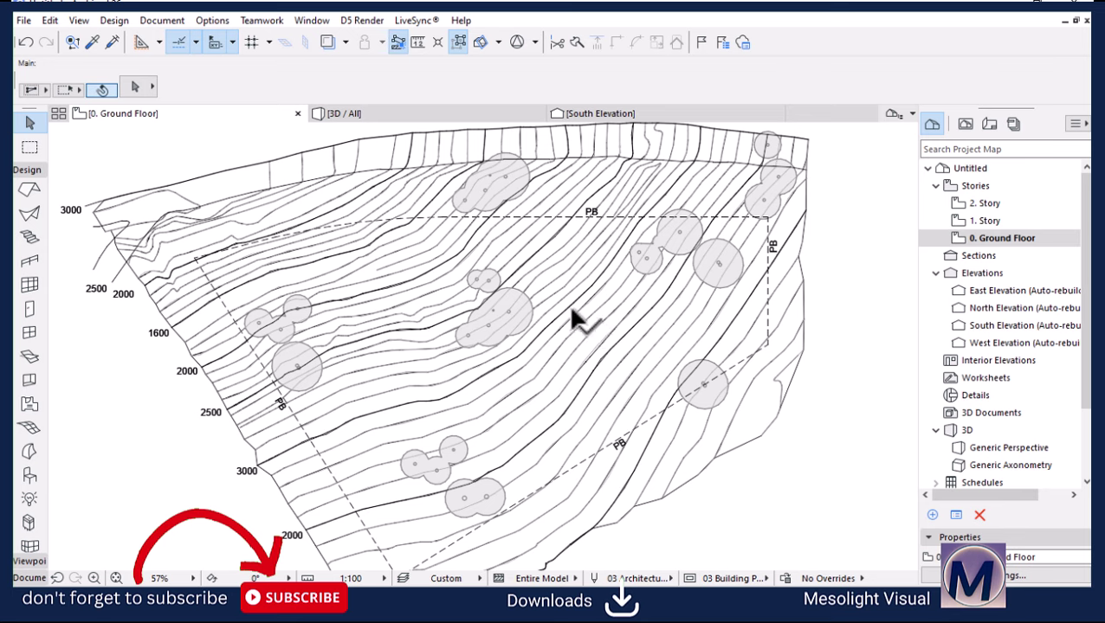
scroll(567, 303, "down", 3)
scroll(732, 344, "up", 2)
scroll(407, 204, "up", 1)
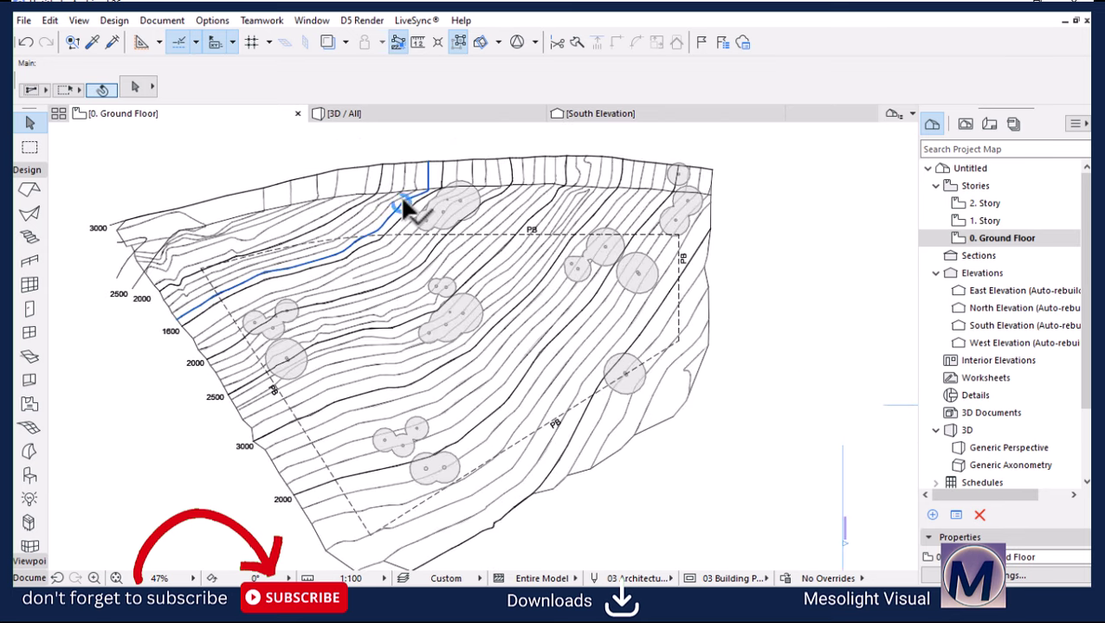
mouse_move(402, 203)
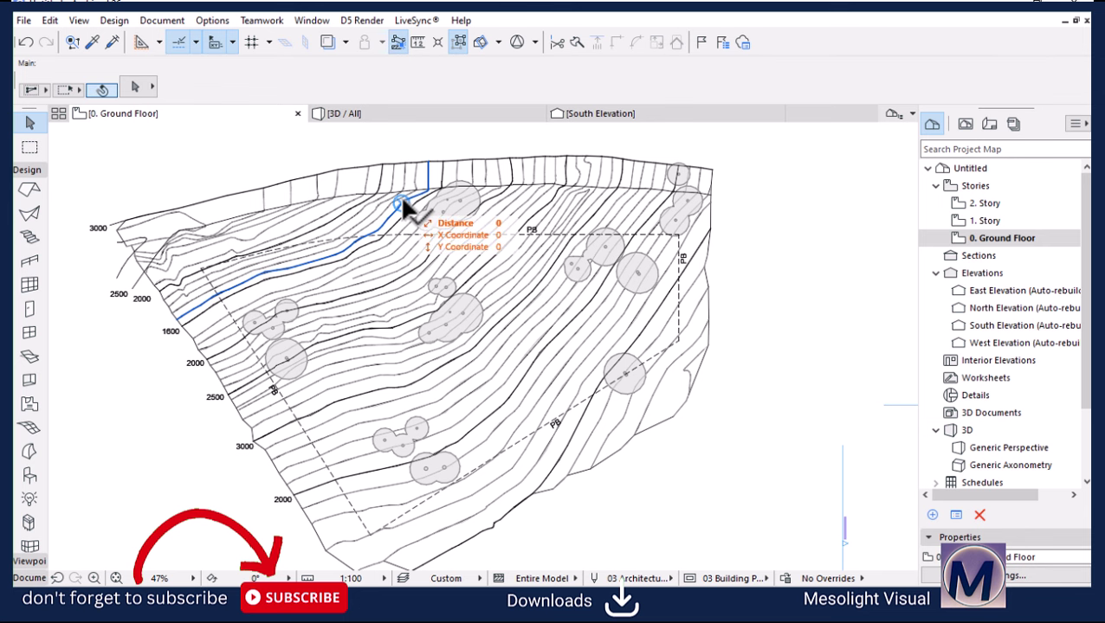
scroll(421, 233, "up", 2)
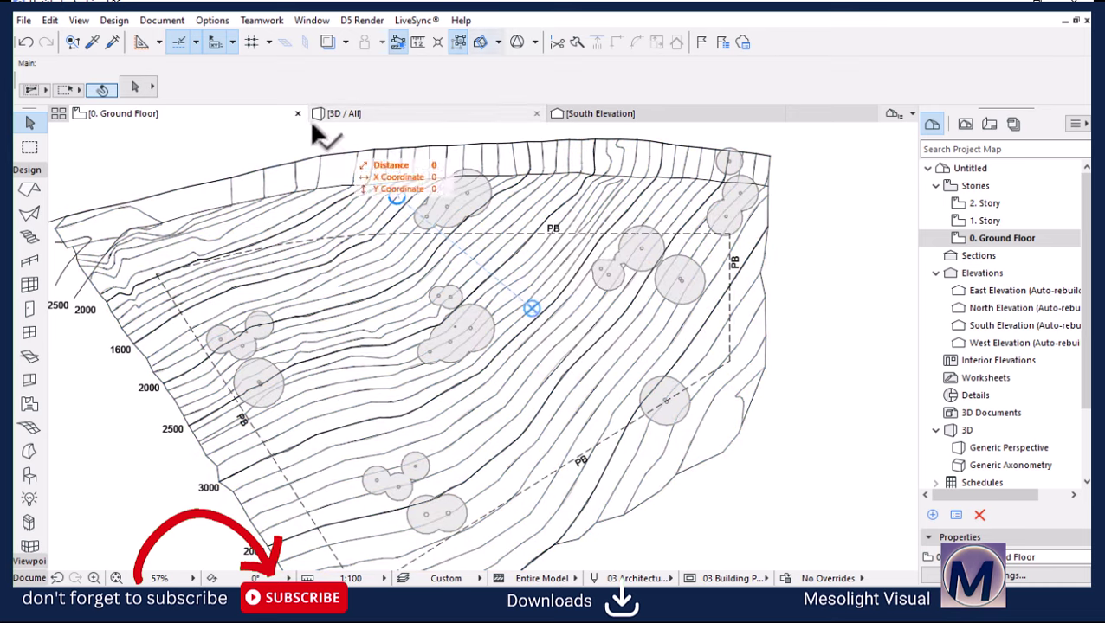
Step: Show the terrain in the 3D / All view and orbit it to a low side profile
left_click(376, 113)
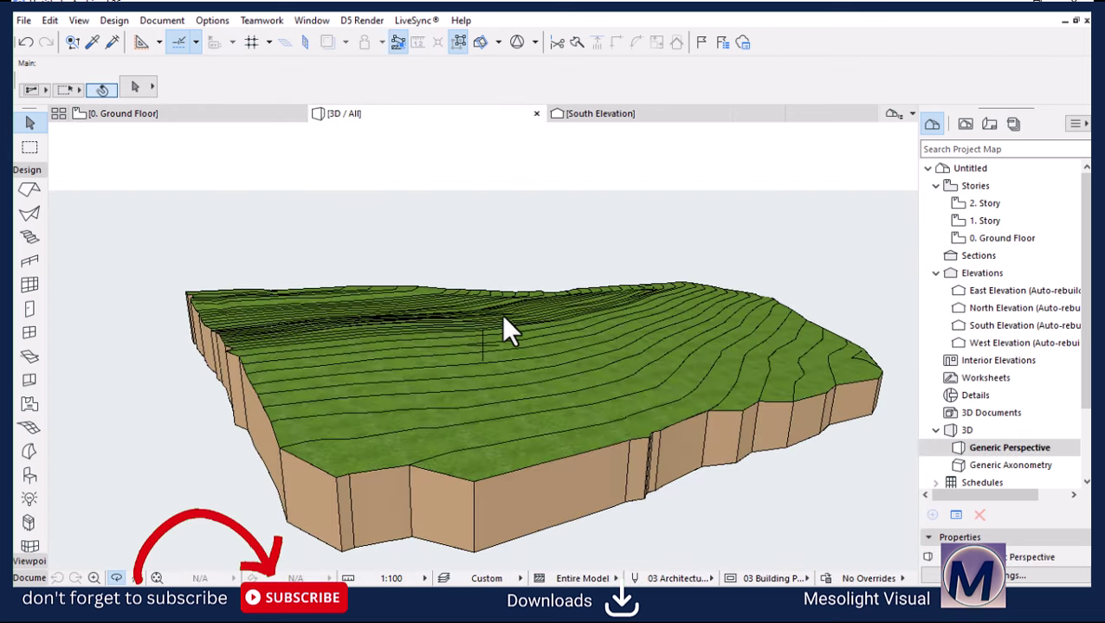
middle_click_drag(505, 327, 471, 424, "shift")
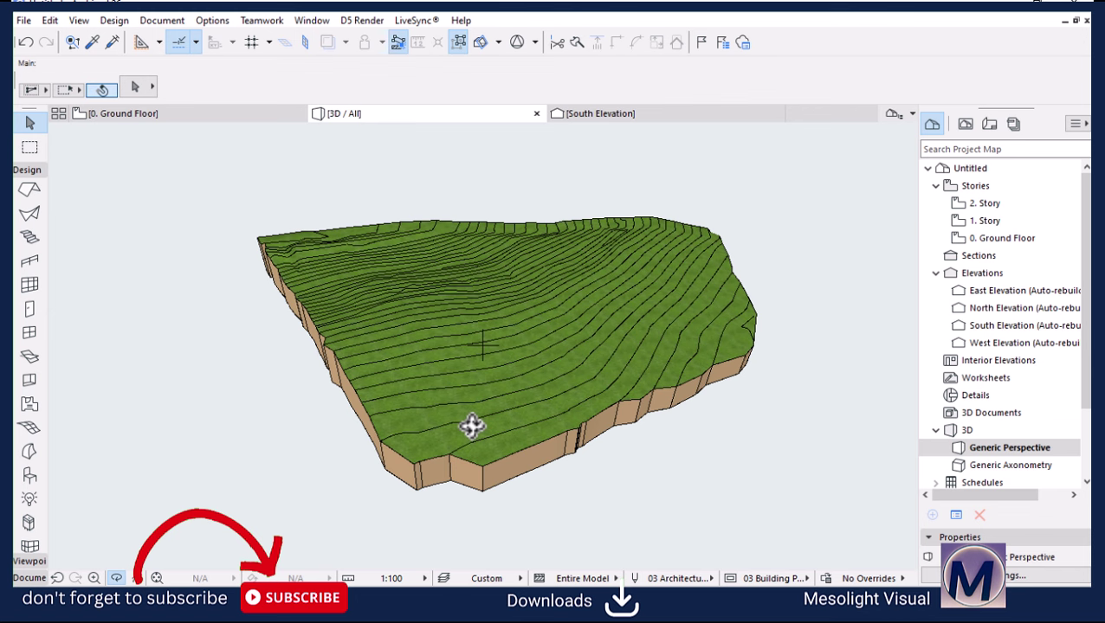
left_click_drag(468, 414, 353, 417)
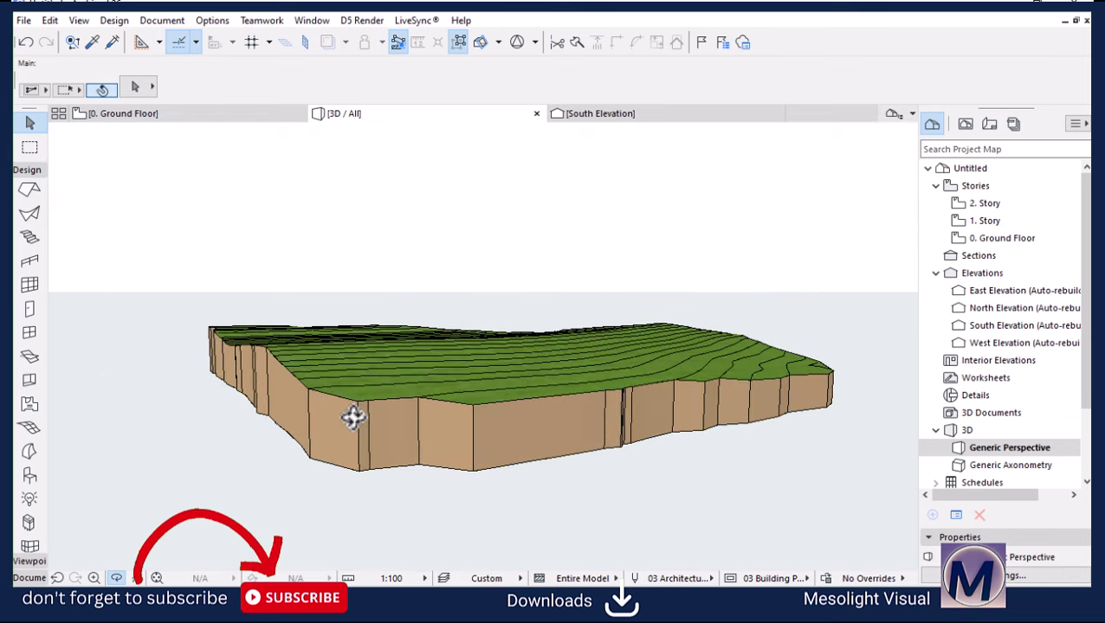